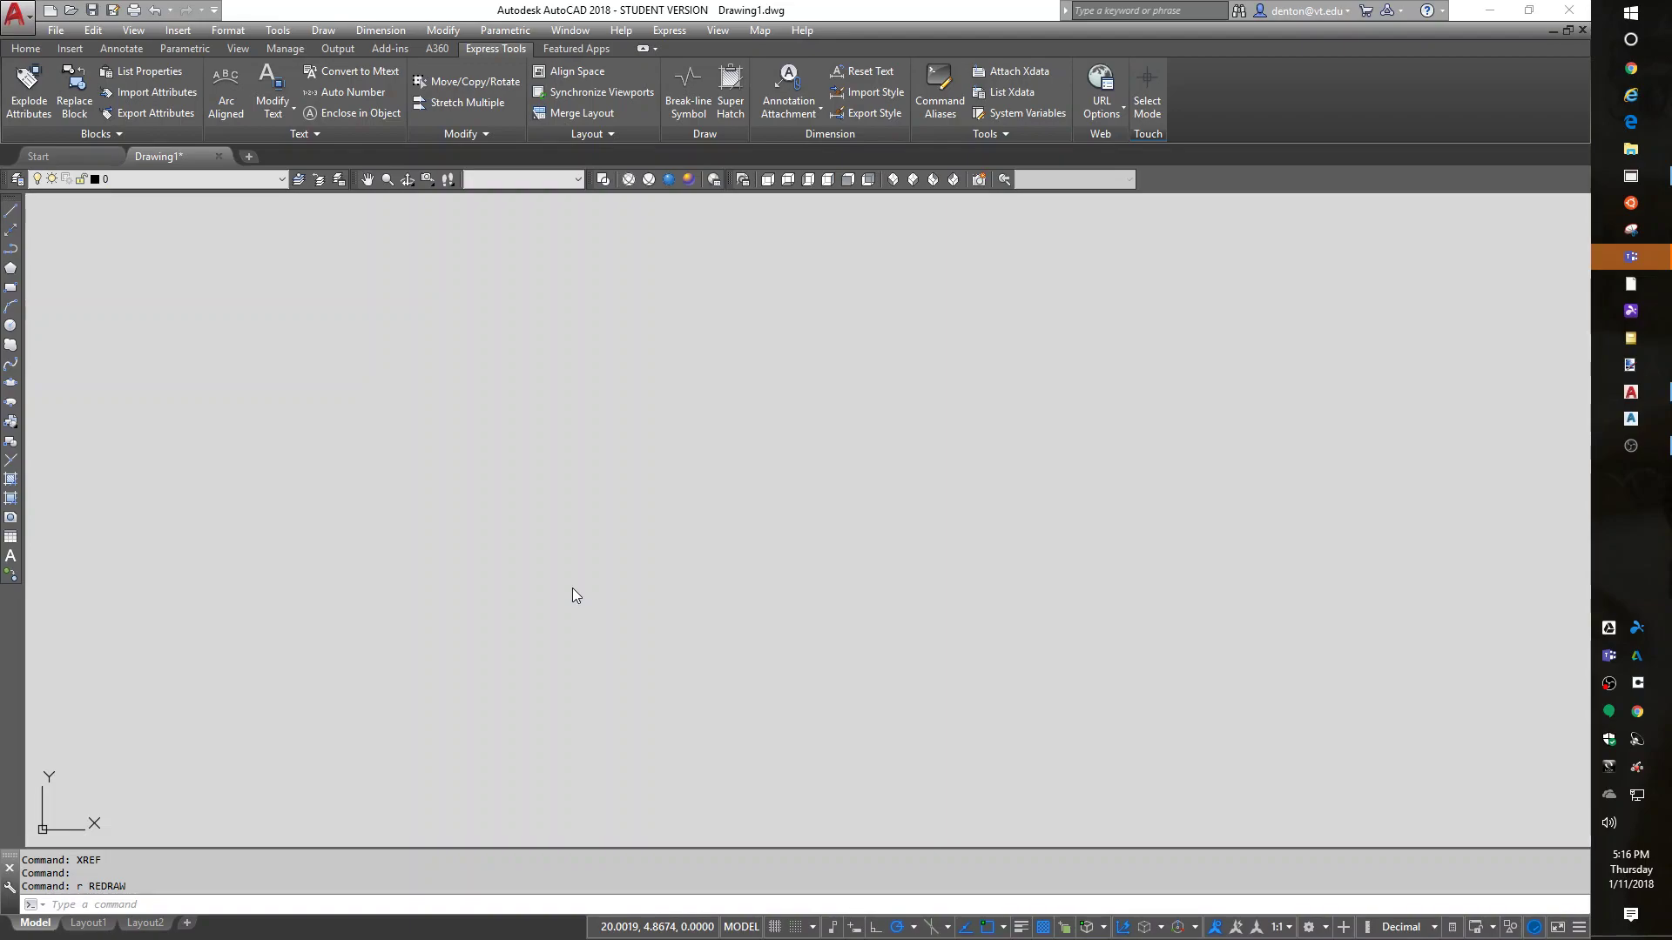
- Open the external references manager and choose baseball drawing.dwg from the Cad Class 2304 folder as a DWG to attach
left_click(736, 692)
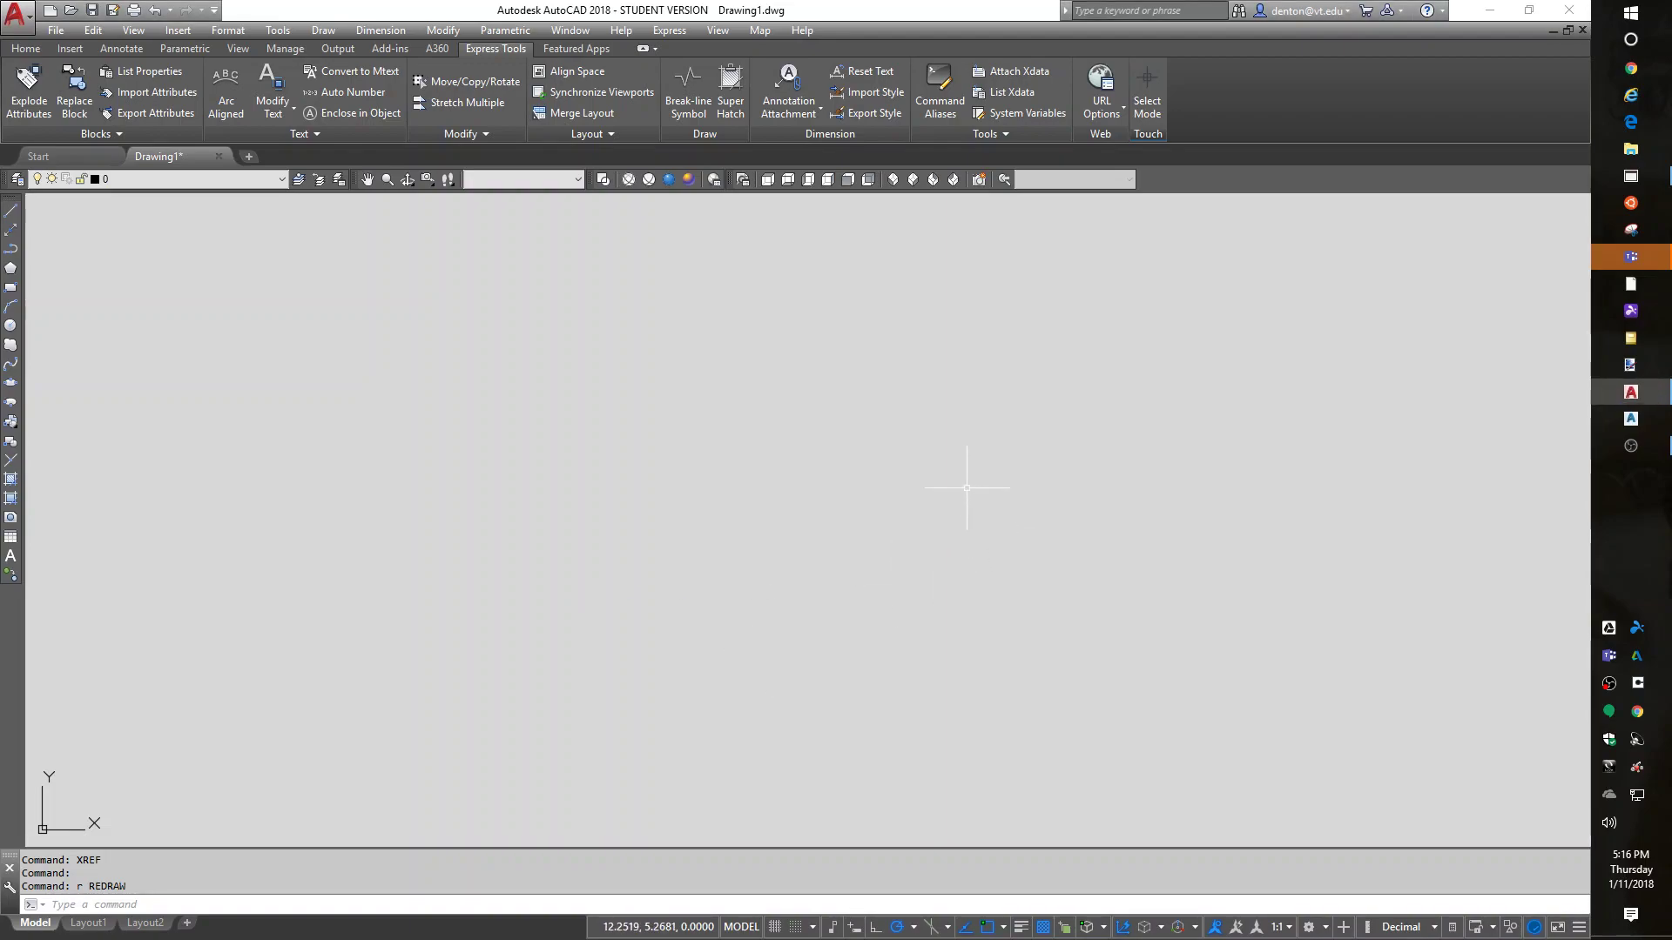
type("xref")
key("Return")
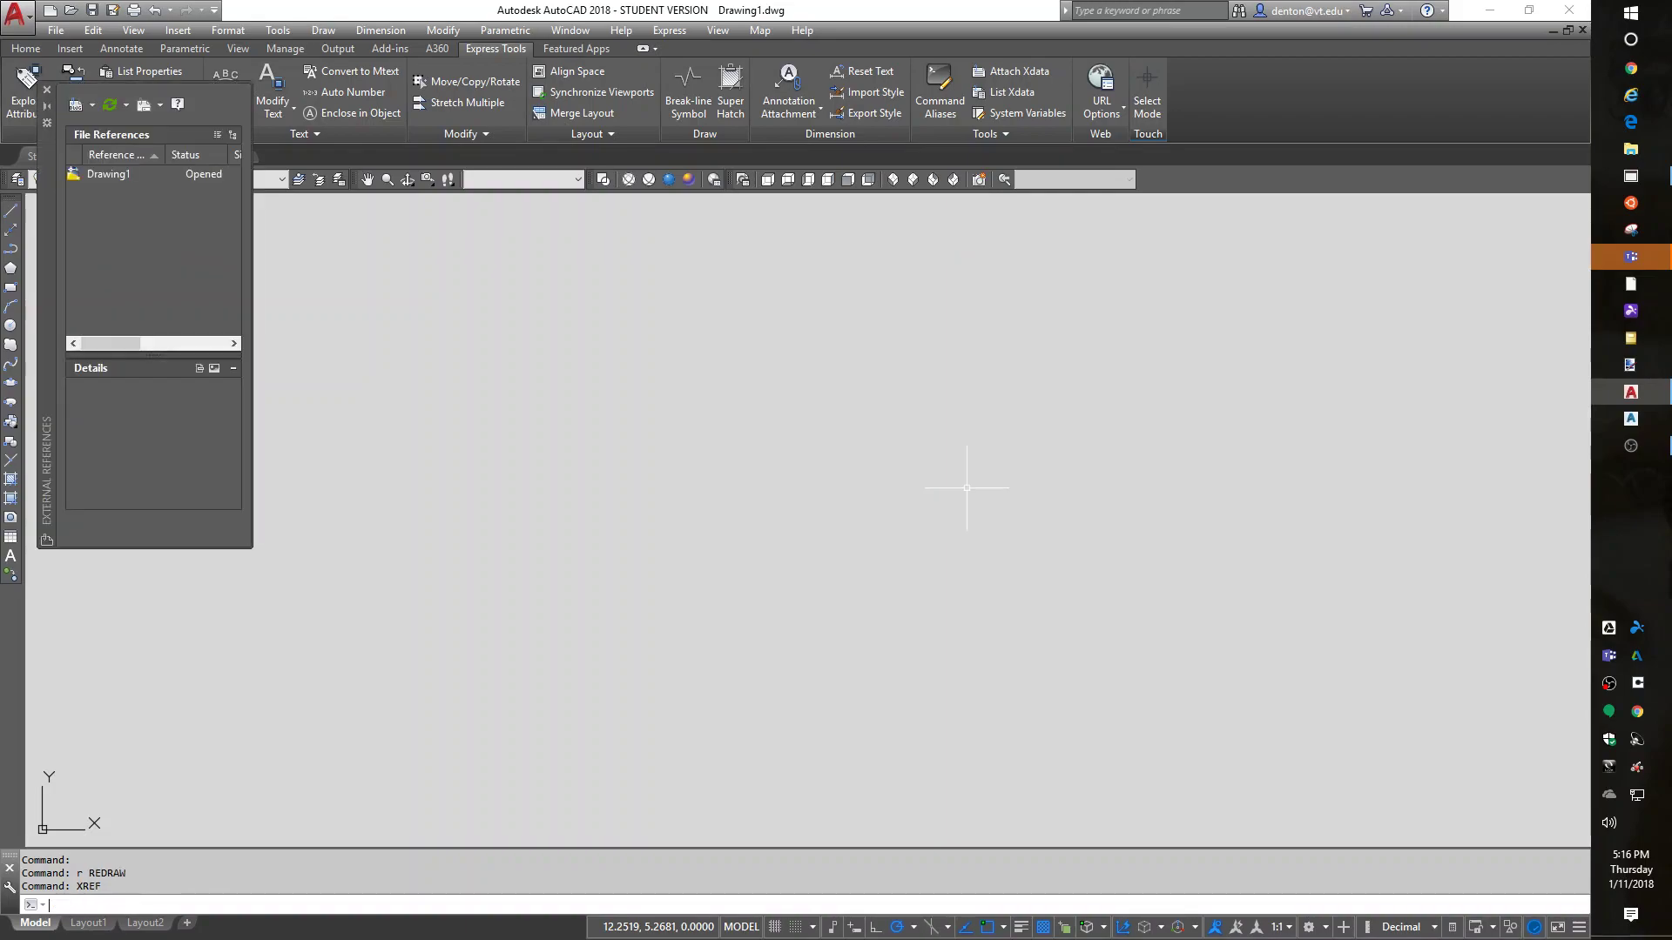
right_click(138, 232)
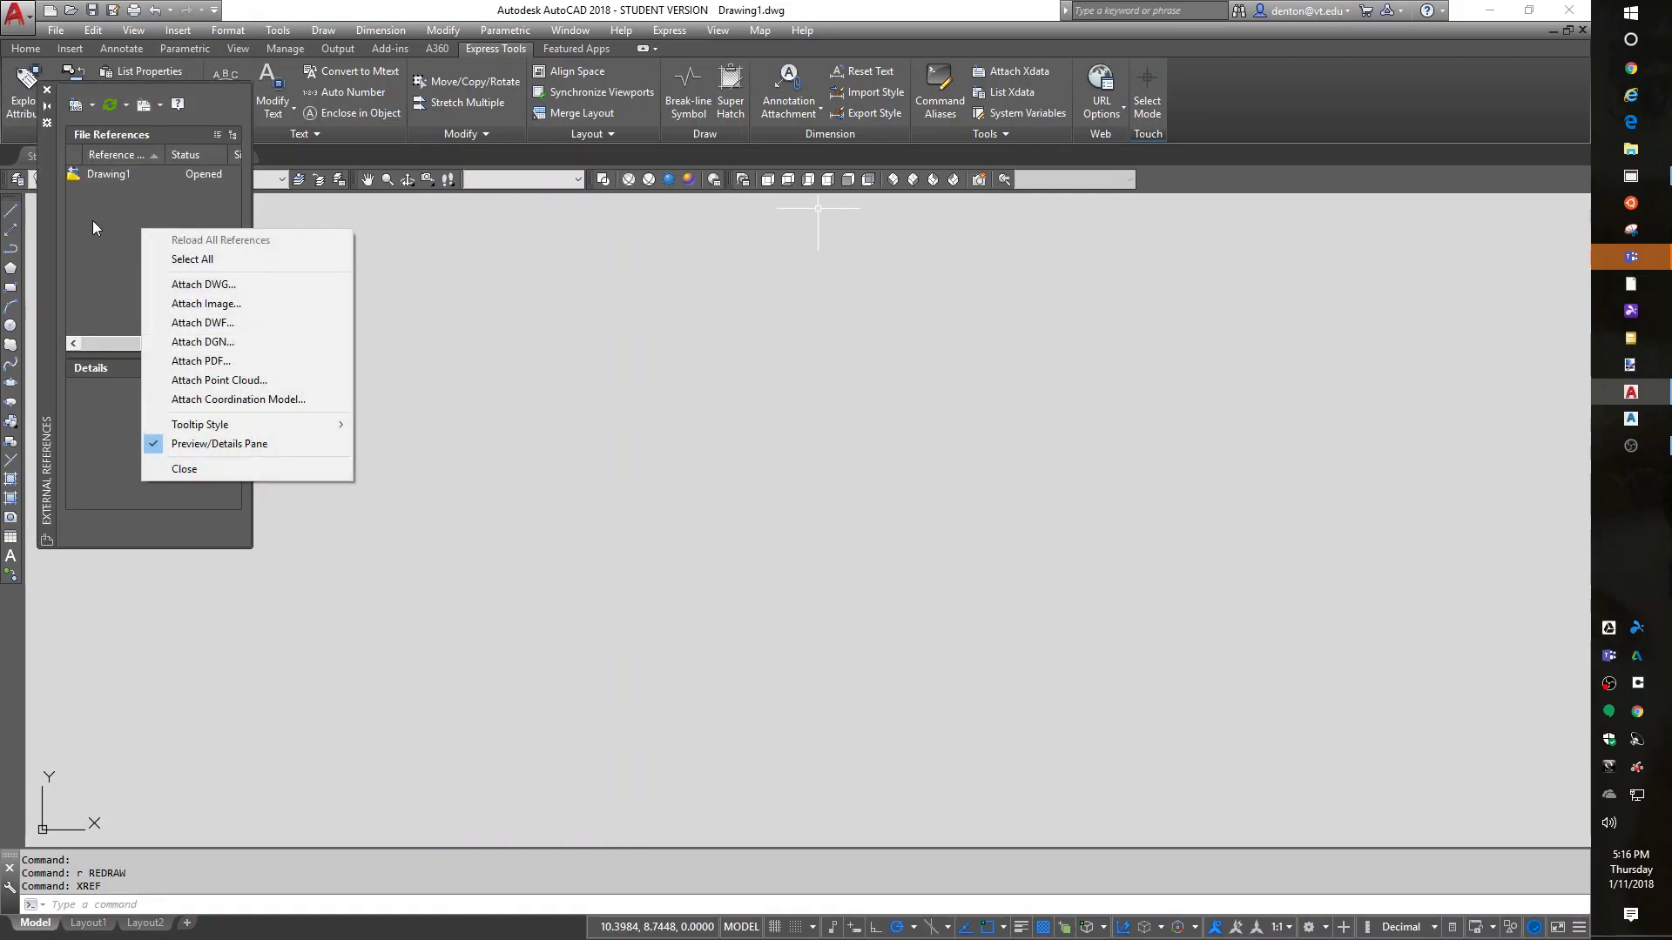
left_click(179, 285)
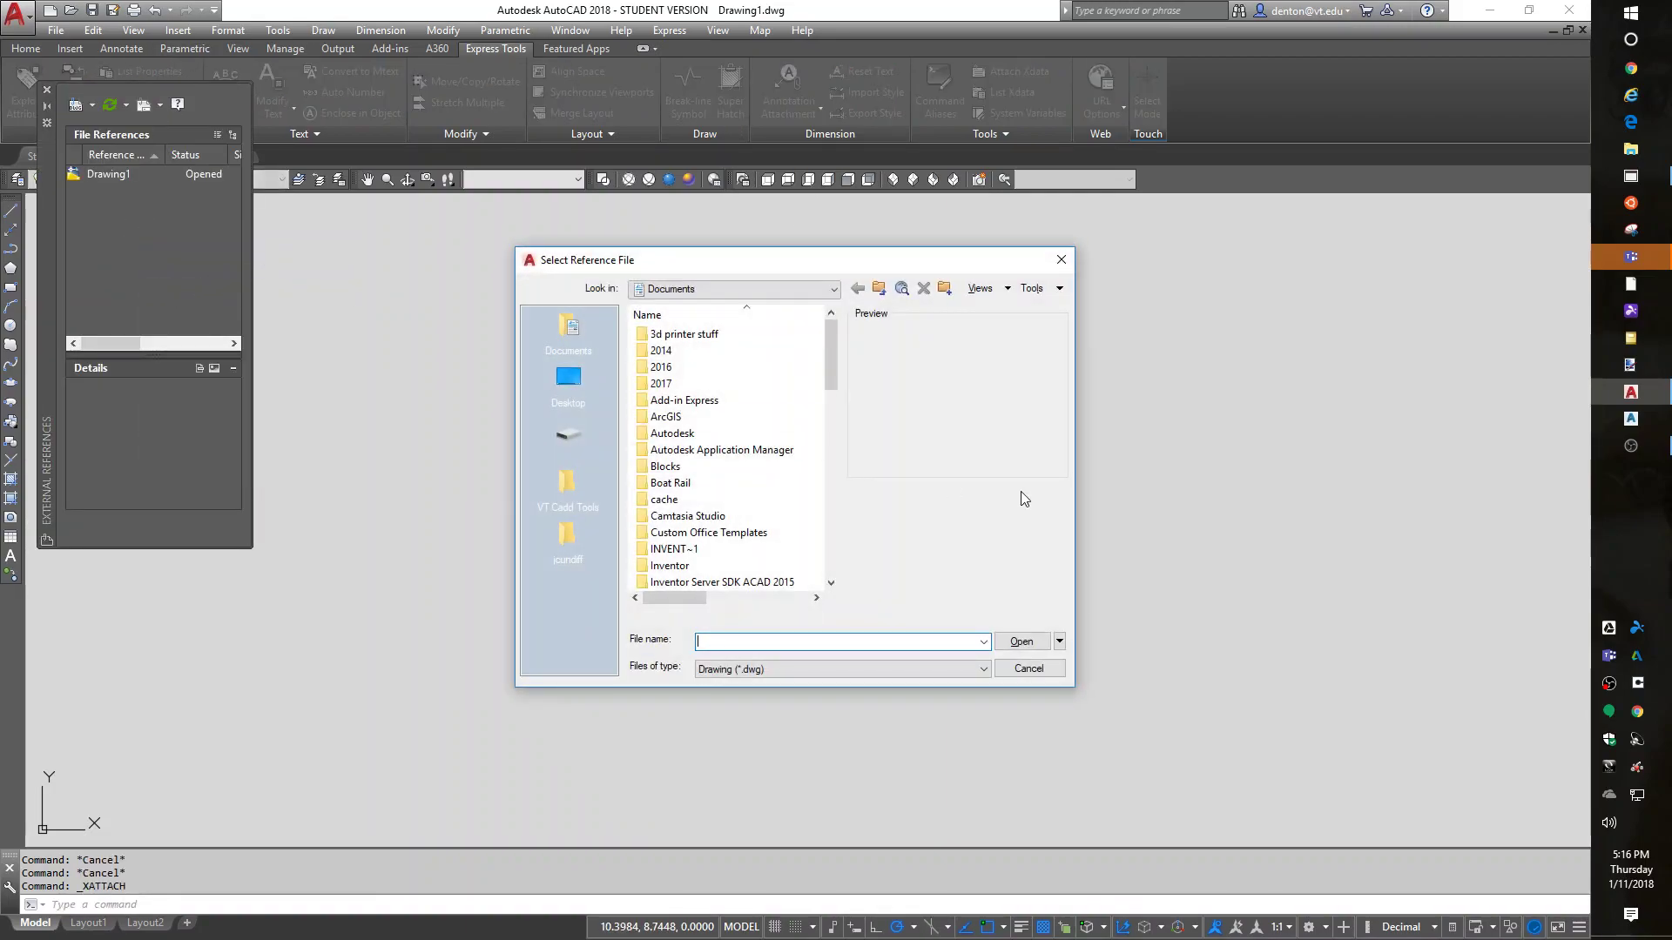
left_click(568, 484)
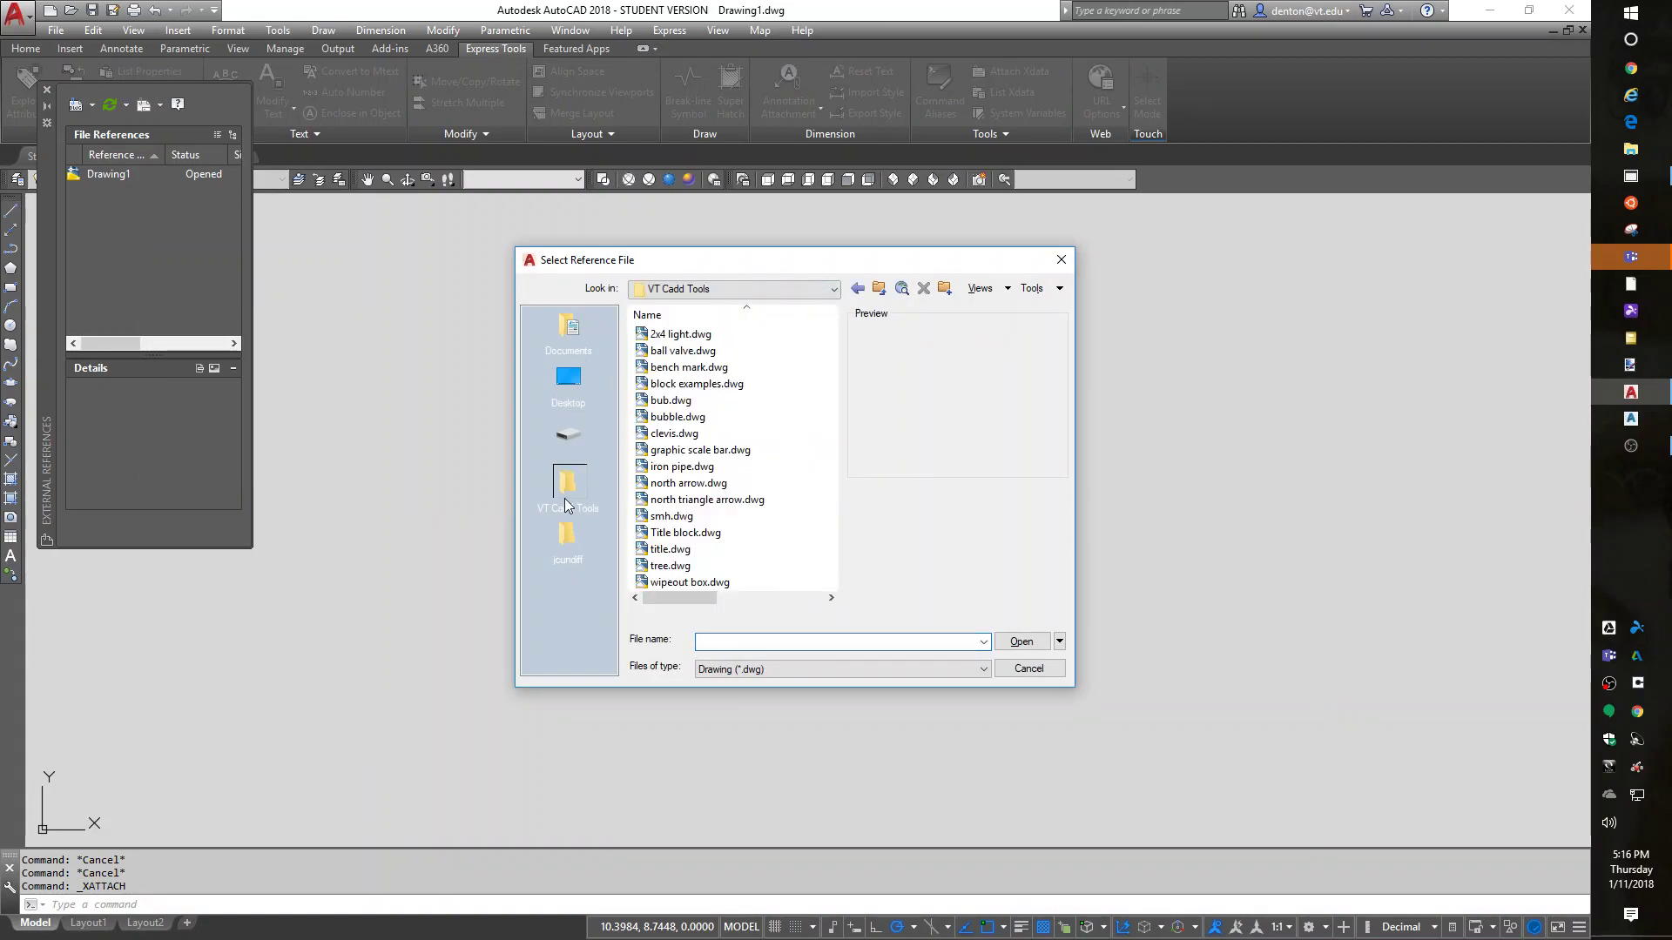
left_click(879, 289)
double_click(675, 368)
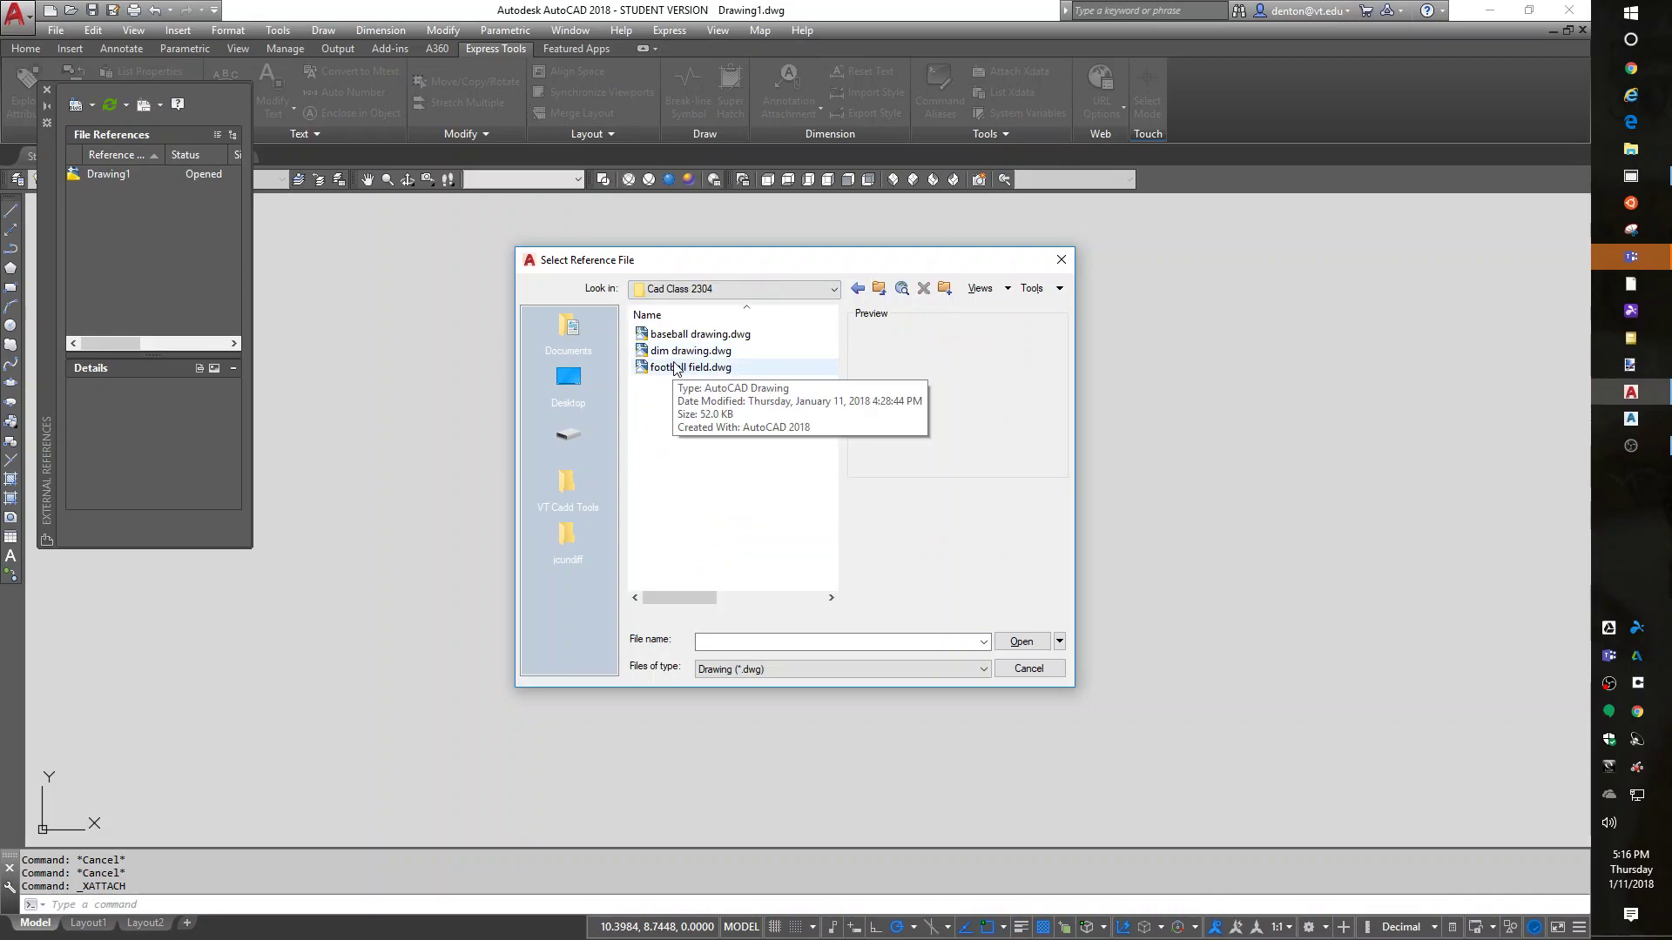
double_click(684, 336)
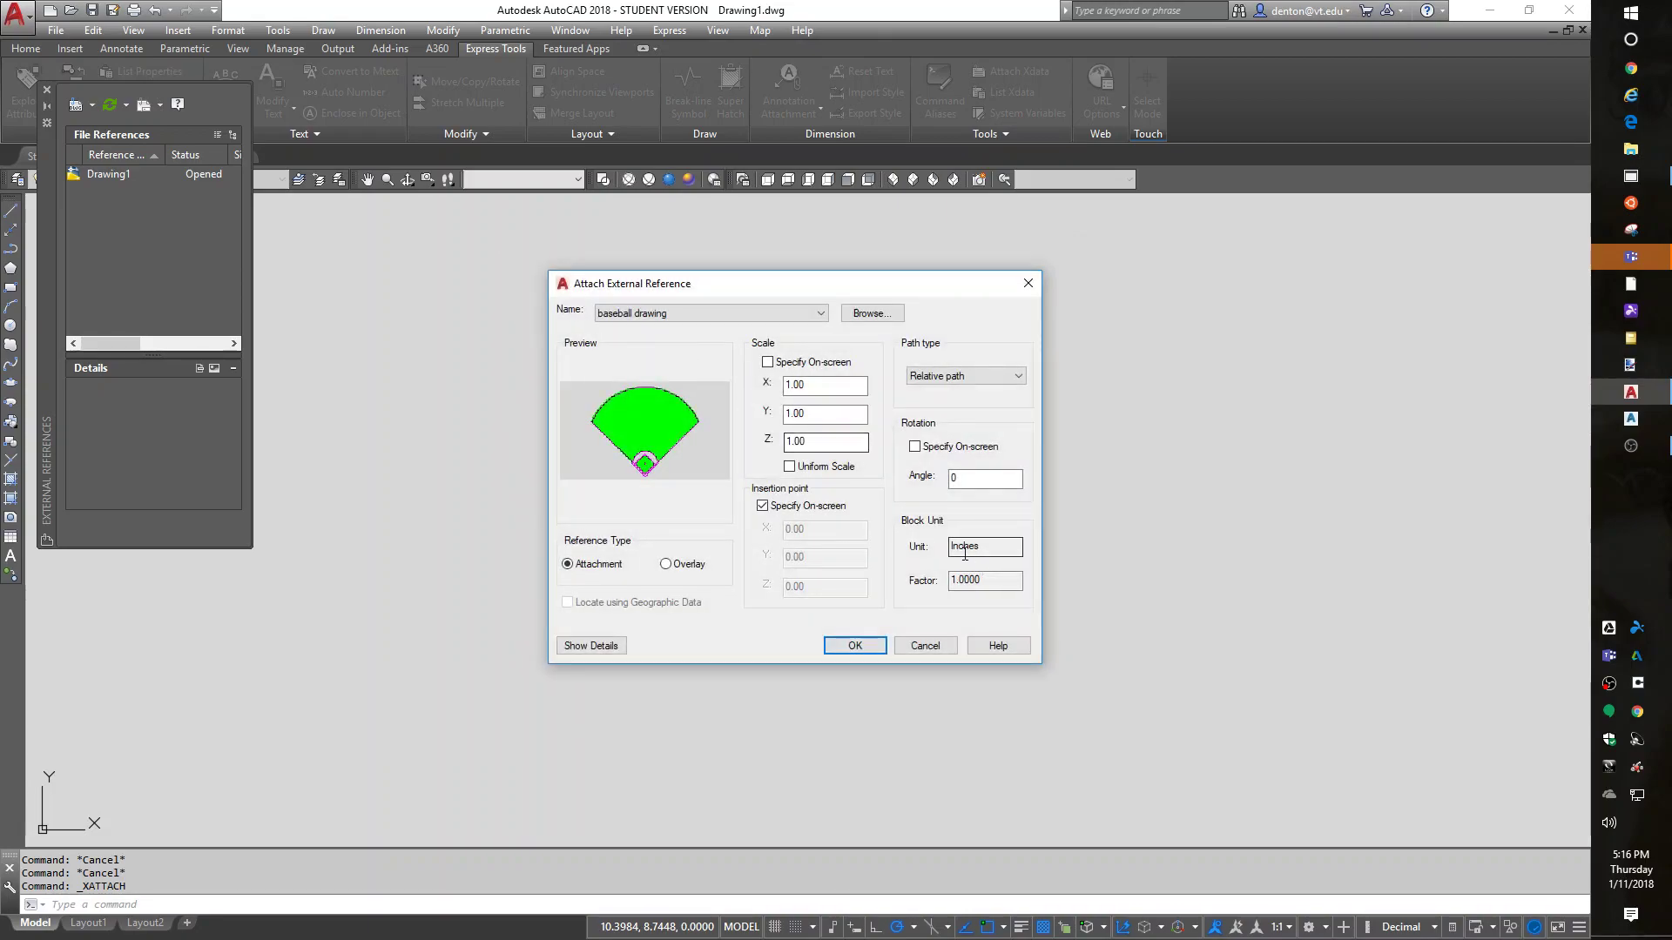
- Attach the baseball drawing with scale specified on-screen, placing it near the middle of the drawing area at X and Y scale factor 1
left_click(767, 362)
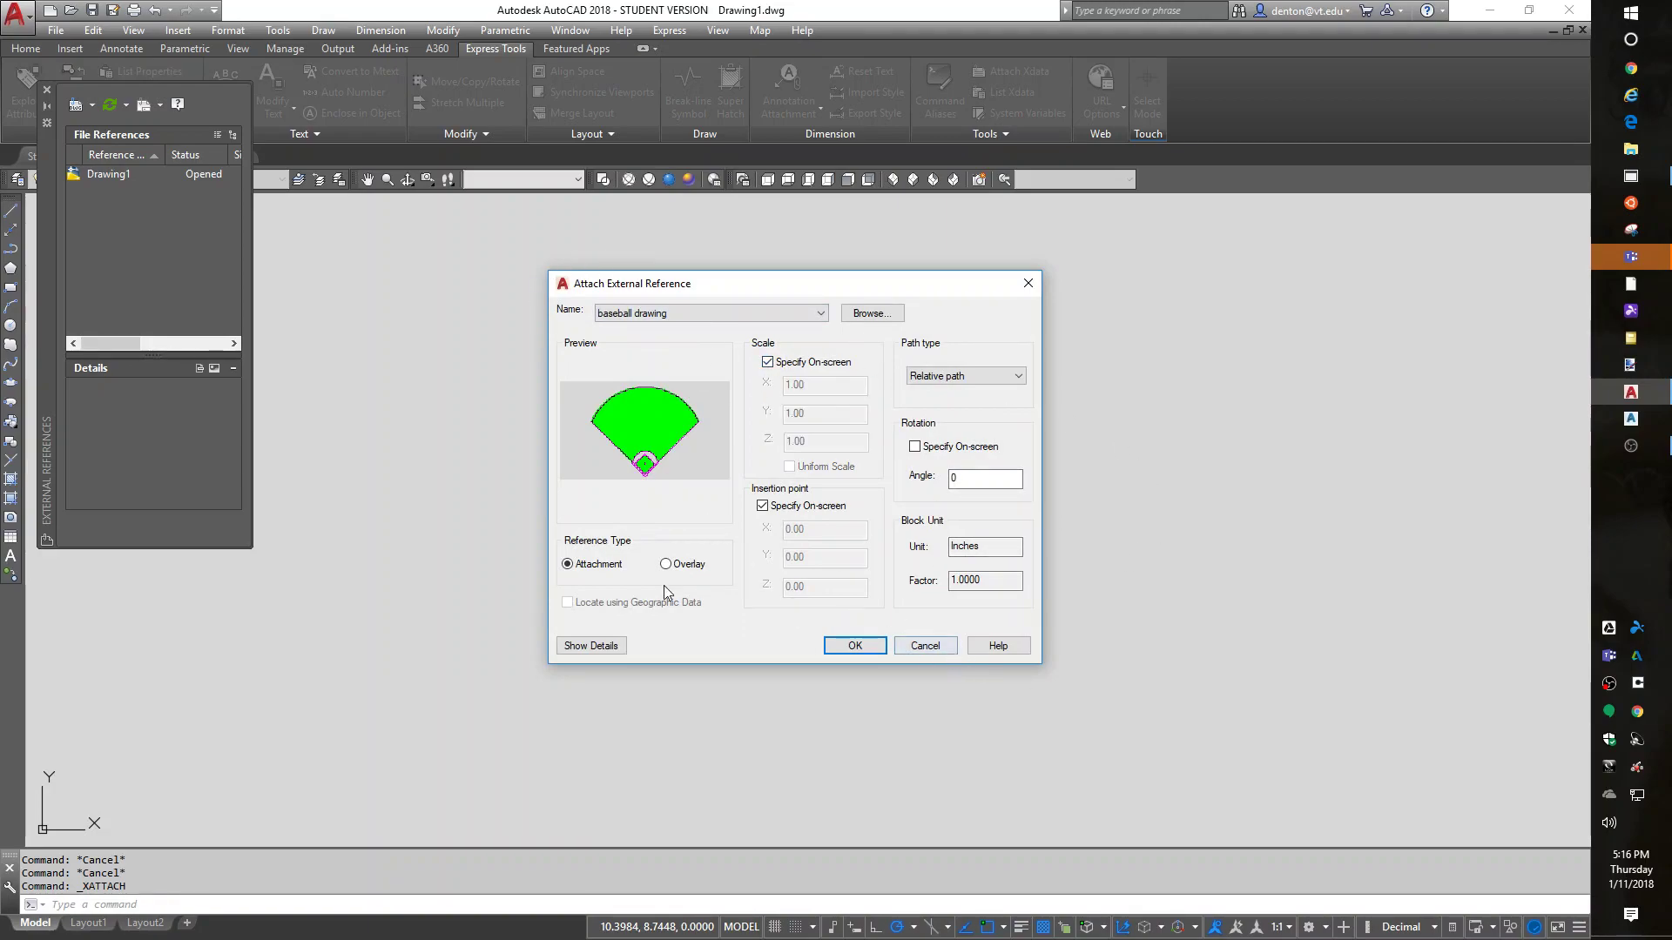
left_click(856, 646)
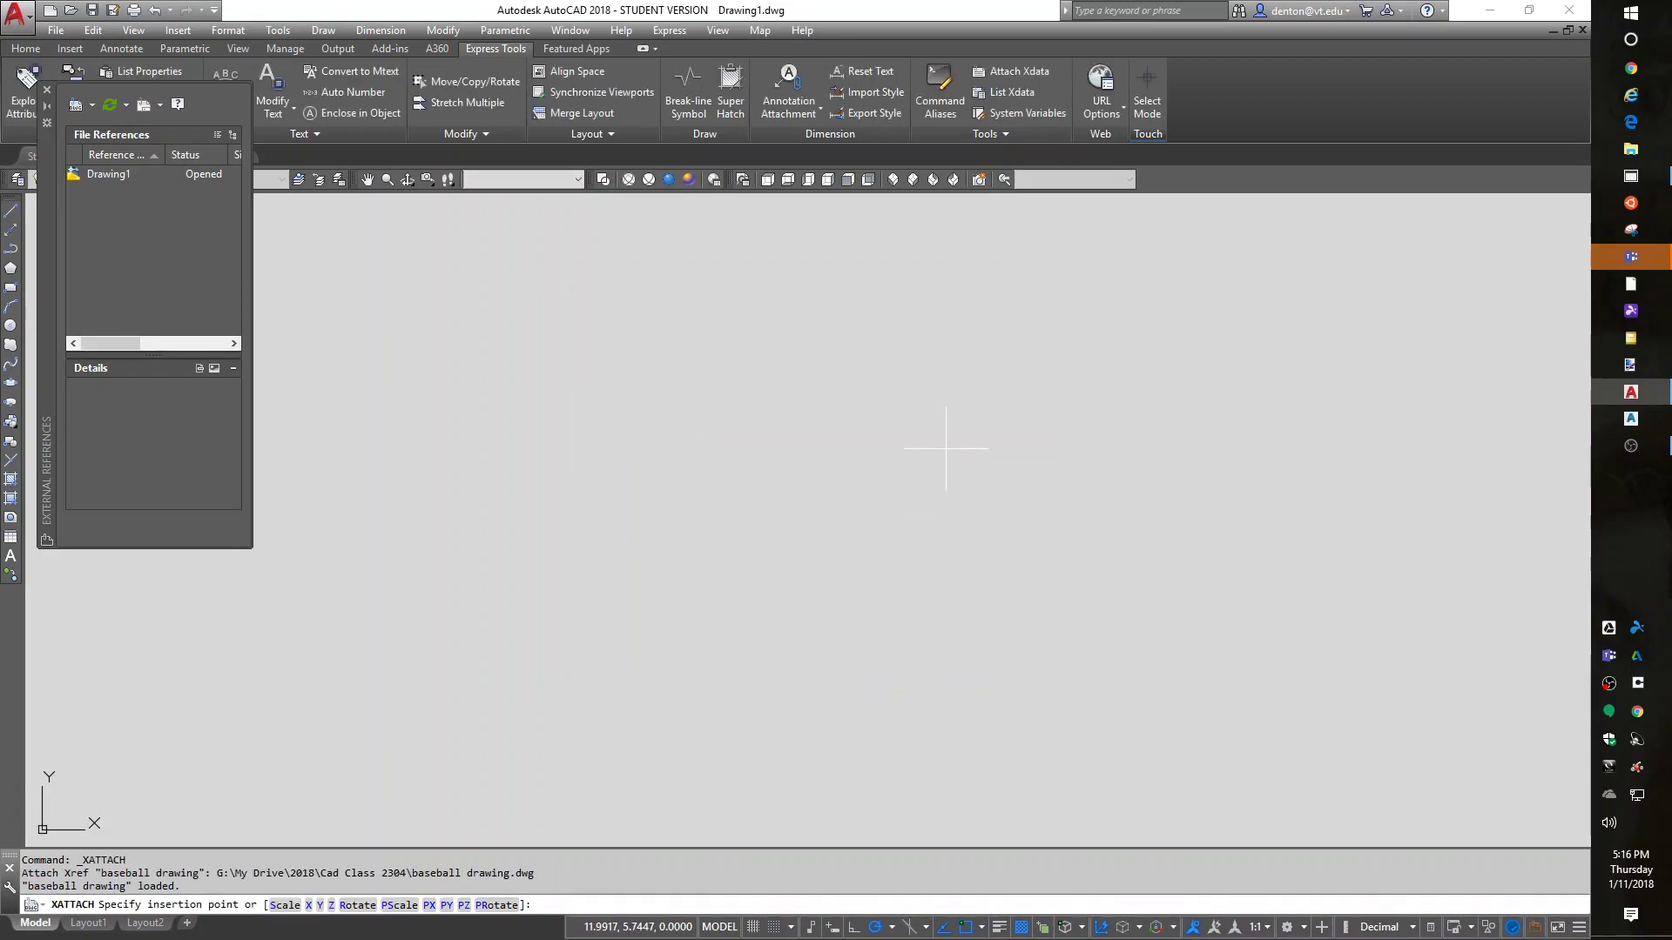
left_click(895, 501)
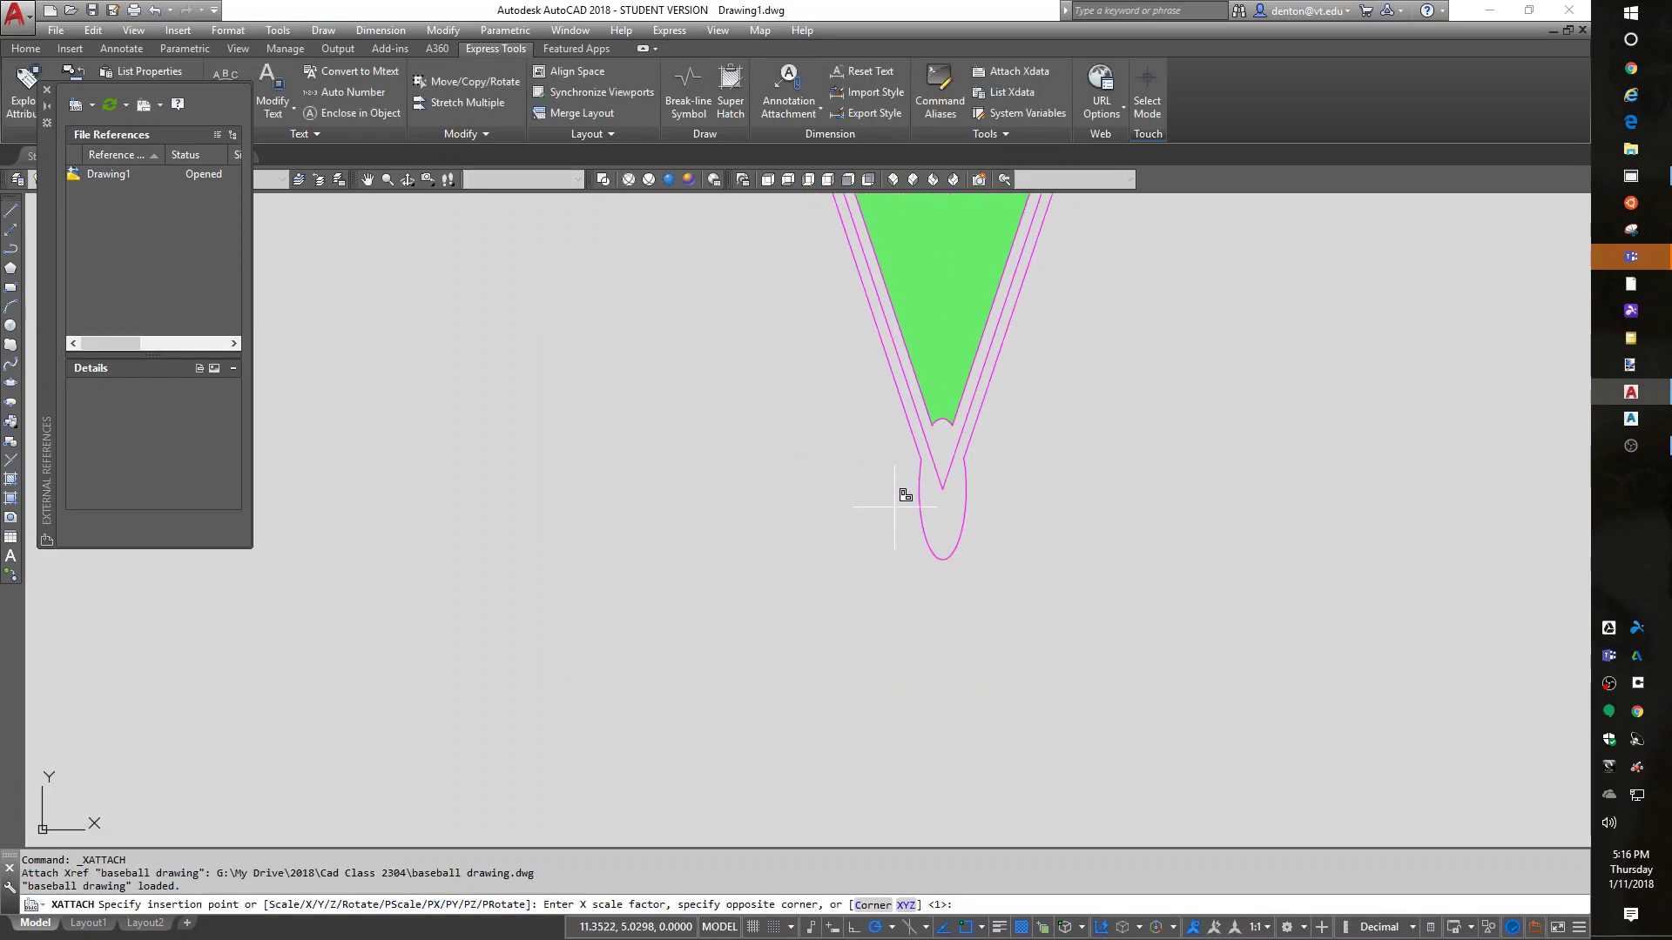
key("Return")
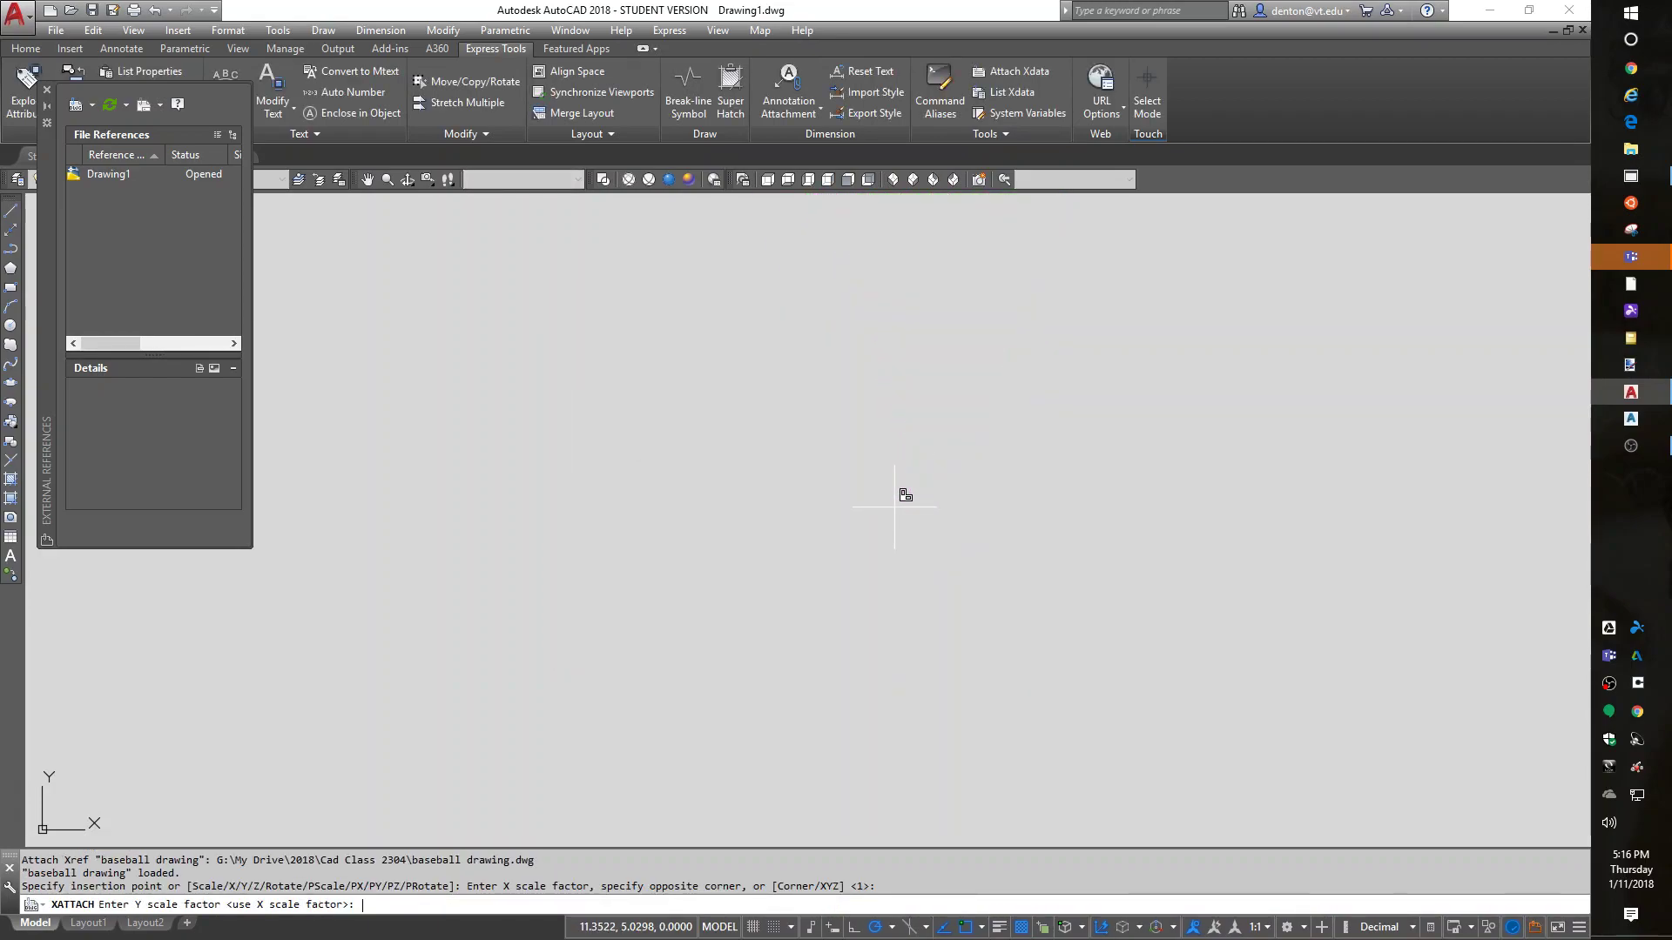
key("Return")
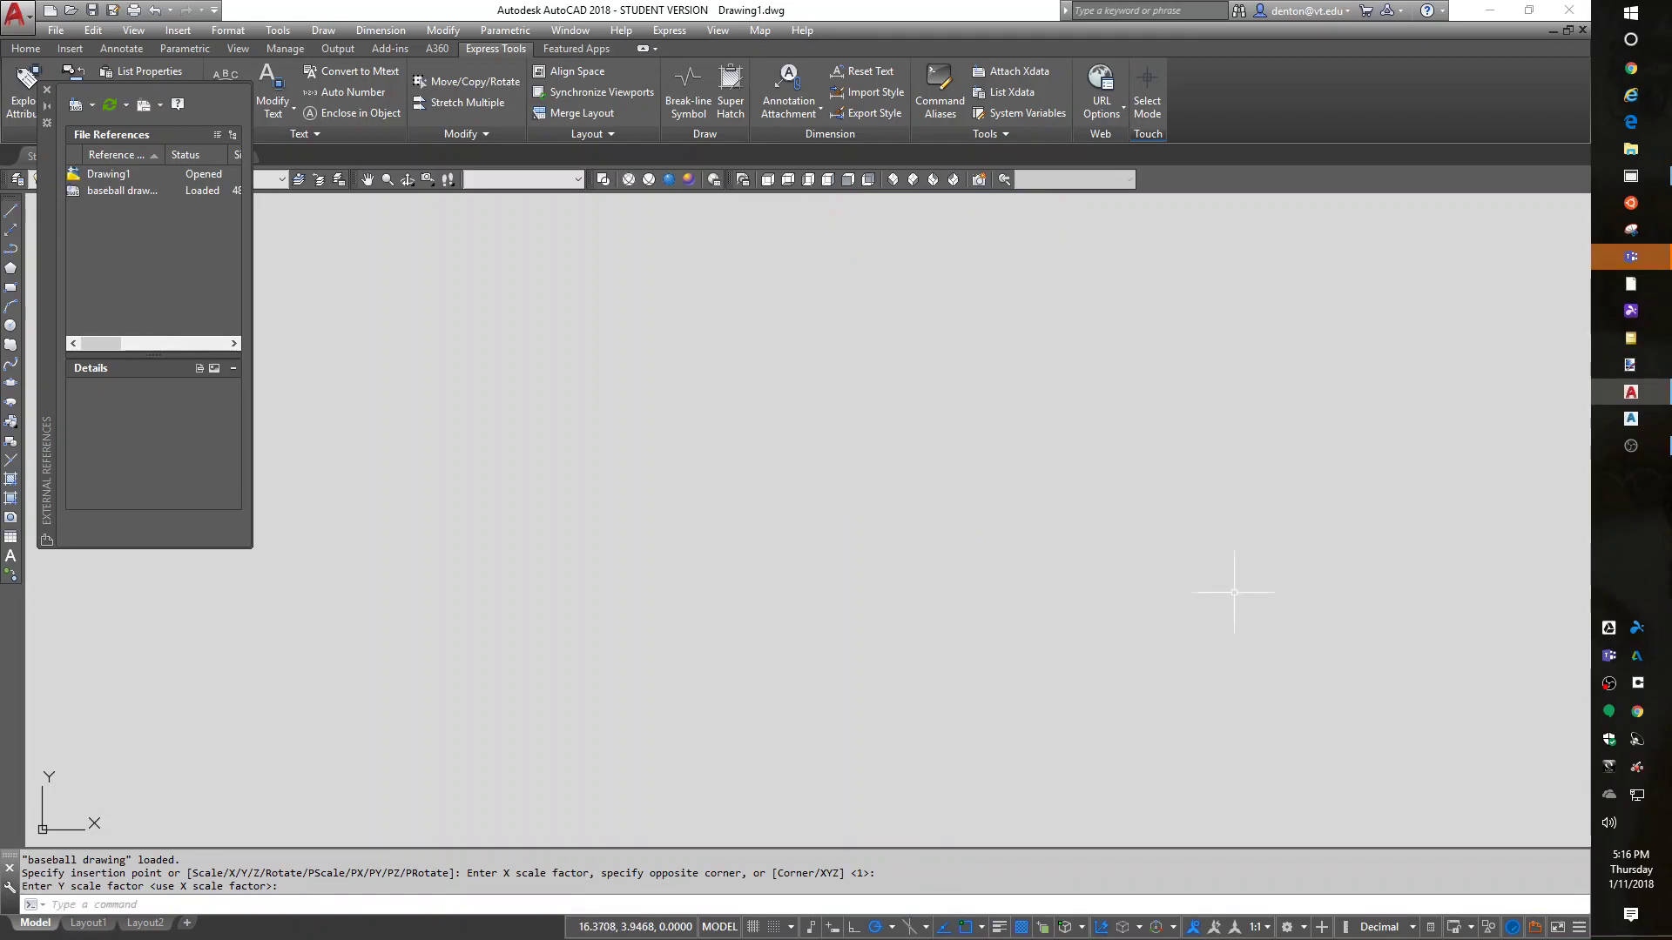
- Draw a line at 315° from the upper-left corner of the home plate circle, extending diagonally down and right past the field
scroll(910, 574, "down", 5)
double_click(941, 548)
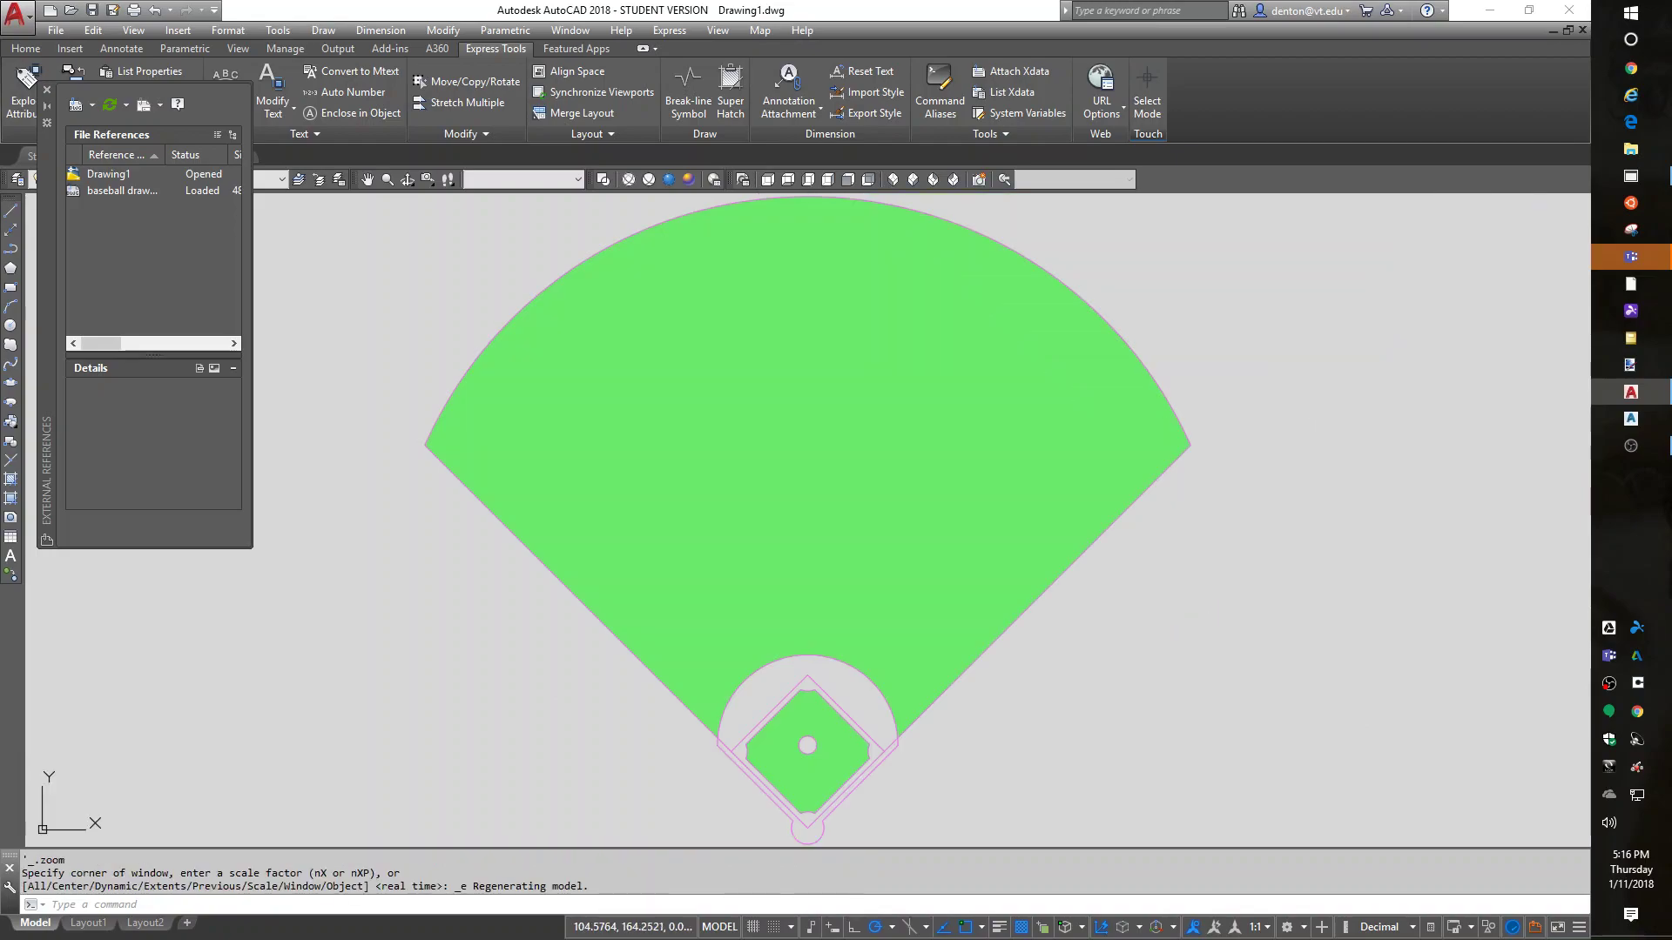
scroll(1097, 600, "down", 2)
middle_click_drag(1063, 672, 1201, 553)
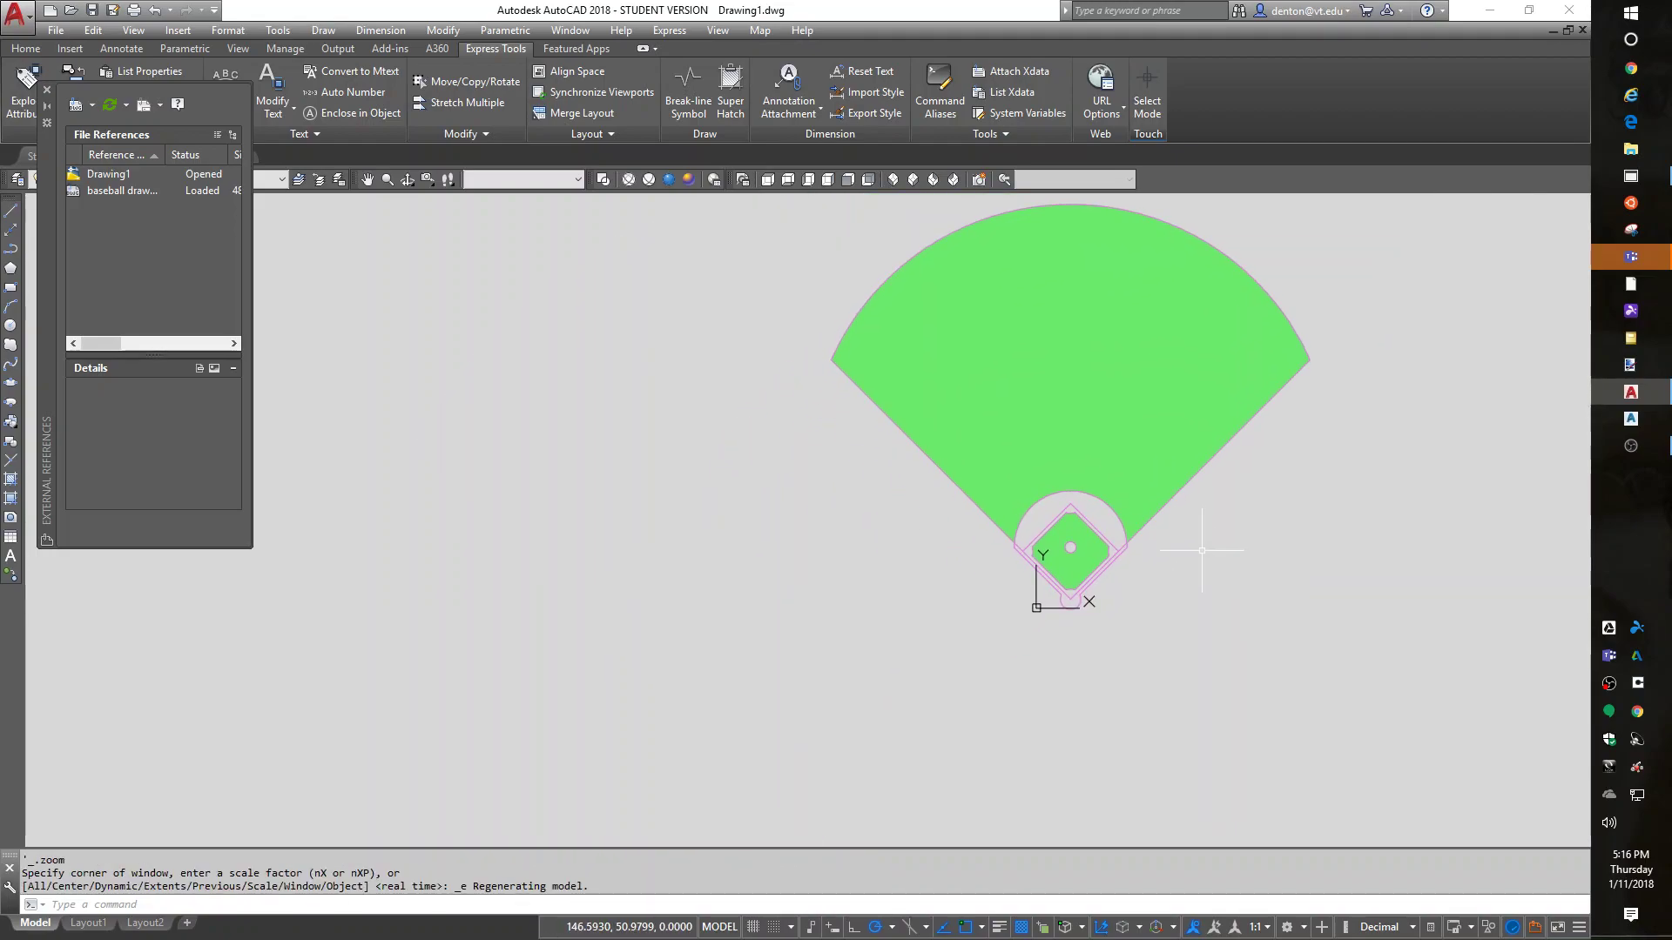
scroll(1019, 593, "up", 3)
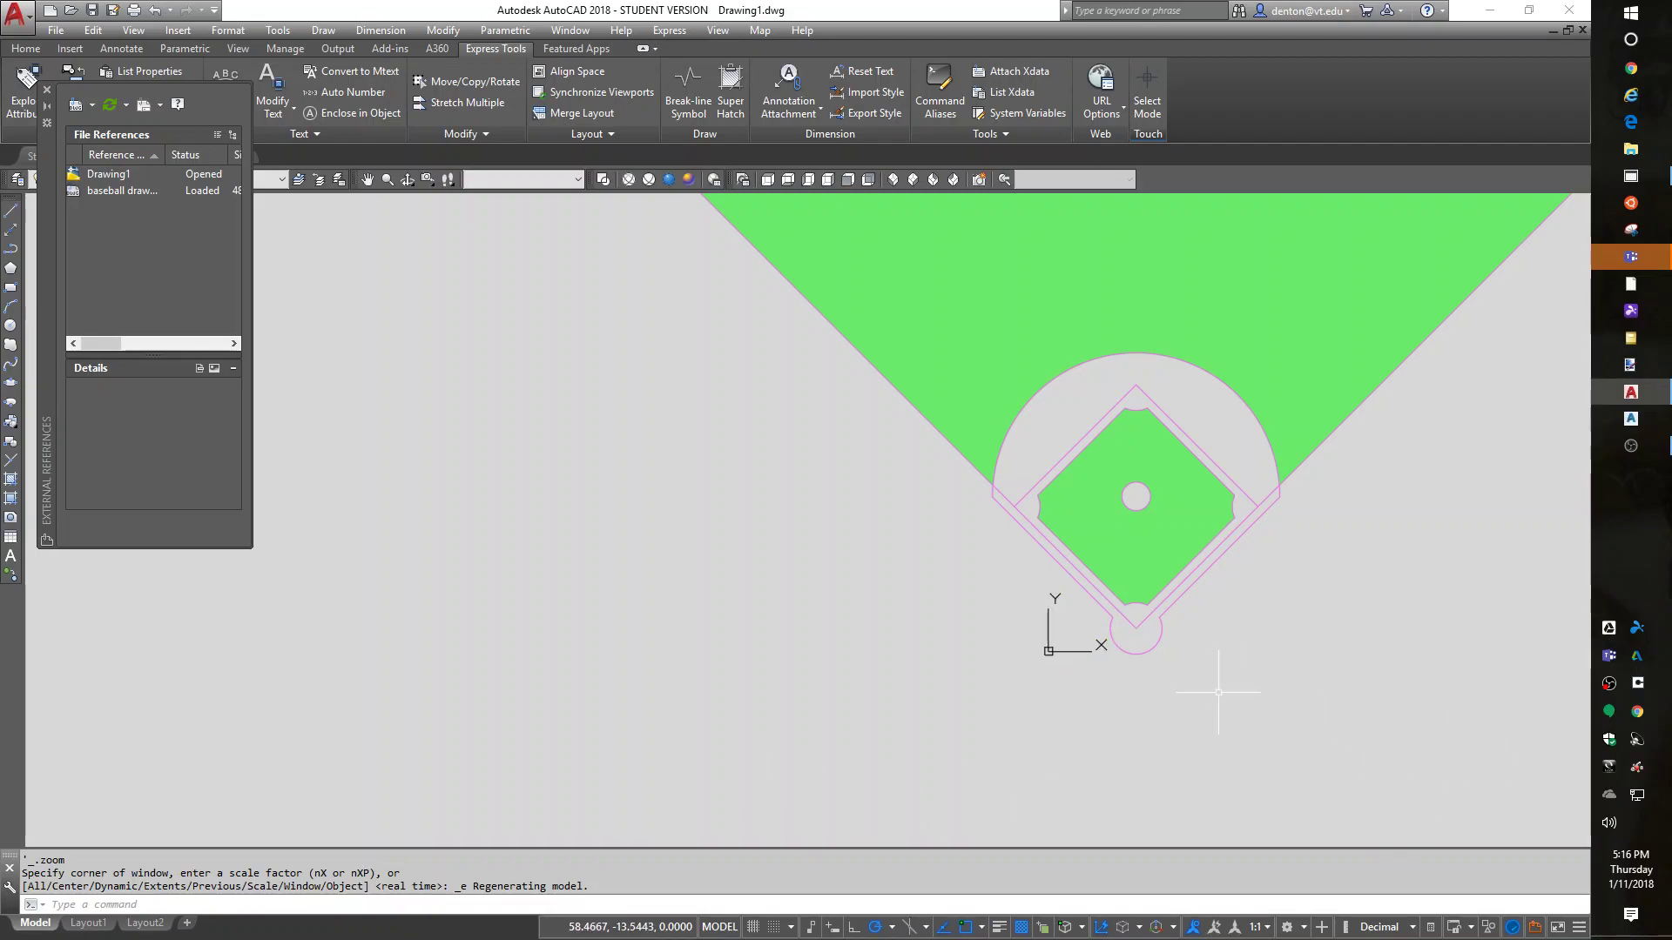
type("l")
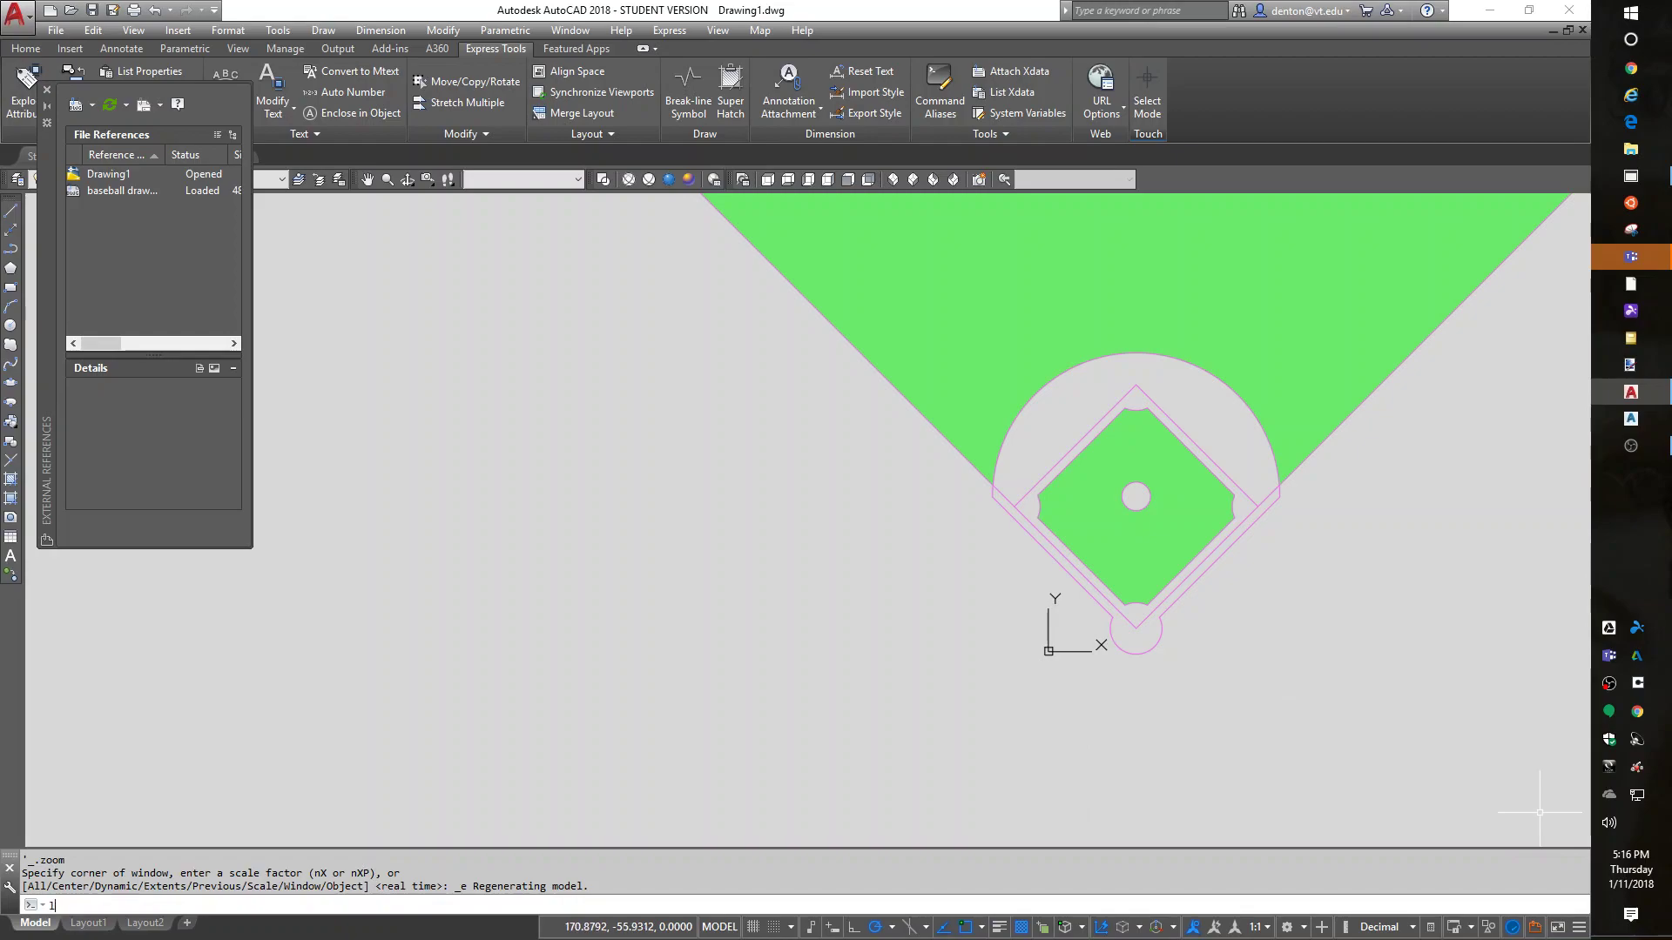
key("Return")
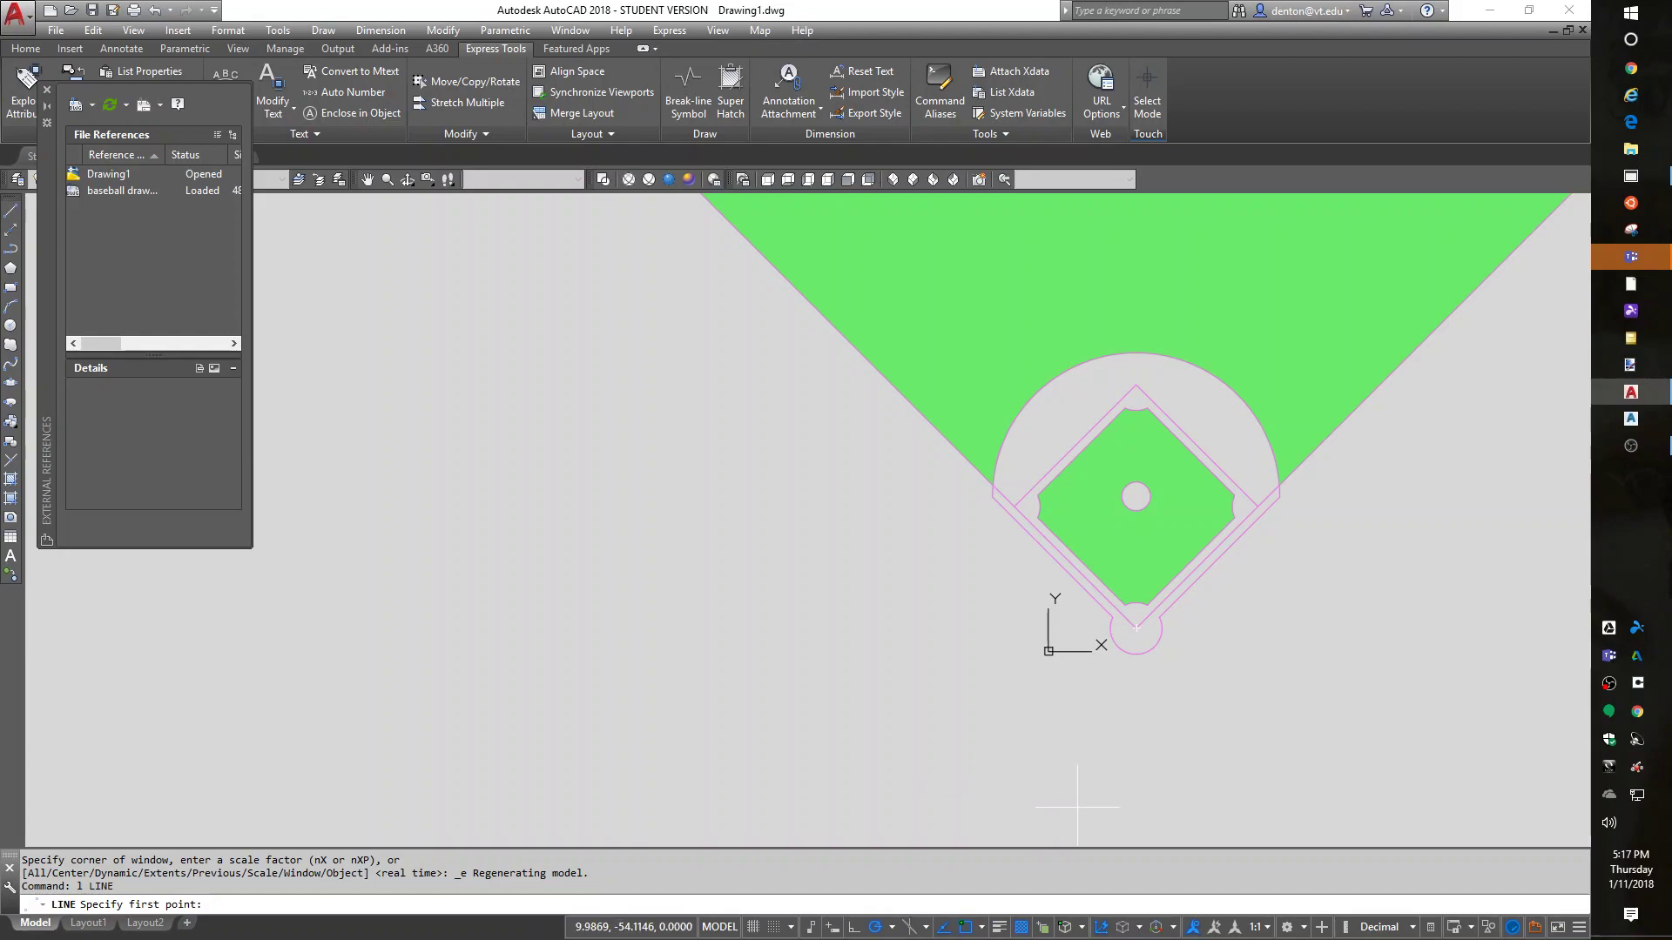
left_click(1105, 617)
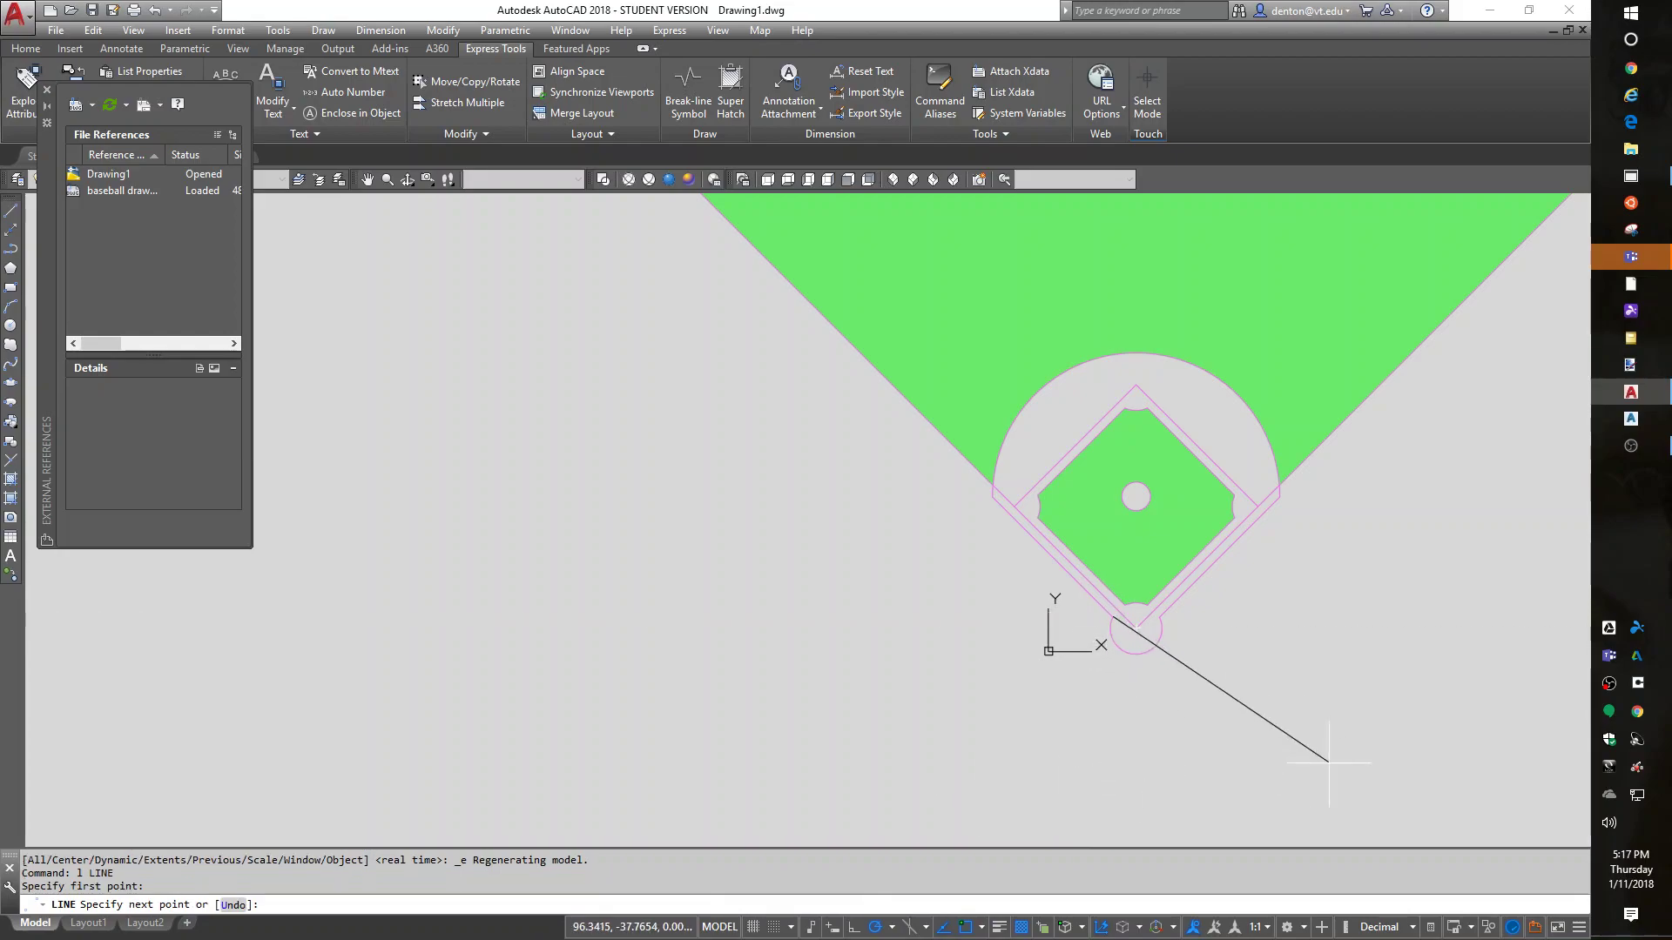
left_click(1311, 816)
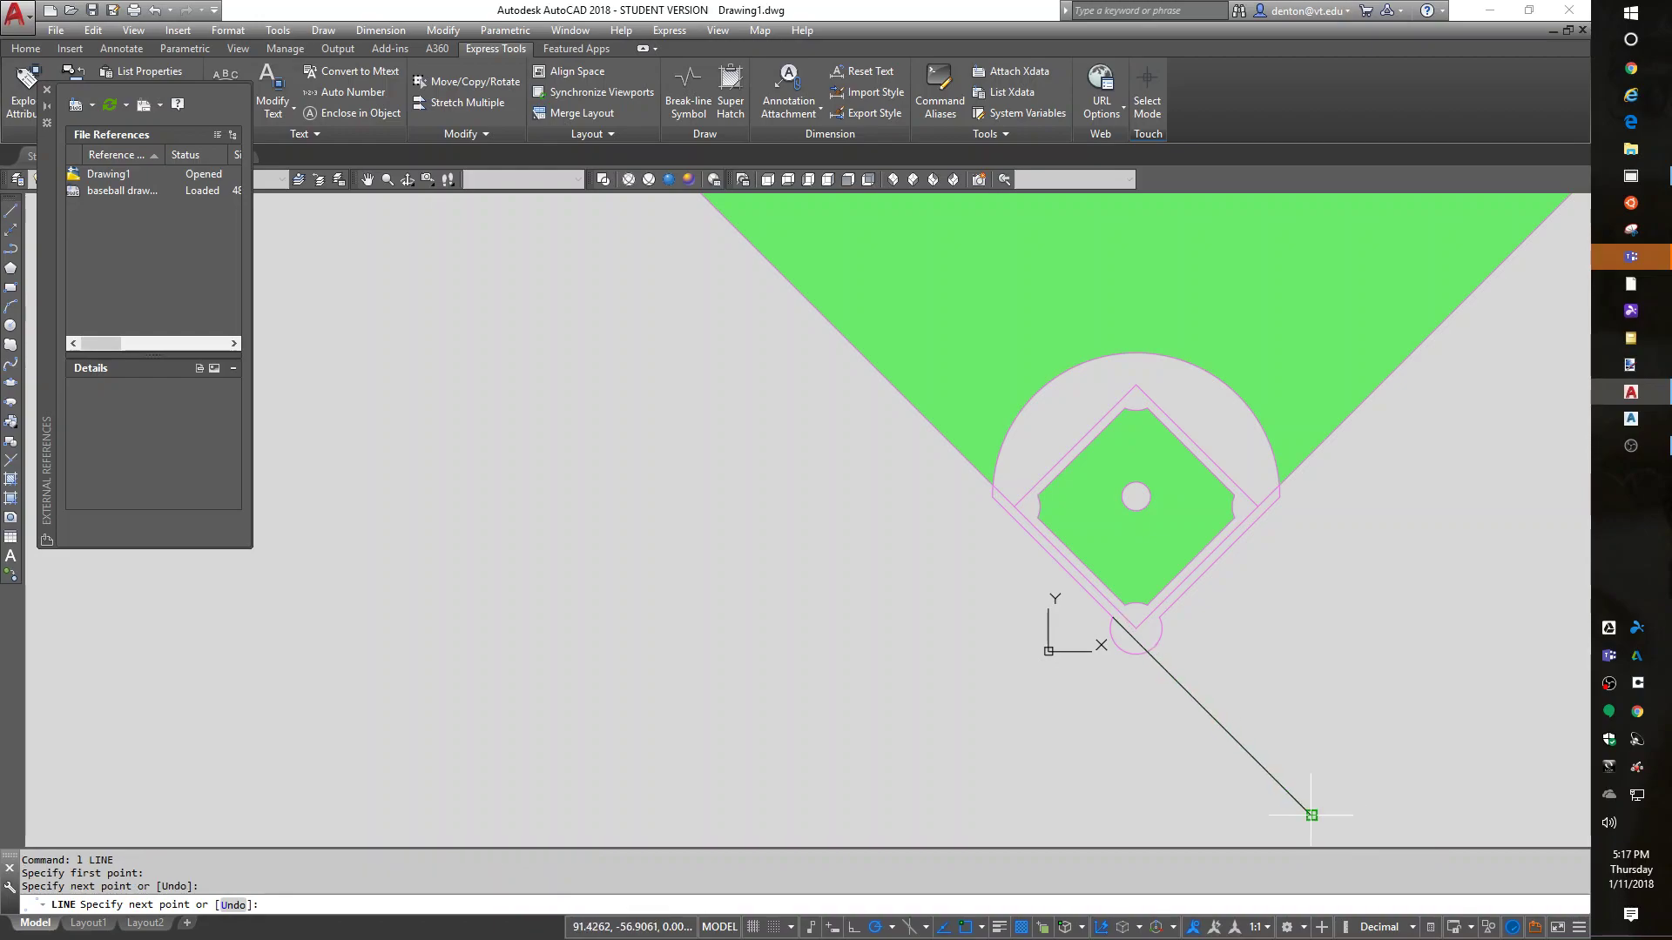
key("Return")
- Draw a shorter line from the home plate corner diagonally down and left, perpendicular to the first line
key("Return")
left_click(1135, 626)
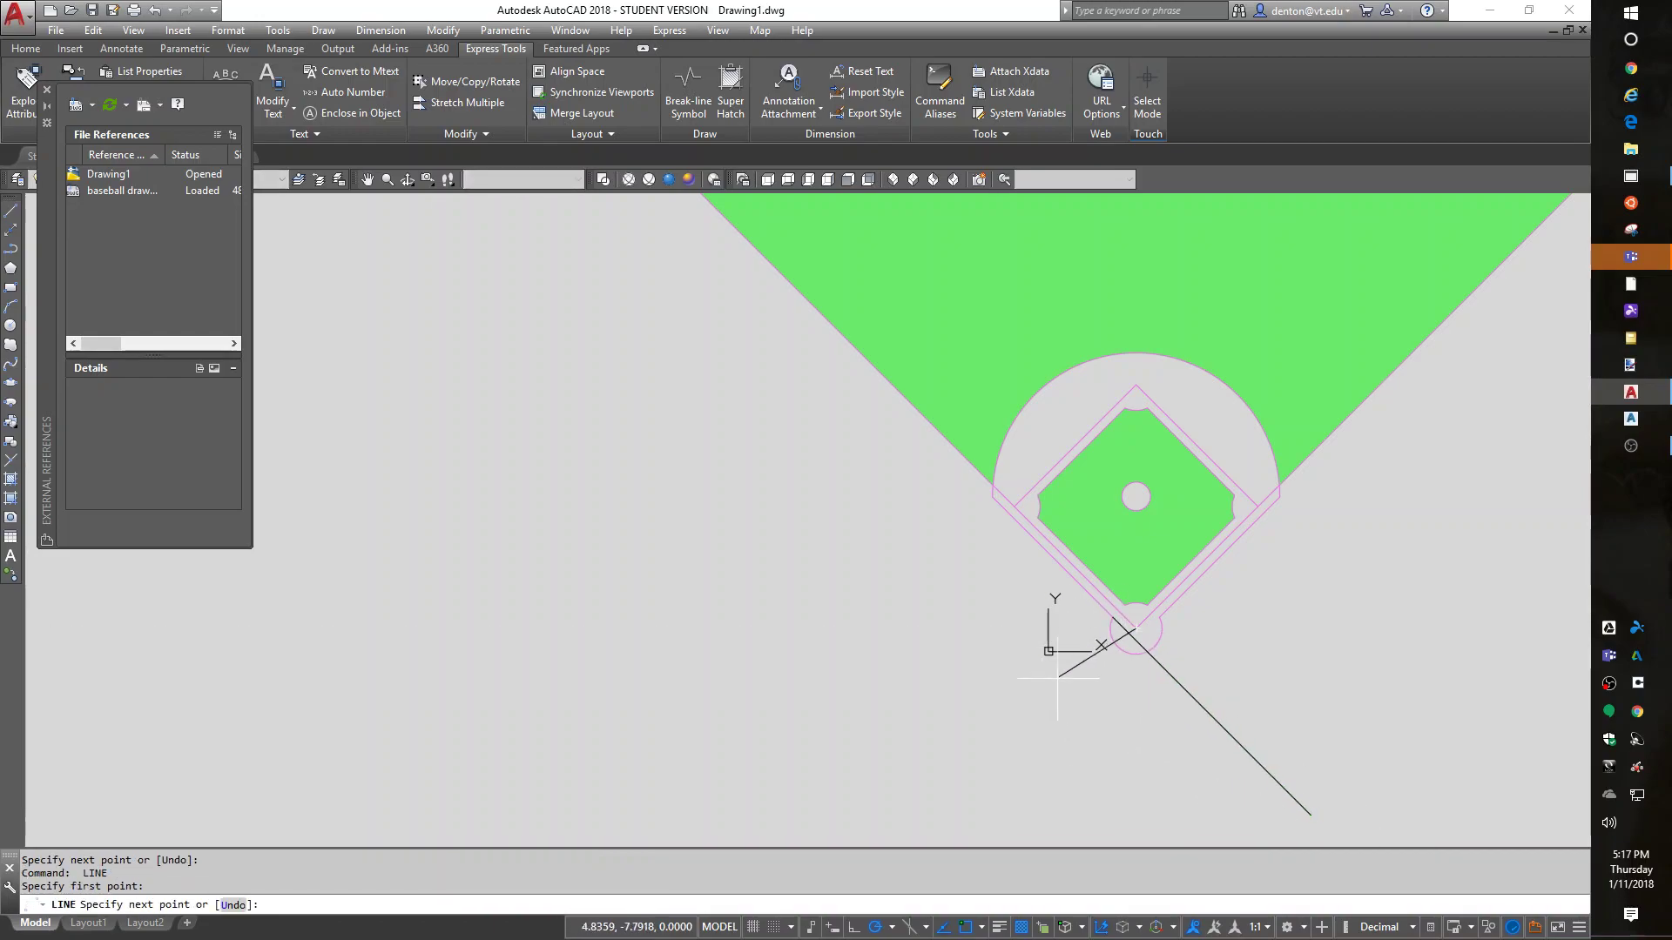
left_click(1042, 724)
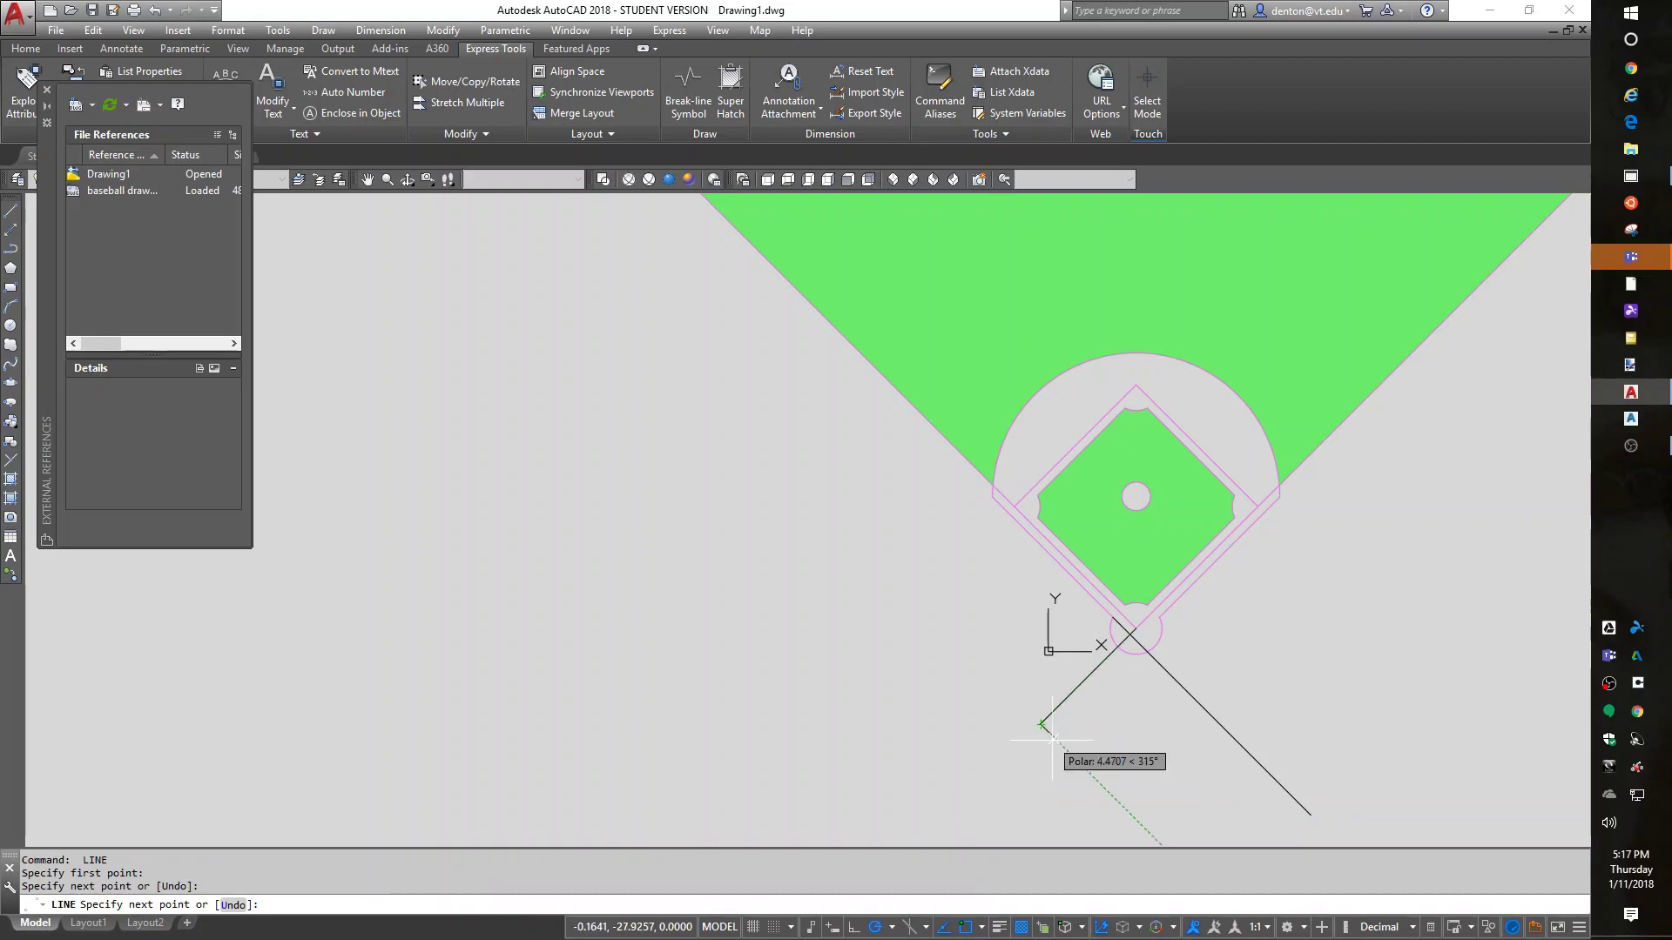
key("Return")
- Offset the long line 25 units to its lower left and the short line 25 units to its lower right
type("o")
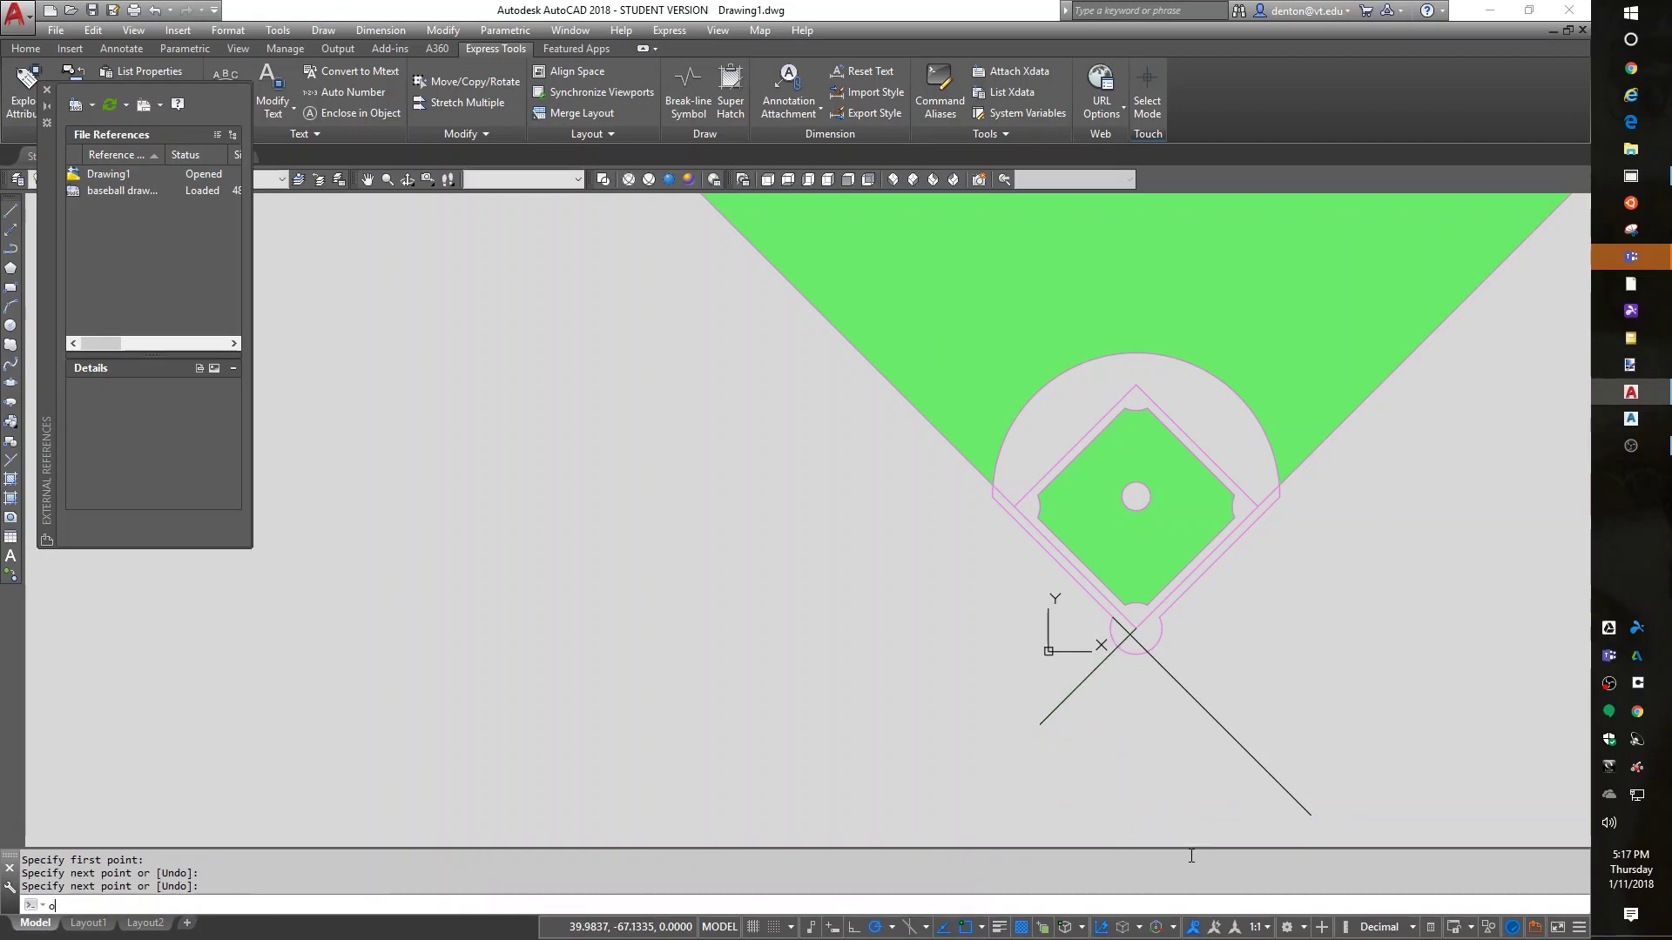
key("Return")
type("25")
key("Return")
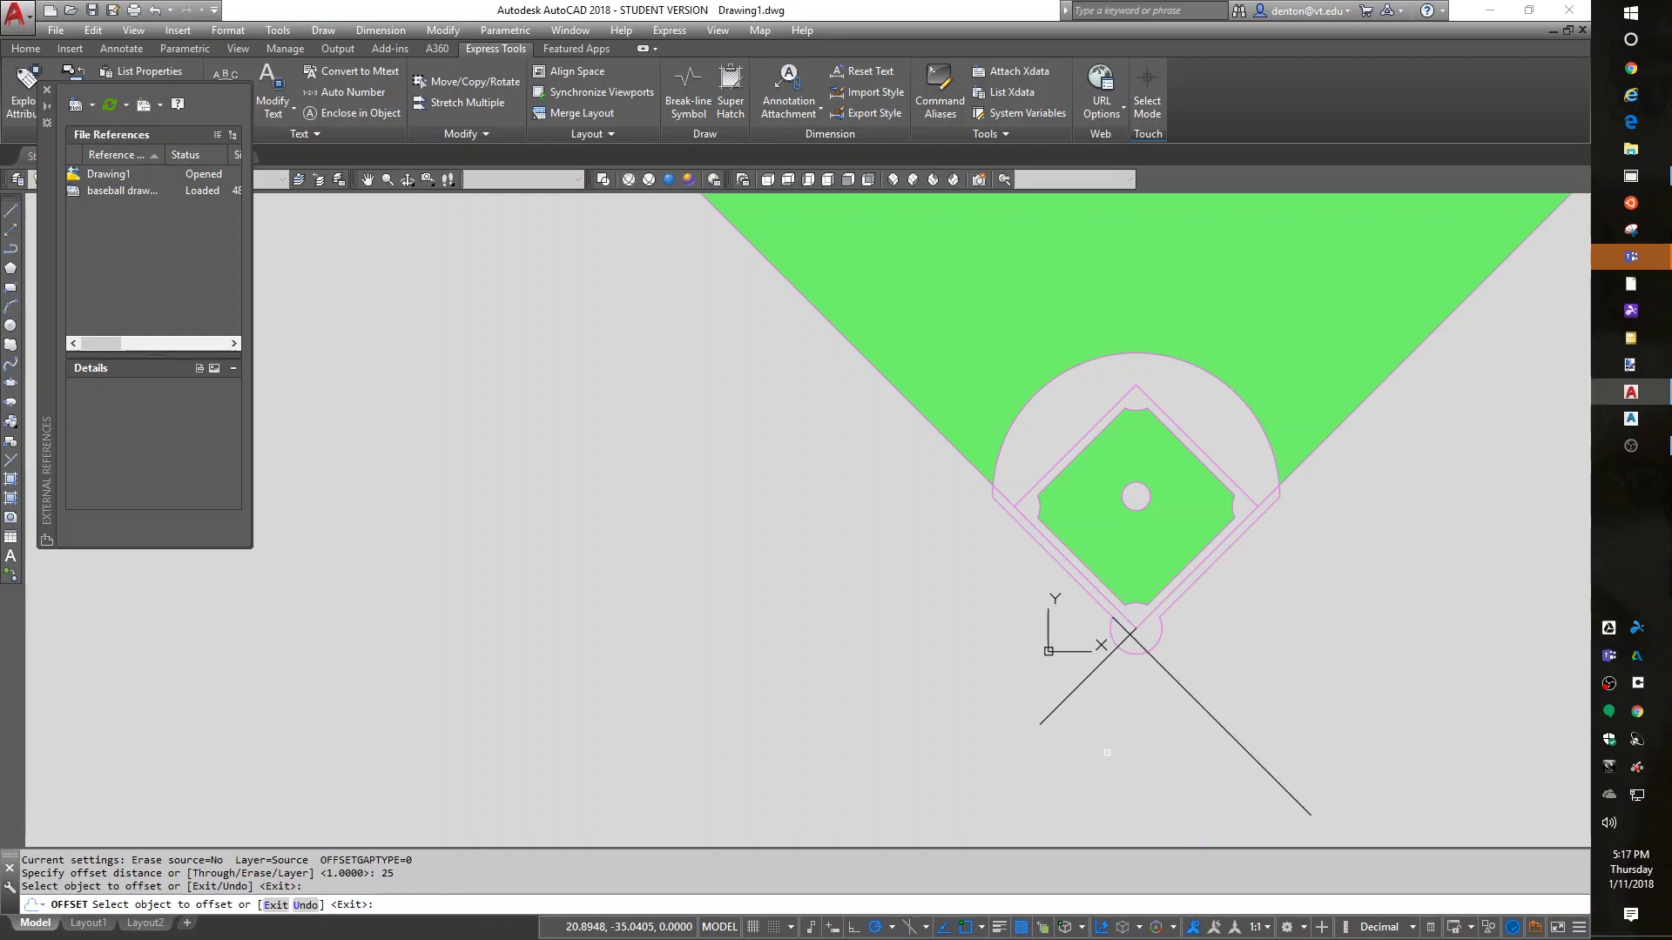
left_click(1169, 676)
left_click(1071, 719)
left_click(1065, 699)
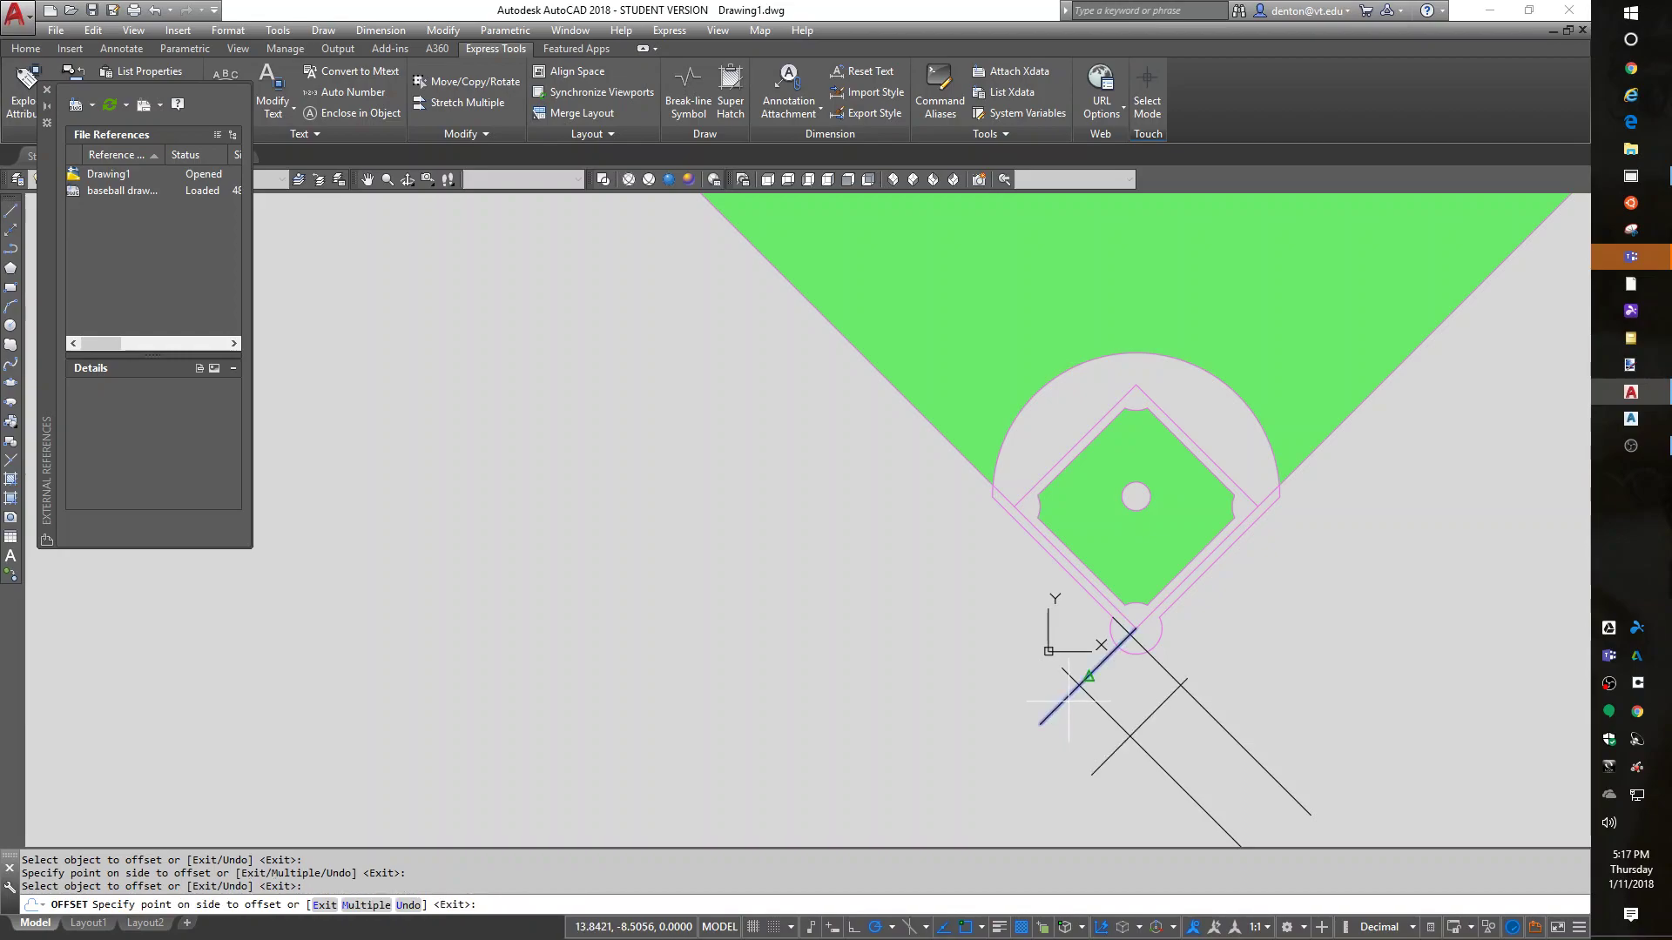
left_click(1122, 788)
- Try to offset parts of the attached baseball field by 25 units, including its outfield and infield
scroll(981, 742, "down", 2)
middle_click_drag(1225, 650, 1306, 586)
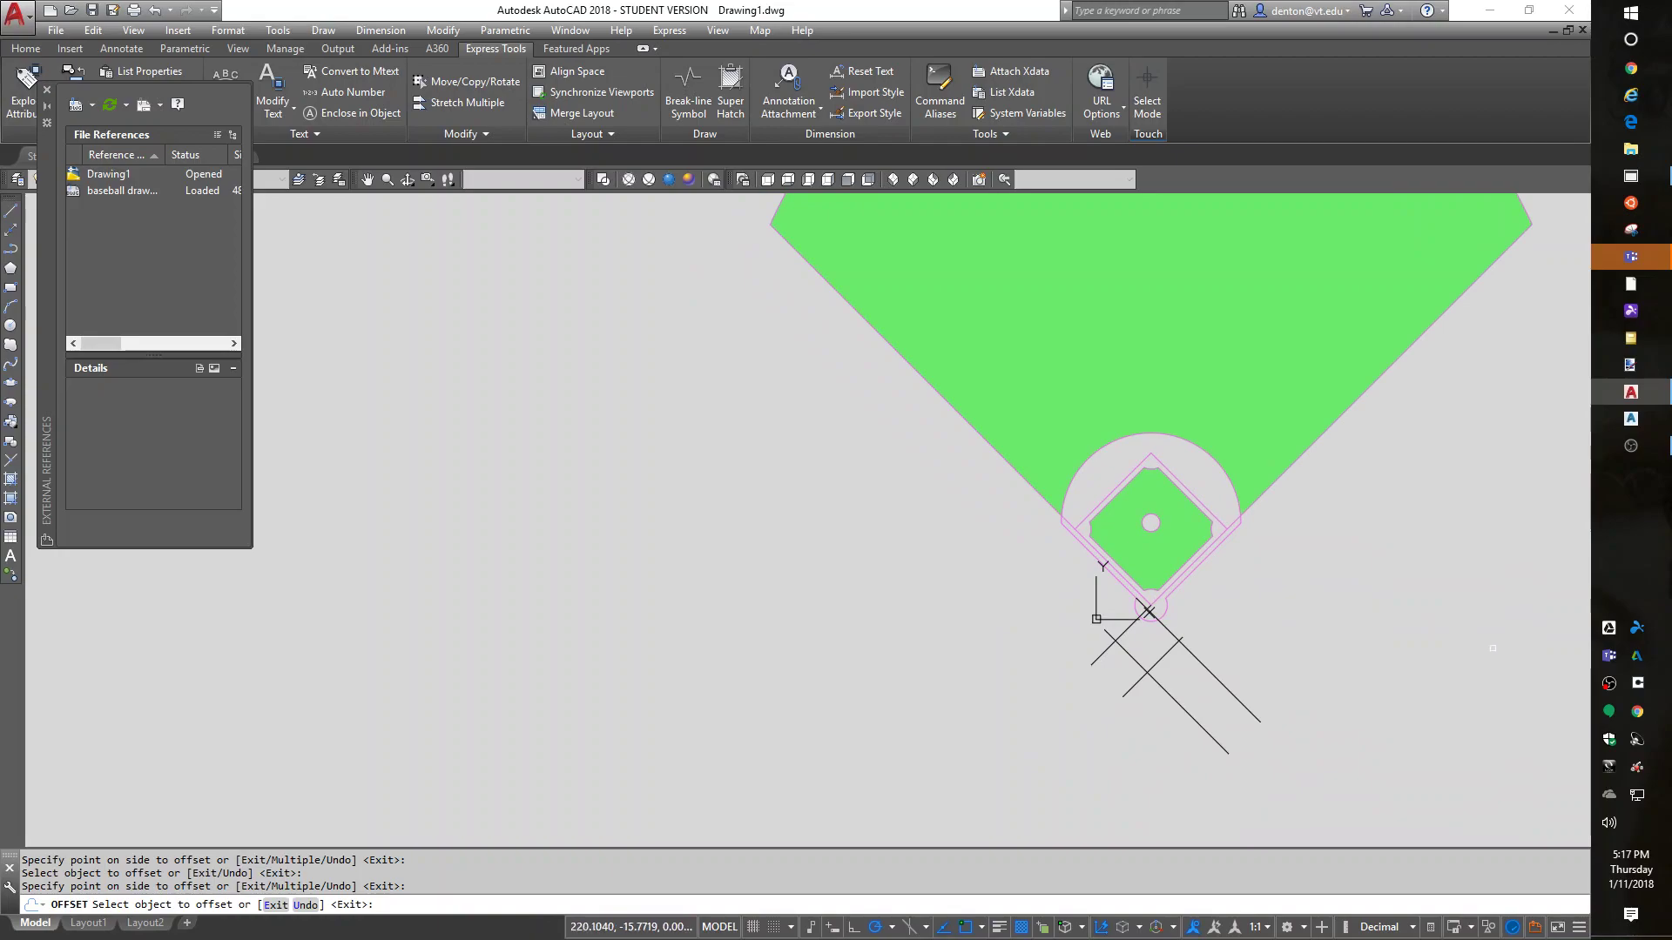
left_click(1243, 410)
left_click(1213, 441)
left_click(1170, 474)
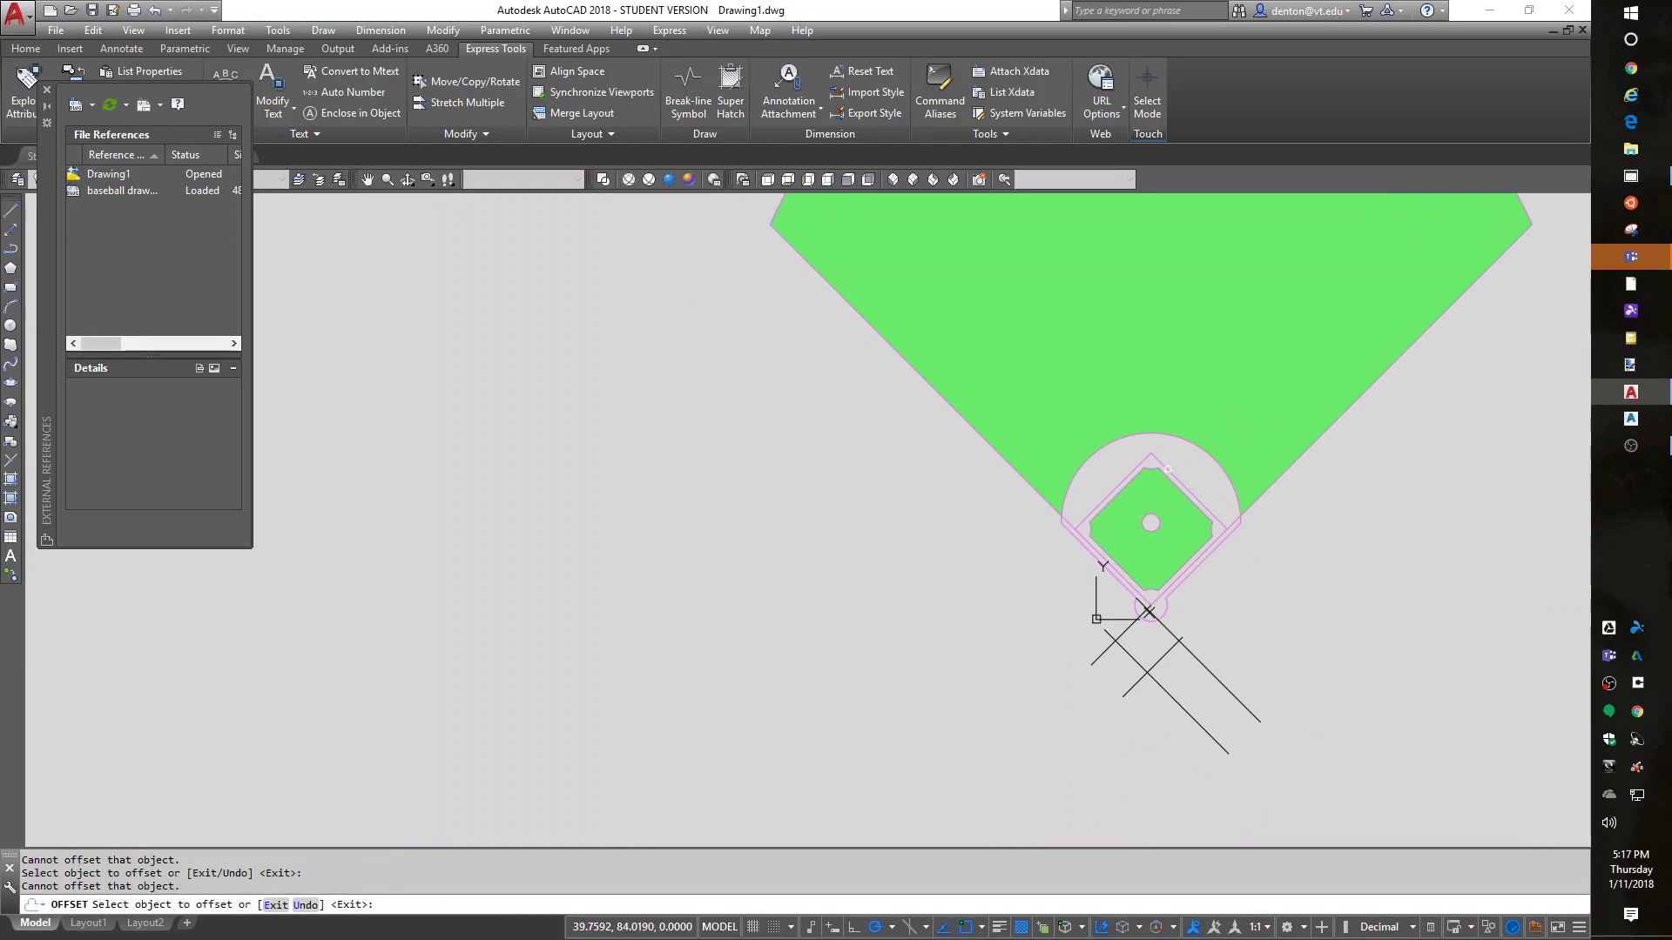
left_click(1015, 467)
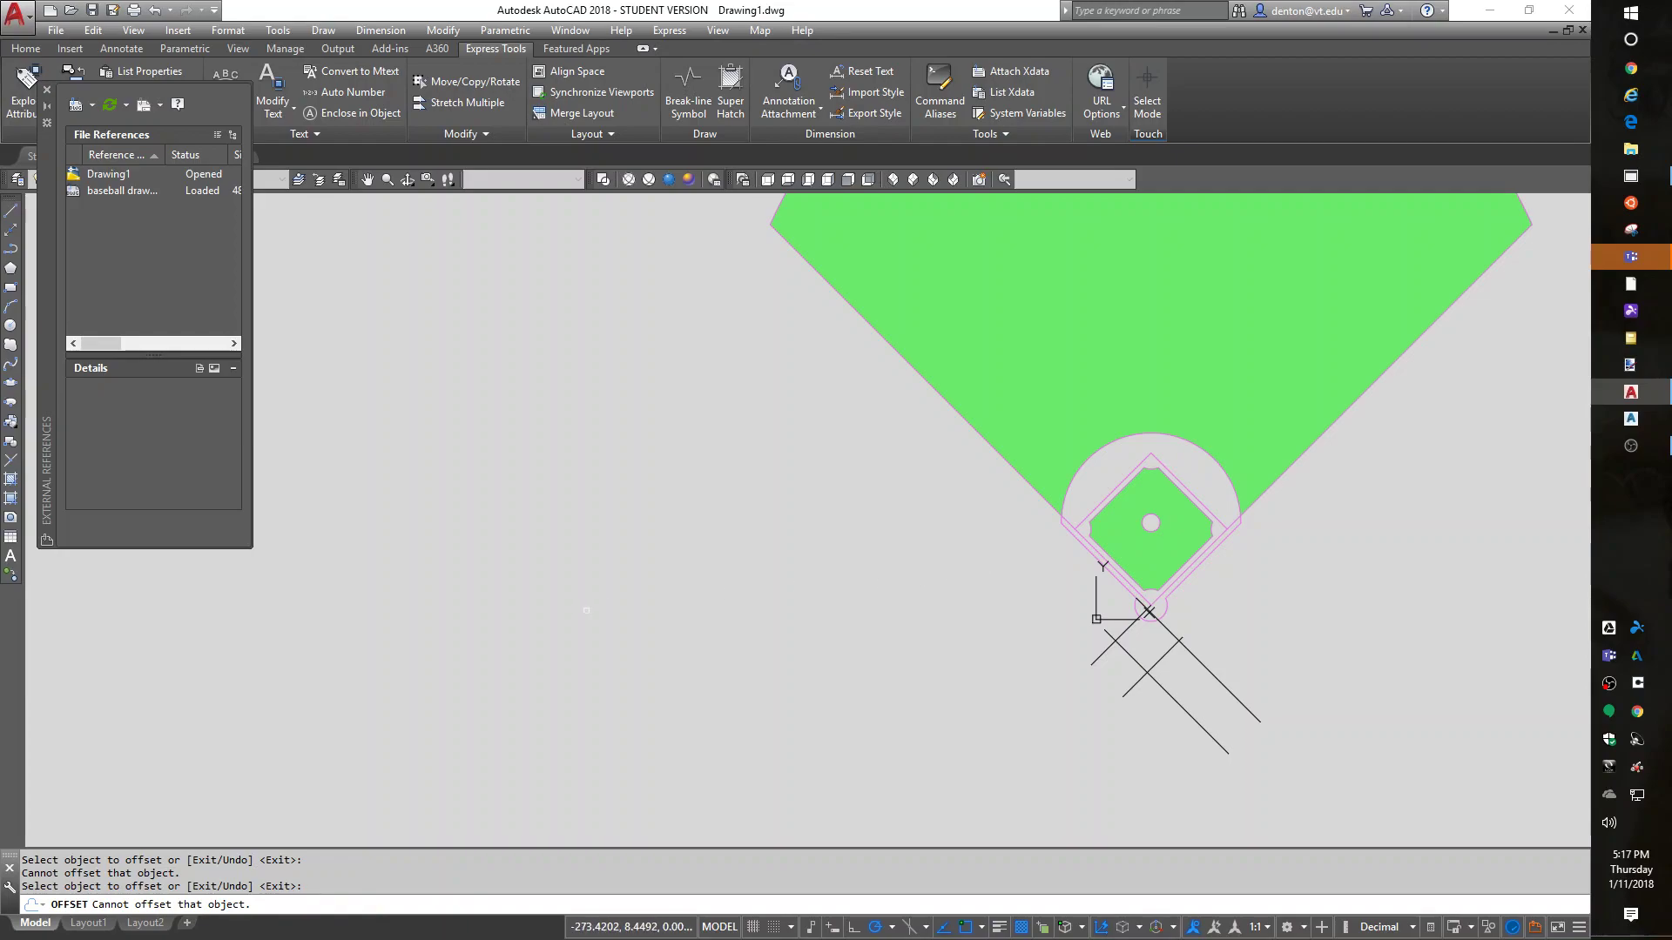
key("Escape")
- Mirror the baseball field across the offset long line, keeping the source object
type("m")
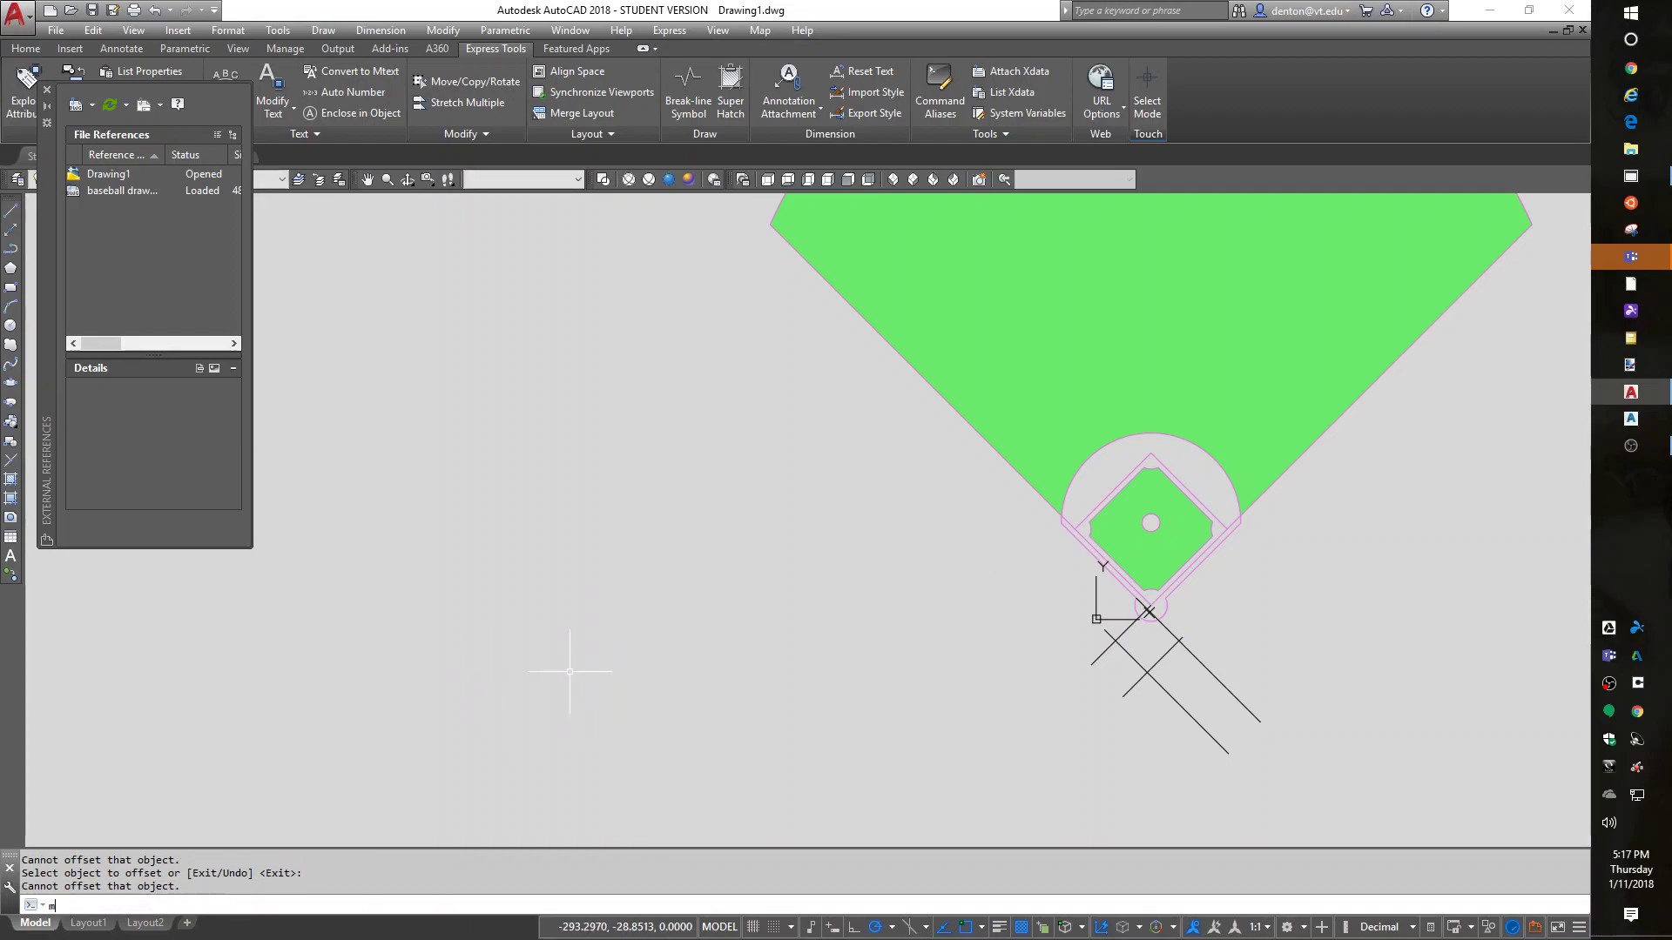
type("i")
key("Return")
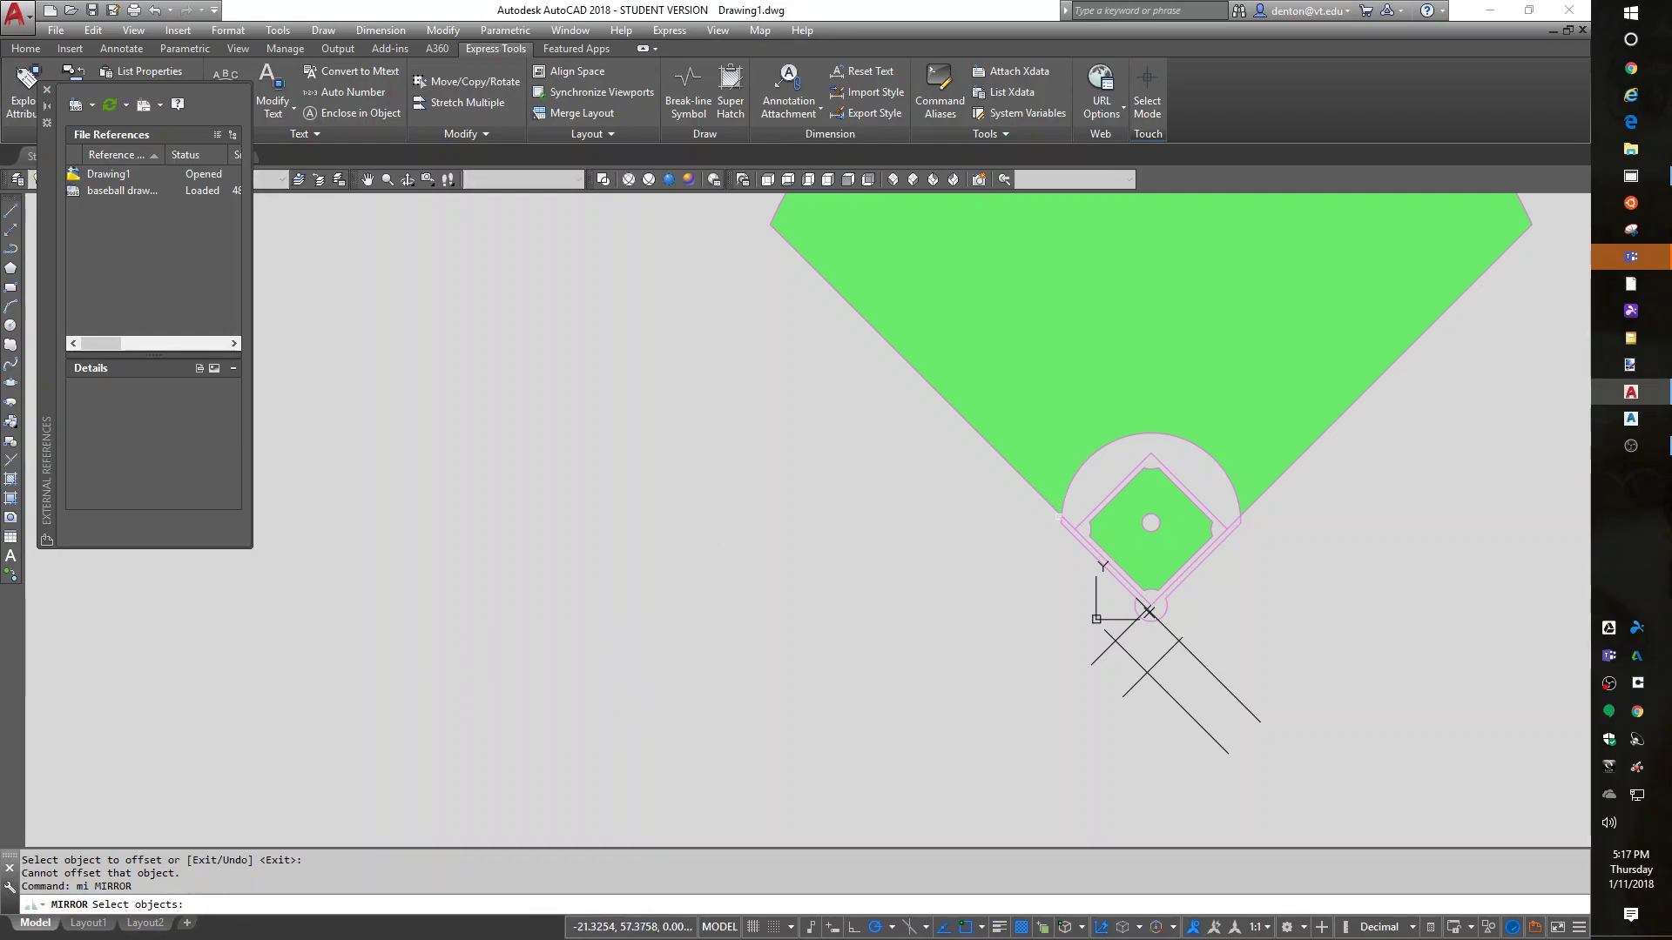
left_click(1060, 516)
key("Return")
left_click(1104, 630)
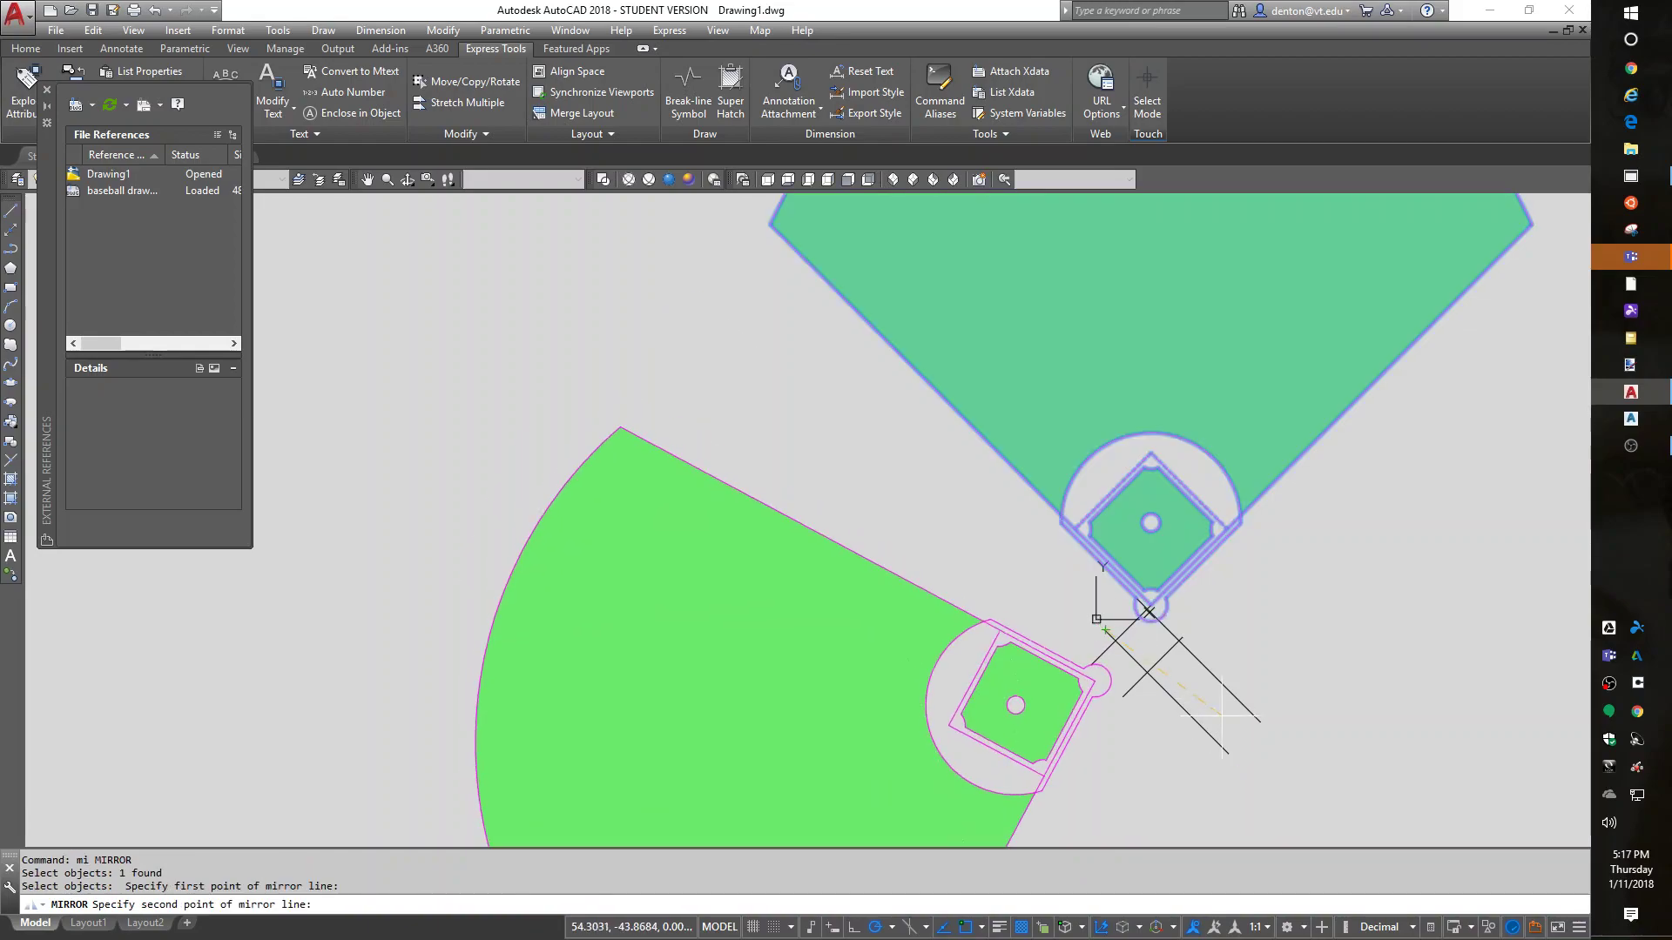
left_click(1230, 753)
key("Return")
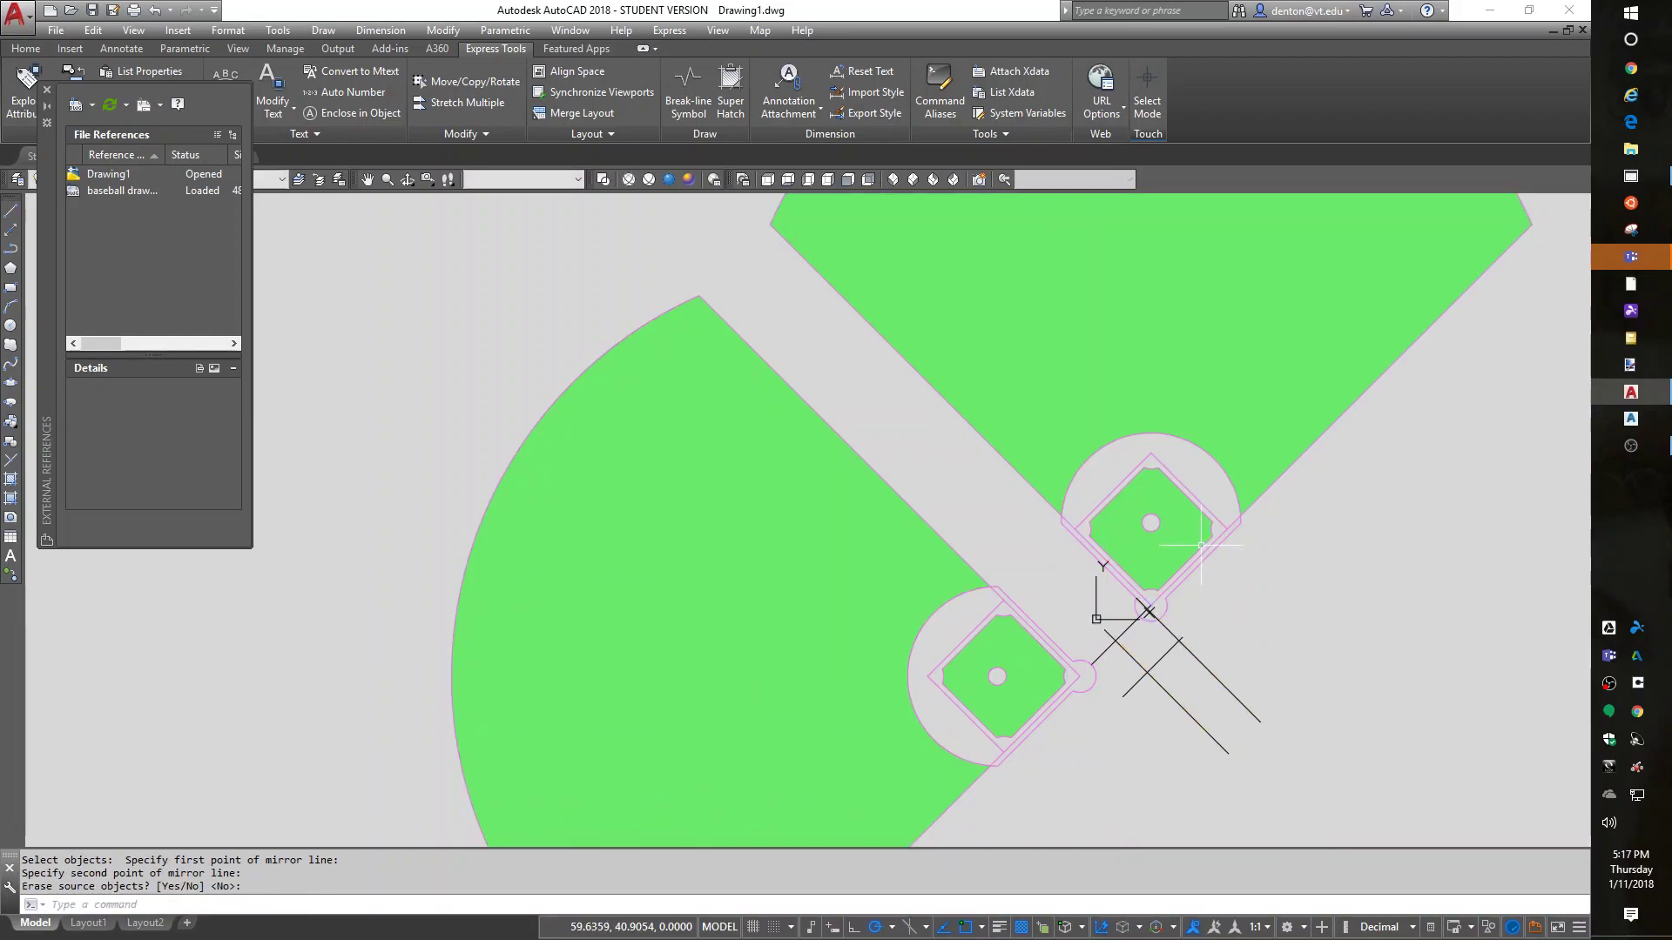
- Mirror both baseball fields across the offset short line, keeping the source objects
key("Return")
left_click(1061, 351)
left_click(787, 547)
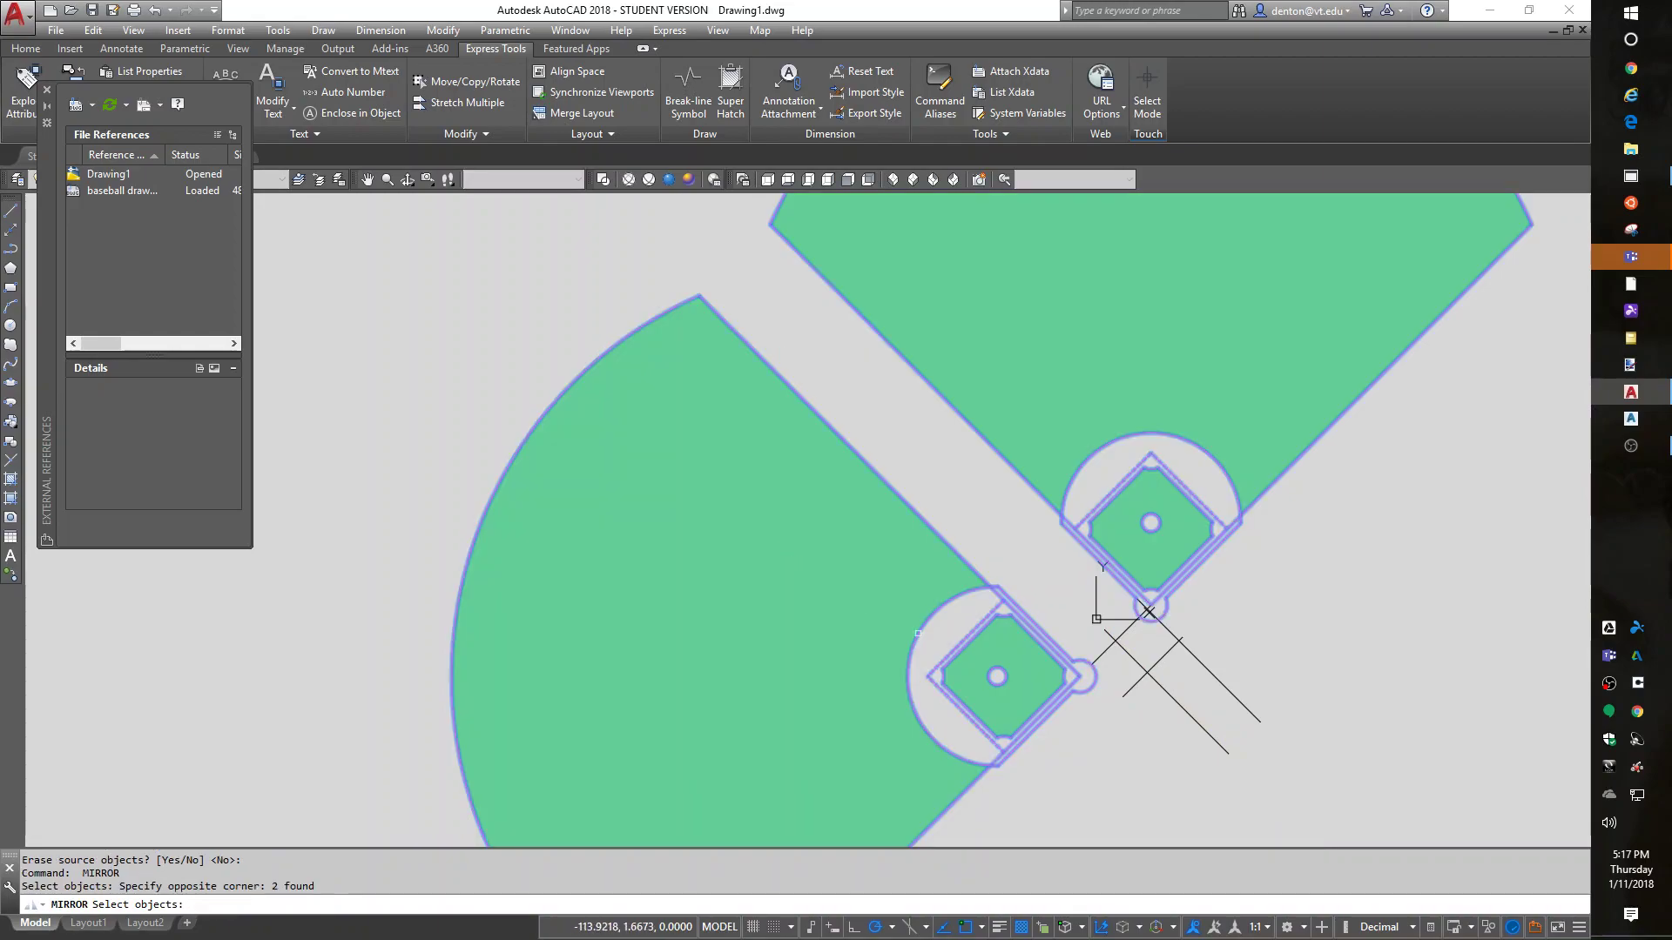
left_click(1149, 613)
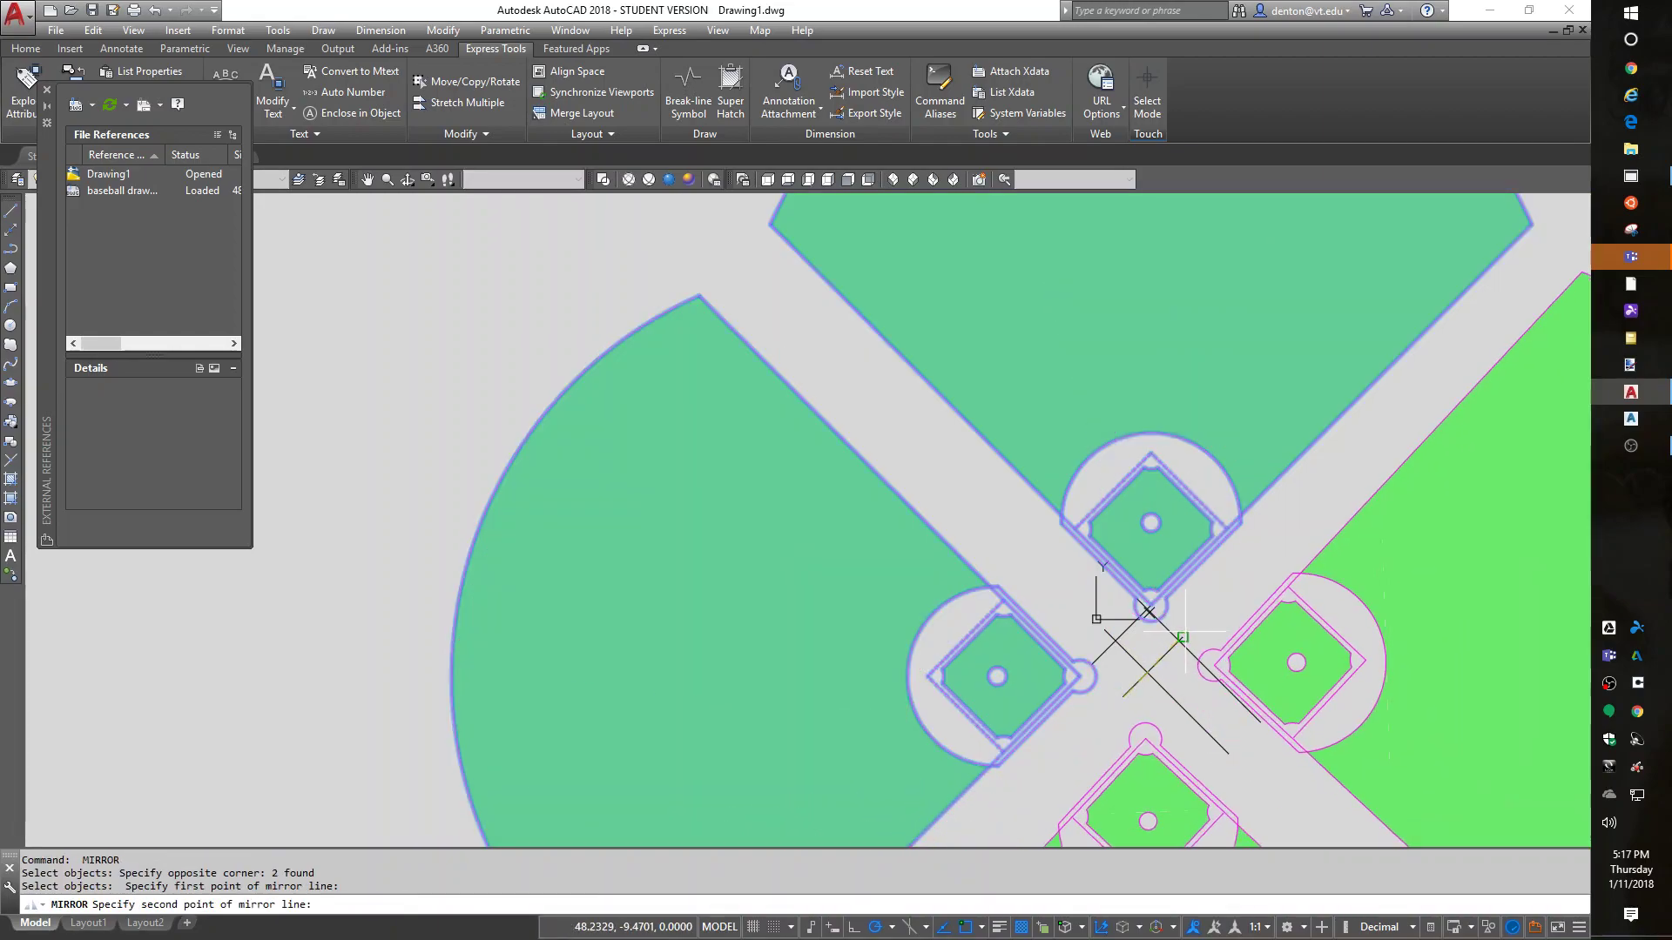
left_click(1232, 670)
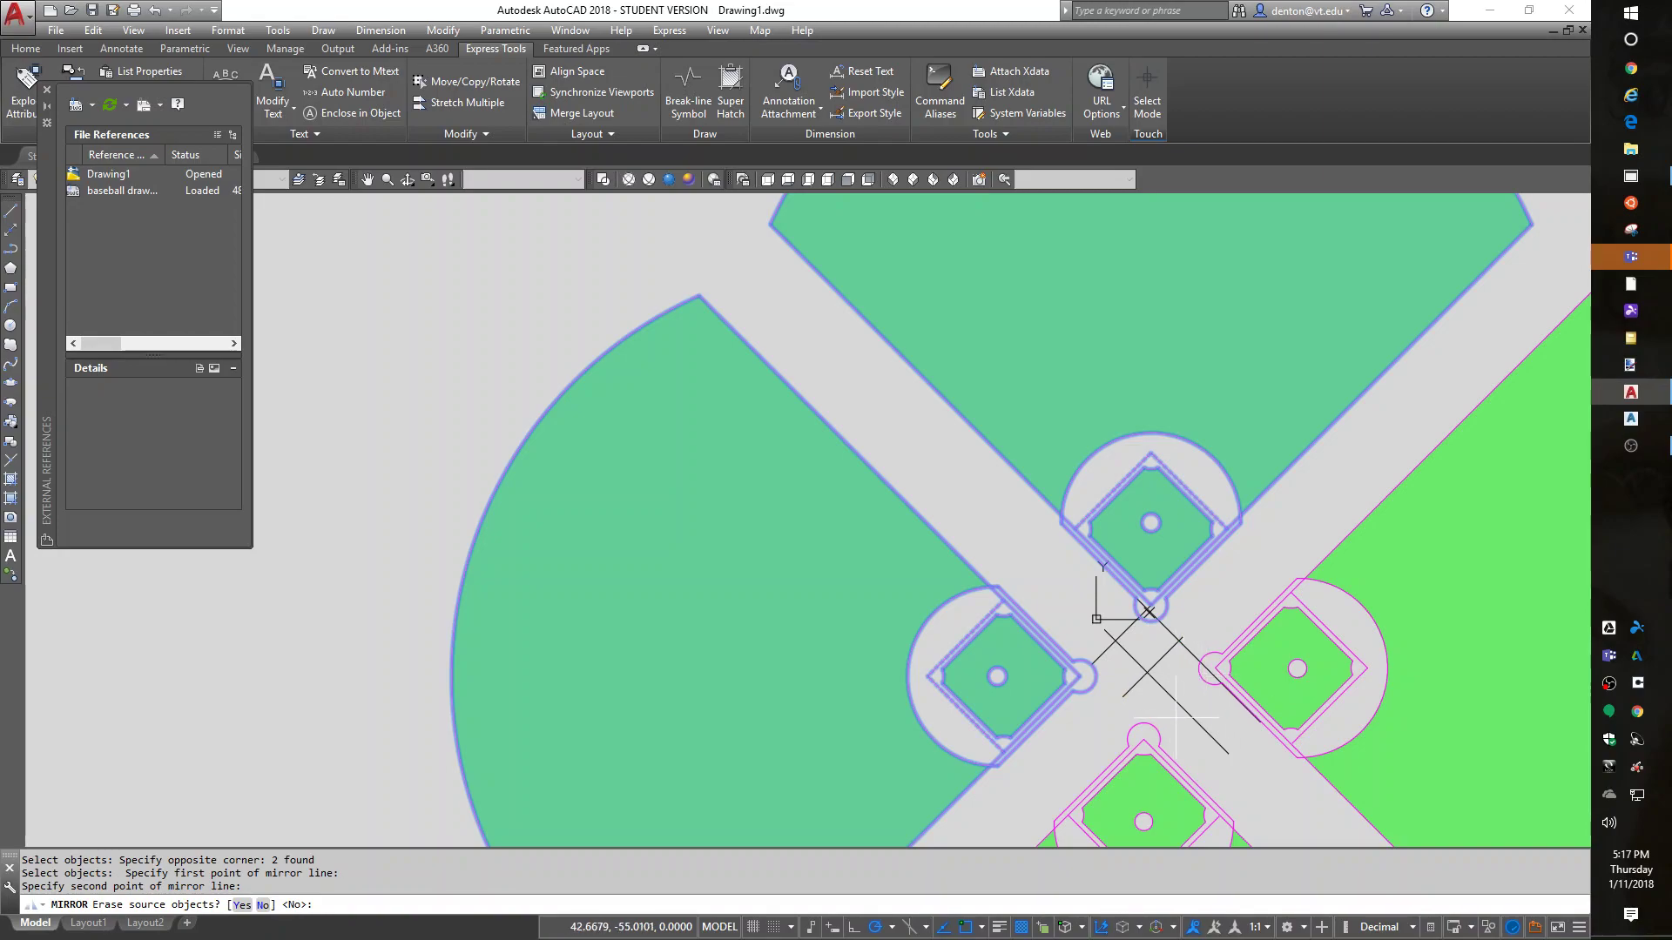
key("Return")
- Erase the two original construction lines and their two offset copies at the center of the four-field layout
type("e")
key("Return")
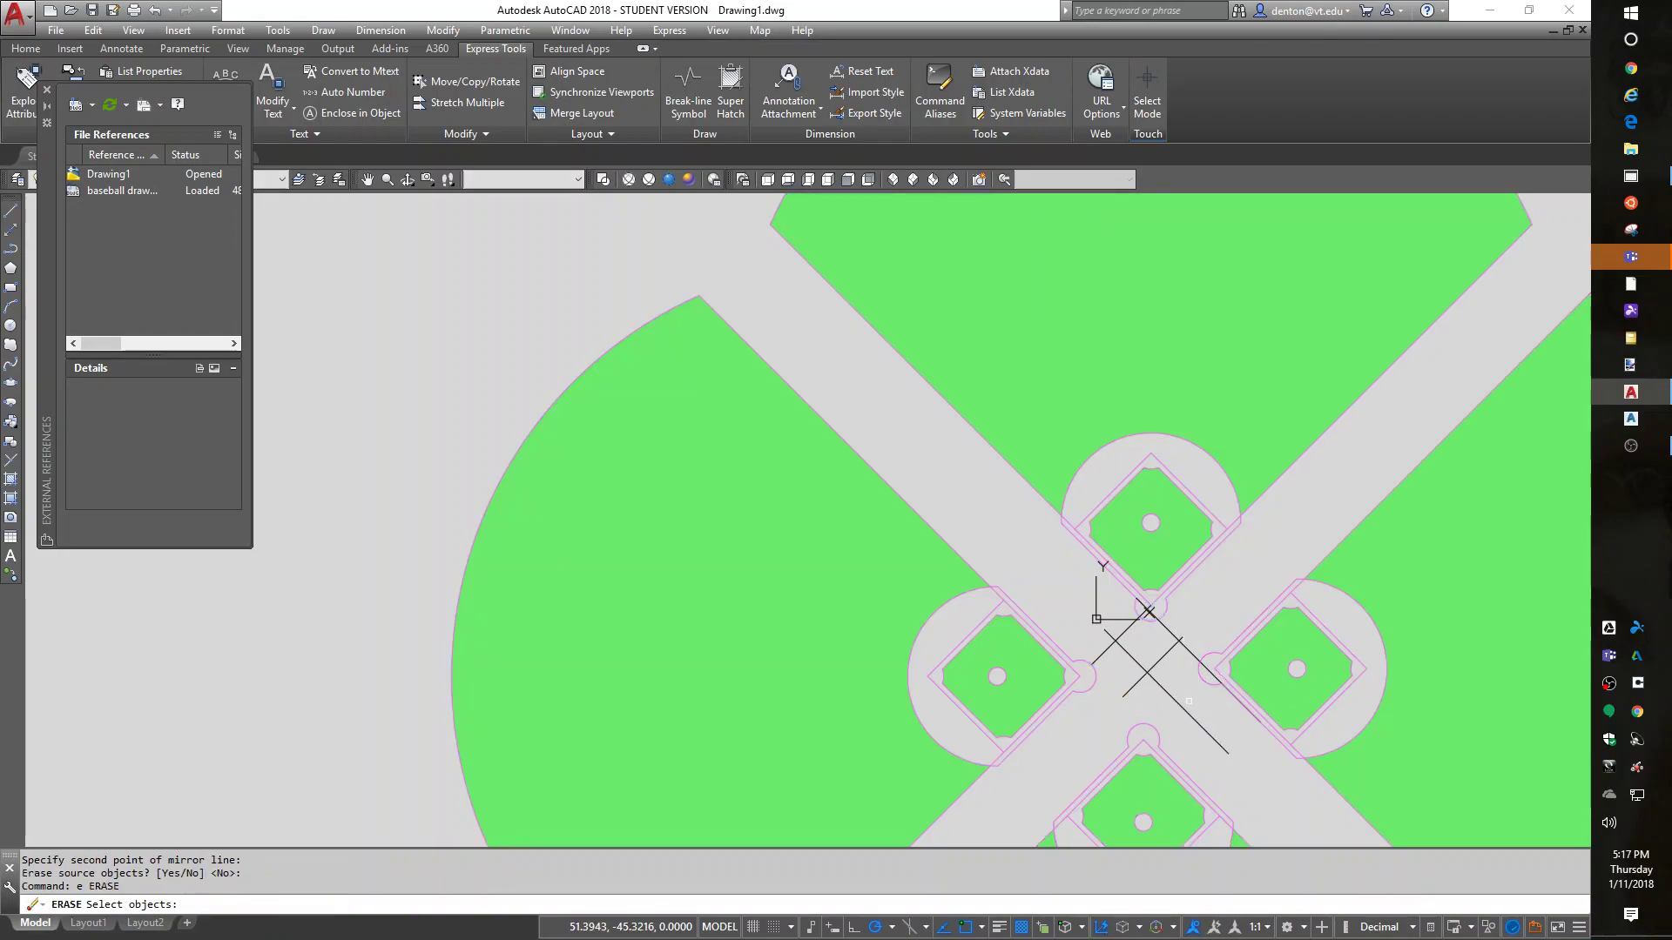
left_click(1187, 658)
left_click(1129, 673)
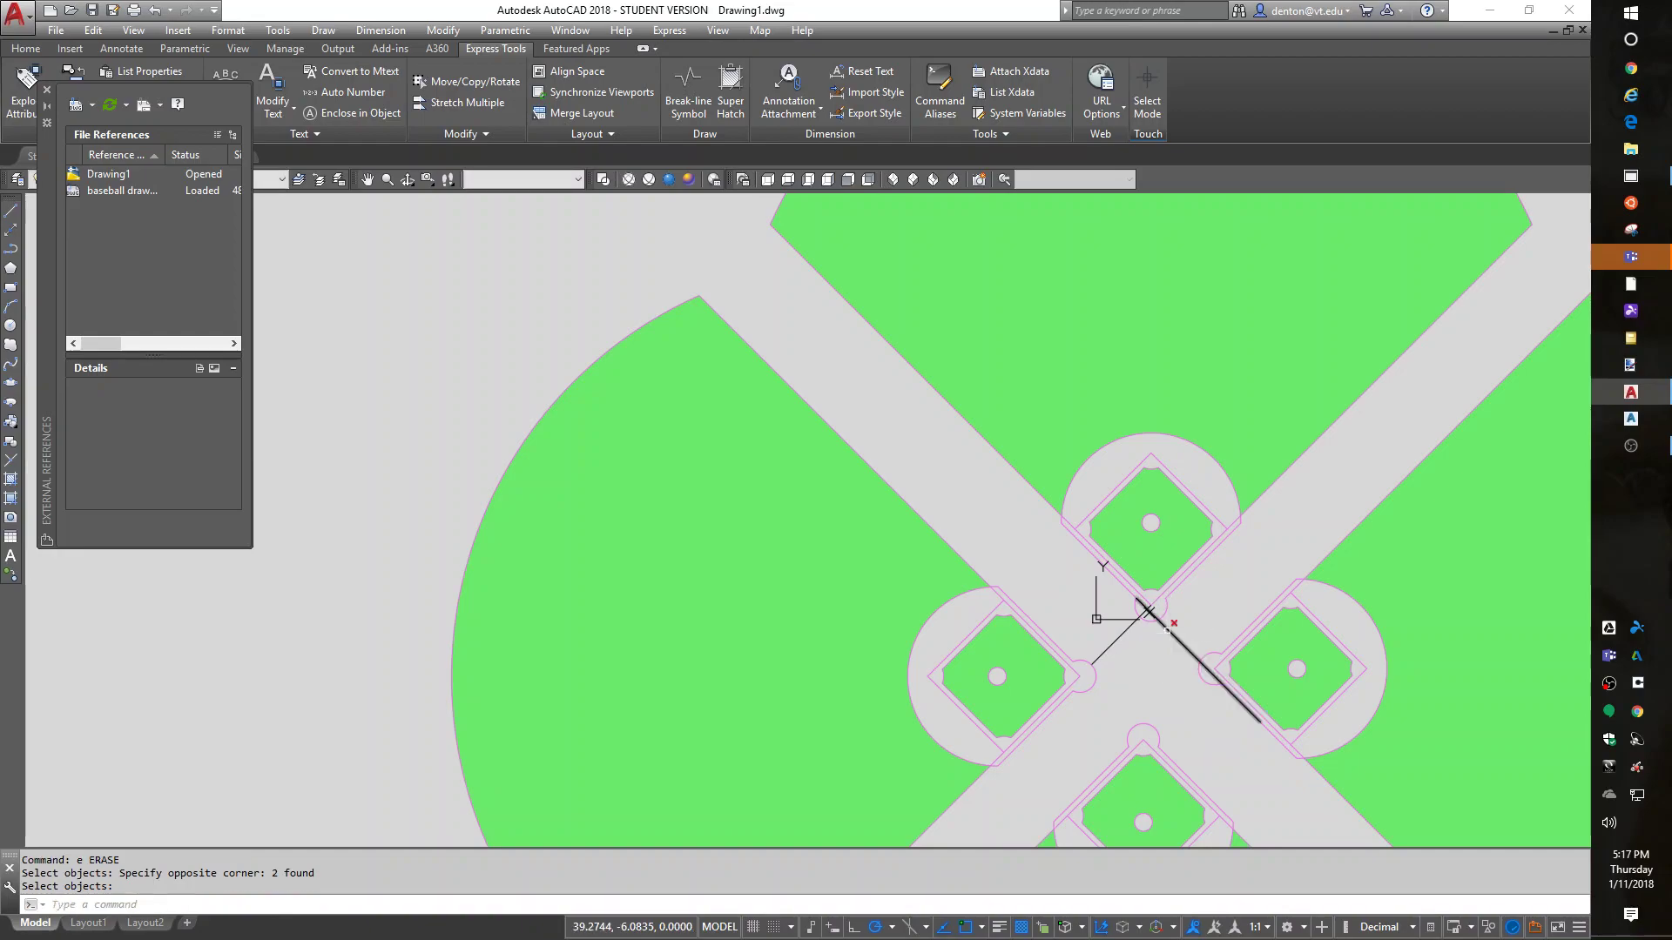
left_click(1130, 628)
key("Return")
scroll(1158, 707, "down", 6)
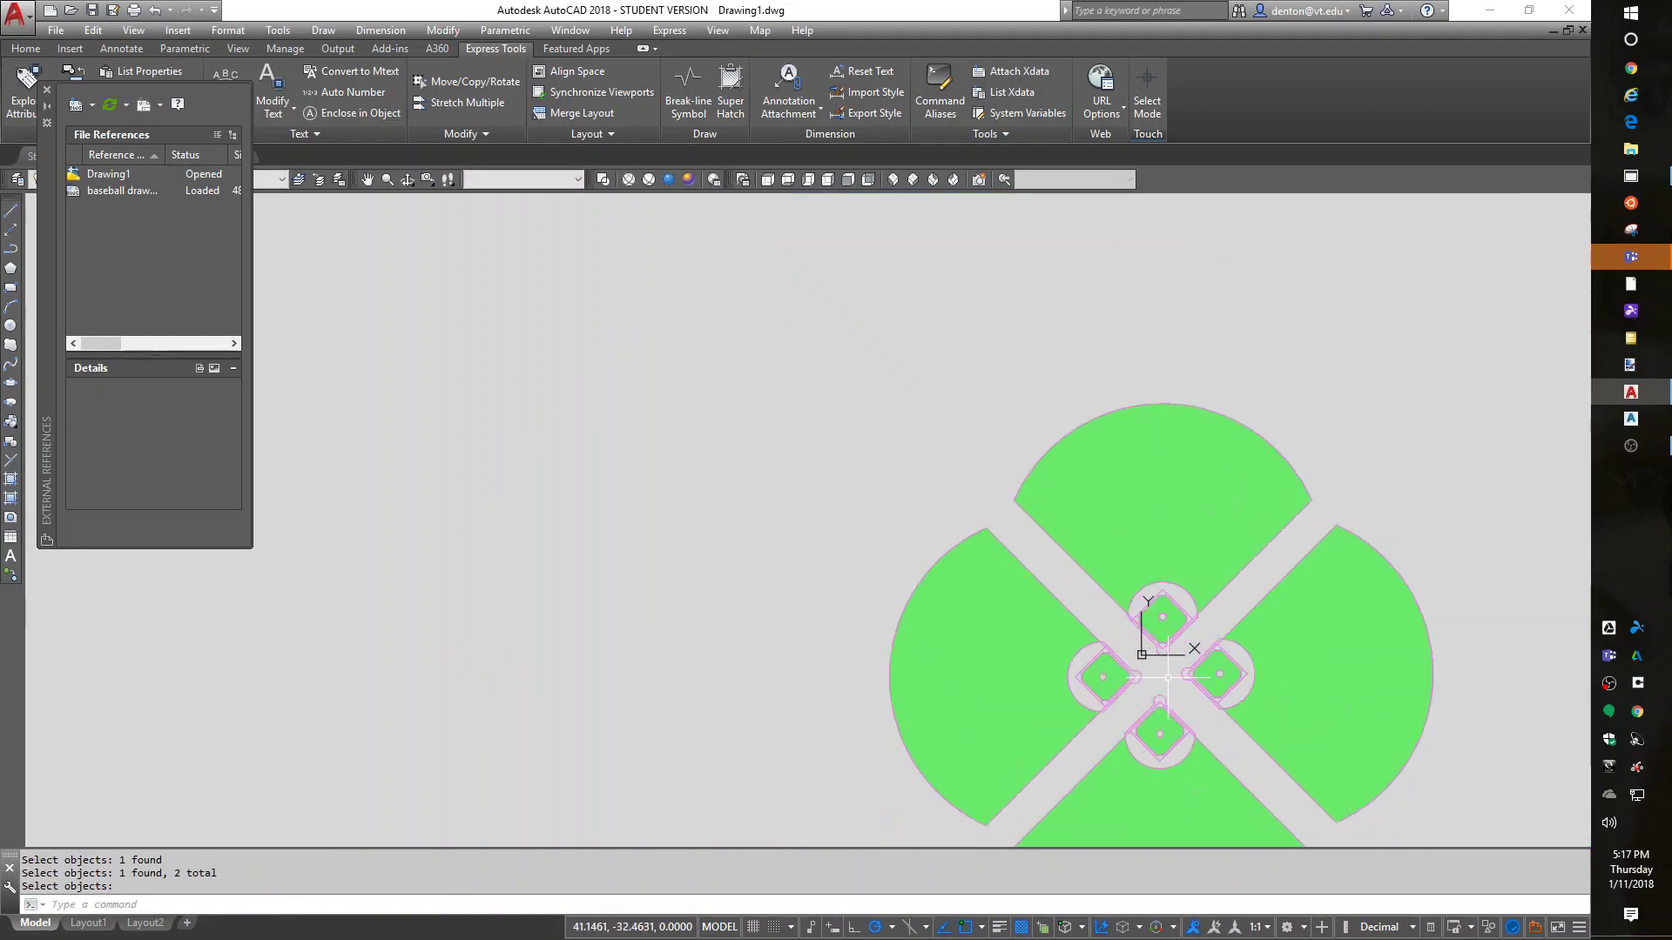
mouse_move(1159, 707)
middle_mouse_down()
mouse_move(931, 648)
mouse_move(986, 555)
middle_mouse_up()
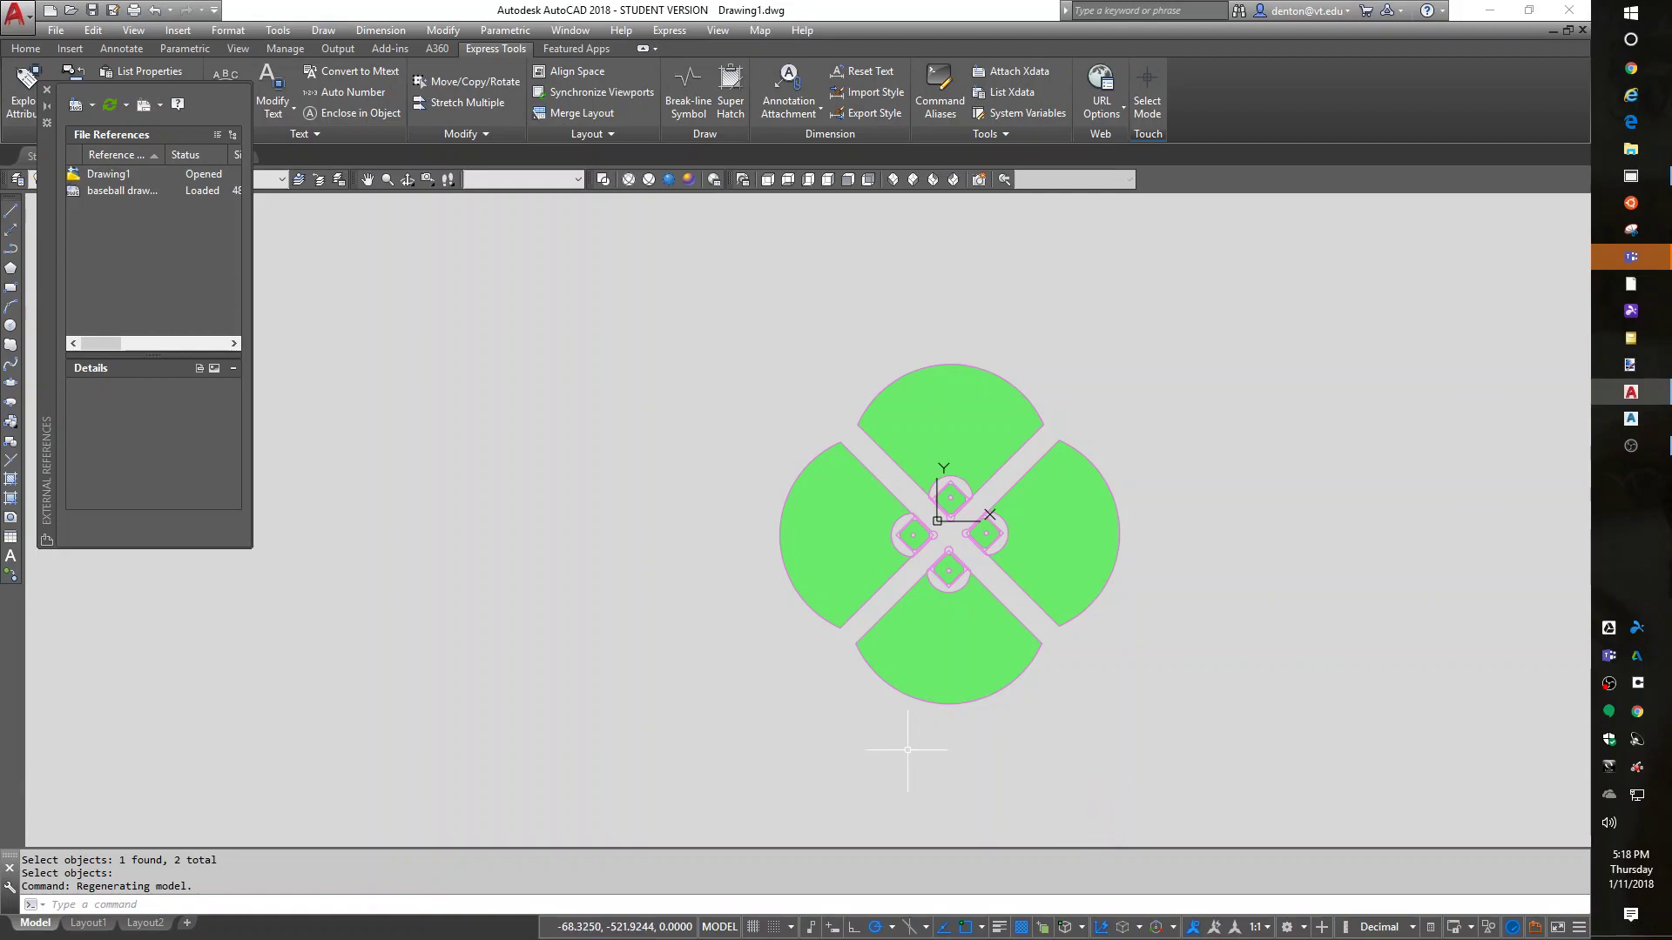
- Check in the display options that layout and model tabs are set to be displayed, and accept the options
right_click(929, 874)
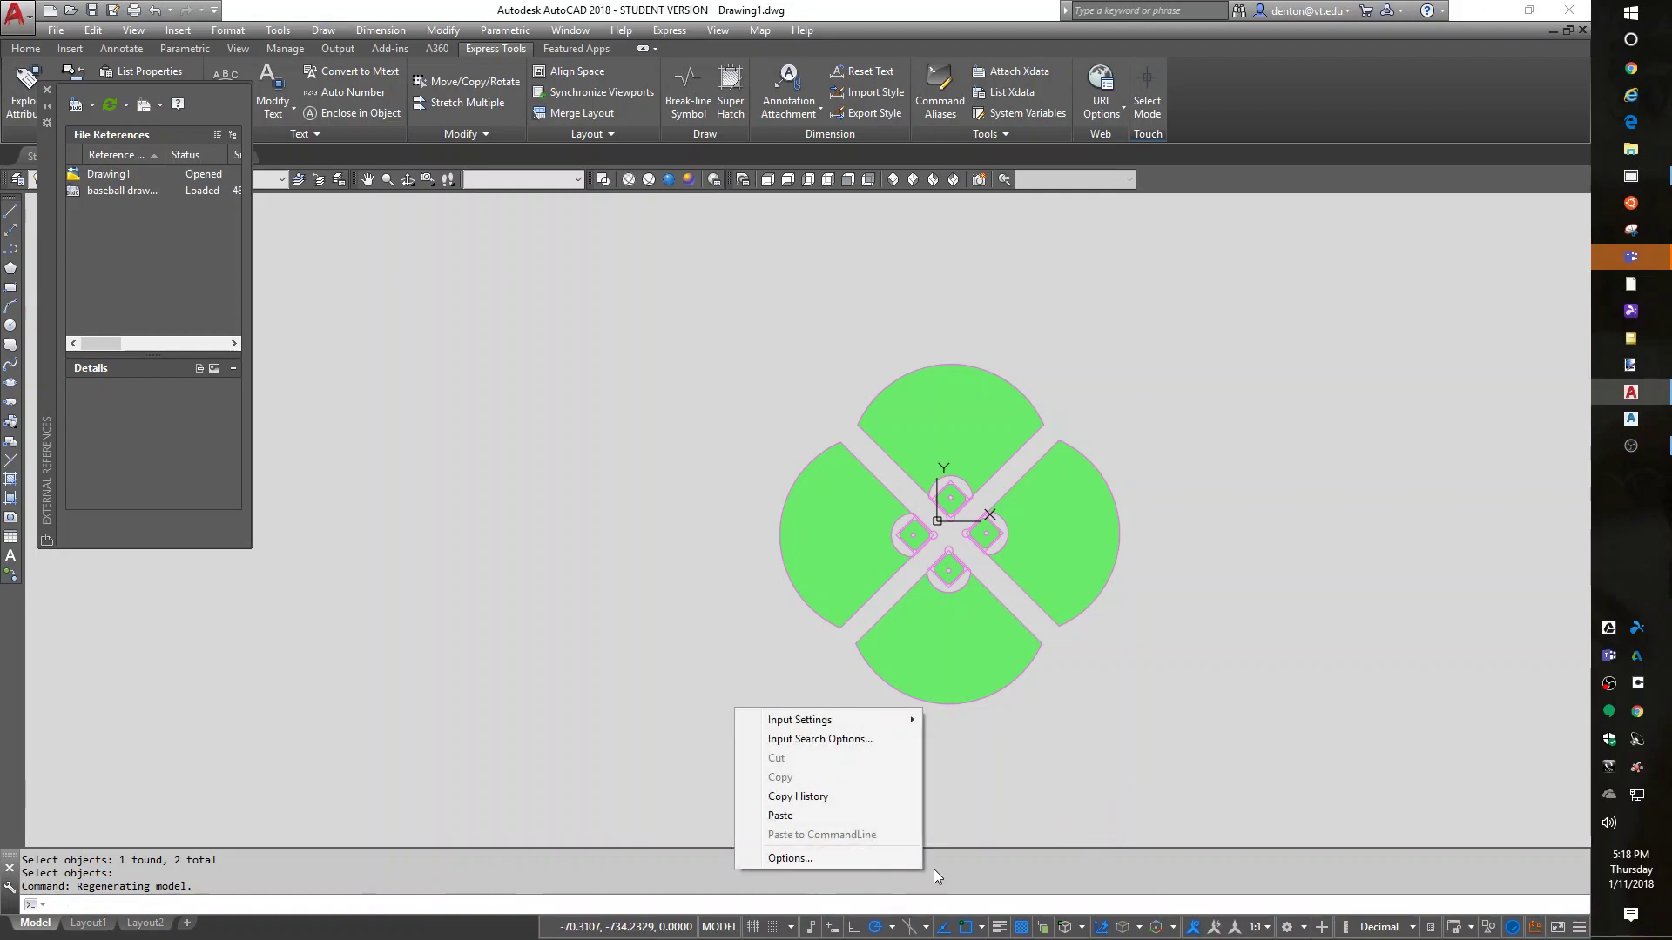
left_click(848, 857)
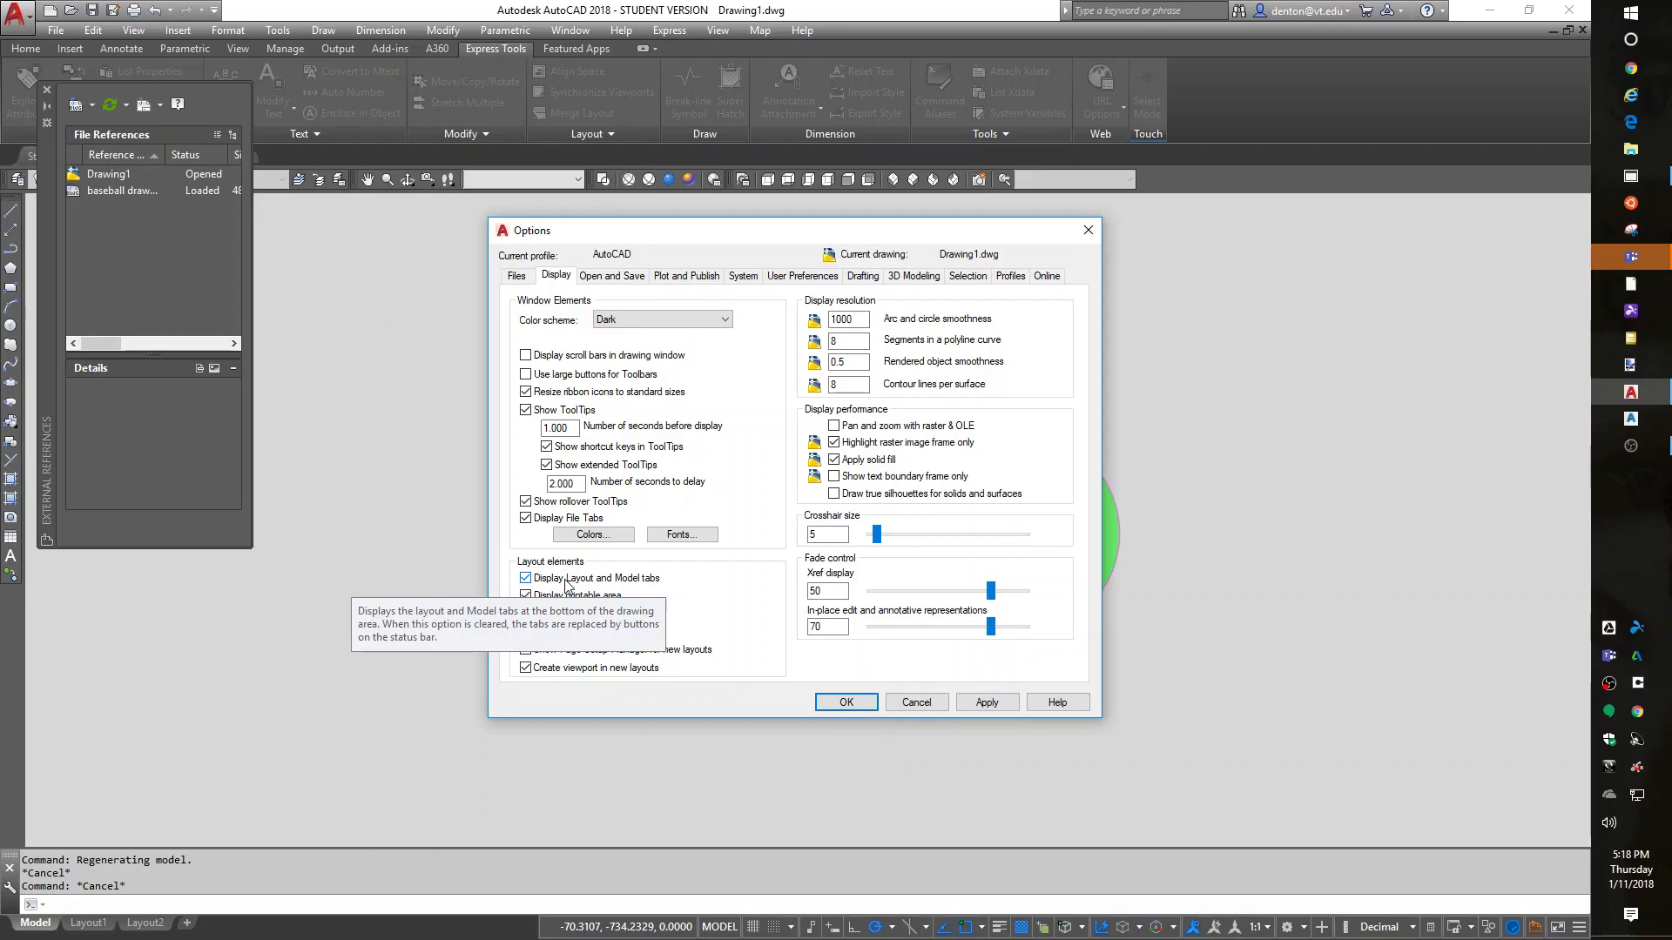
left_click(526, 580)
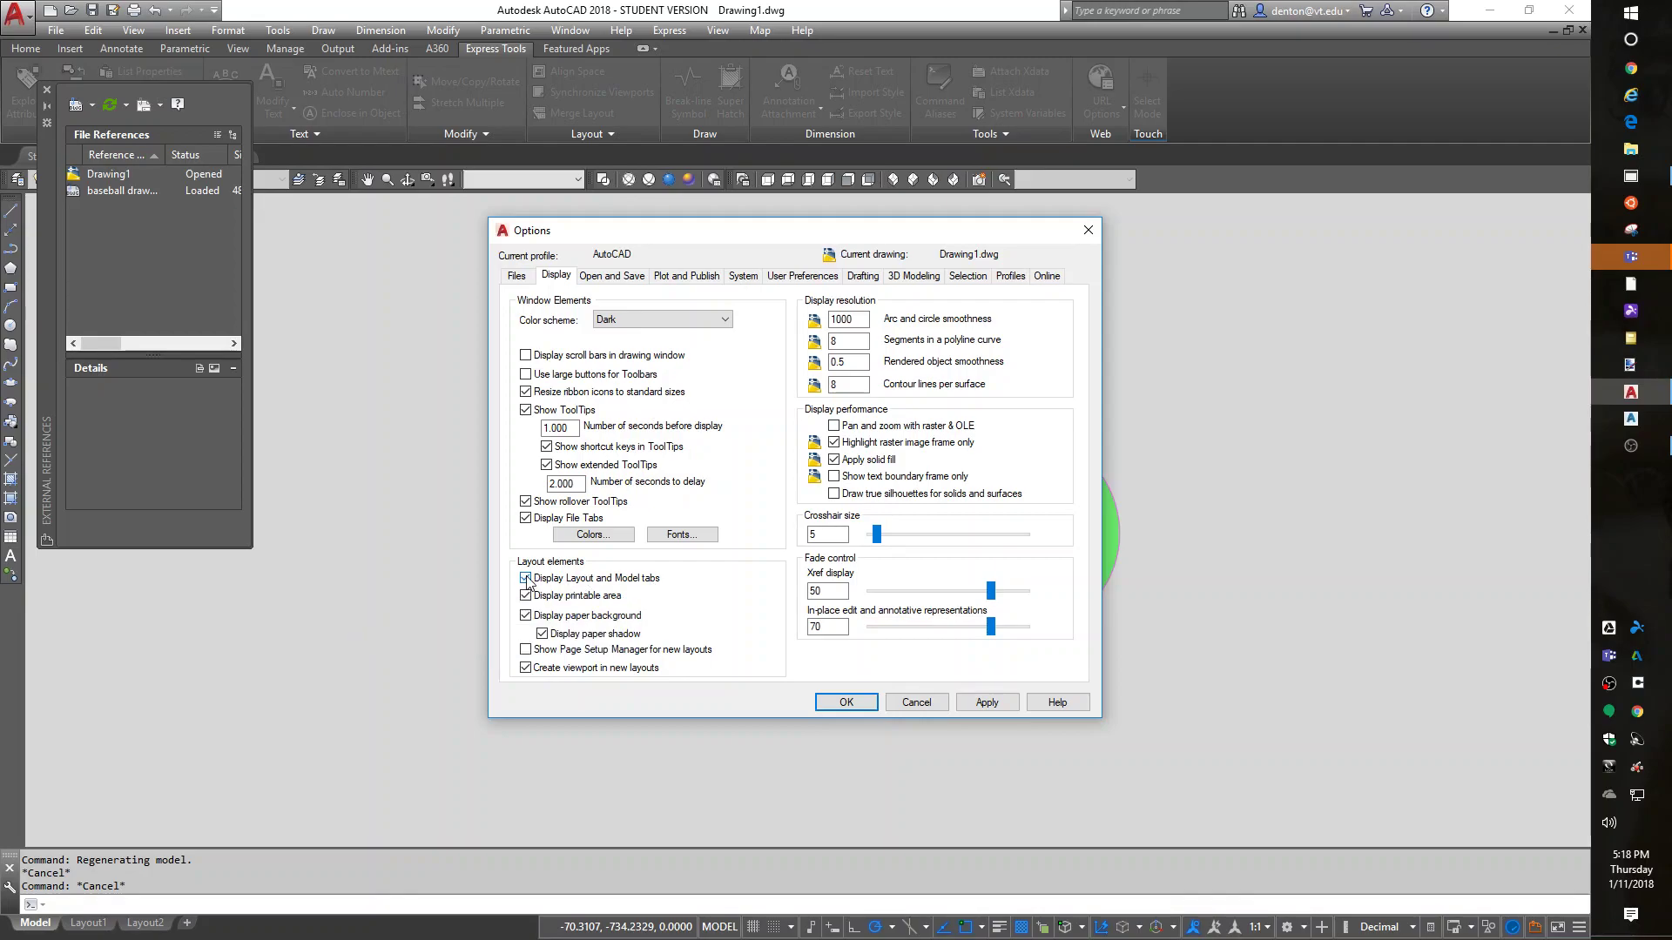
left_click(846, 702)
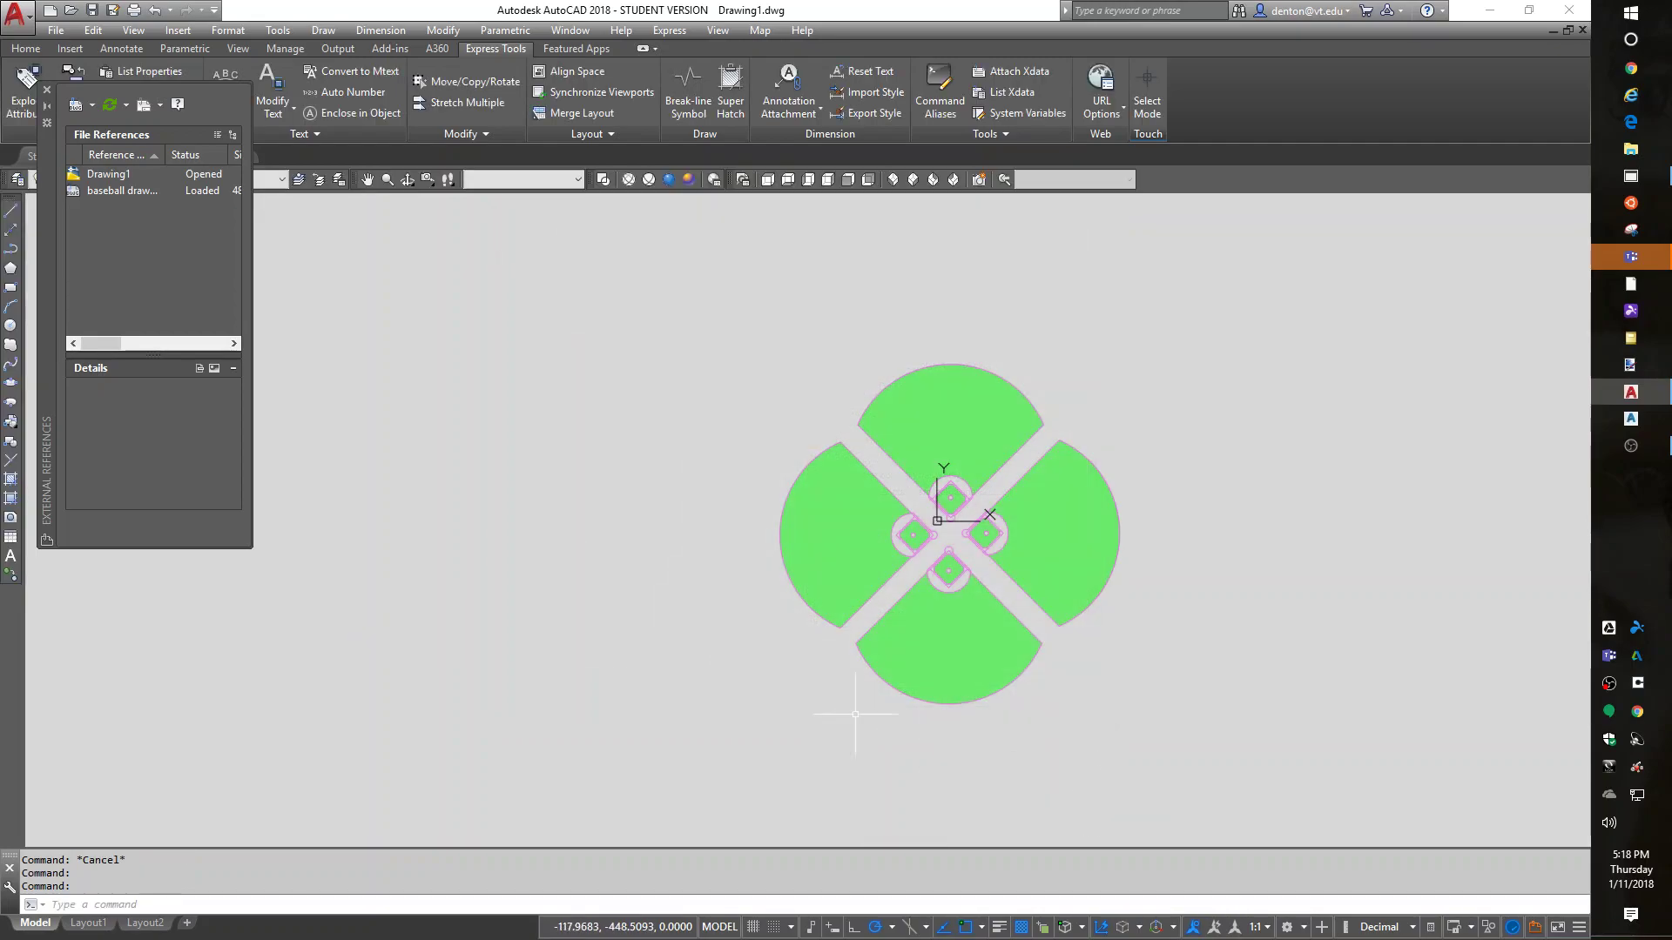
- Rename Layout1 as D-Size and switch to that layout
right_click(93, 924)
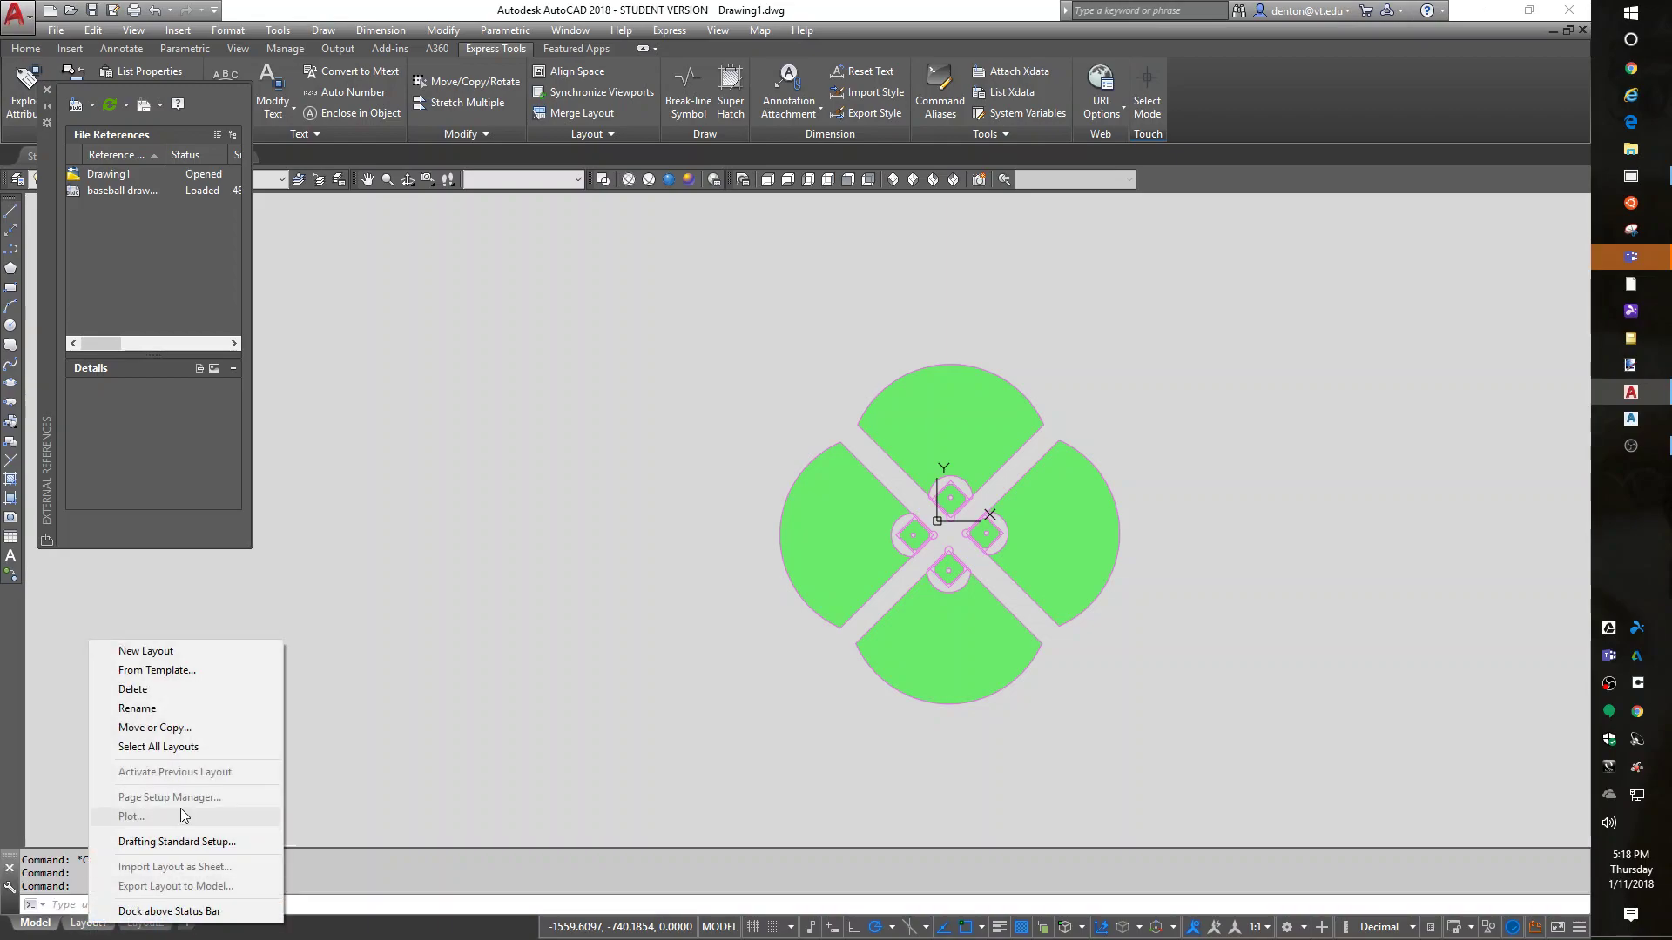
left_click(160, 708)
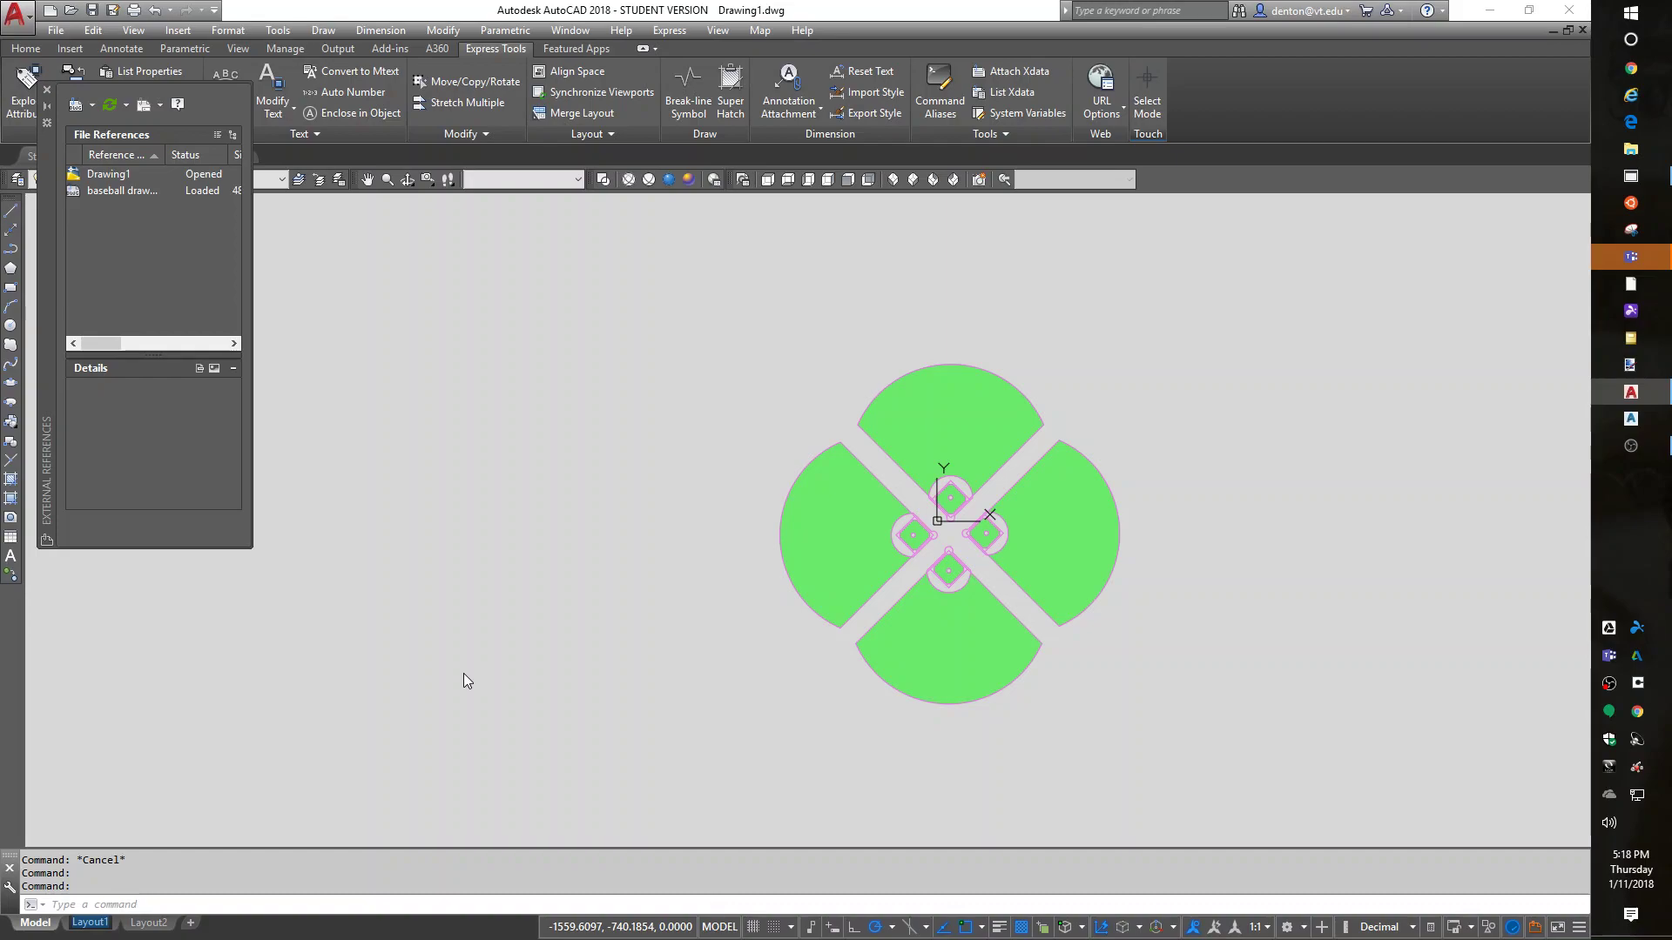
type("D-Size")
key("Return")
left_click(92, 925)
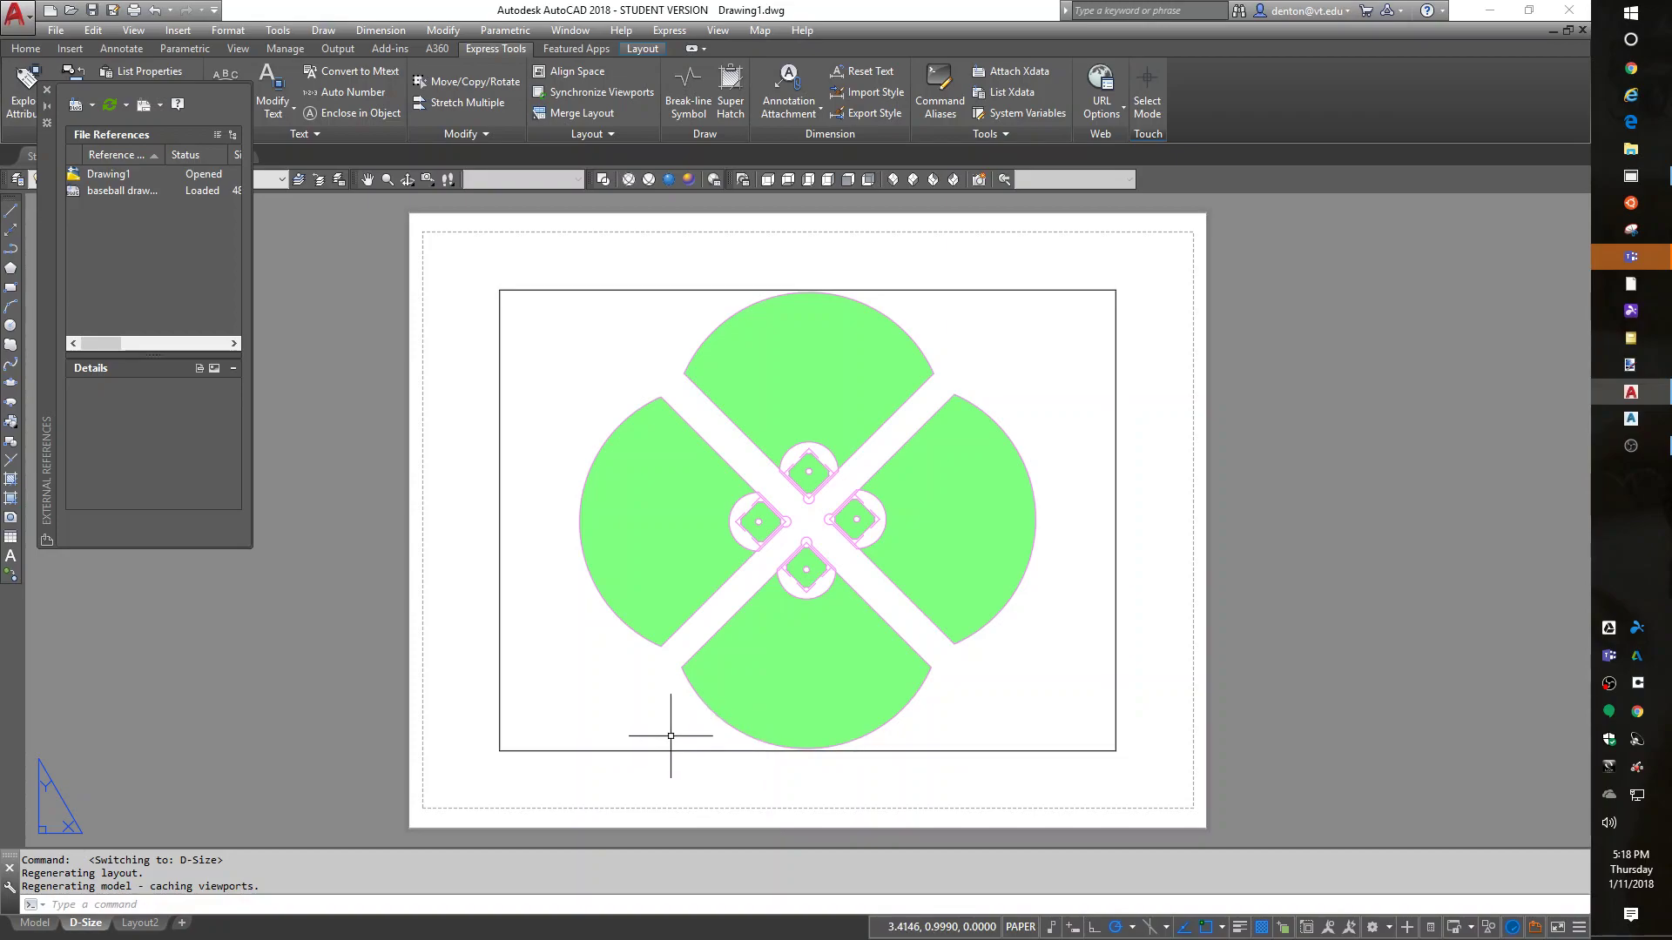
- Modify the D-Size layout's page setup to use the DWF6 ePlot.pc3 plotter and ARCH D (36.00 x 24.00 Inches) paper
right_click(90, 926)
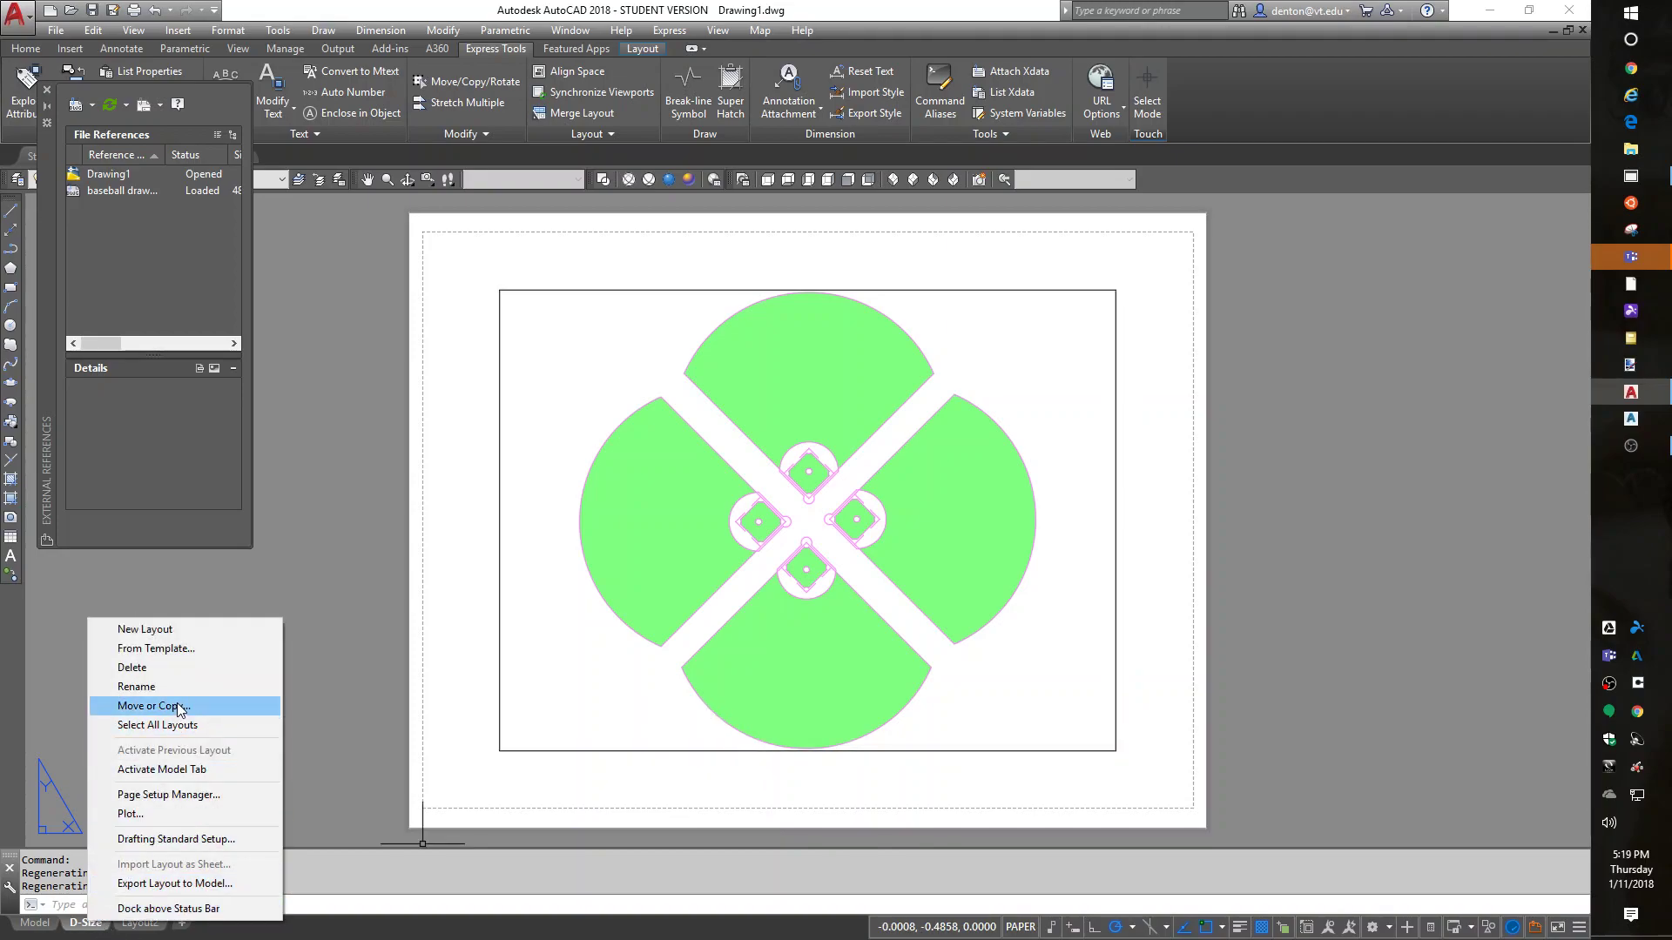
left_click(179, 794)
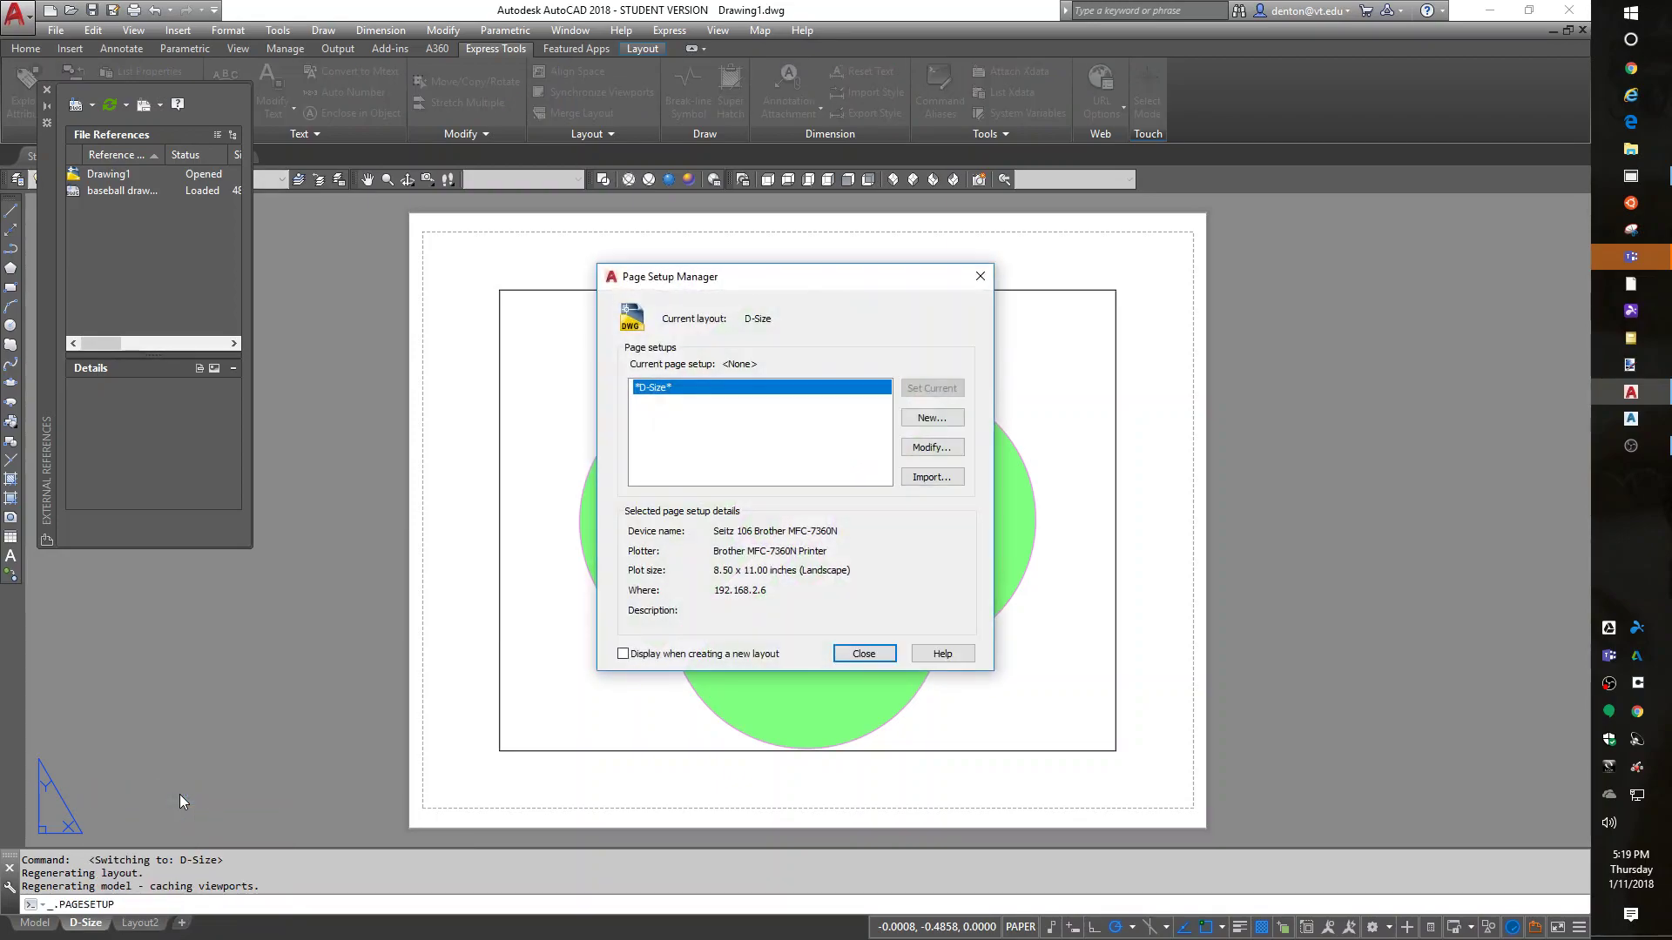
left_click(940, 449)
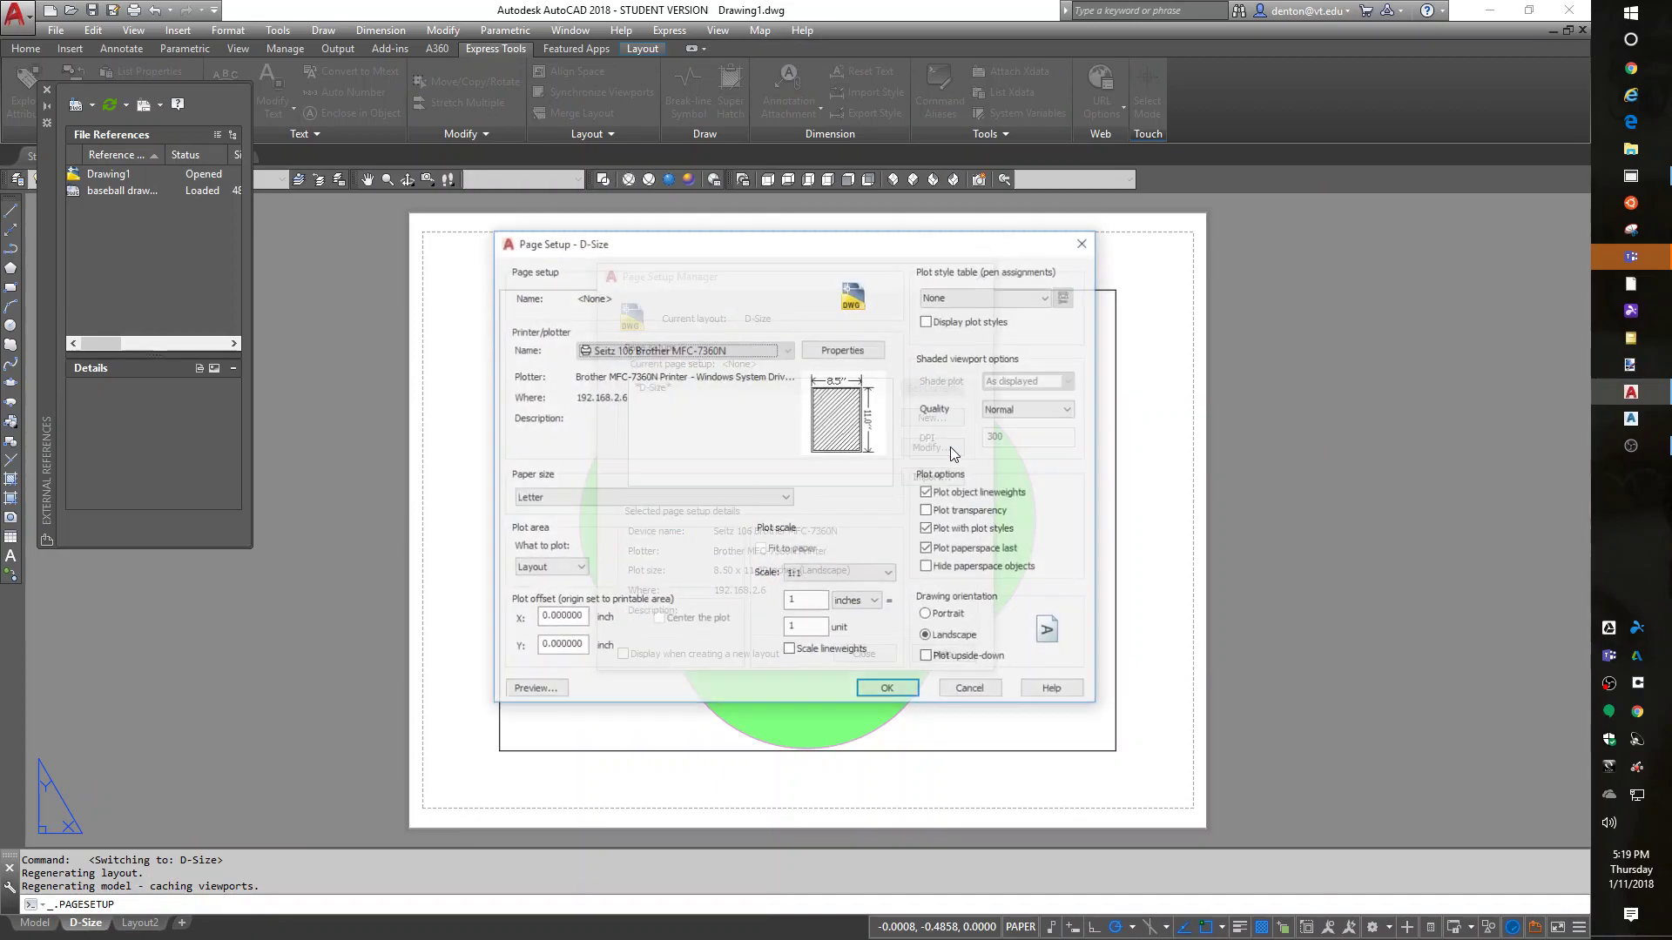
left_click(677, 349)
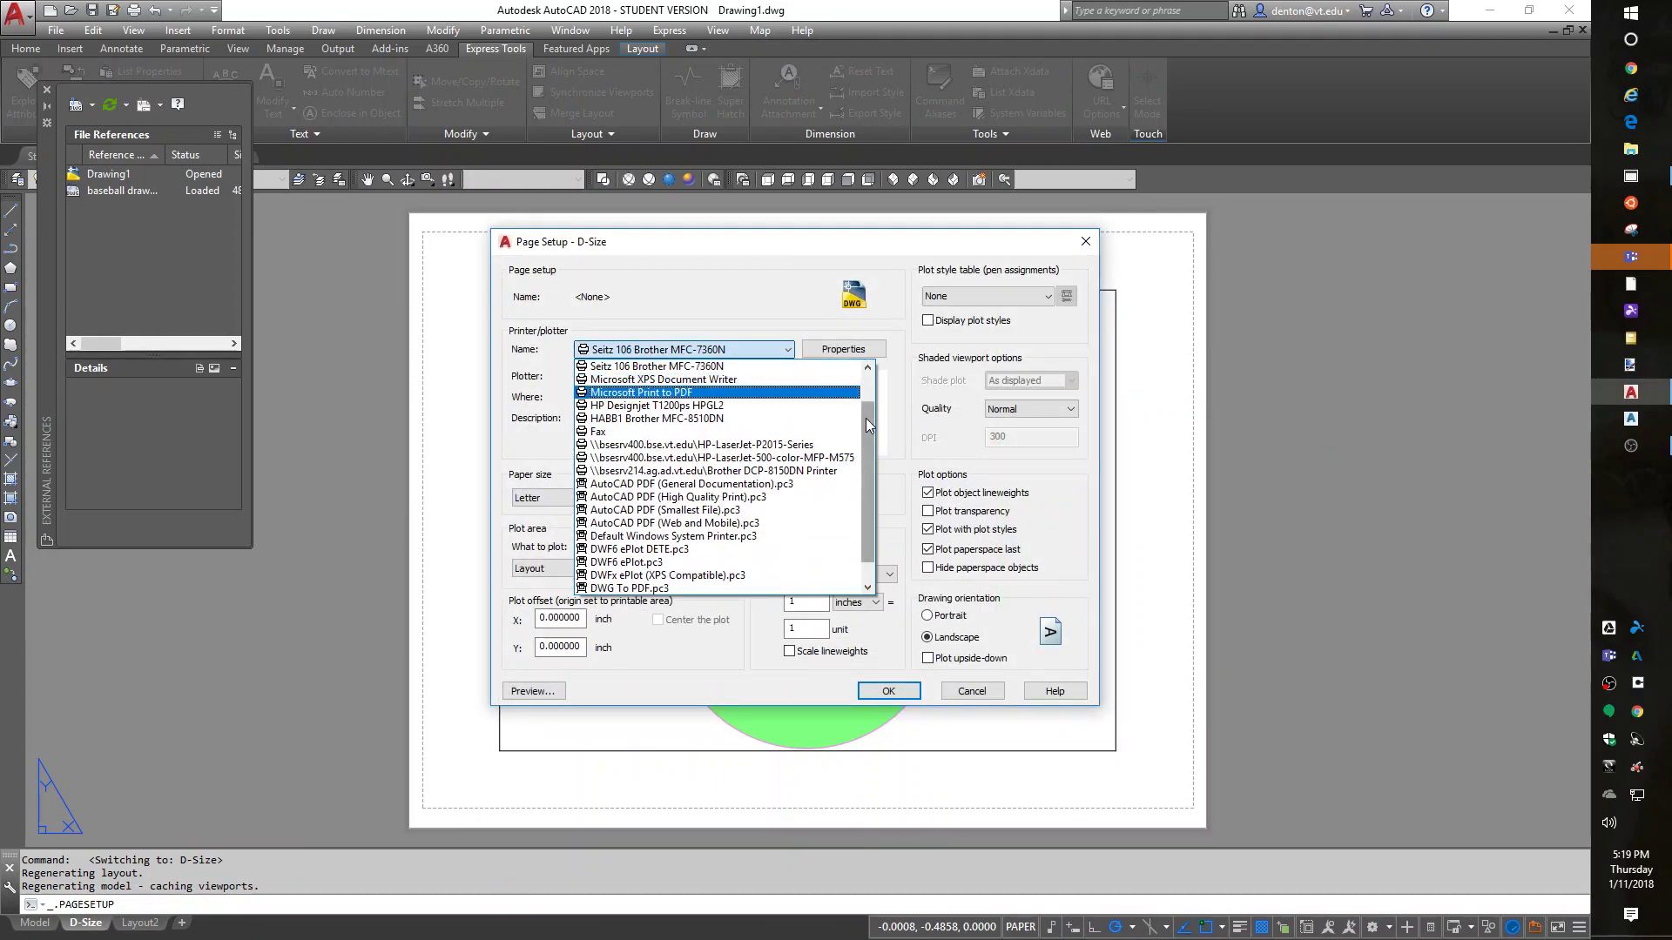
left_click_drag(865, 418, 870, 483)
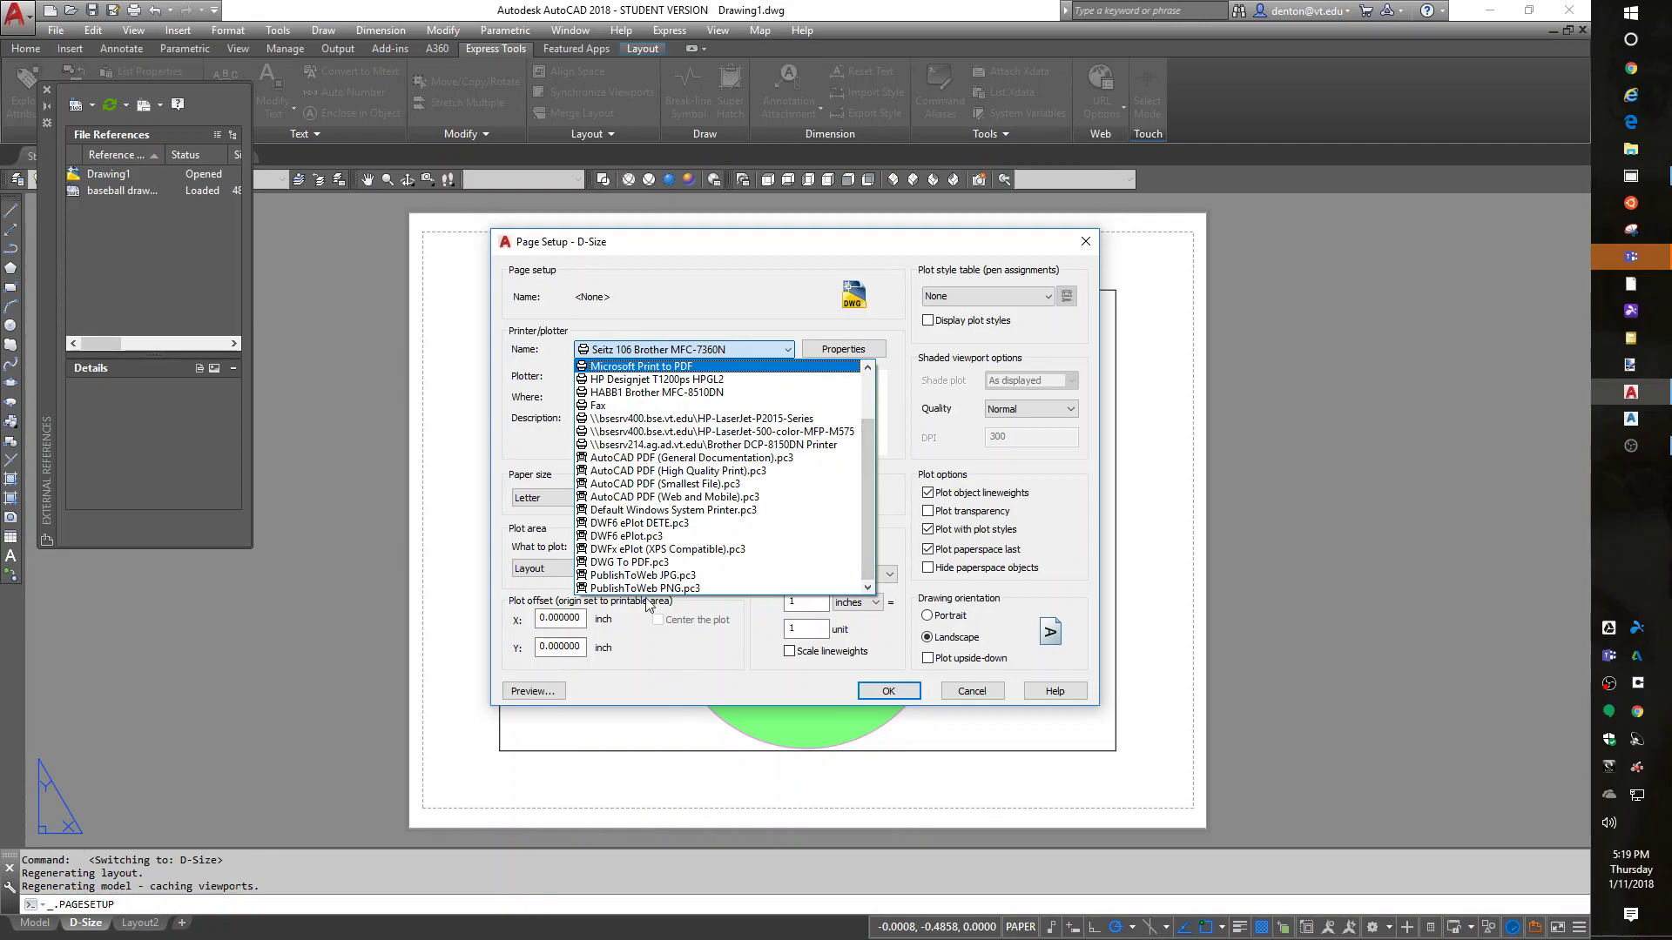
left_click(617, 536)
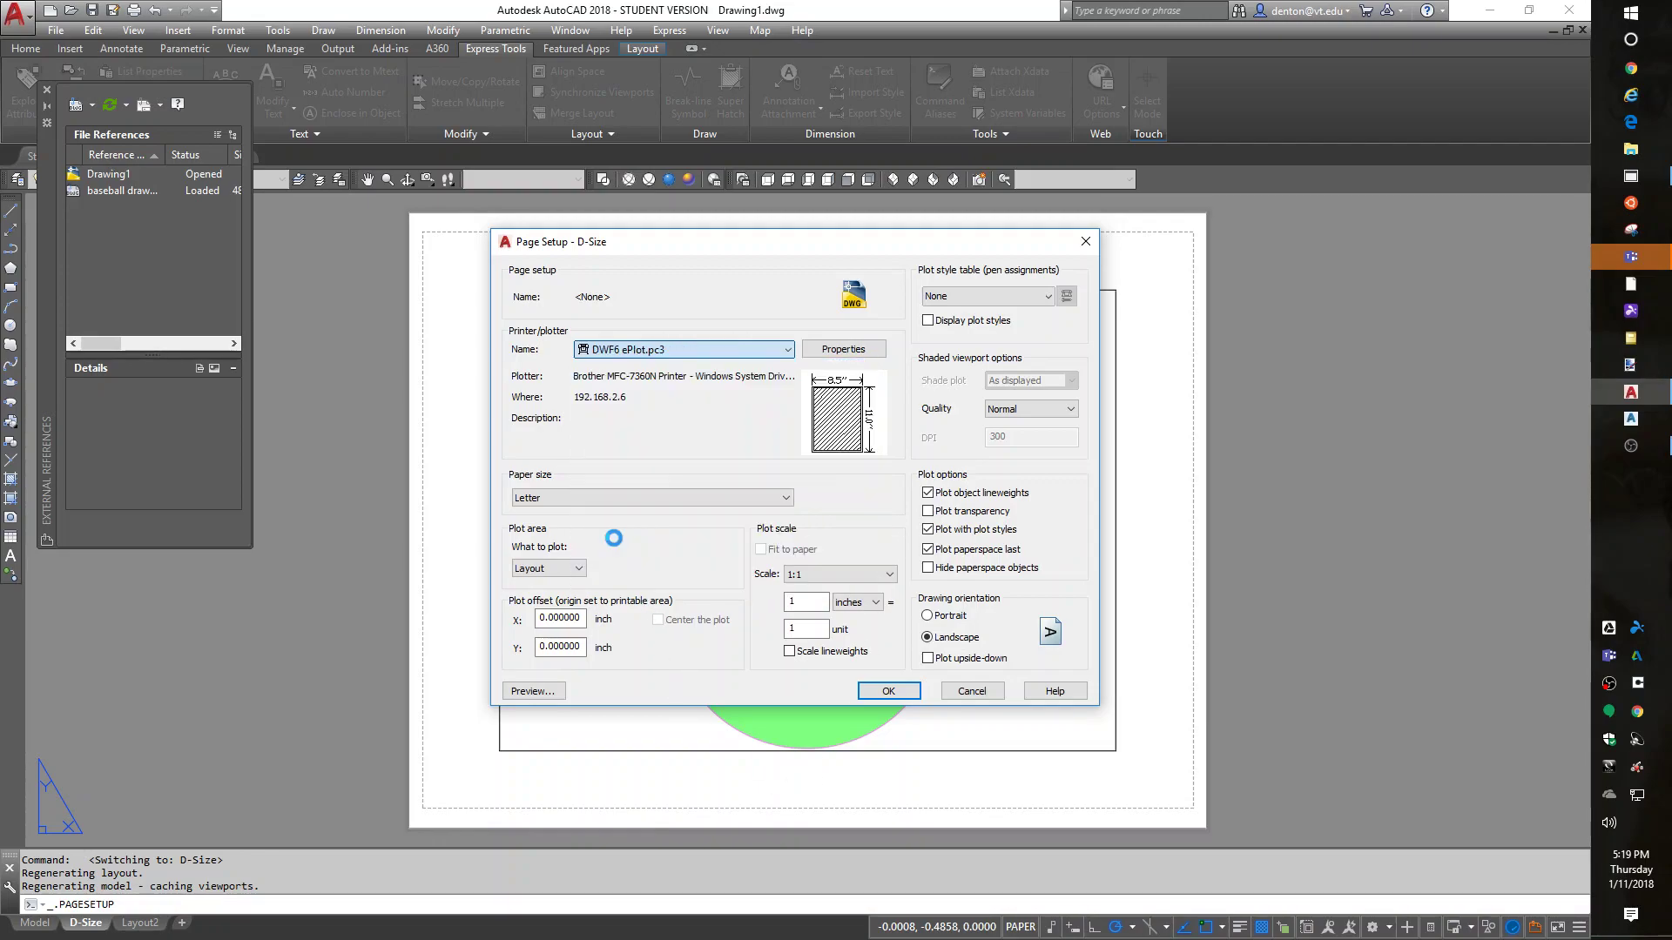
left_click(607, 503)
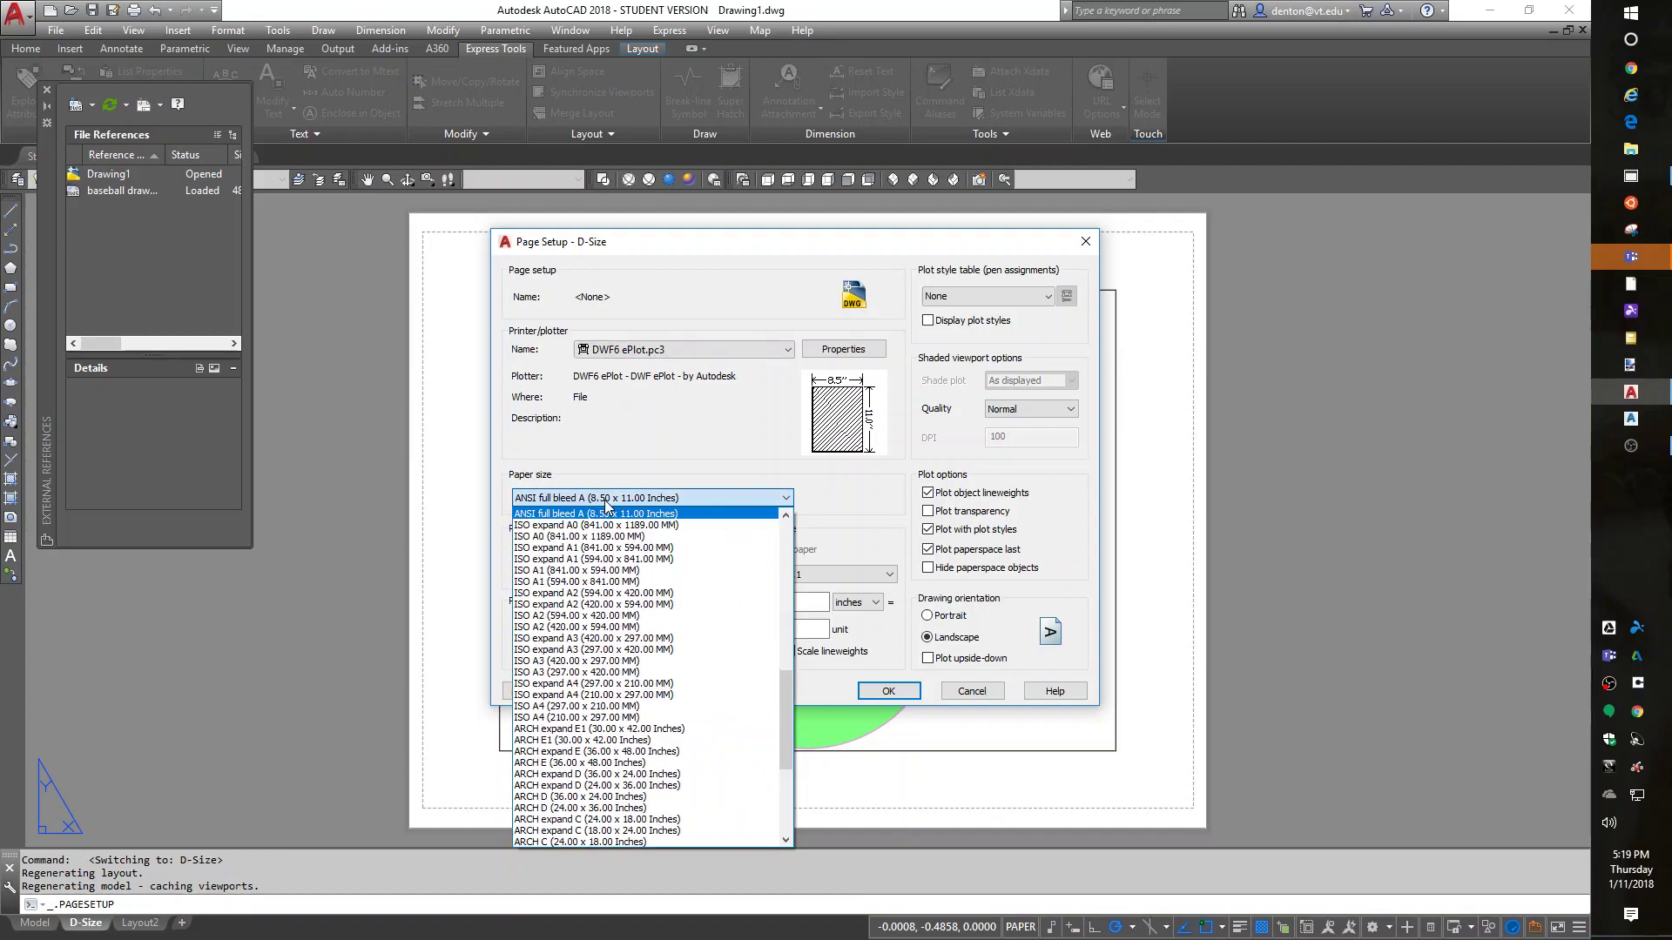
scroll(610, 514, "down", 2)
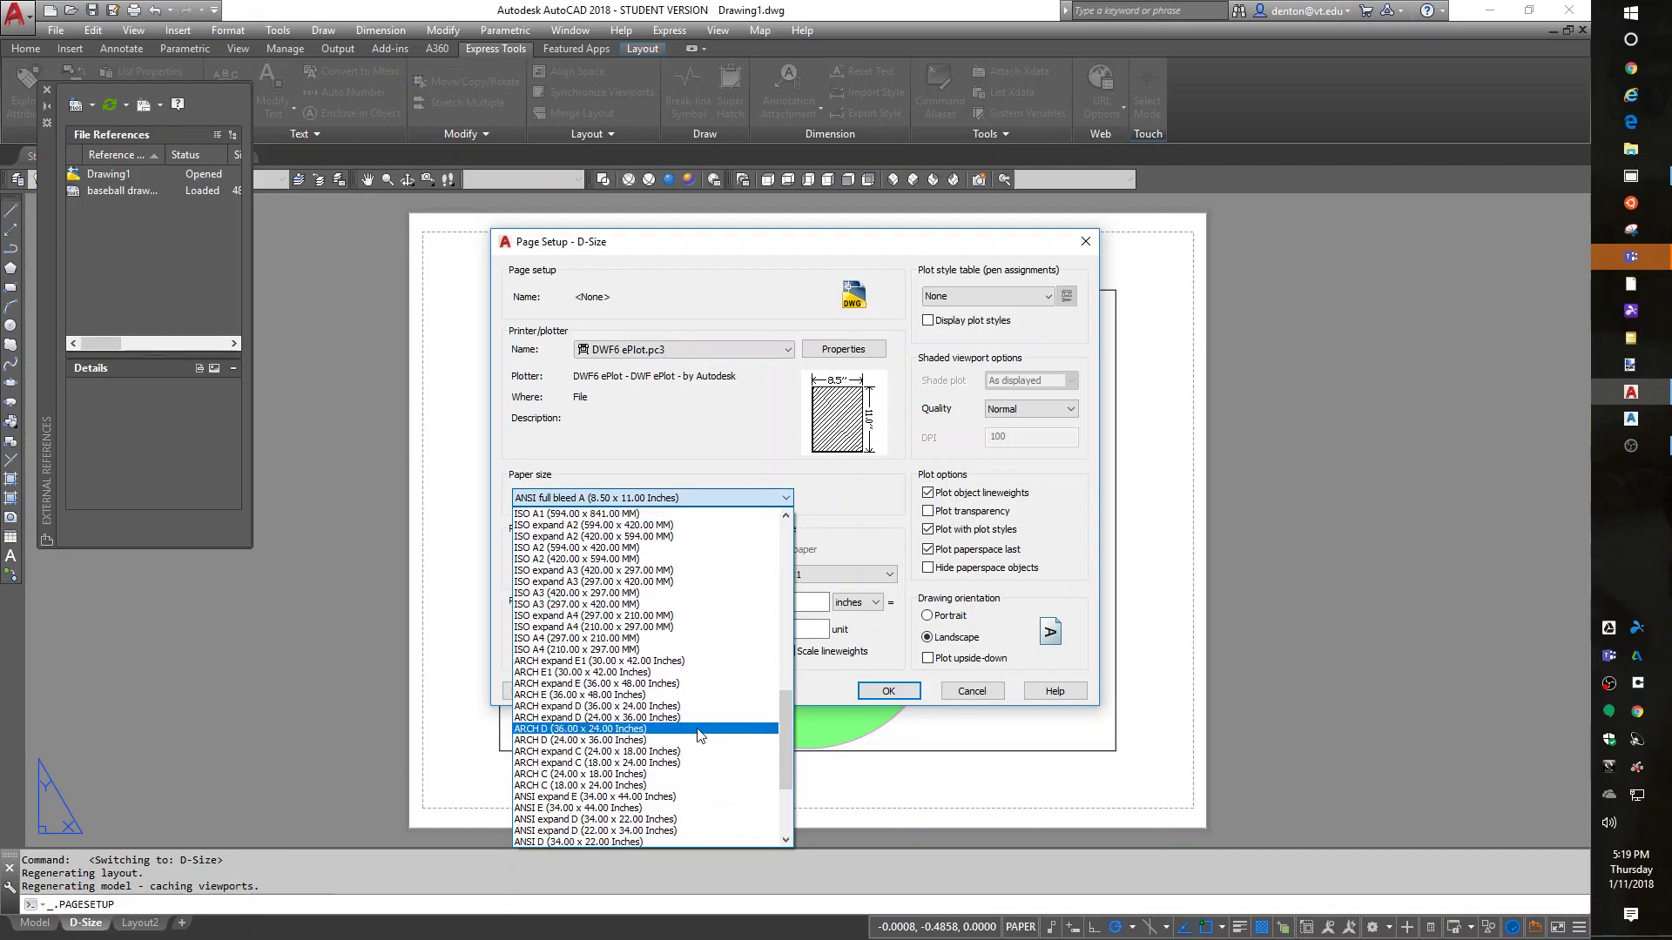
left_click(590, 730)
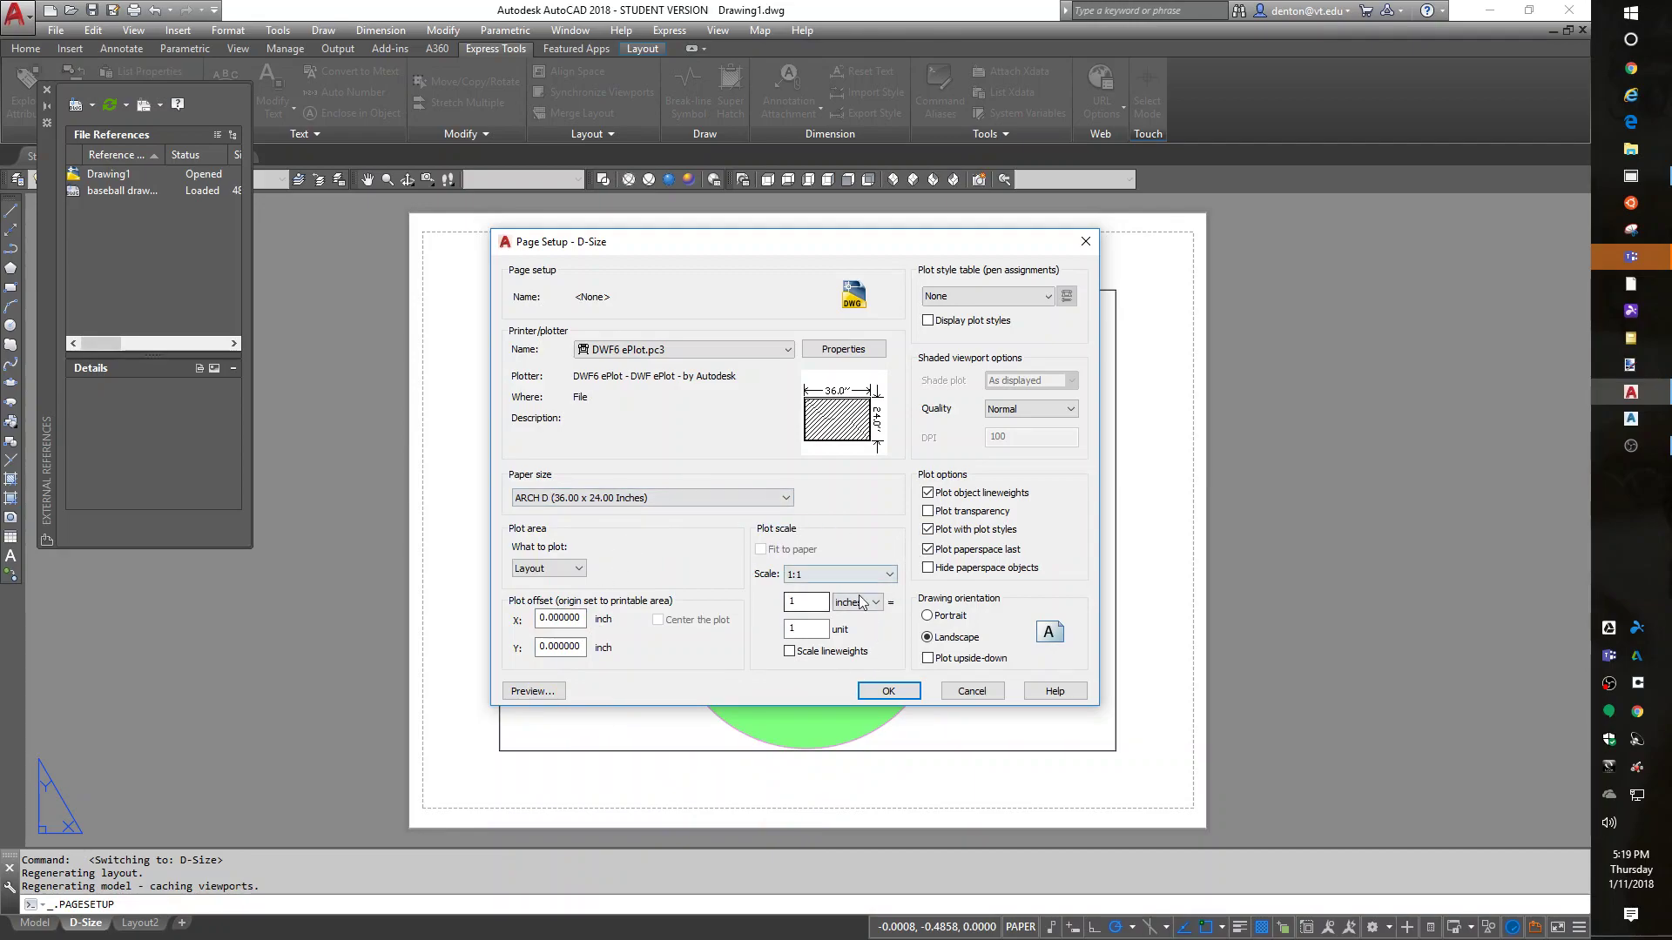
- Assign the monochrome.ctb plot style table to the D-Size page setup and finish the setup
left_click(1042, 299)
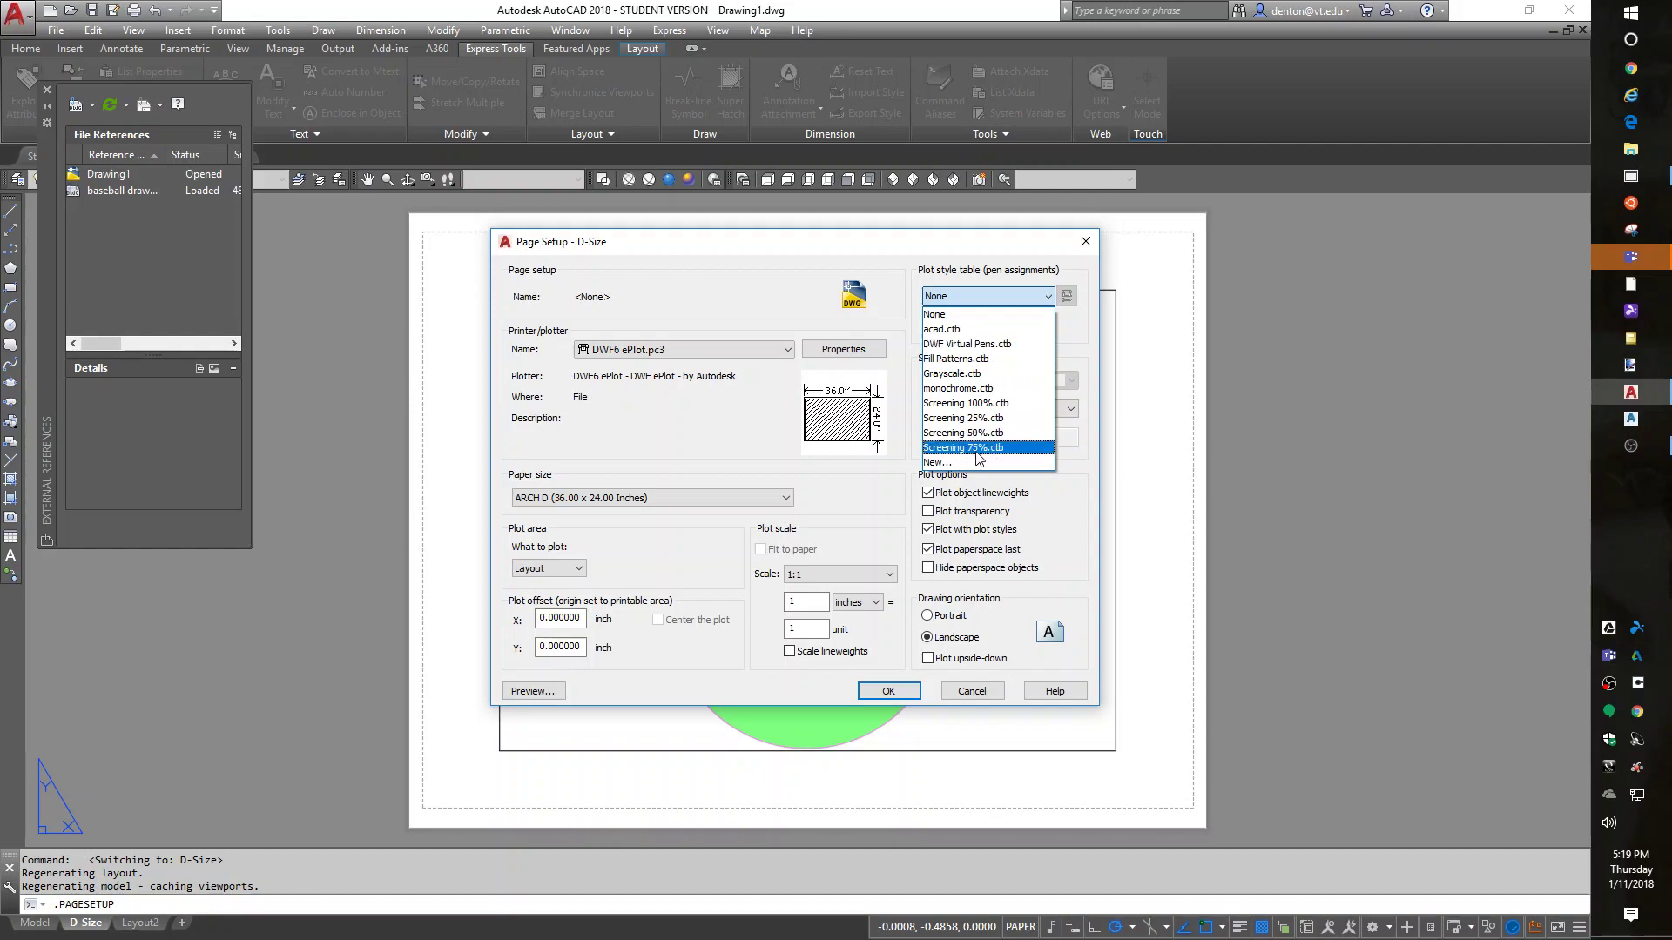
left_click(972, 389)
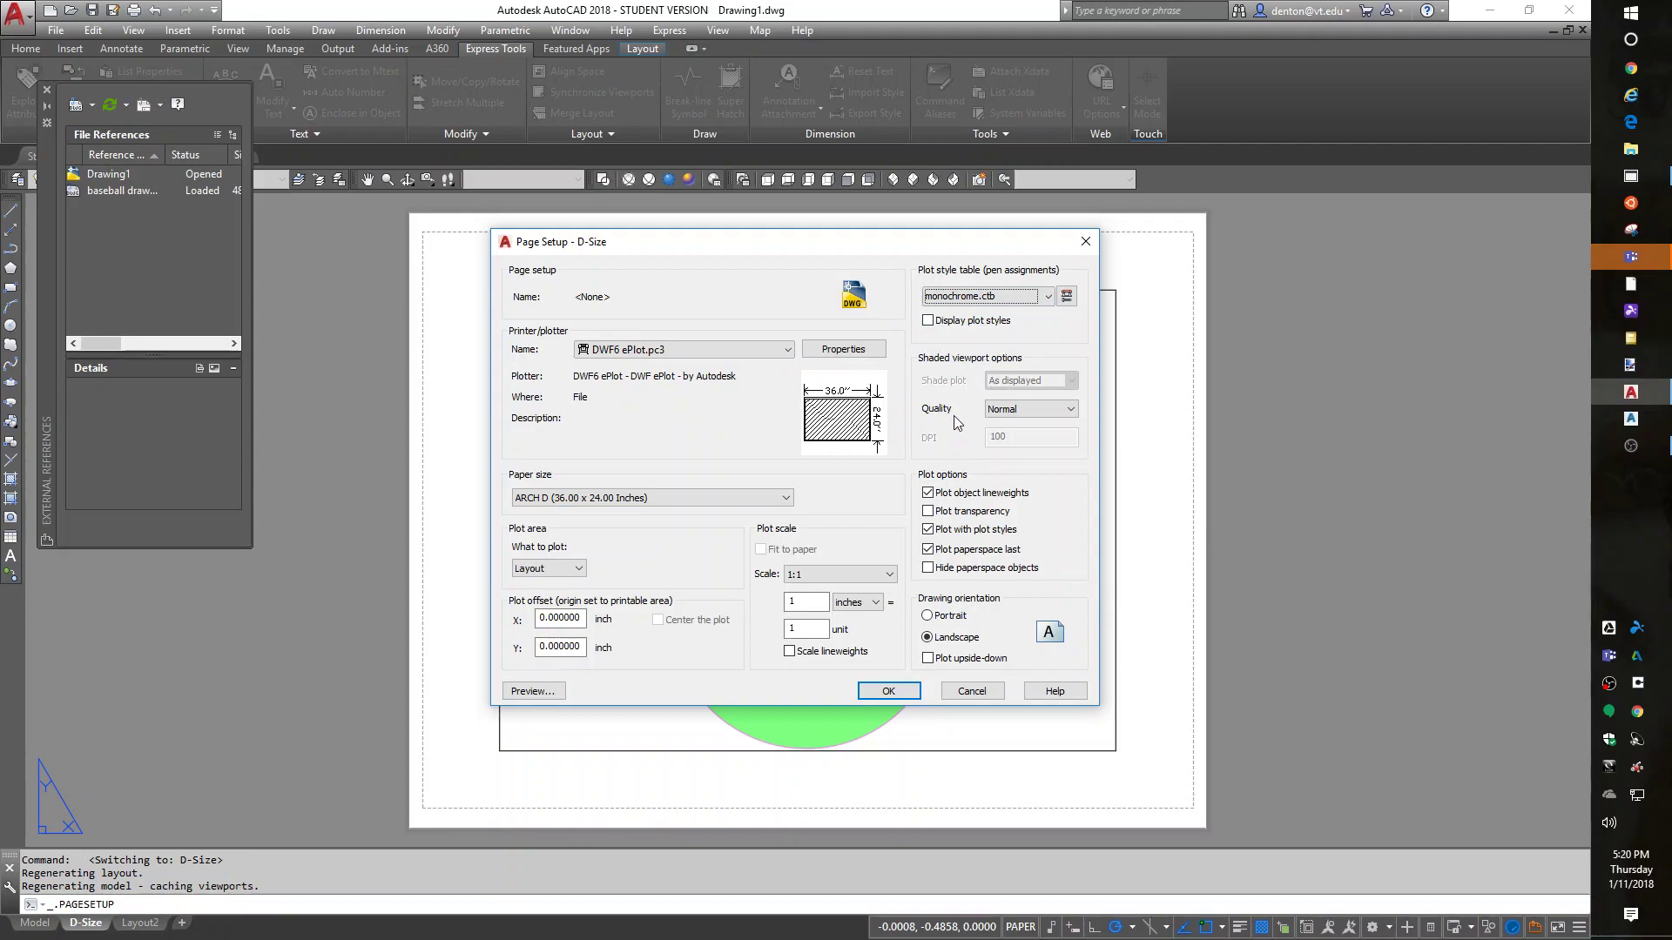
left_click(884, 692)
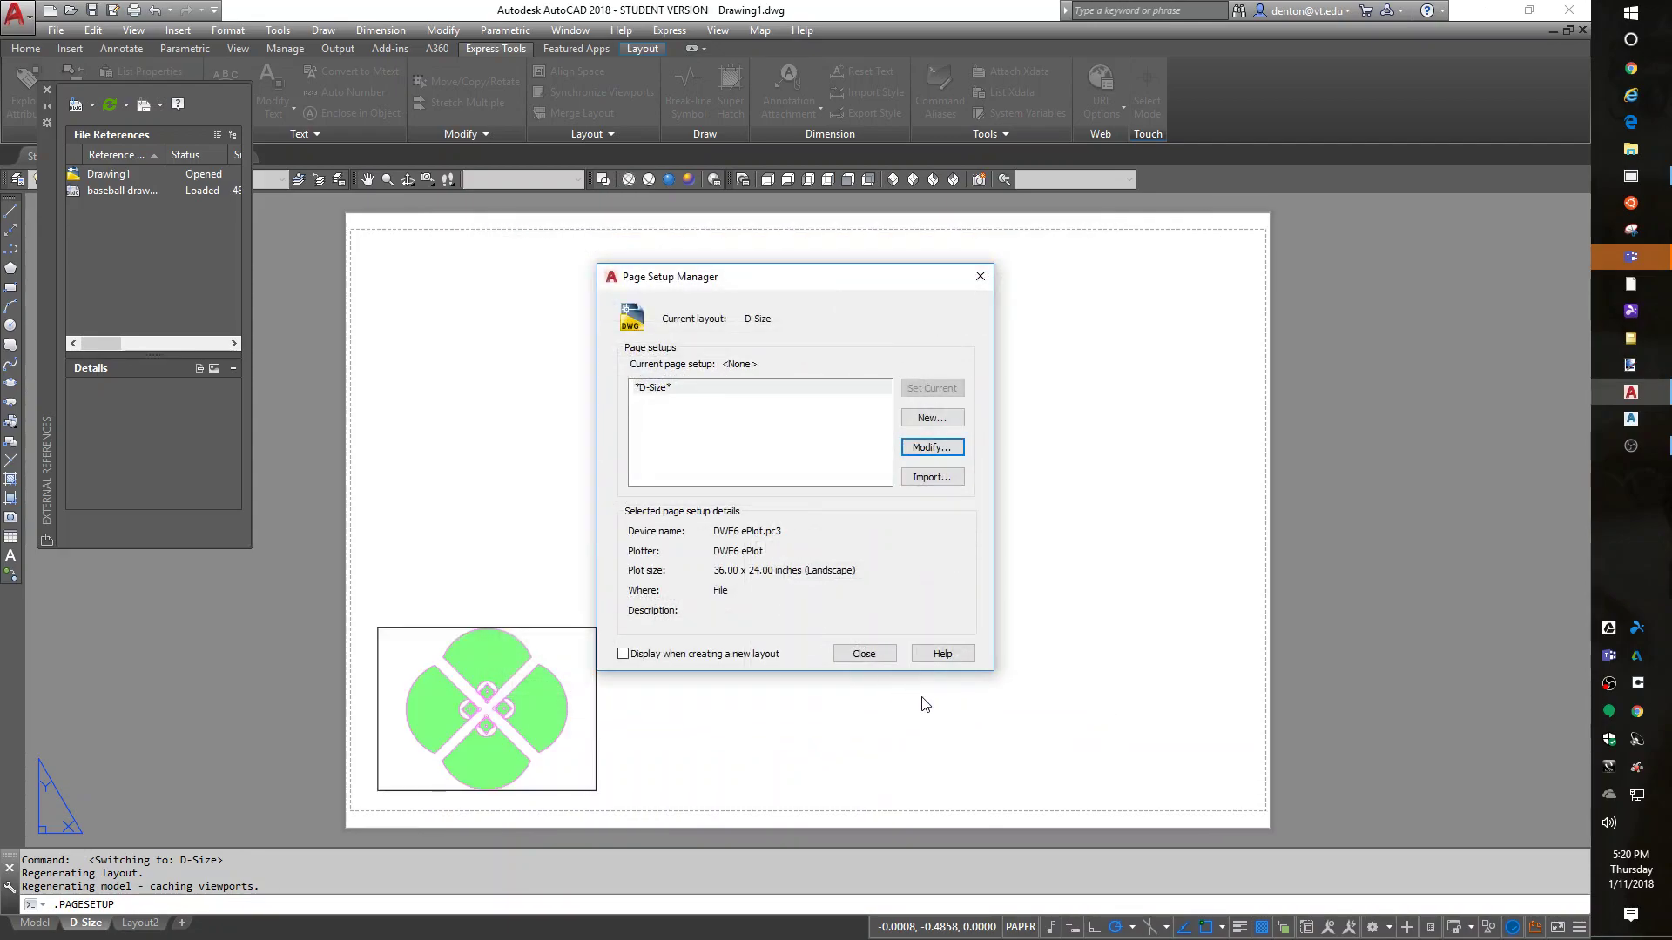
left_click(864, 653)
- Delete the existing viewport from the D-Size layout and close the External References palette
left_click(642, 599)
left_click(585, 640)
key("Delete")
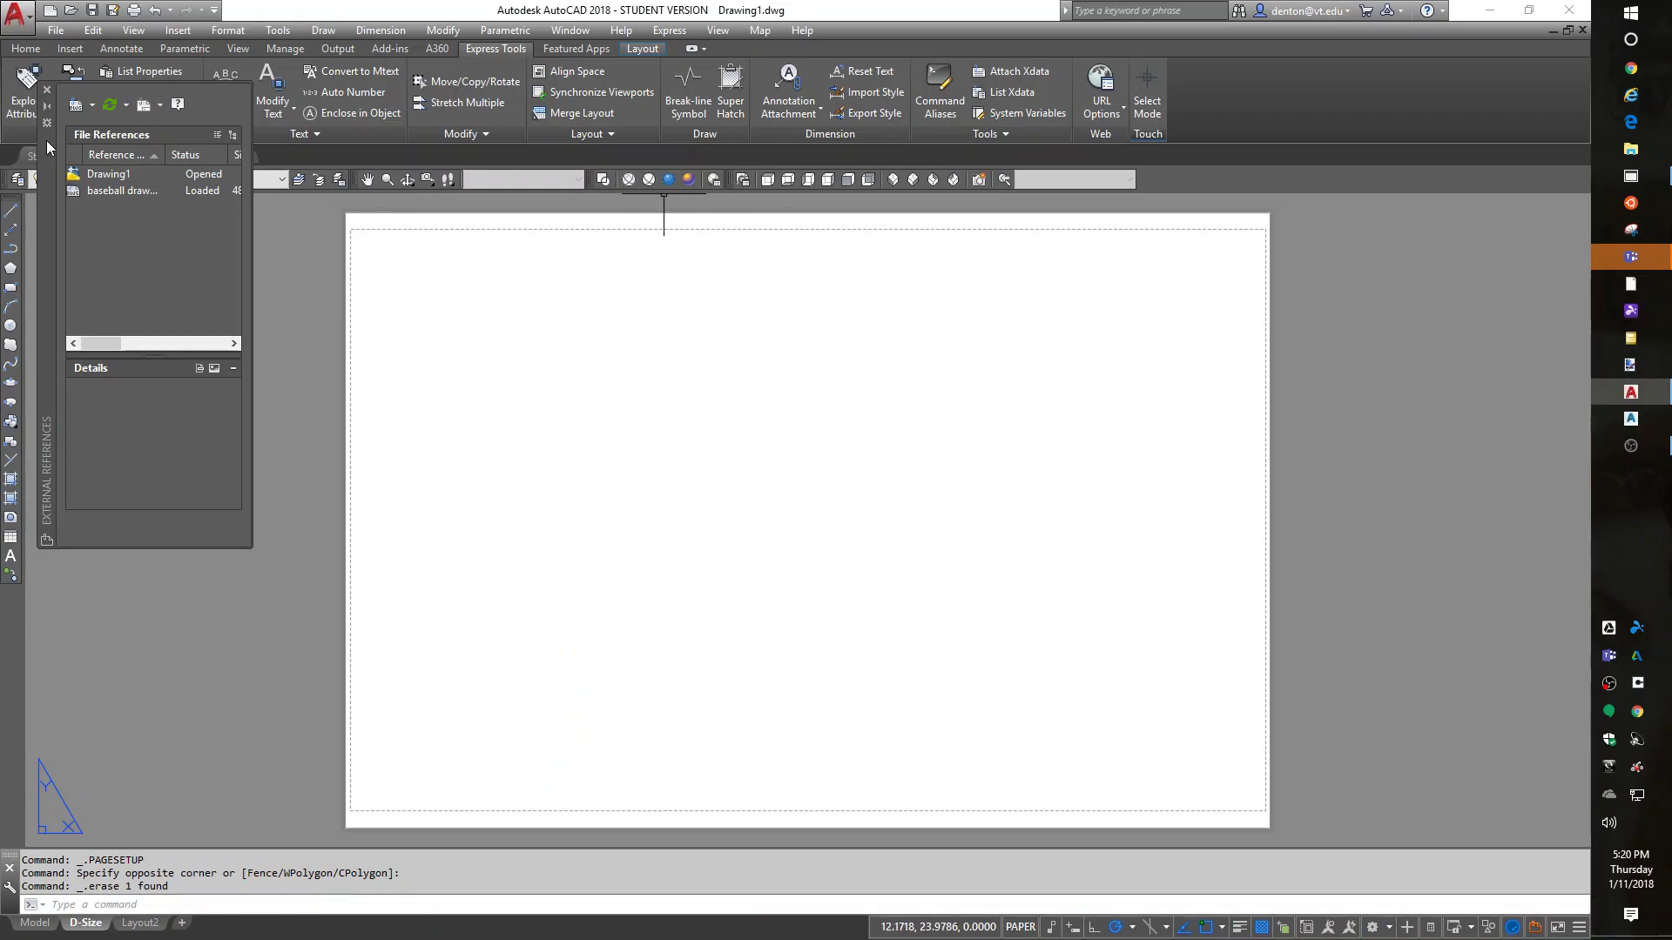
left_click(47, 89)
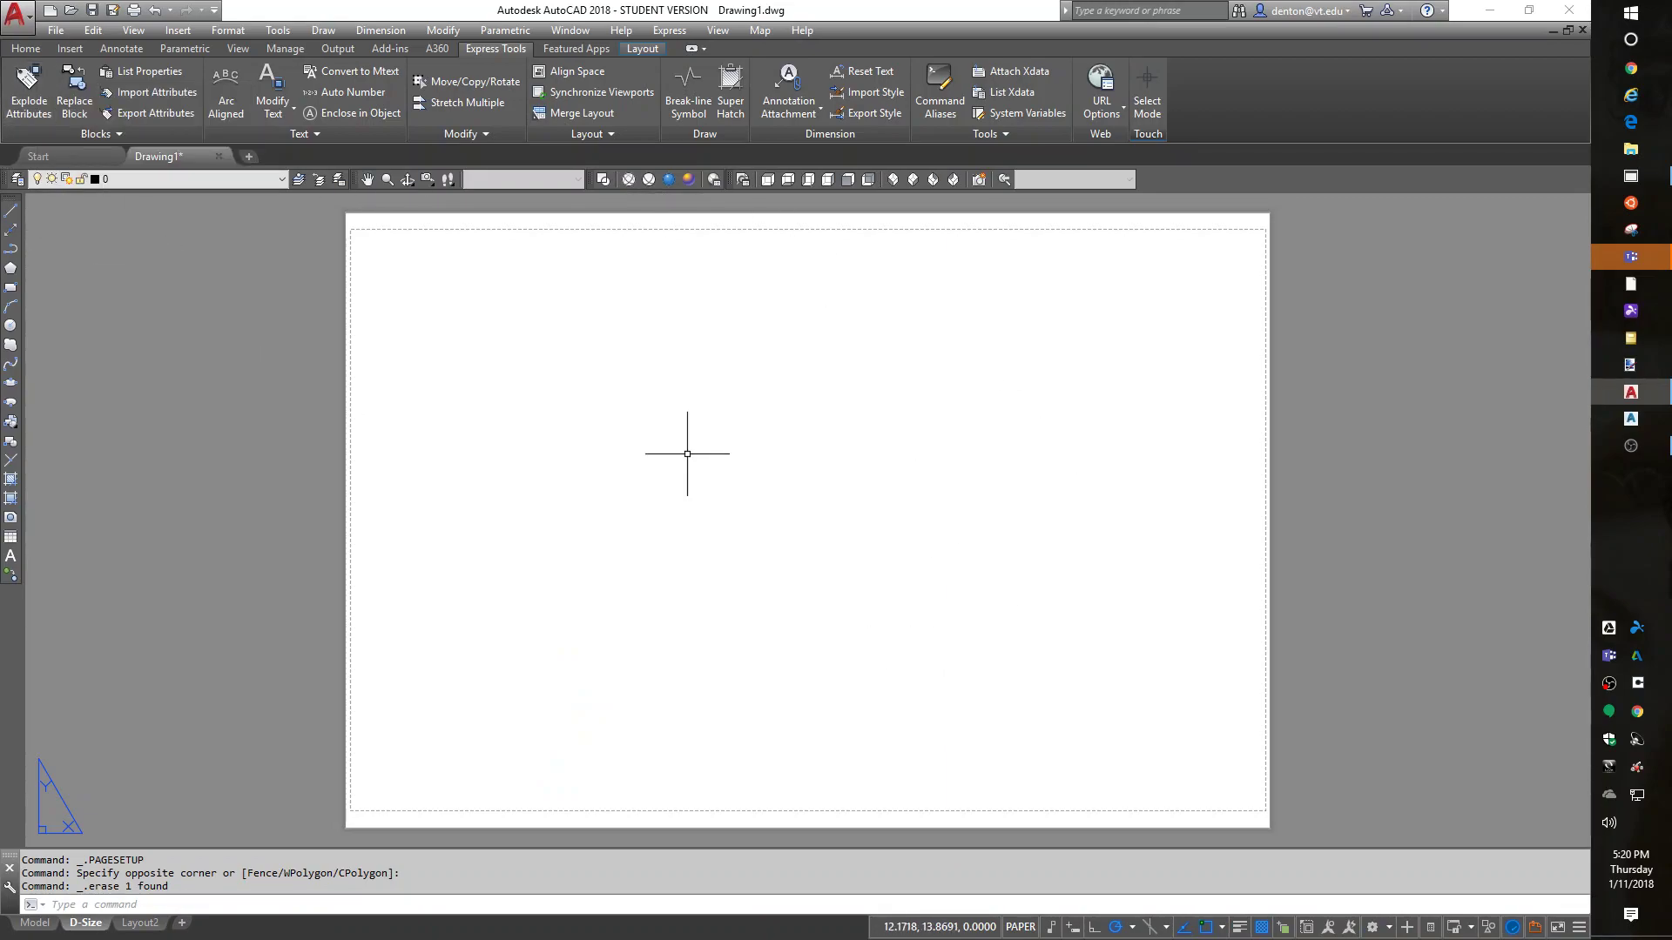
- Open the layer properties and examine the layers of the baseball drawing xref, then return to the list of all layers
type("la")
key("Return")
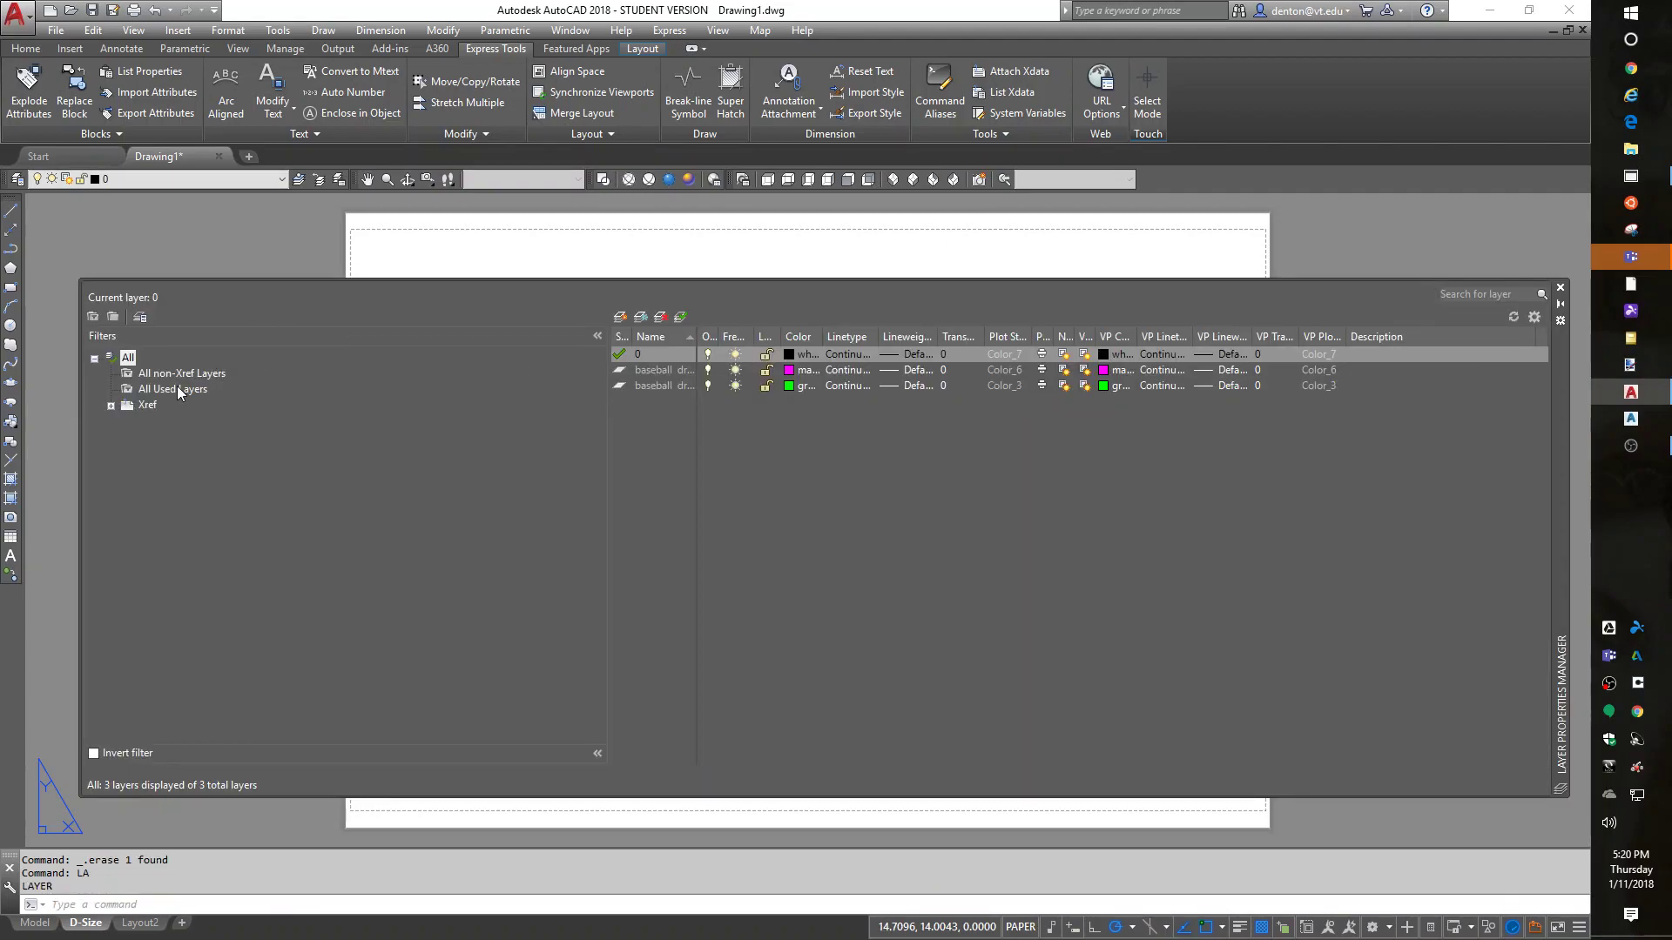
left_click(111, 406)
left_click(146, 419)
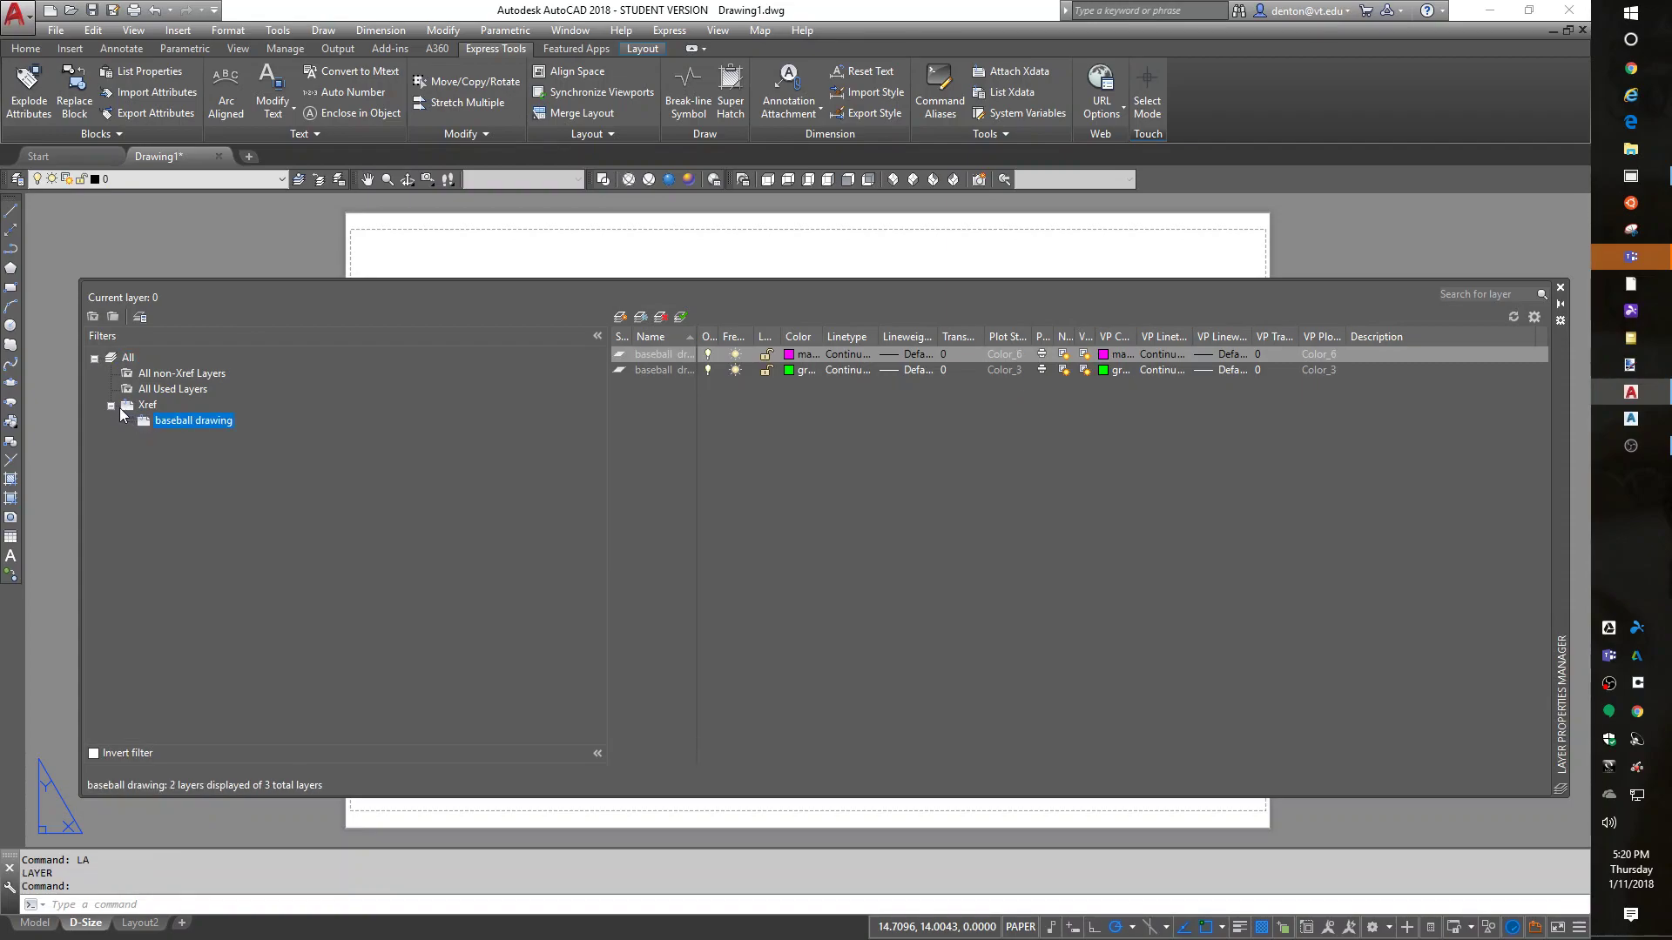
left_click(110, 406)
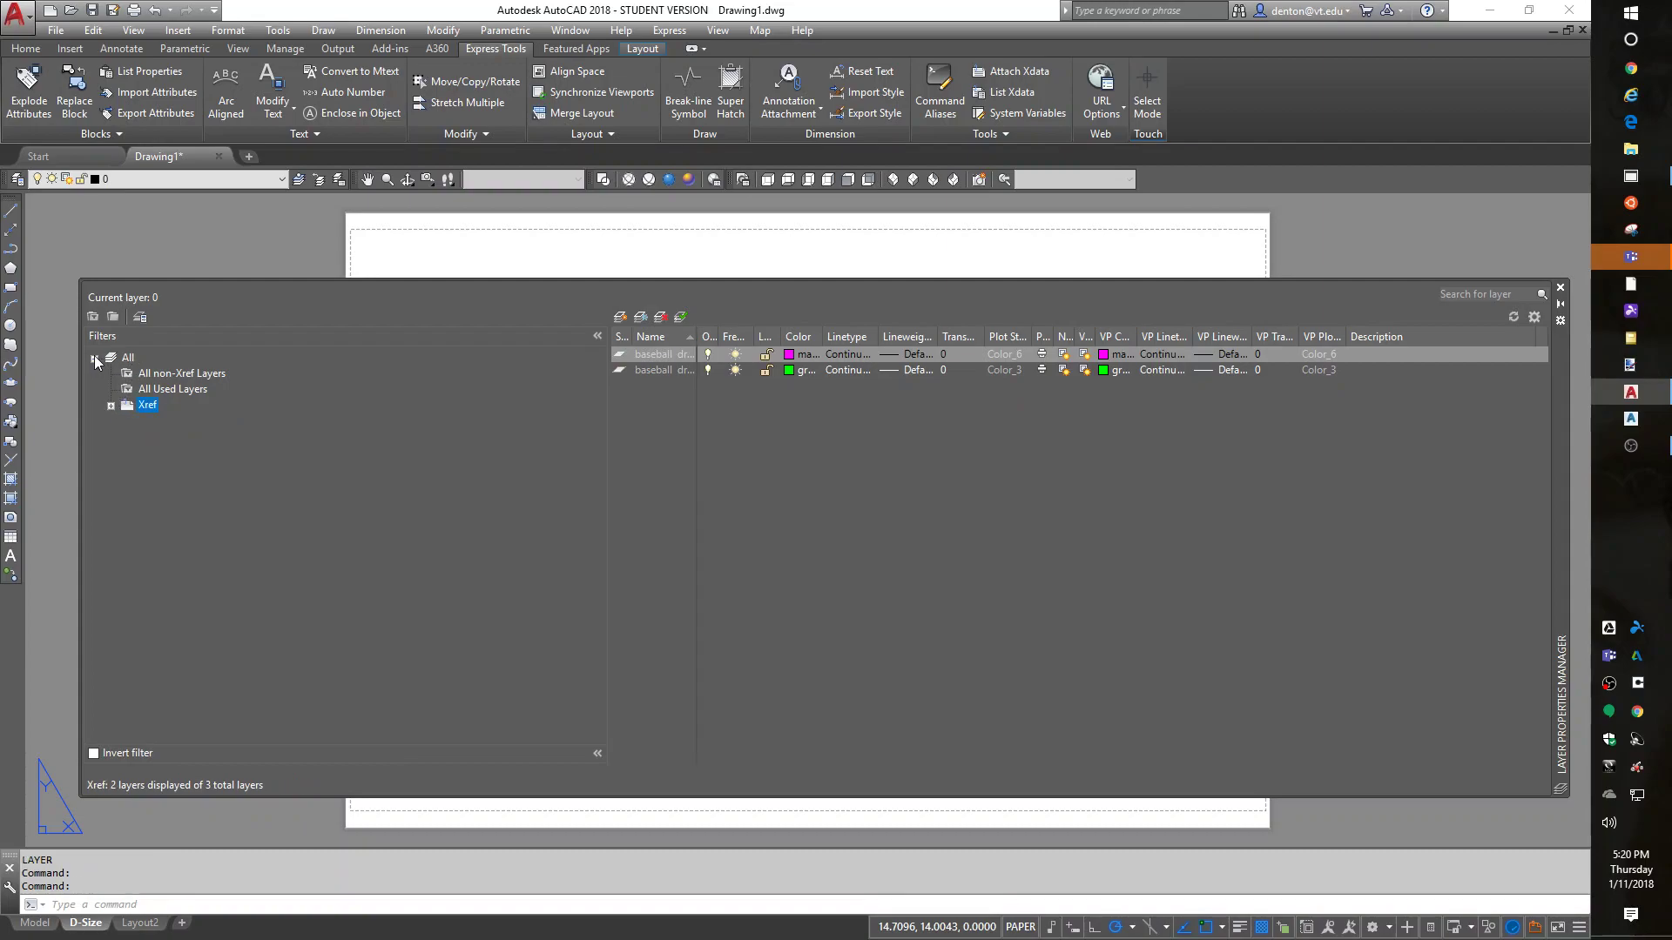
left_click(94, 358)
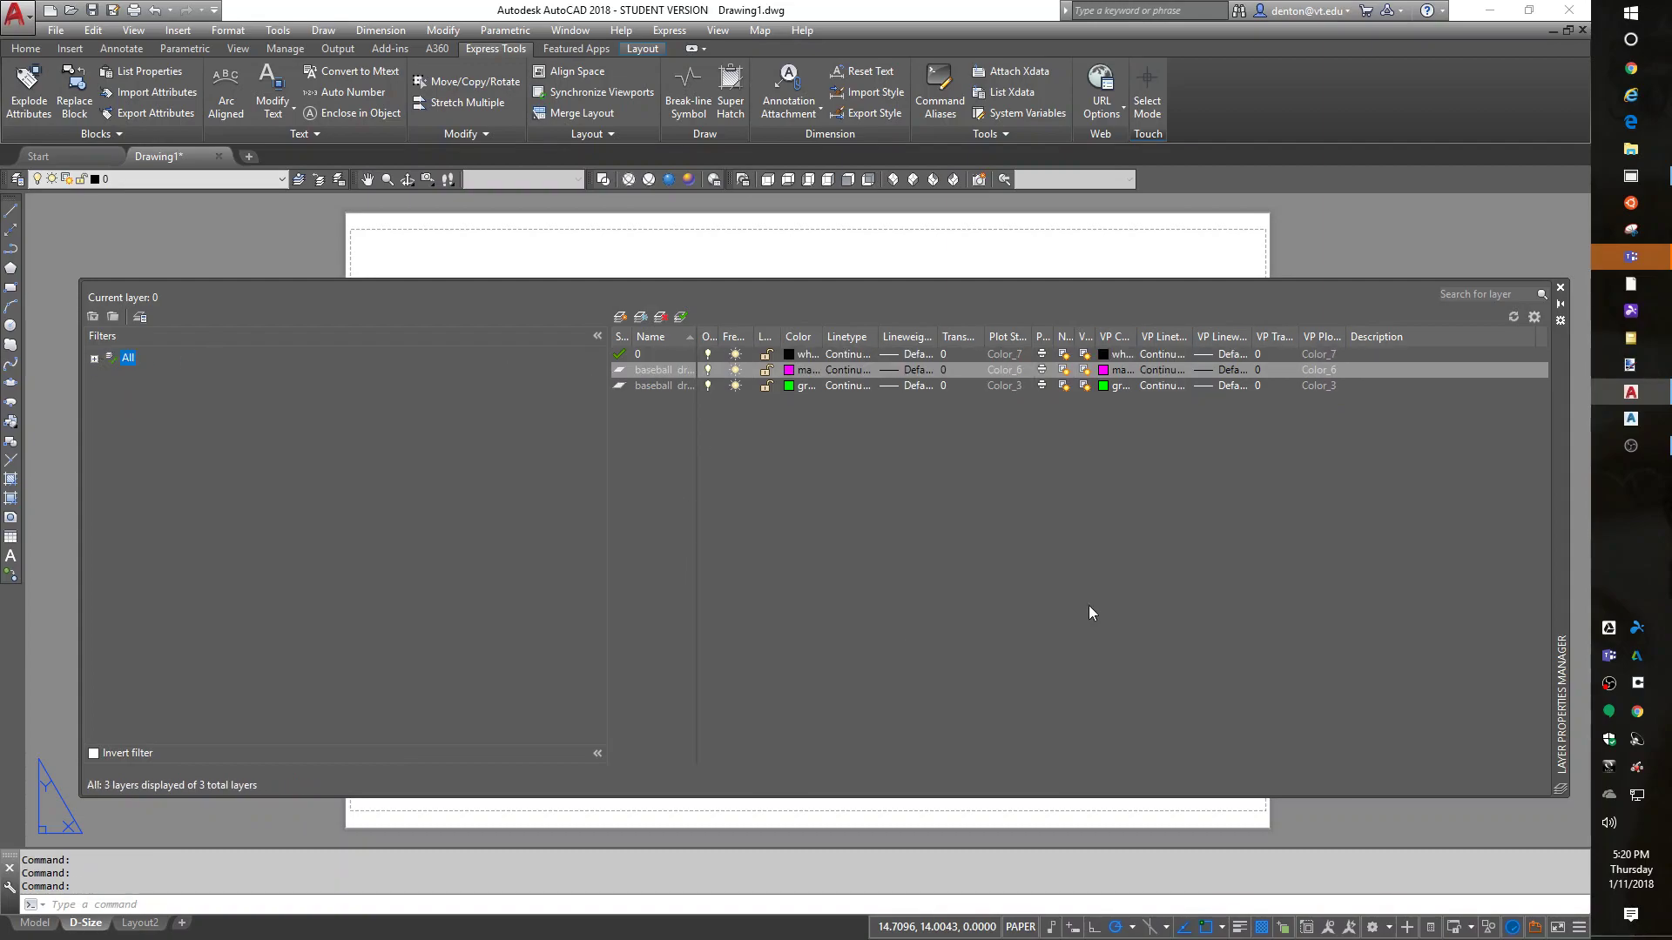
- Create three new layers named Border, Title block and Mview
left_click(621, 318)
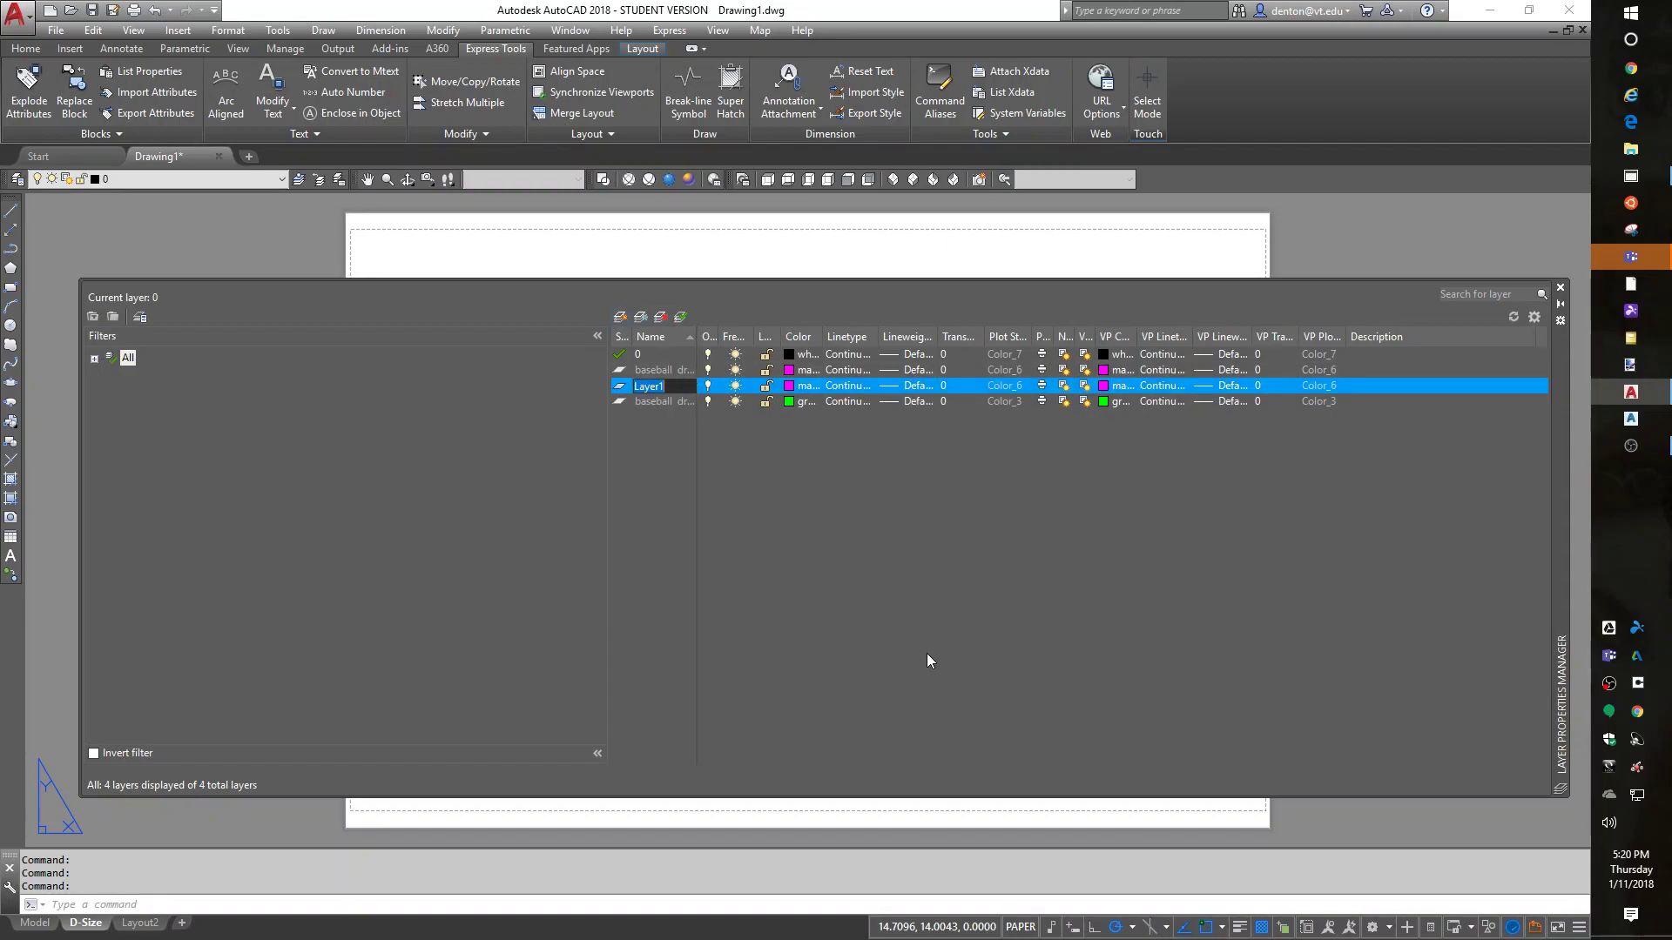
type("Border")
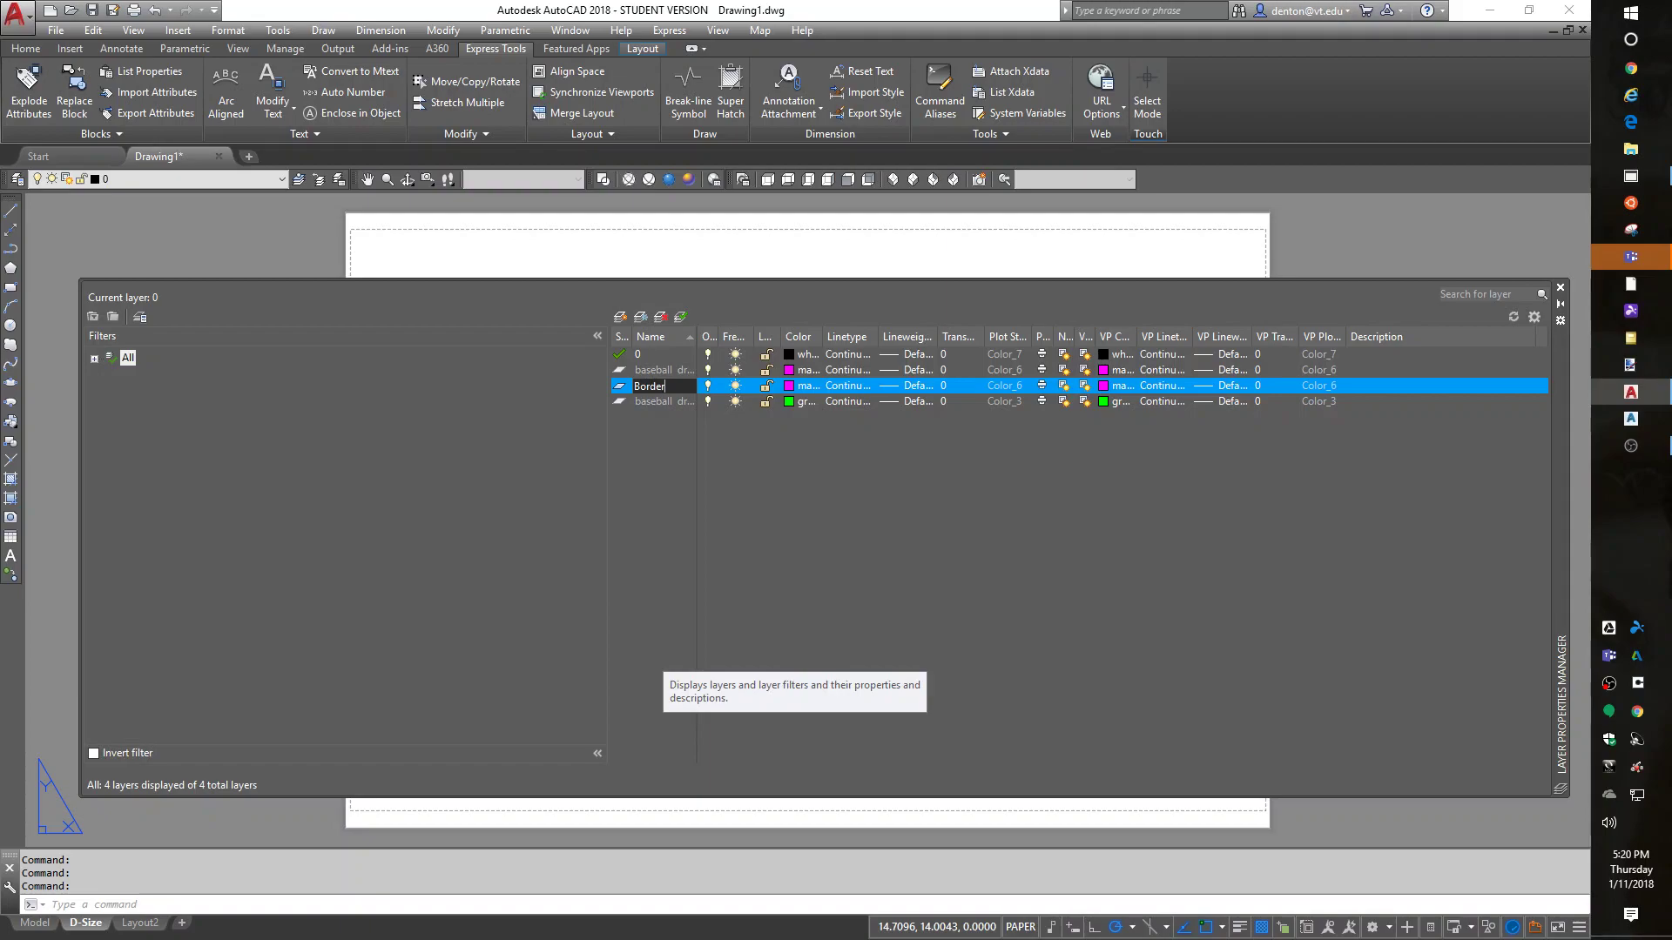
key("comma")
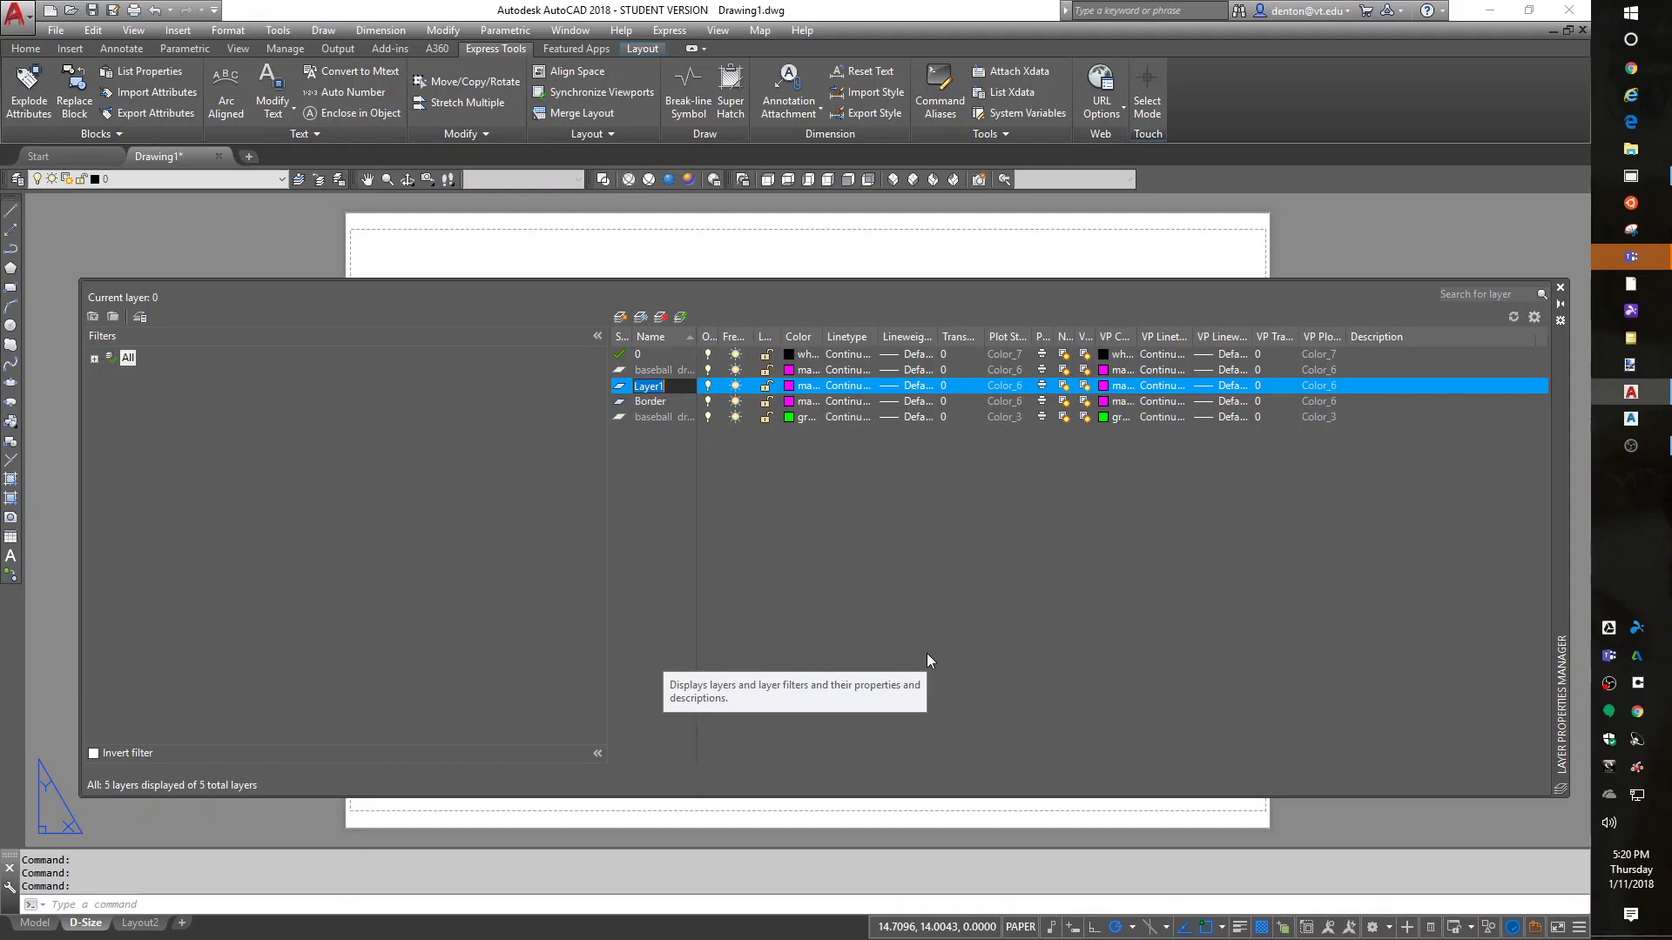
type("Title block")
key("comma")
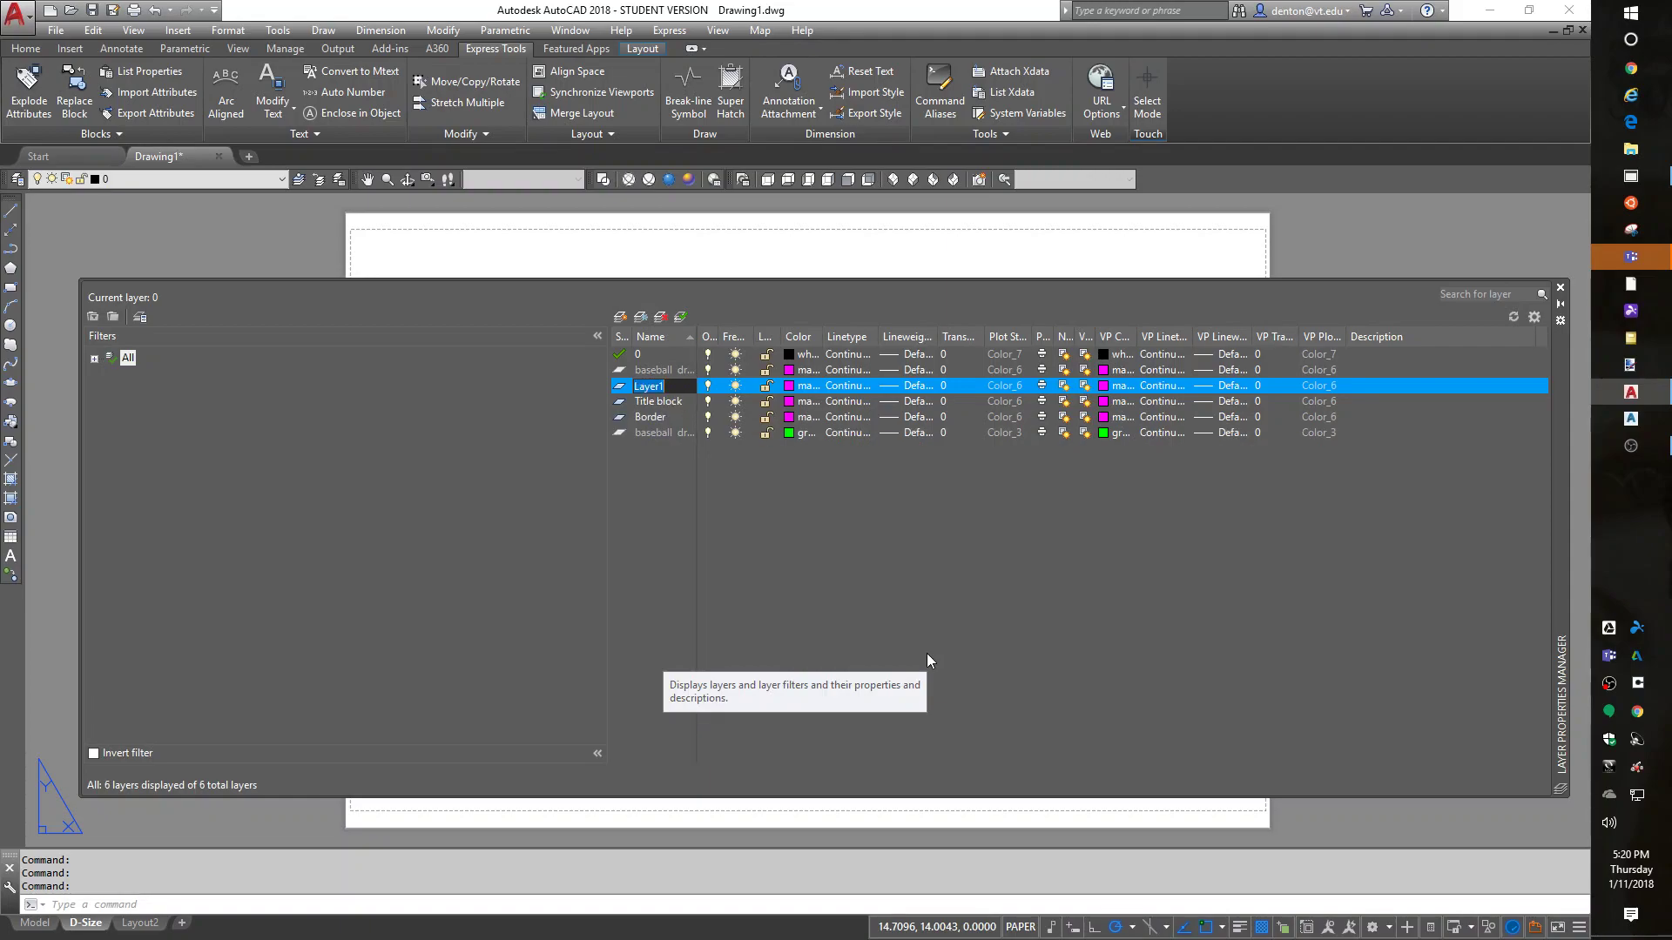
type("M")
key("Return")
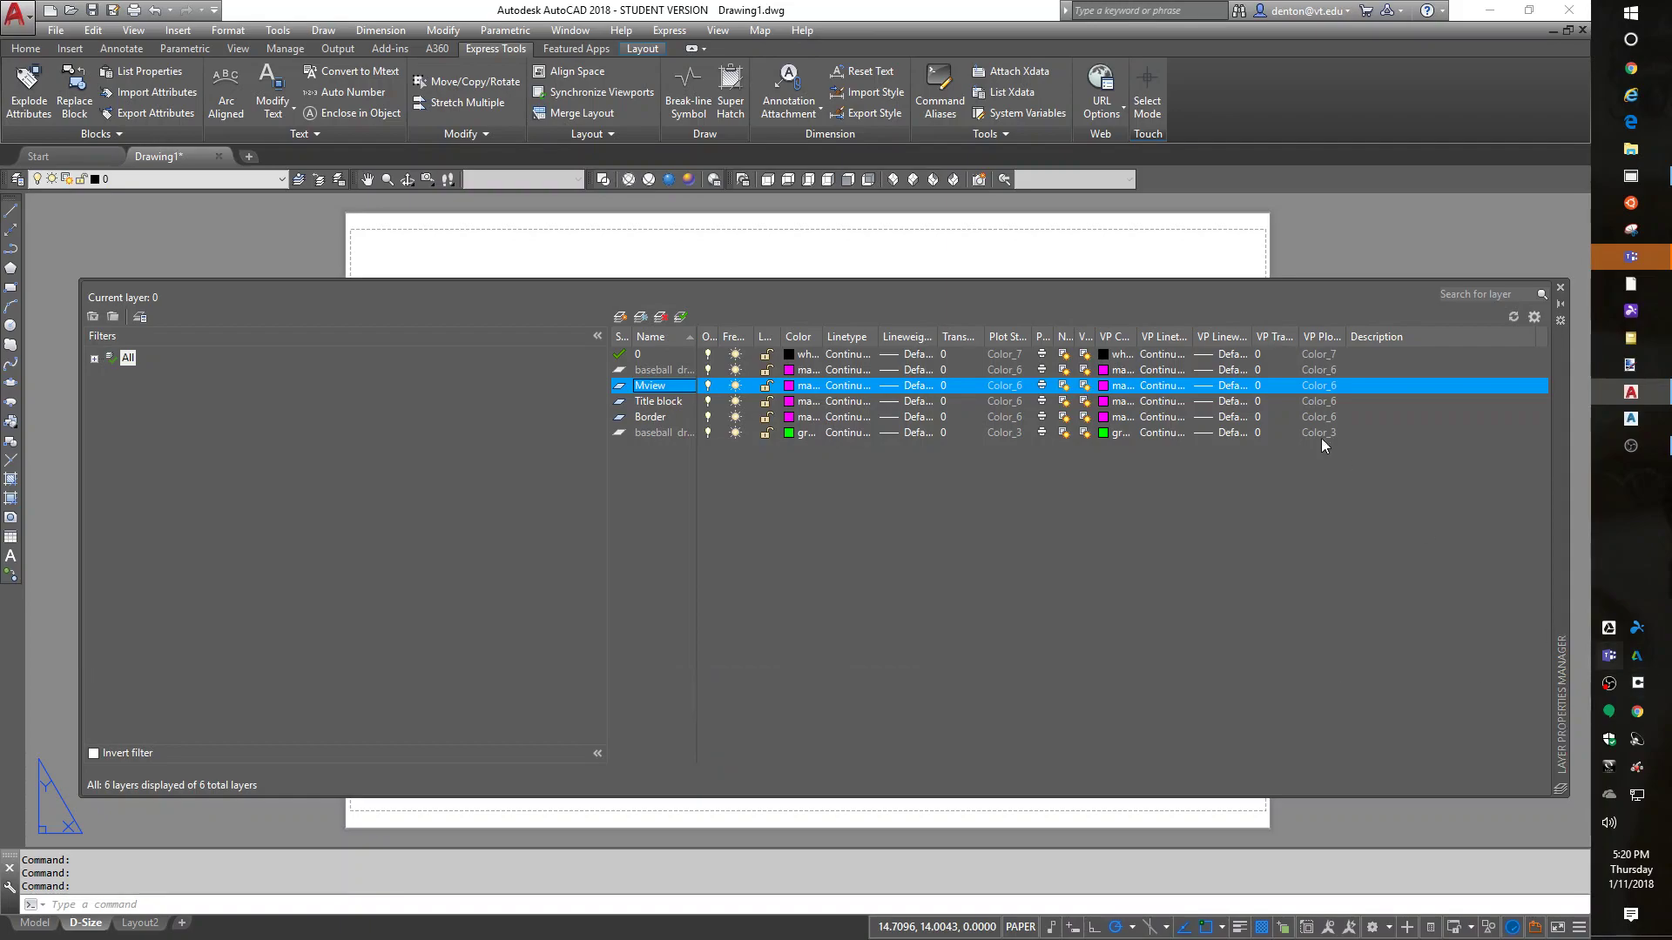
- Set the Mview layer's color to blue and make the layer non-plotting
left_click(797, 389)
left_click(789, 393)
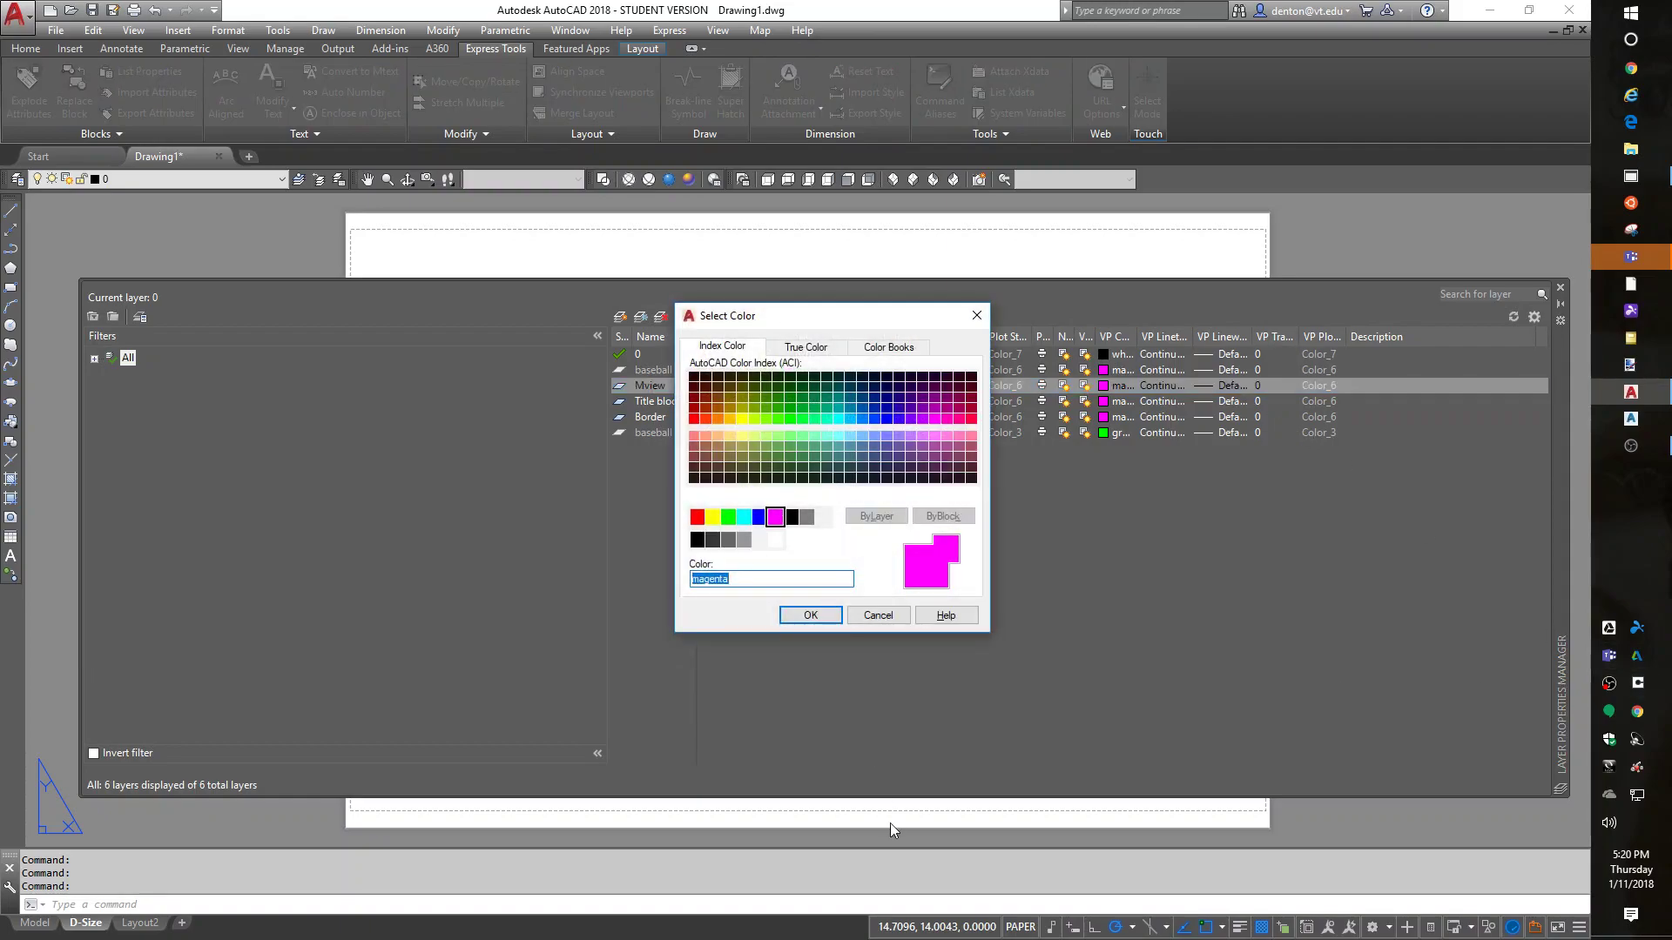
left_click(759, 517)
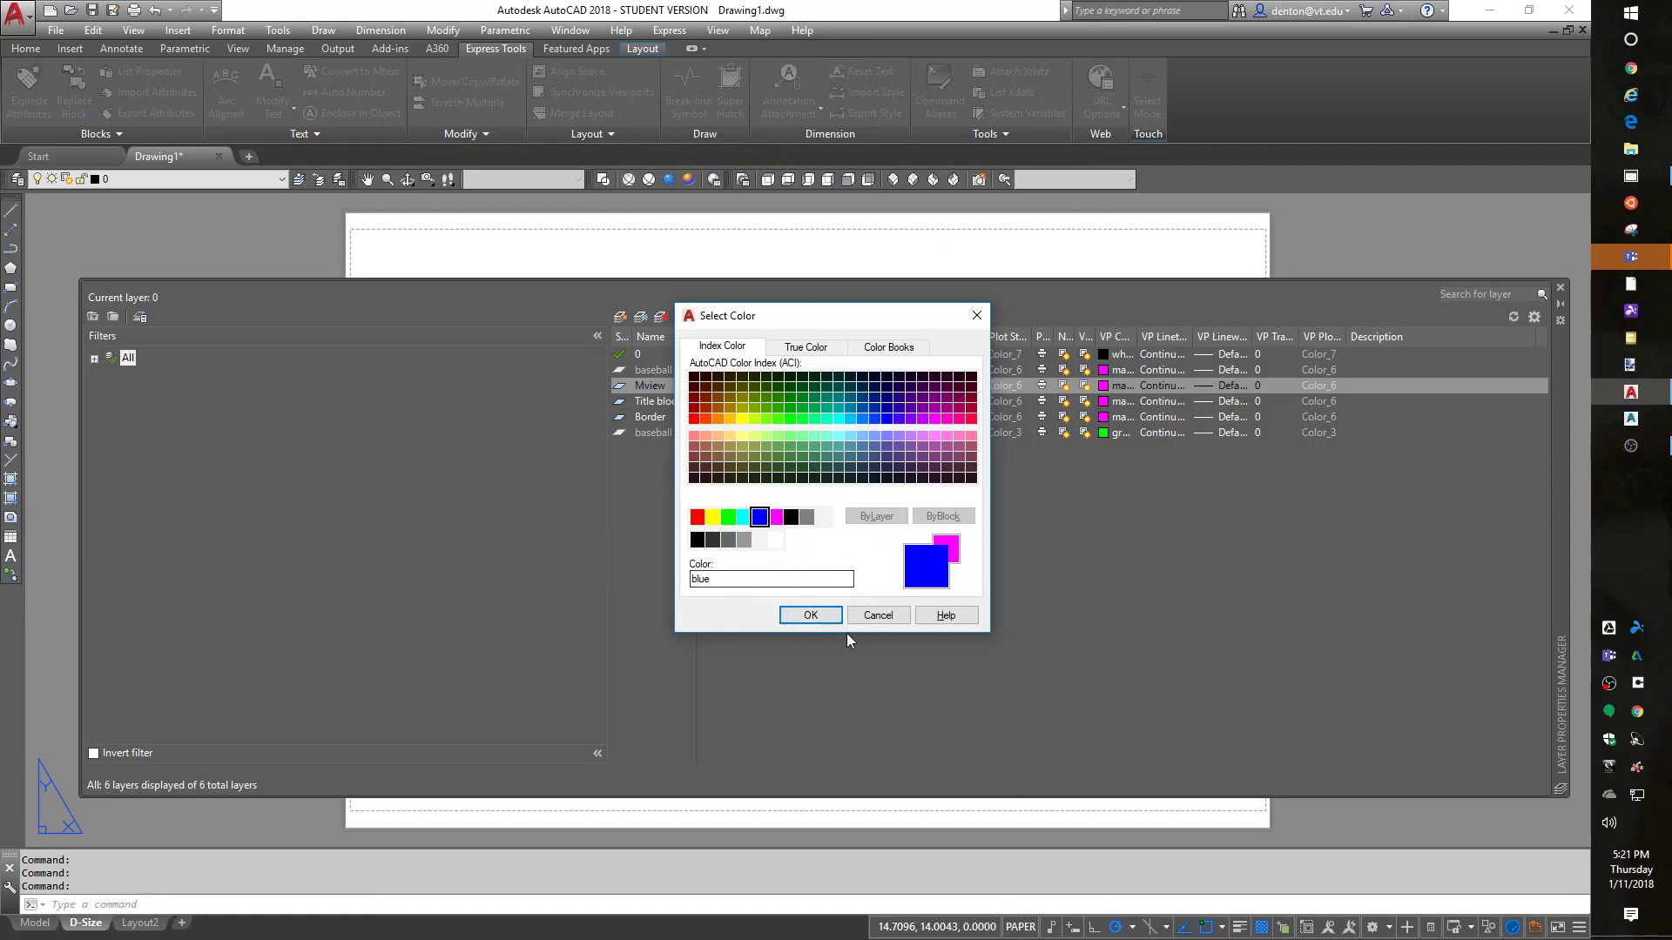
left_click(811, 616)
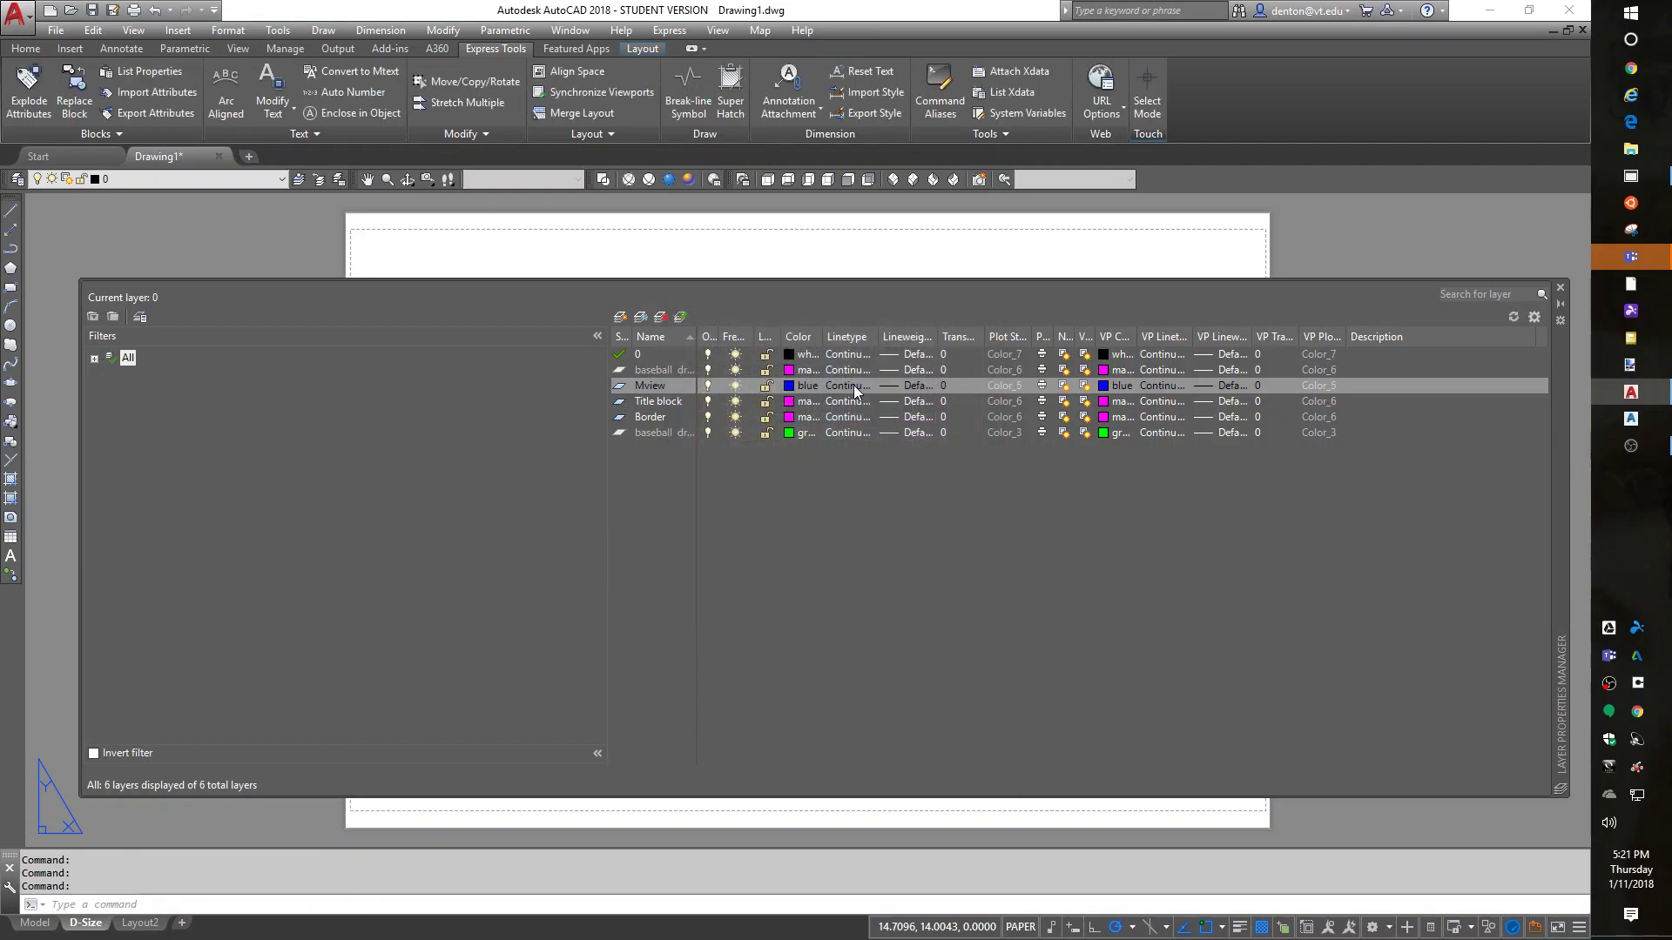
left_click(1042, 388)
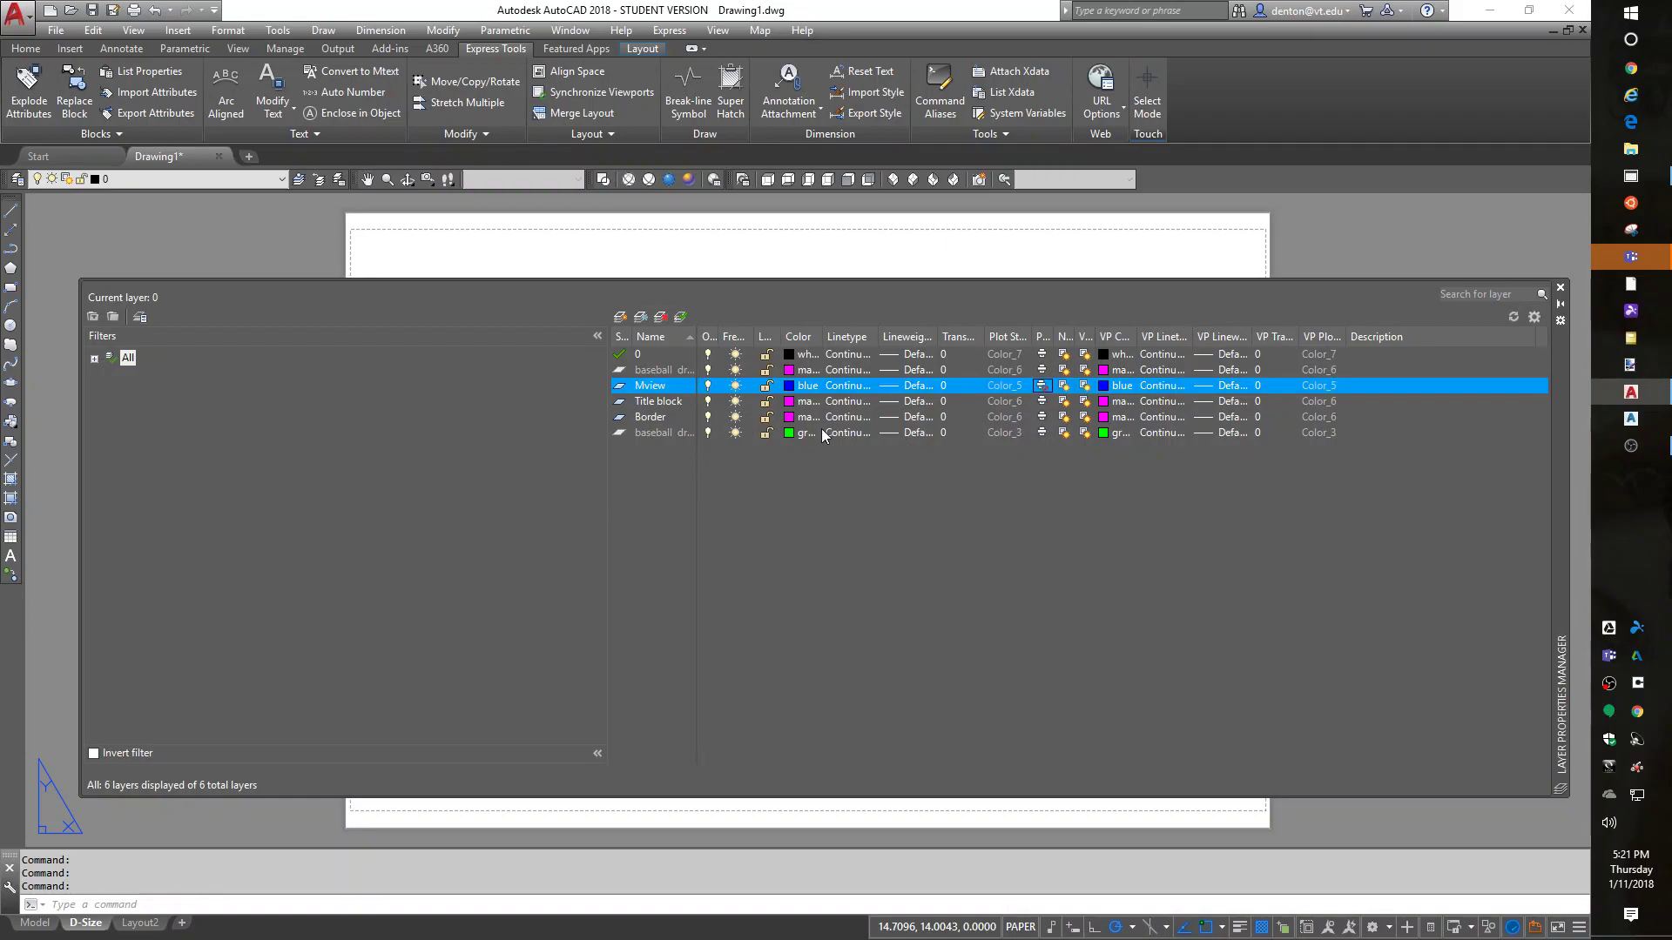
- Set the Border layer's color to green and its lineweight to 1.00 mm
left_click(793, 417)
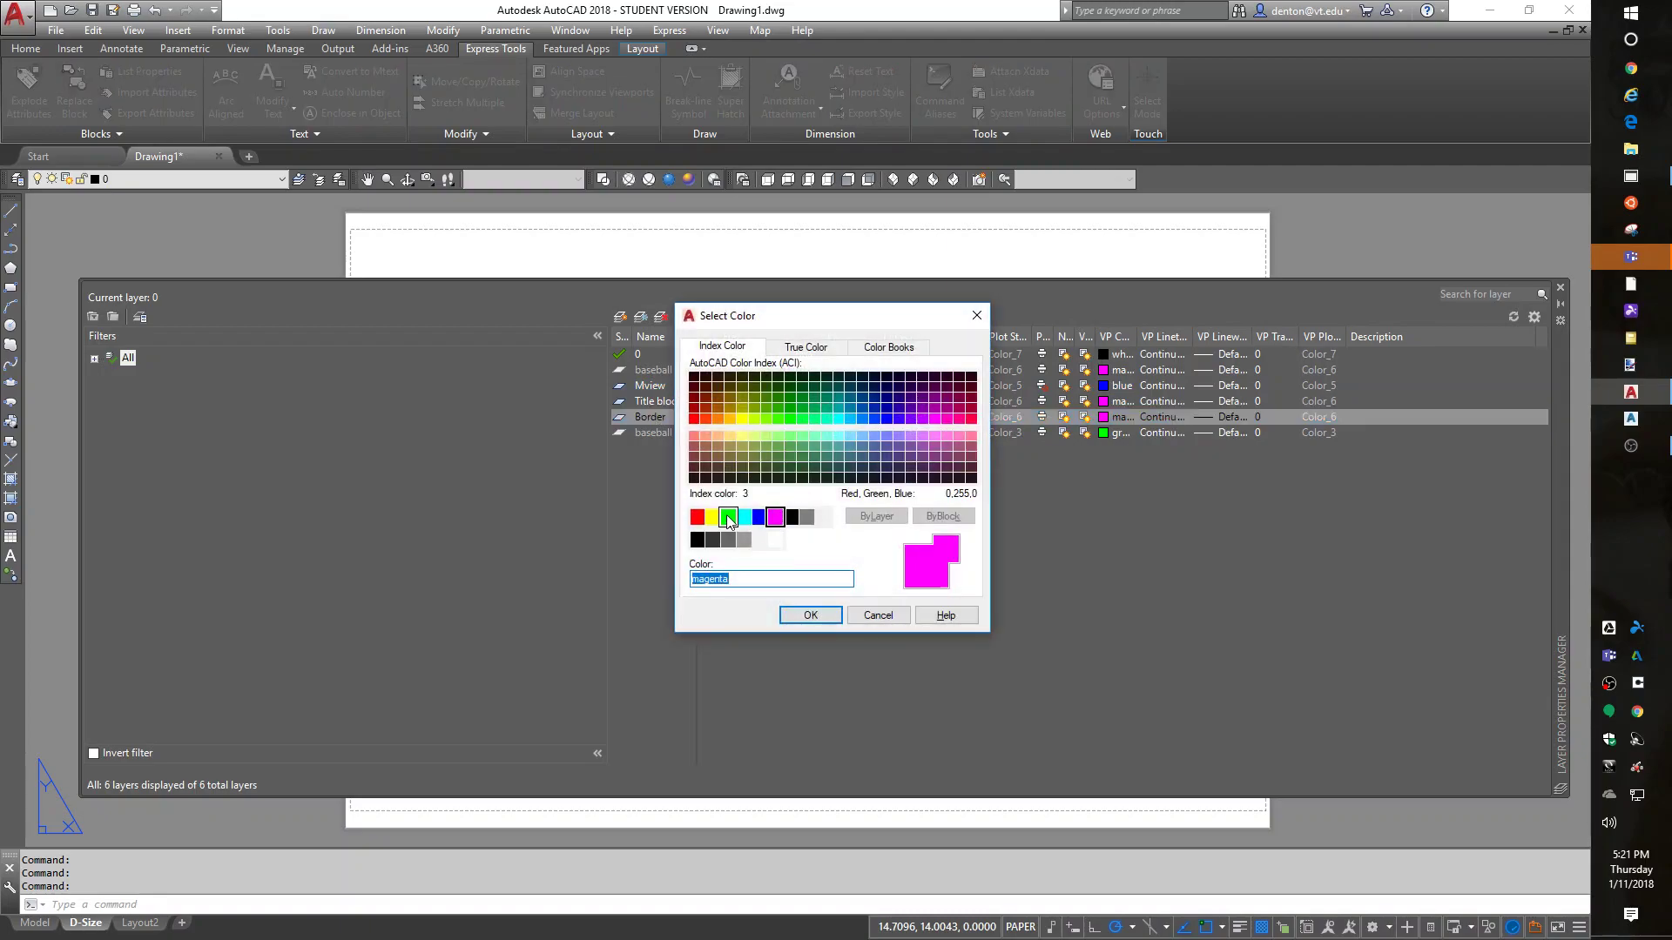
left_click(728, 517)
left_click(810, 615)
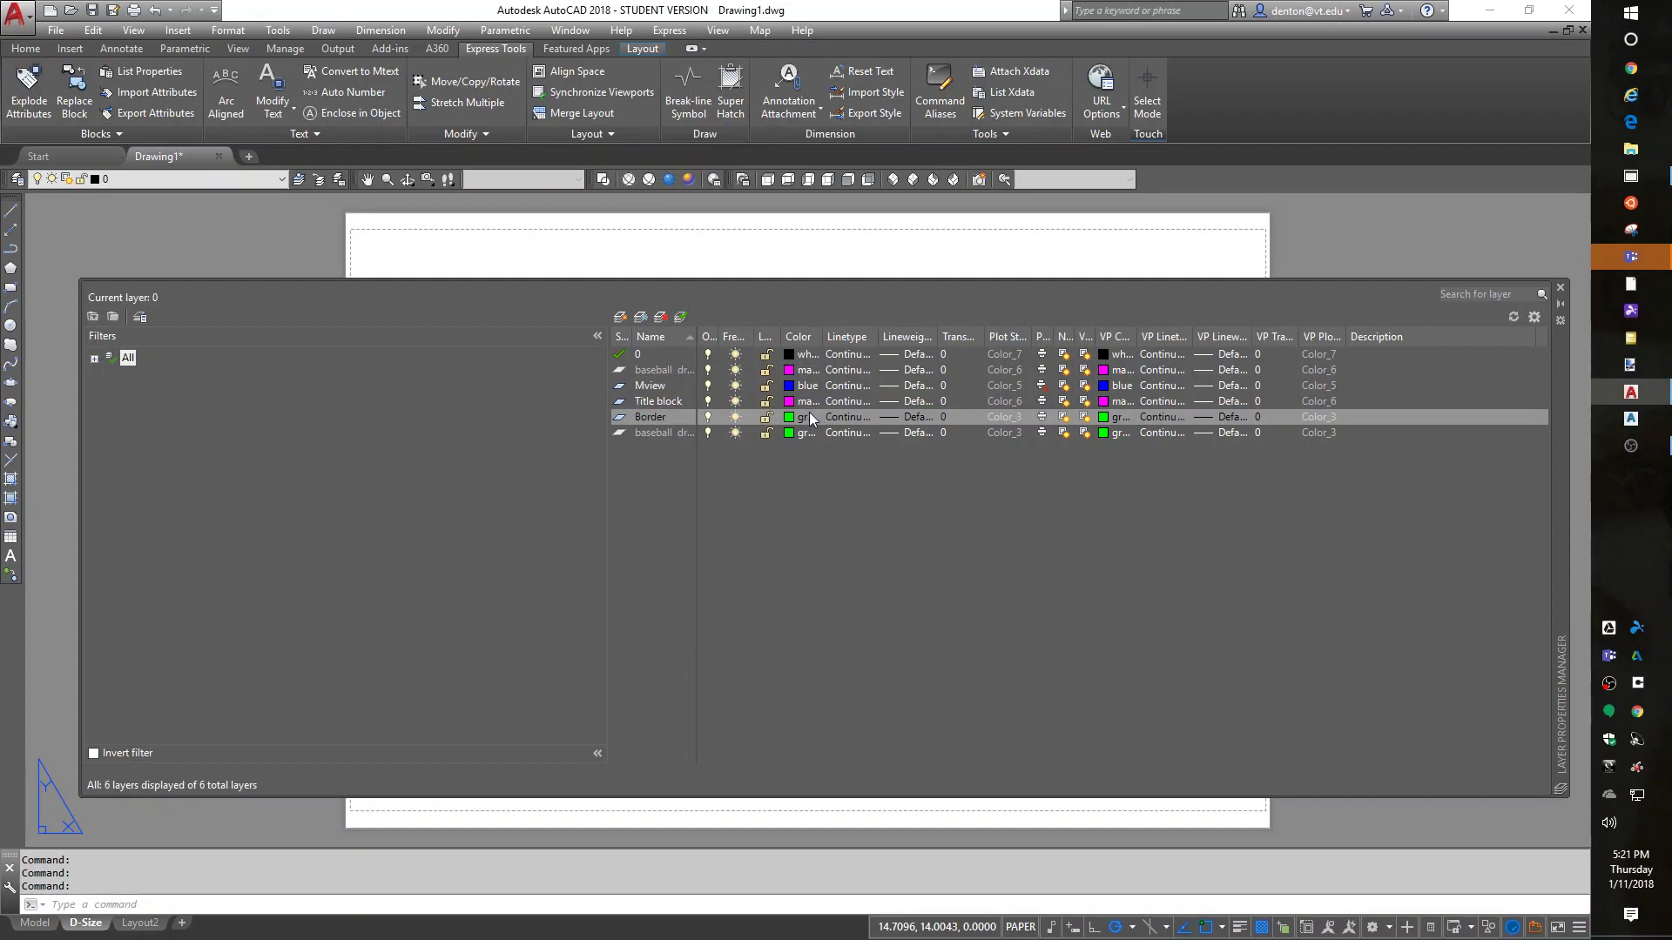
left_click(927, 418)
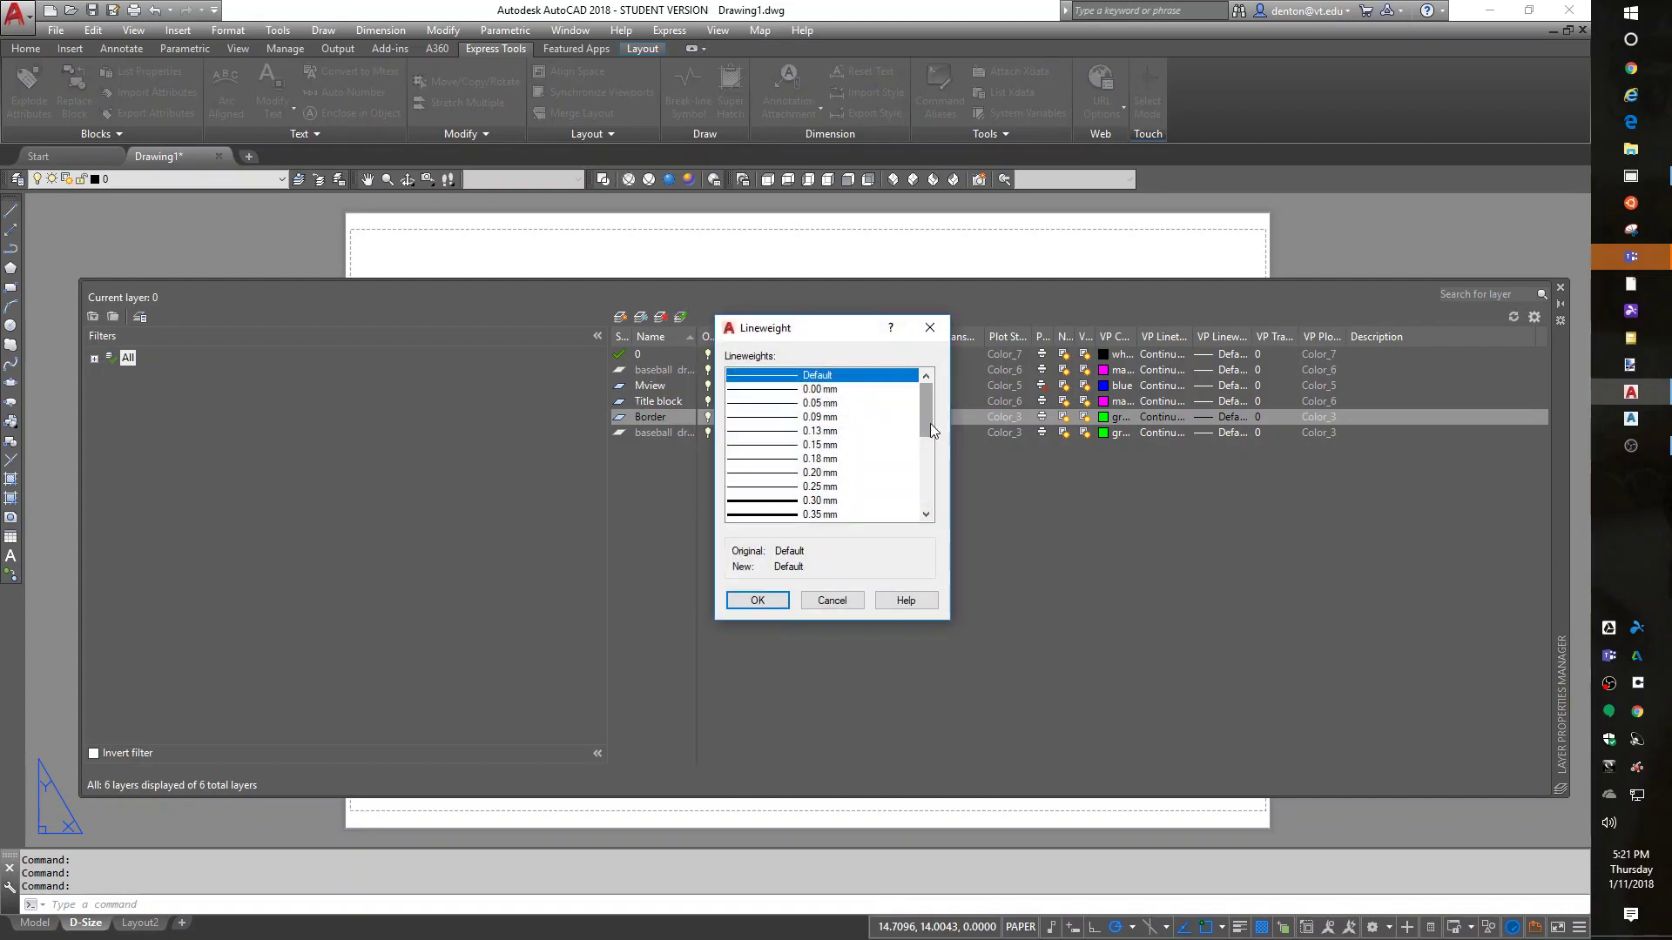
scroll(921, 418, "down", 5)
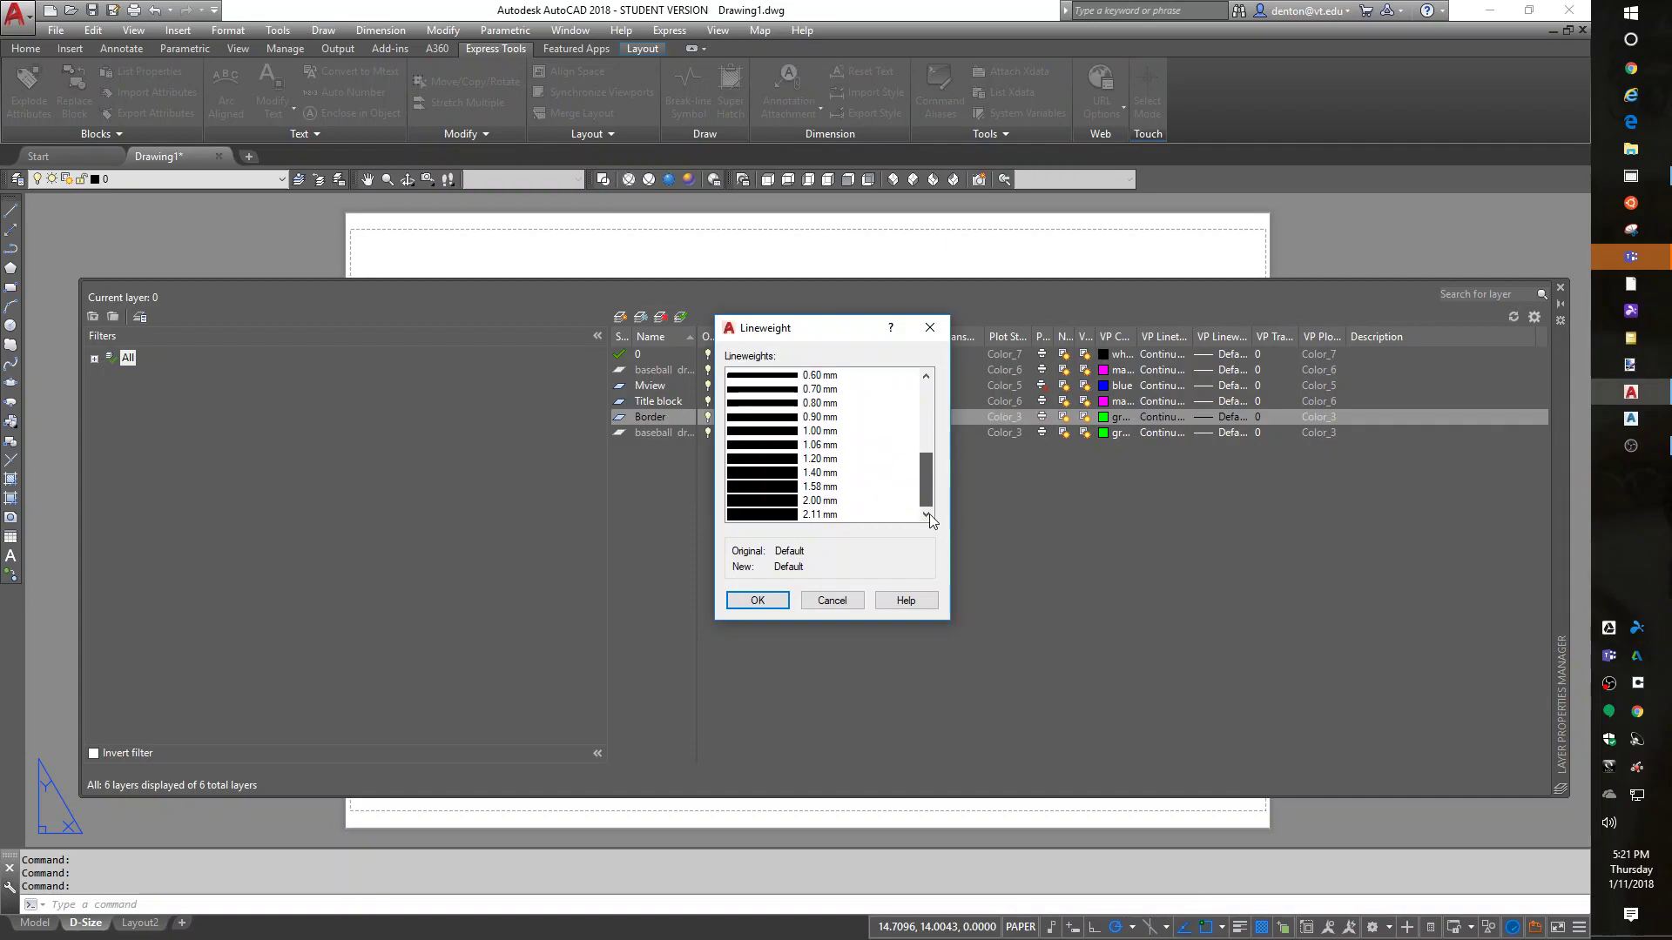
left_click(746, 431)
left_click(754, 600)
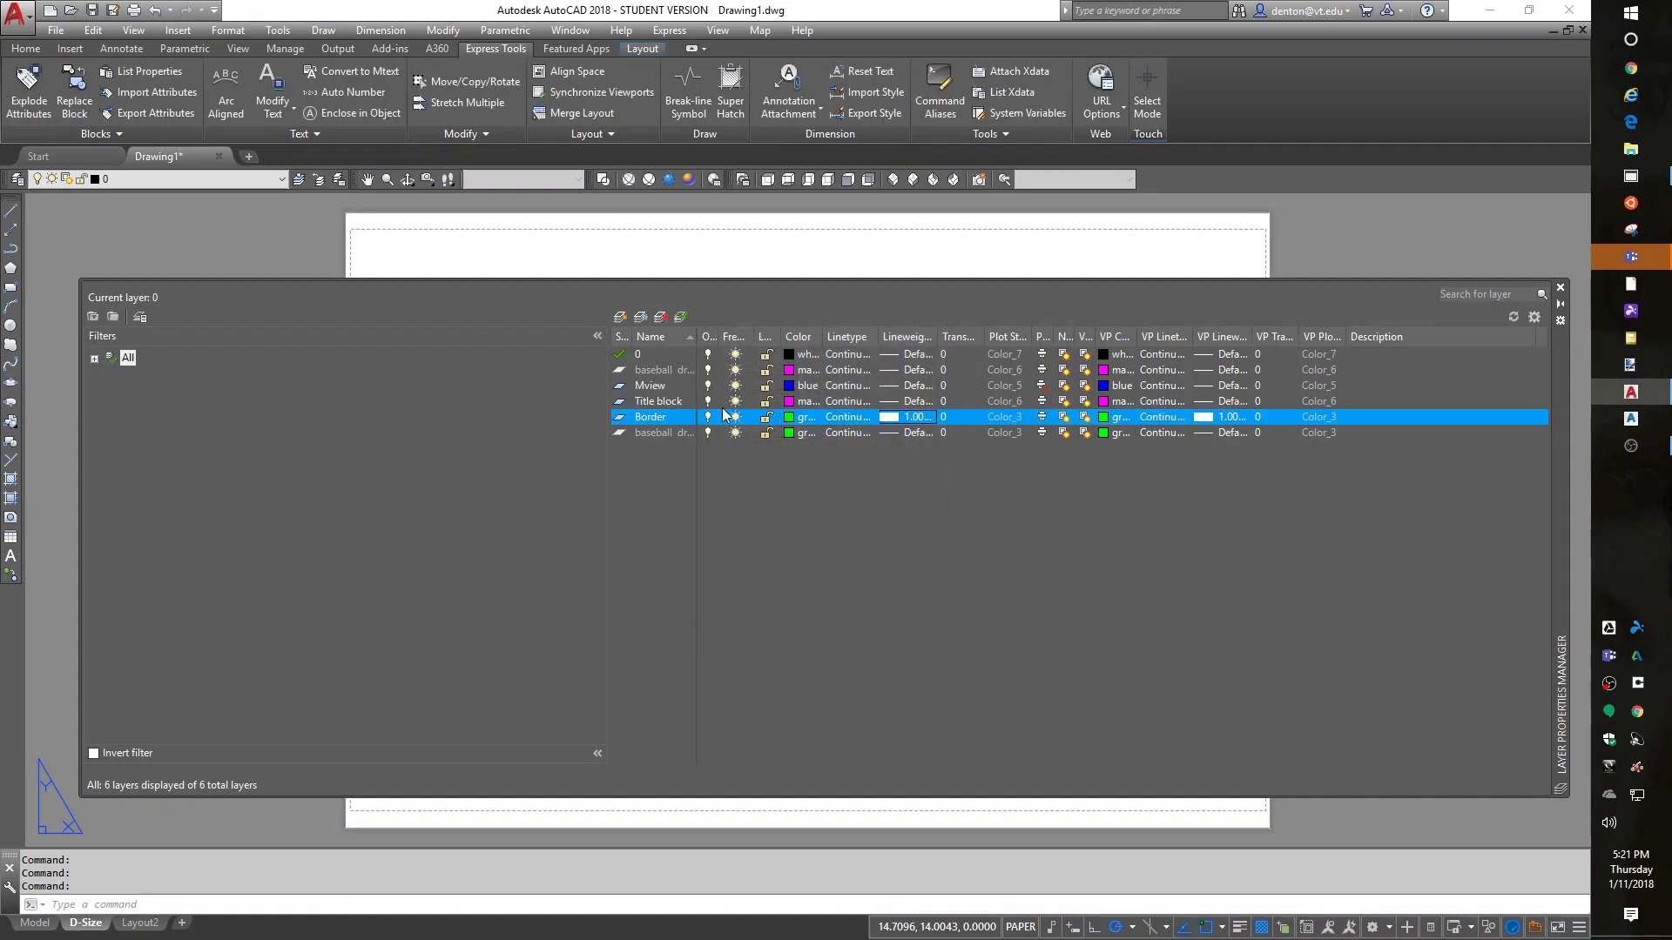
- Set the Title block layer's lineweight to 0.35 mm and close the layer properties
left_click(919, 405)
left_click(919, 405)
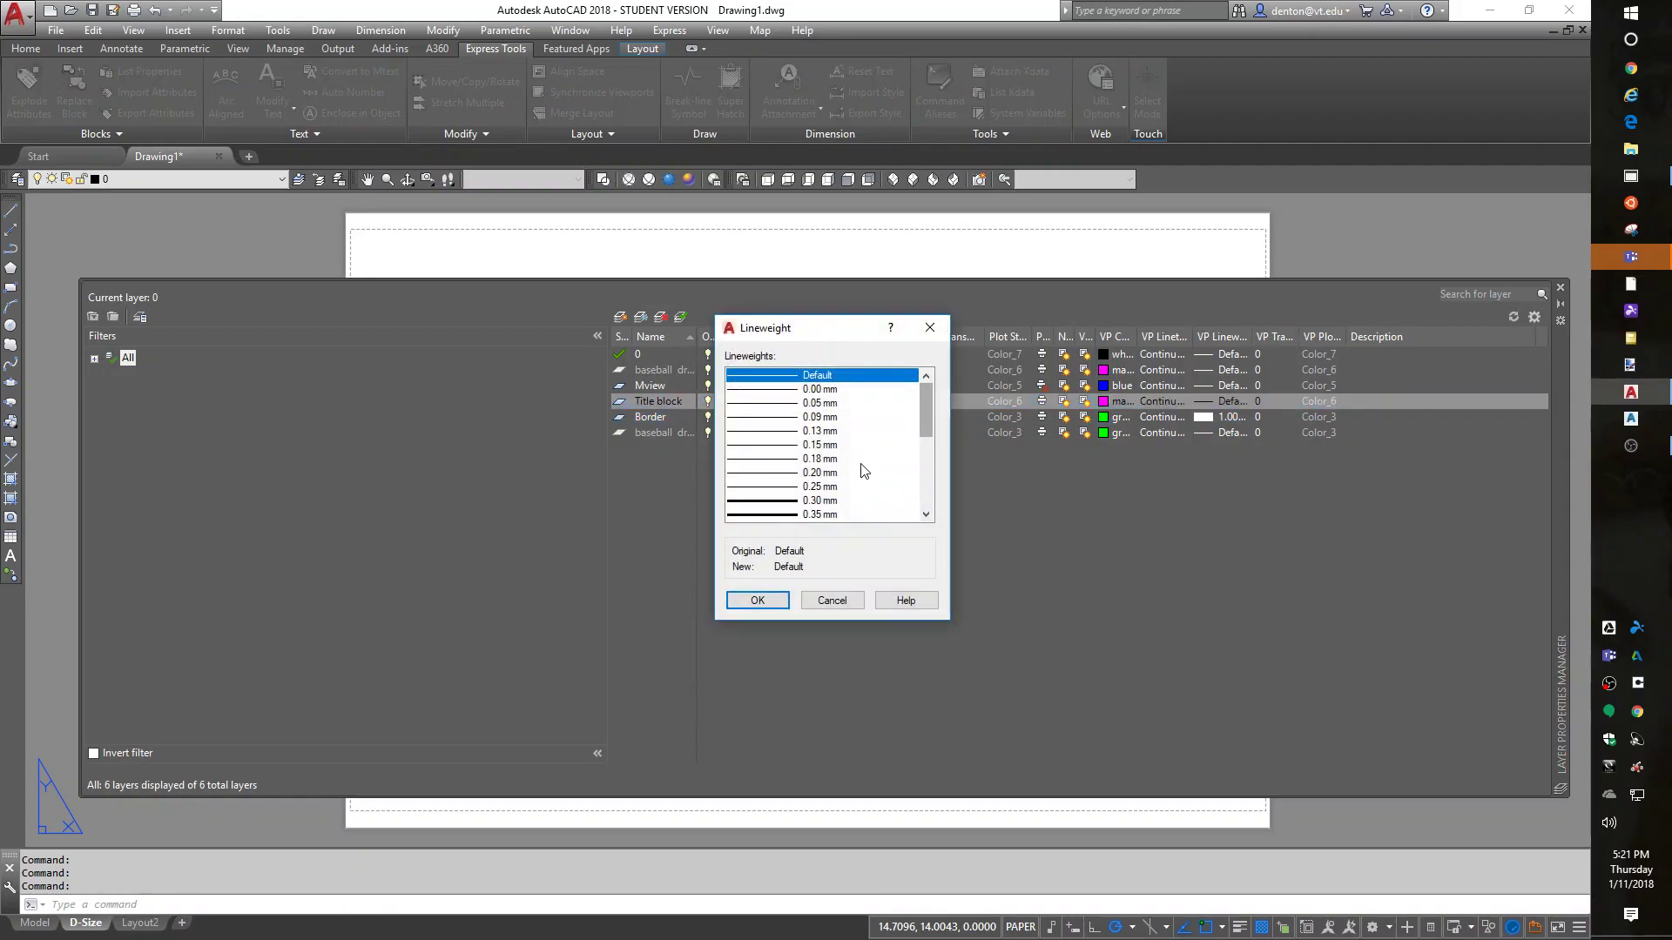
left_click(789, 515)
left_click(758, 601)
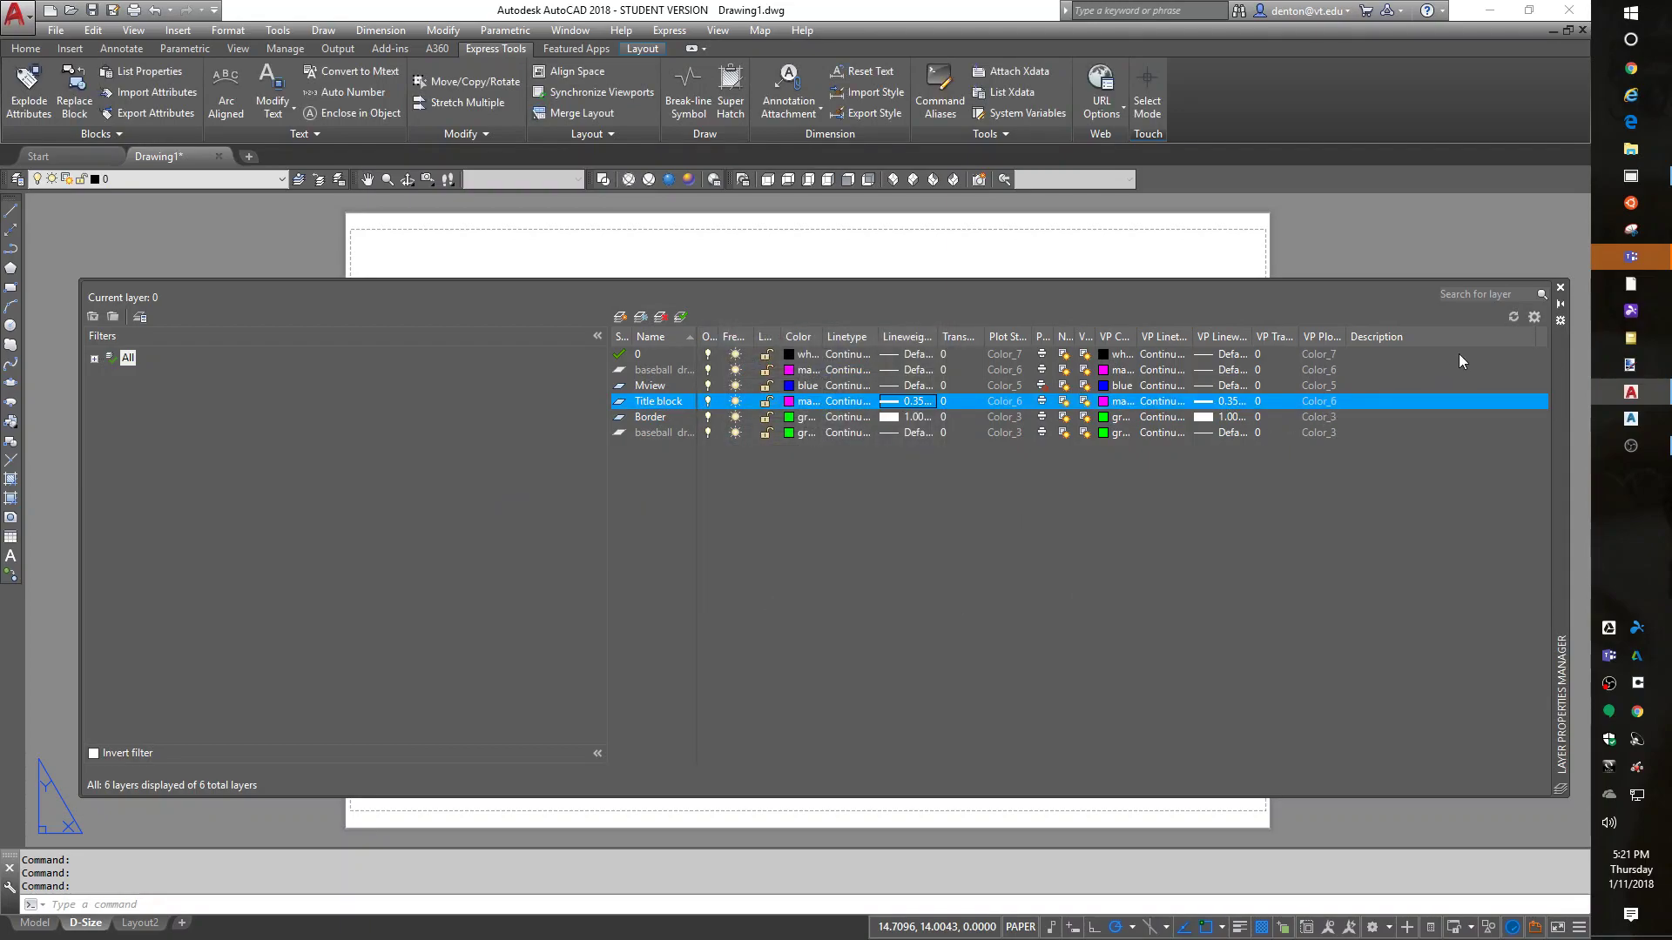
left_click(1561, 287)
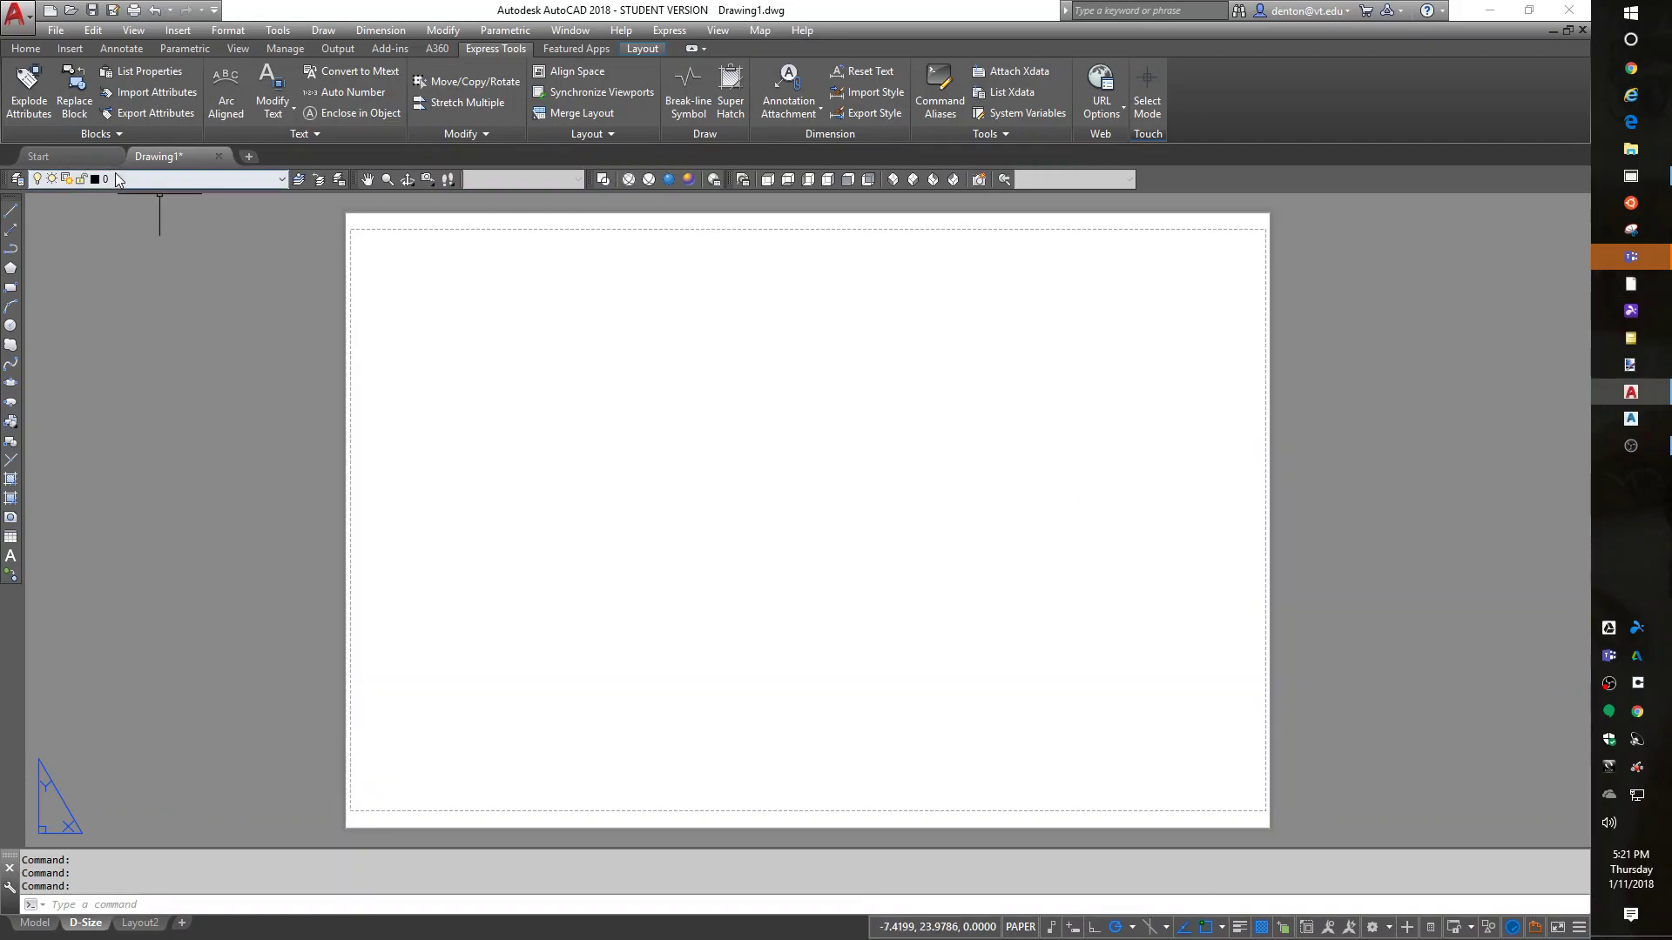
- Make Border the current layer and draw a rectangle just inside the dashed printable area of the D-Size sheet
left_click(175, 179)
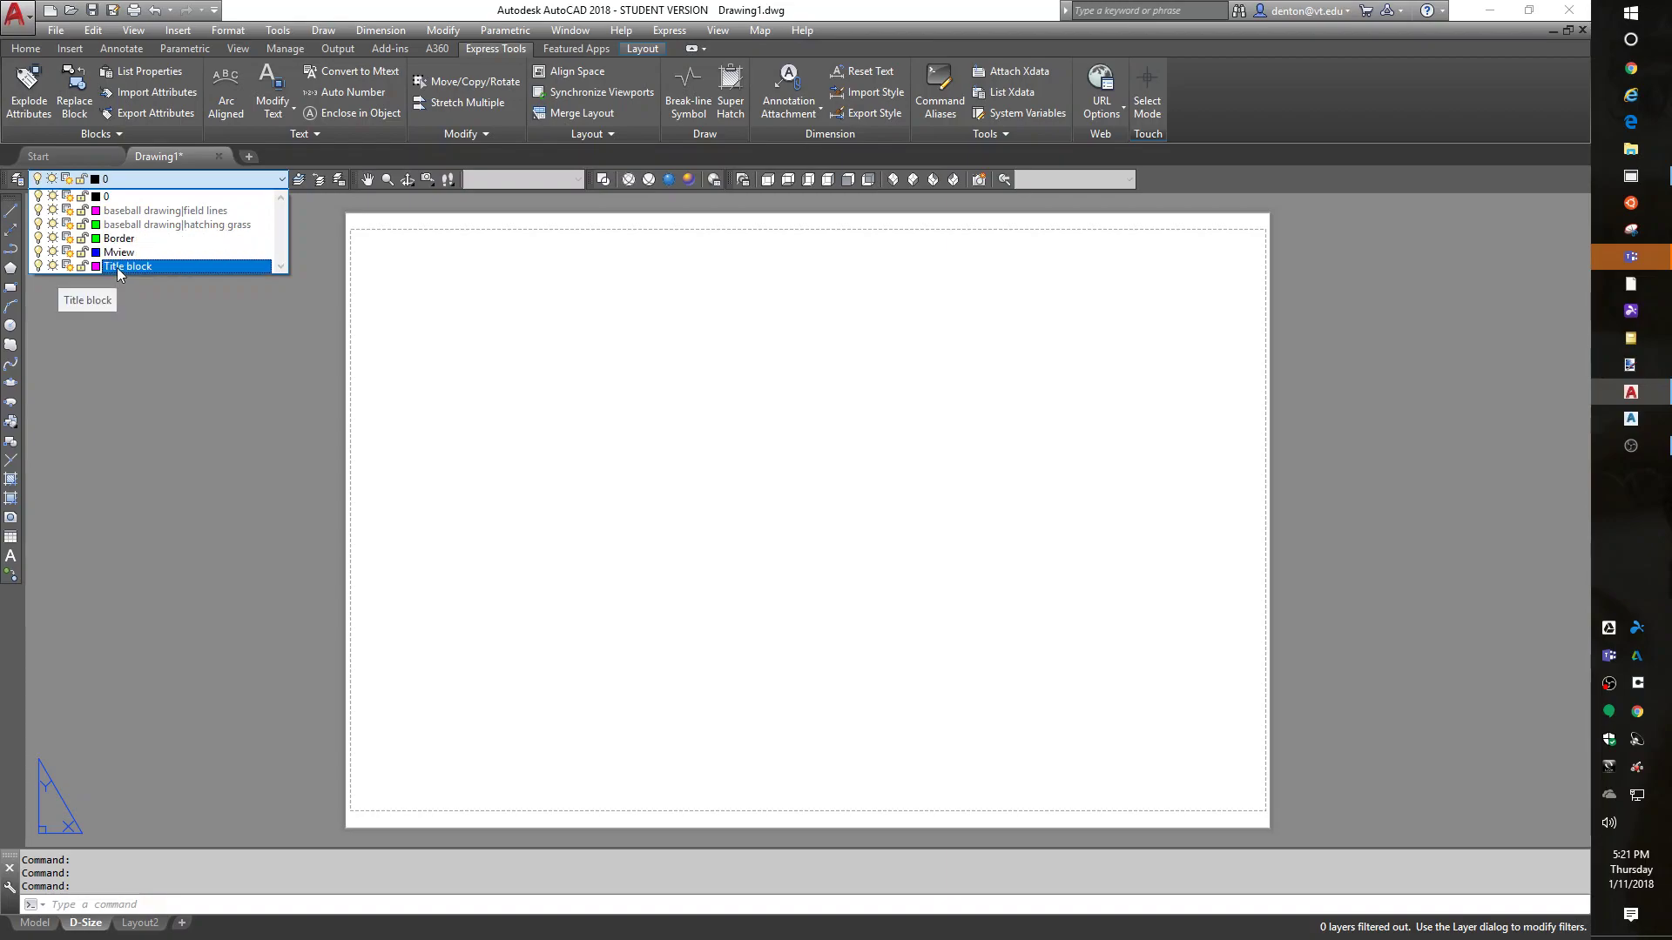
left_click(119, 238)
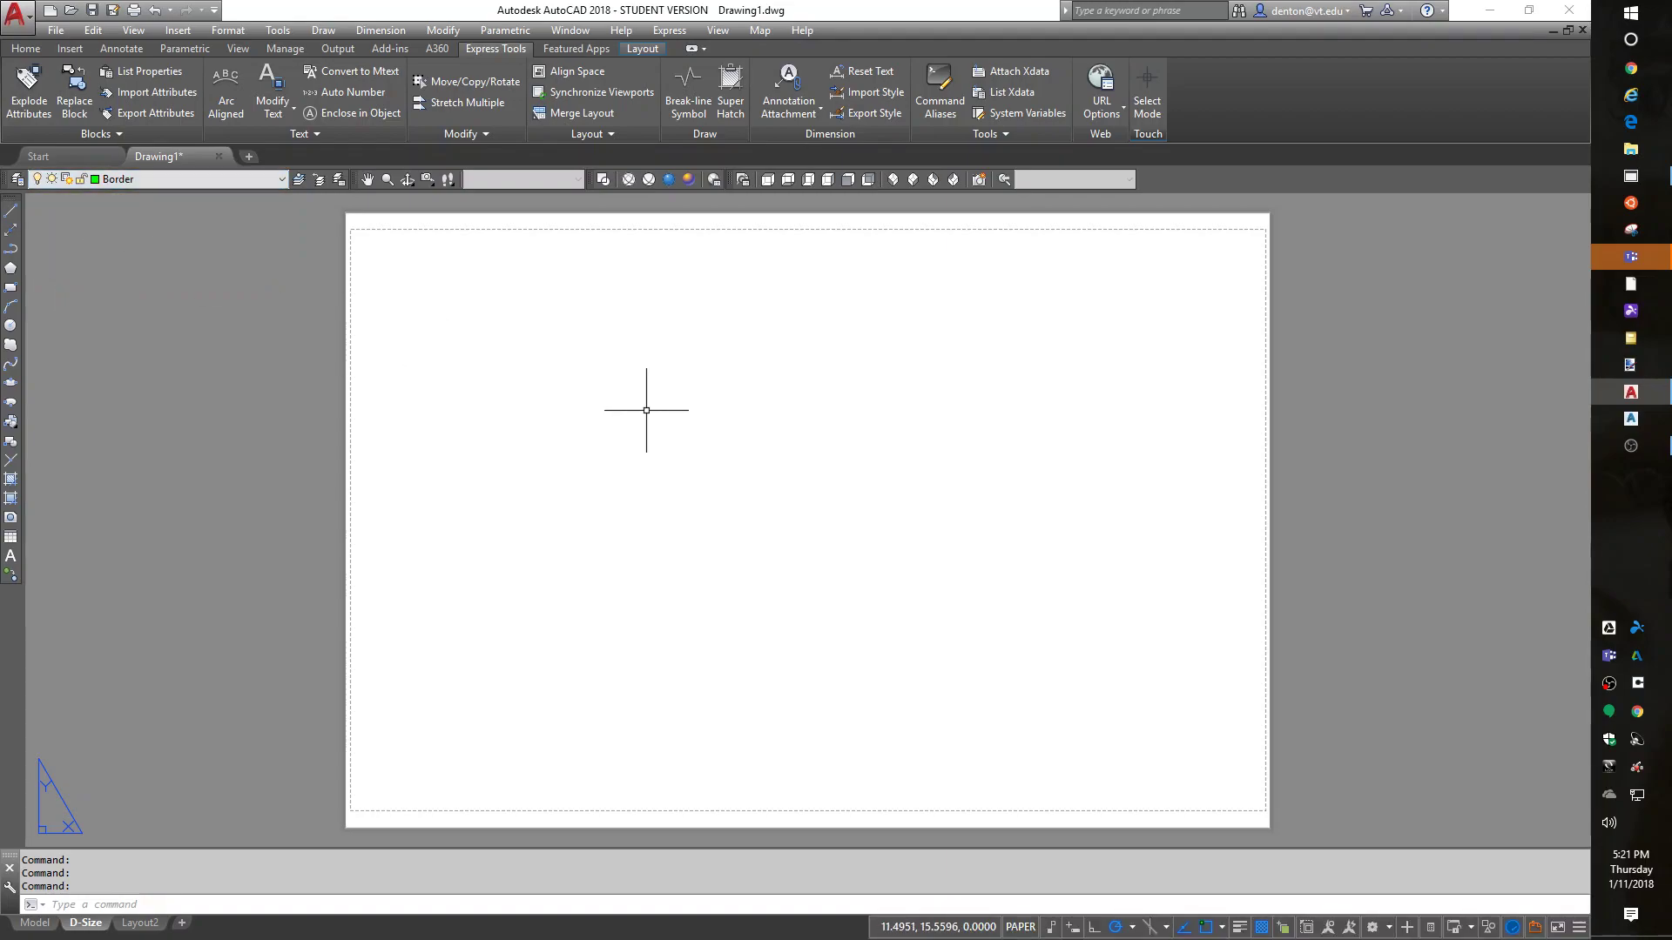
type("rec")
key("Return")
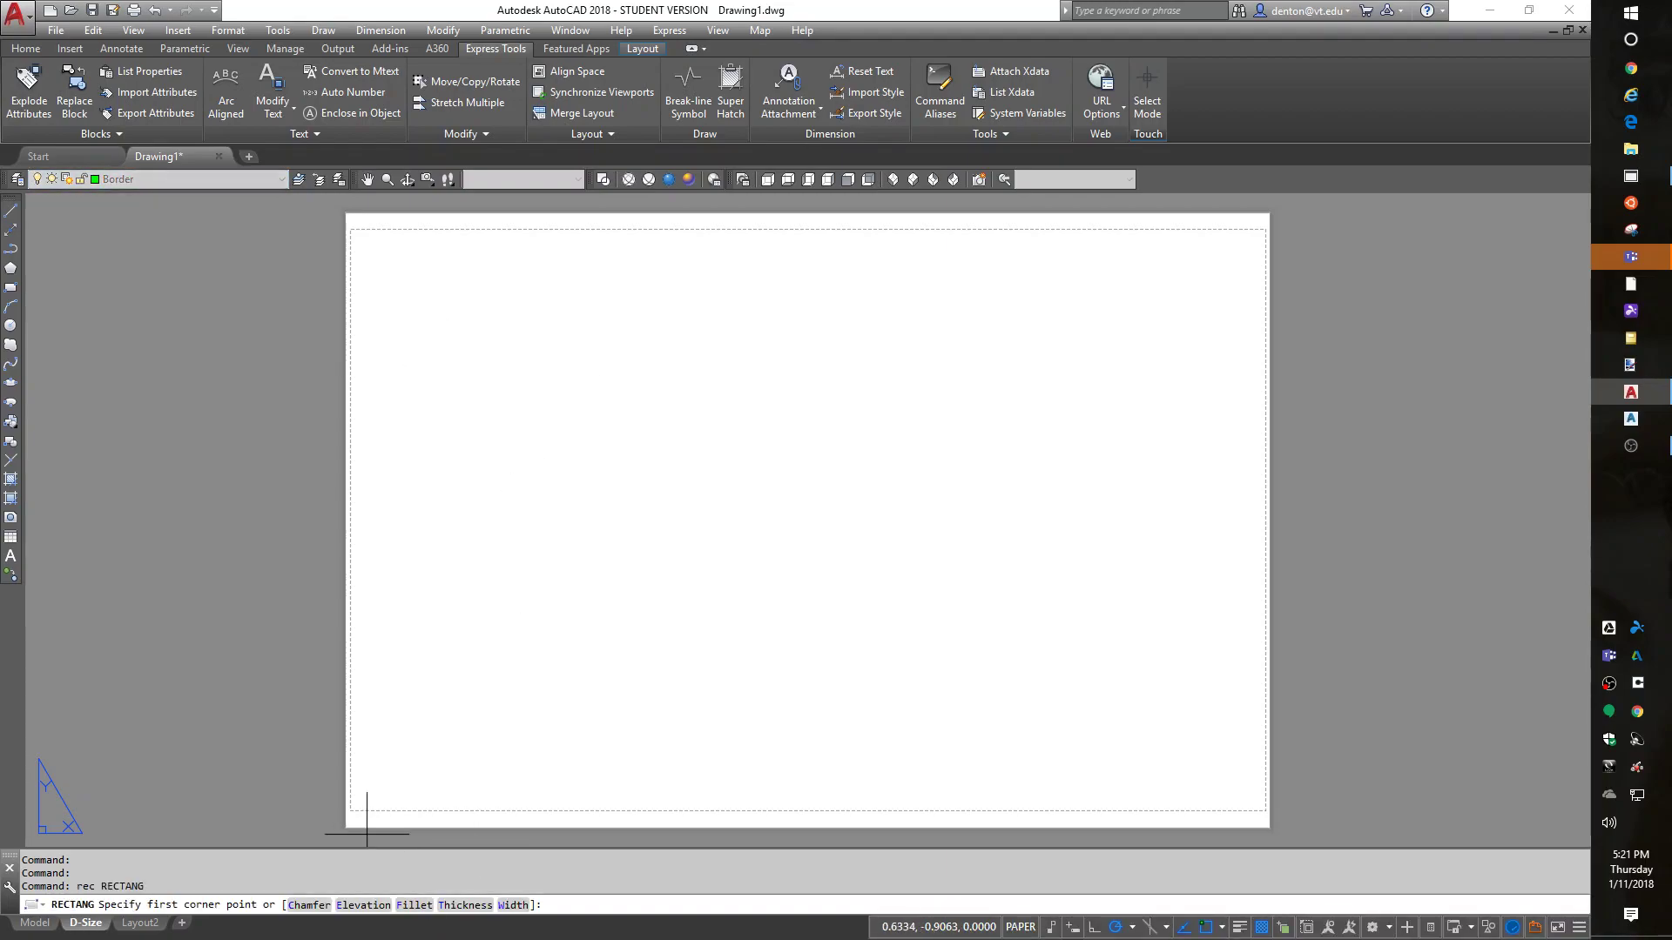
left_click(355, 807)
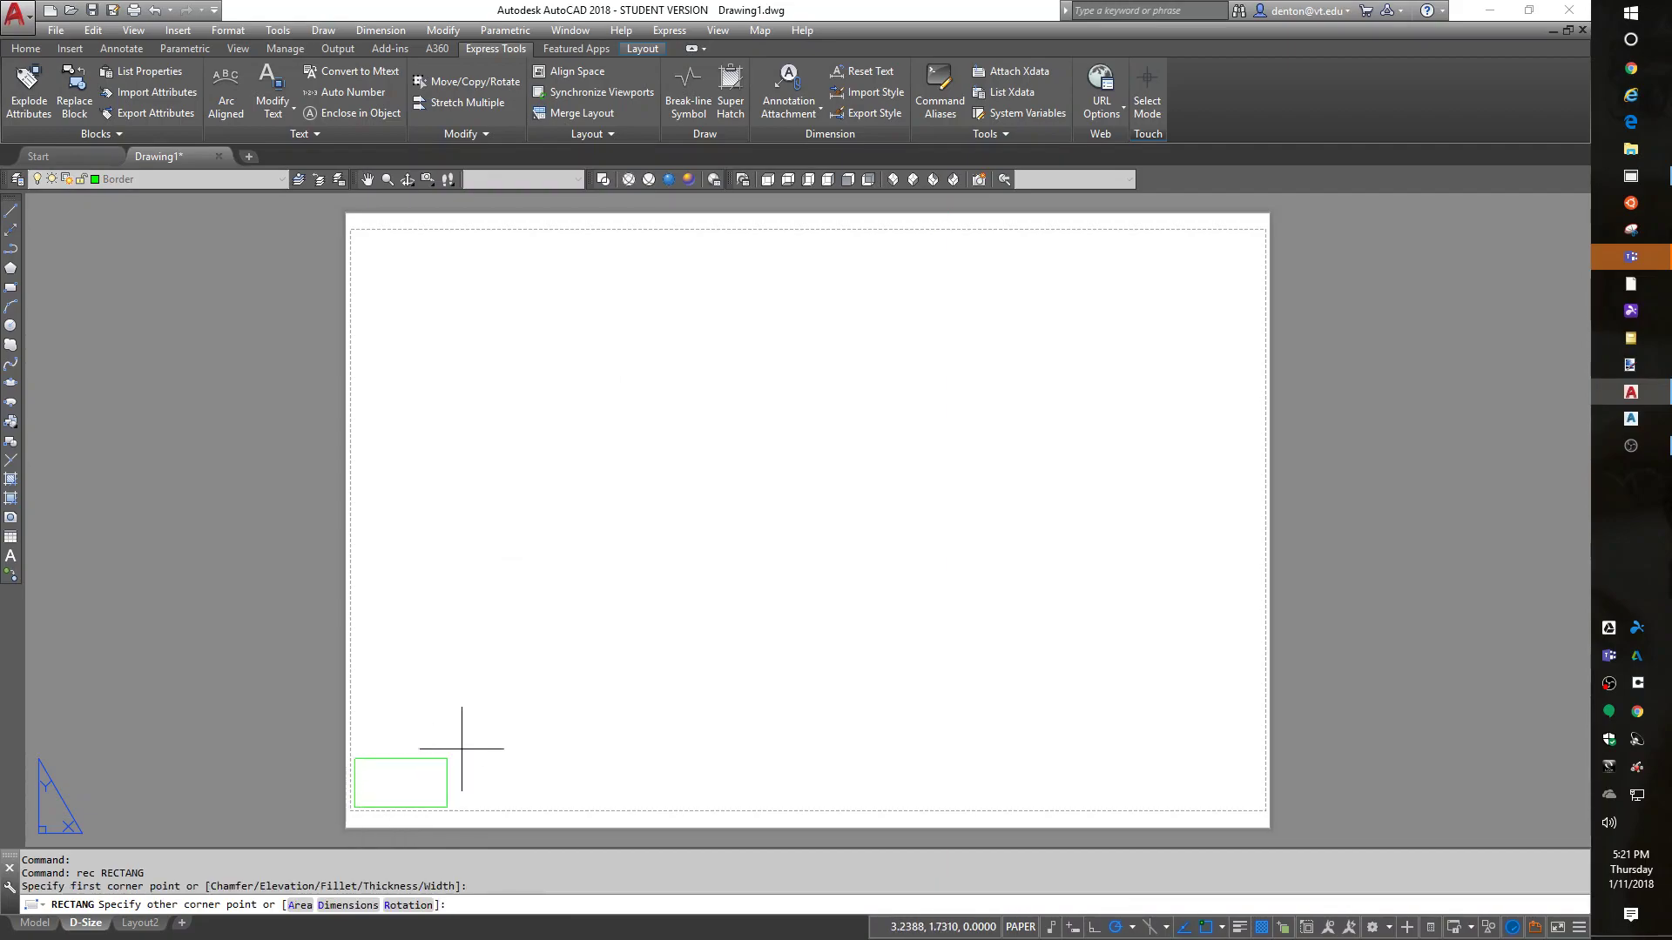
left_click(1257, 234)
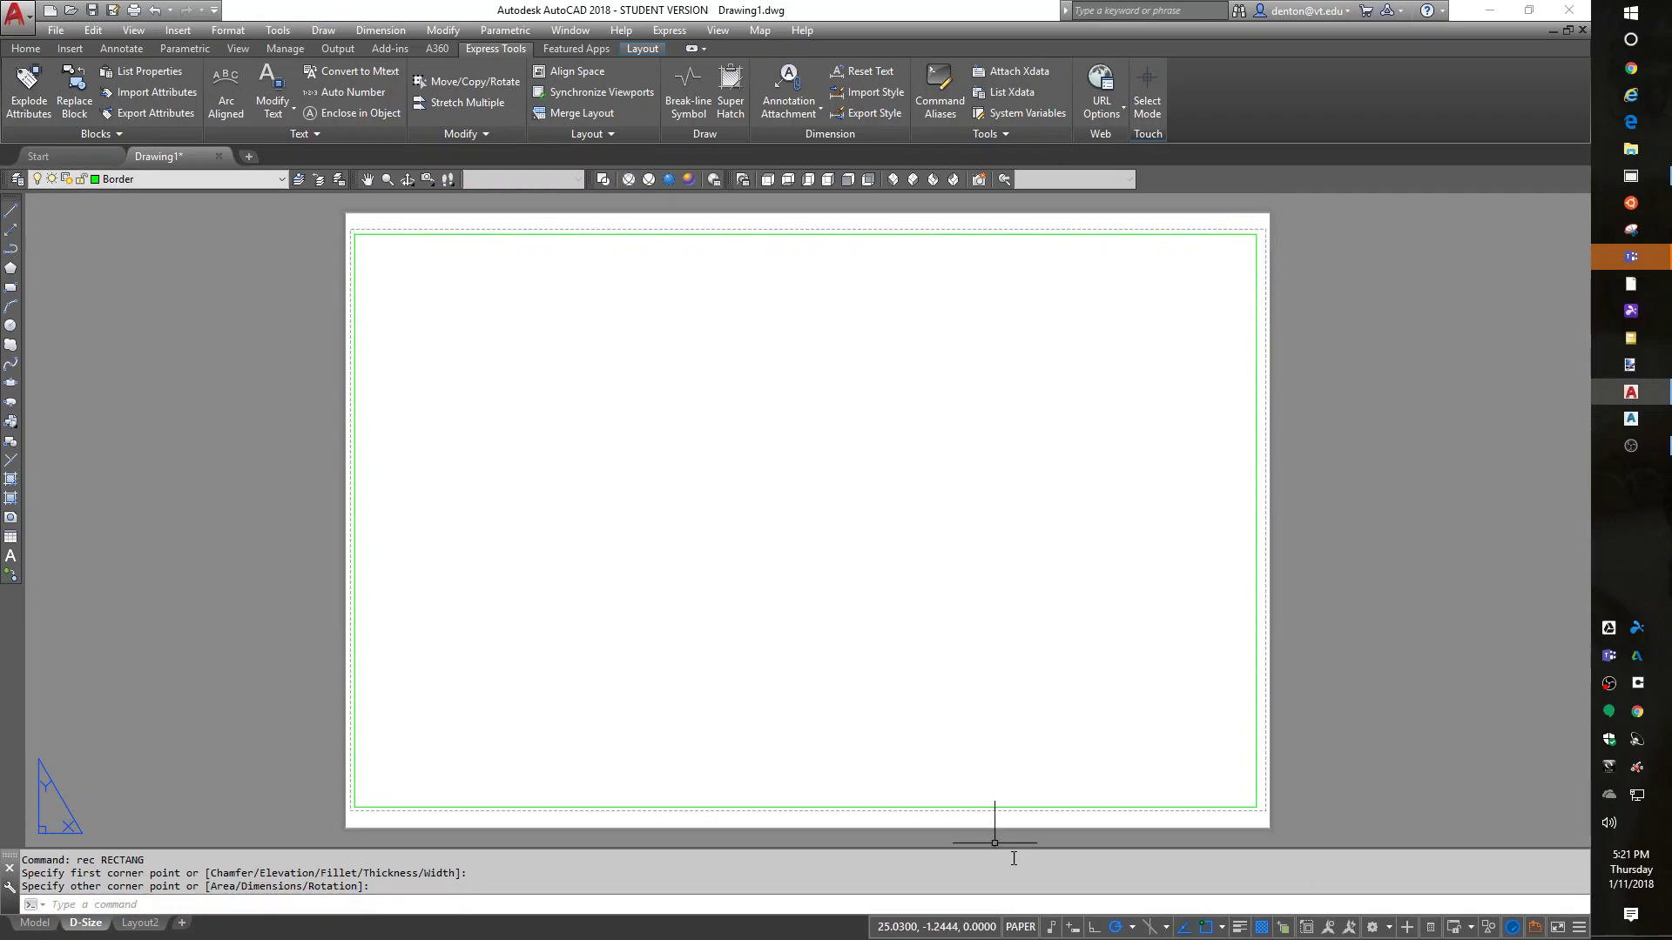
- Turn on lineweight display to examine the border's thickness at the sheet's lower-right corner, and turn it off again
left_click(1240, 930)
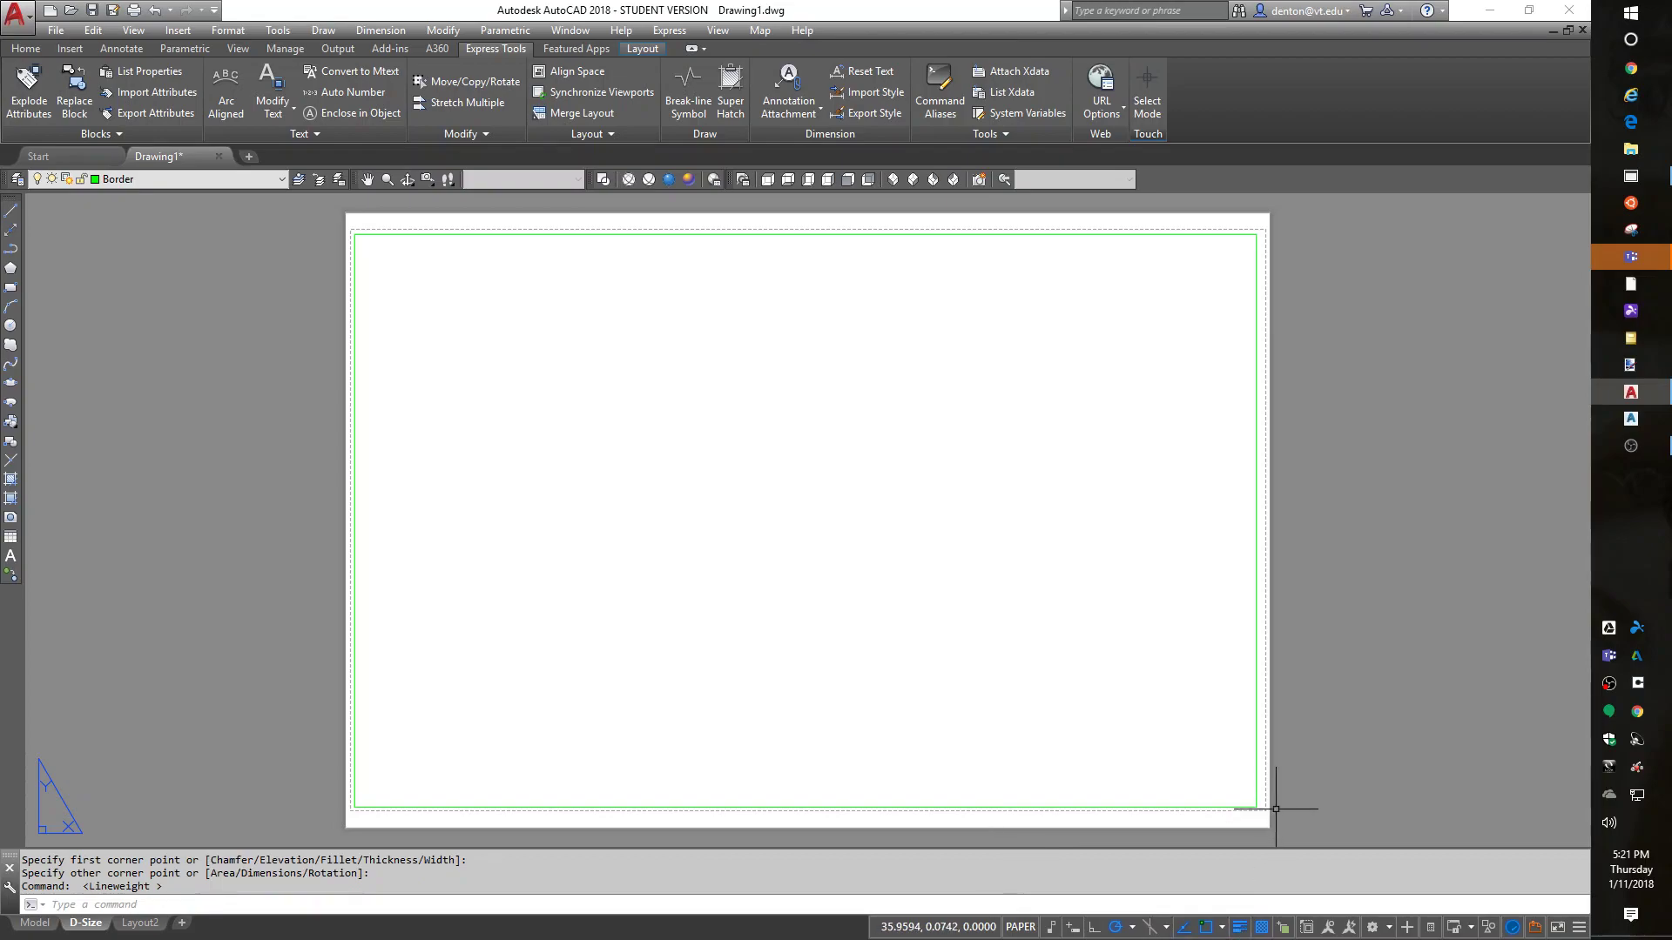
scroll(1269, 802, "up", 7)
middle_click_drag(1172, 788, 1269, 578)
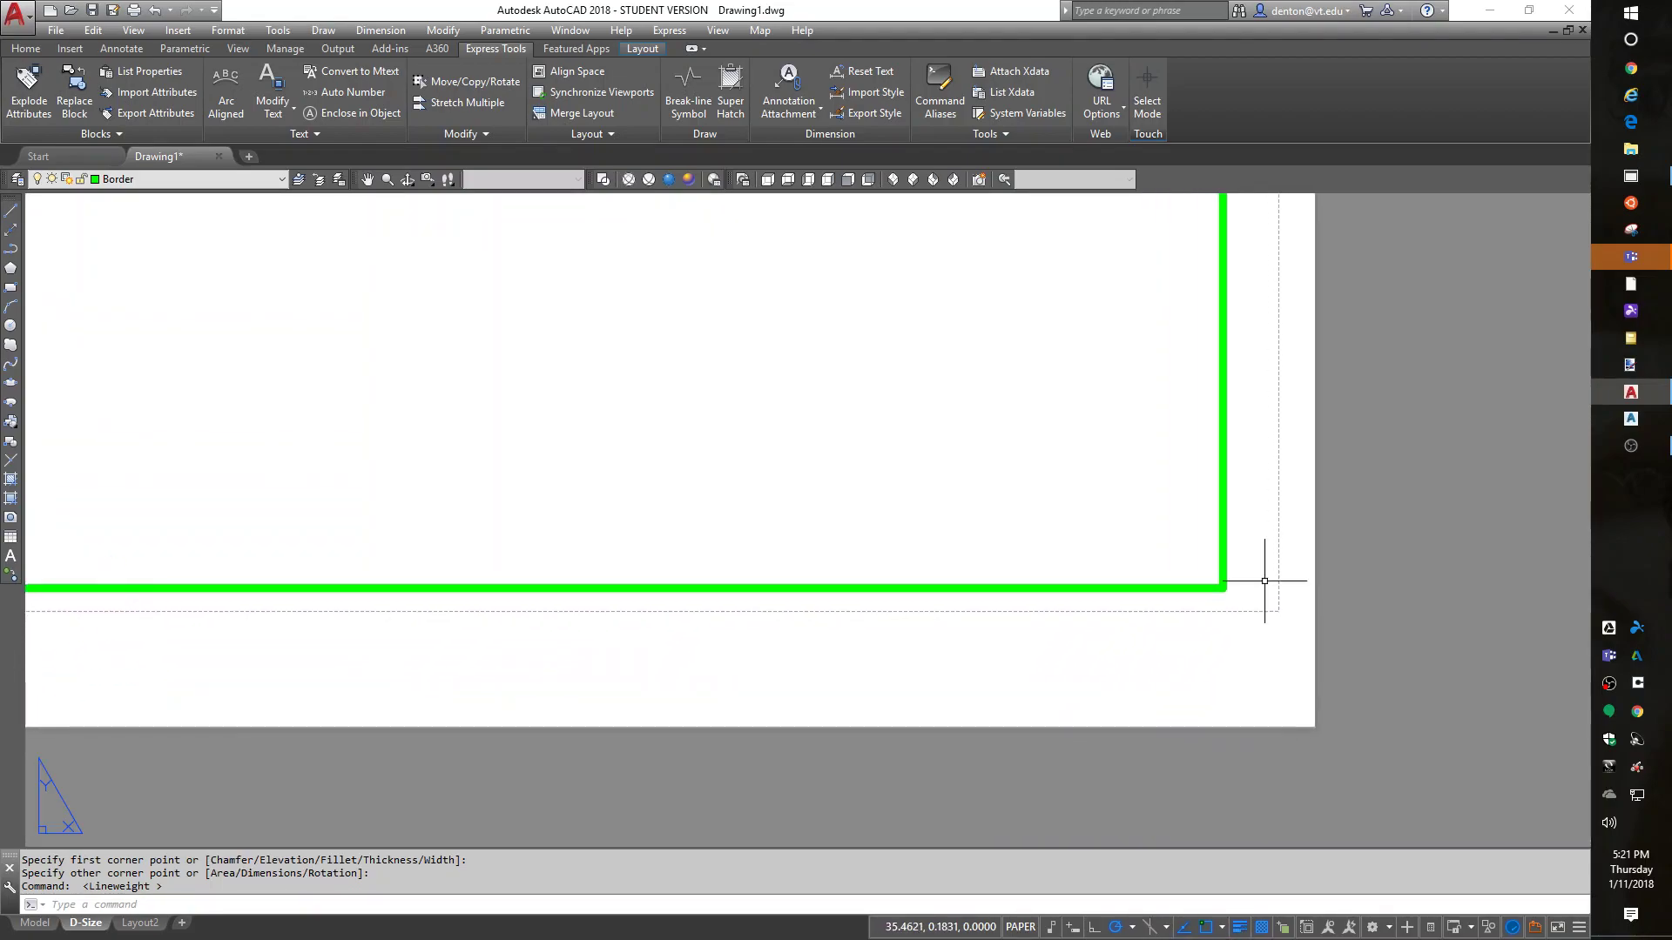
scroll(1079, 653, "down", 4)
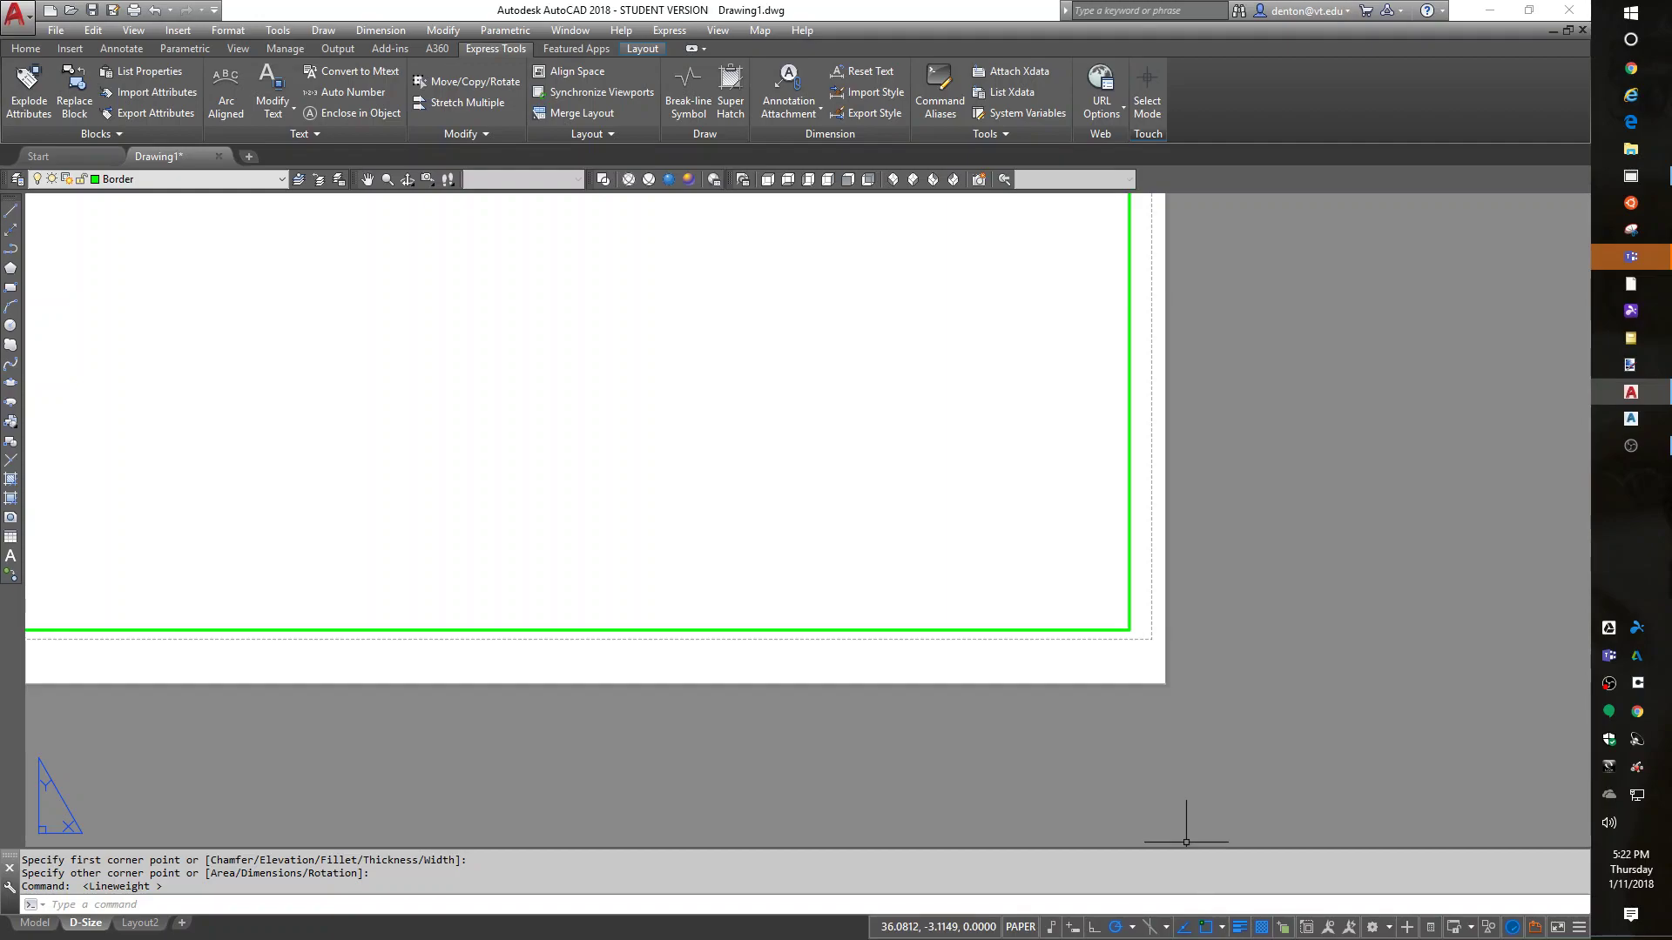
left_click(1240, 930)
- Make Title block the current layer and insert Title block.dwg from VT Cadd Tools just inside the border's lower-right corner
middle_click_drag(978, 541, 1273, 702)
left_click(243, 180)
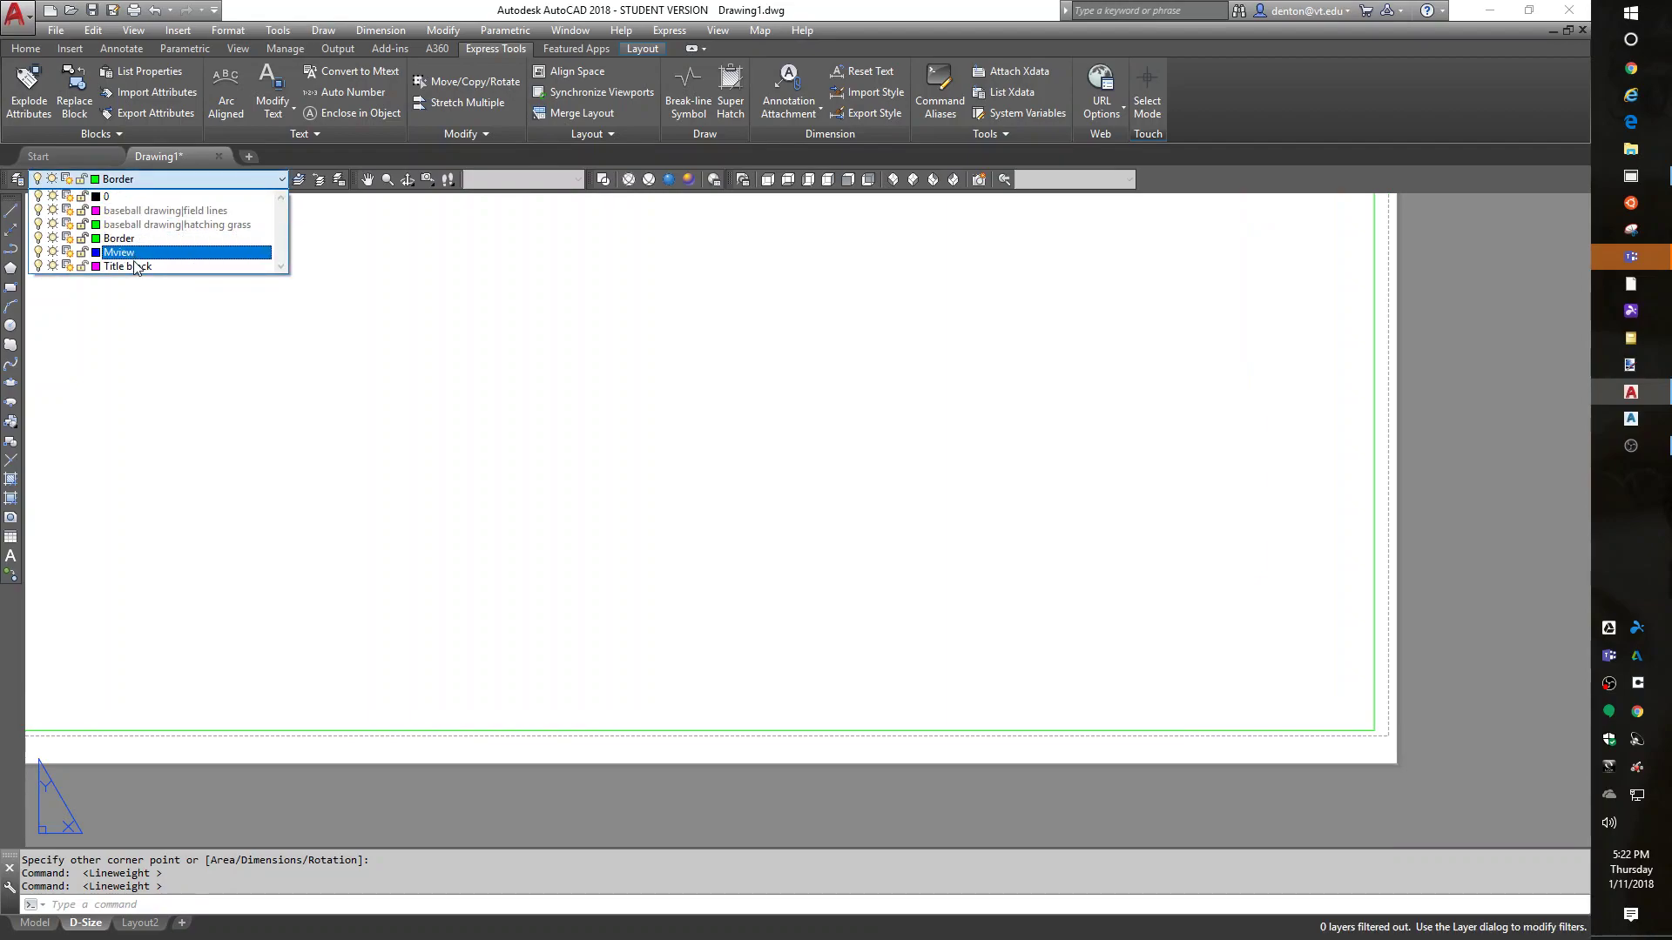
left_click(131, 266)
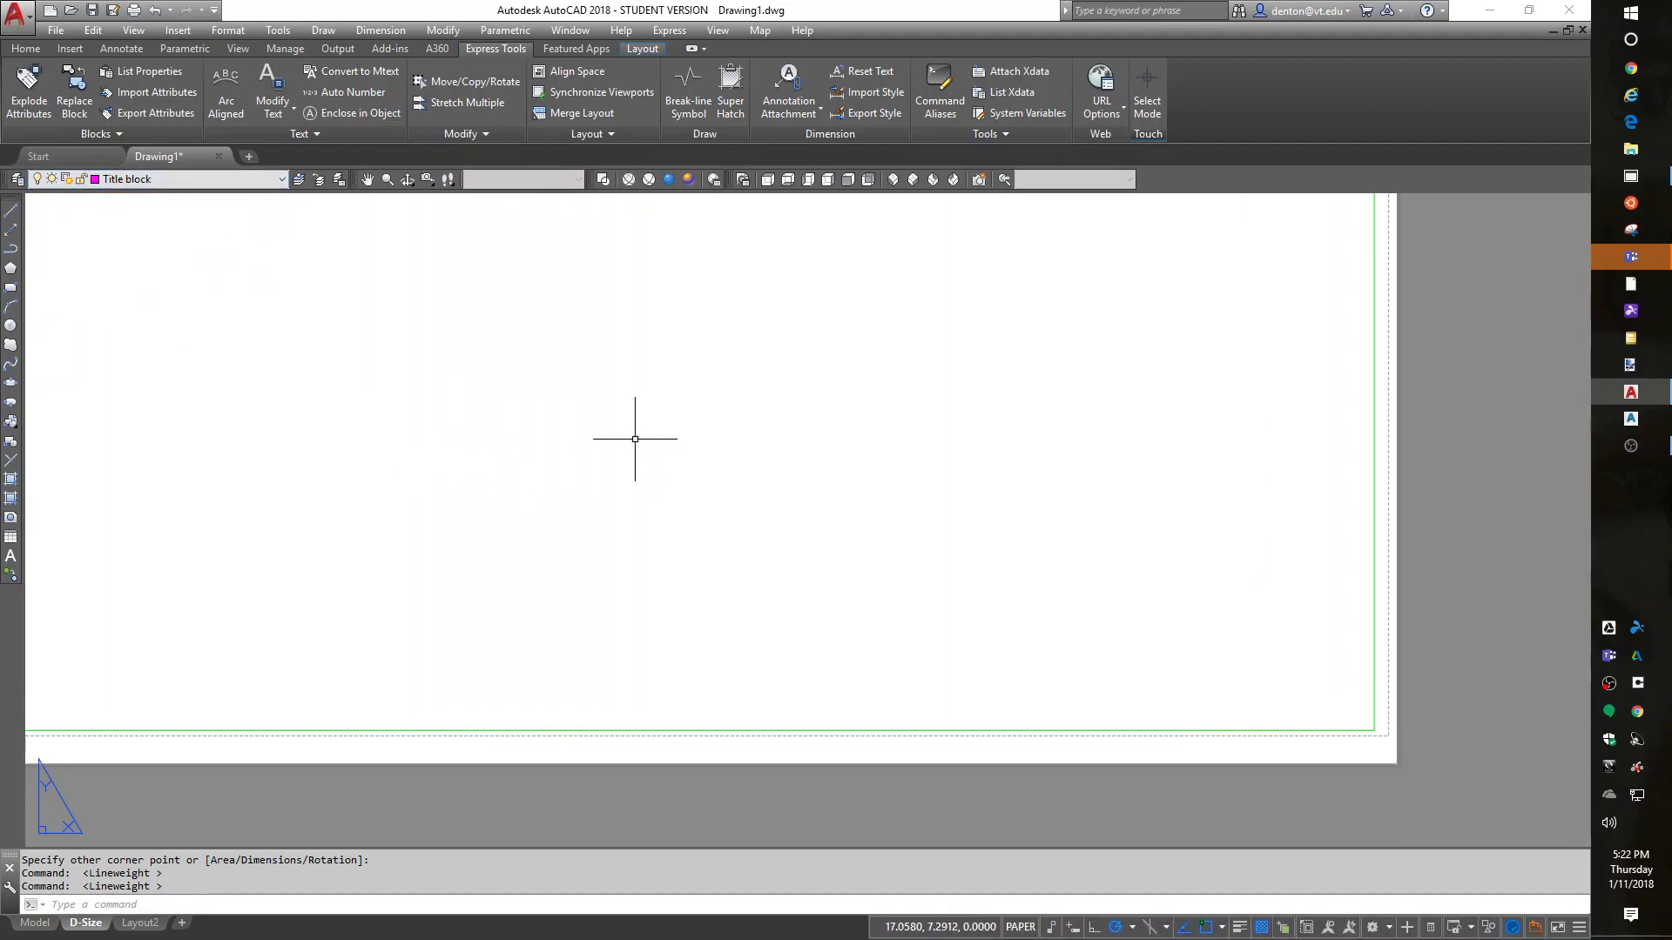
type("i")
key("Return")
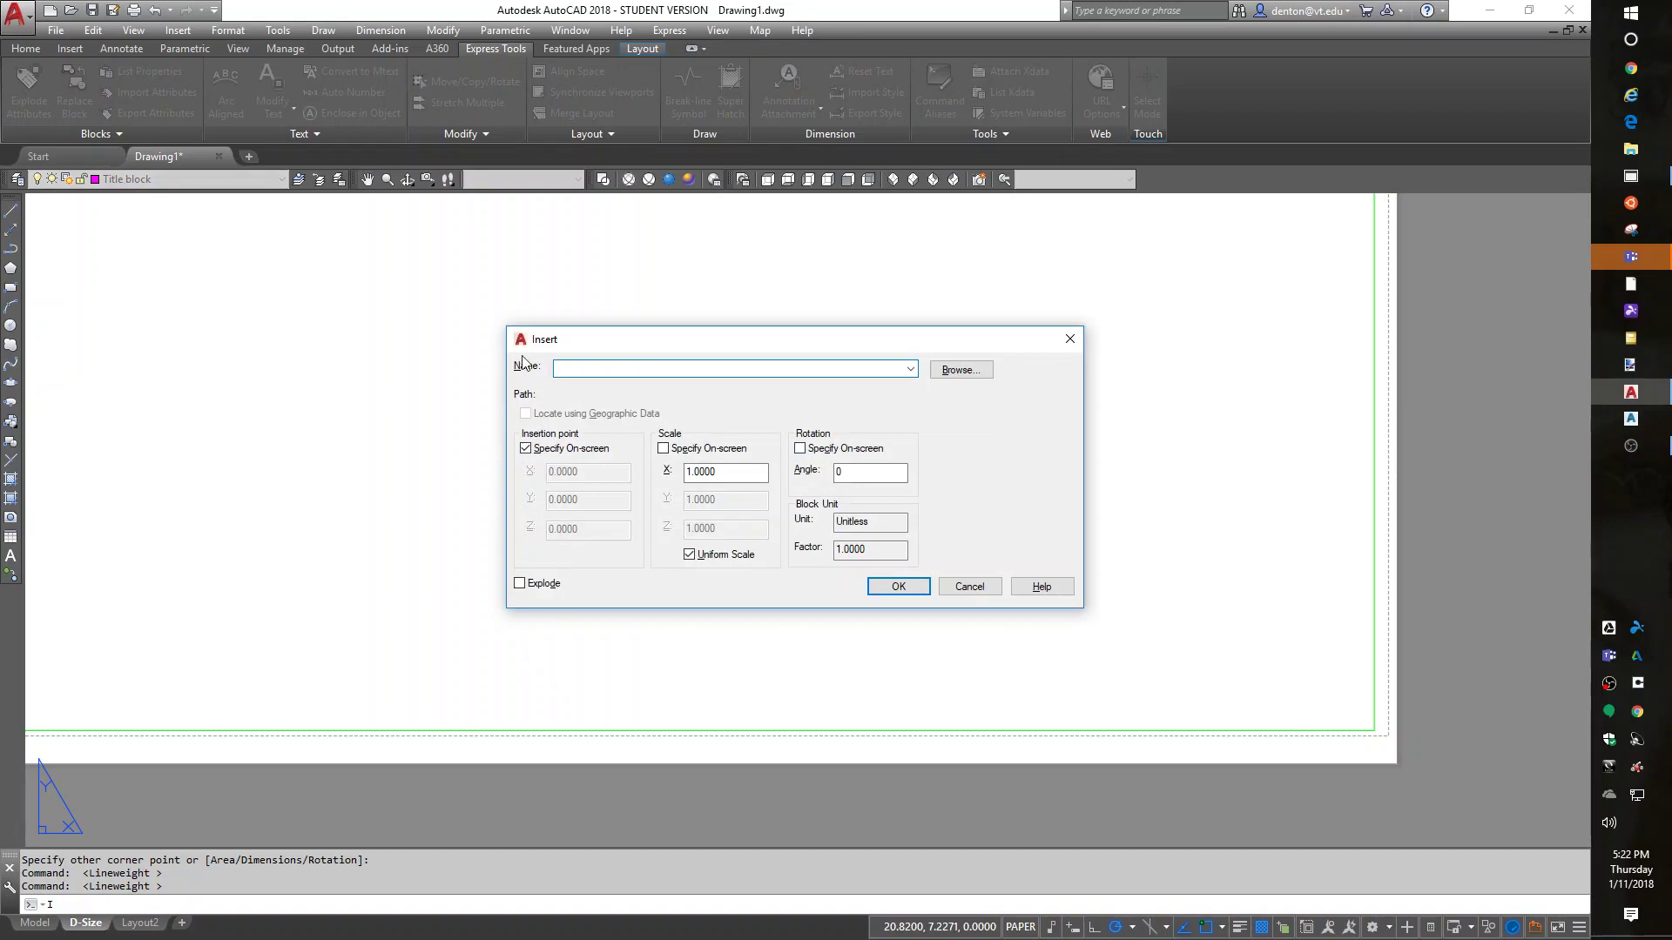
left_click(958, 370)
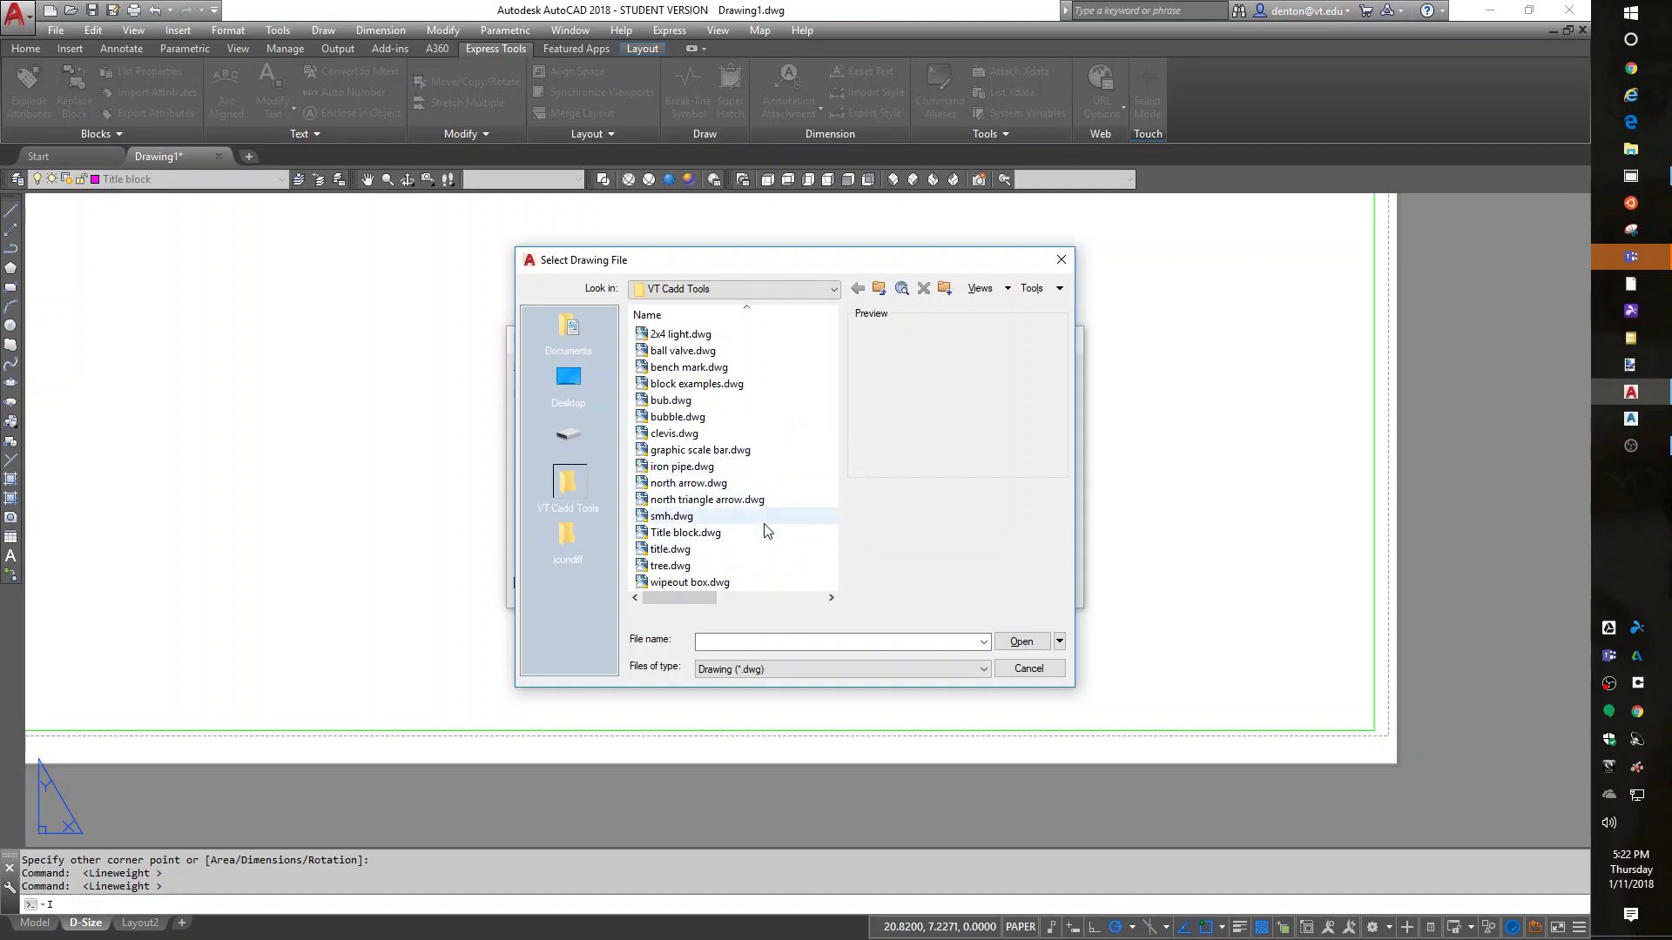
left_click(708, 533)
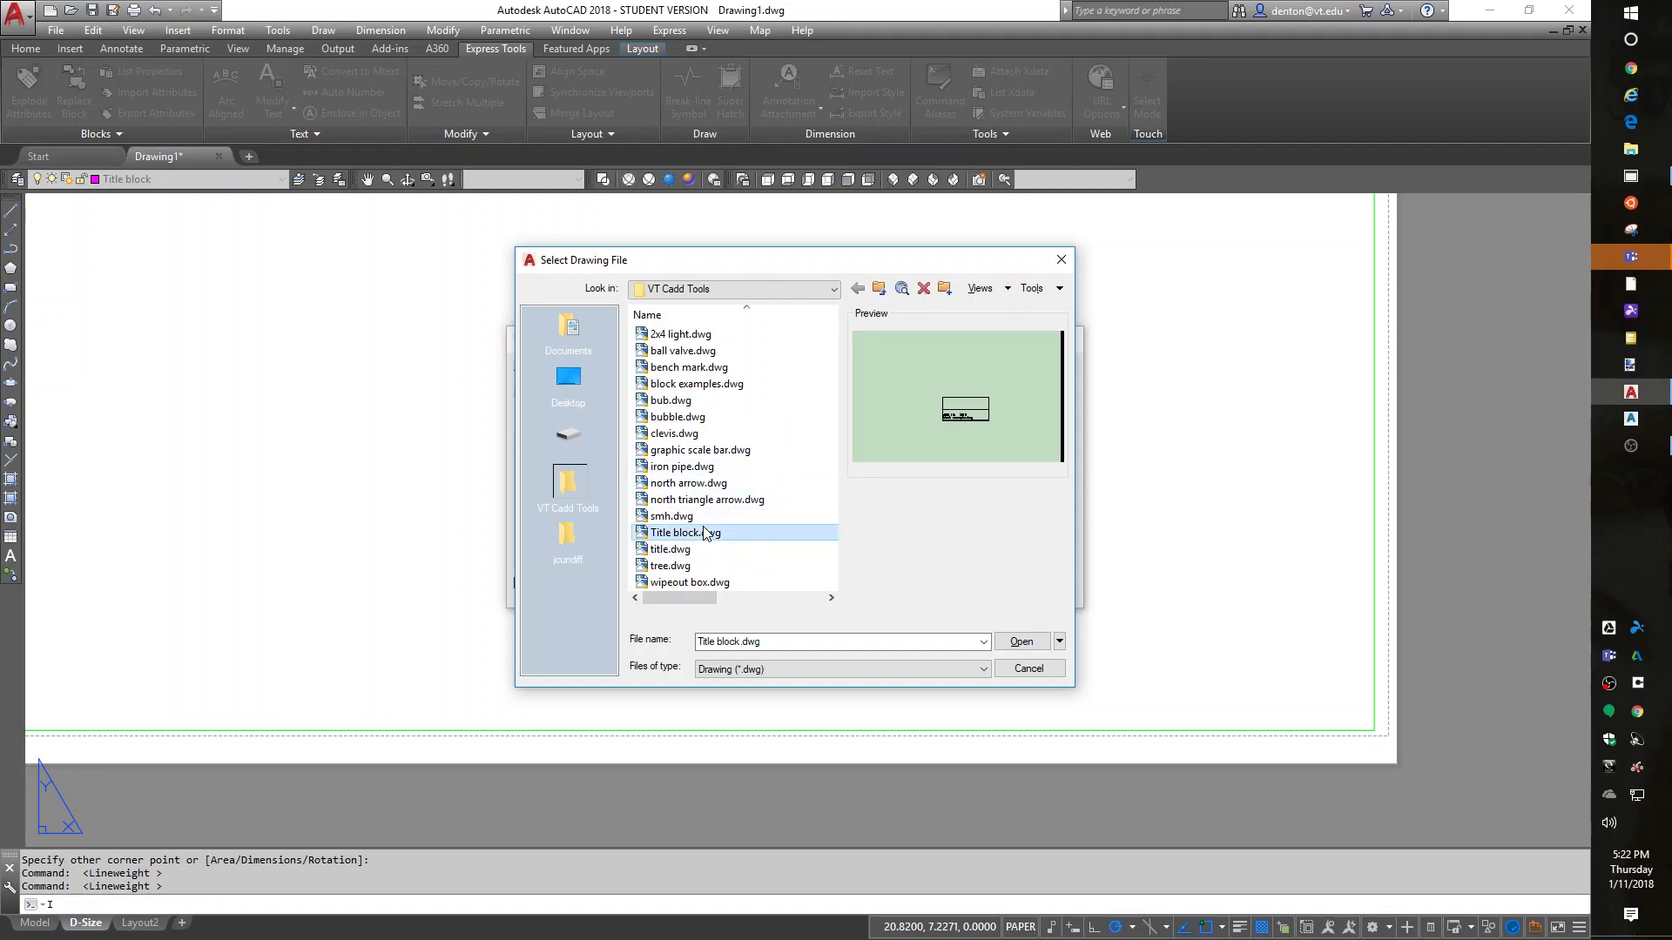
left_click(1045, 644)
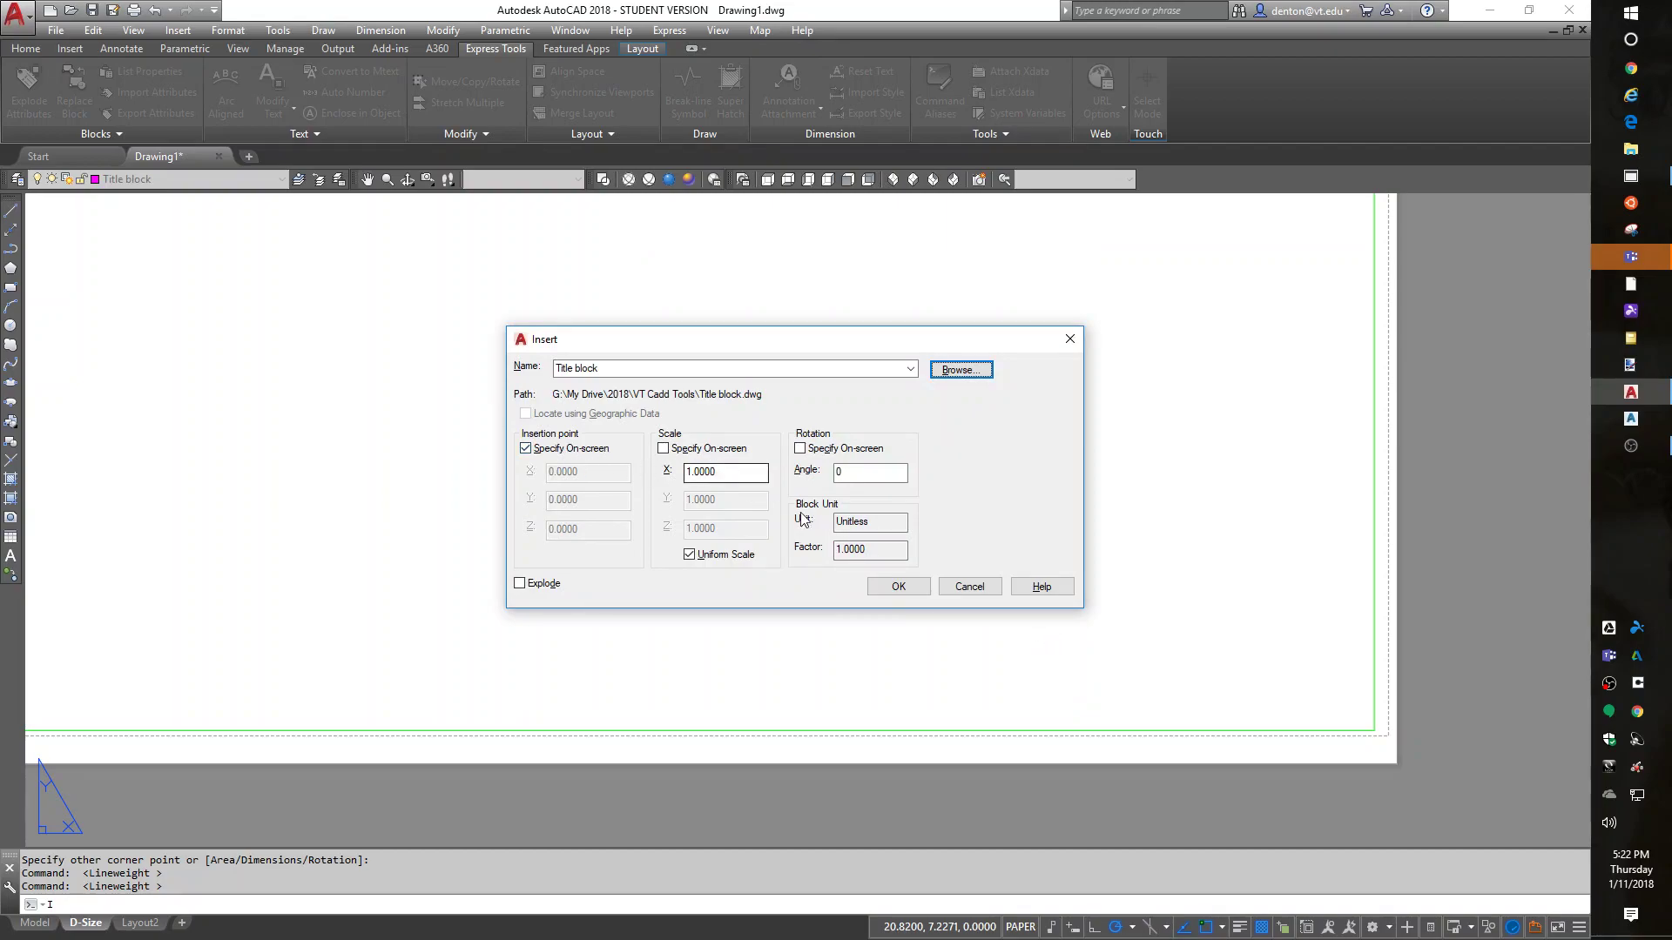
left_click(910, 588)
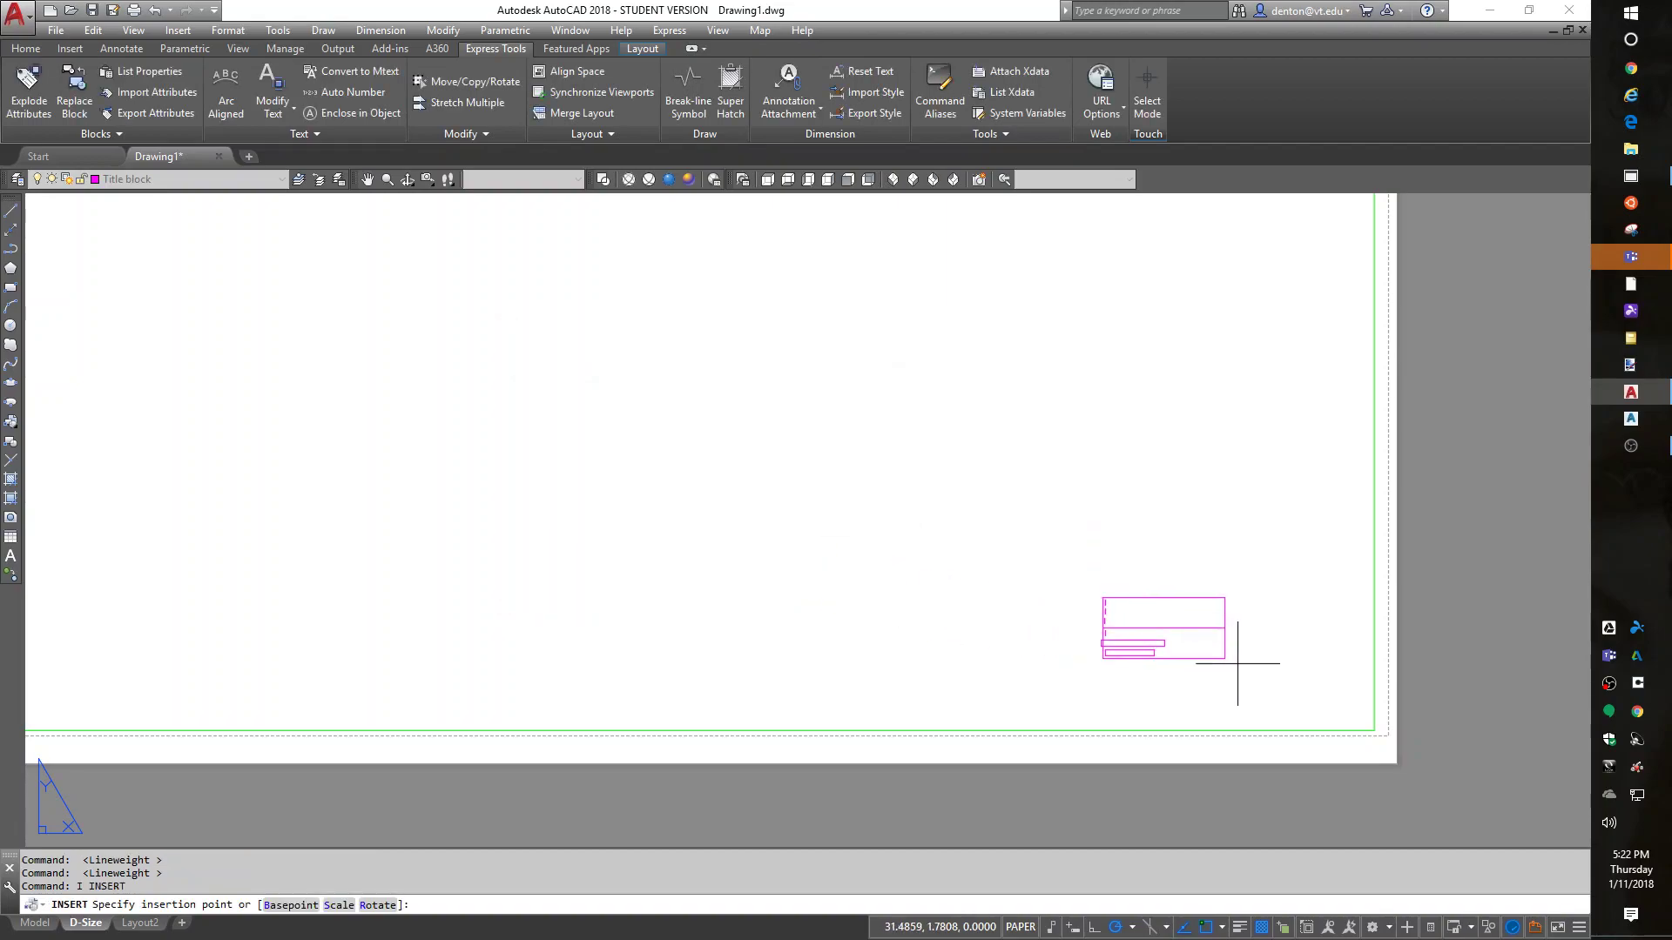
left_click(1356, 726)
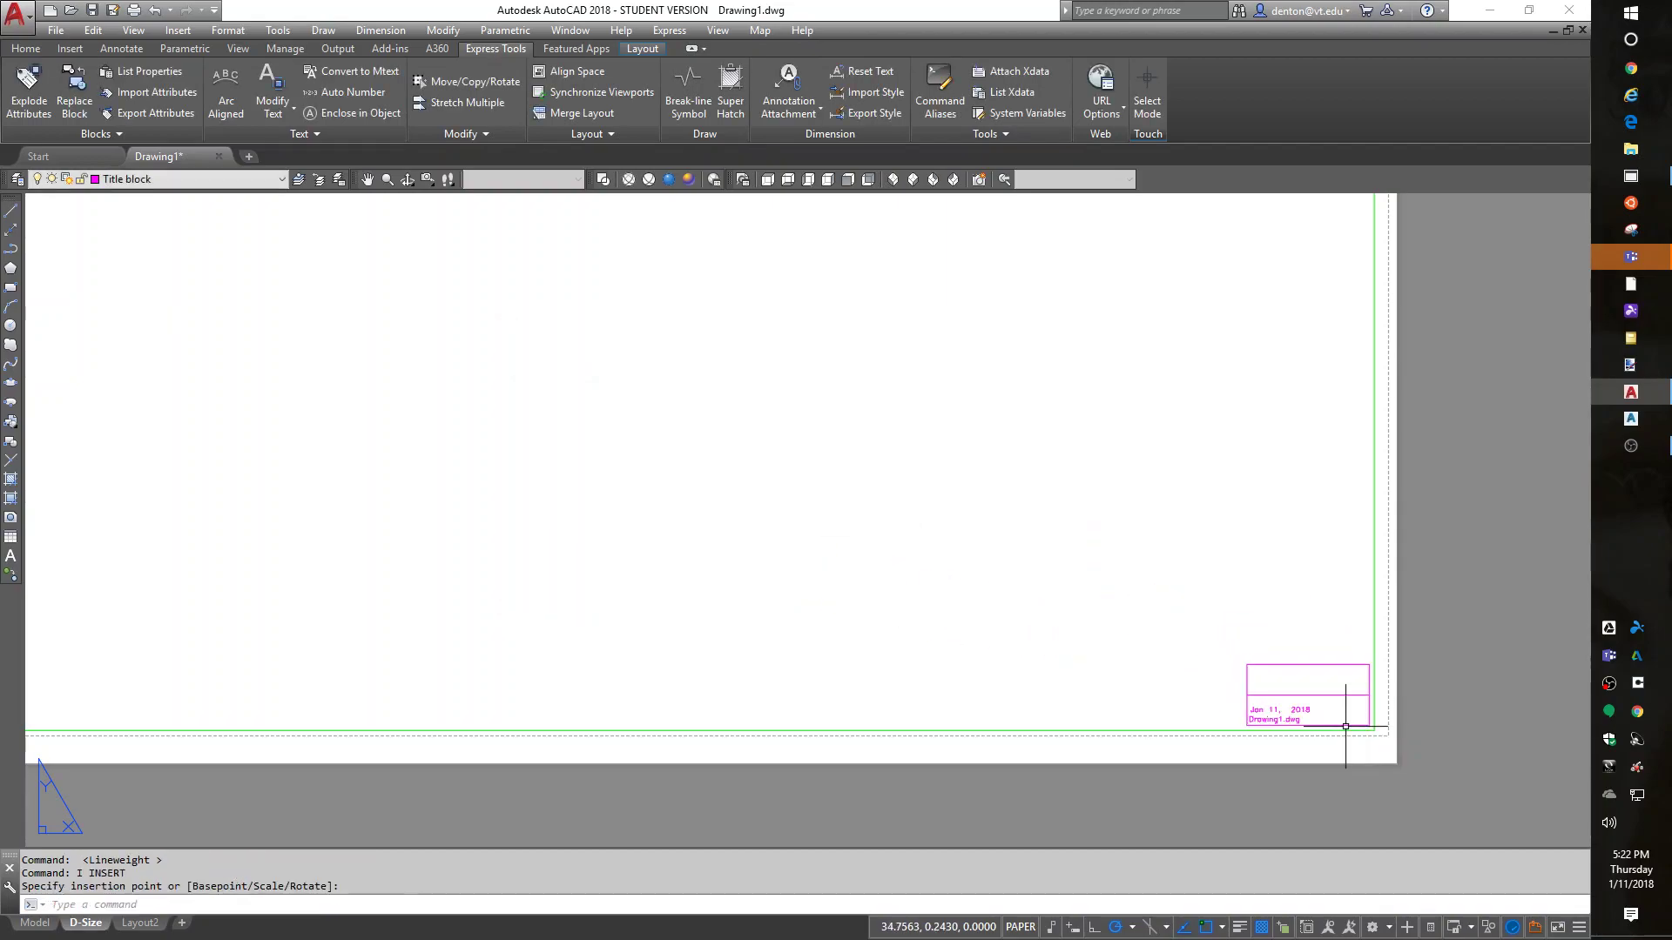
- Fill in the drawing properties with title Sample Paperspace, subject Paperspace, the author's full name and keywords Lesson #03
scroll(1307, 650, "up", 2)
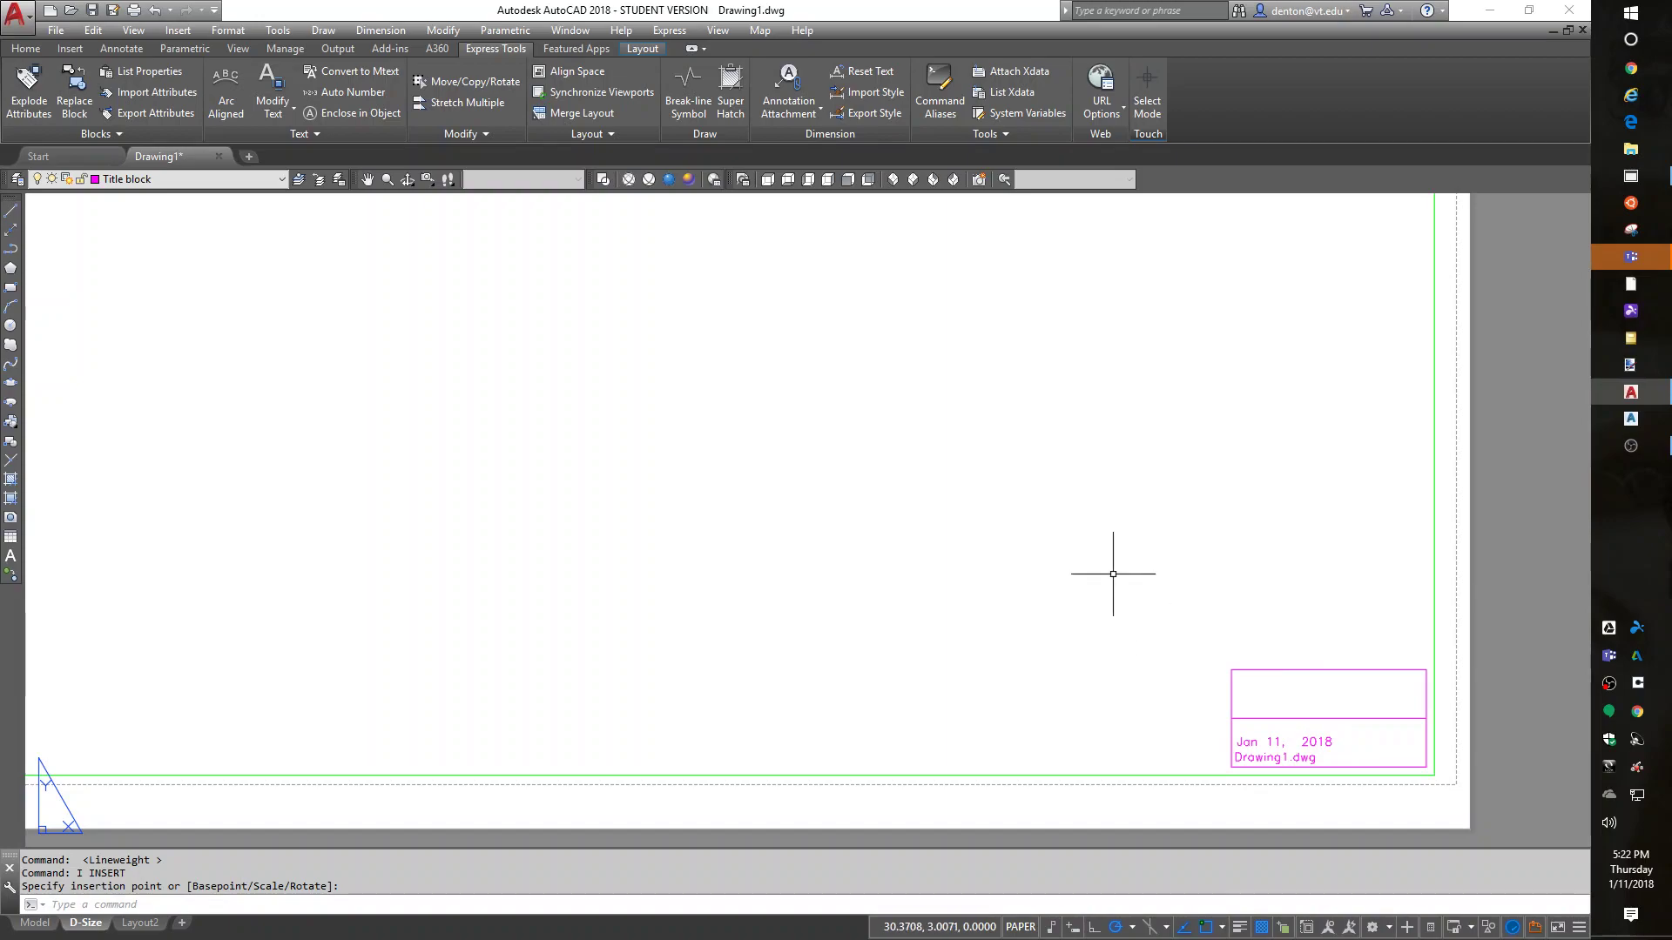
type("dwgprops")
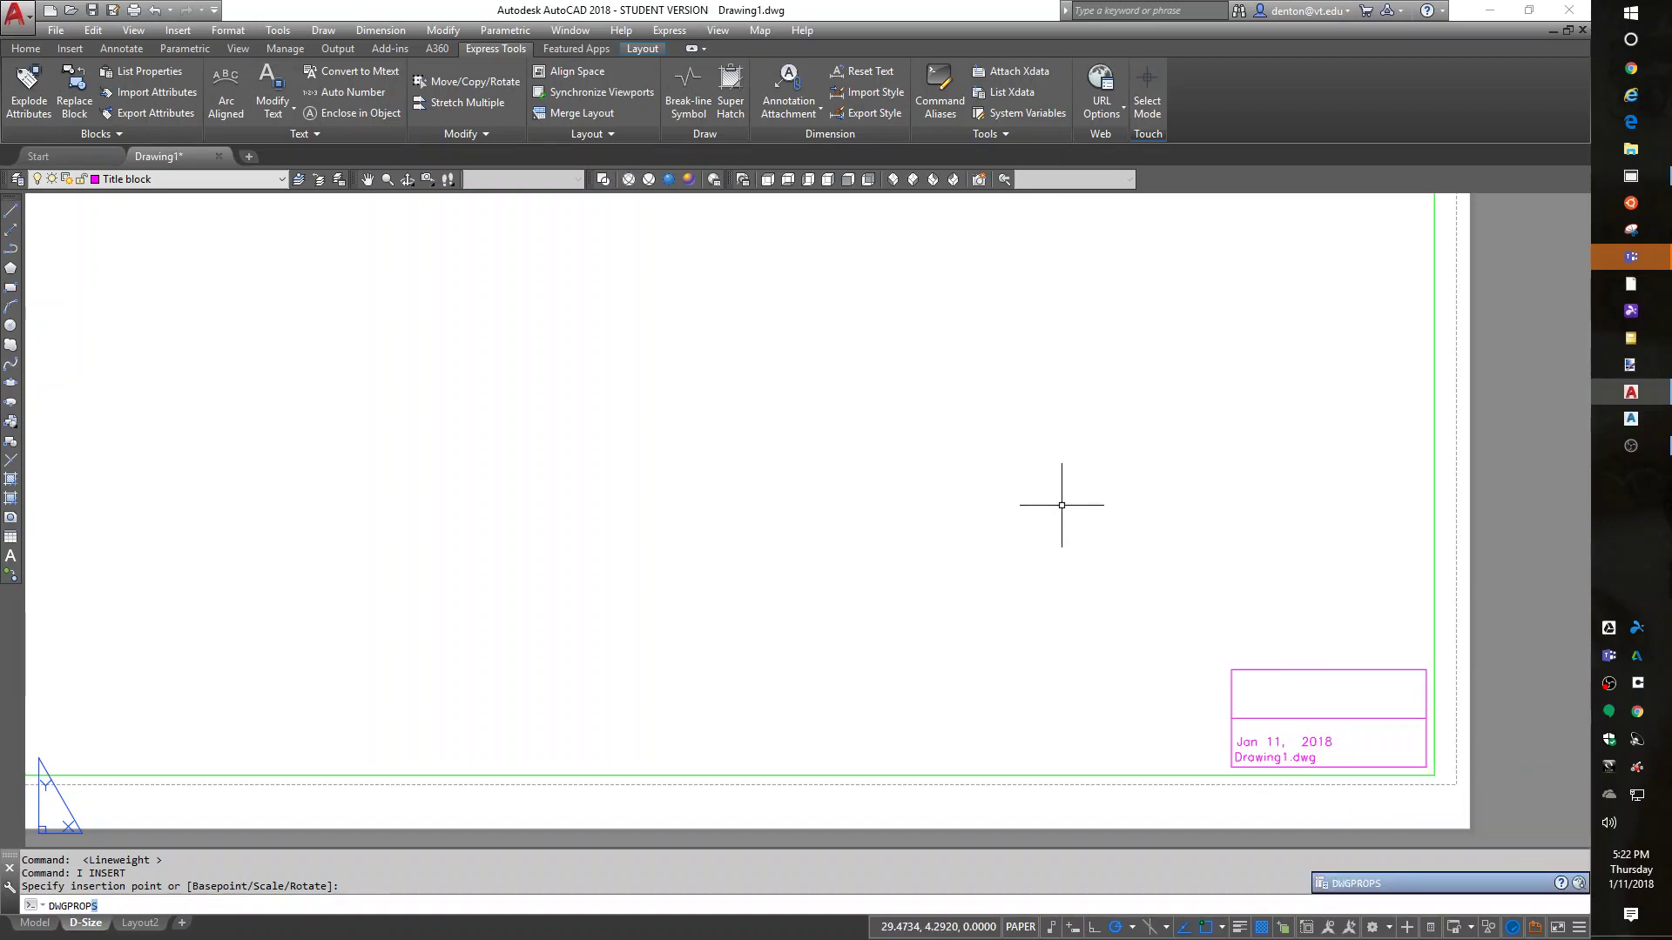
key("Return")
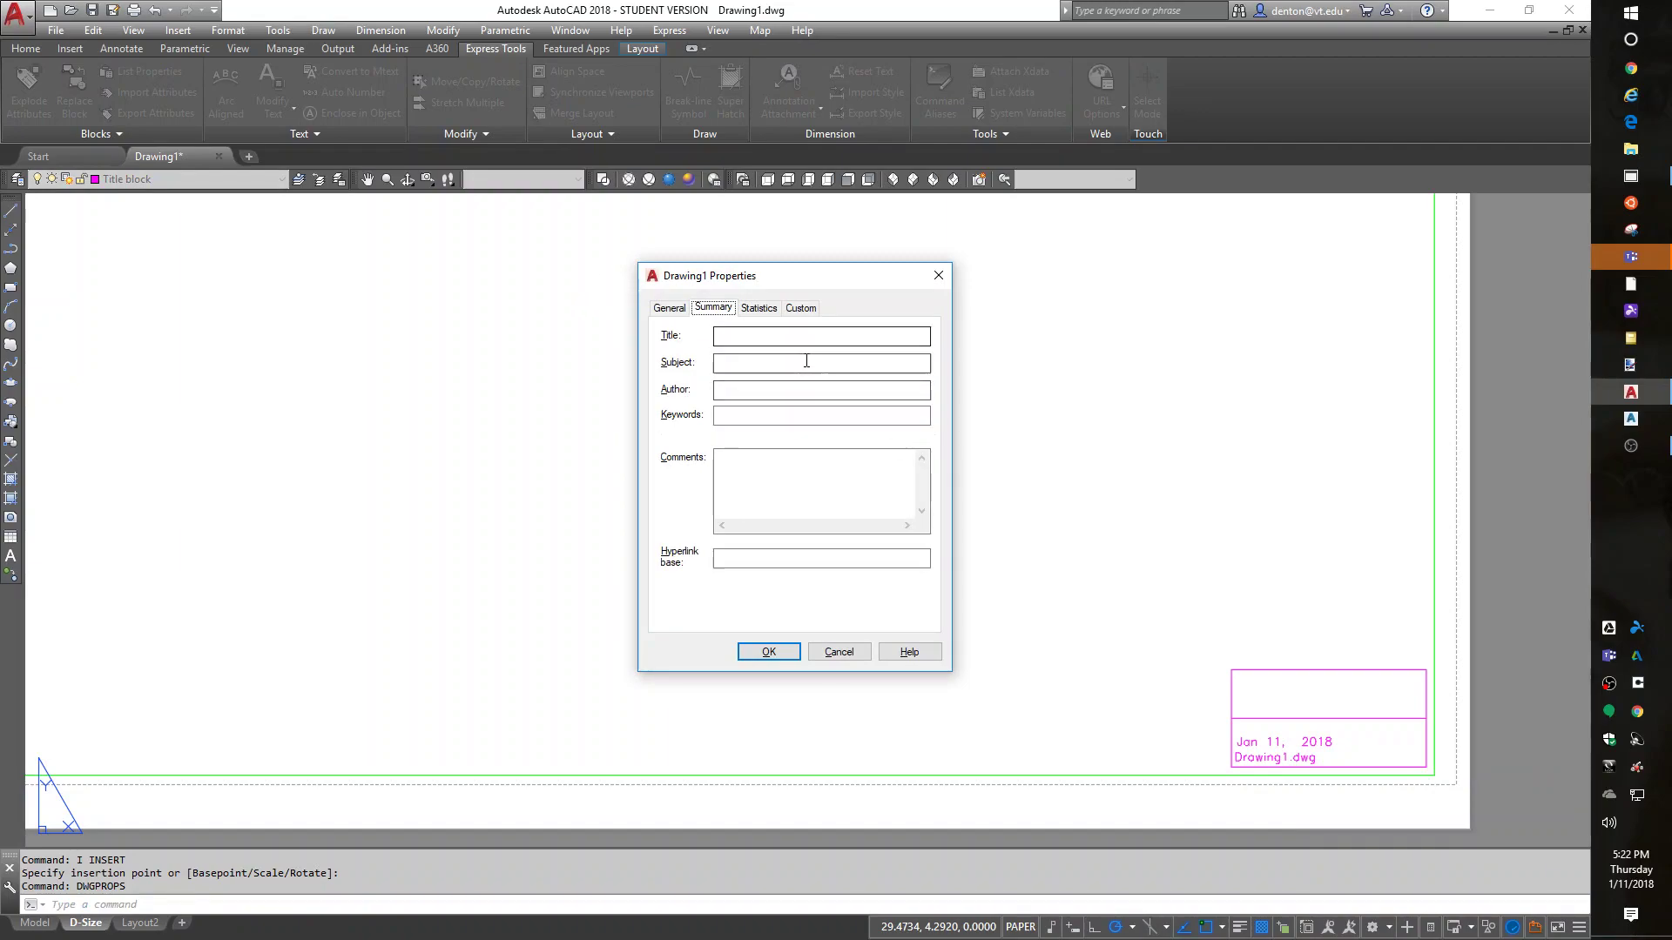
left_click(781, 340)
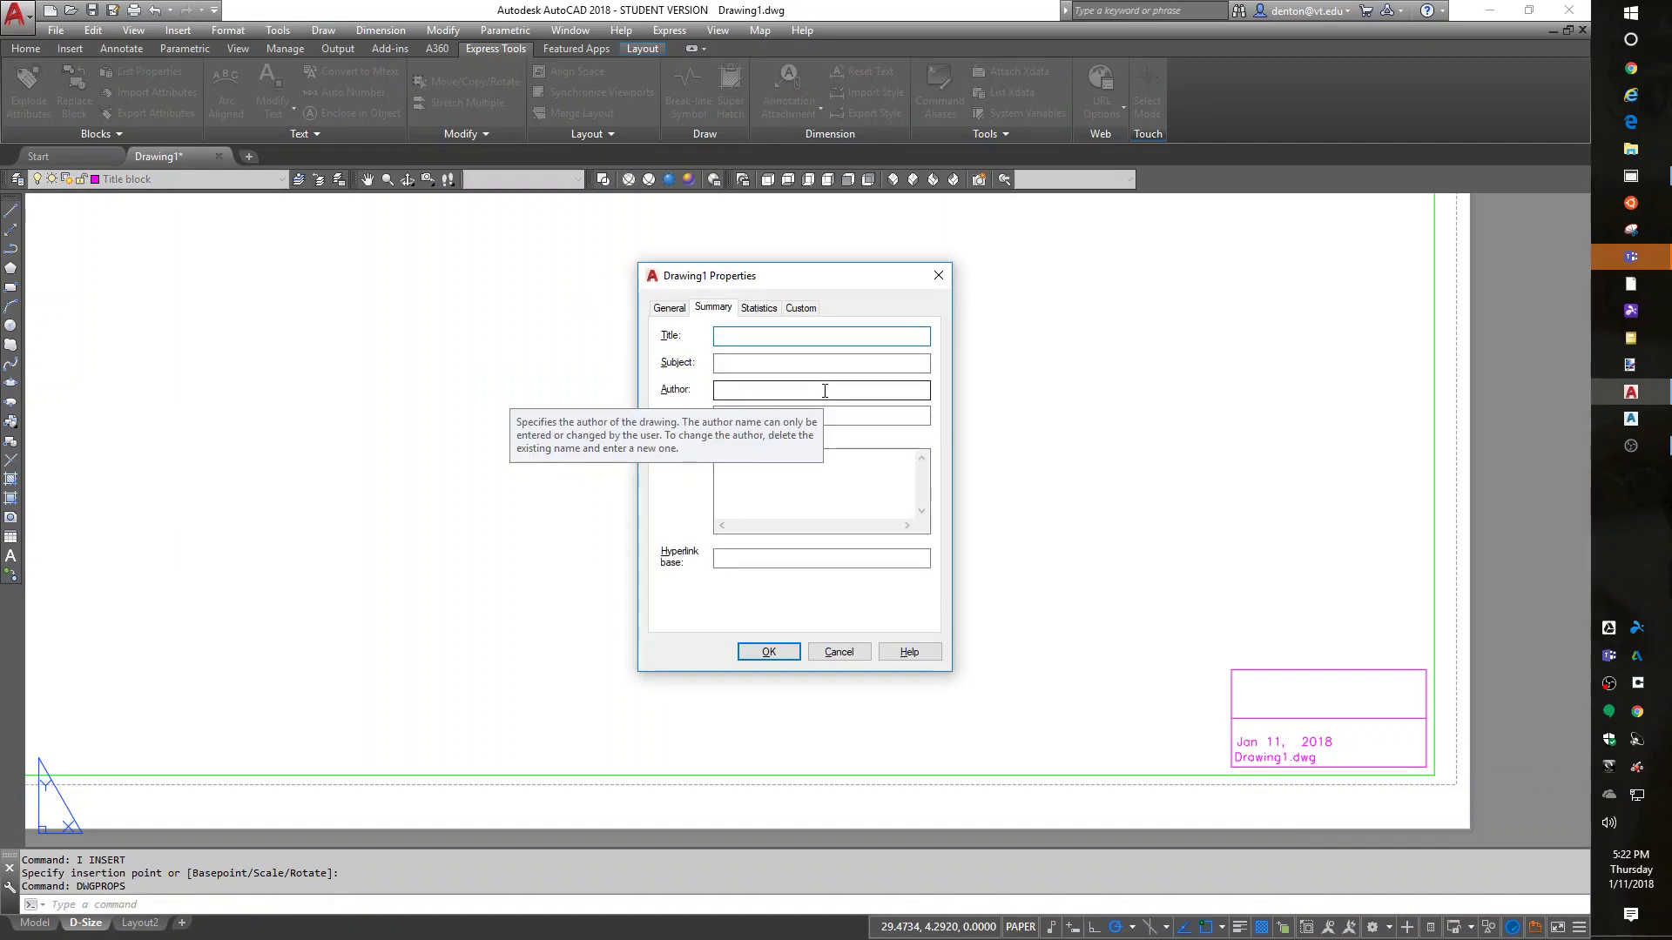
type("Sample Paperspace")
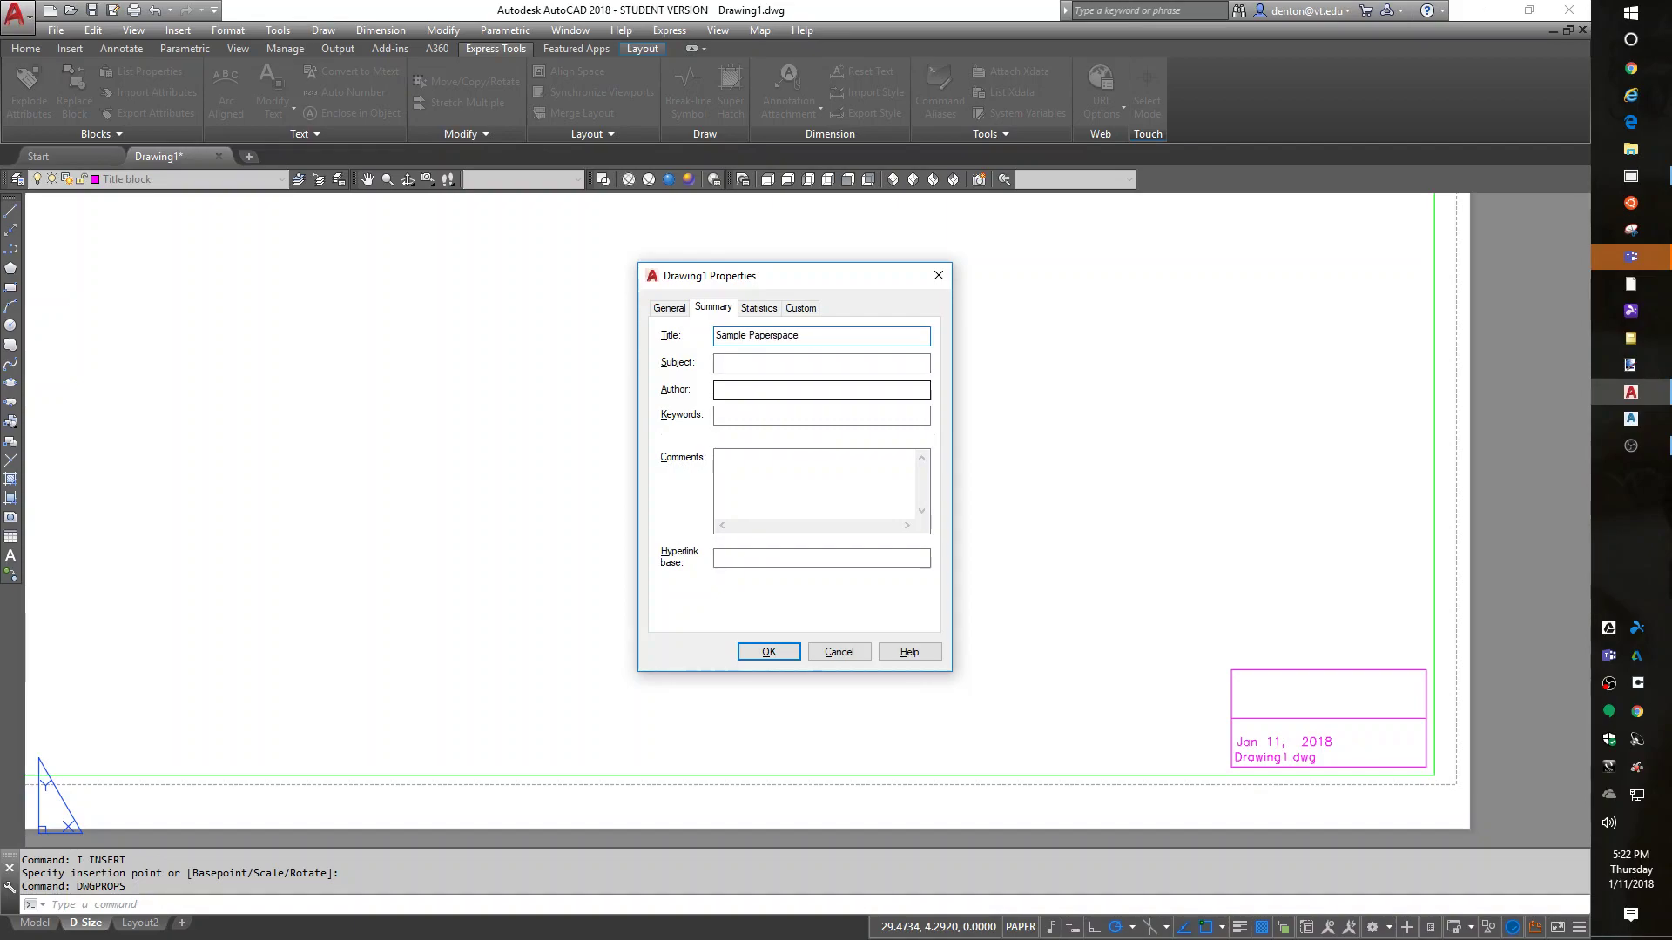
left_click(716, 363)
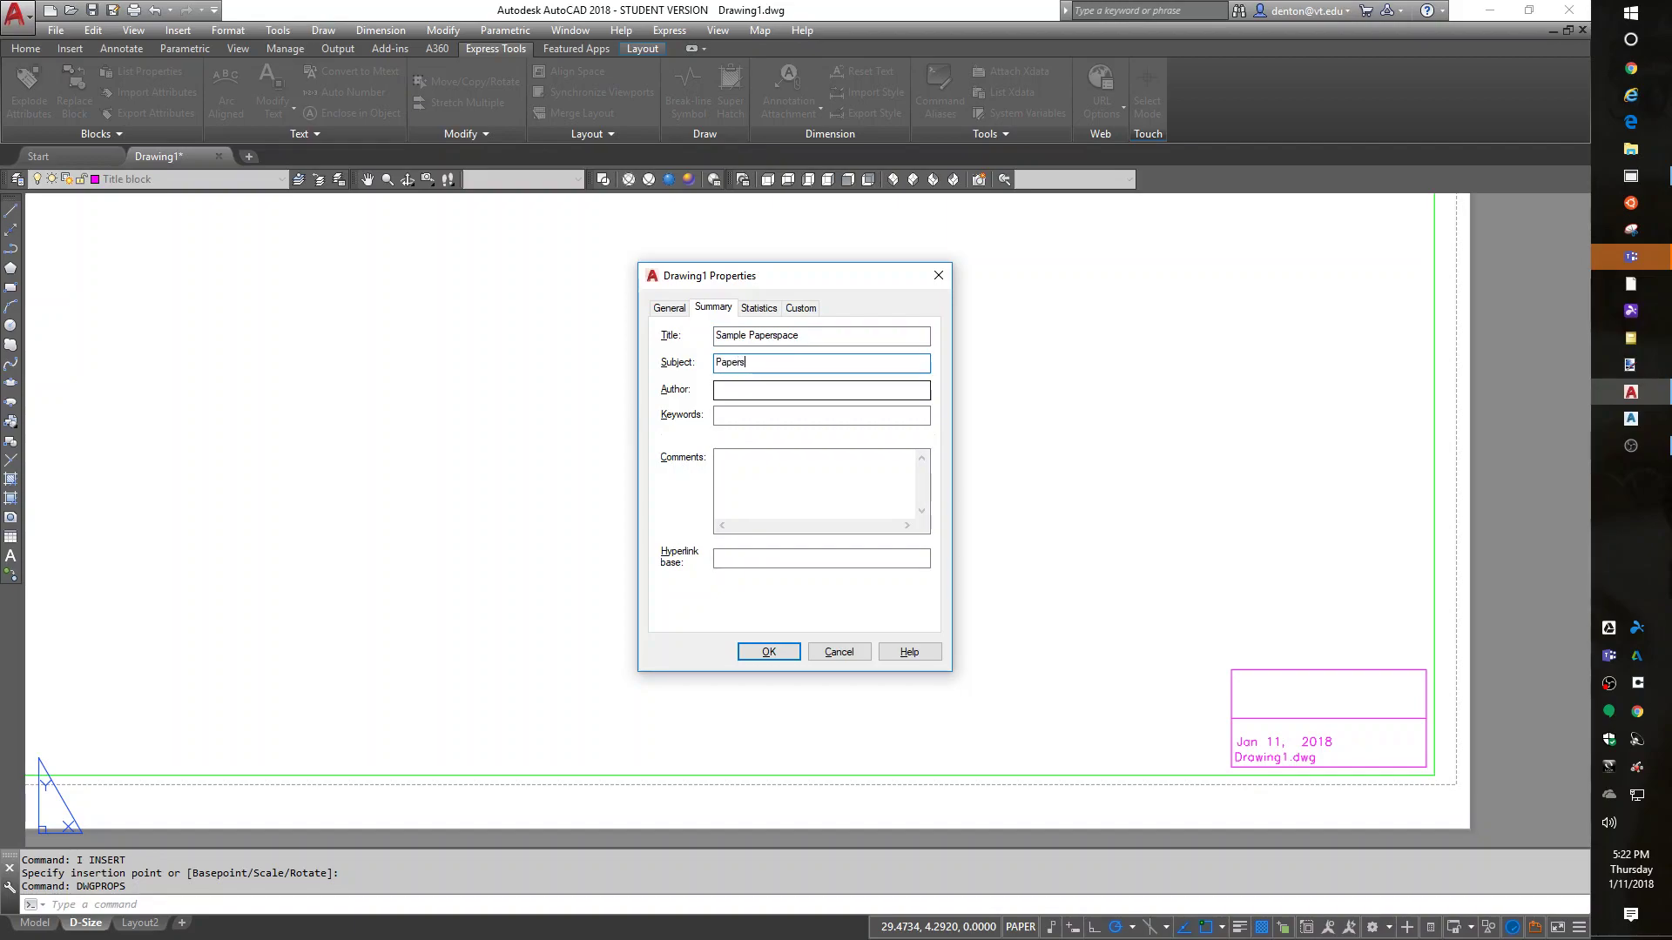
left_click(718, 390)
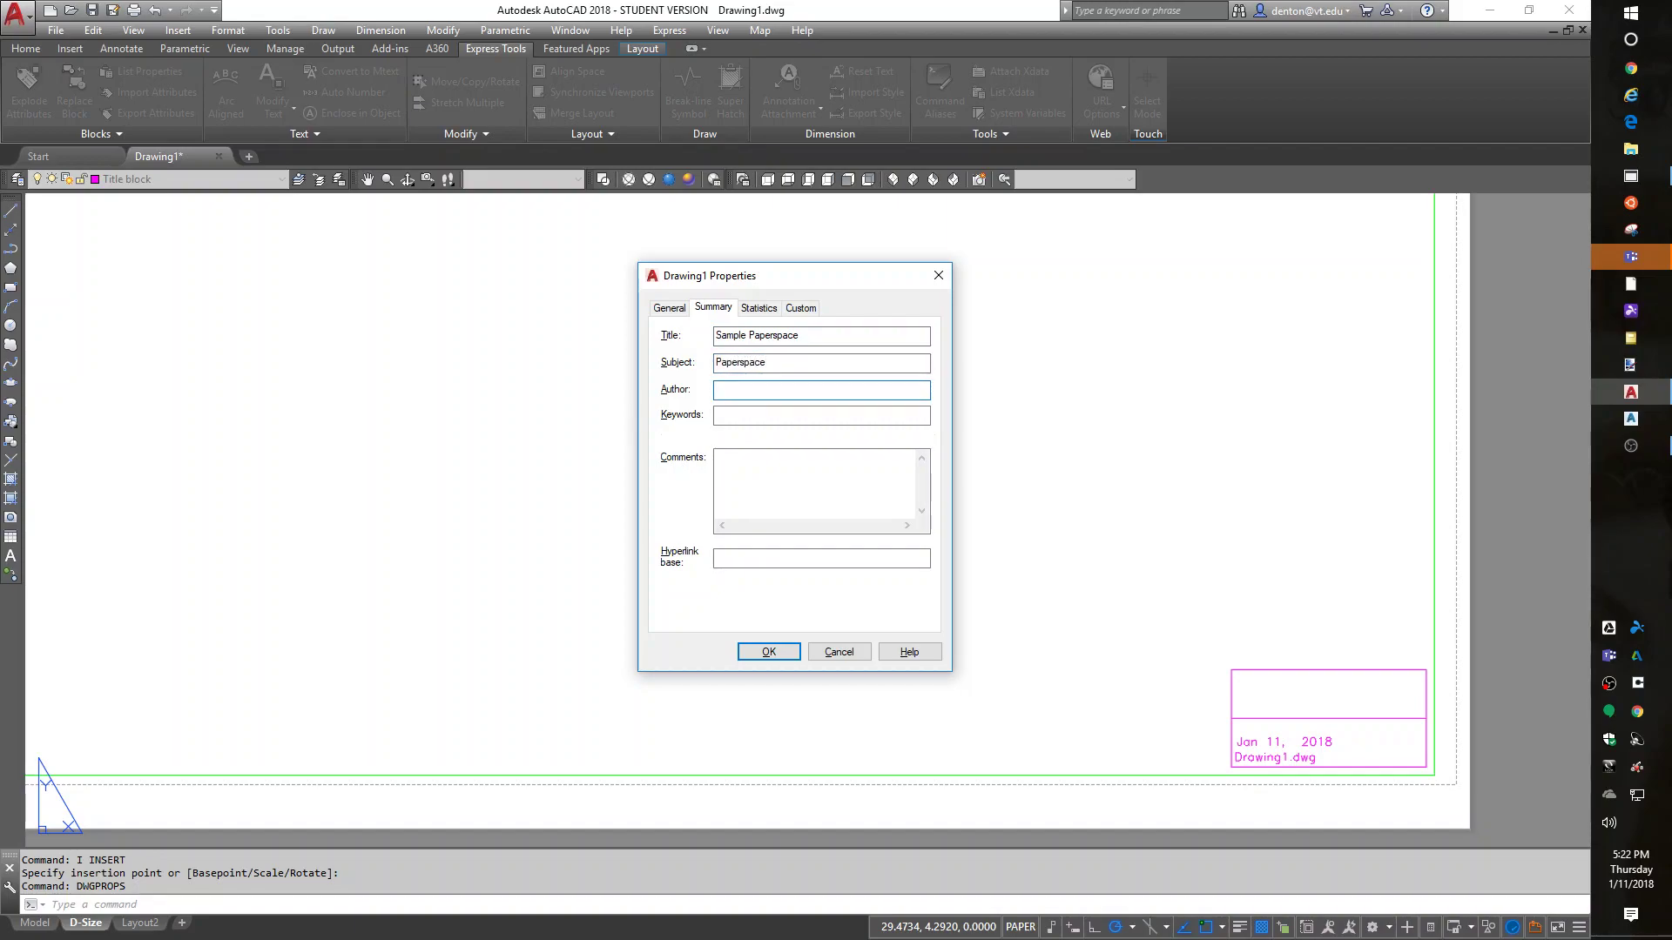
type("Denton Yoder")
key("Tab")
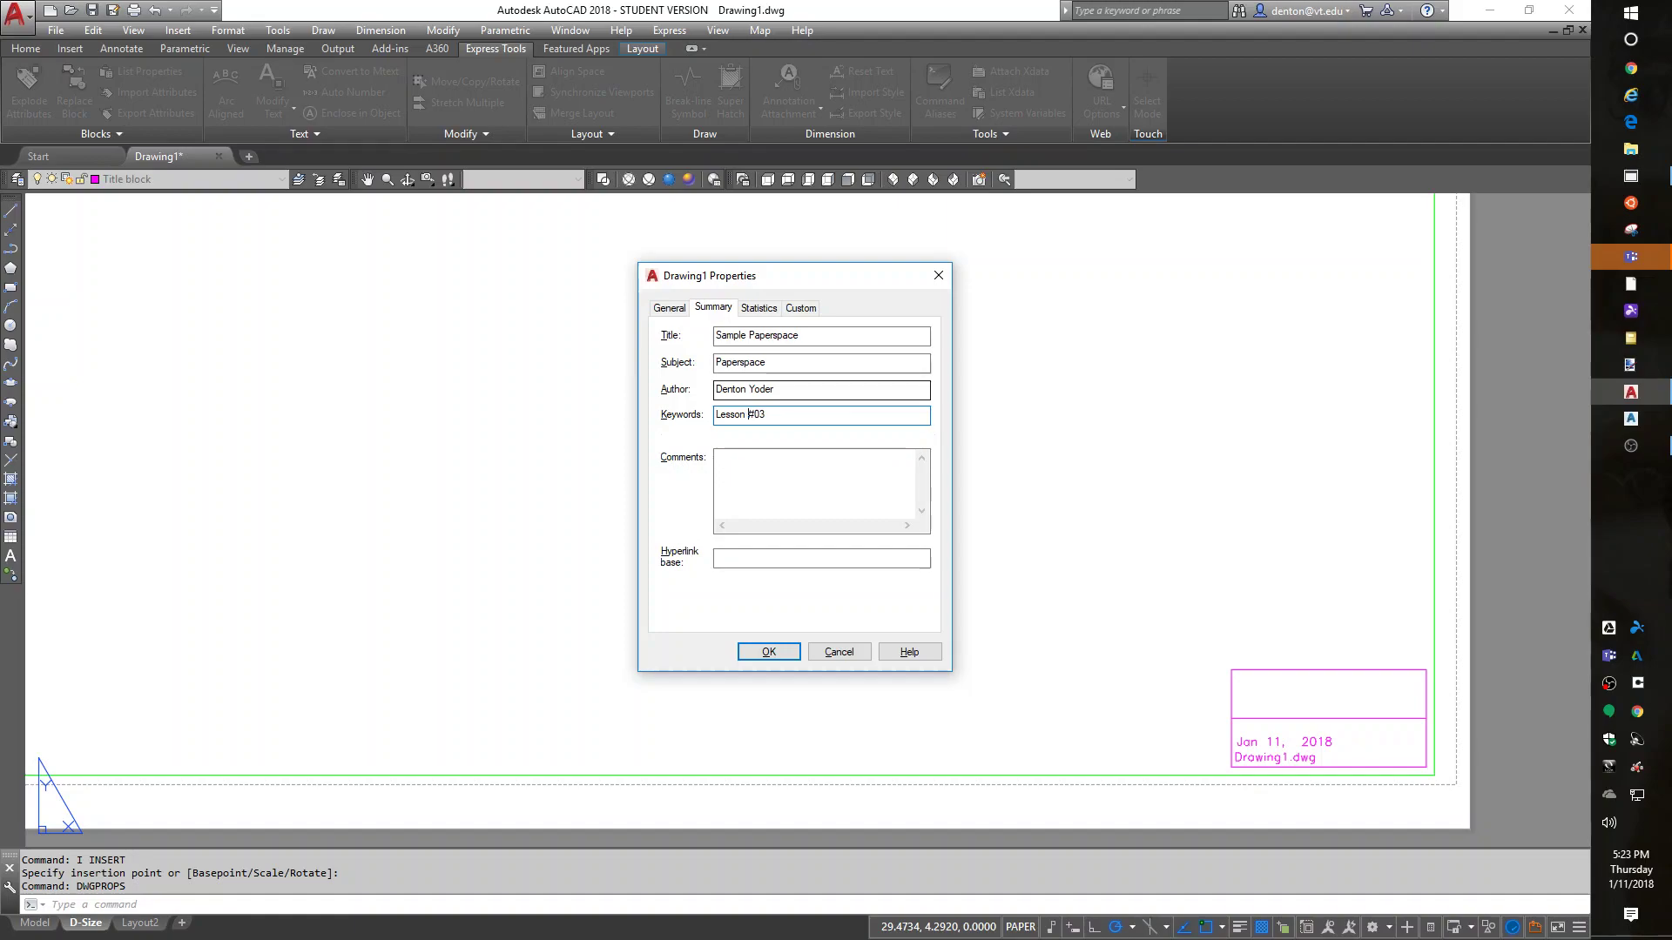
left_click(777, 652)
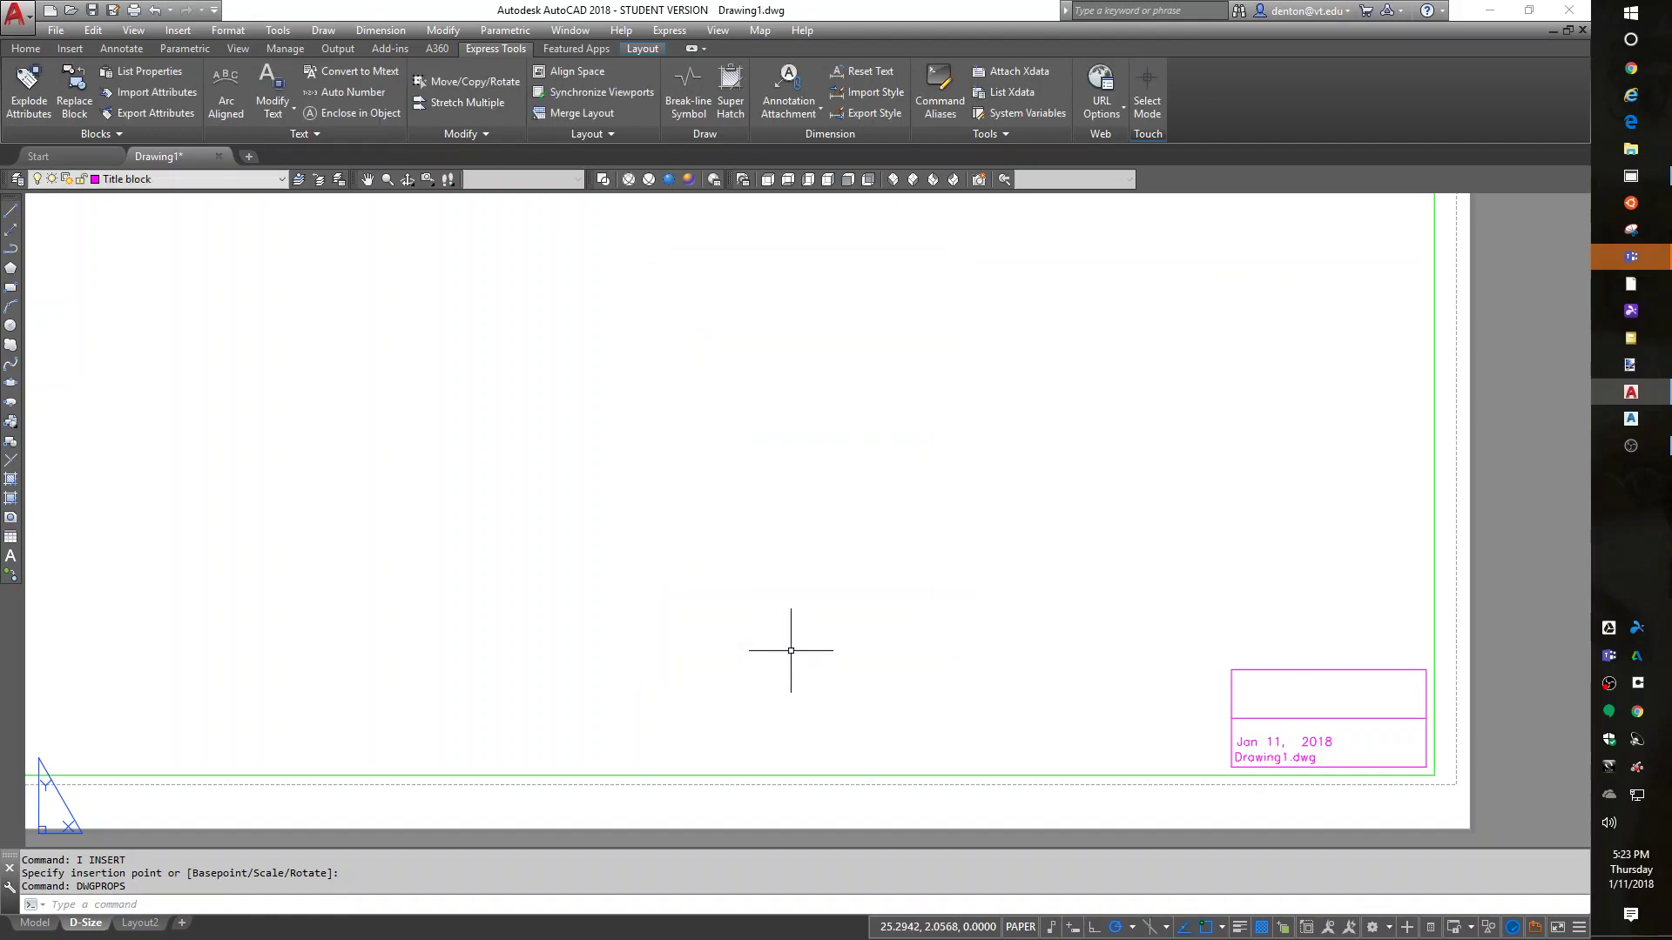
- Regenerate the D-Size layout to refresh the title block's property fields and examine its text
type("re")
key("Return")
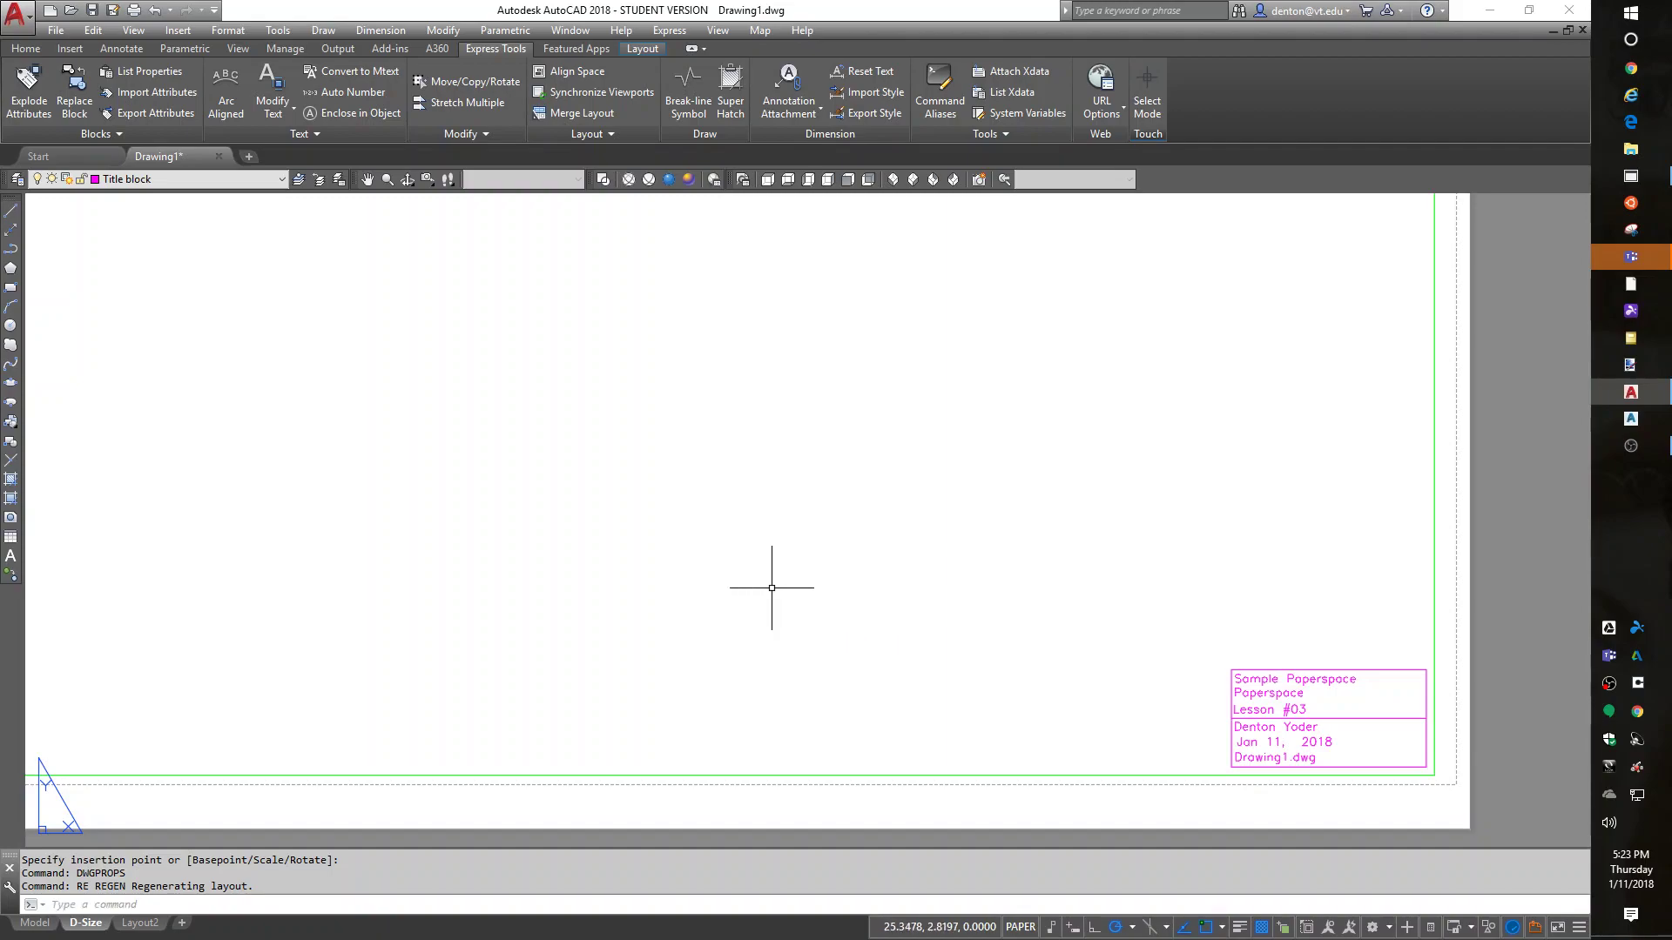
scroll(1031, 559, "down", 2)
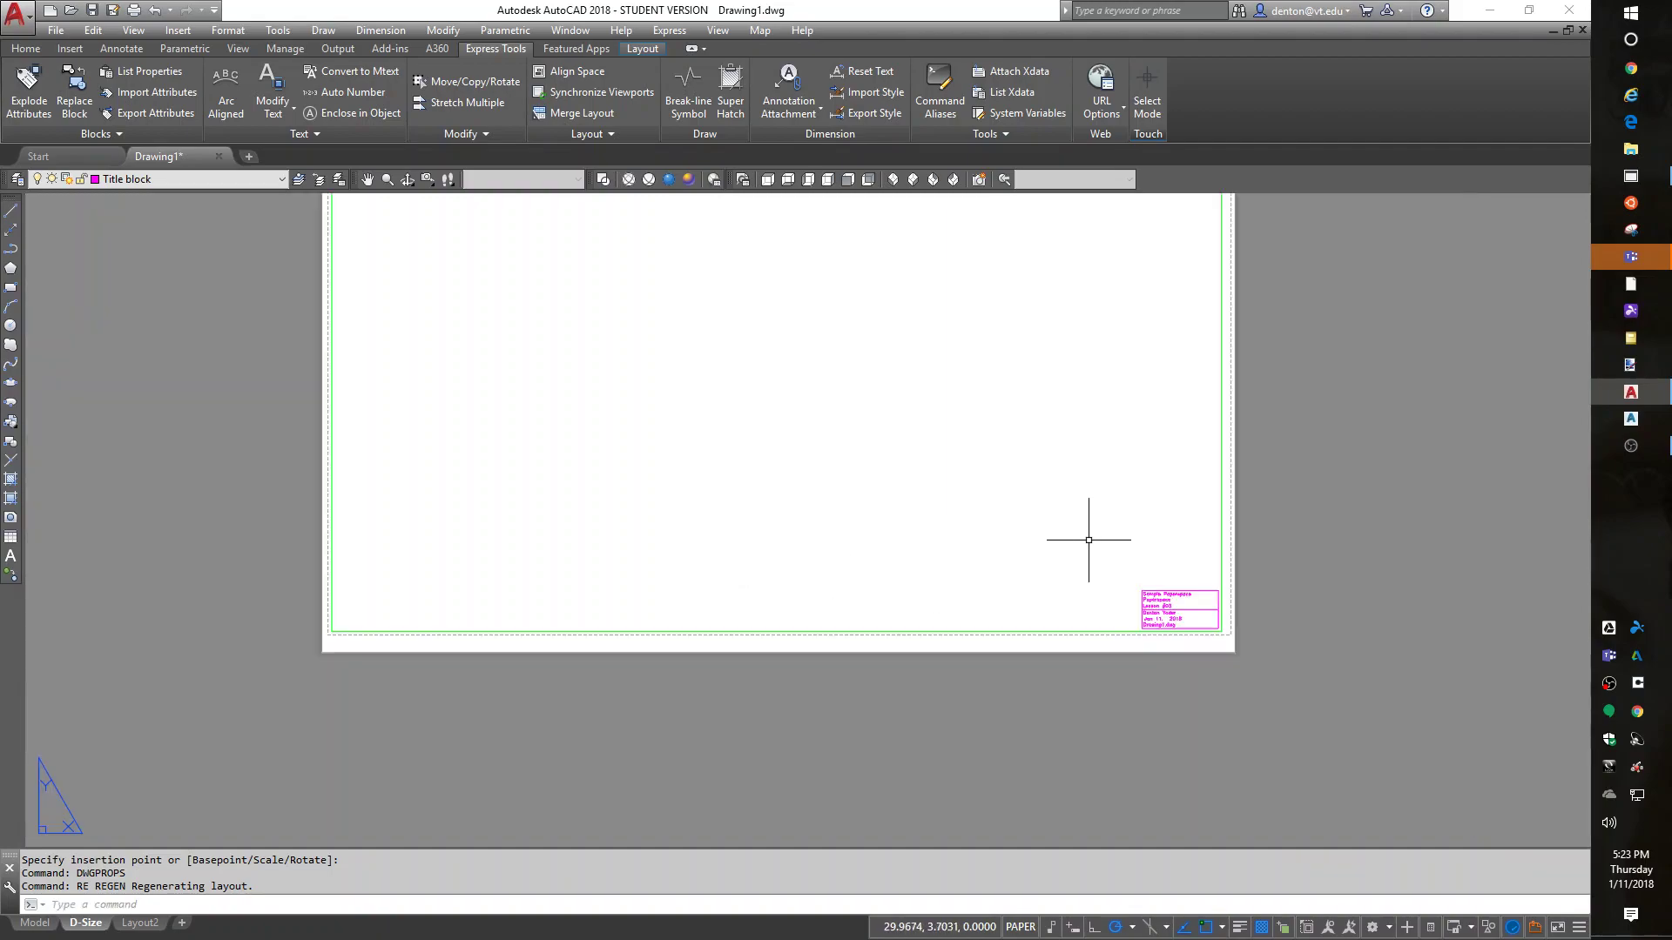
scroll(1132, 540, "down", 2)
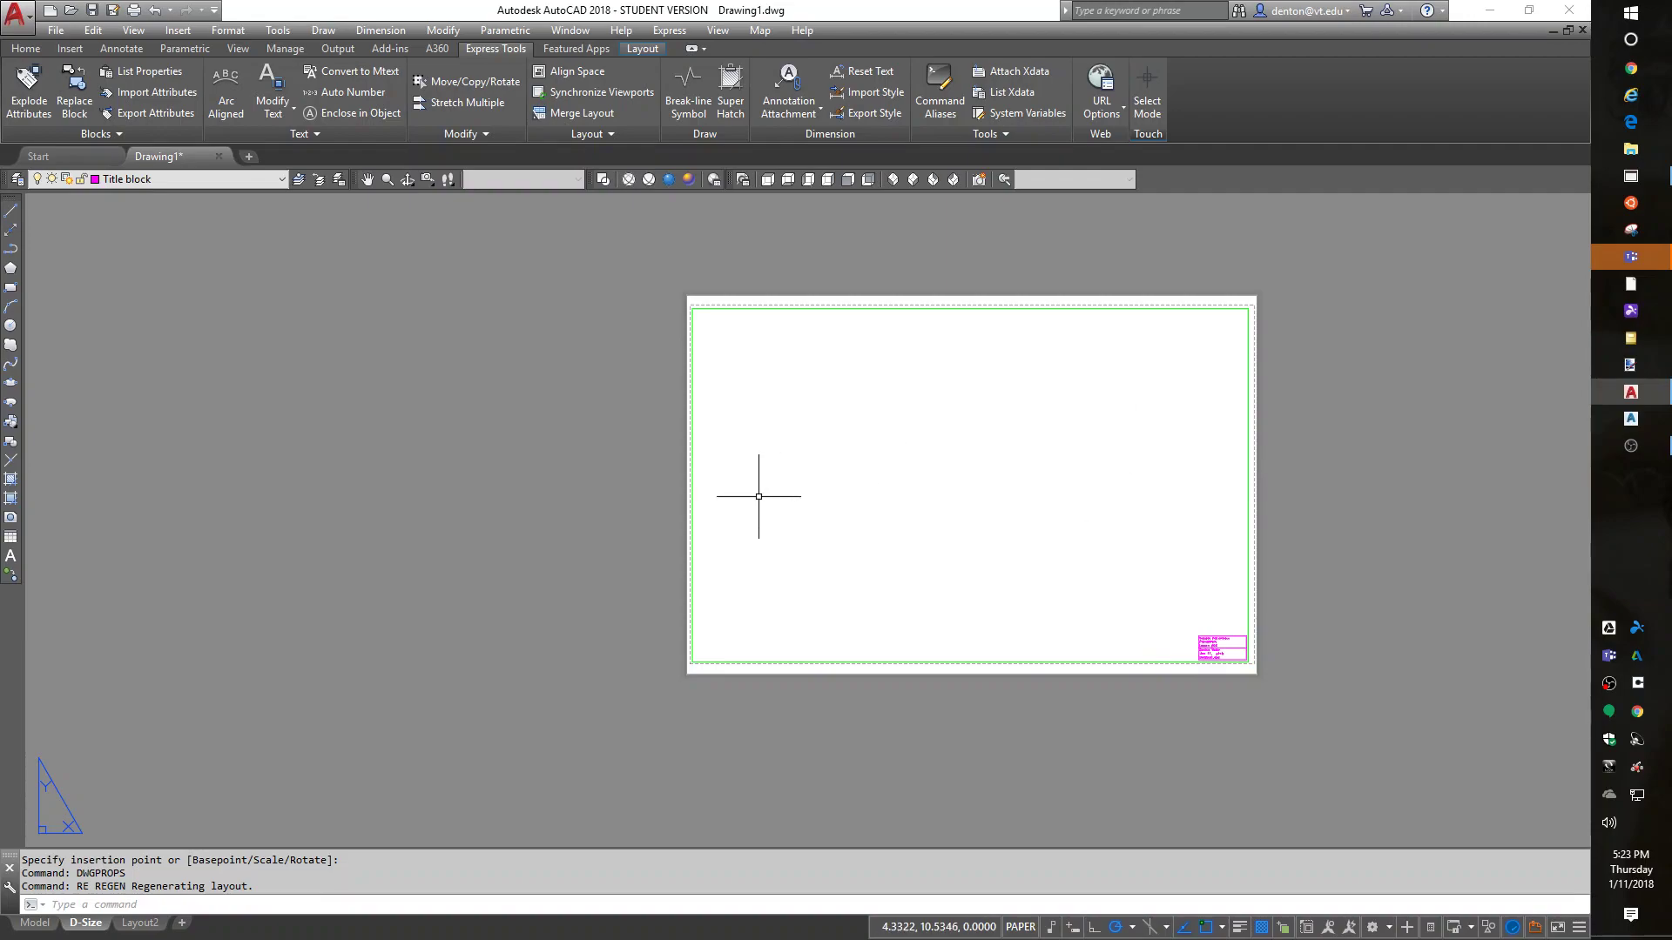
scroll(1220, 664, "up", 5)
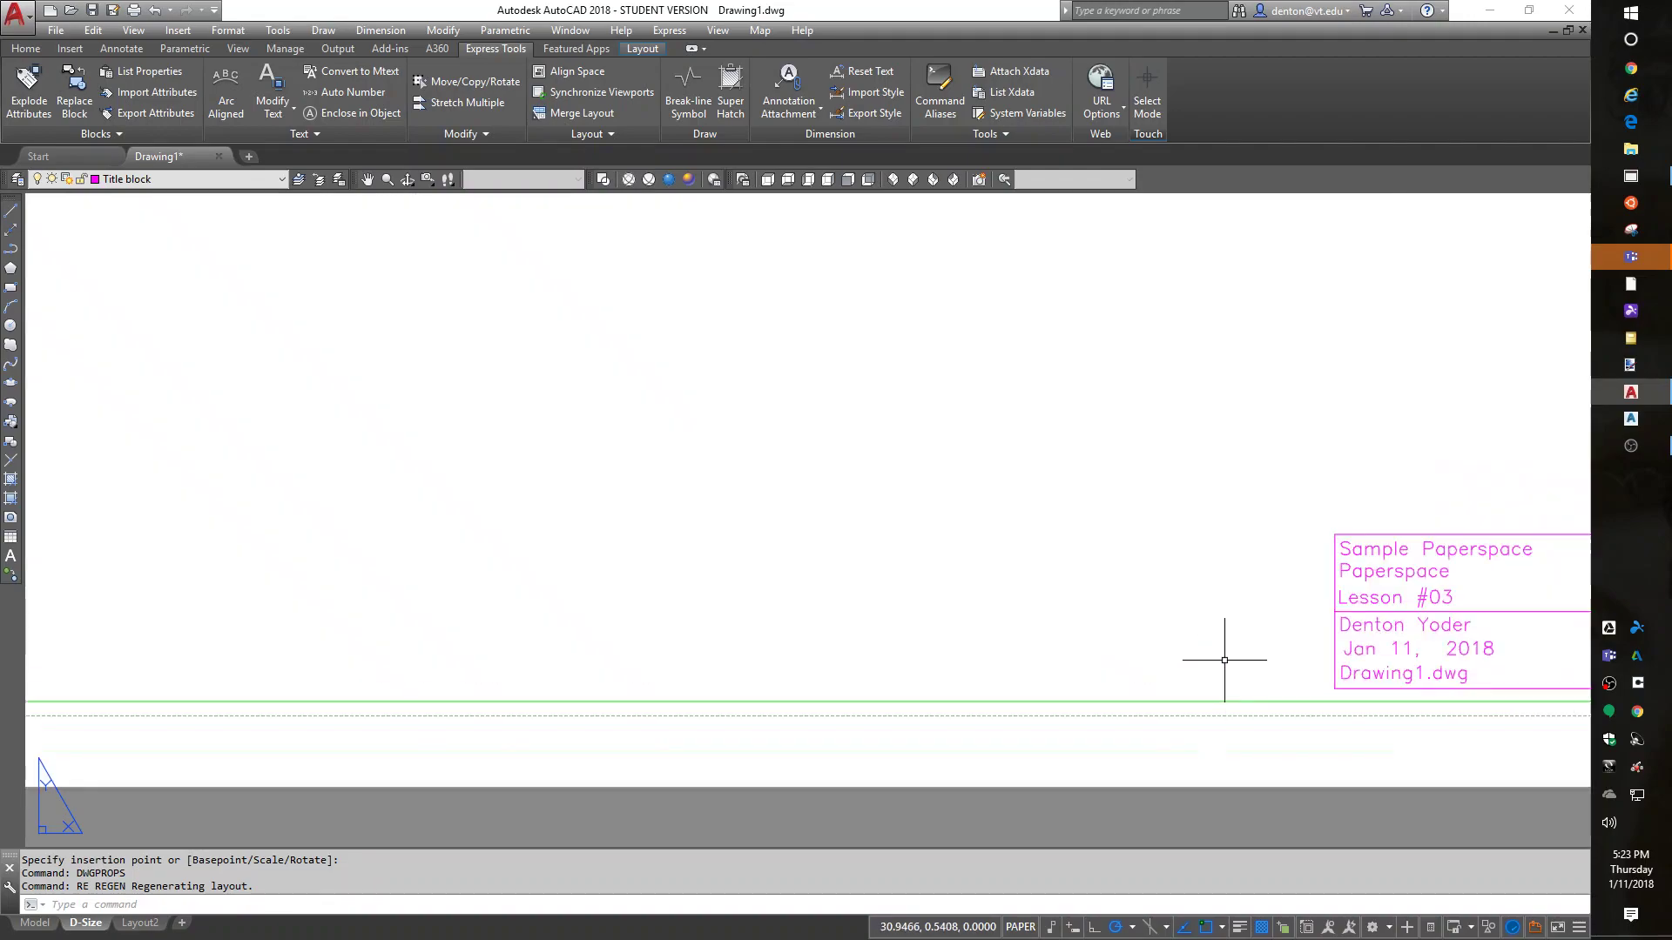
middle_click_drag(1381, 640, 908, 666)
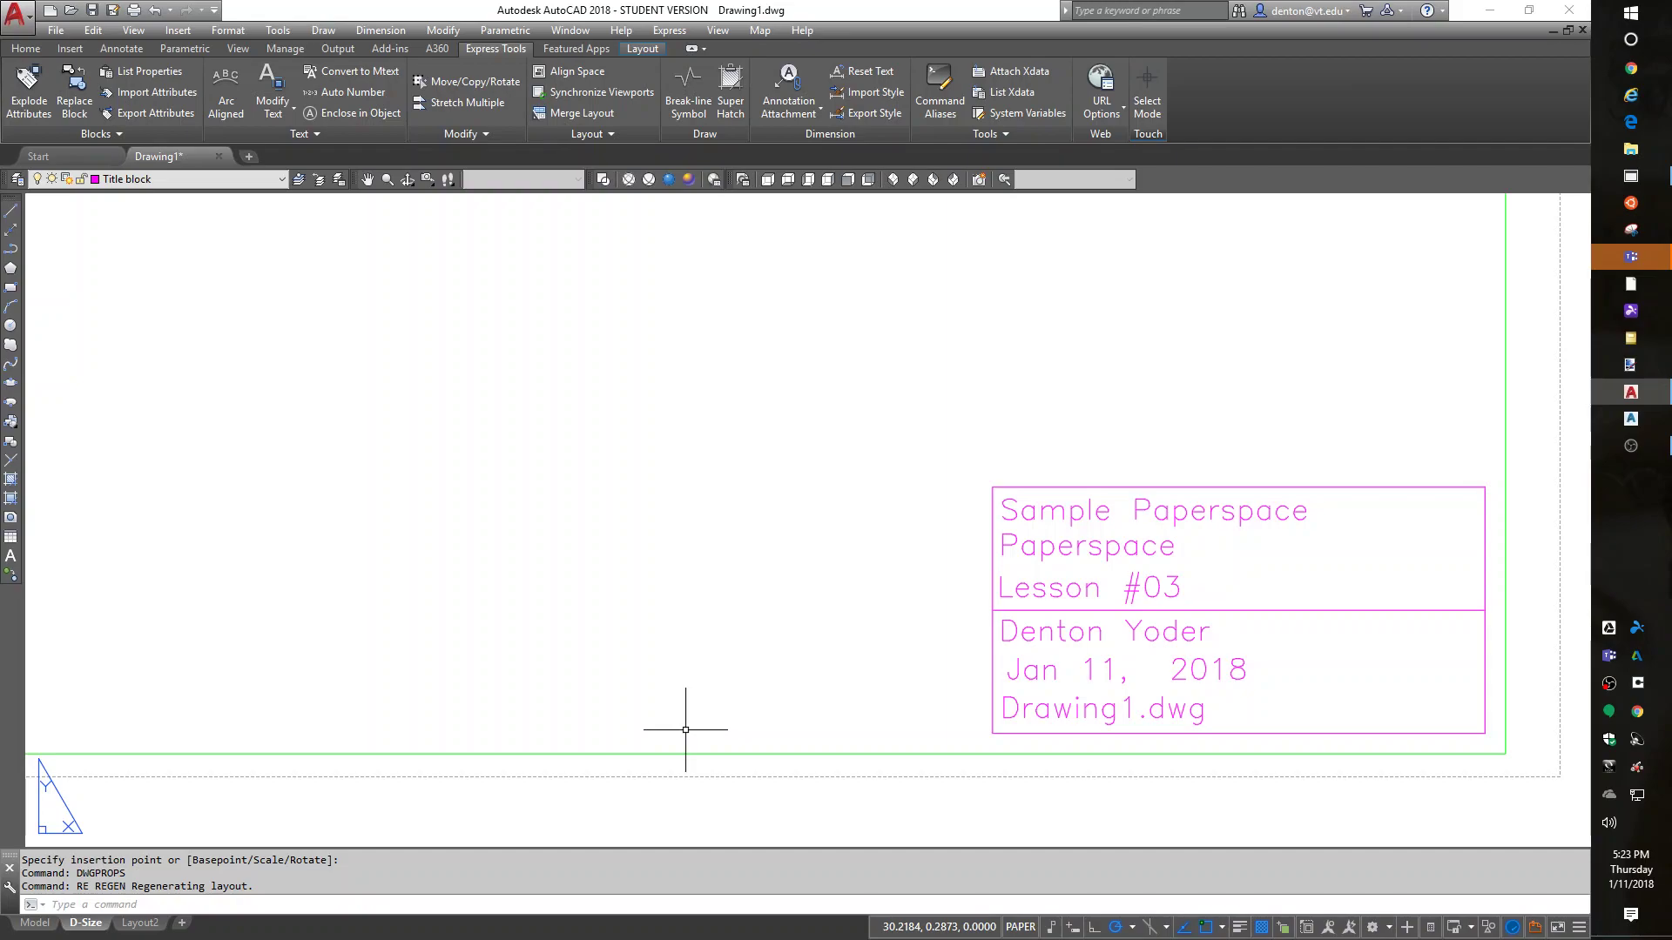
scroll(871, 692, "down", 4)
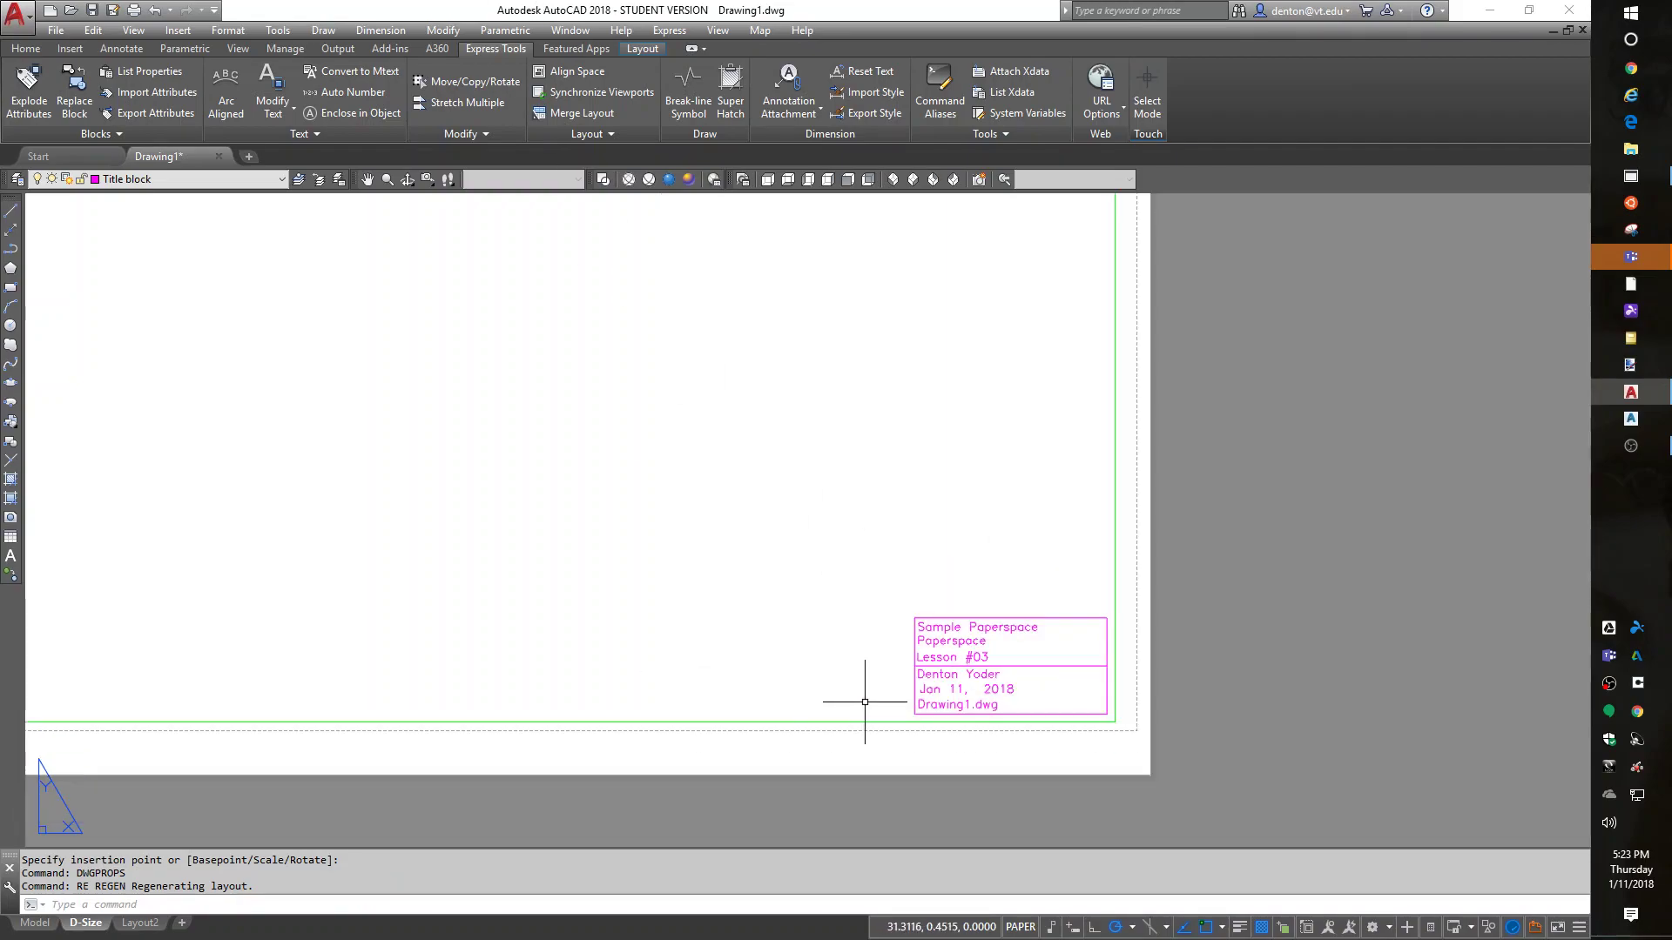
scroll(788, 668, "down", 2)
middle_click_drag(798, 545, 1295, 646)
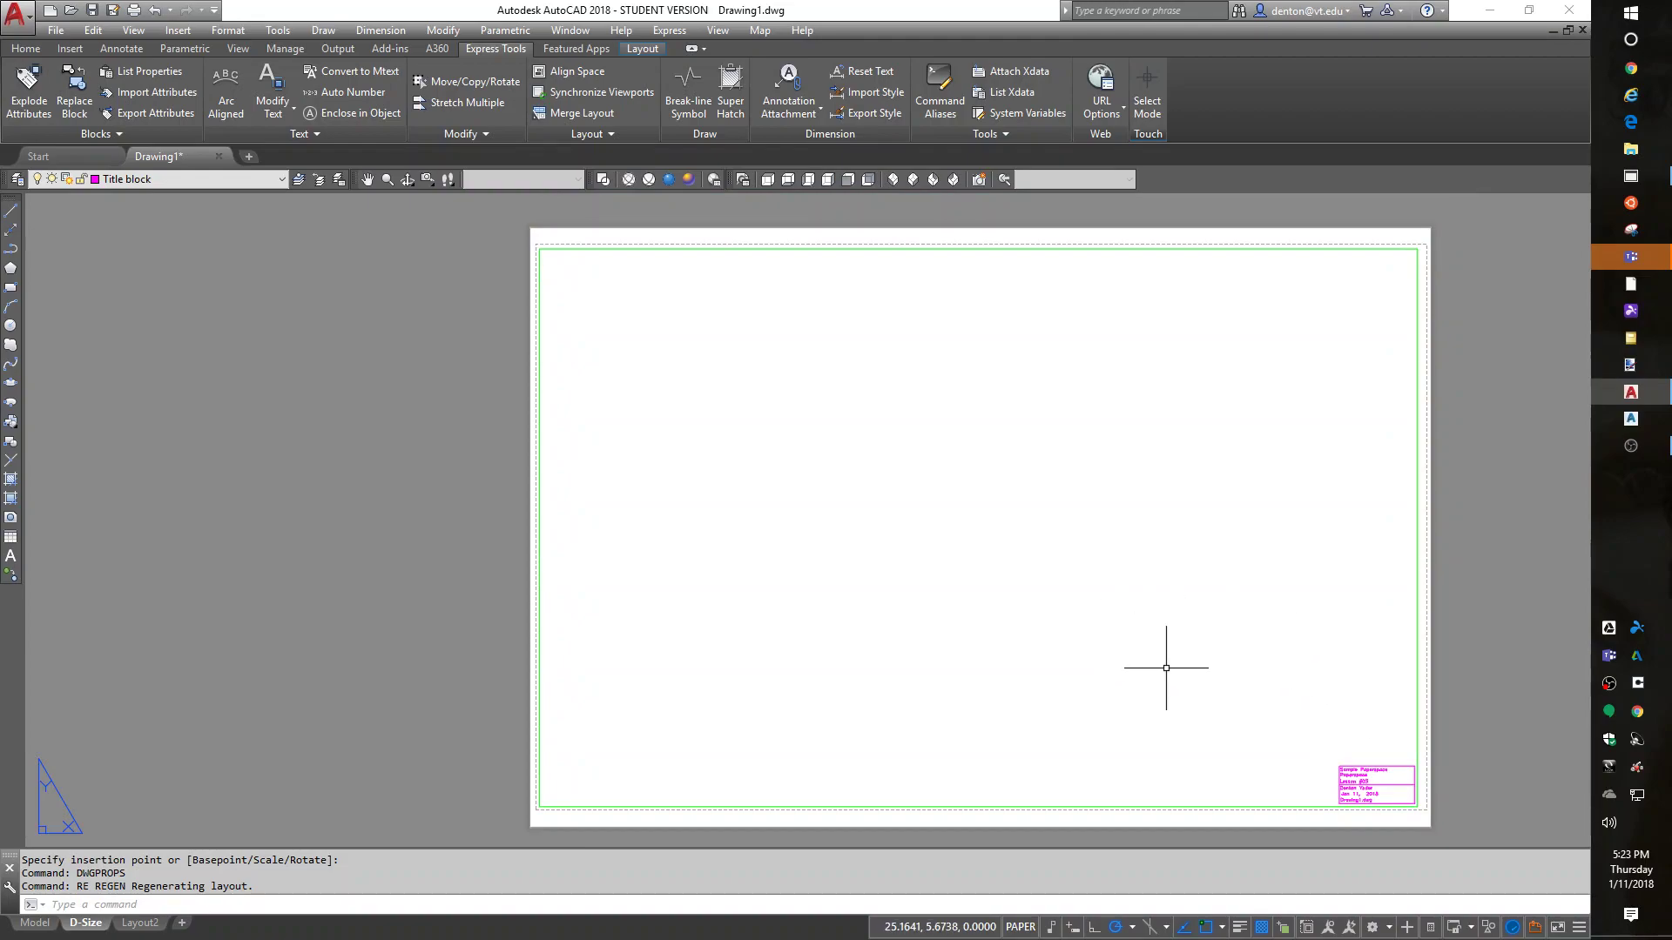
- Display the Viewports toolbar and dock it alongside the existing toolbars above the drawing area
right_click(856, 179)
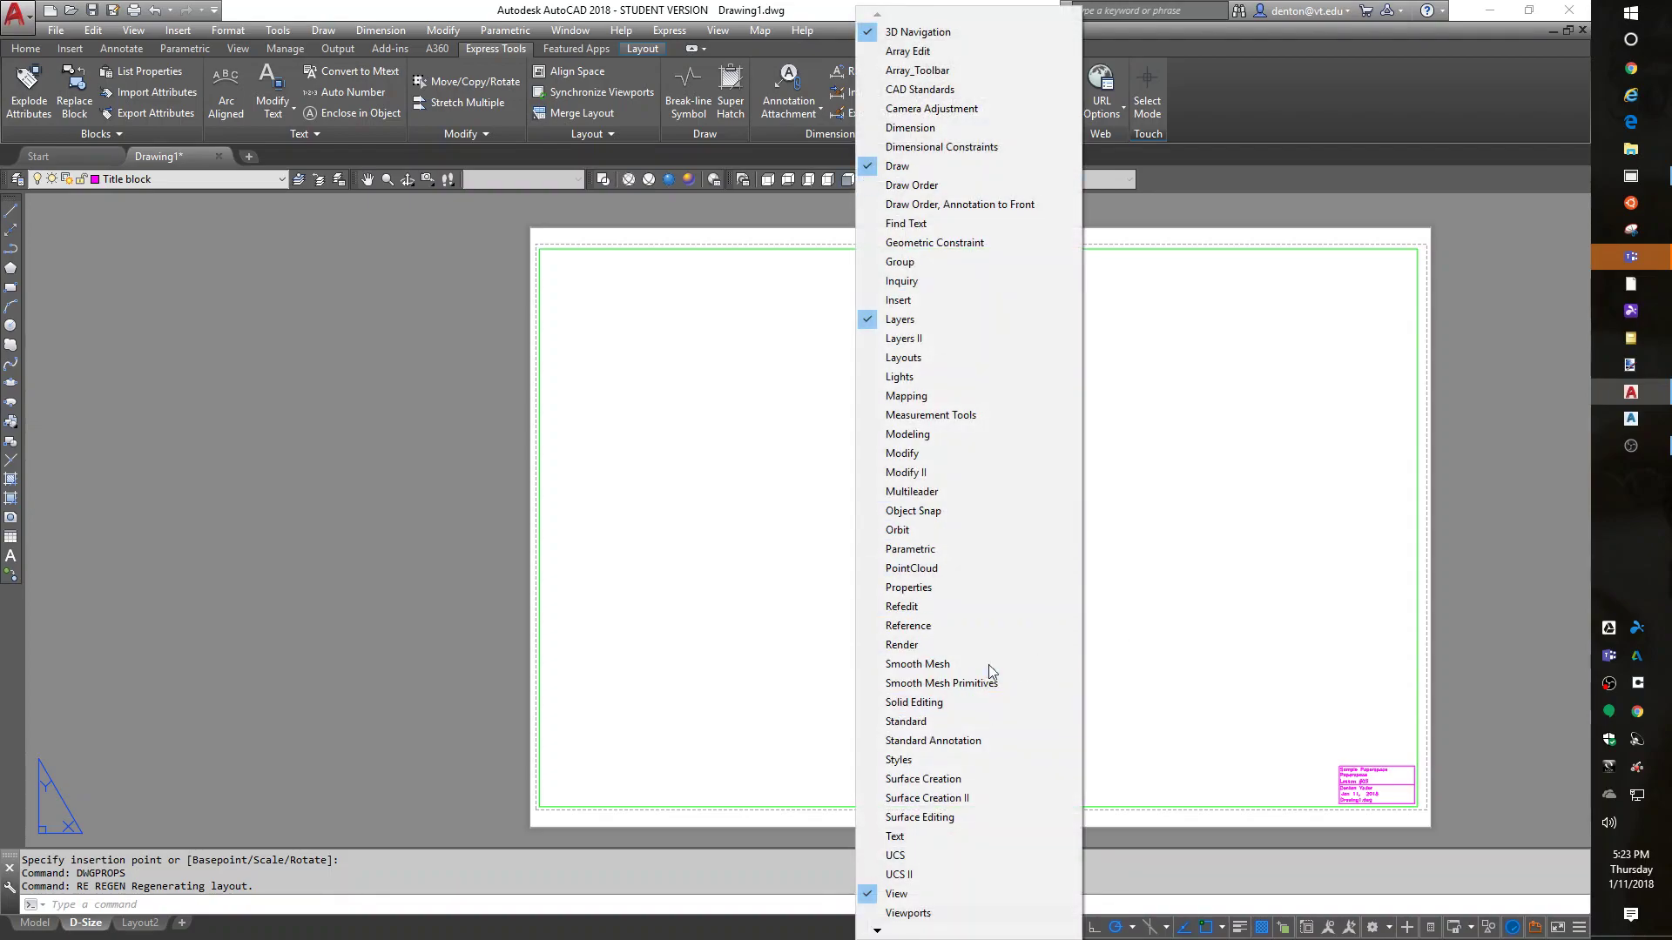
left_click(932, 916)
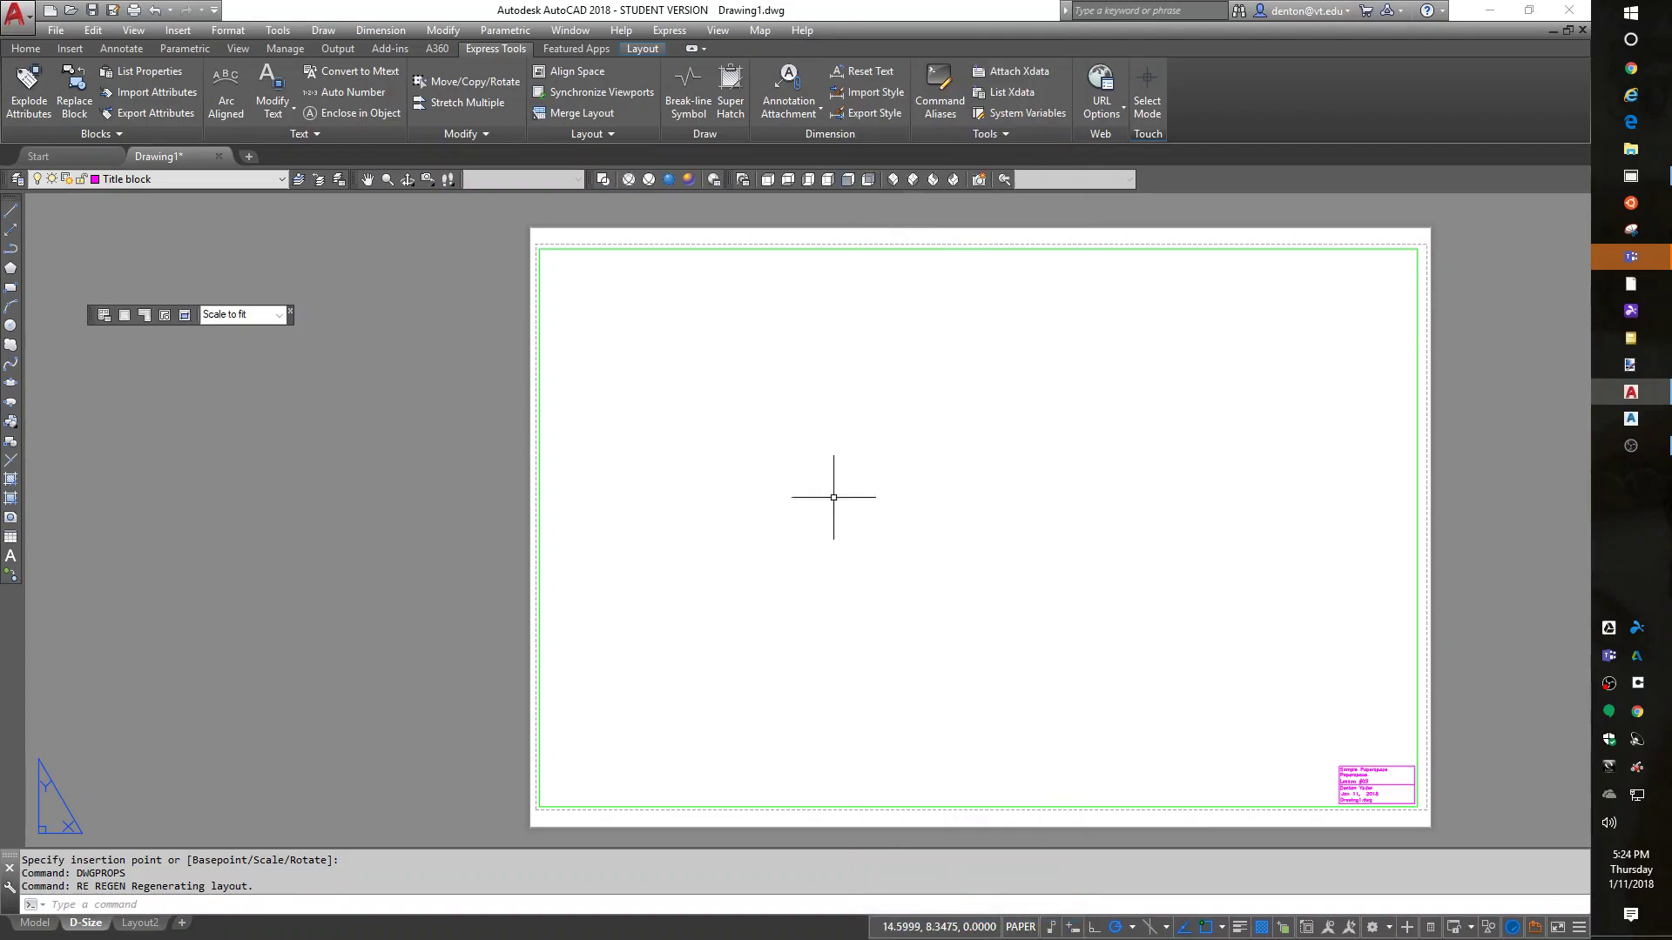
left_click_drag(87, 315, 1282, 176)
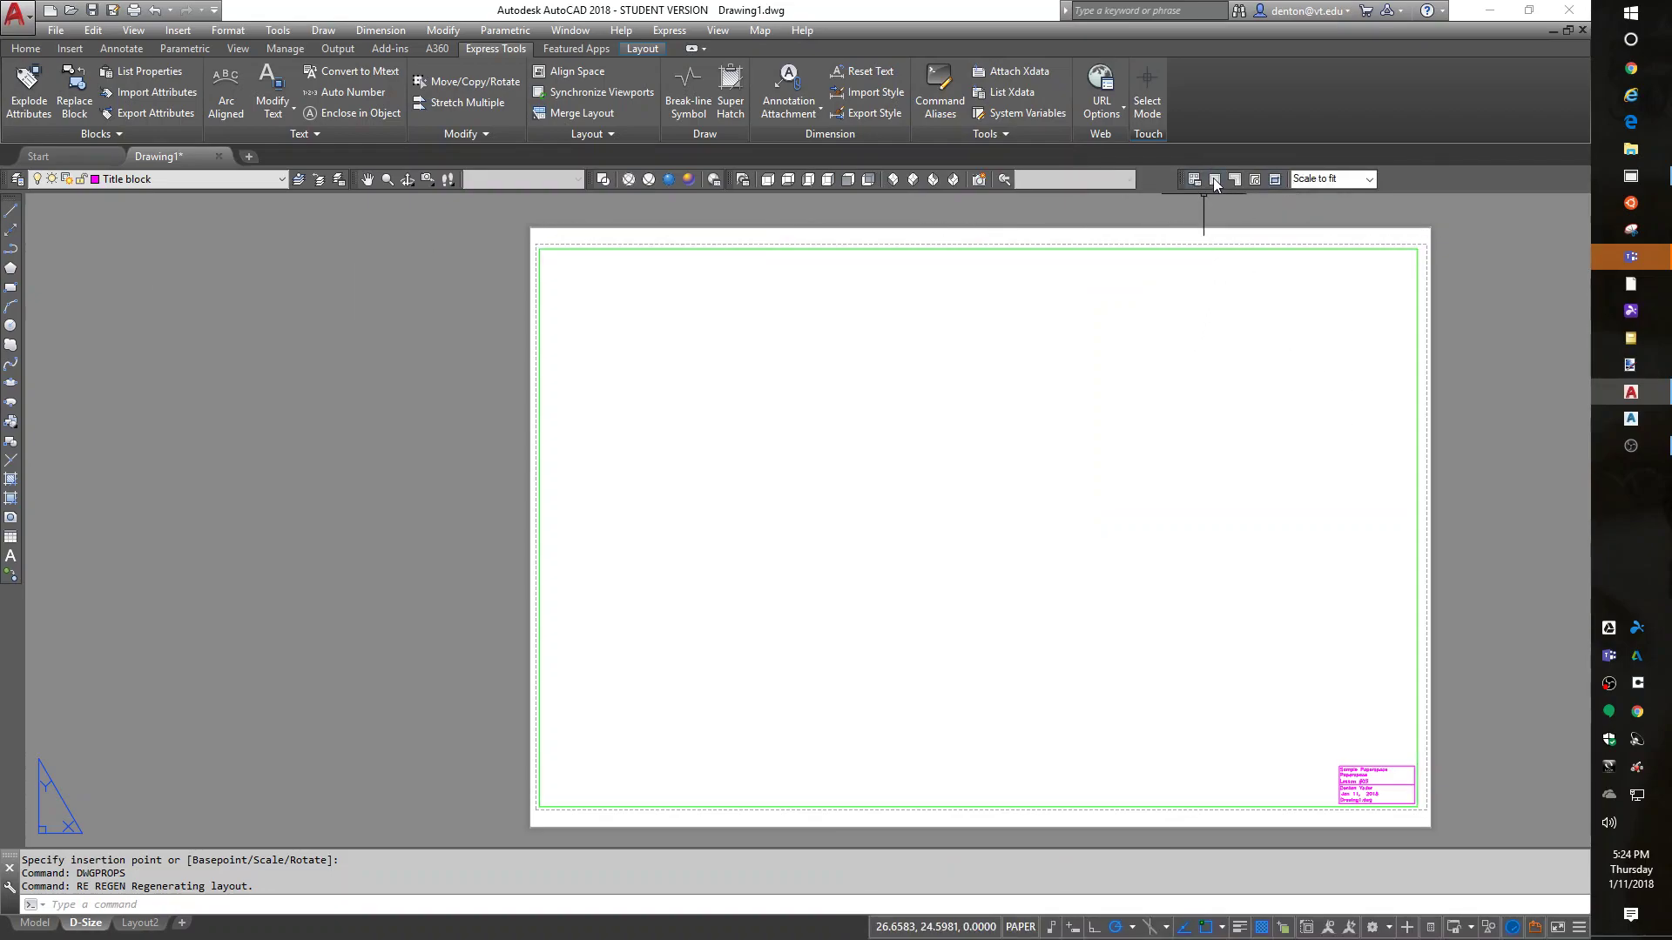
- Make Mview the current layer and create a single rectangular viewport inside the border, extending across to just short of the title block
left_click(221, 181)
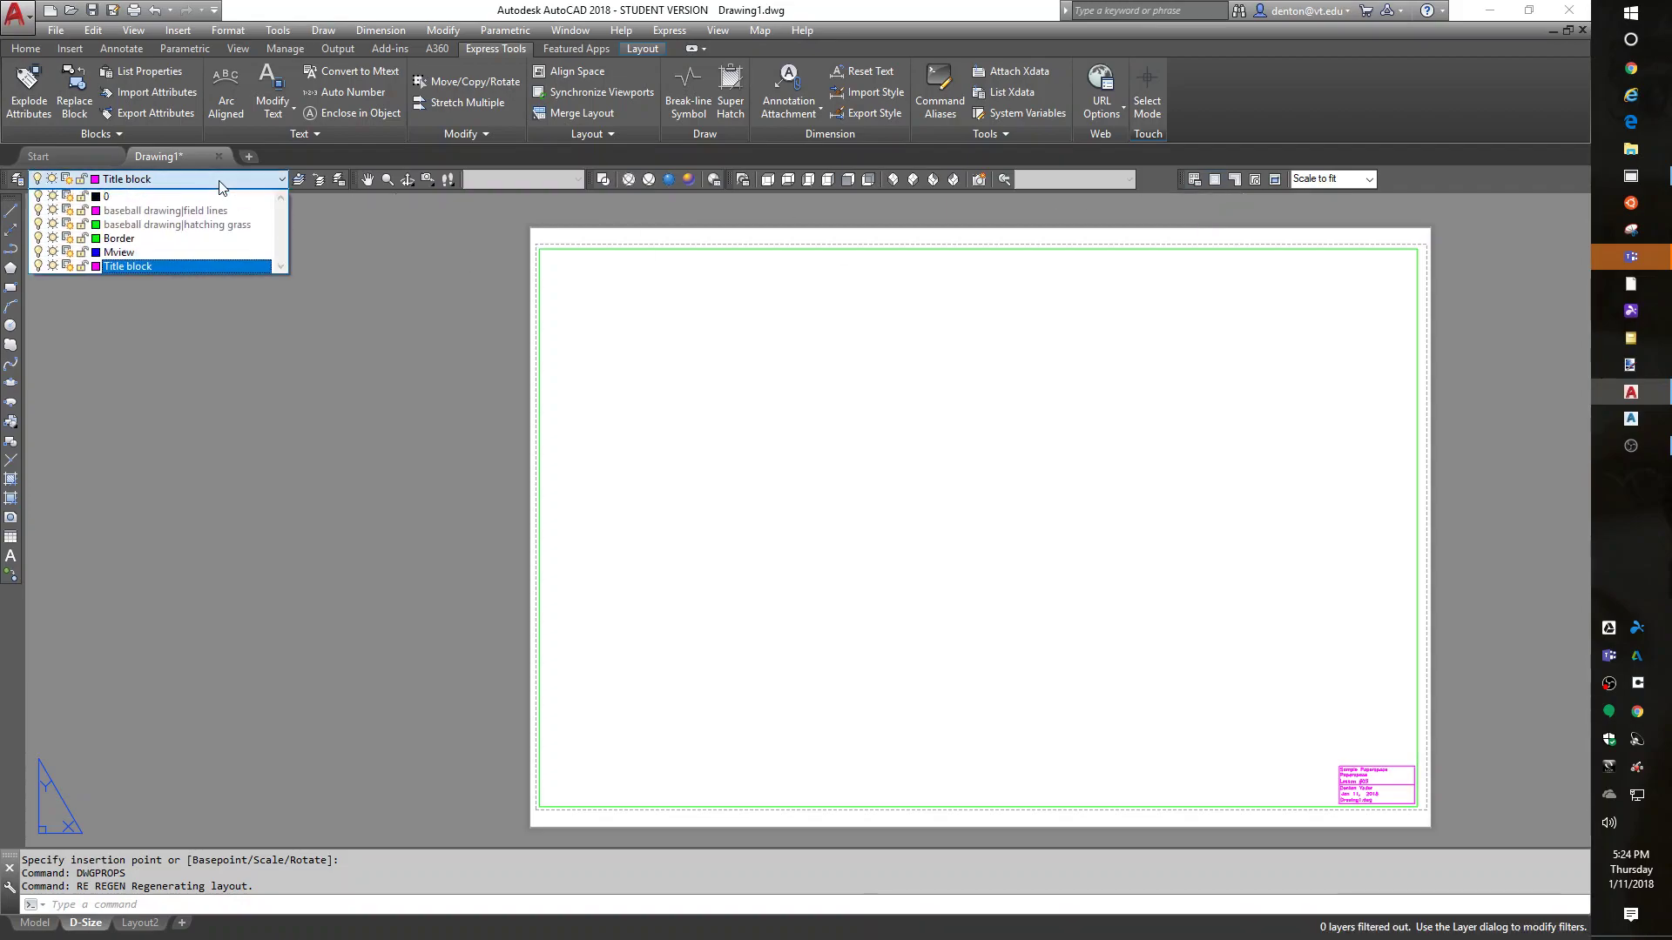
left_click(141, 256)
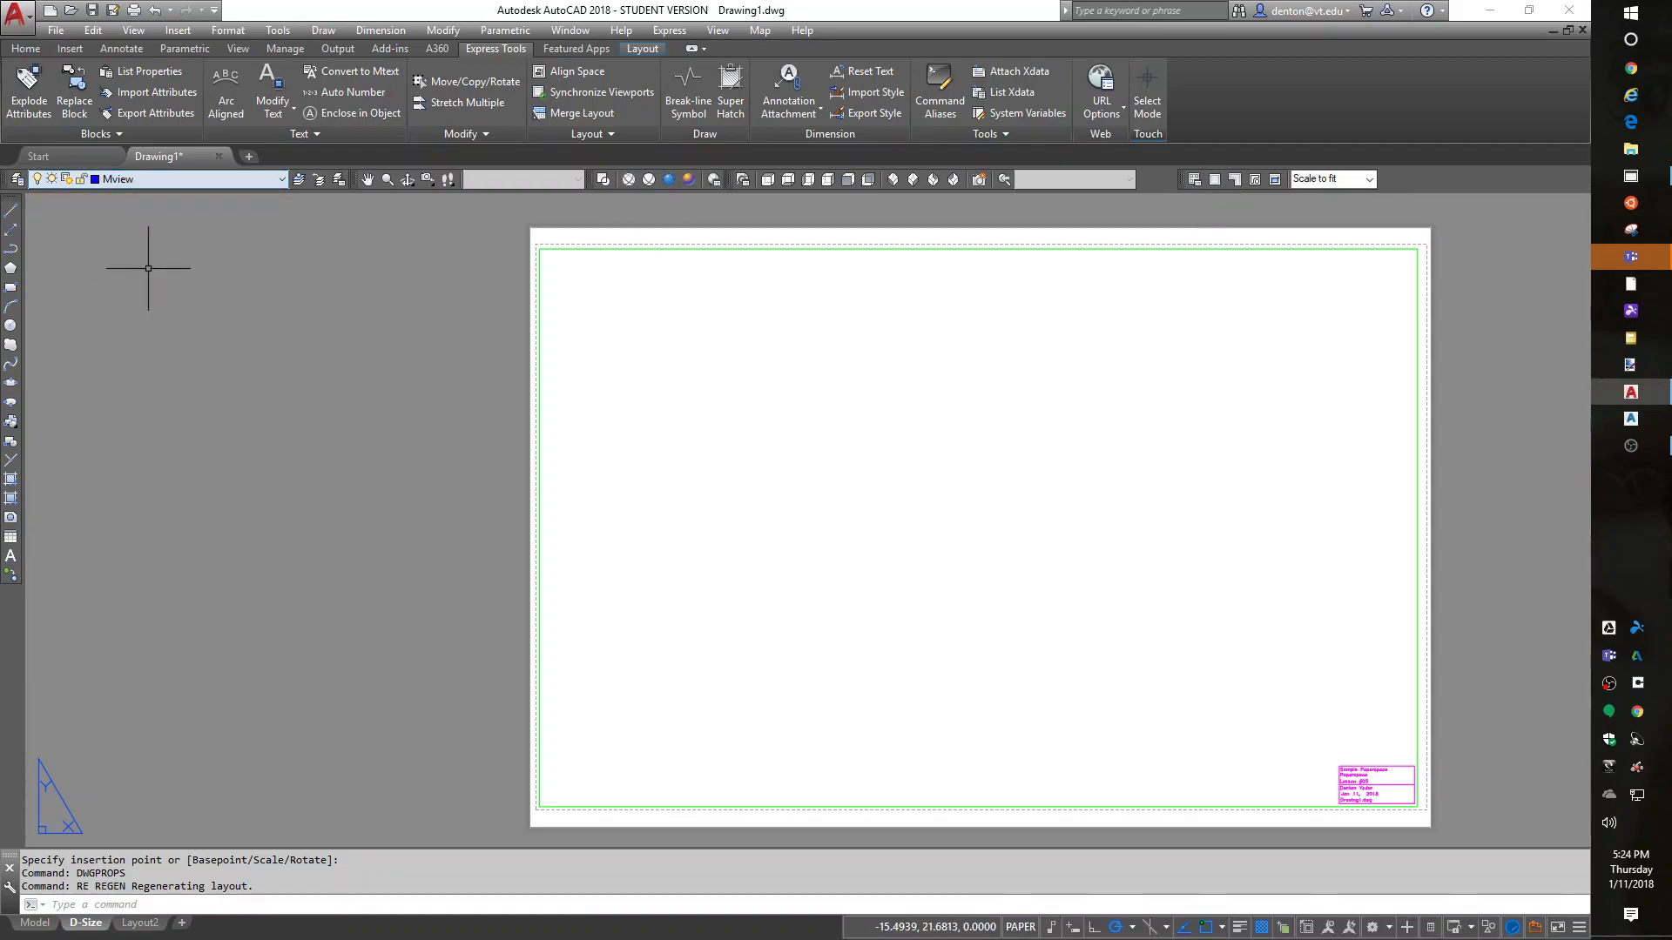
left_click(1214, 179)
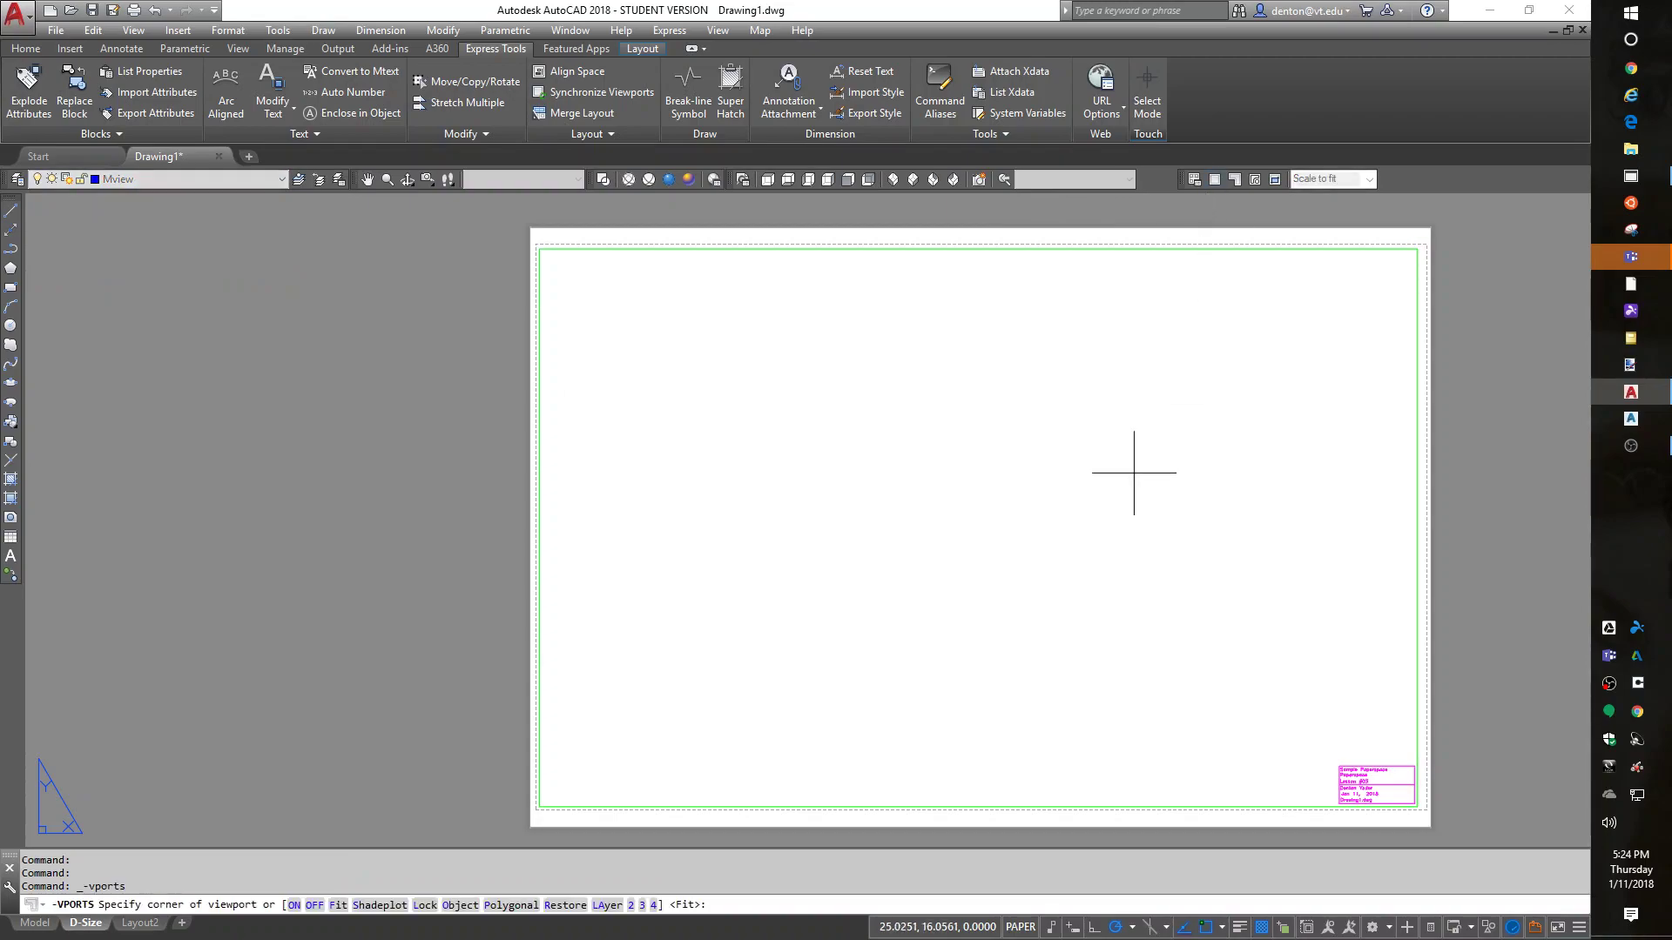
left_click(555, 794)
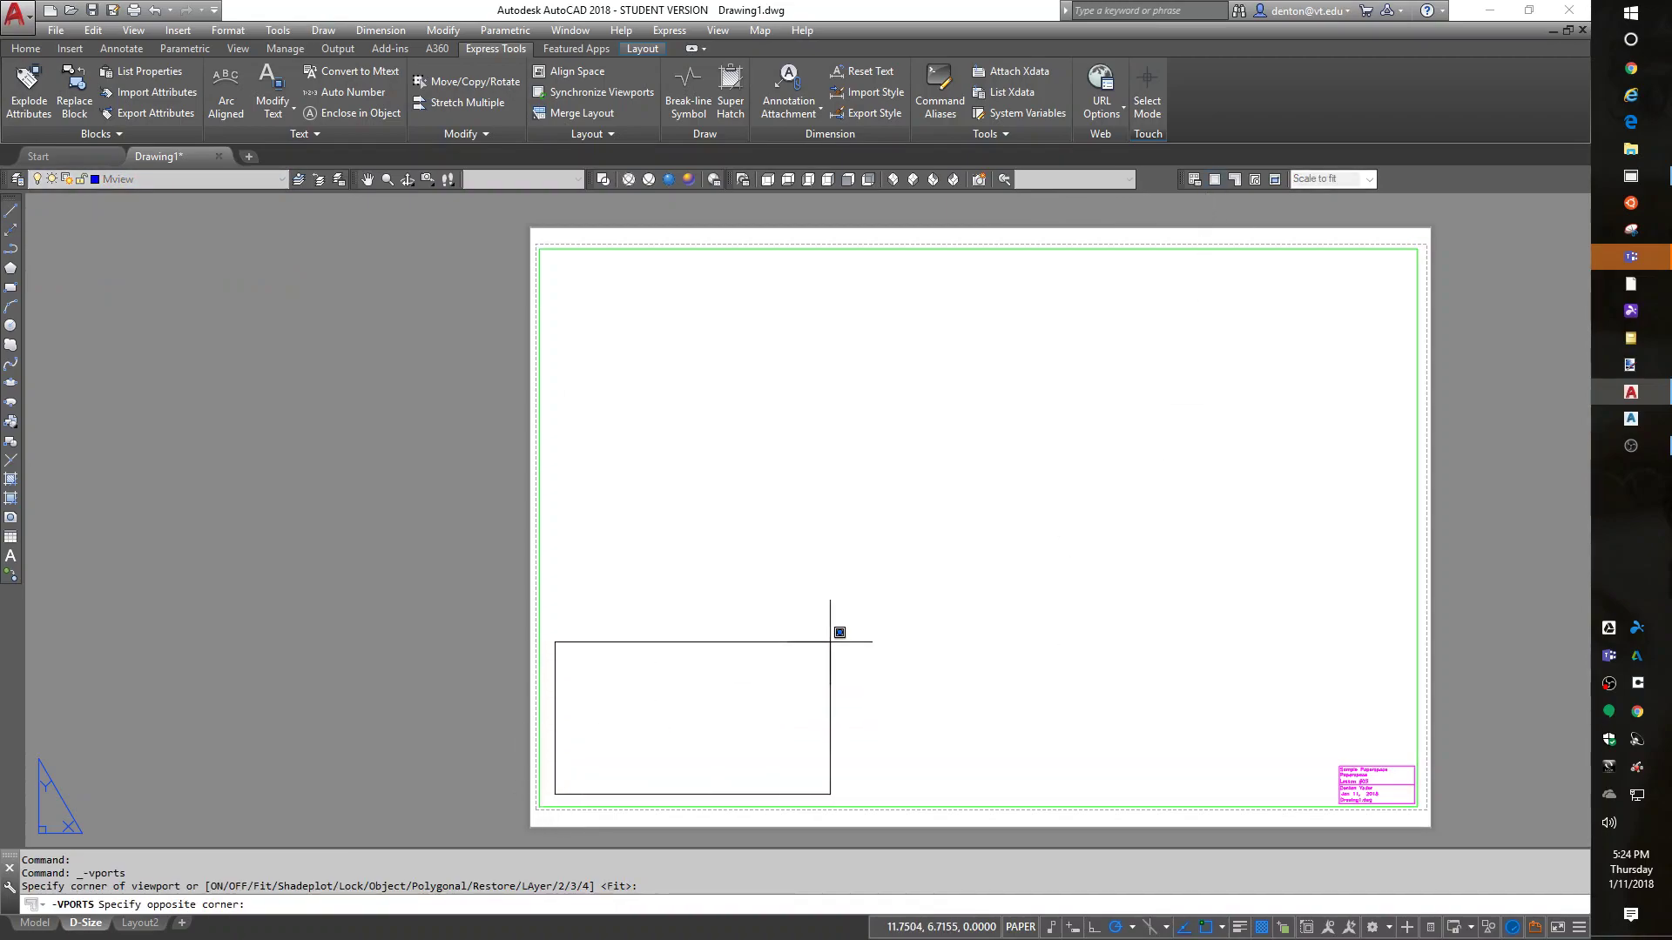
left_click(1331, 263)
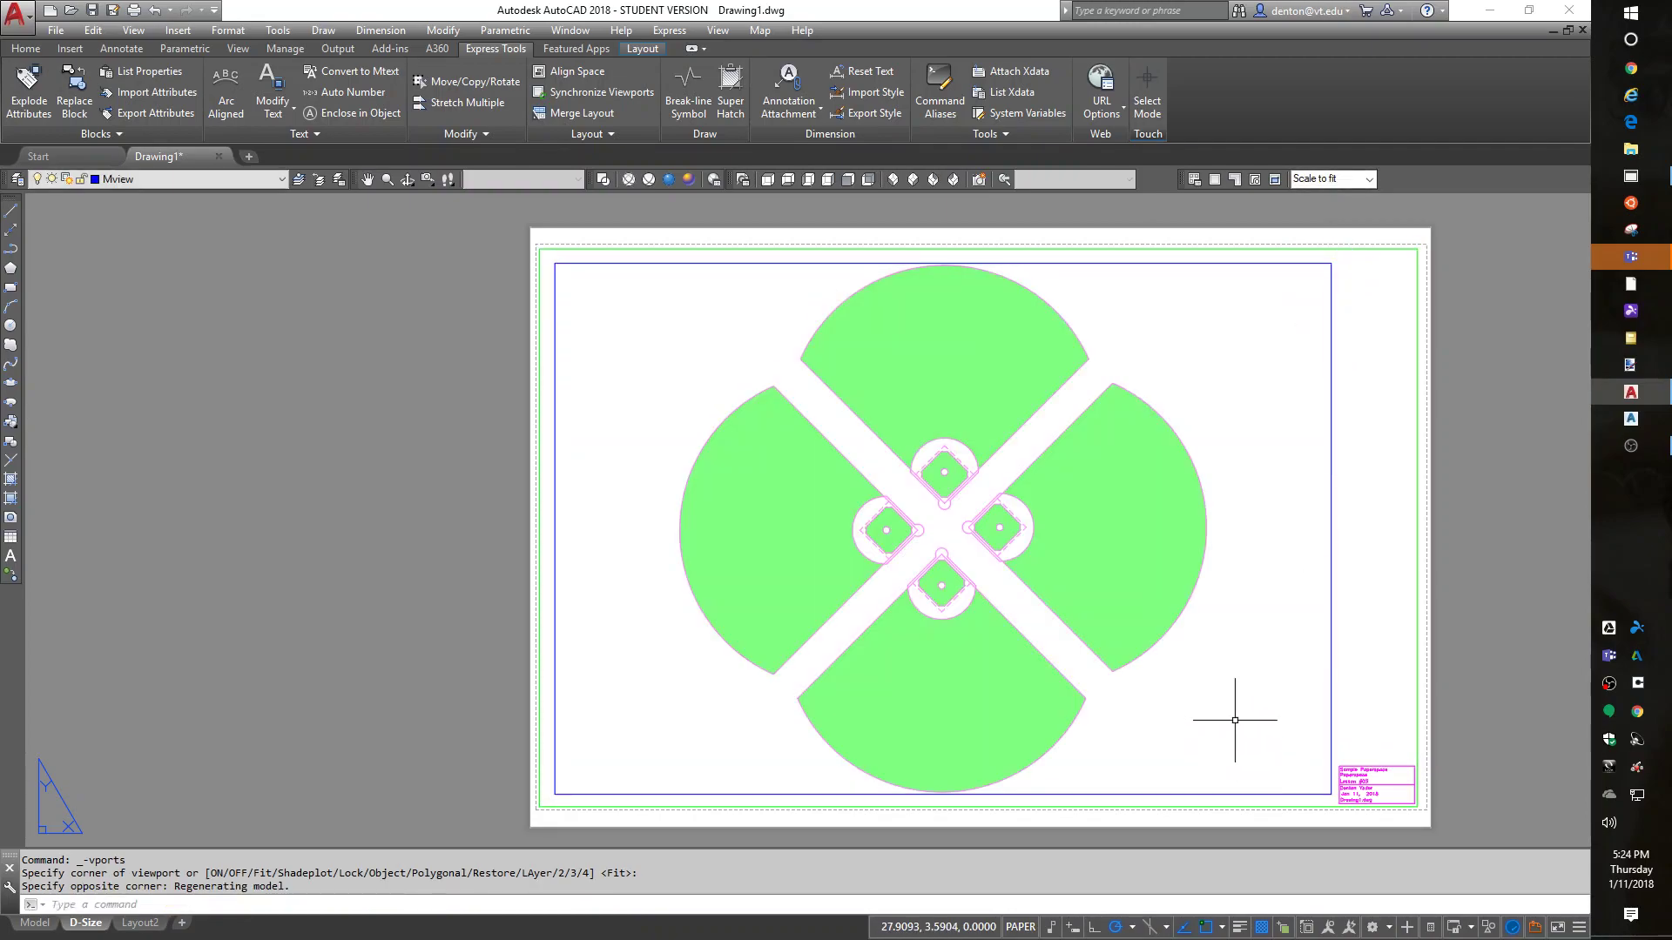
- Preview the D-Size plot with monochrome.ctb and examine the border and title block lineweights up close
type("plot")
key("Return")
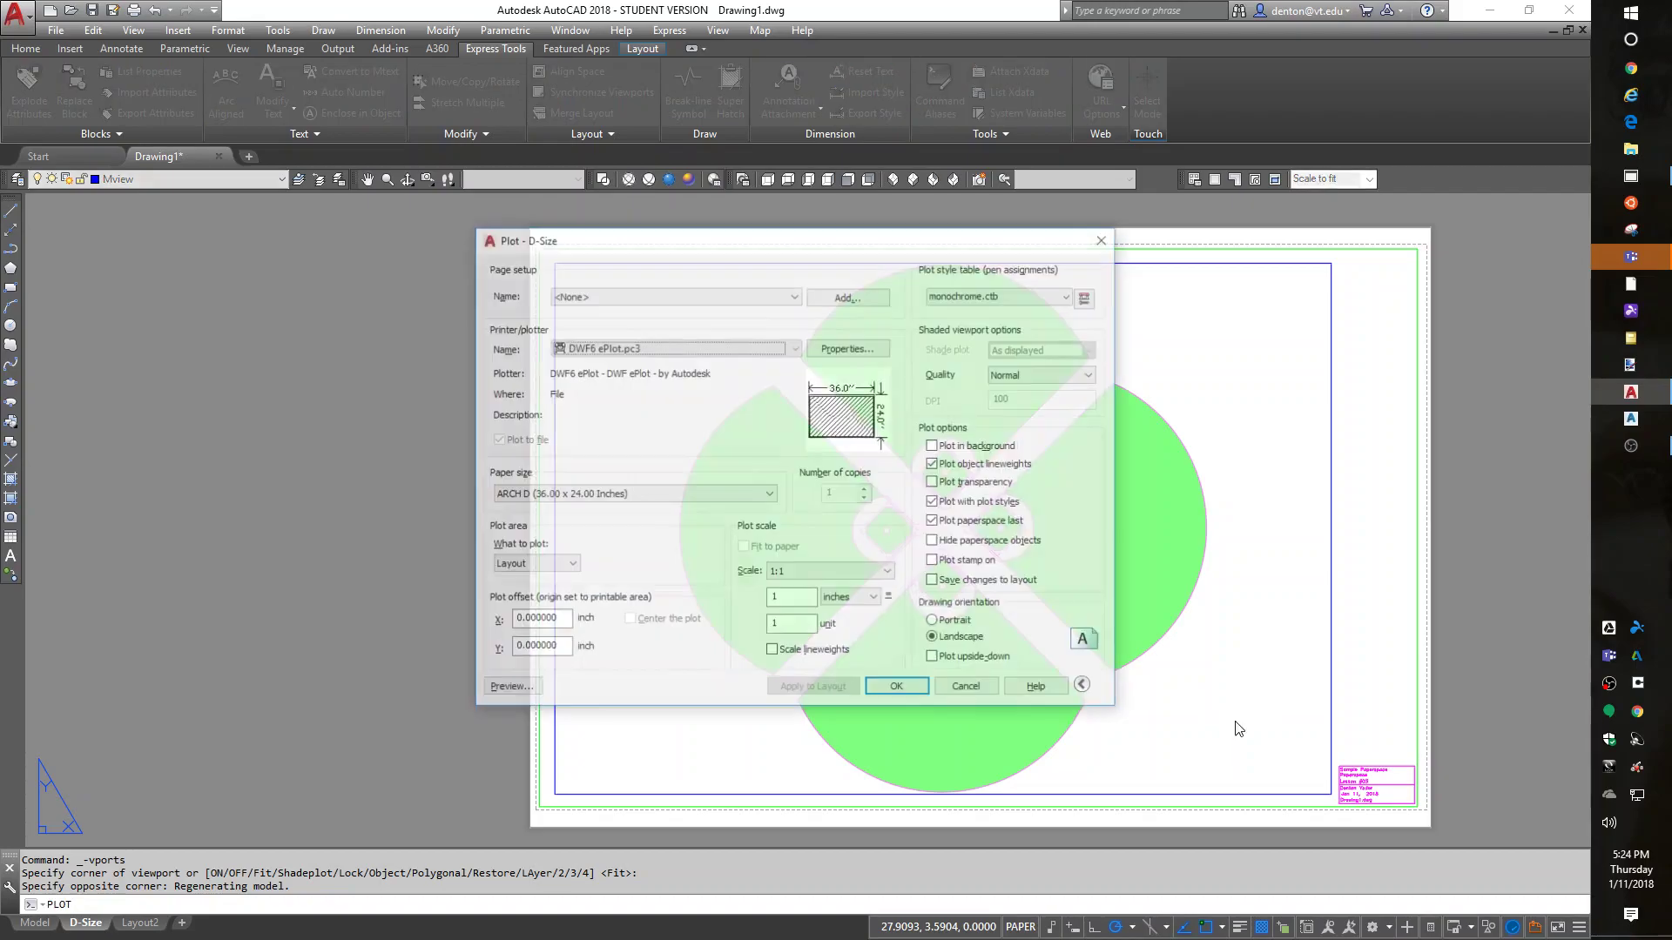
left_click(522, 692)
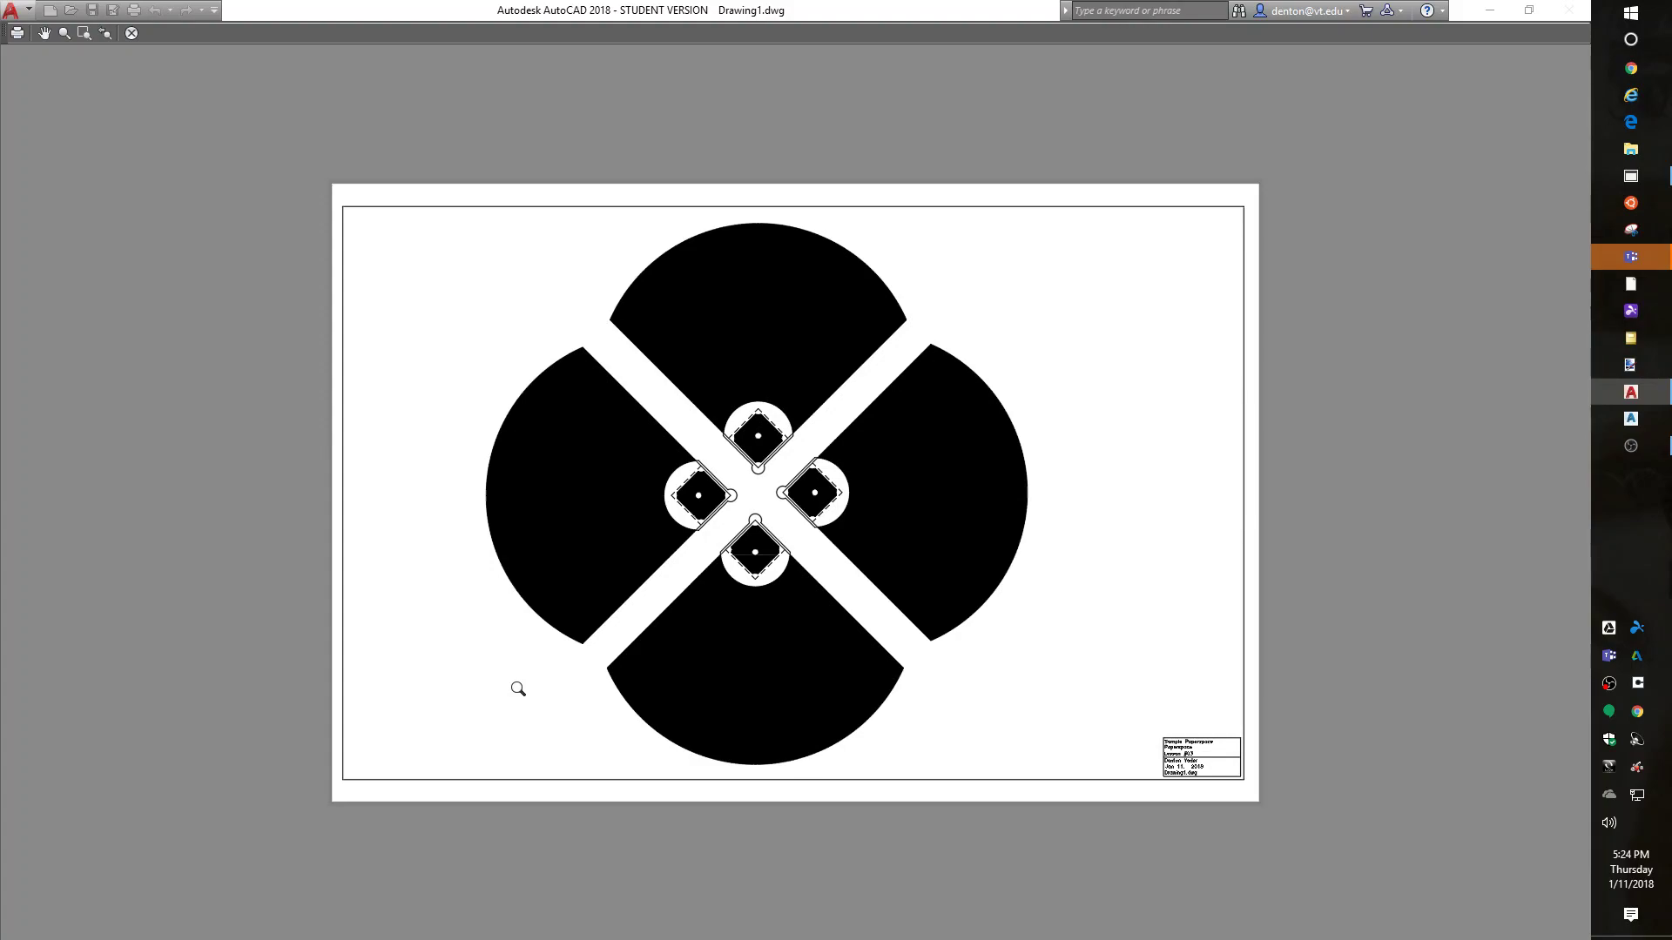
scroll(1258, 757, "up", 8)
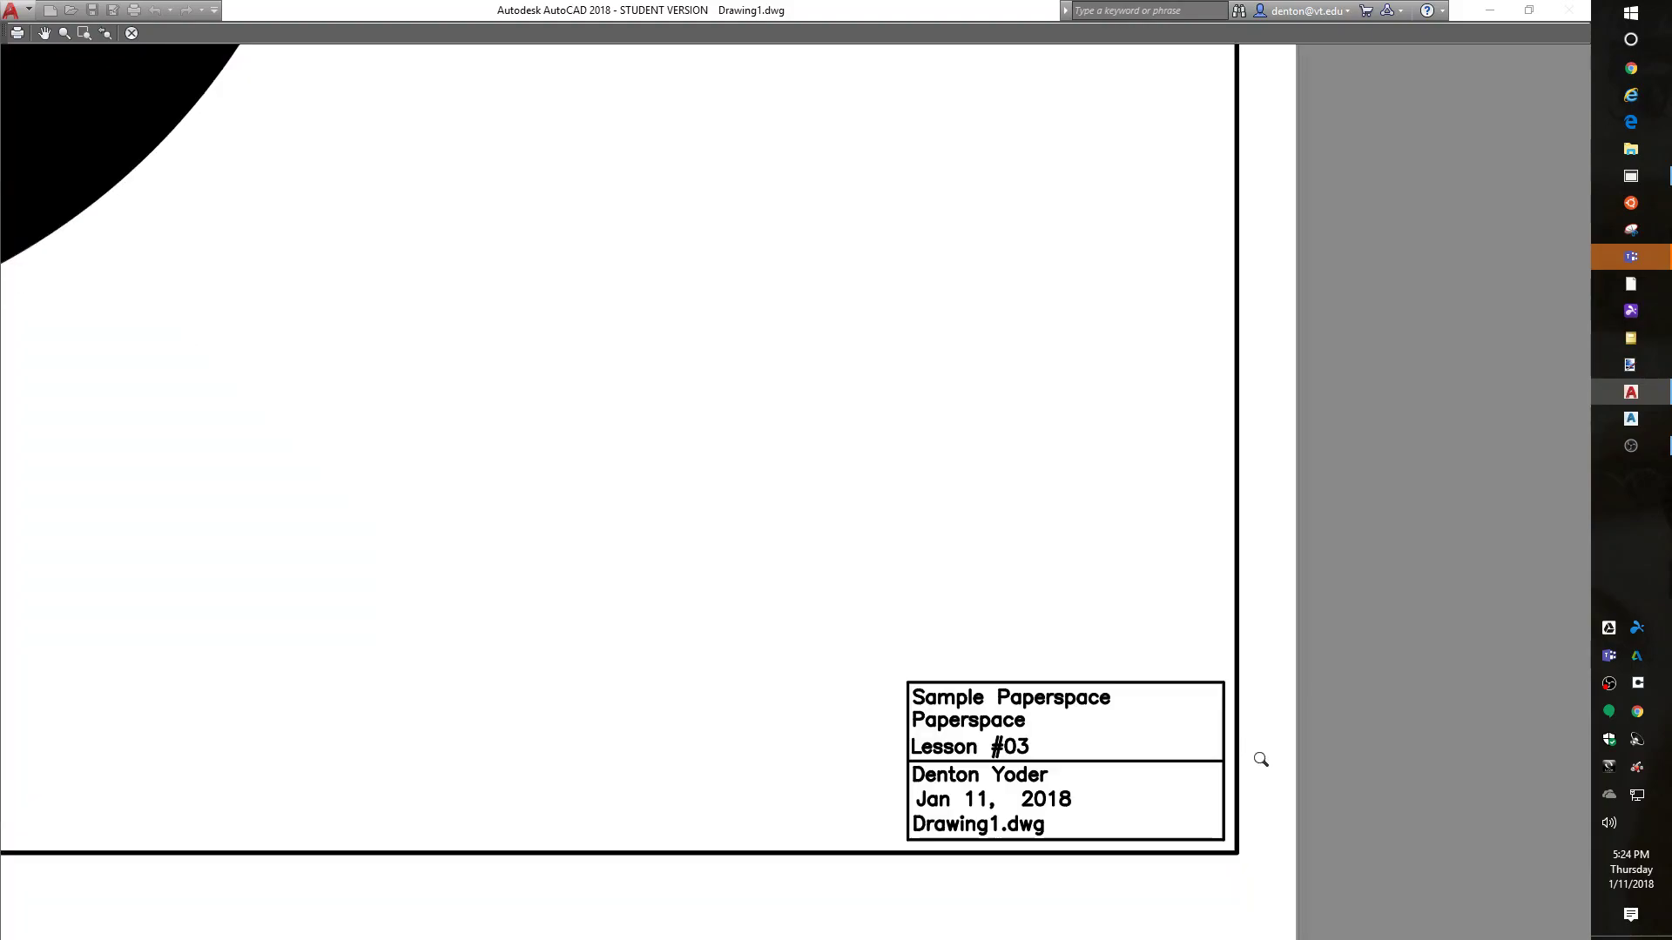
scroll(1262, 762, "down", 8)
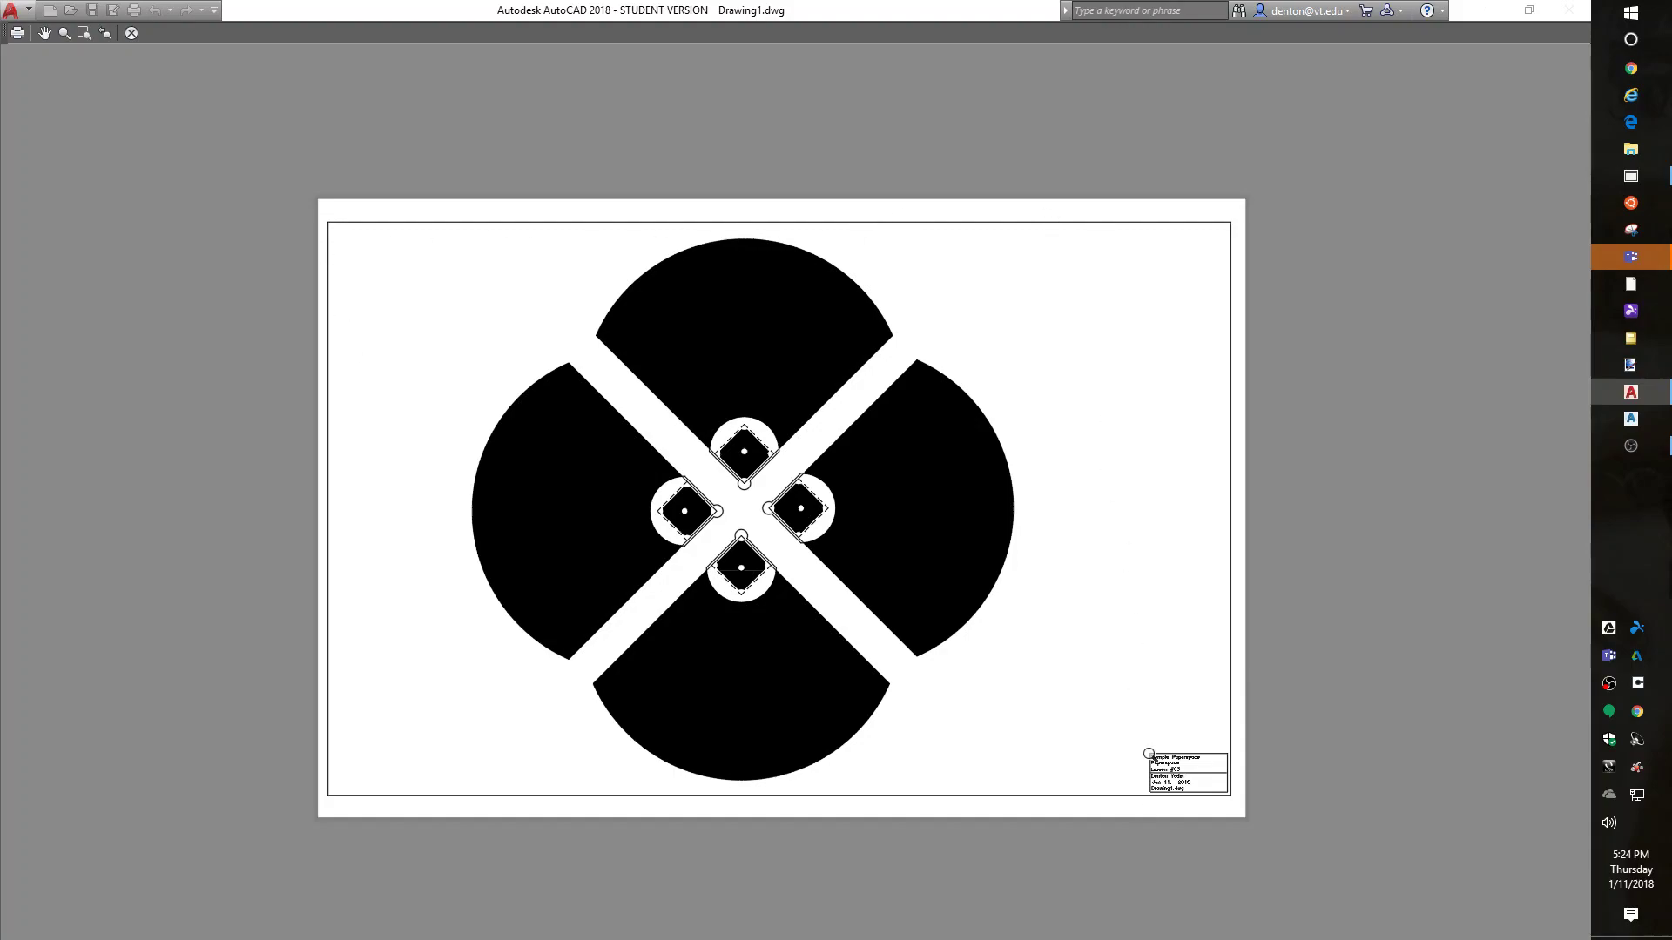
key("Escape")
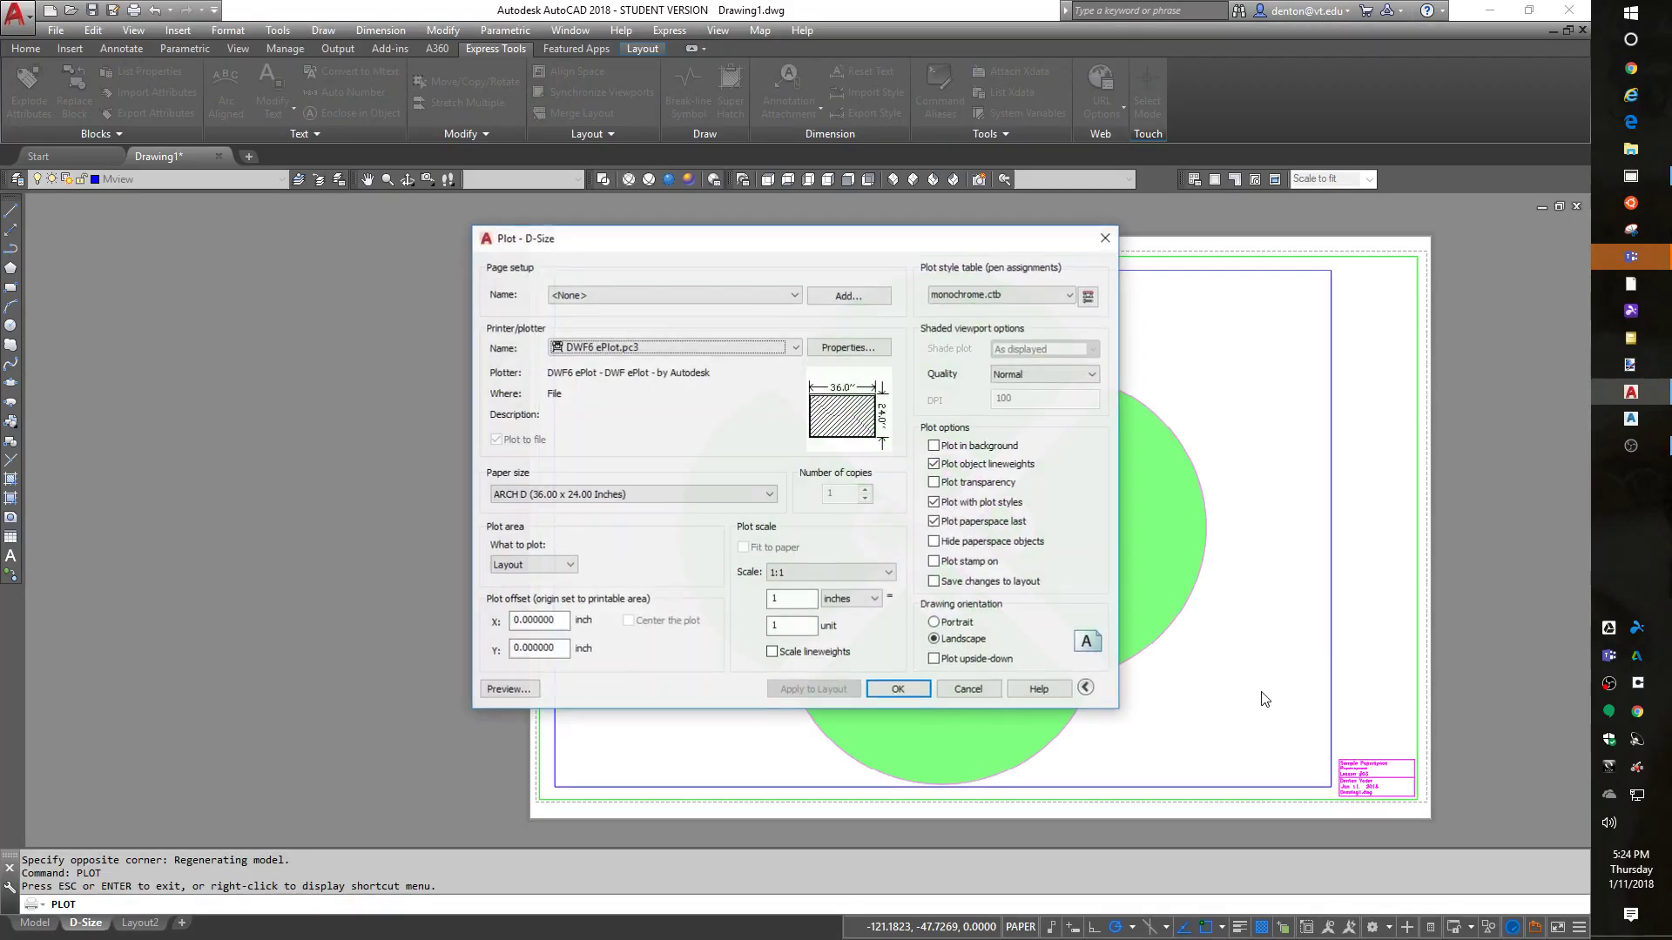
- Set the plot style table to acad.ctb, apply it to the layout, preview the colour plot and close the plot settings without plotting
left_click(1060, 296)
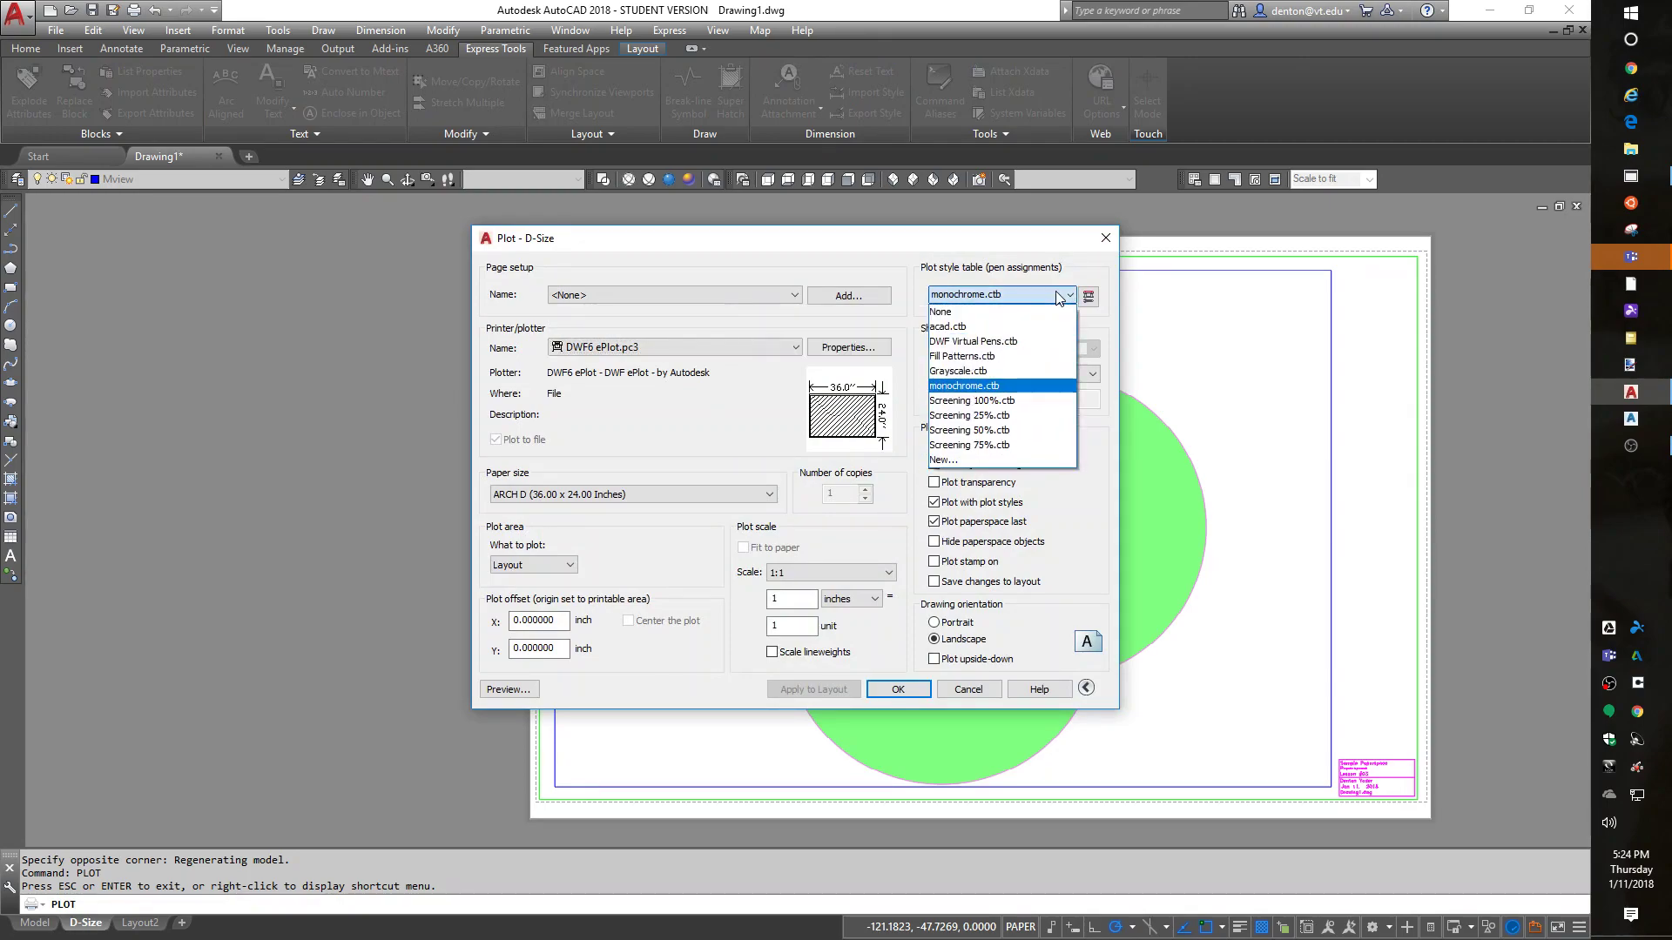
left_click(1021, 328)
left_click(813, 689)
left_click(509, 689)
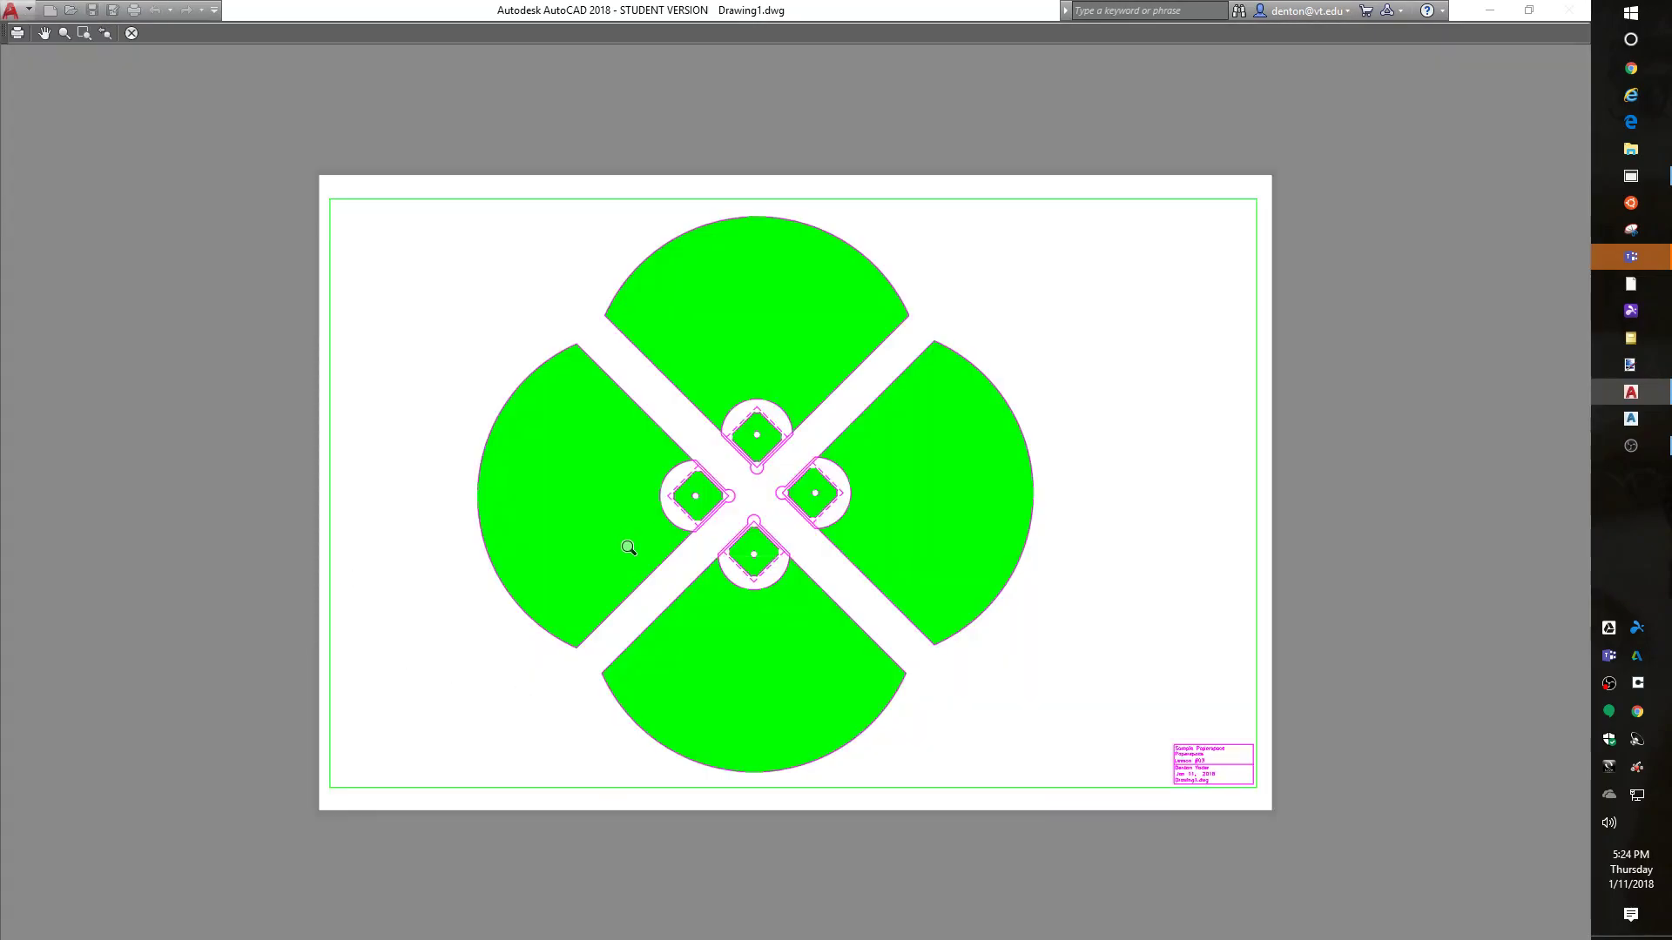
key("Escape")
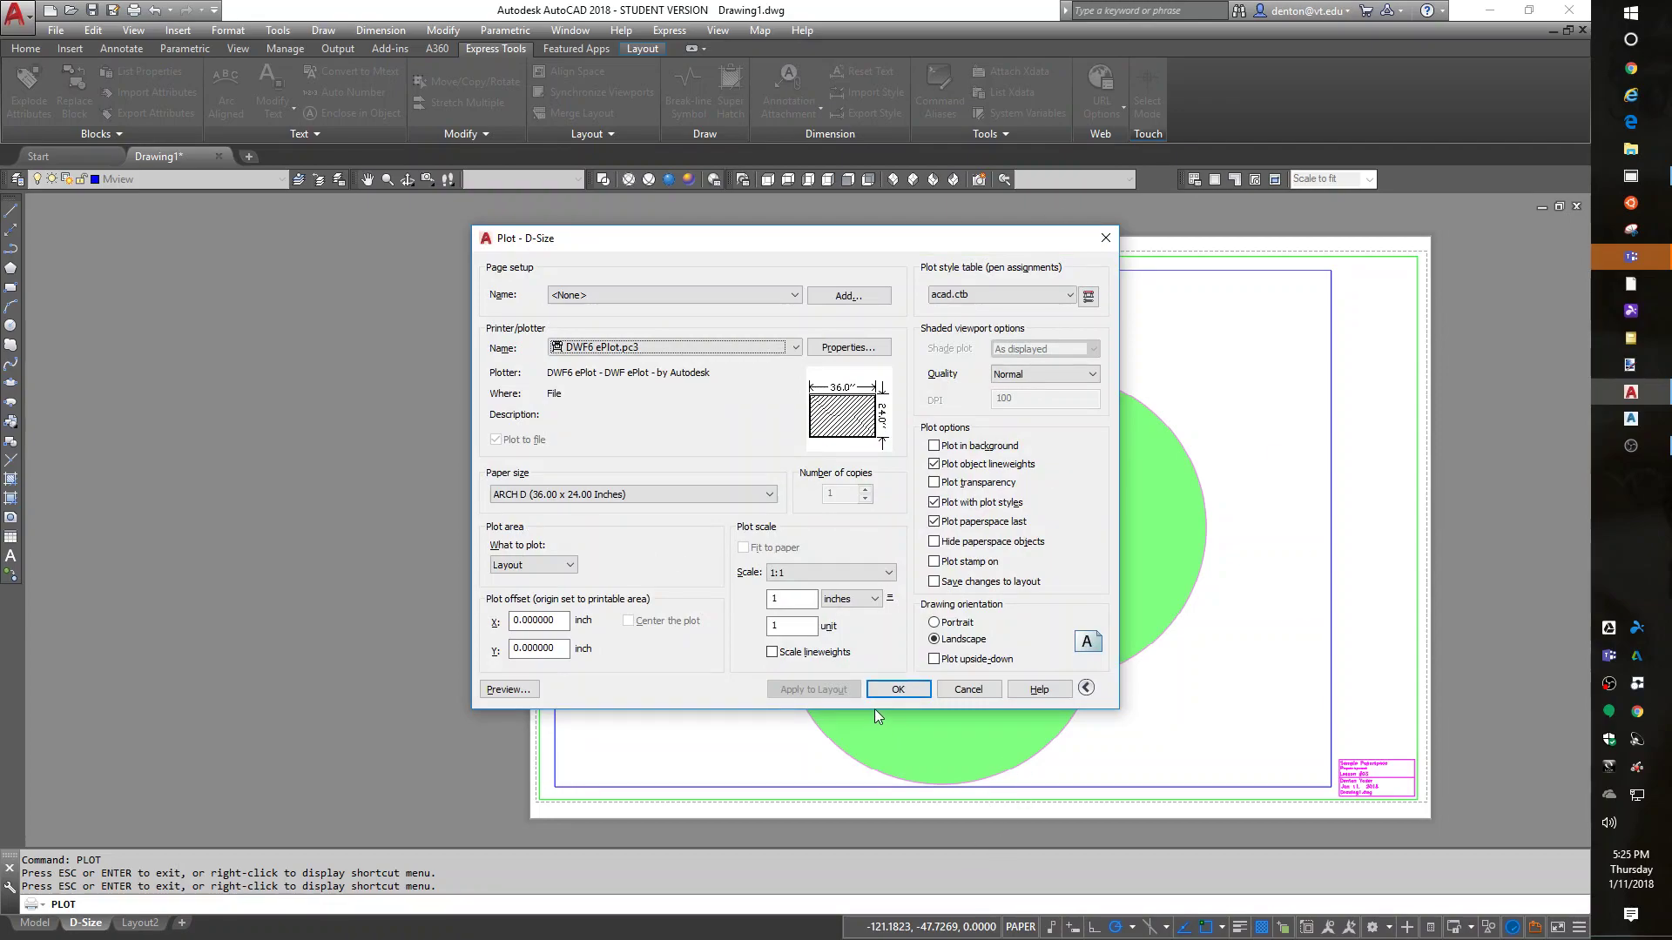
left_click(969, 689)
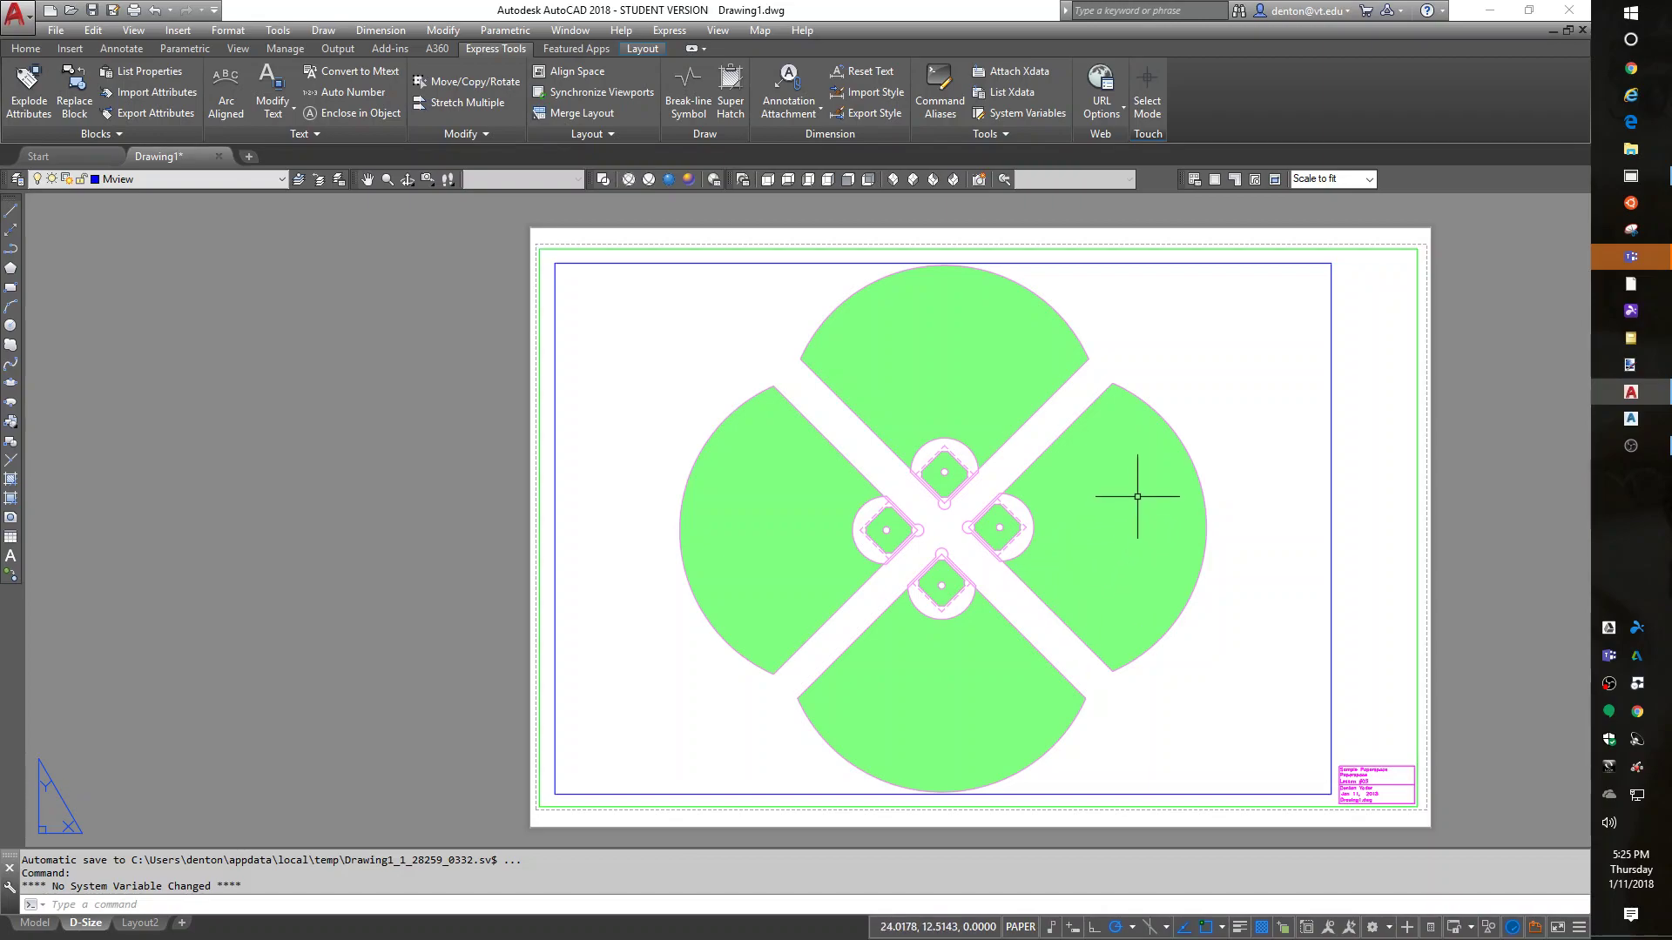
- Shrink the viewport by stretching its upper-right corner inward, to roughly 60% of its width and two-thirds of its height
left_click(1331, 337)
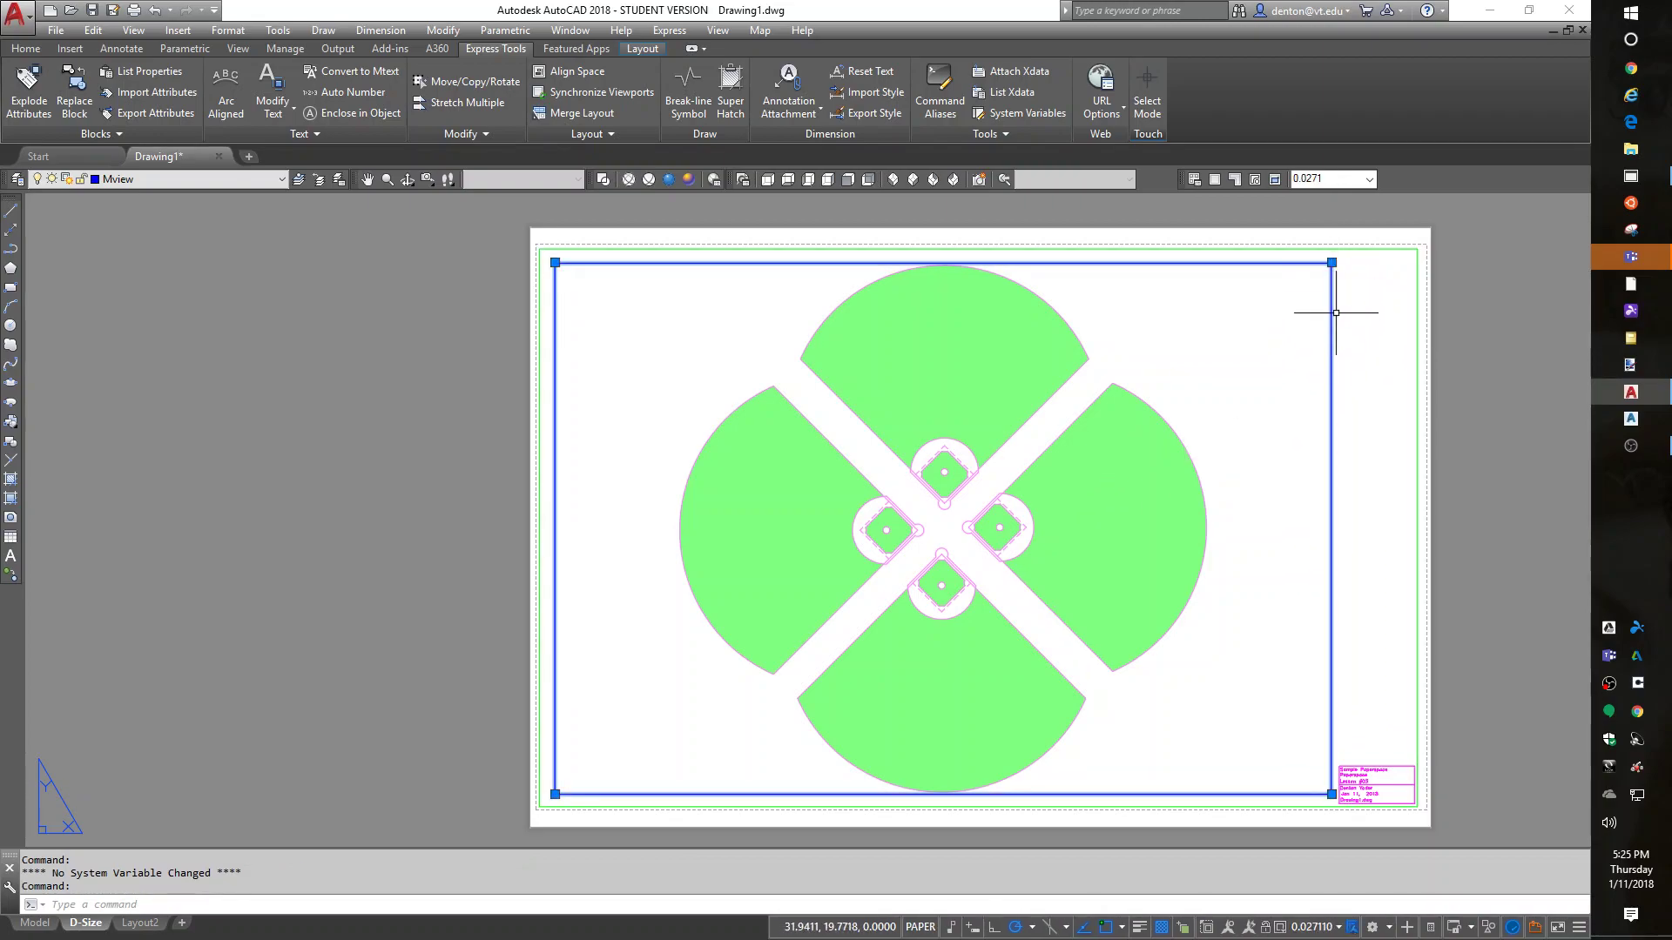
left_click(1330, 256)
left_click(1327, 261)
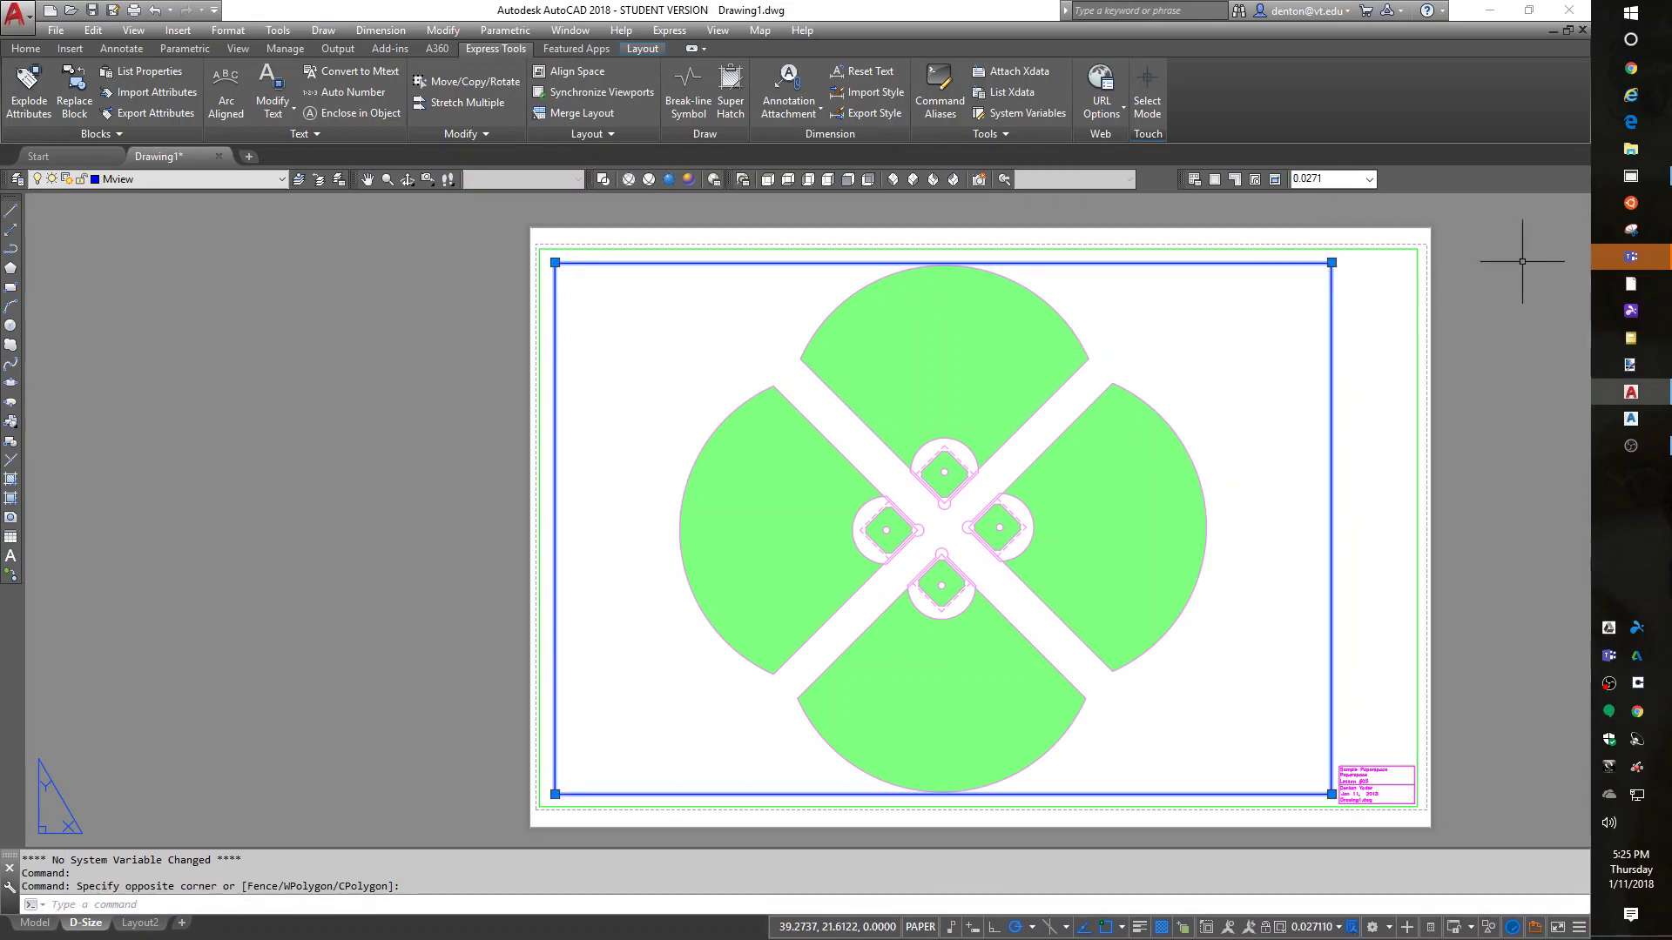
left_click(1330, 261)
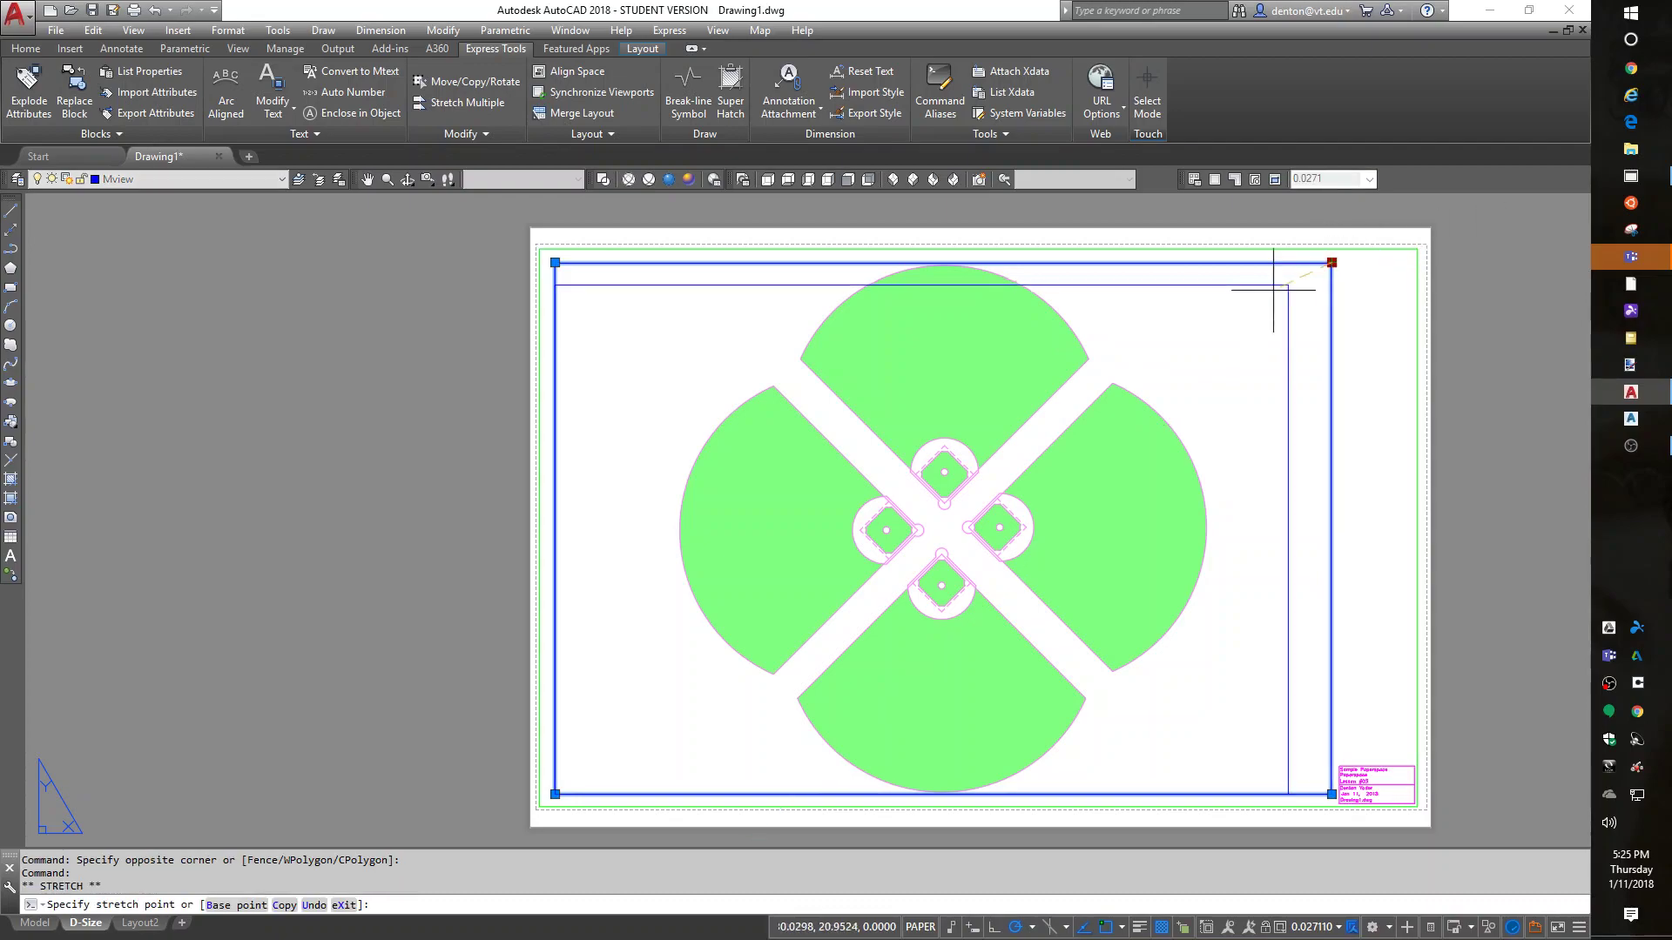
left_click(1016, 431)
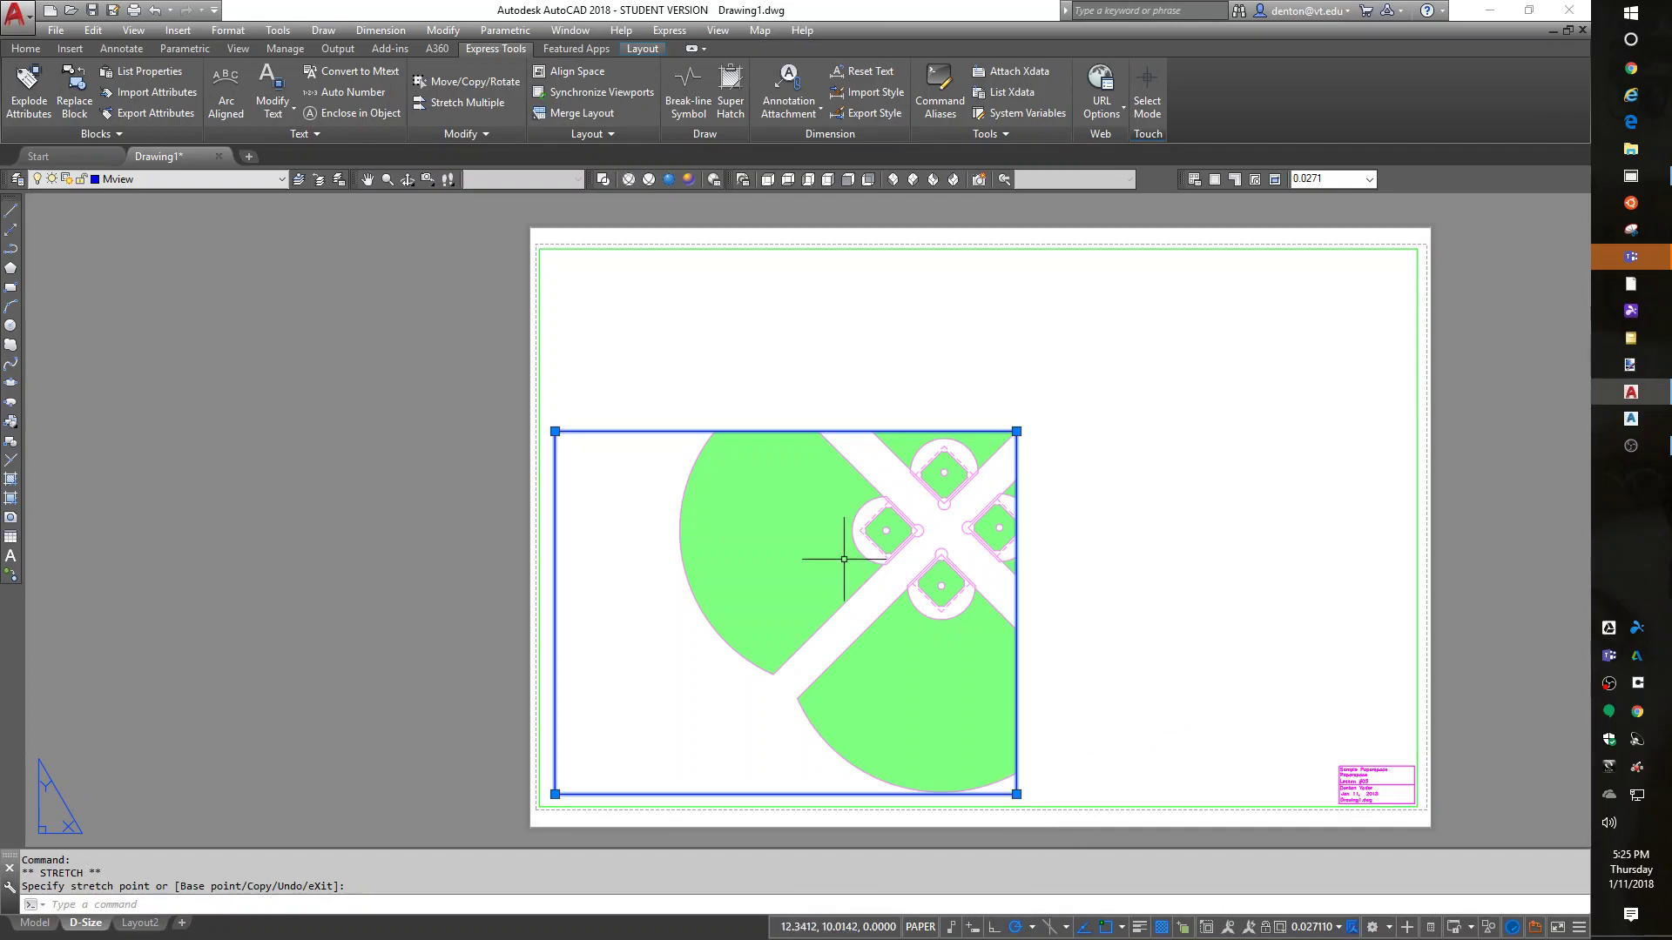
key("Escape")
- Activate model space inside the viewport, examine the upper field at several magnifications, and zoom to the drawing extents
double_click(797, 585)
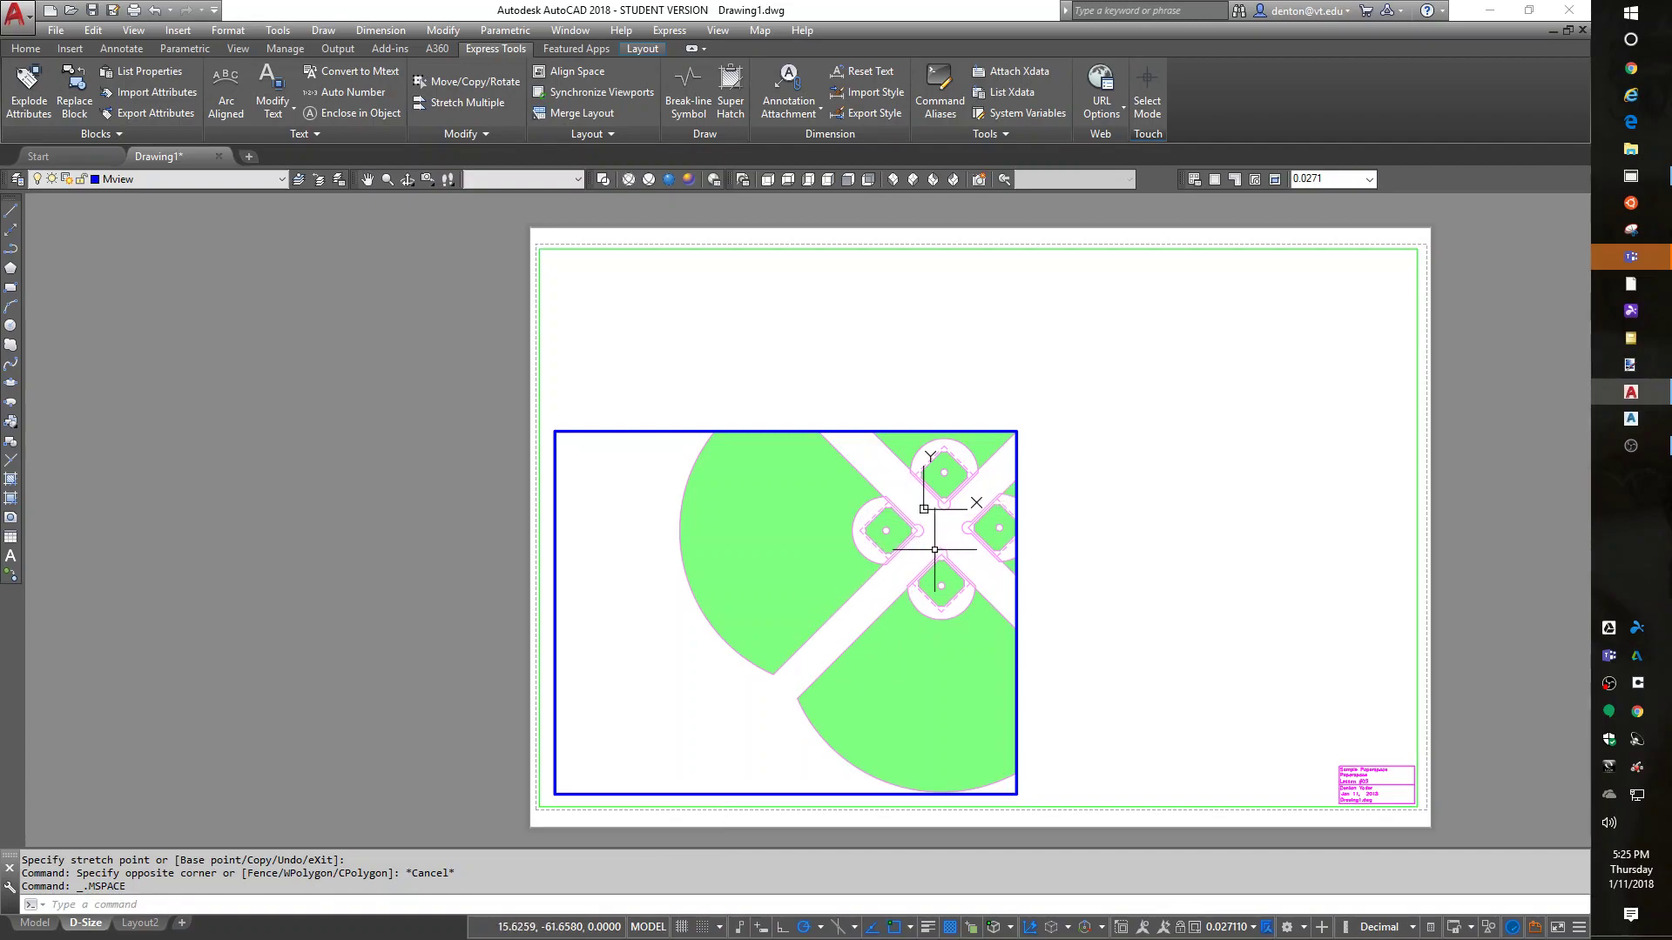
middle_click_drag(932, 523, 838, 555)
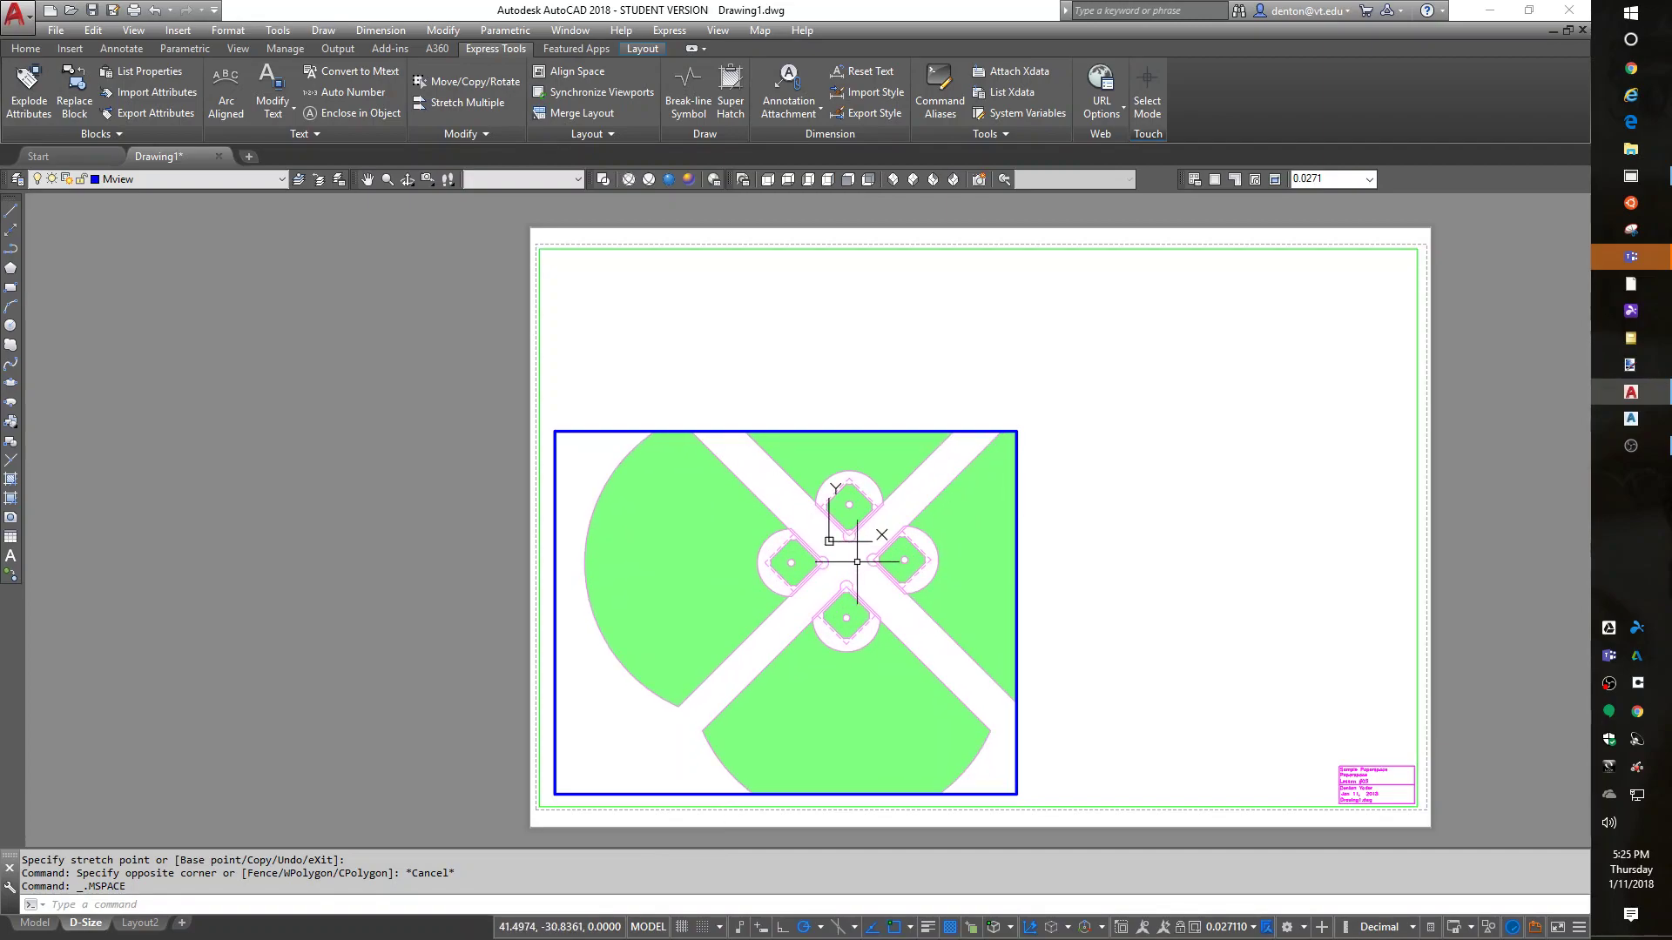
middle_click(857, 563)
middle_click(857, 562)
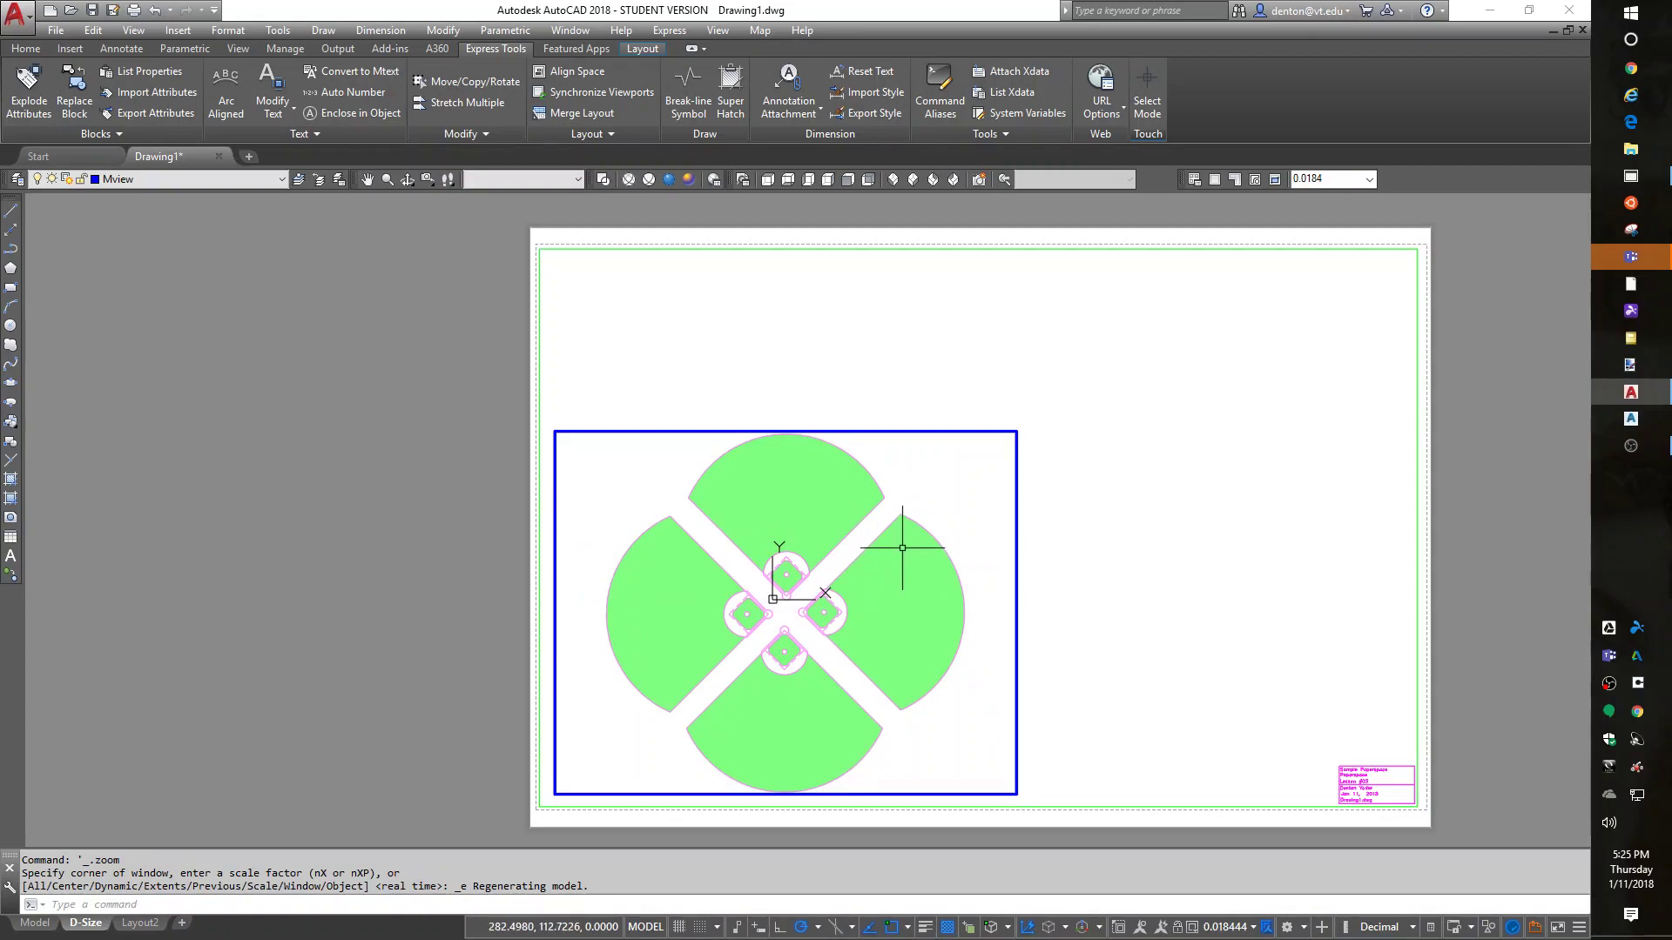
scroll(780, 461, "up", 5)
scroll(802, 552, "down", 2)
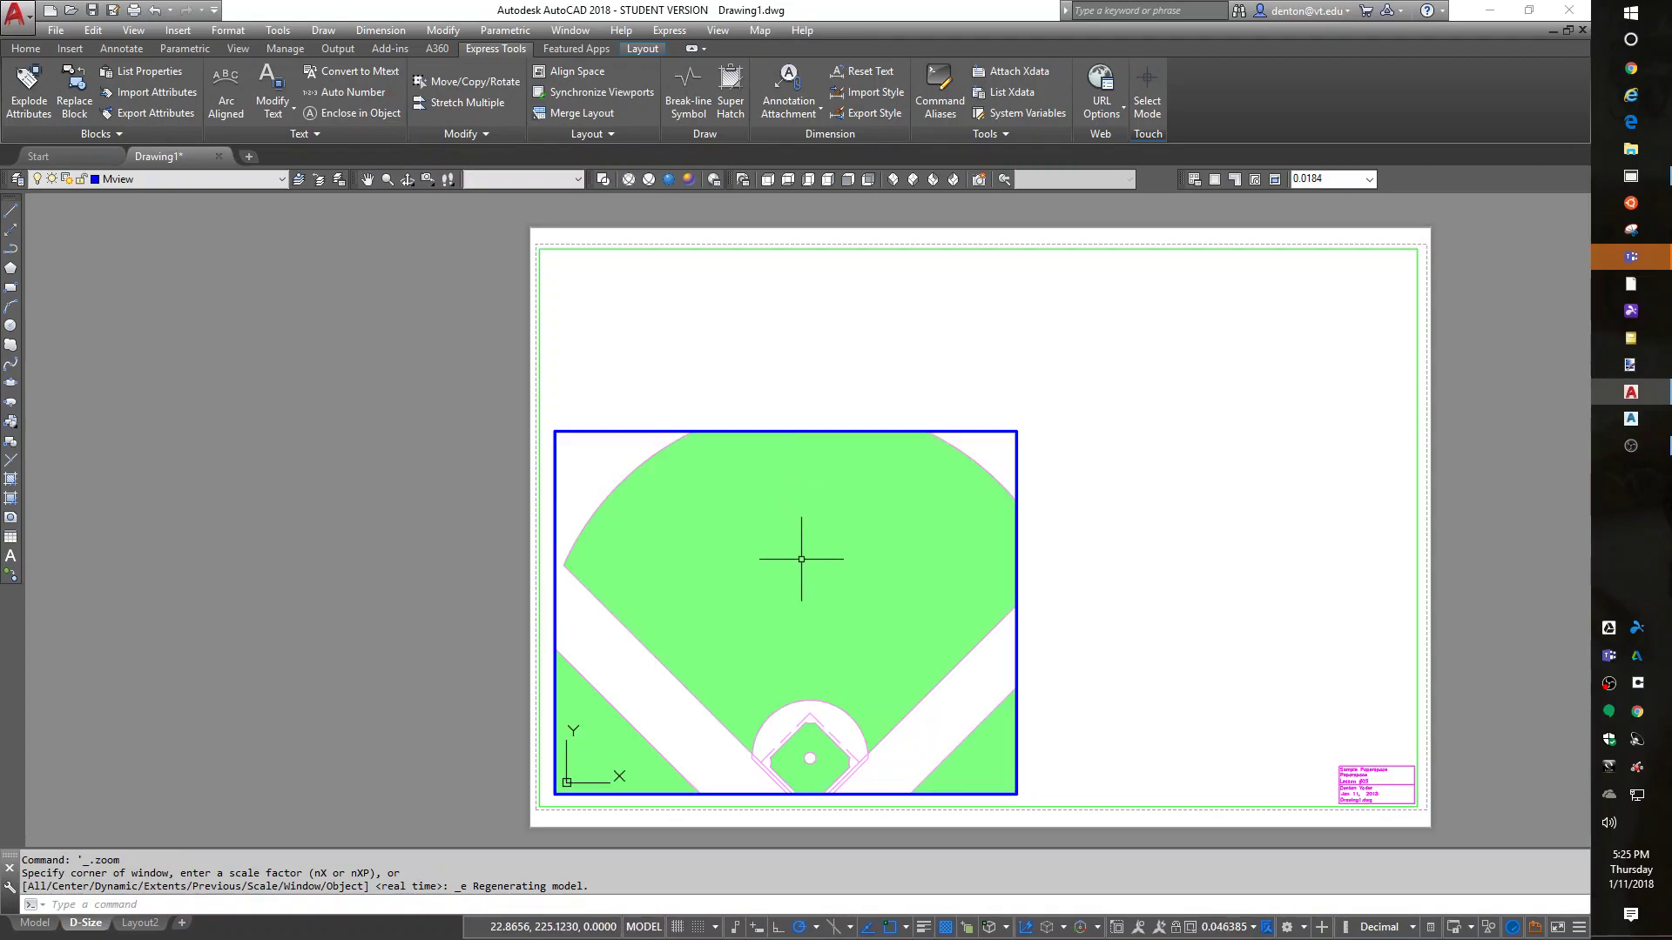
mouse_move(831, 597)
middle_mouse_down()
mouse_move(832, 570)
mouse_move(831, 604)
mouse_move(828, 586)
middle_mouse_up()
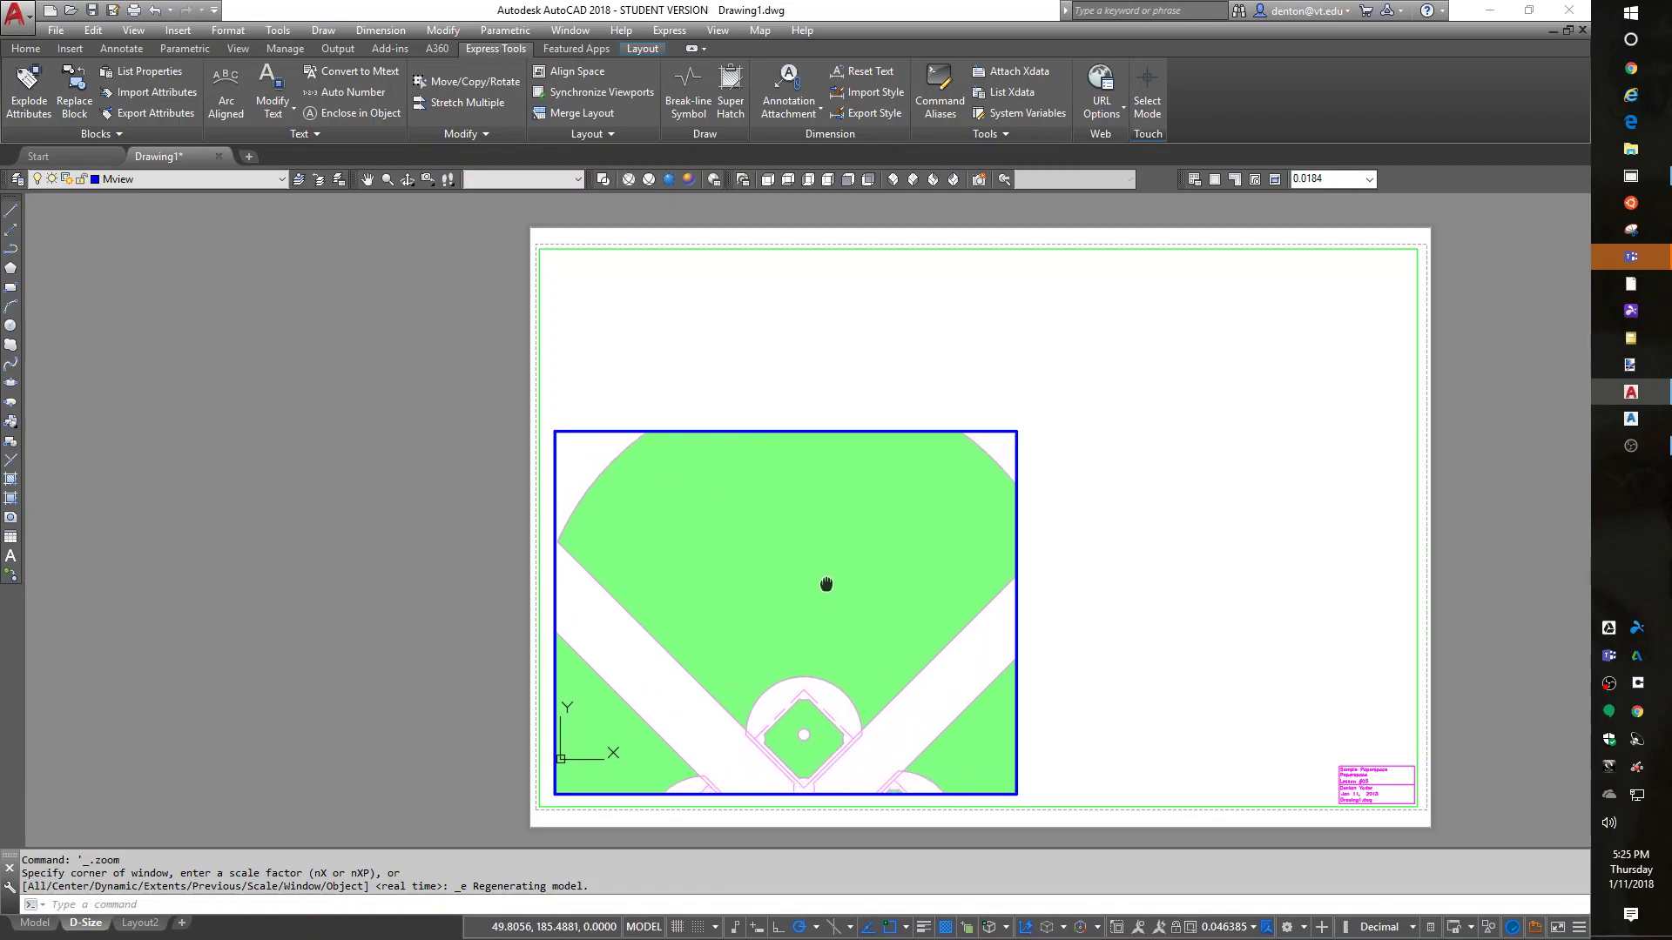
scroll(828, 575, "down", 2)
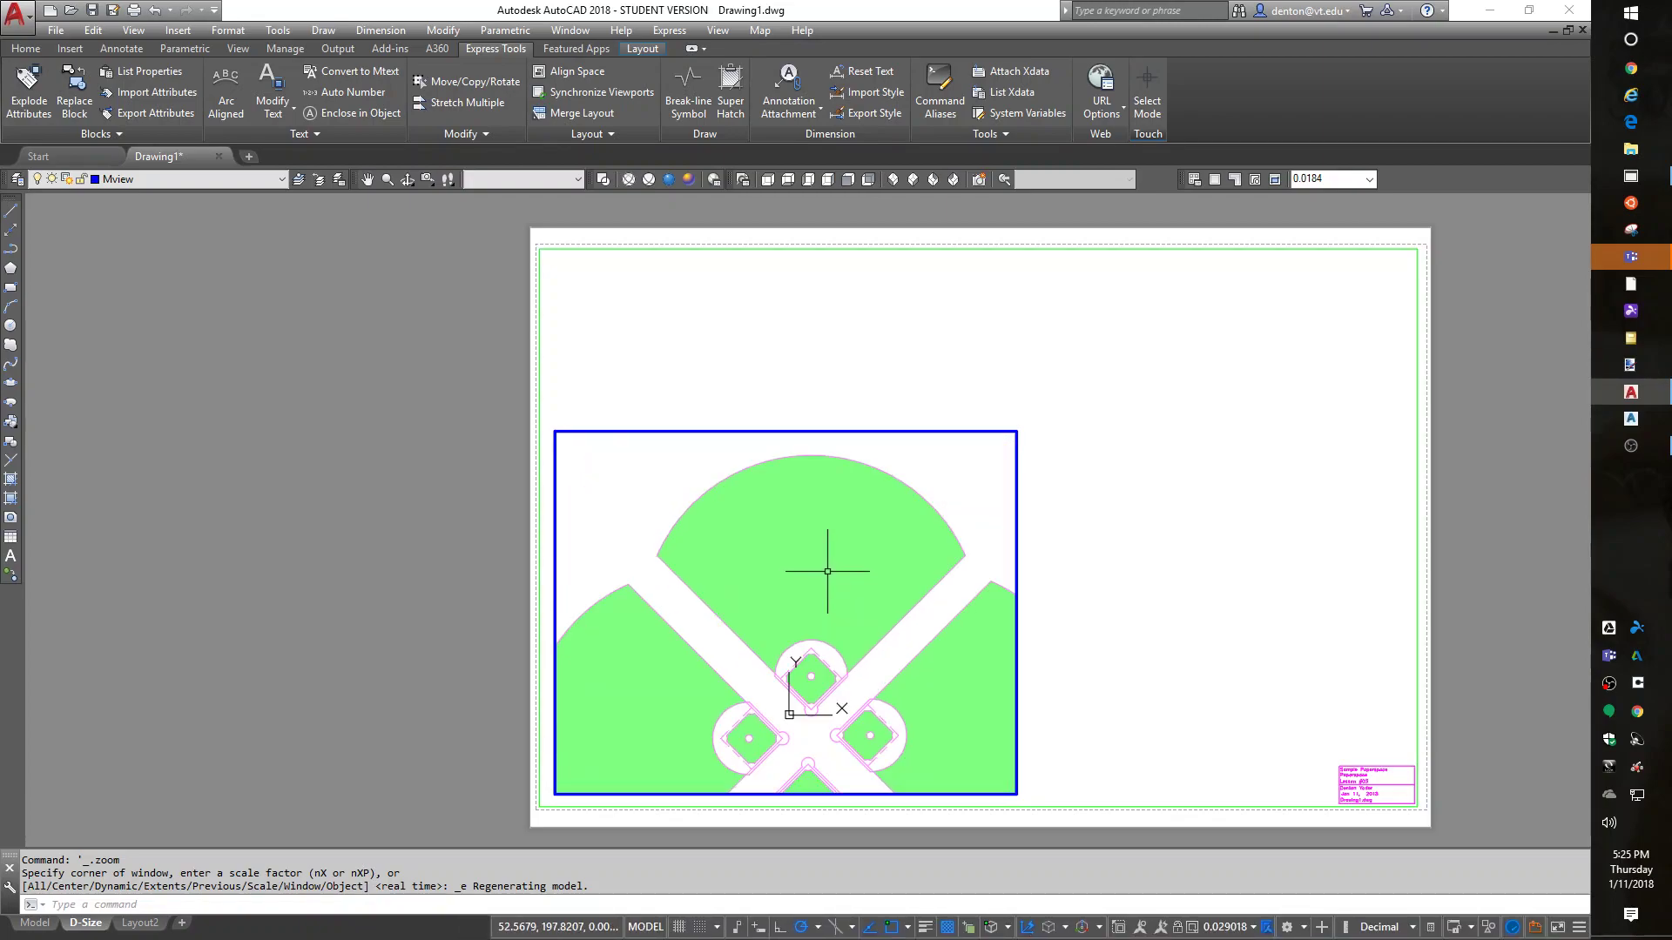
scroll(813, 697, "up", 7)
scroll(836, 557, "down", 5)
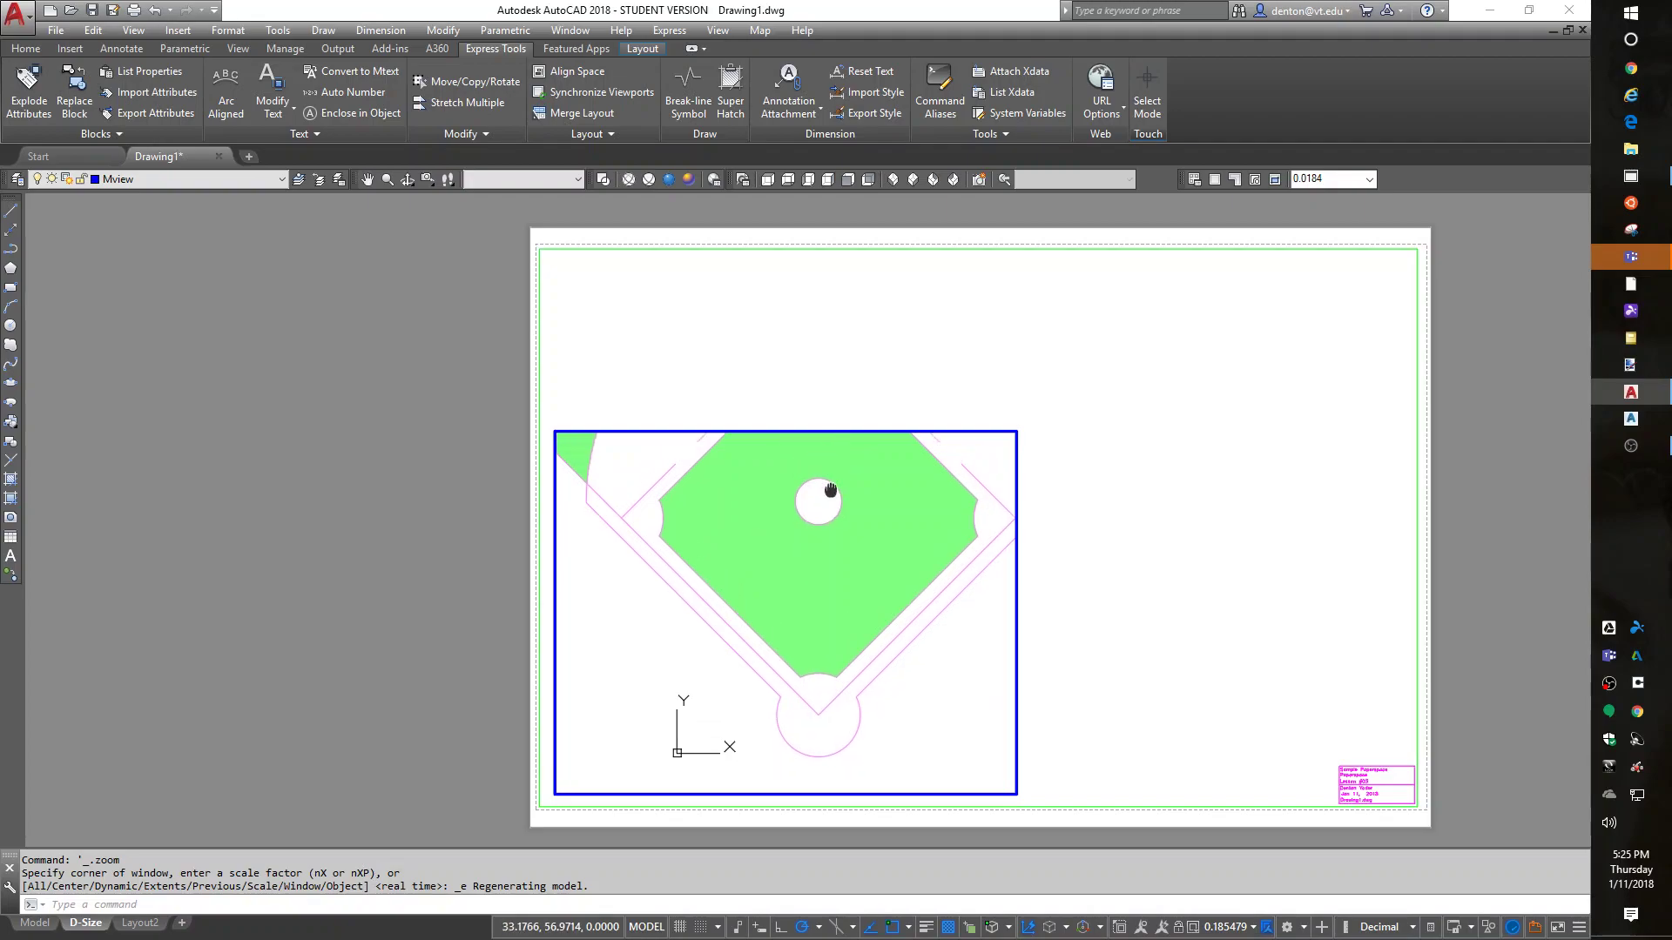
scroll(771, 568, "down", 3)
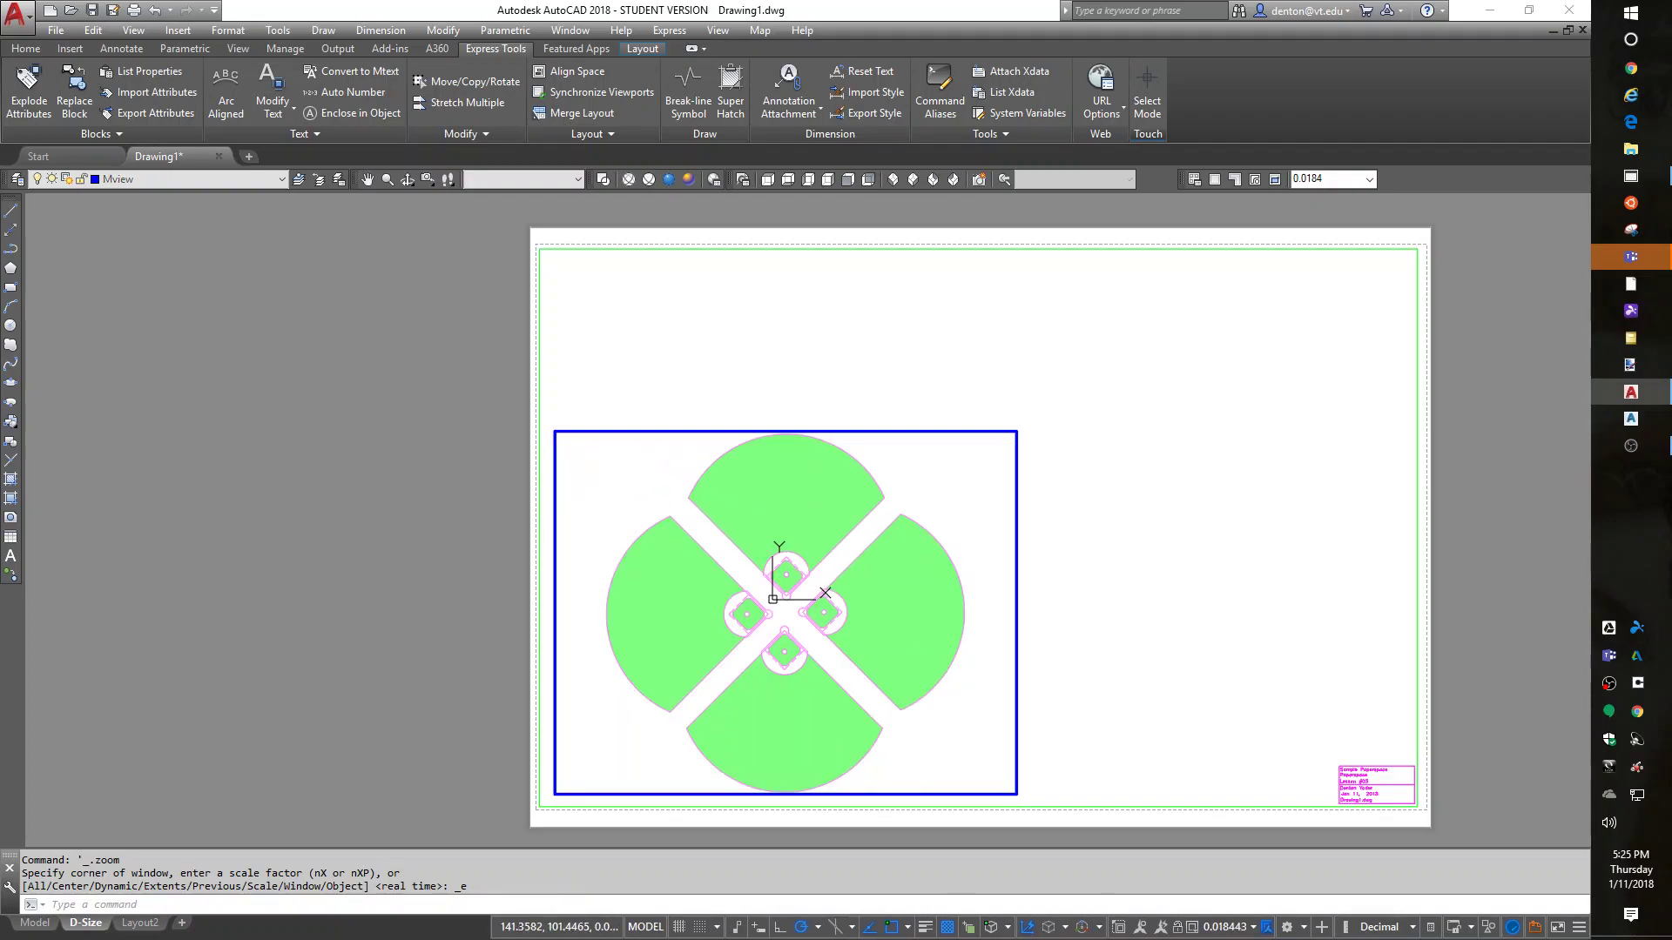
- Try viewport scales of 1:50, 1:100 and 1:20
left_click(1369, 180)
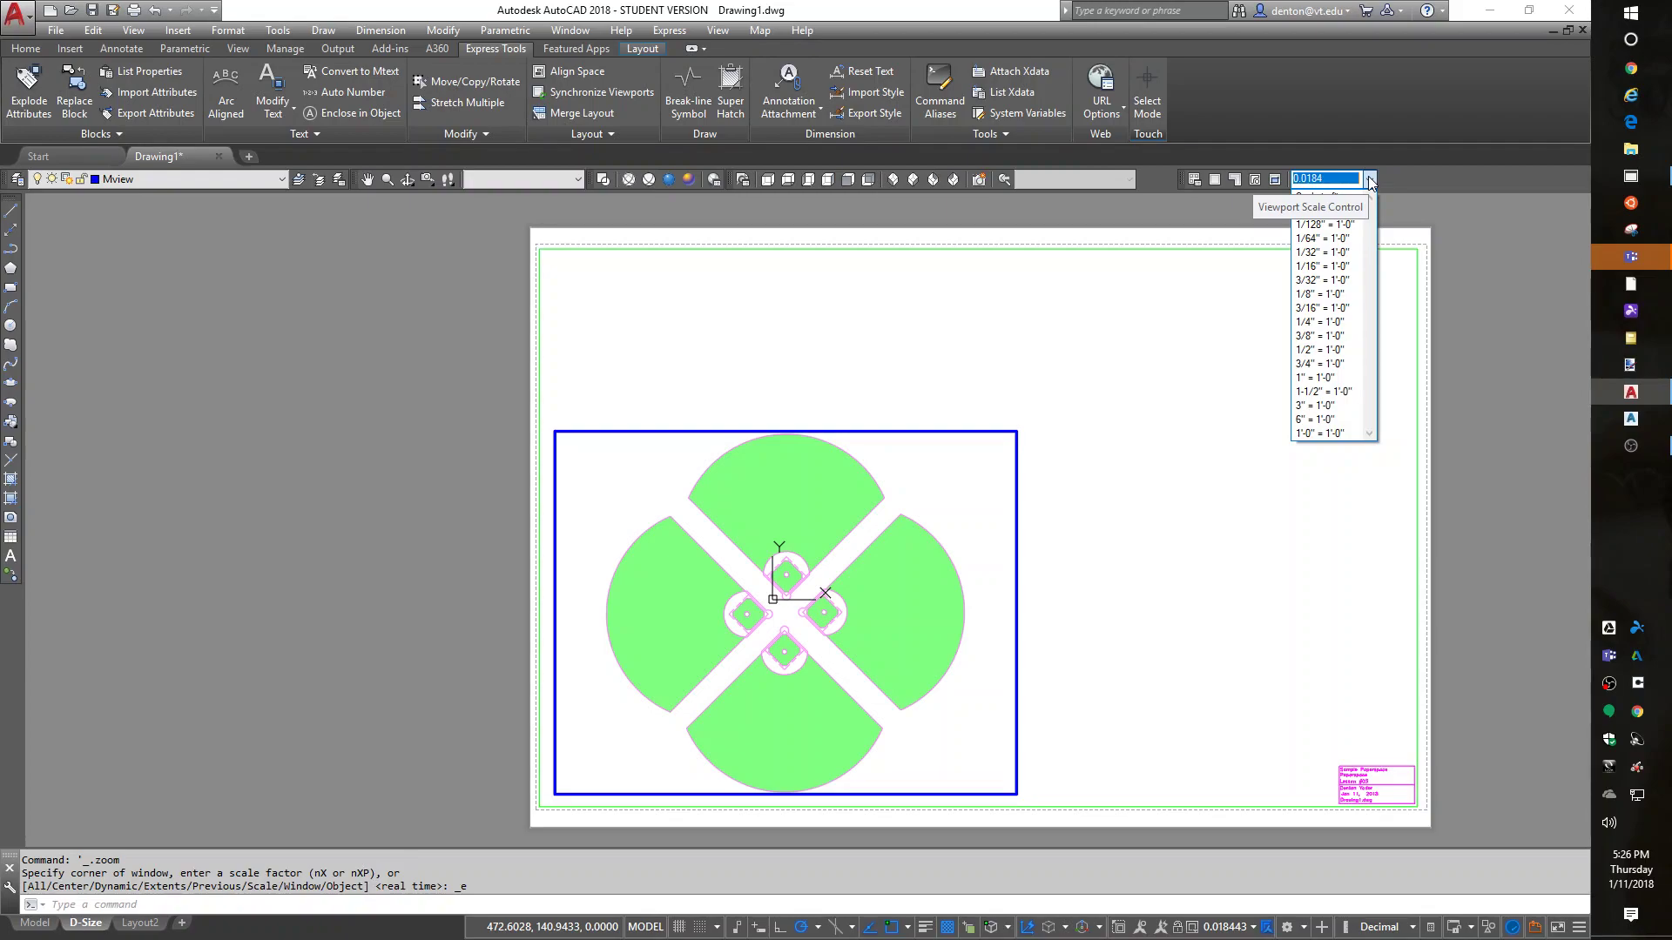
type("1:50")
key("Return")
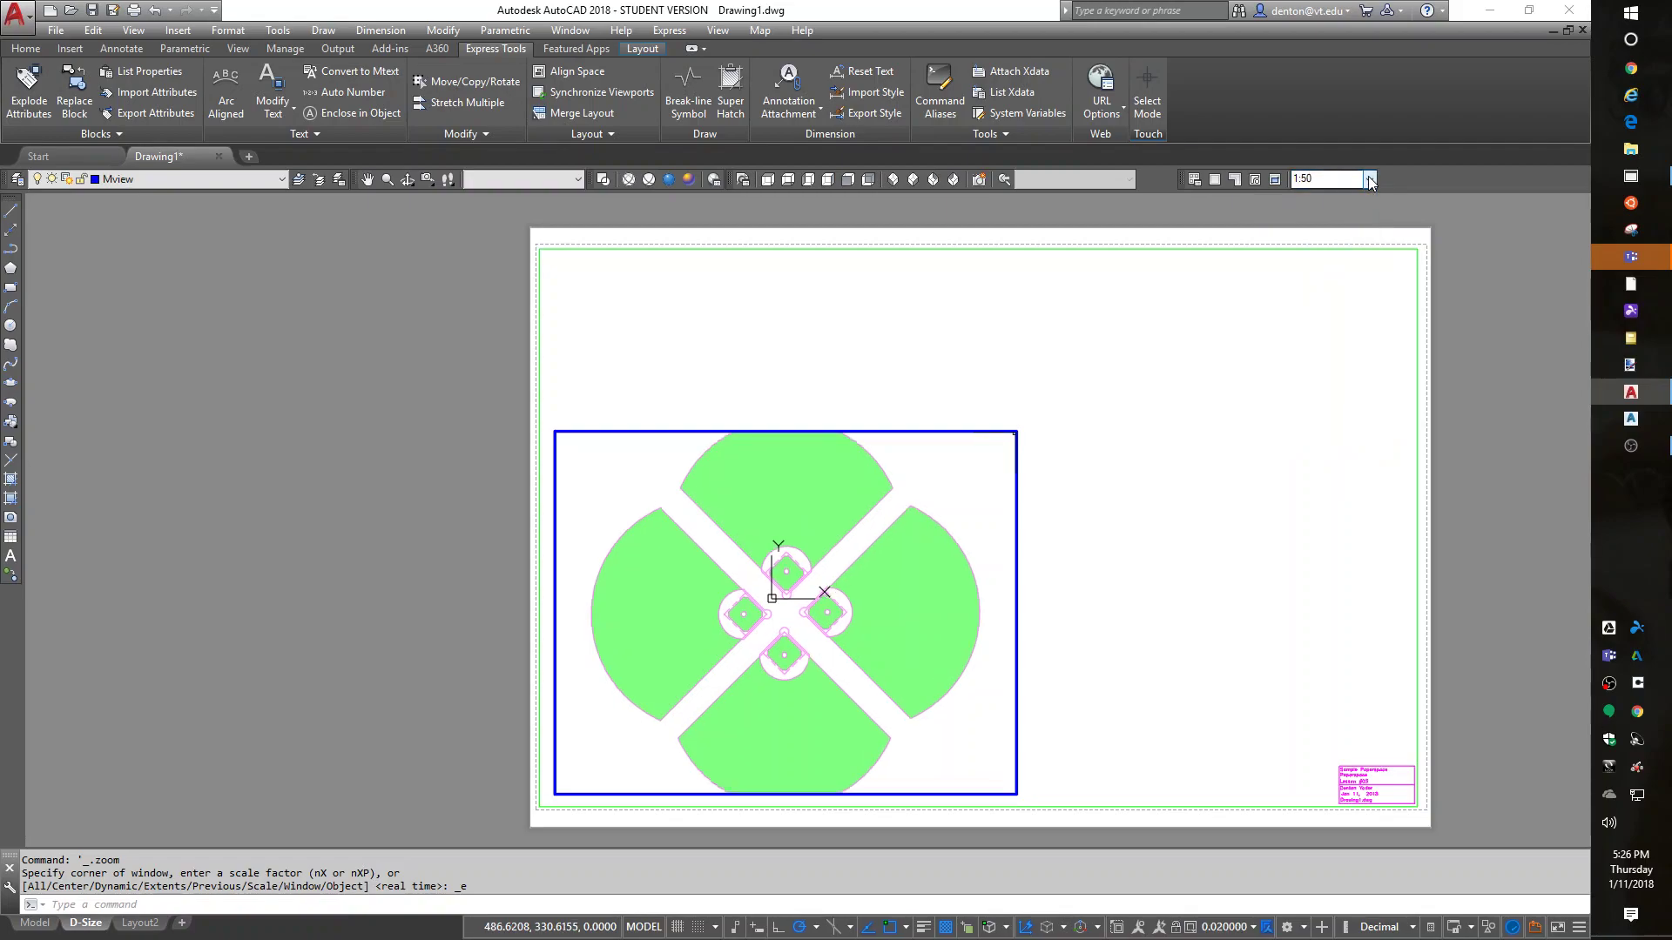
double_click(1314, 179)
type("1:100")
key("Return")
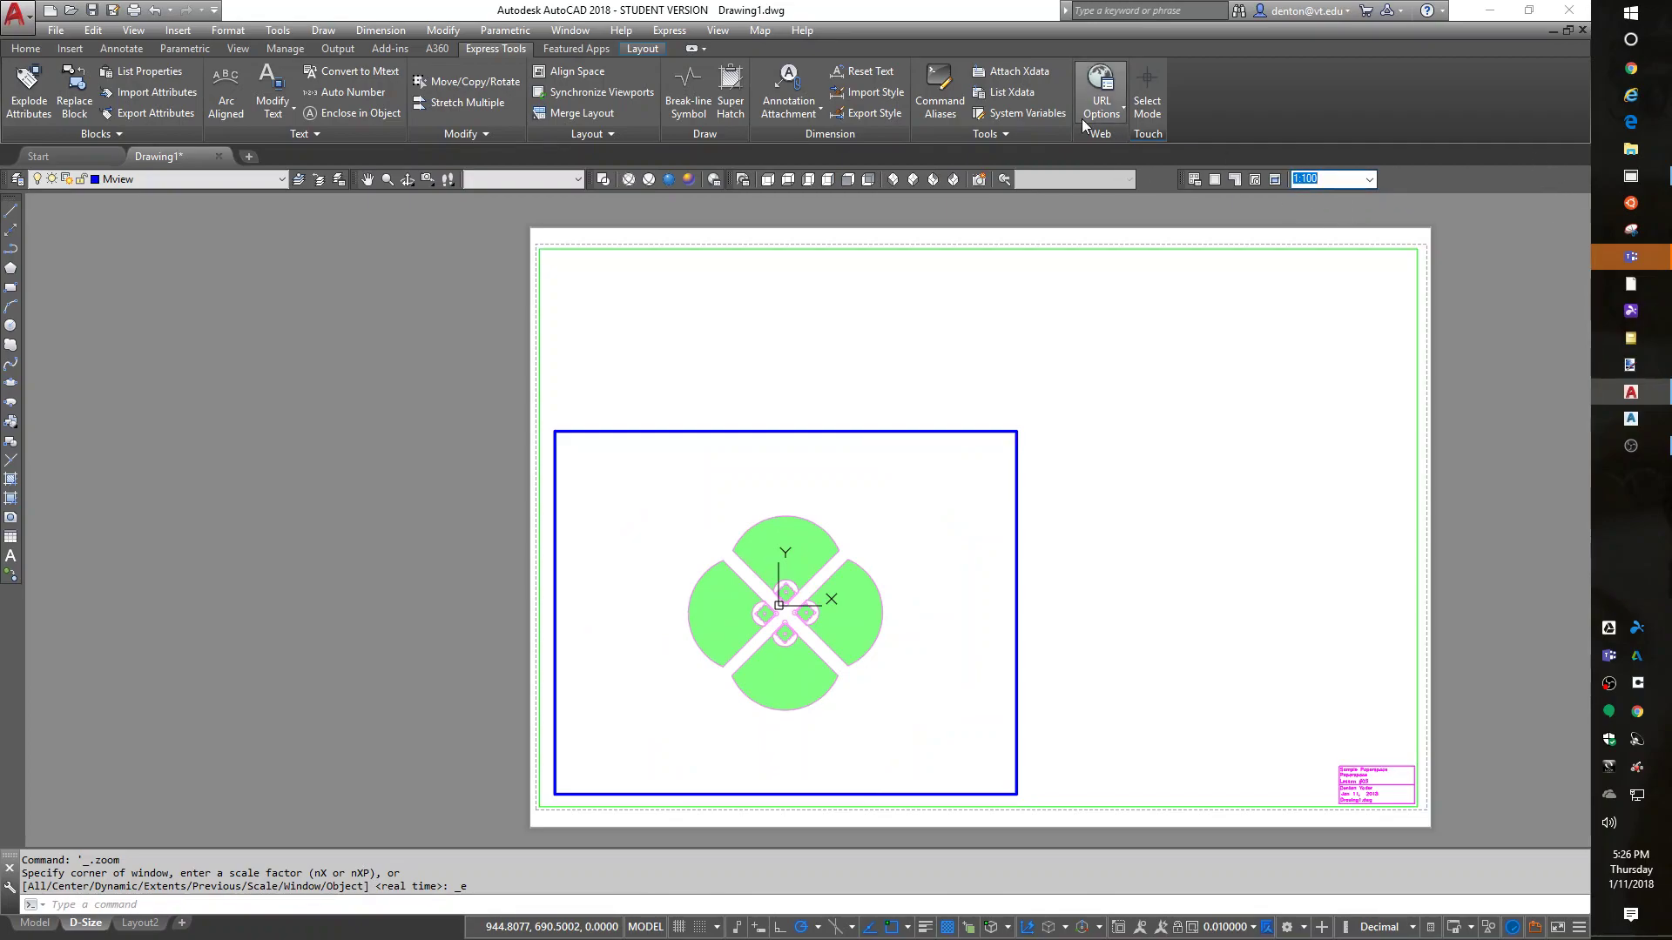
type("1:20")
key("Return")
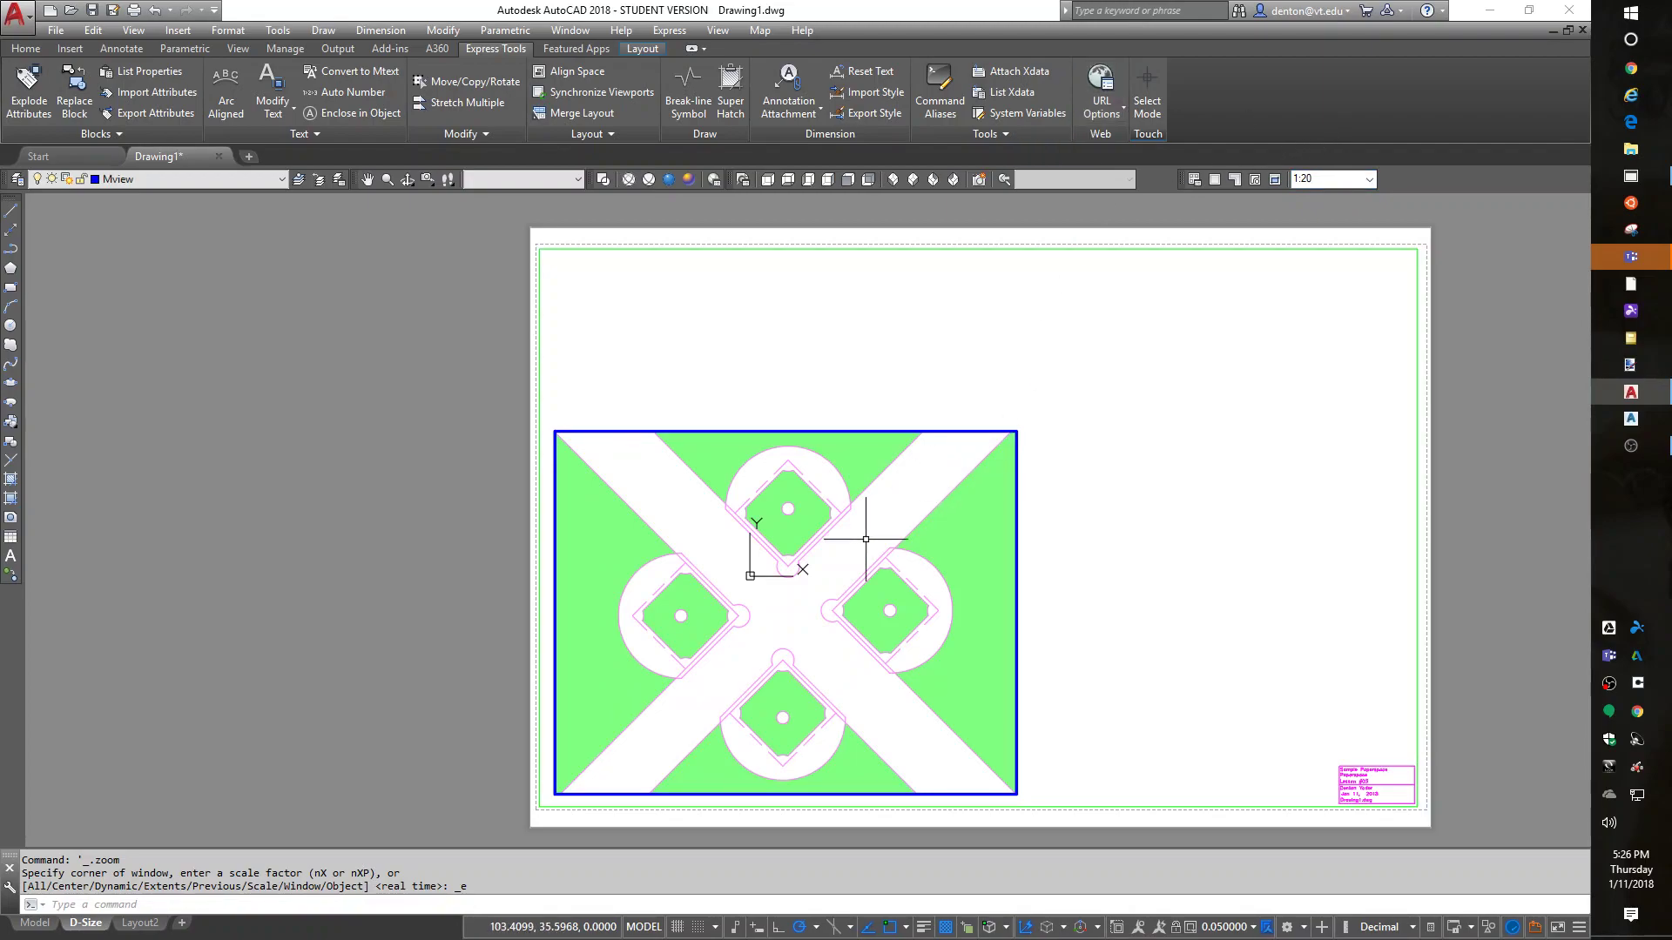
- Draw a diagonal line at about 45° in the gap beside the upper field, parallel to its right-hand foul line
mouse_move(829, 532)
middle_mouse_down()
mouse_move(823, 797)
mouse_move(865, 694)
mouse_move(874, 731)
mouse_move(864, 707)
mouse_move(858, 736)
middle_mouse_up()
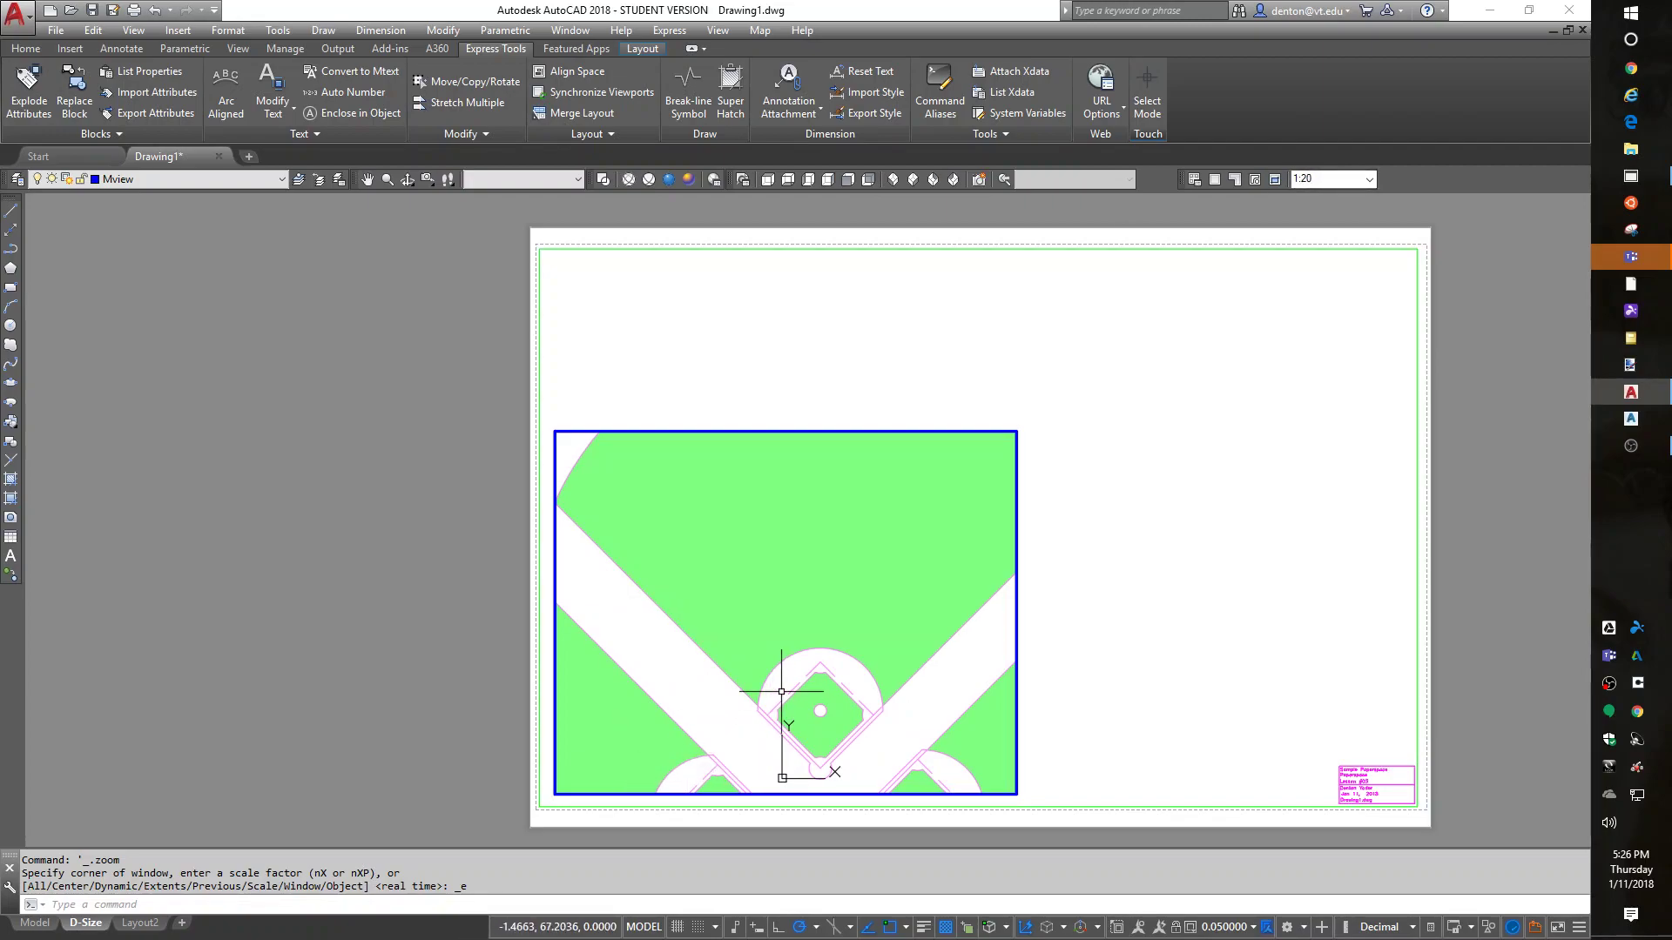
scroll(773, 609, "down", 2)
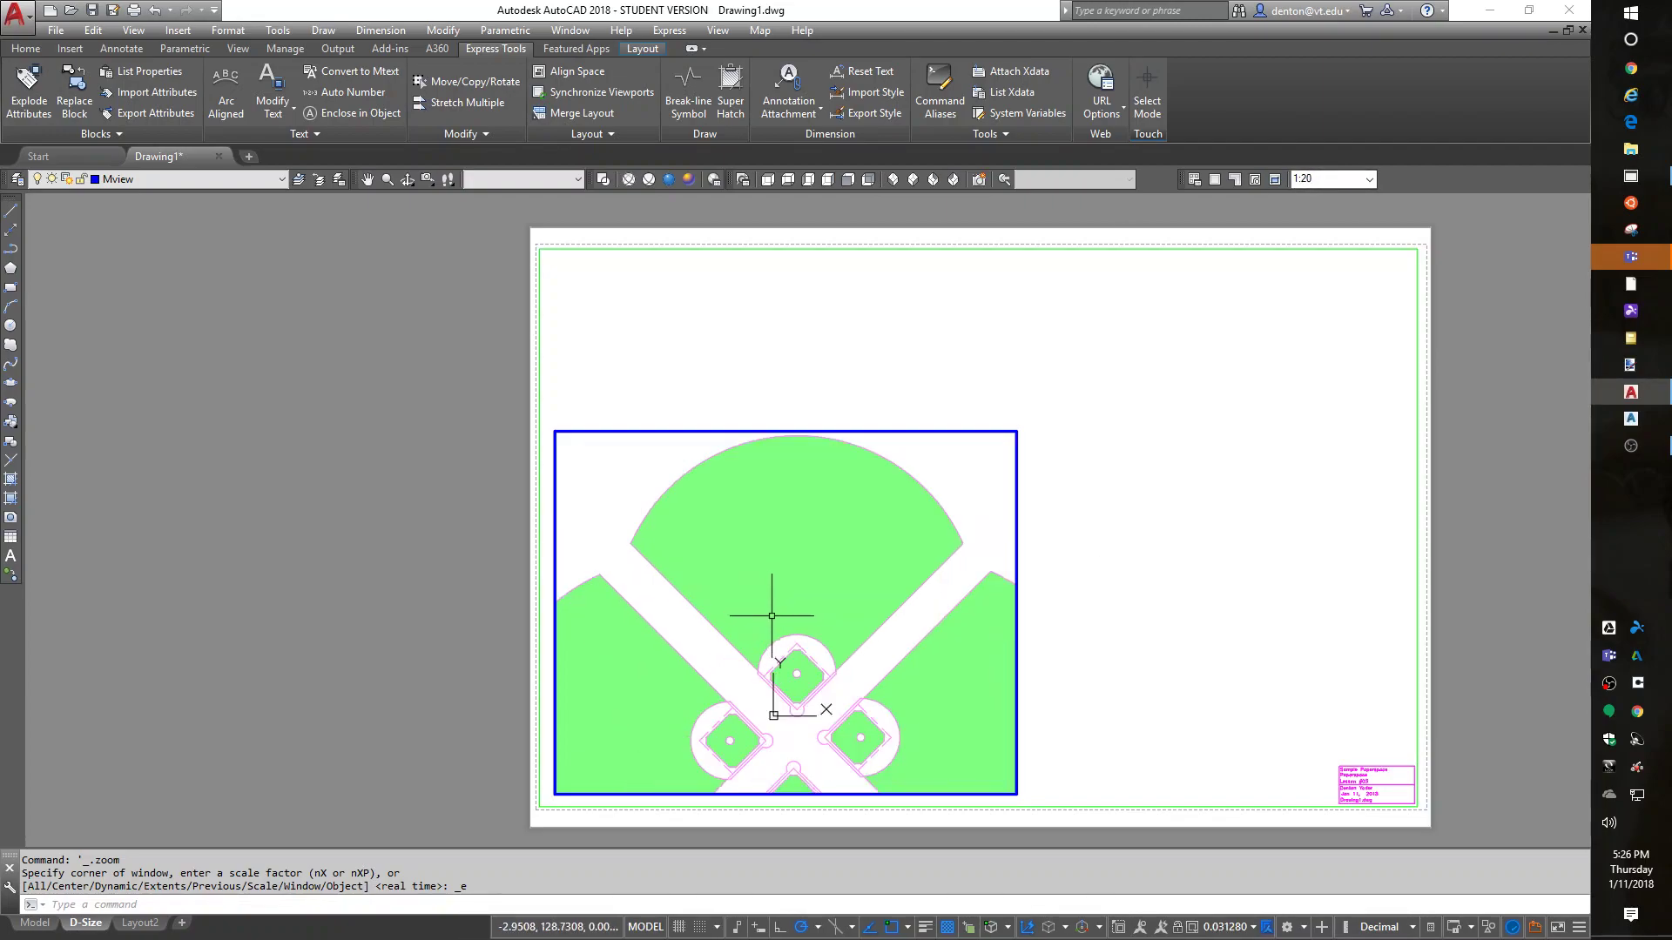
middle_click_drag(780, 672, 825, 609)
scroll(825, 608, "up", 3)
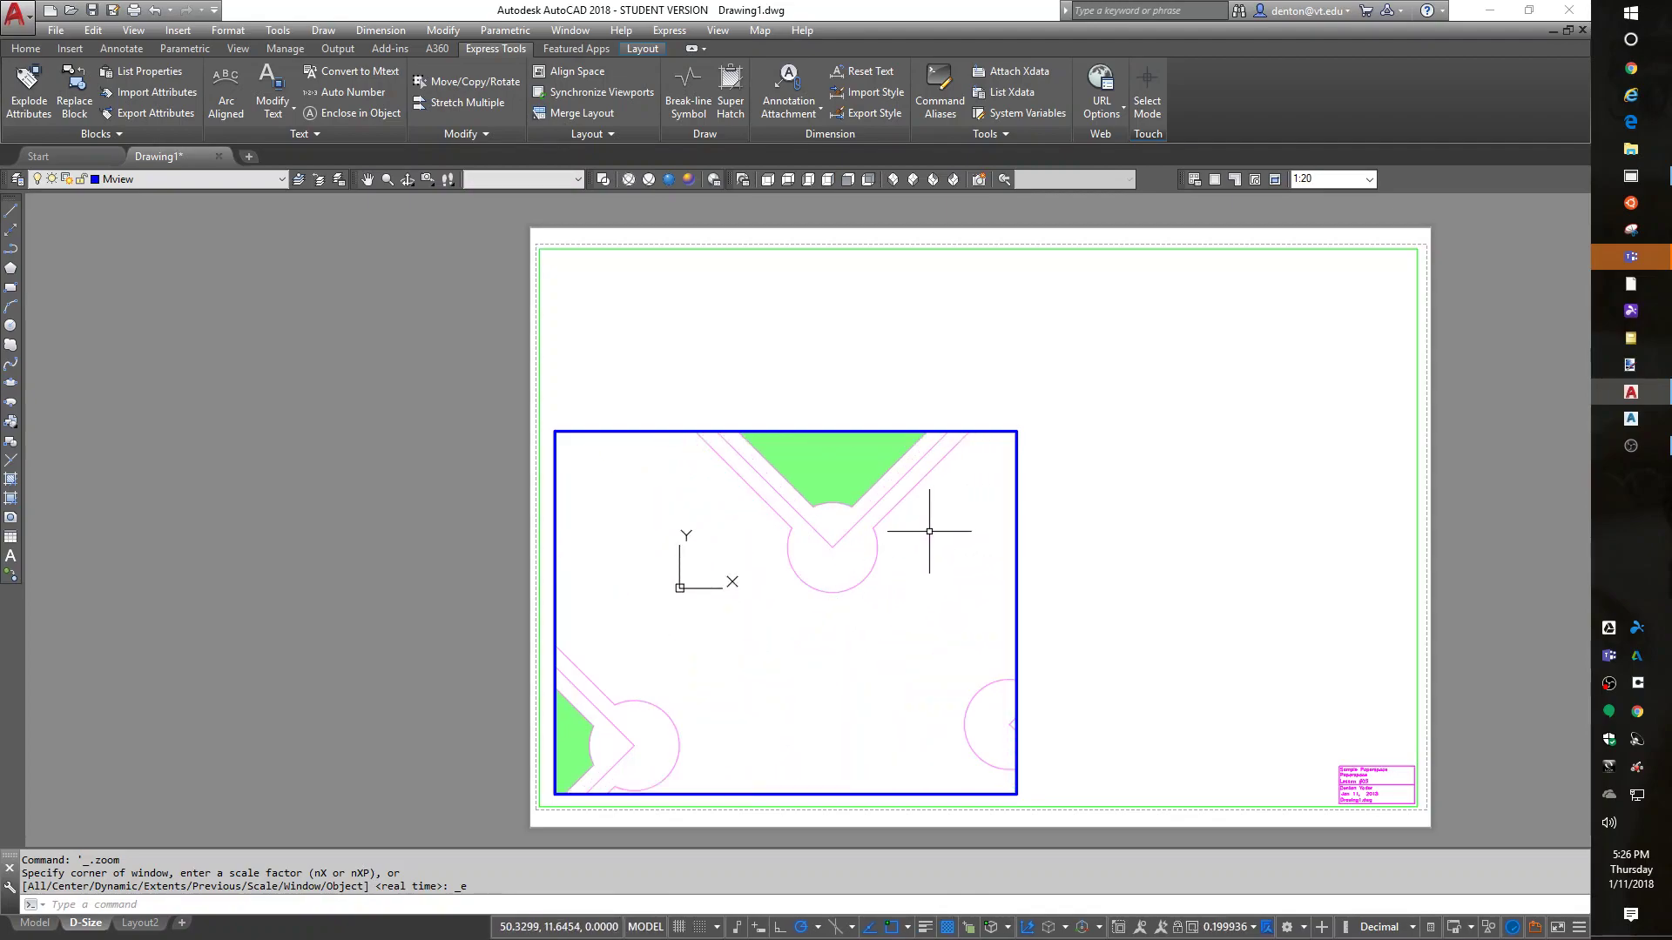
middle_click_drag(926, 522, 770, 672)
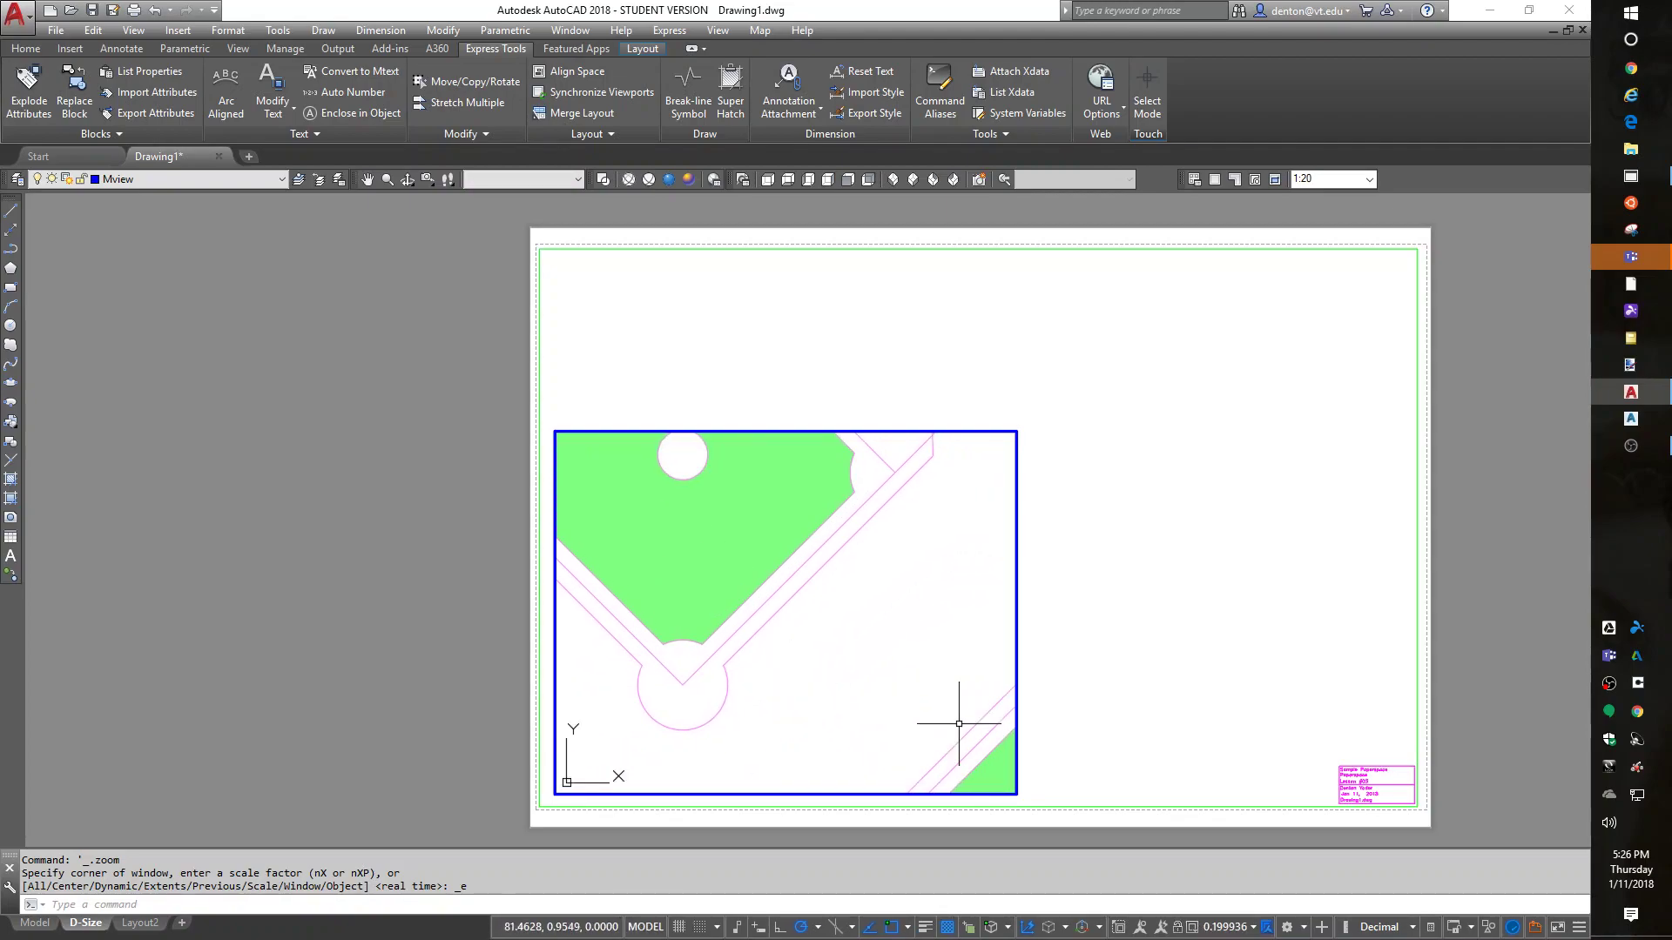
type("l")
key("Return")
left_click(779, 691)
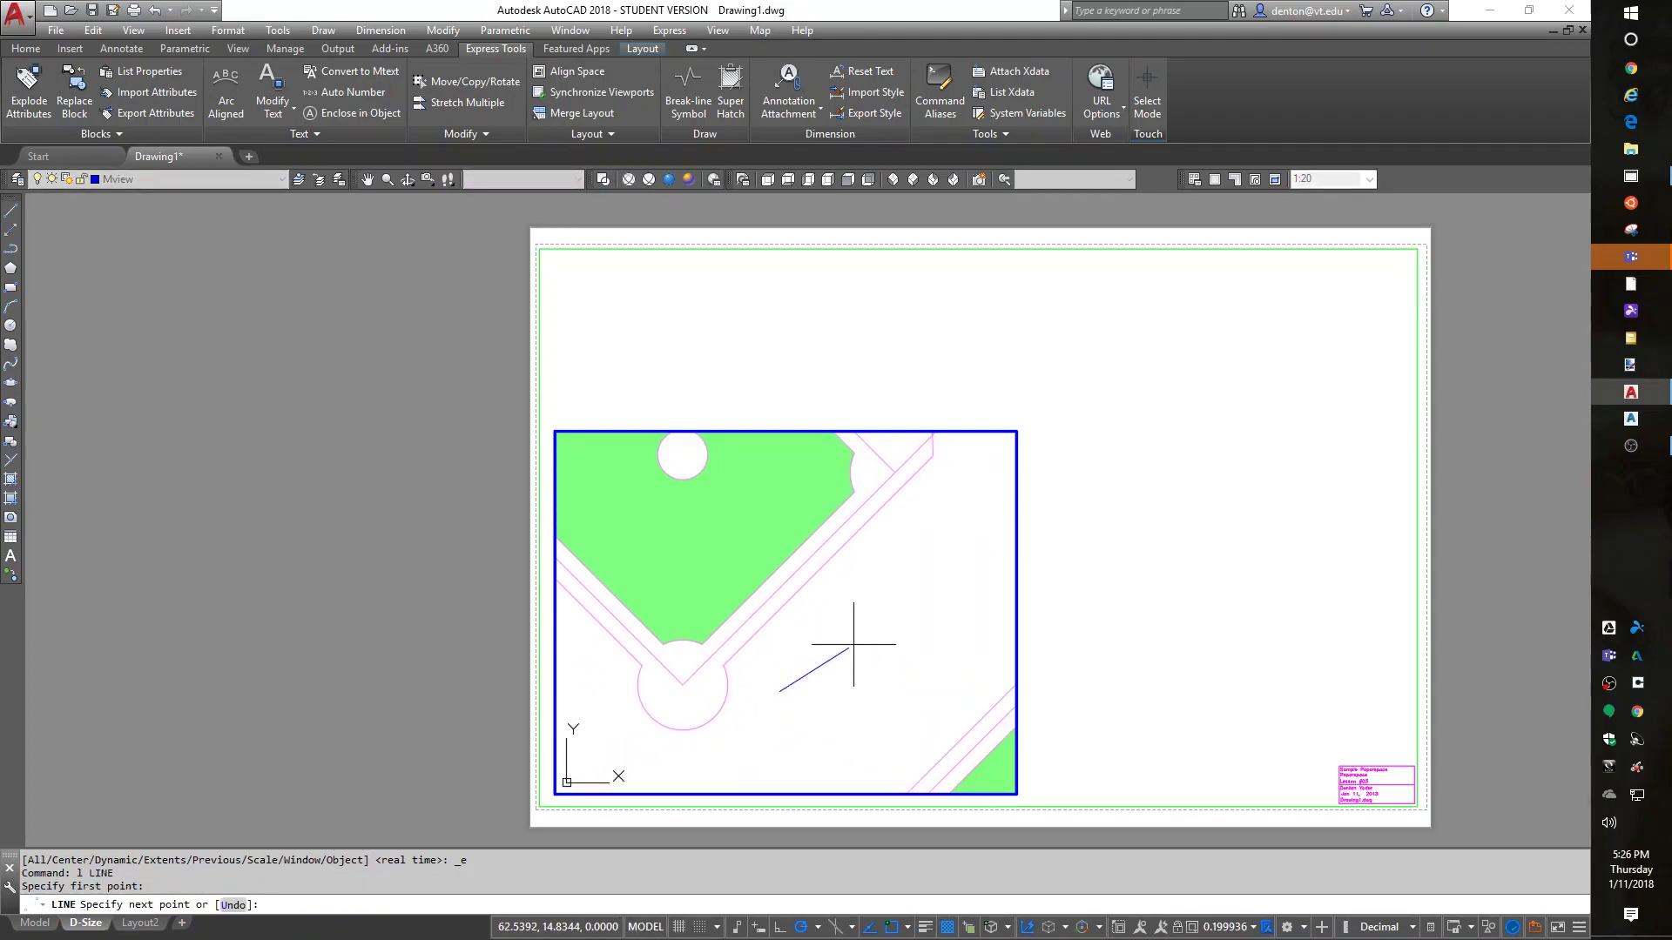
left_click(904, 567)
key("Return")
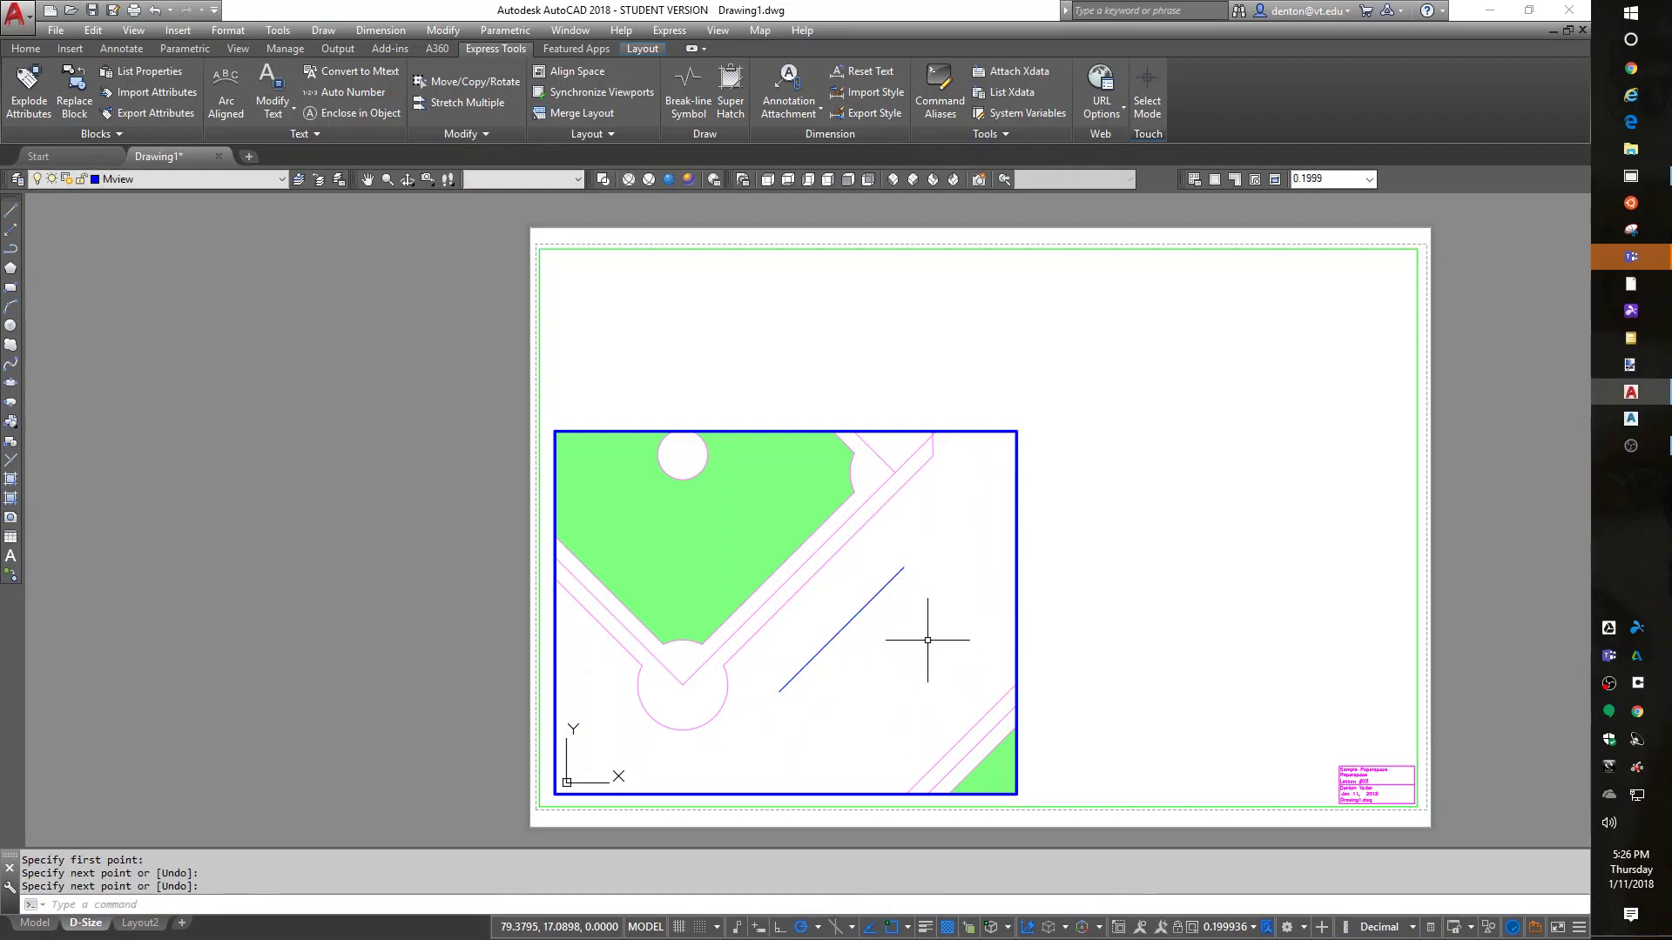
- Align the UCS to the diagonal line using the Object option, with its origin at the line's lower end
type("ucs")
key("Return")
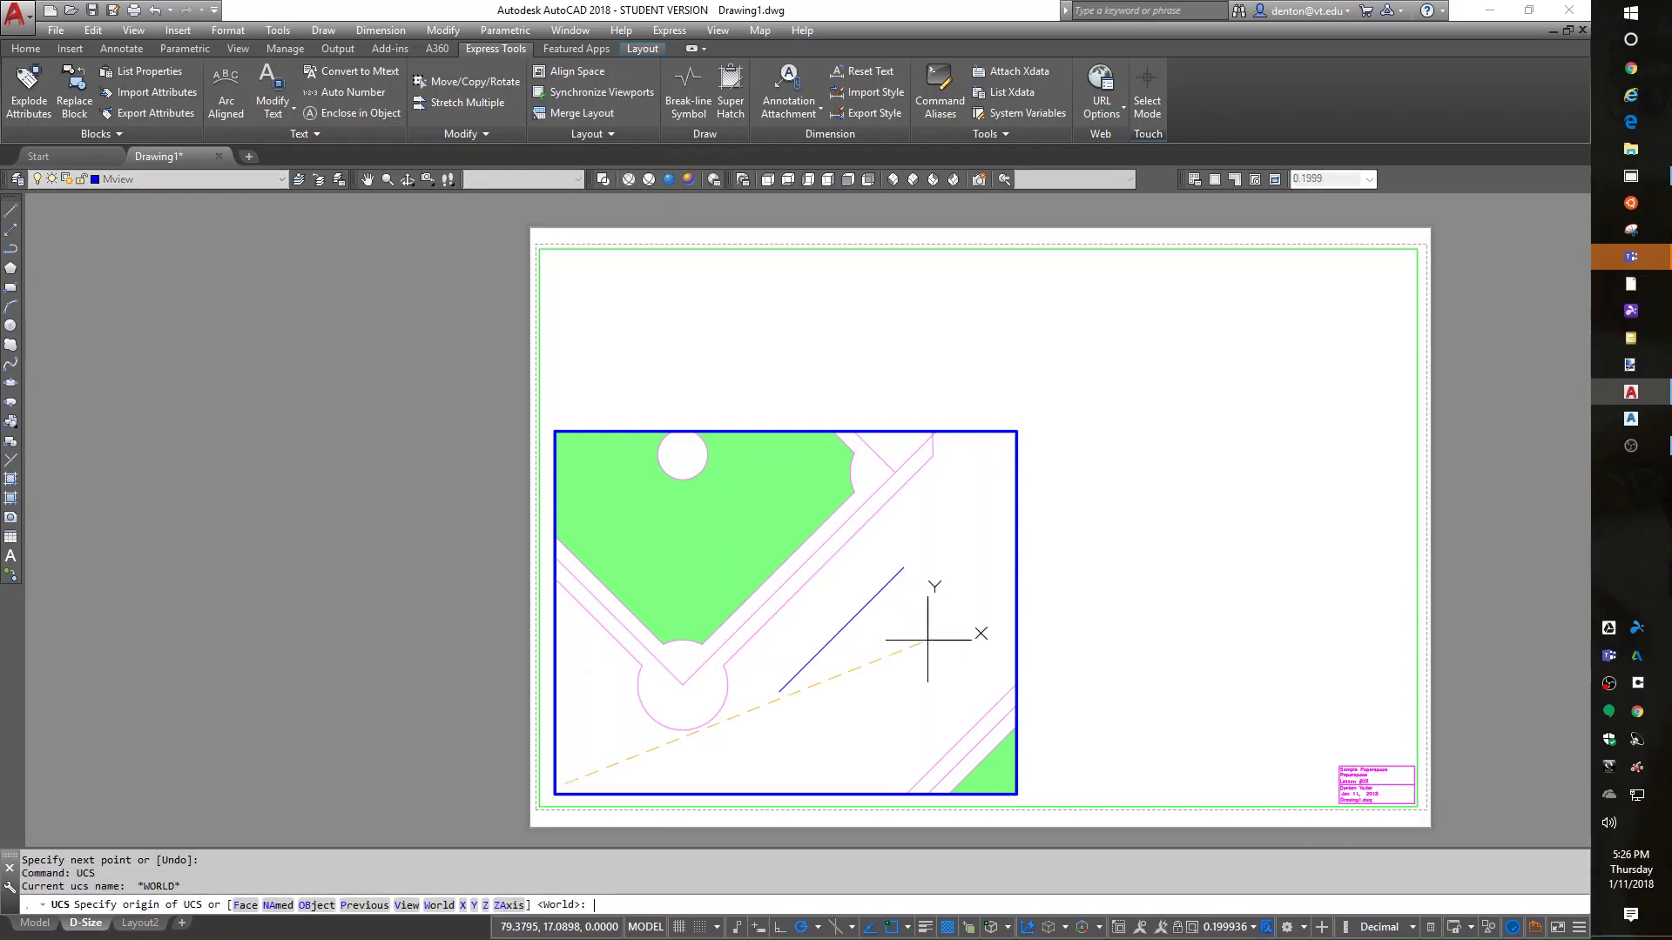
type("ob")
key("Return")
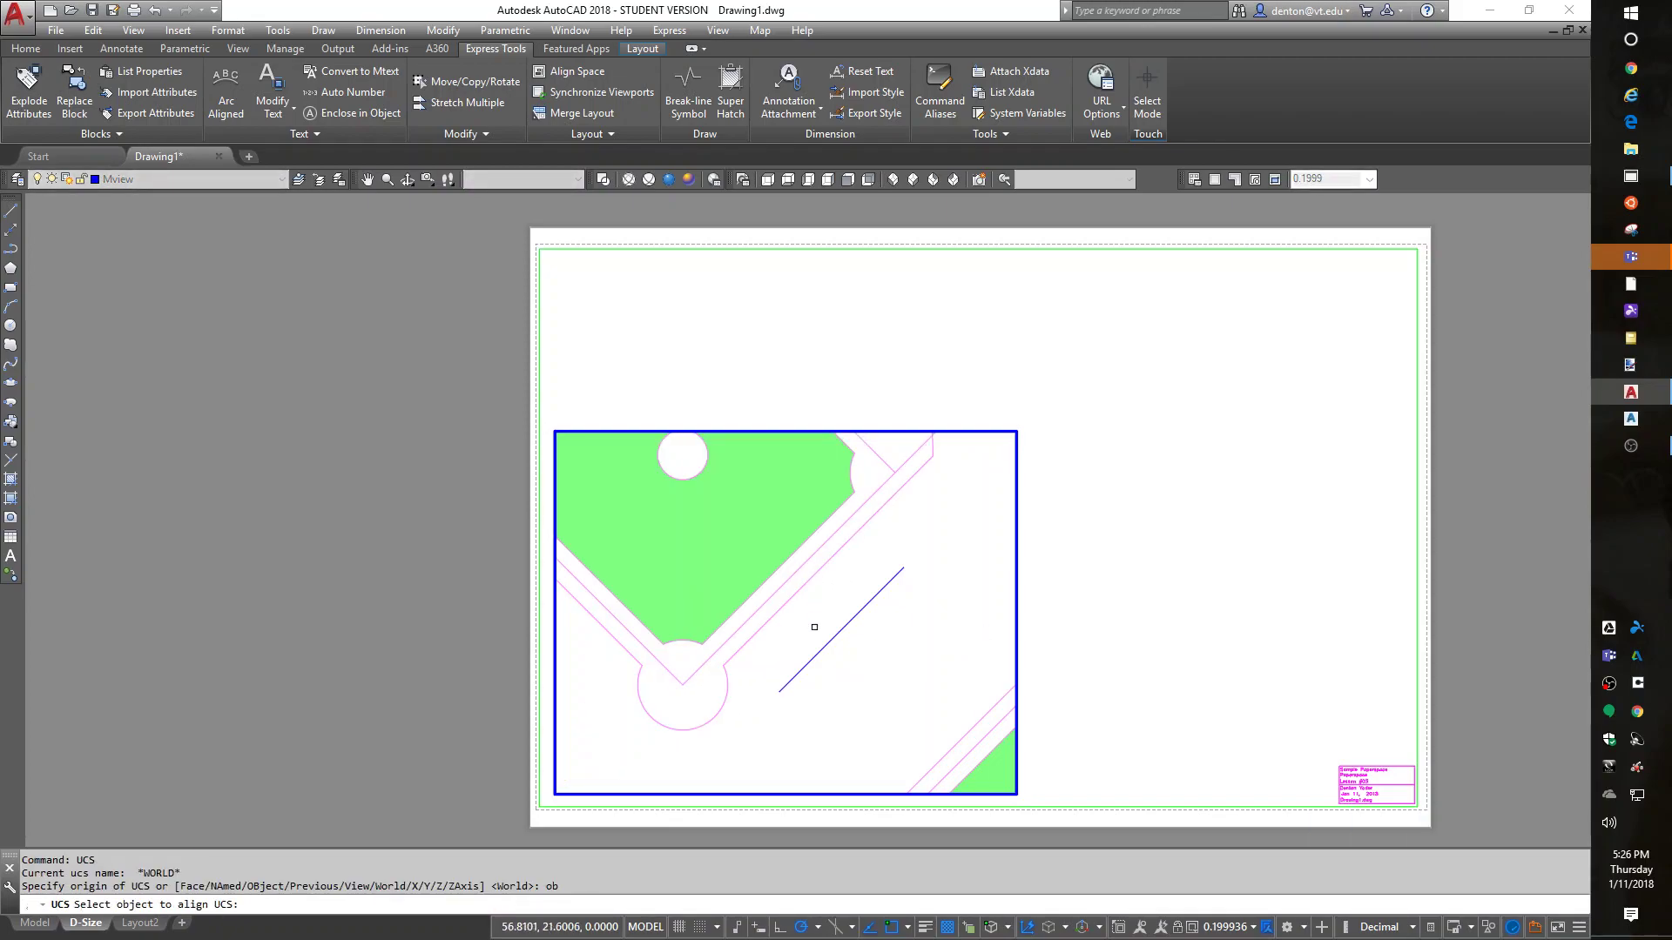
left_click(789, 683)
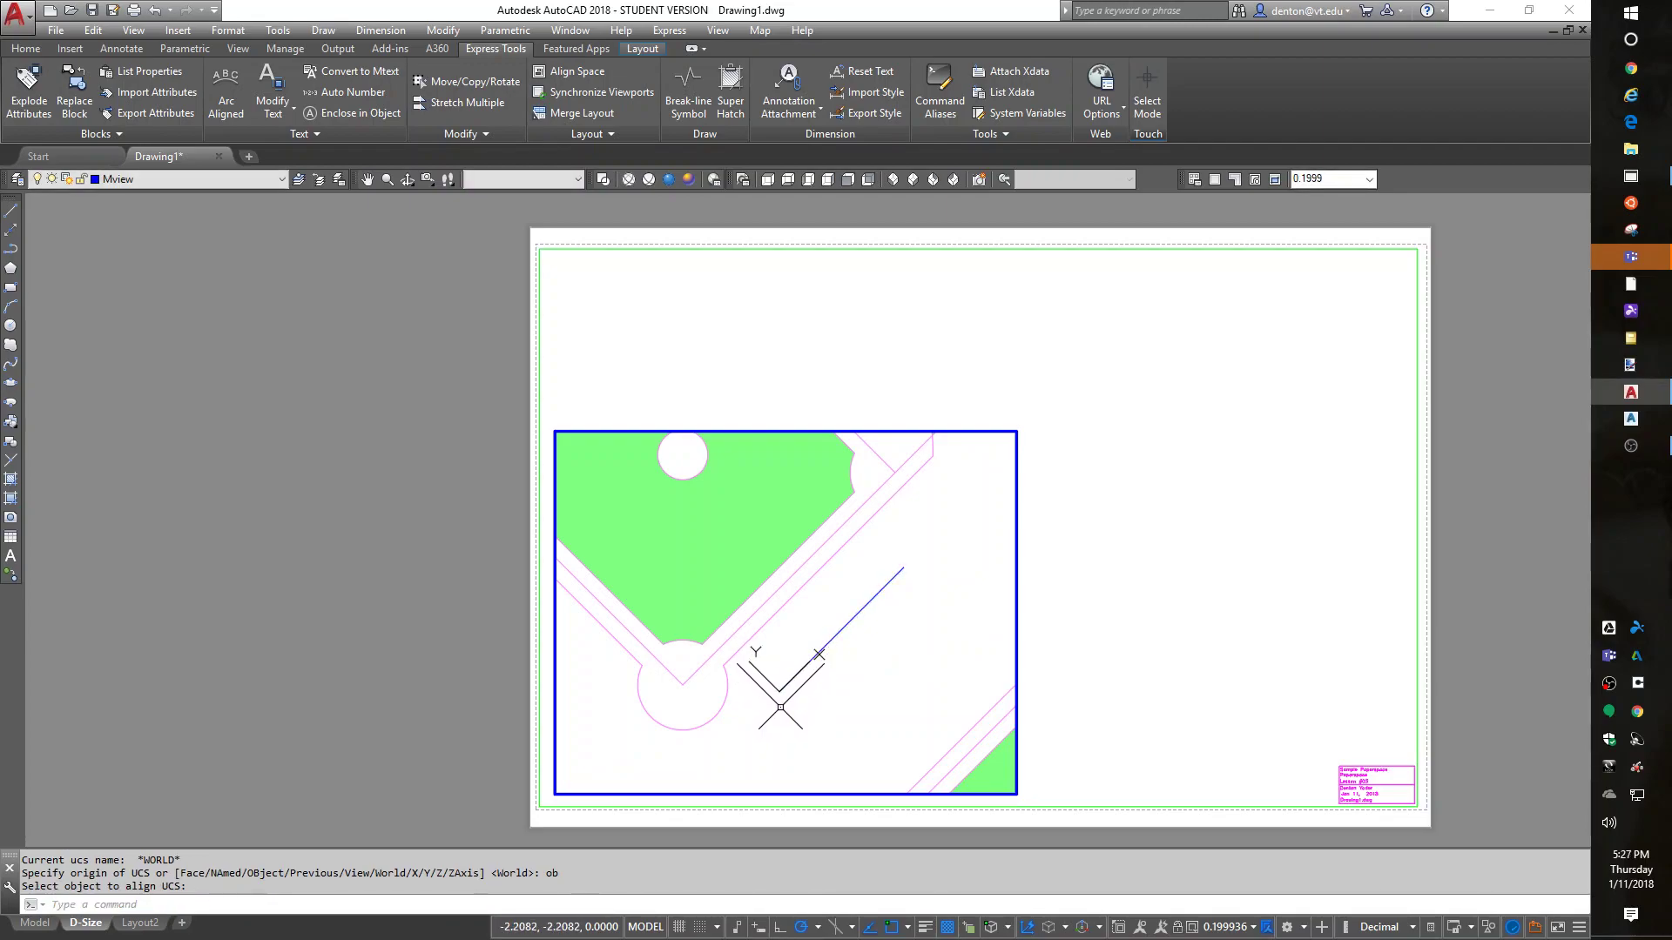
- Erase the diagonal helper line
type("e")
key("Return")
left_click(795, 672)
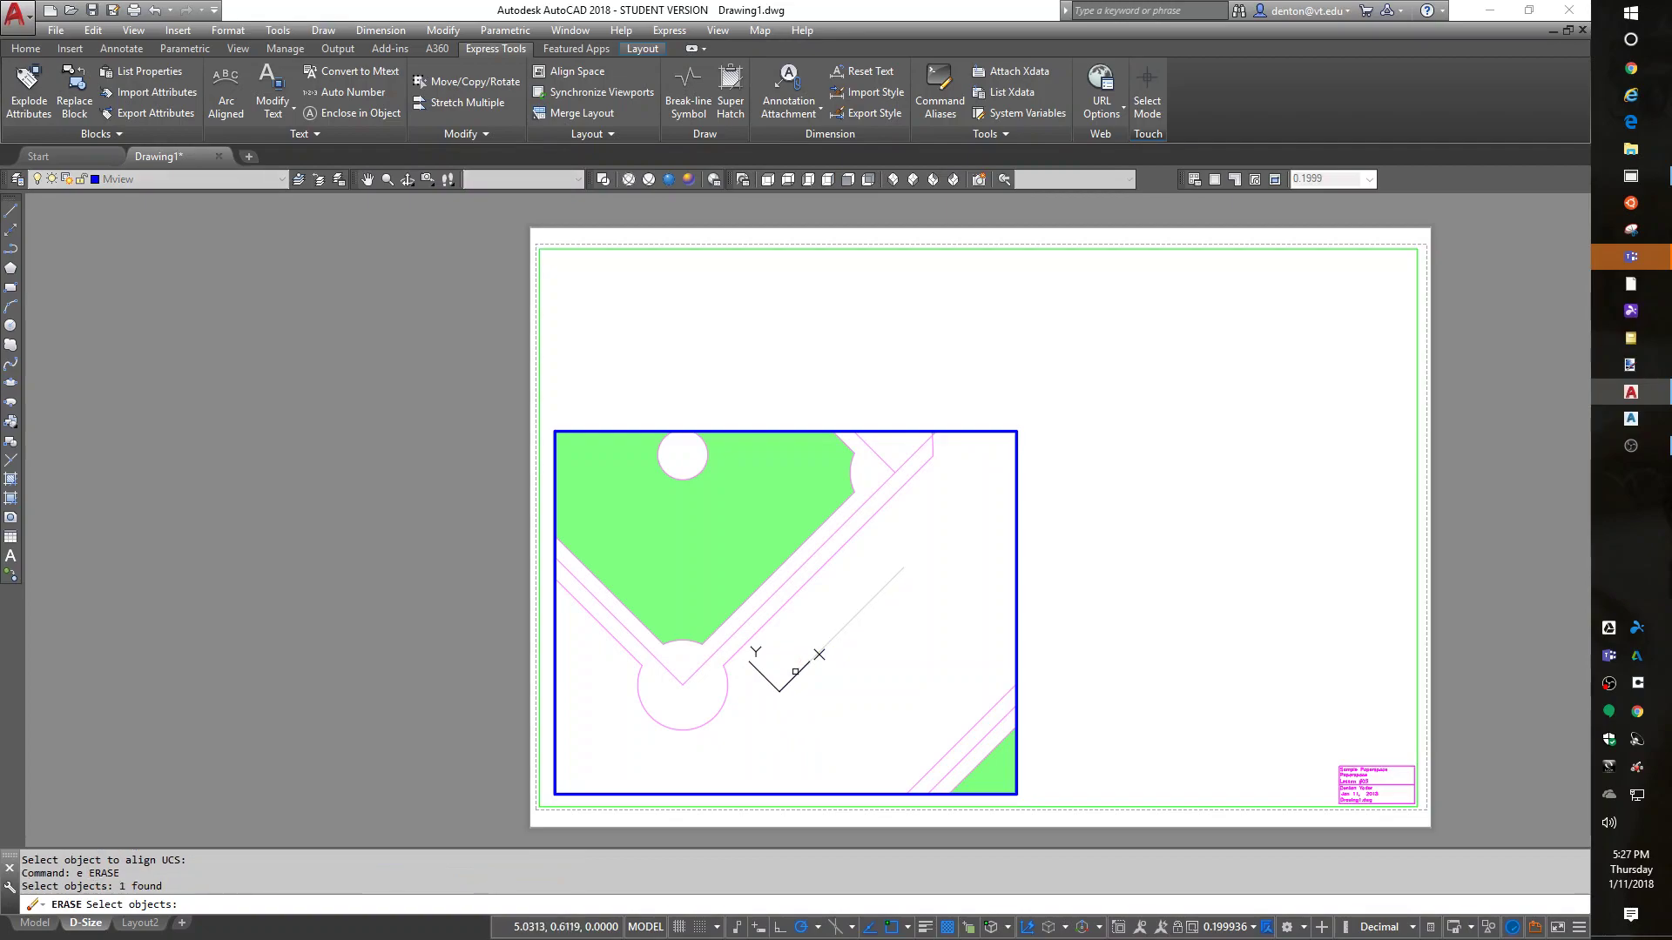
key("Return")
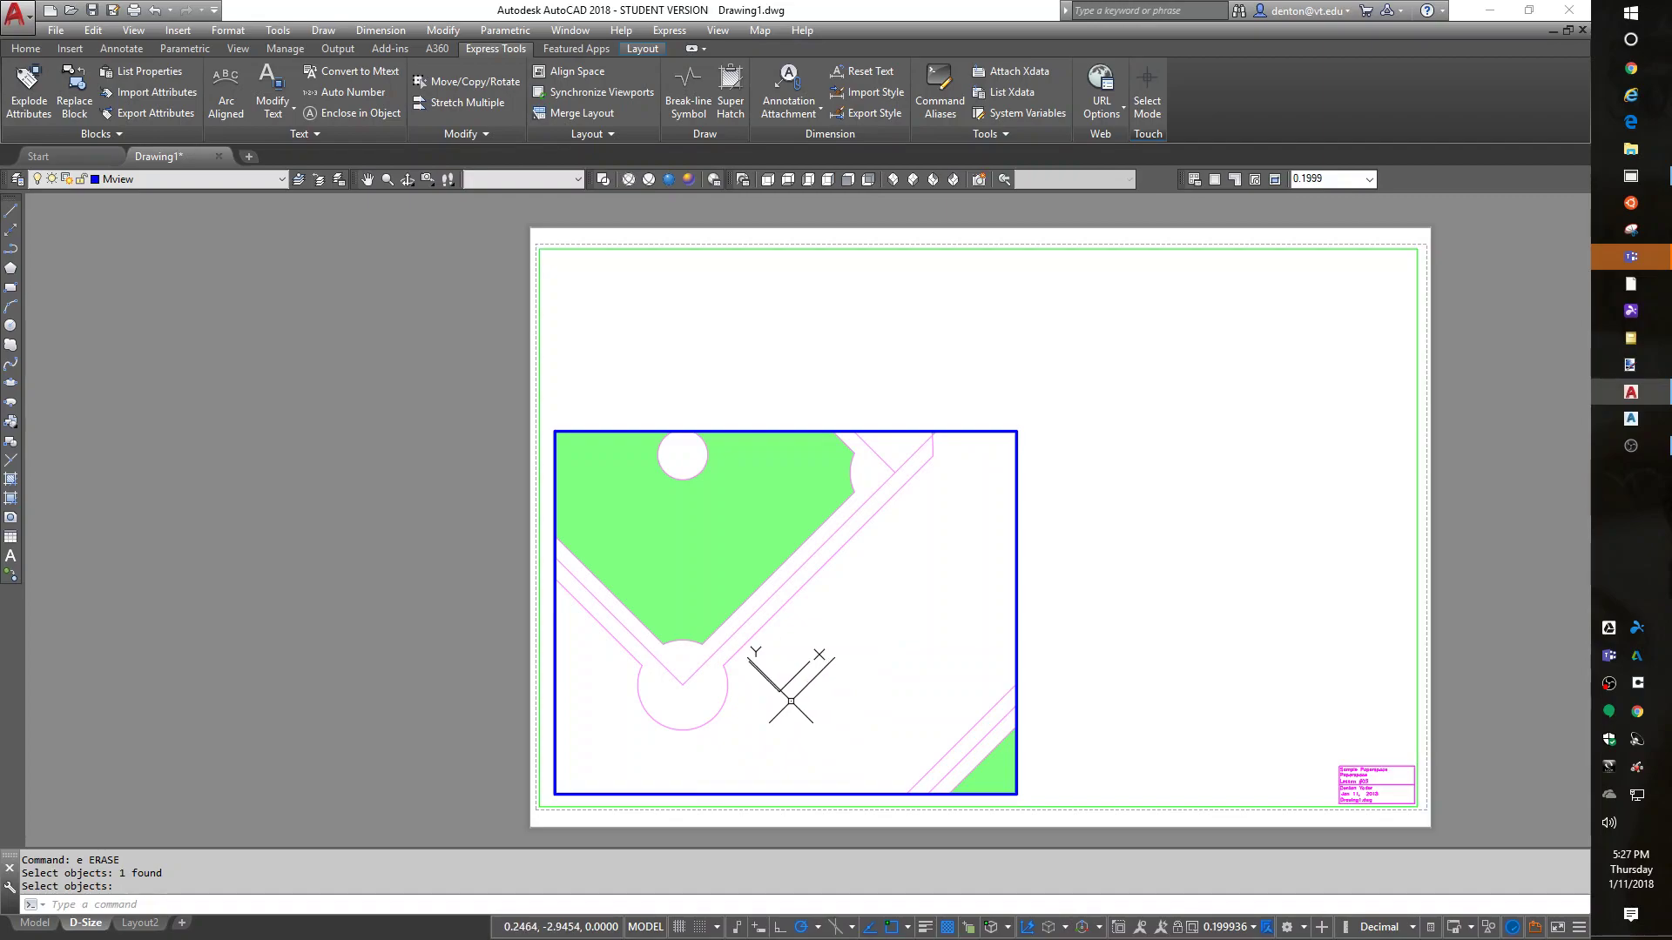
- Rotate the viewport's view to the plan of the current UCS
key("Return")
type("plan")
key("Return")
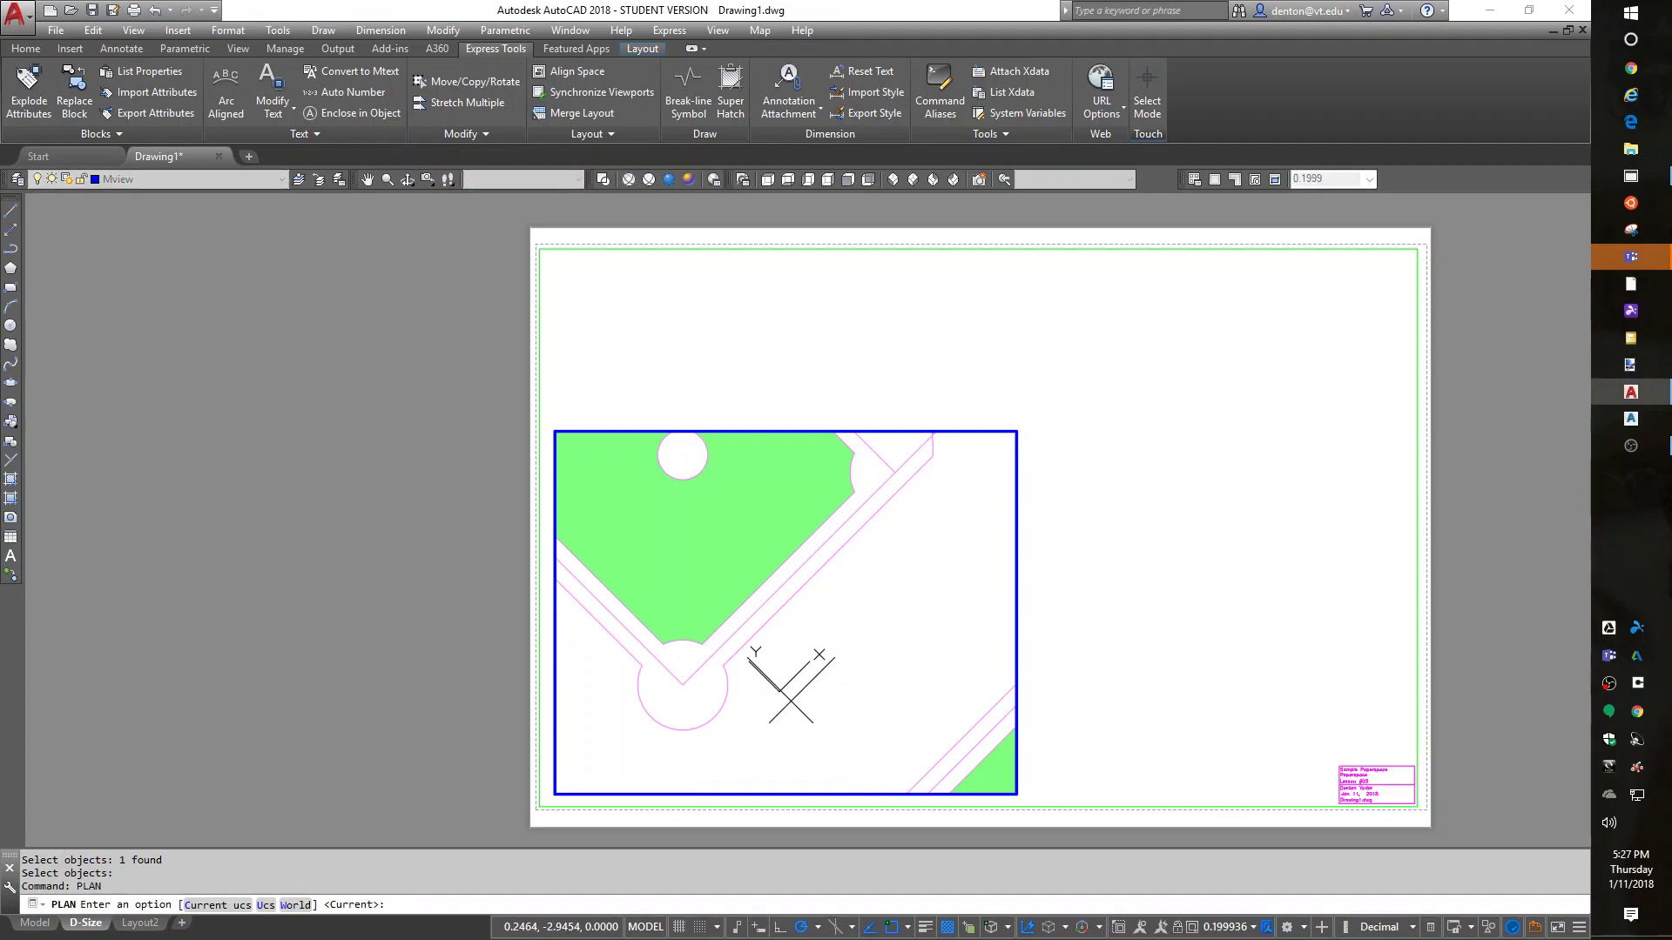
key("Return")
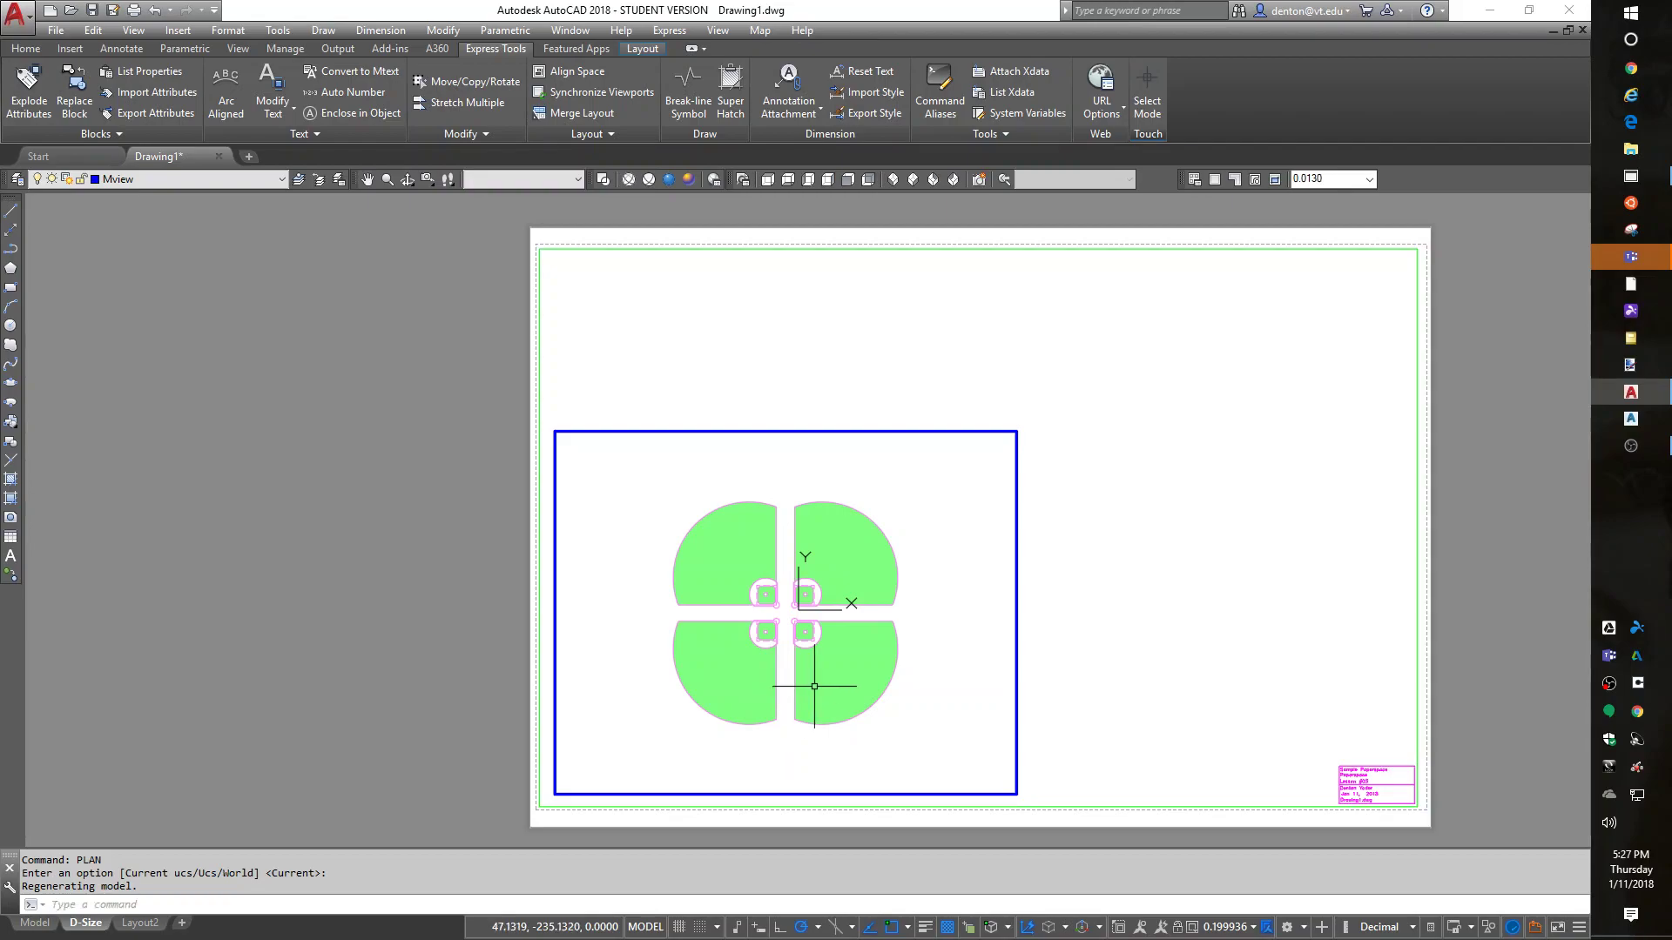
- Compare the field orientation in the Model space view with that in the D-Size layout viewport
left_click(34, 925)
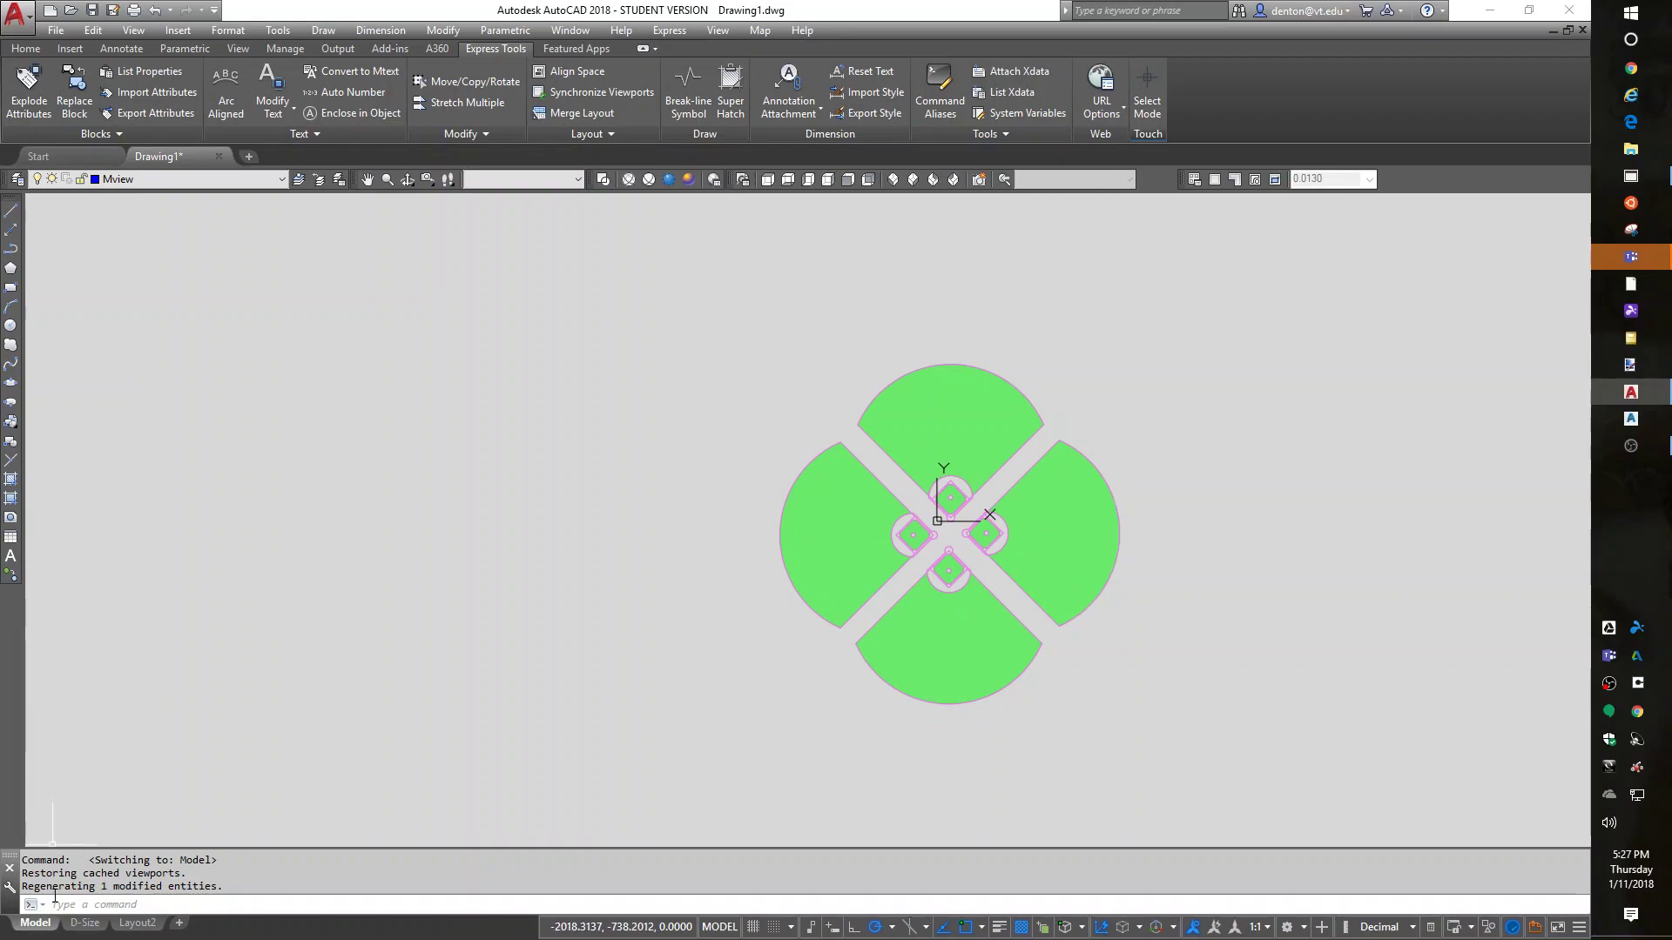
left_click(80, 925)
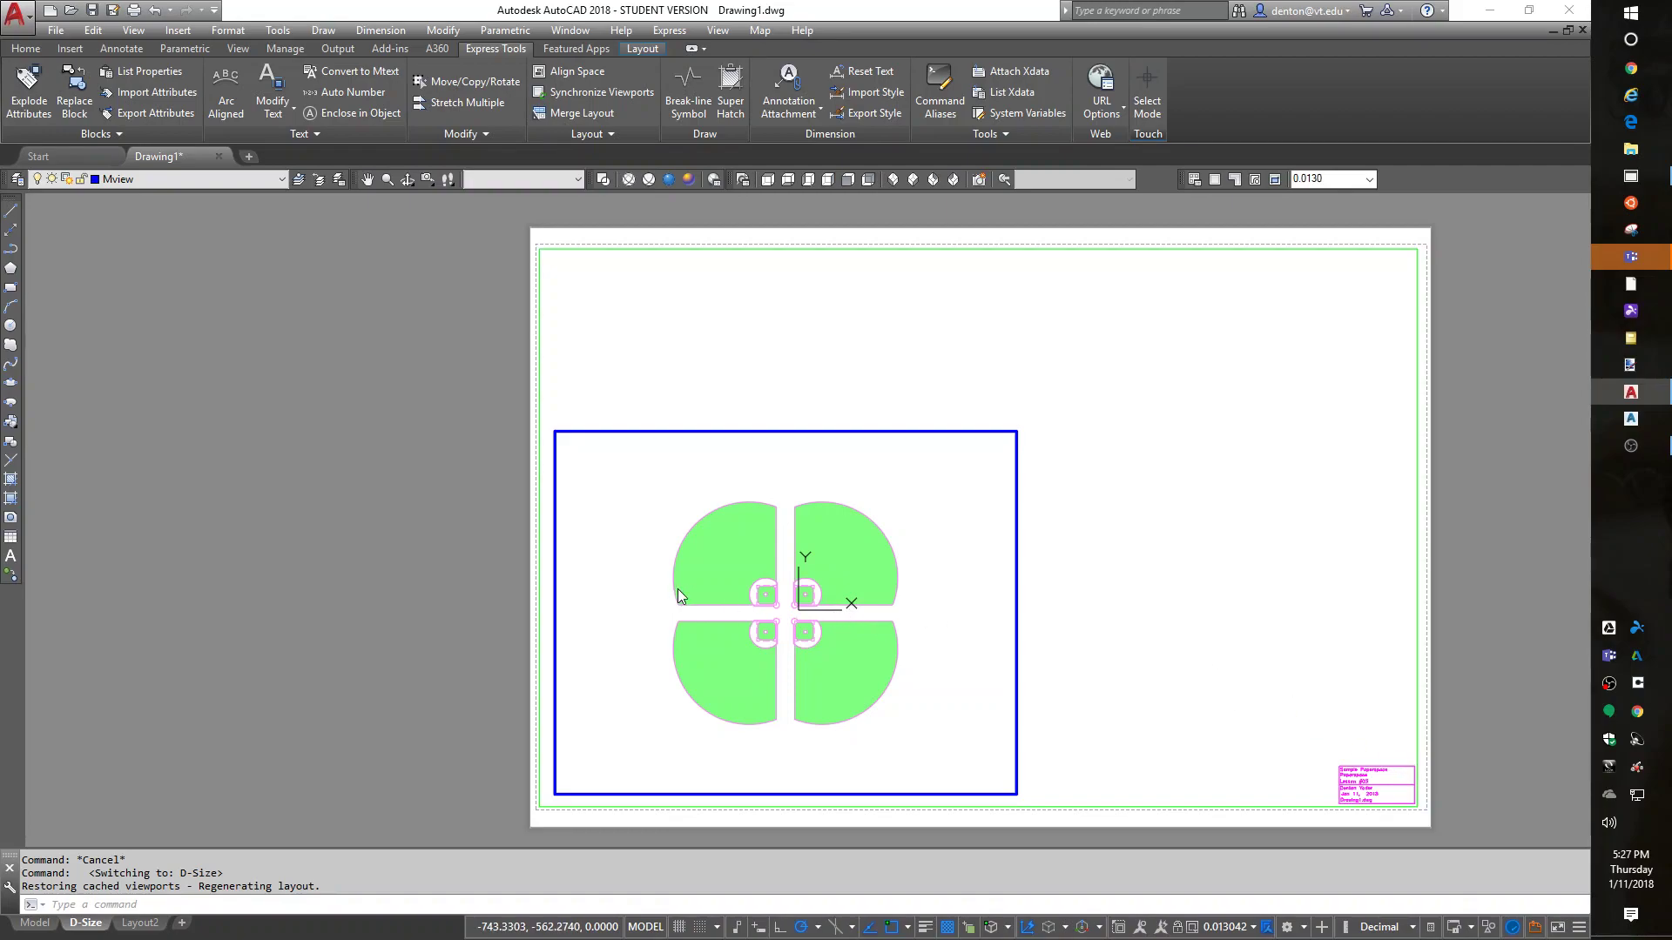
left_click(806, 620)
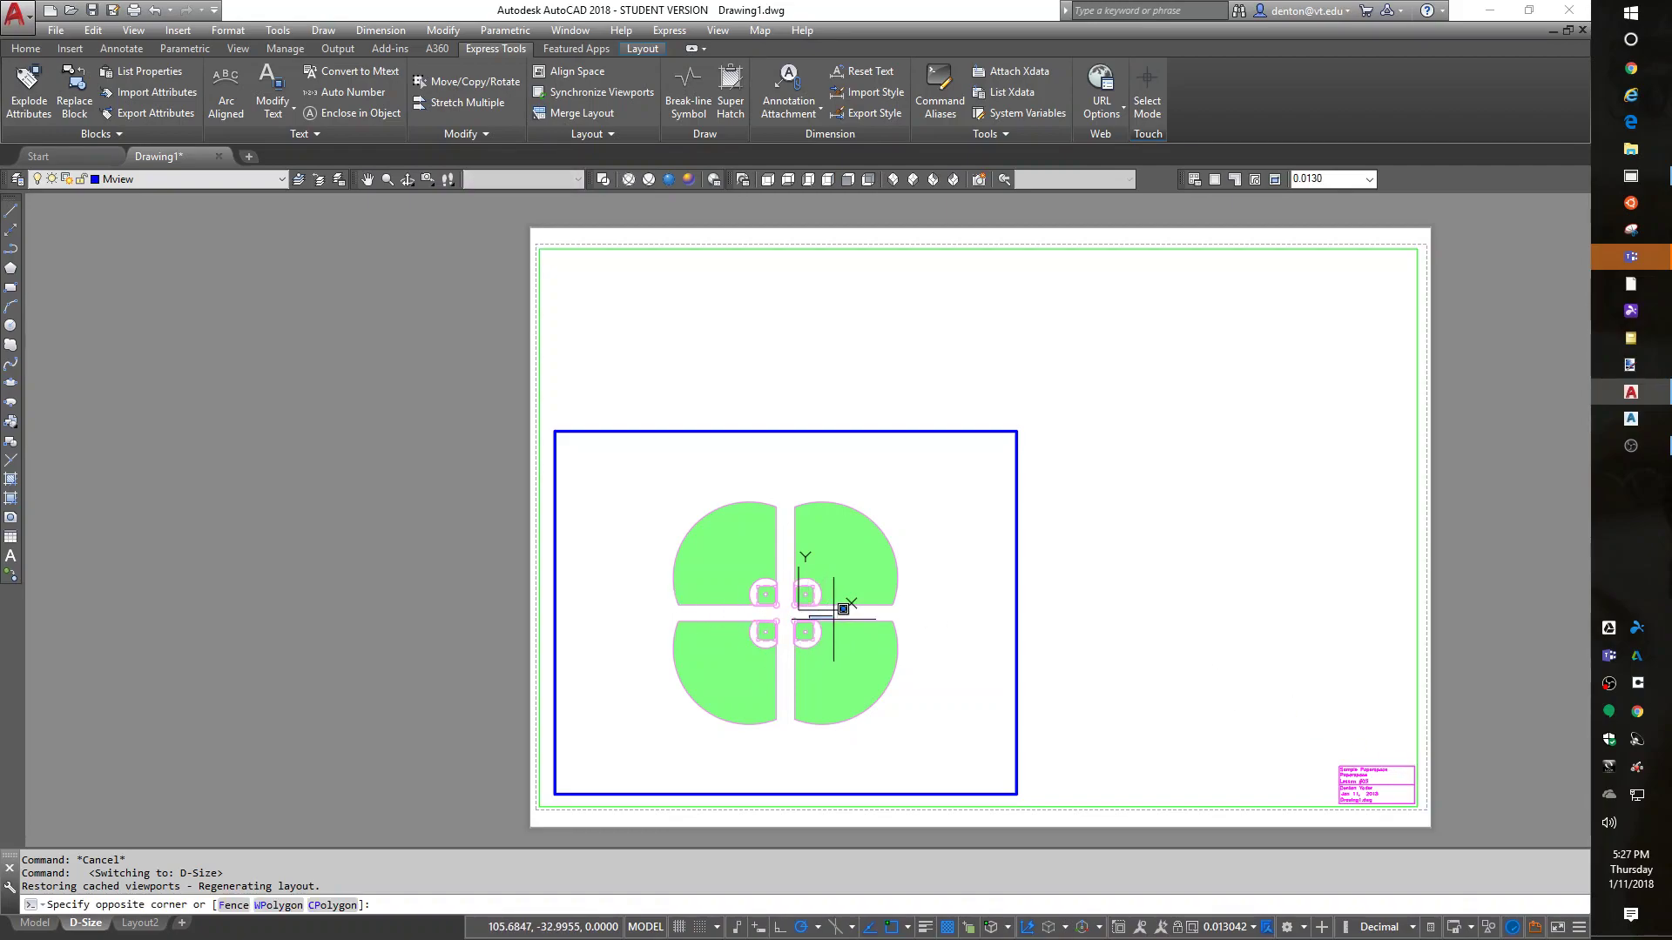
left_click(849, 620)
- Return the viewport's UCS to World
type("ucs")
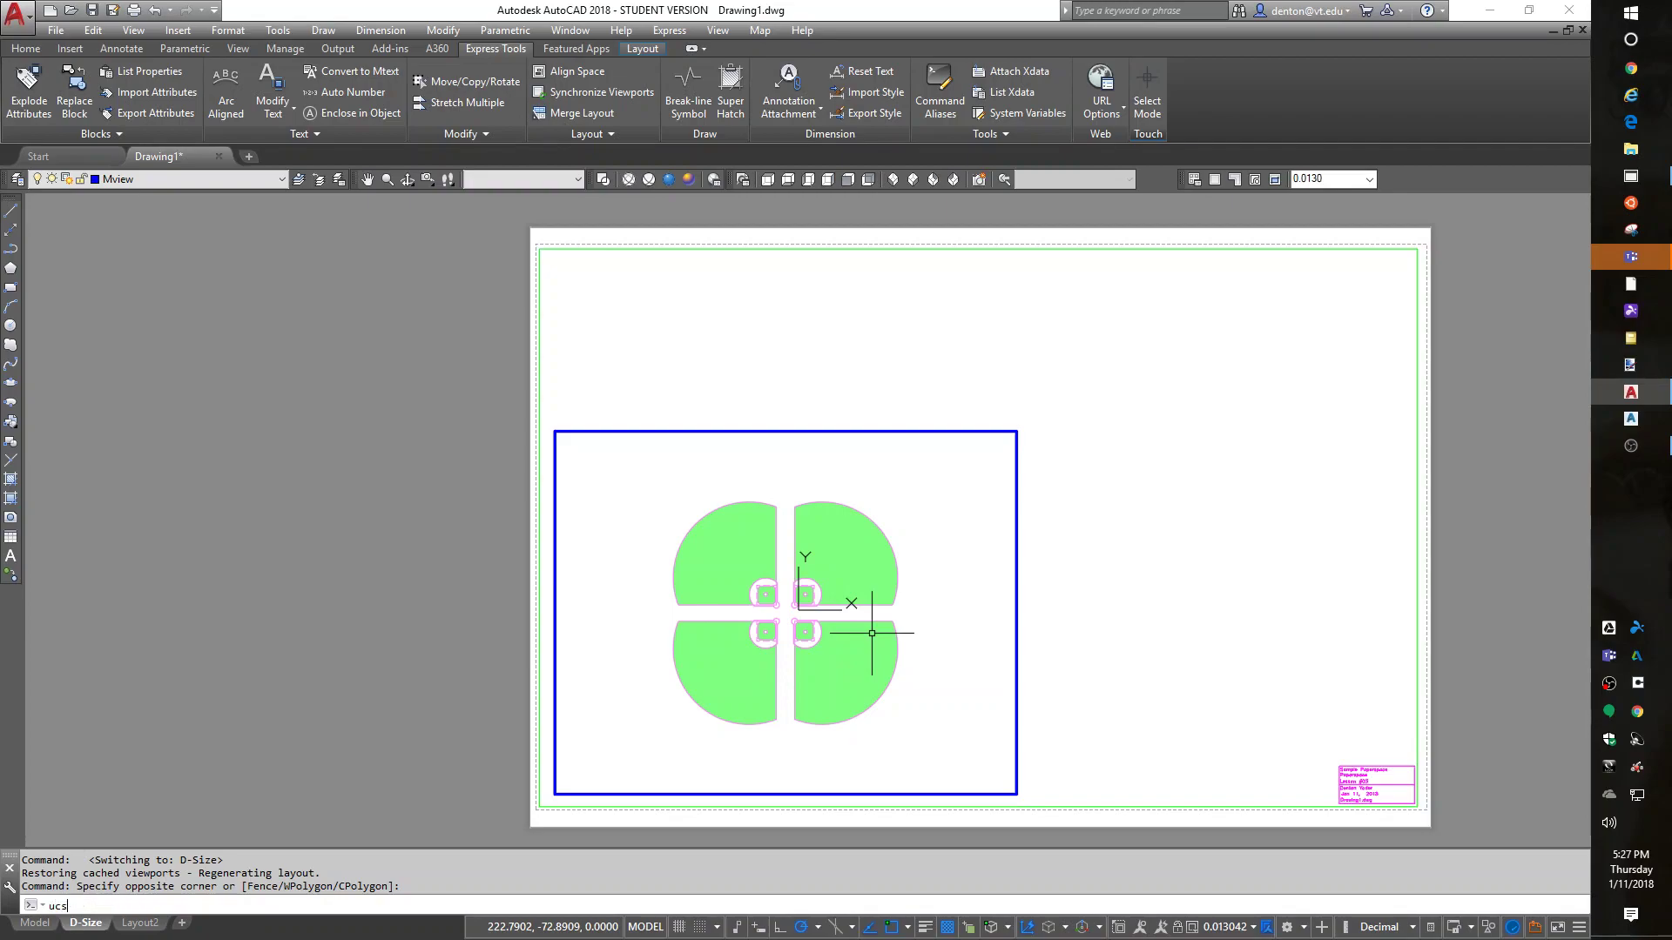
key("Return")
type("w")
key("Return")
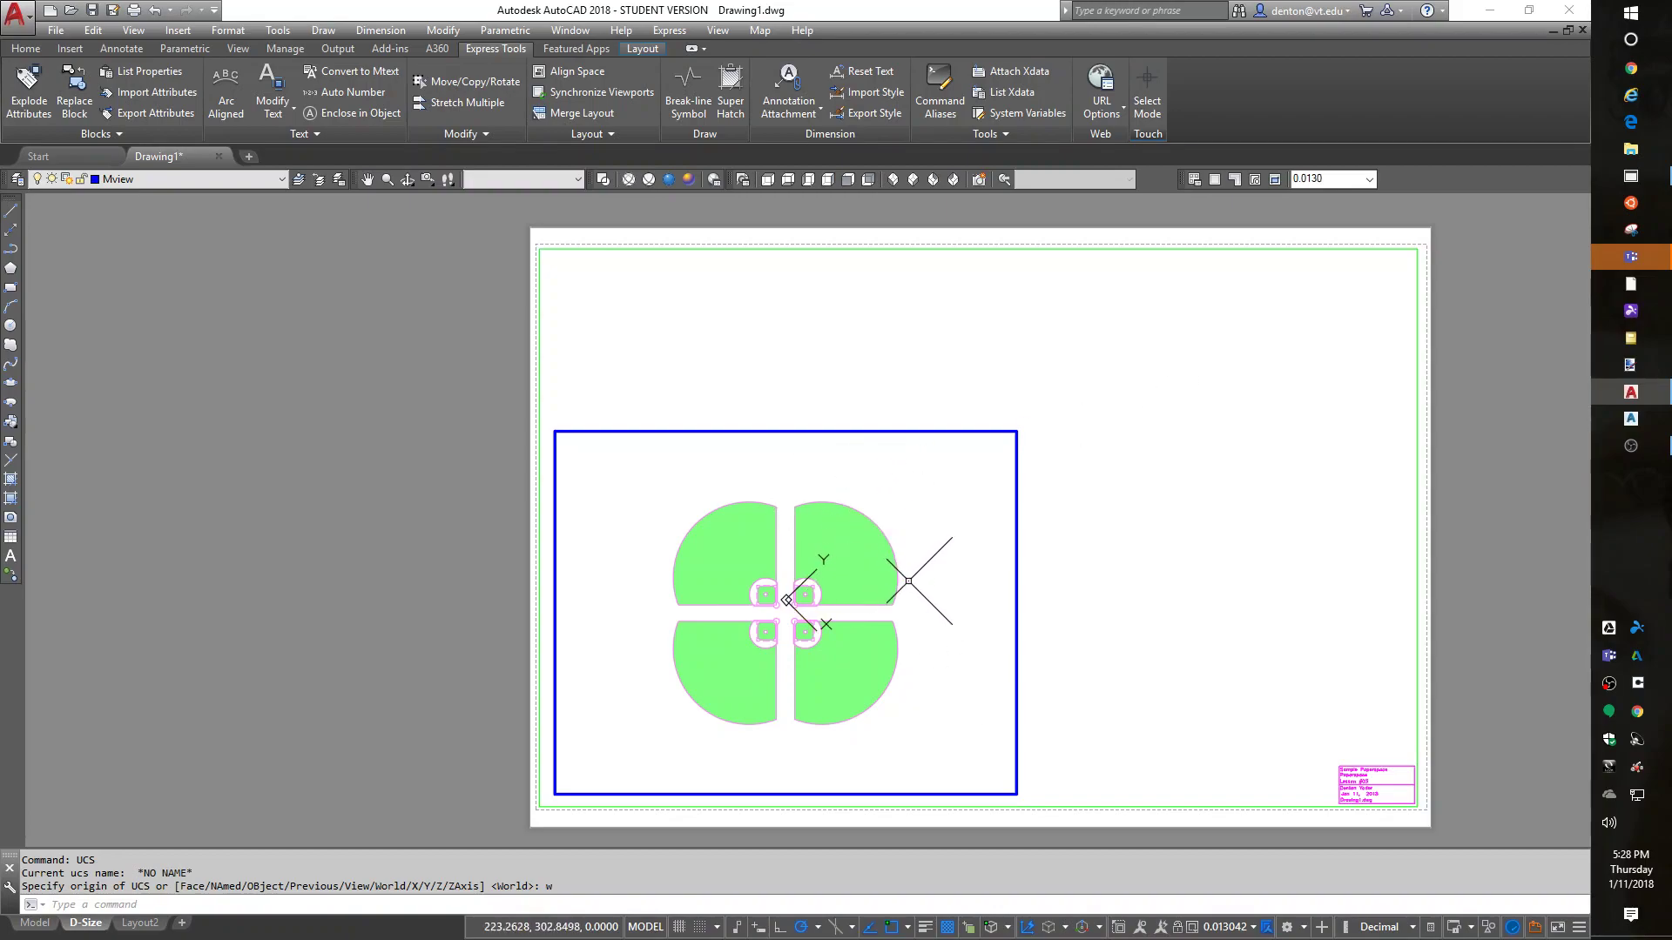
- Zoom the viewport's view to a window around the upper-right baseball field
type("z")
key("Return")
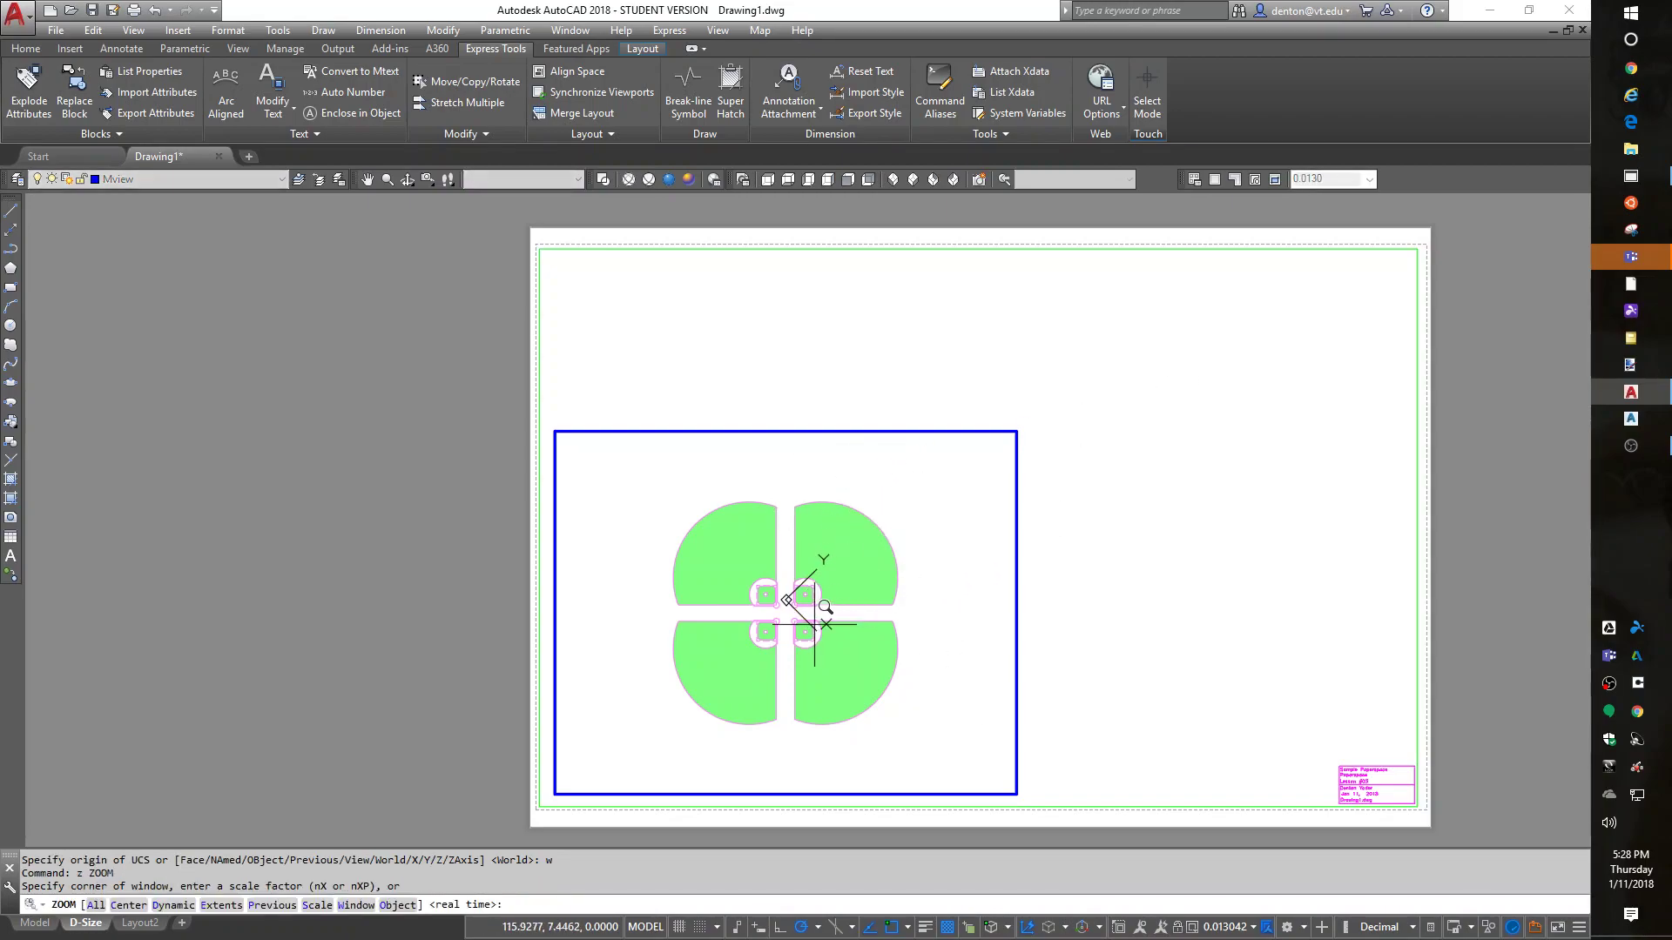
left_click(785, 613)
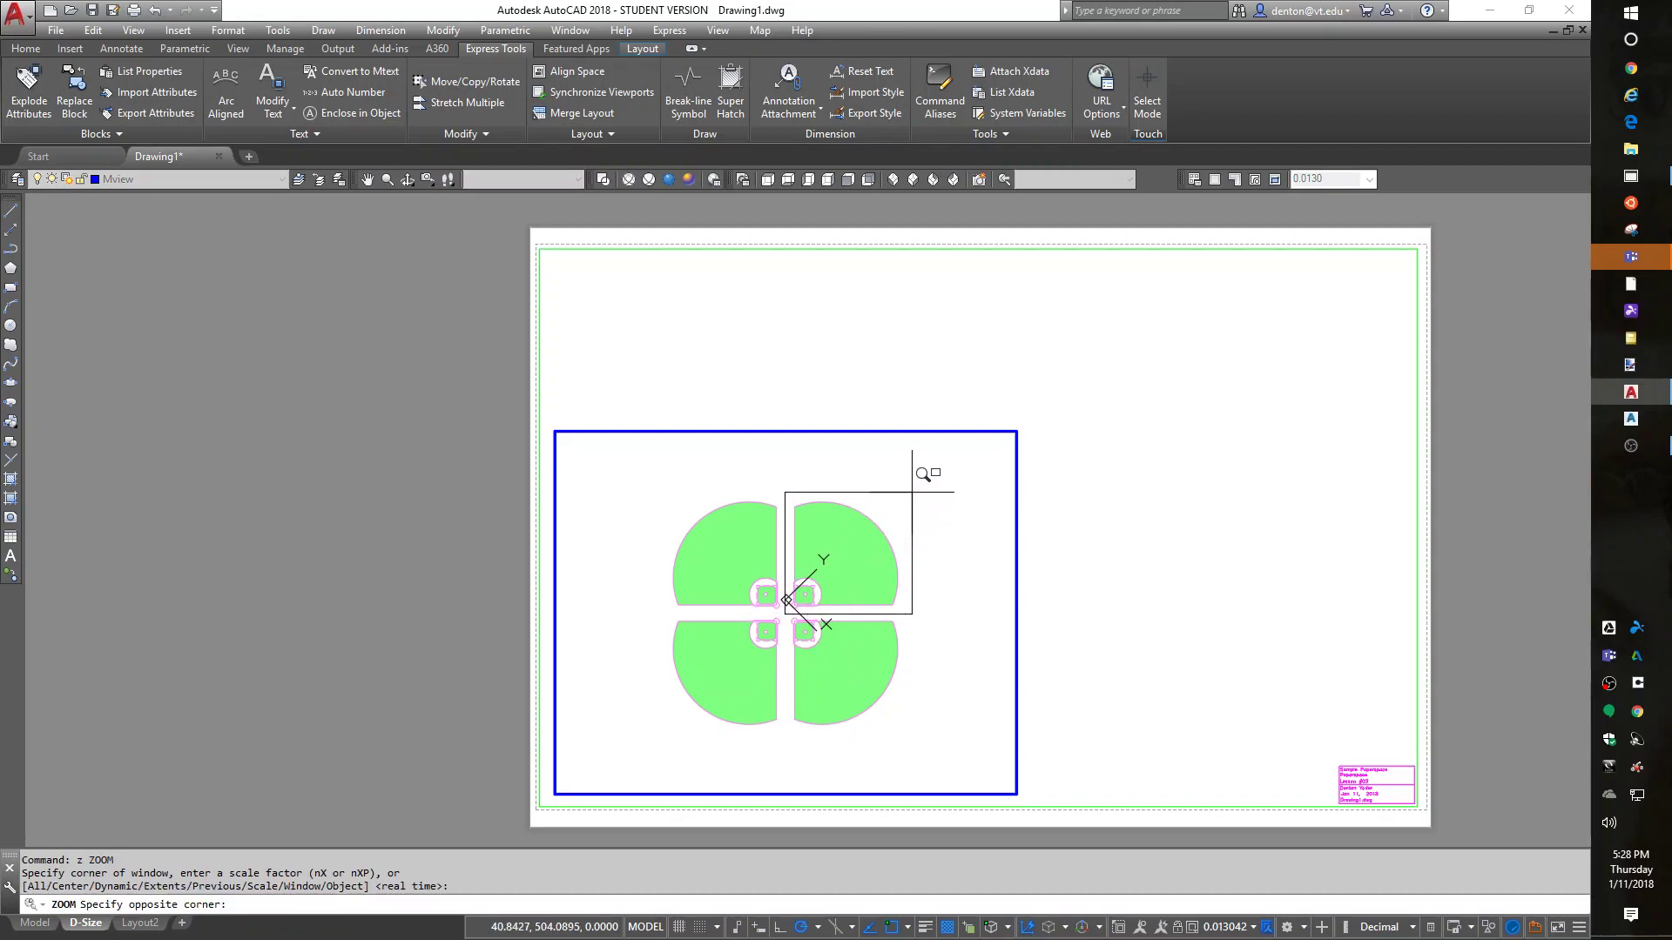
left_click(906, 491)
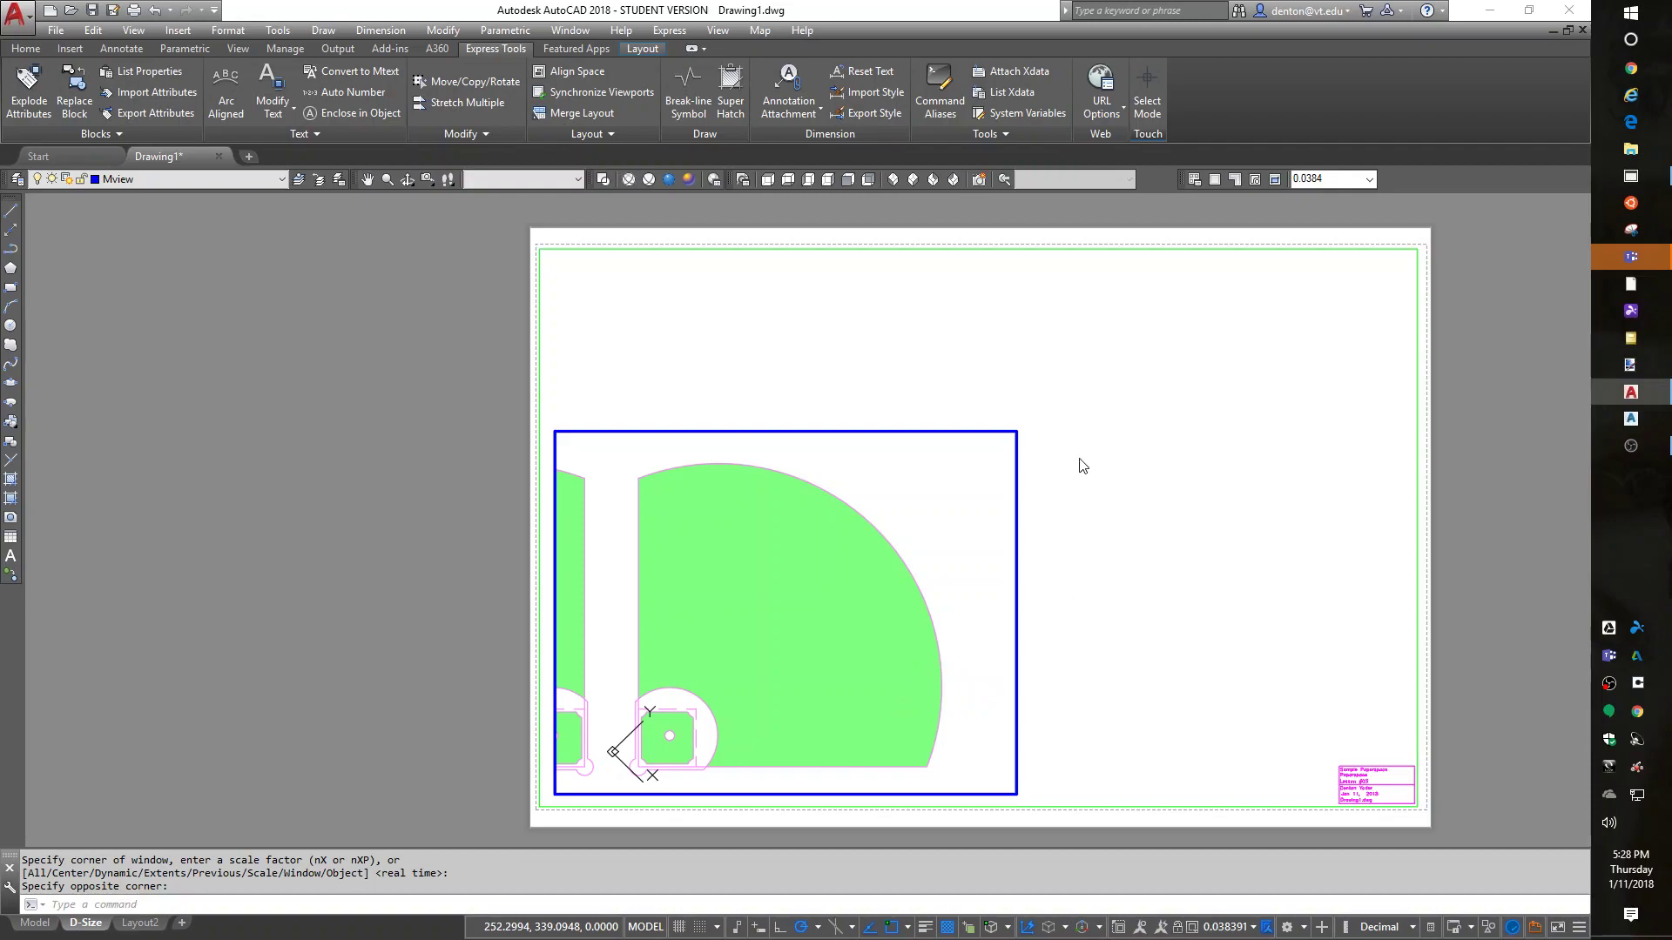
- Return to paper space and stretch the viewport's upper-left corner inward so the neighbouring field is cropped out
double_click(1203, 570)
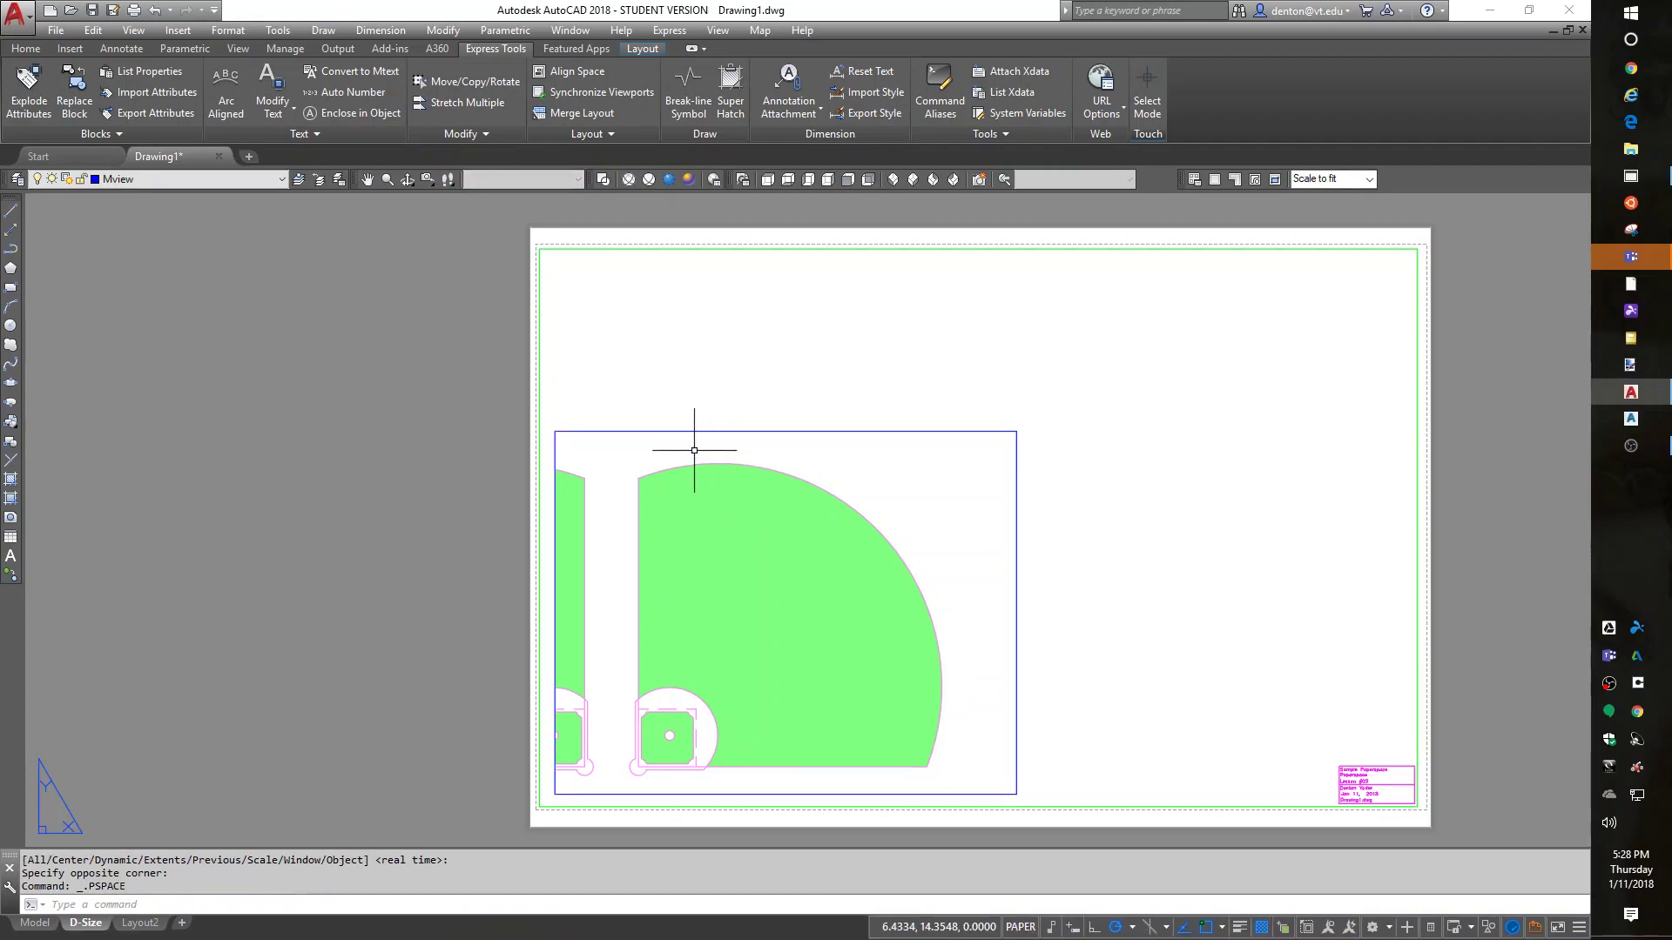
left_click(564, 432)
left_click(555, 431)
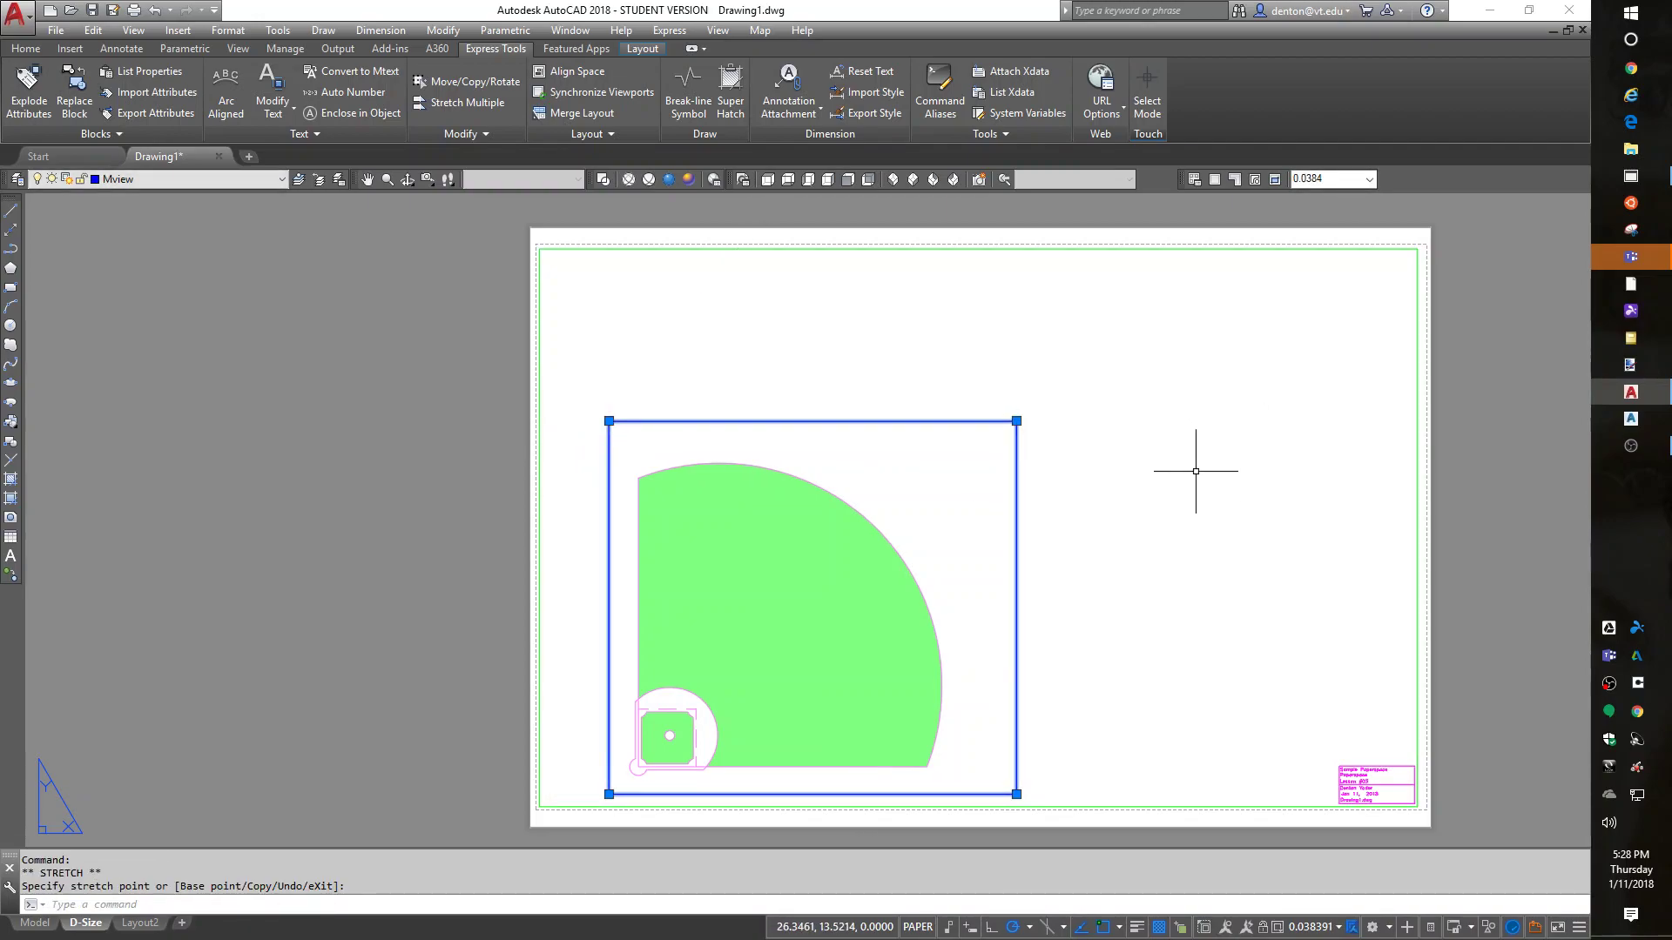
key("Escape")
key("Escape")
key("Escape")
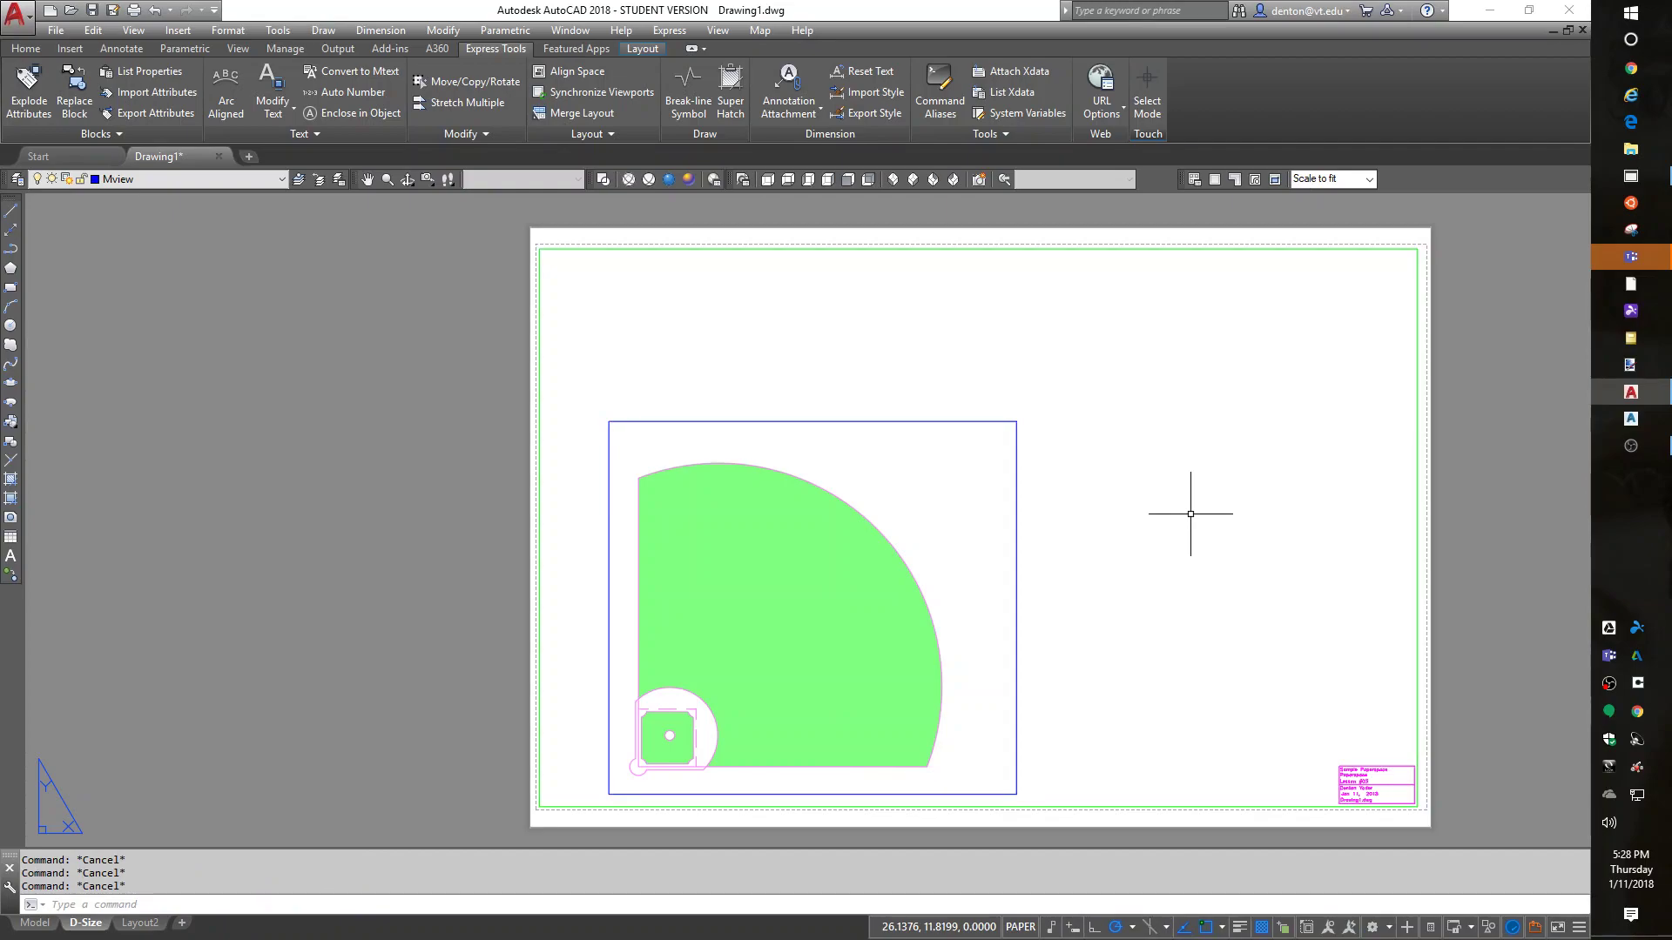
- Activate the field viewport and zoom its view to a scale of 1/50xp
double_click(901, 476)
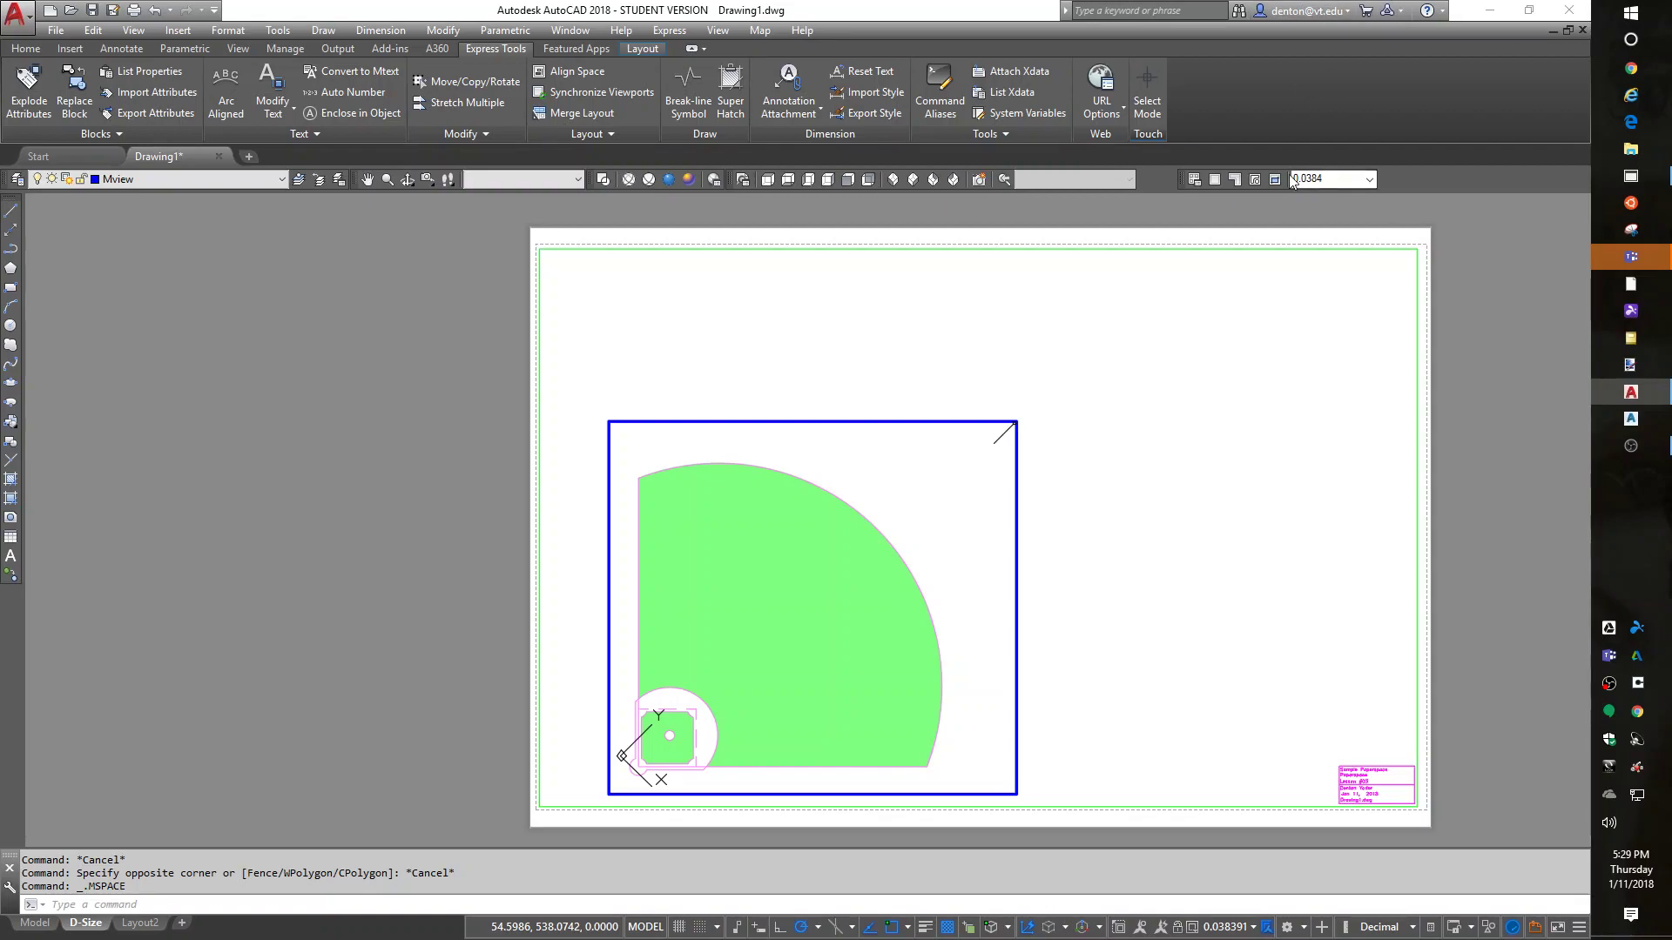
left_click(1332, 179)
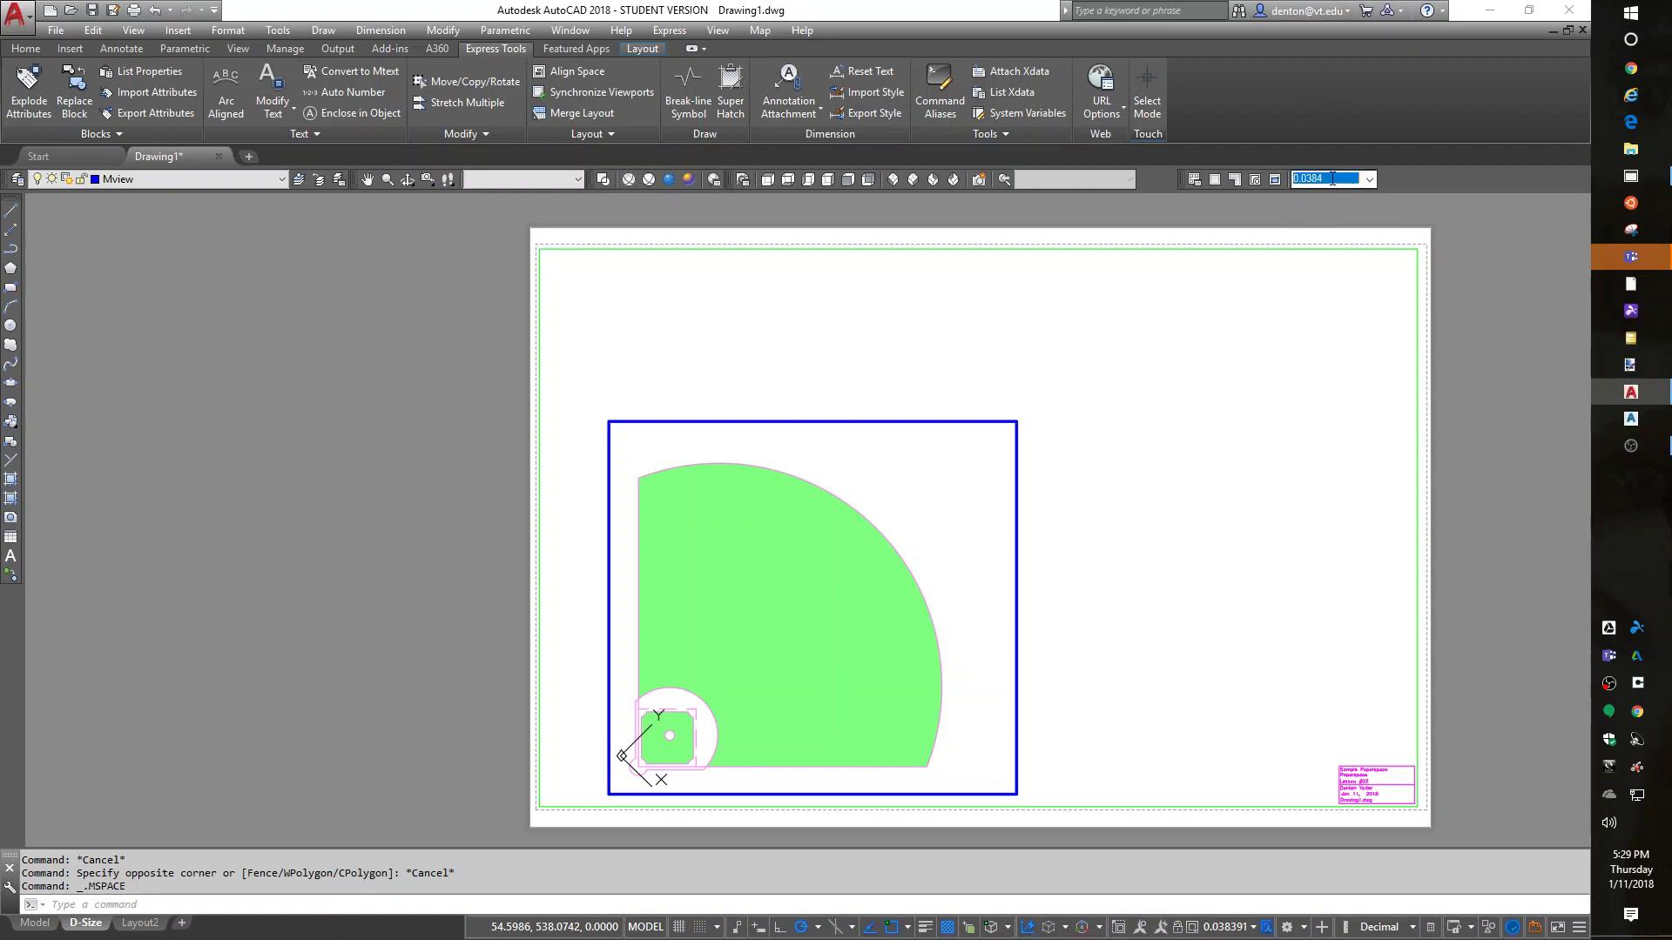
left_click(932, 544)
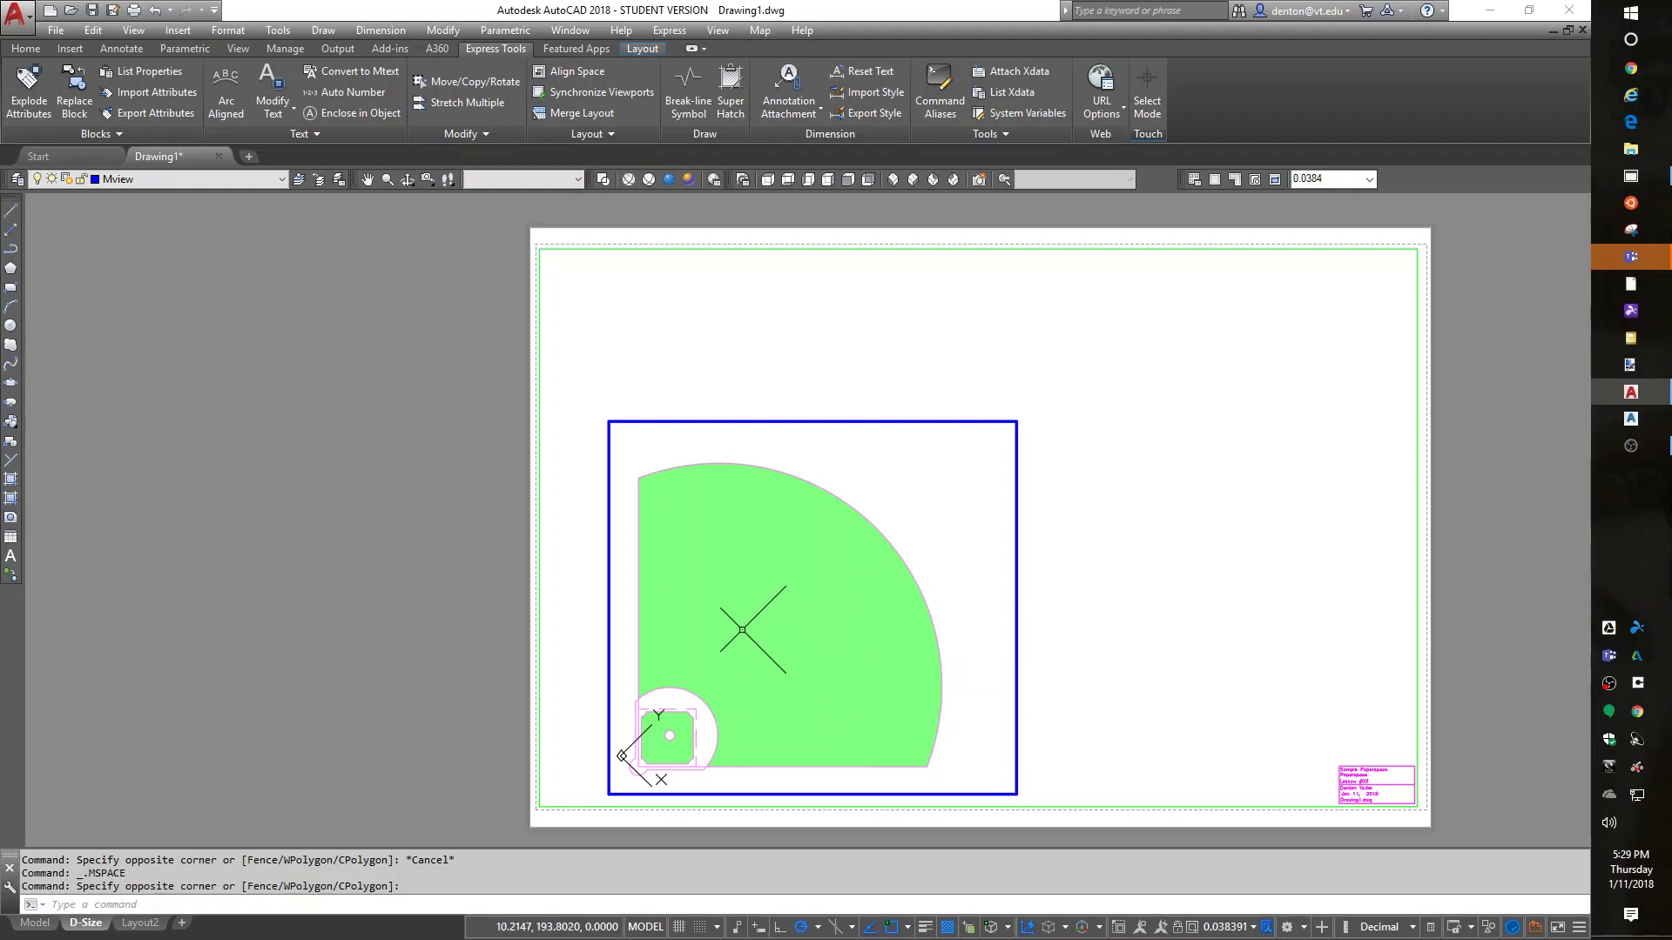
type("z")
key("Return")
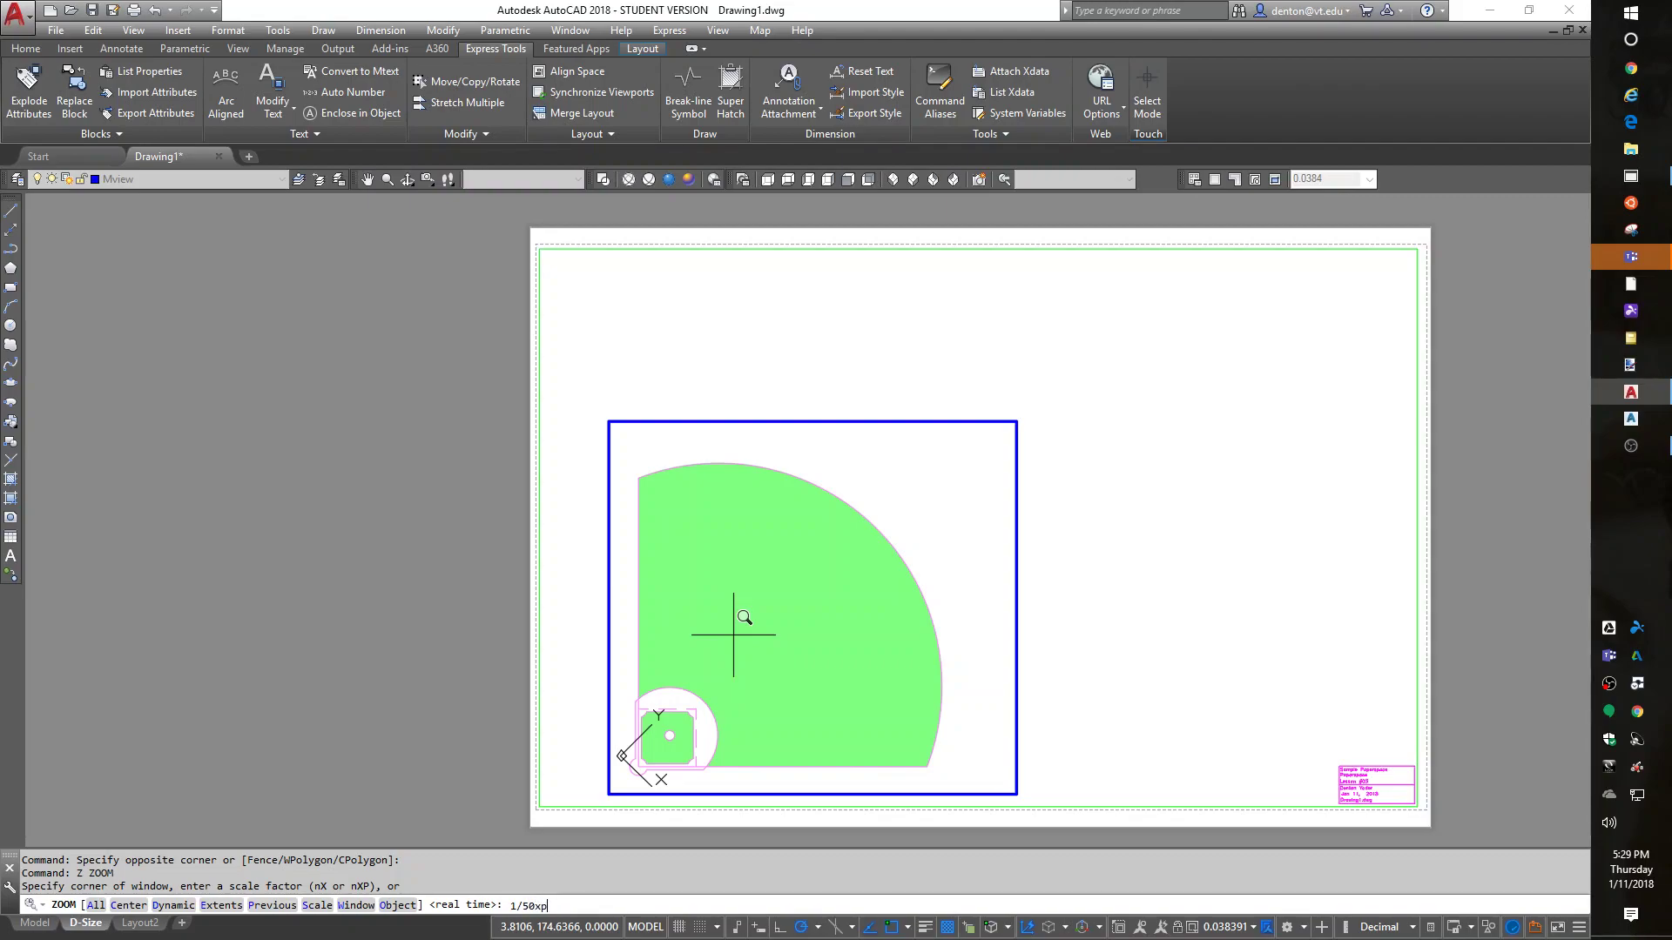
key("Return")
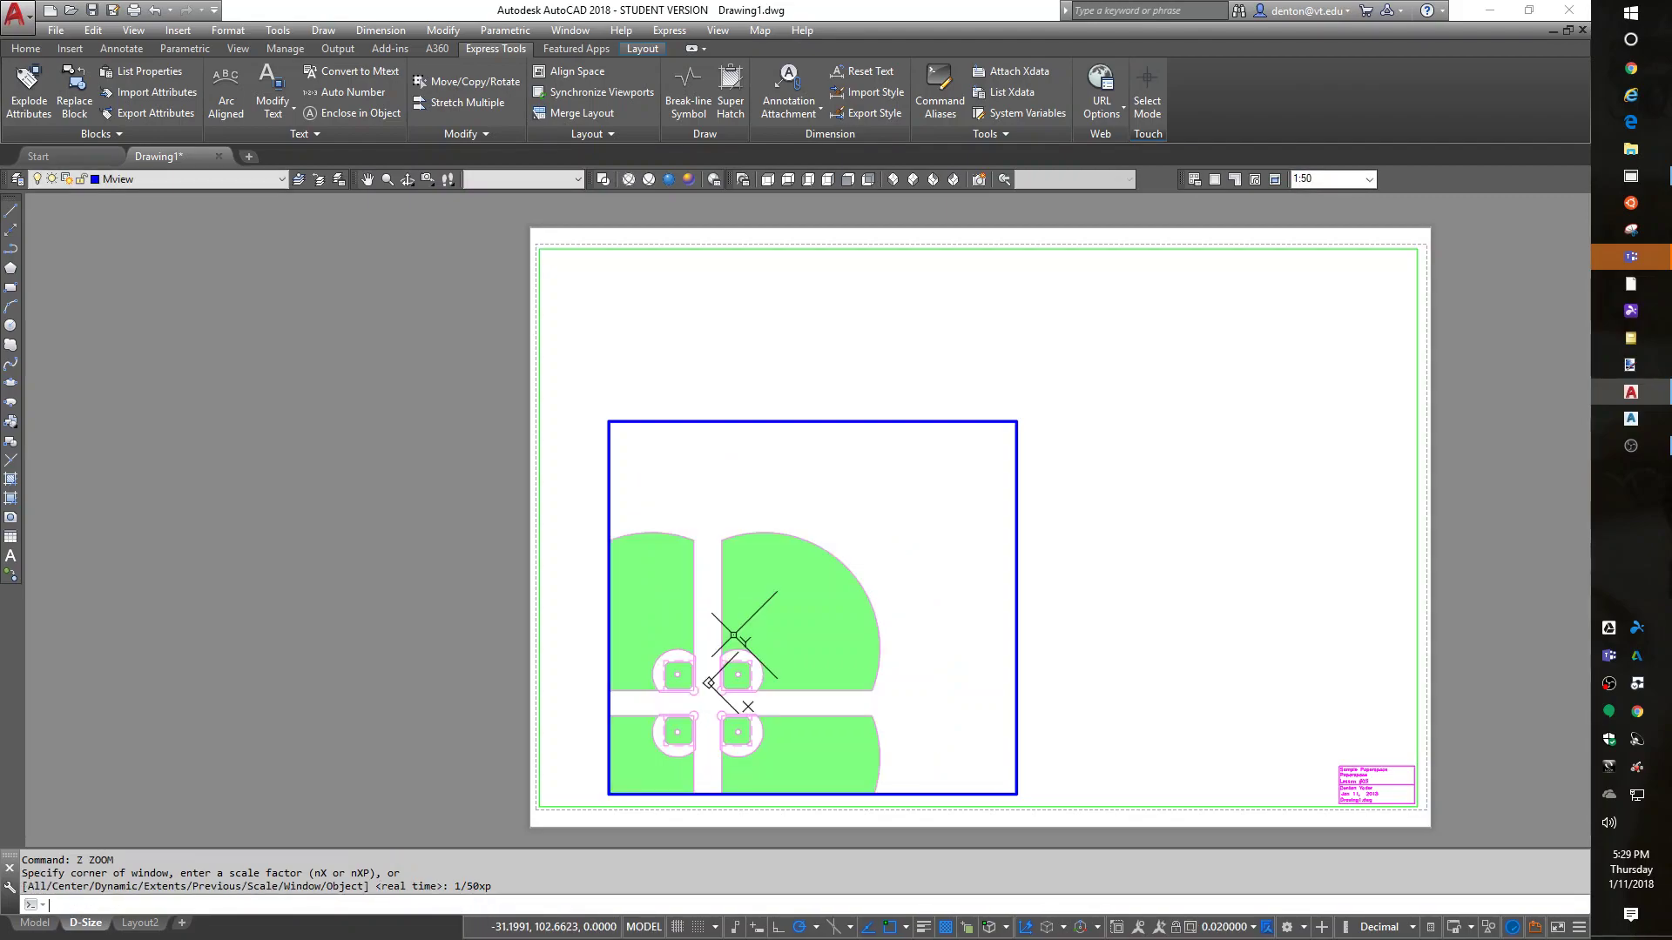
- Try a viewport zoom scale of 1/30xp, and set the scale to 1/20xp
key("Return")
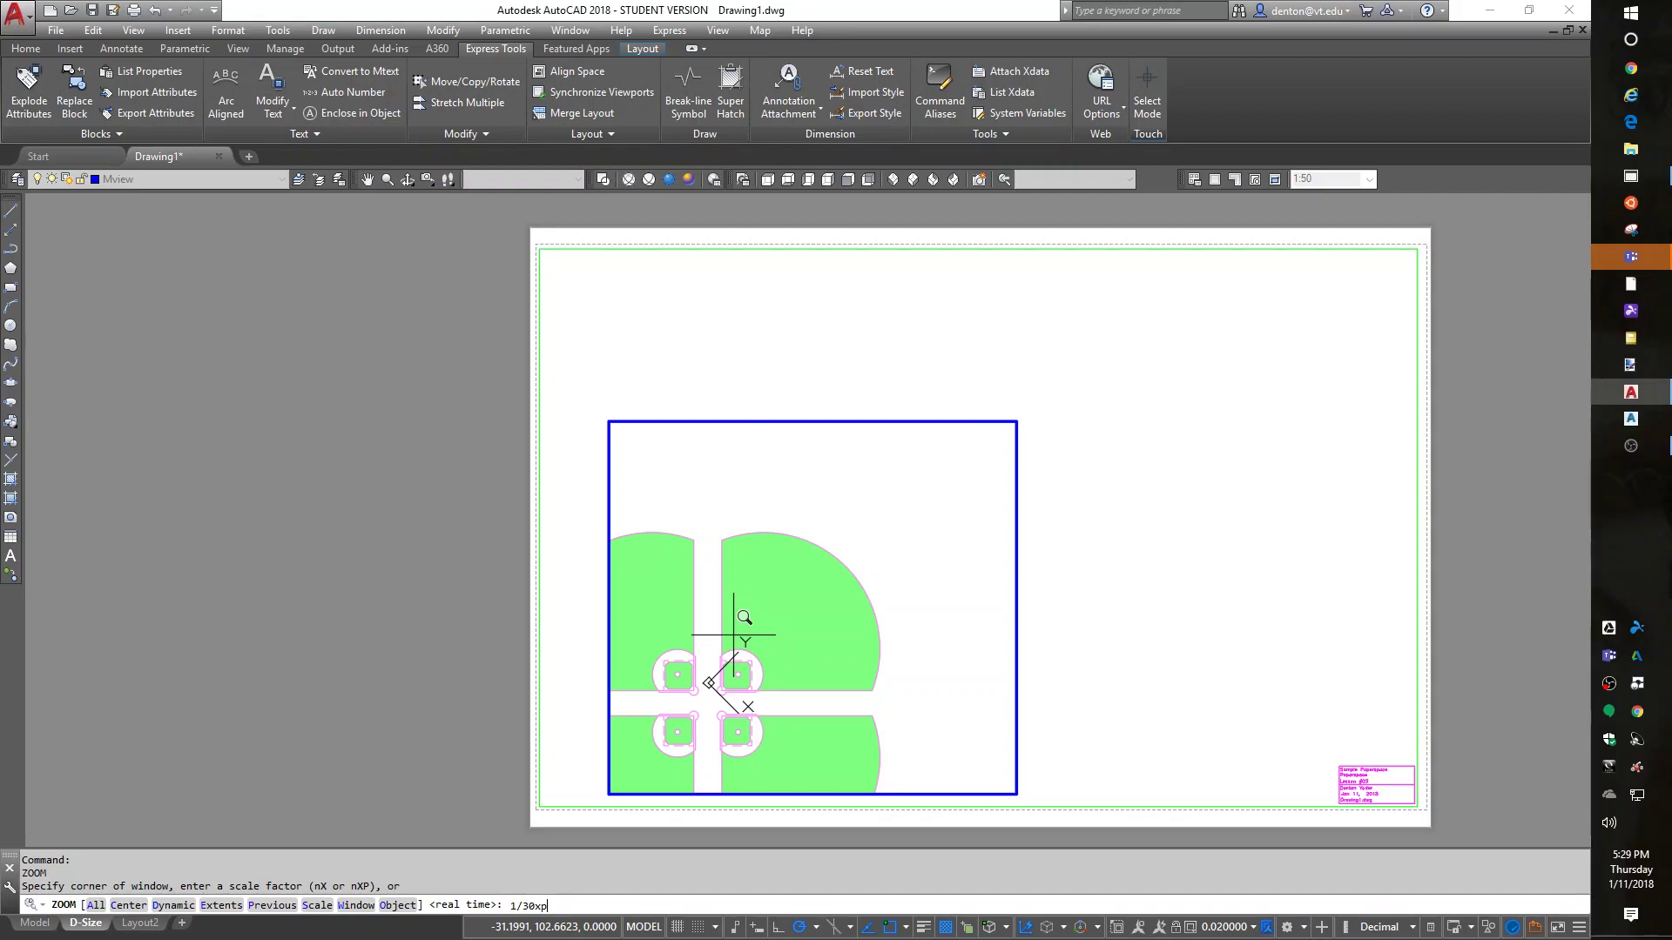
type("1/30xp")
key("Return")
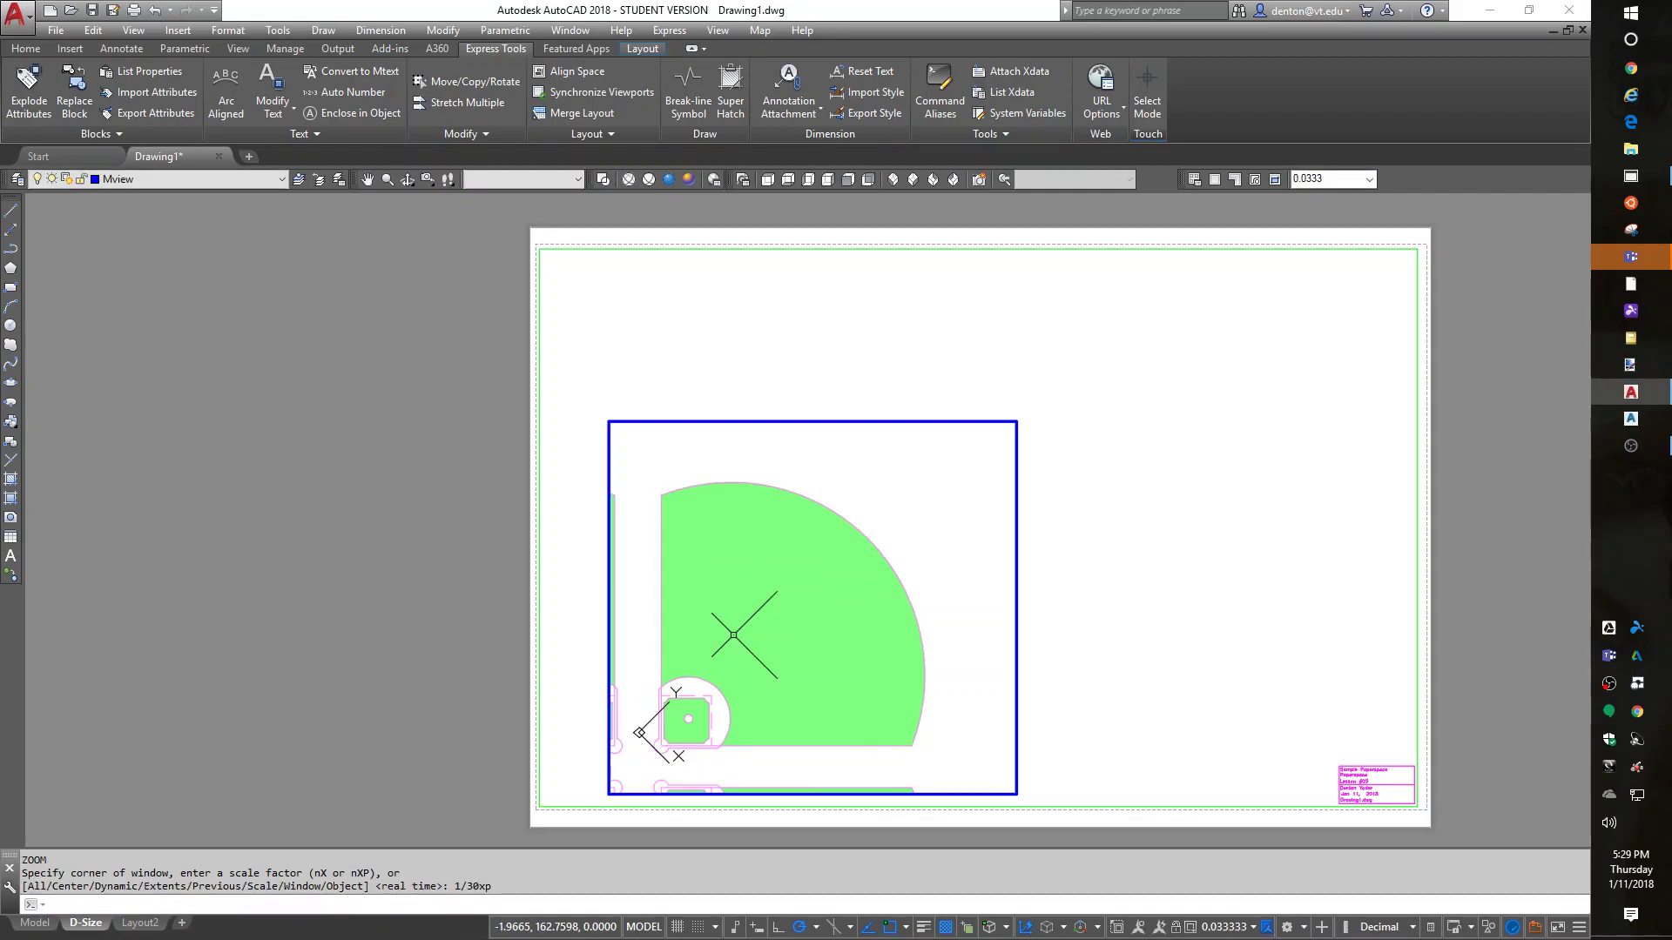
key("Return")
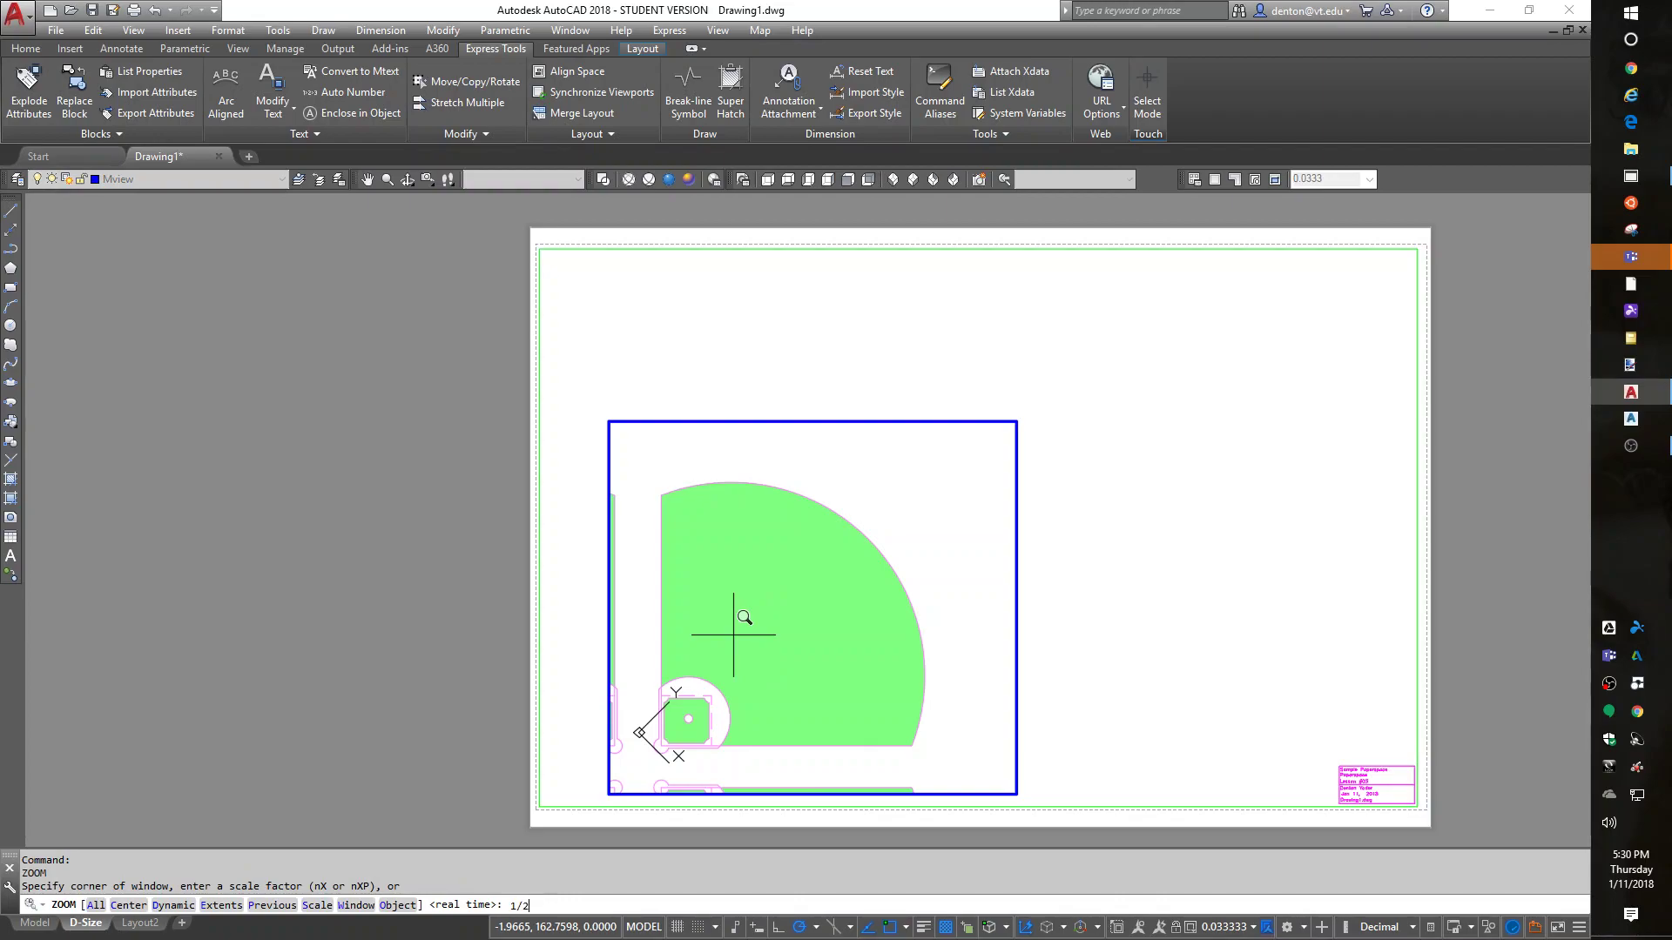
key("Return")
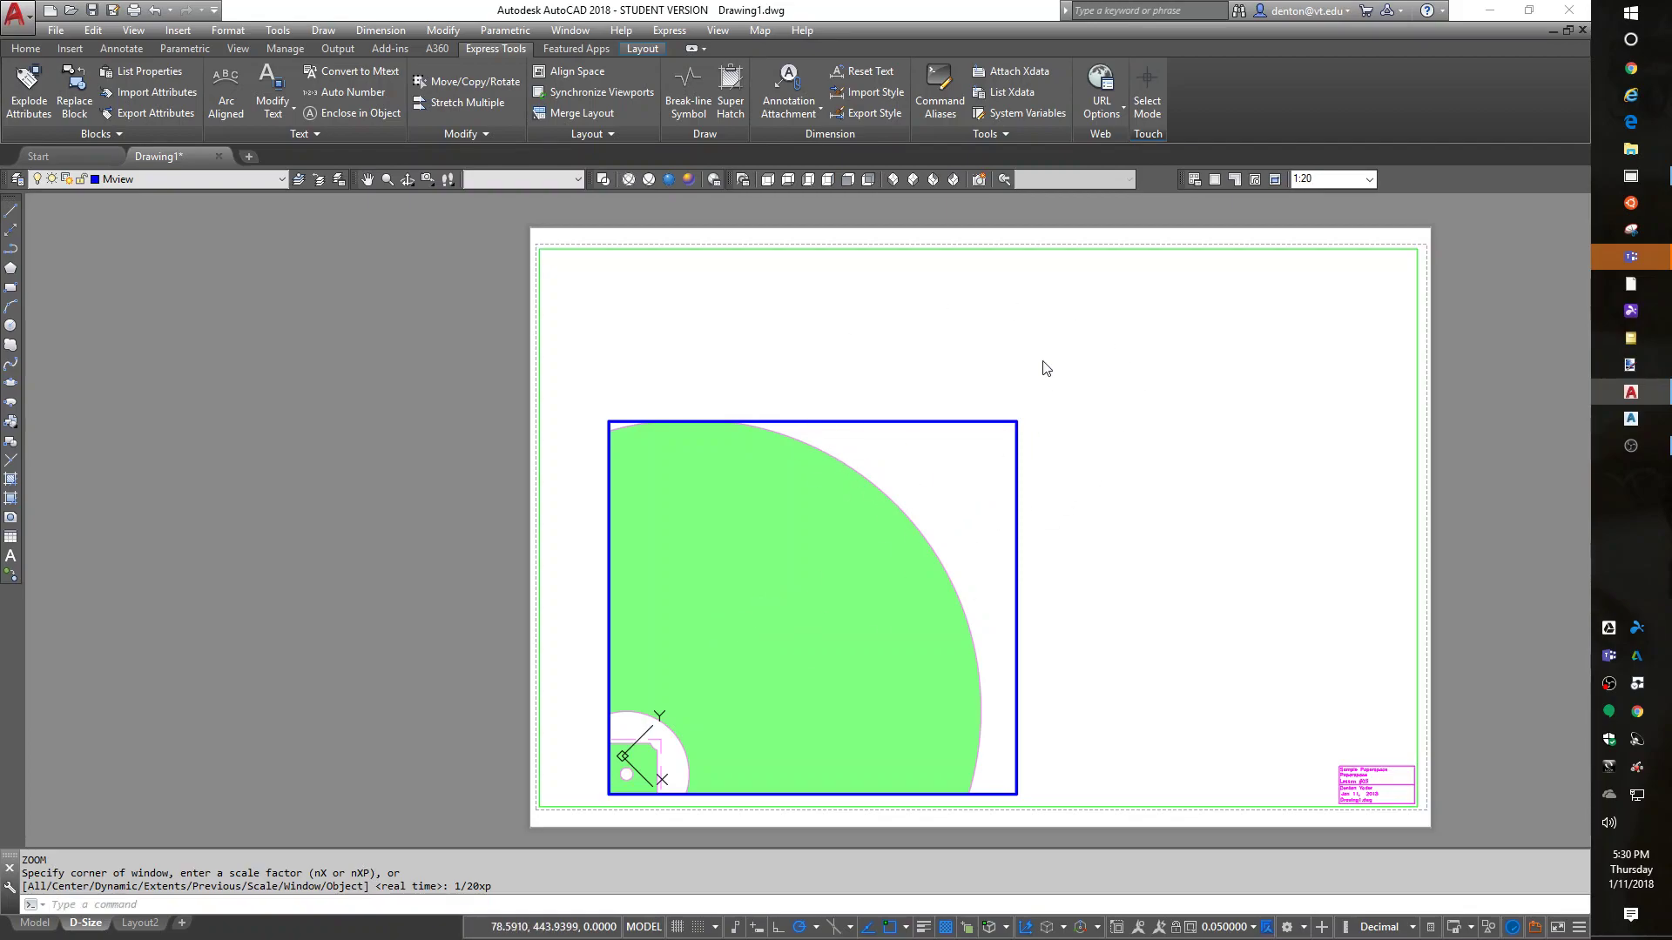
- Return to paper space and move the field viewport up and to the right on the sheet
double_click(1078, 412)
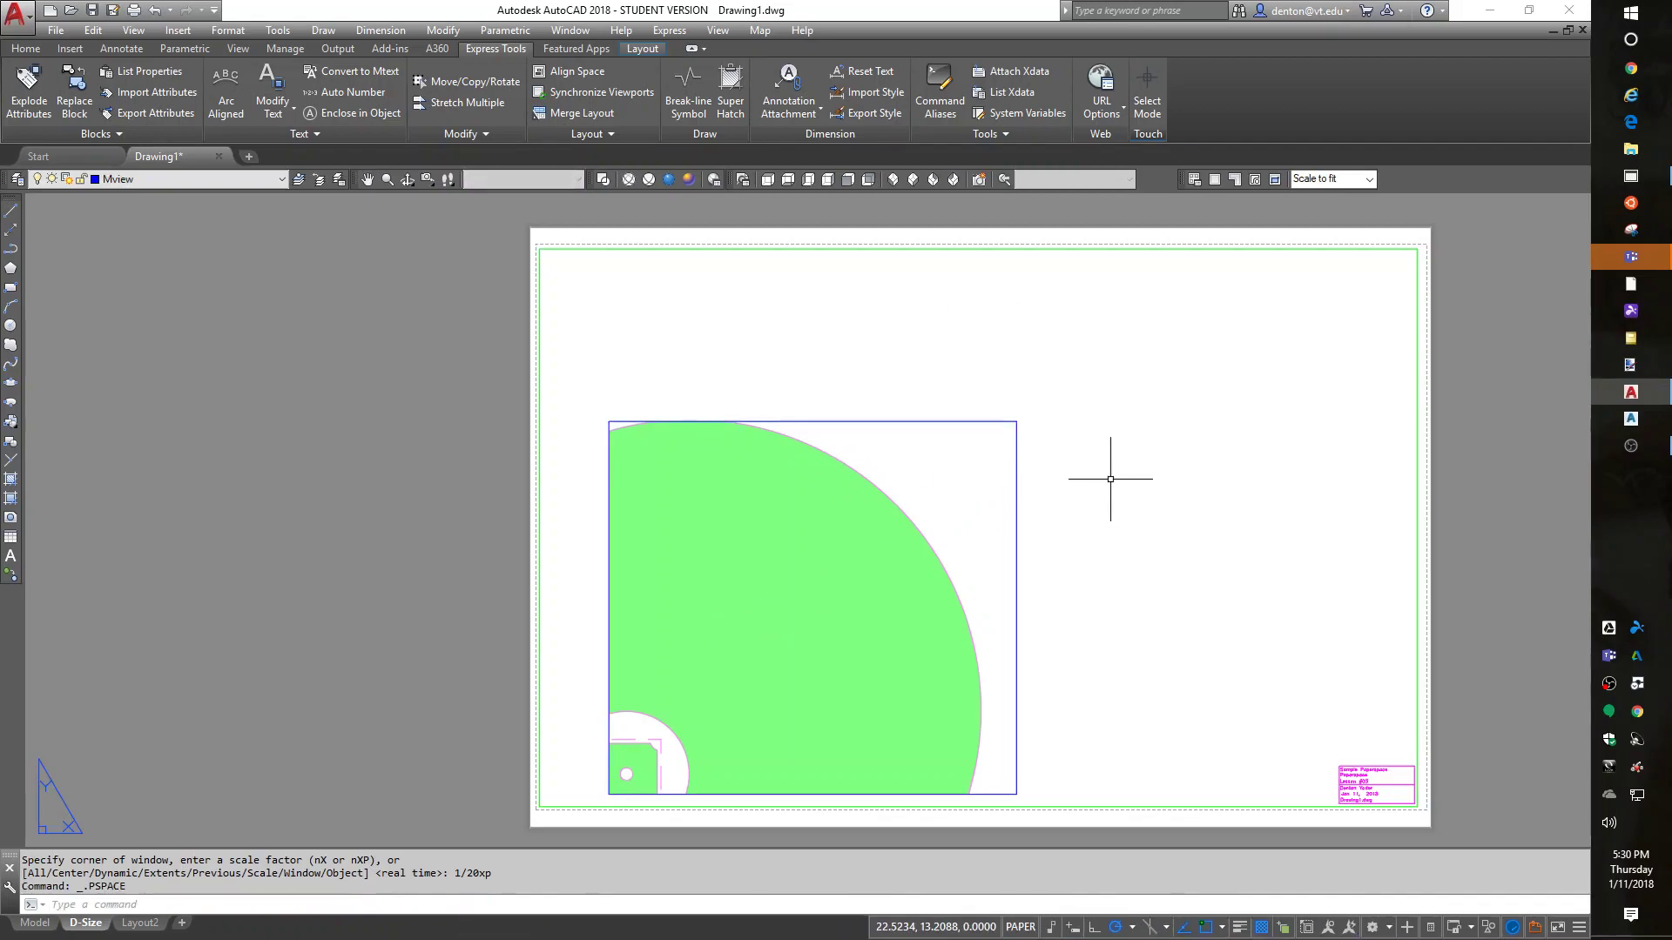
type("m")
key("Return")
left_click(1019, 421)
key("Return")
left_click(1090, 453)
left_click(1134, 370)
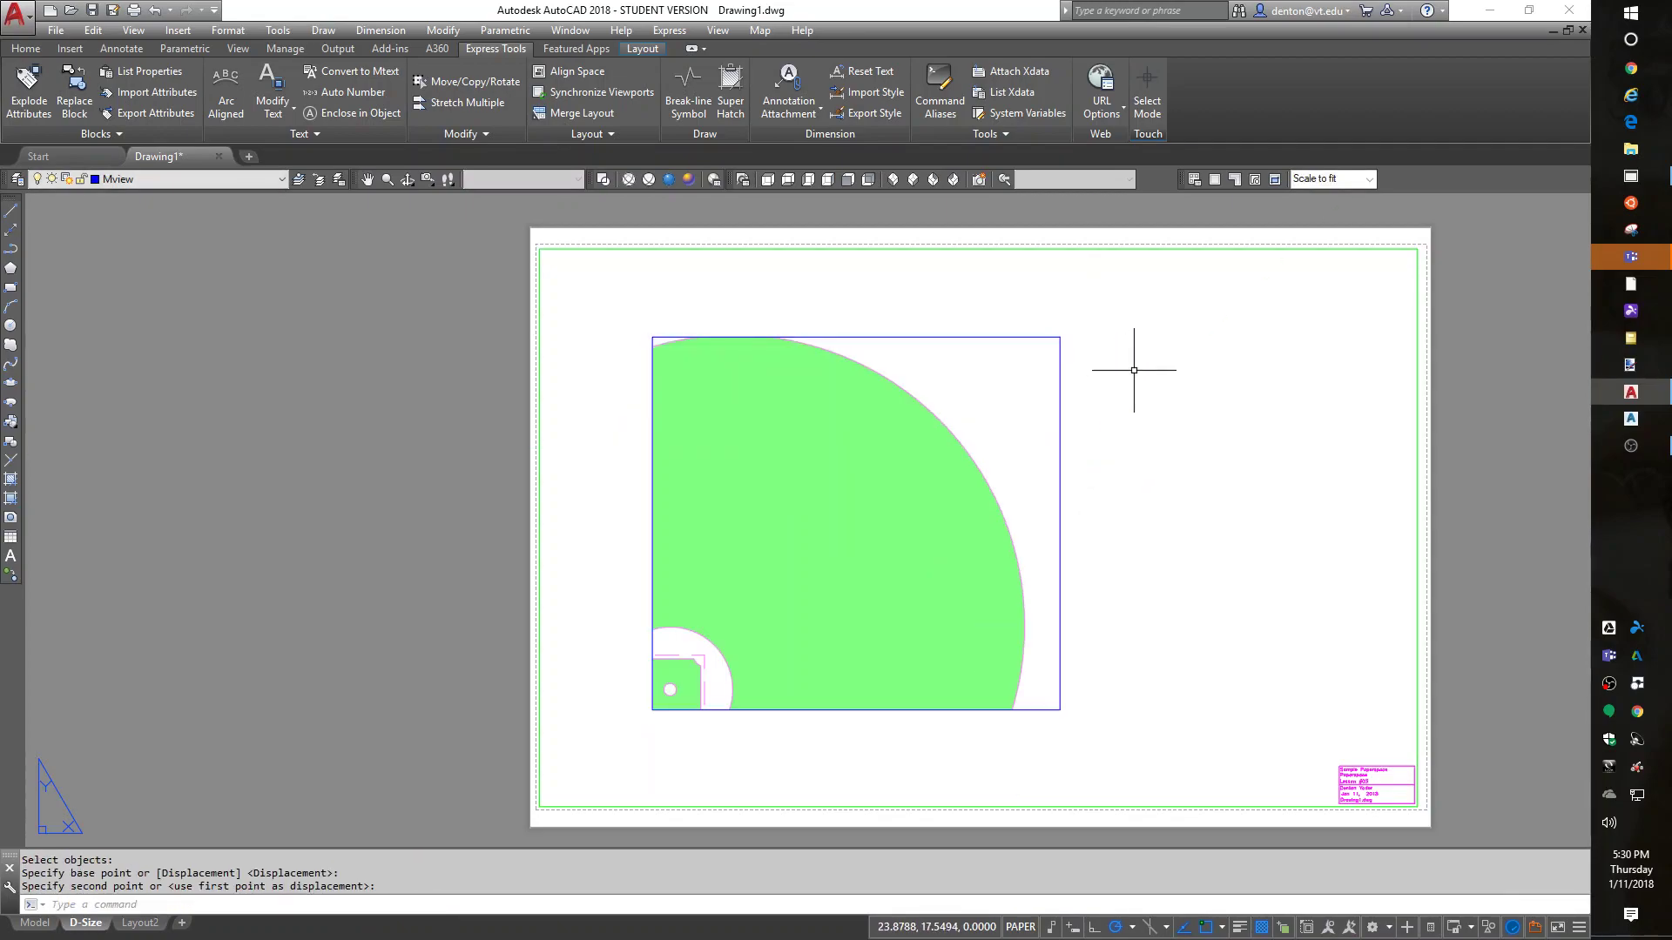
- Stretch the viewport's lower-left corner outward and its upper-right corner upward to frame the whole field with a margin
left_click(782, 709)
left_click(652, 709)
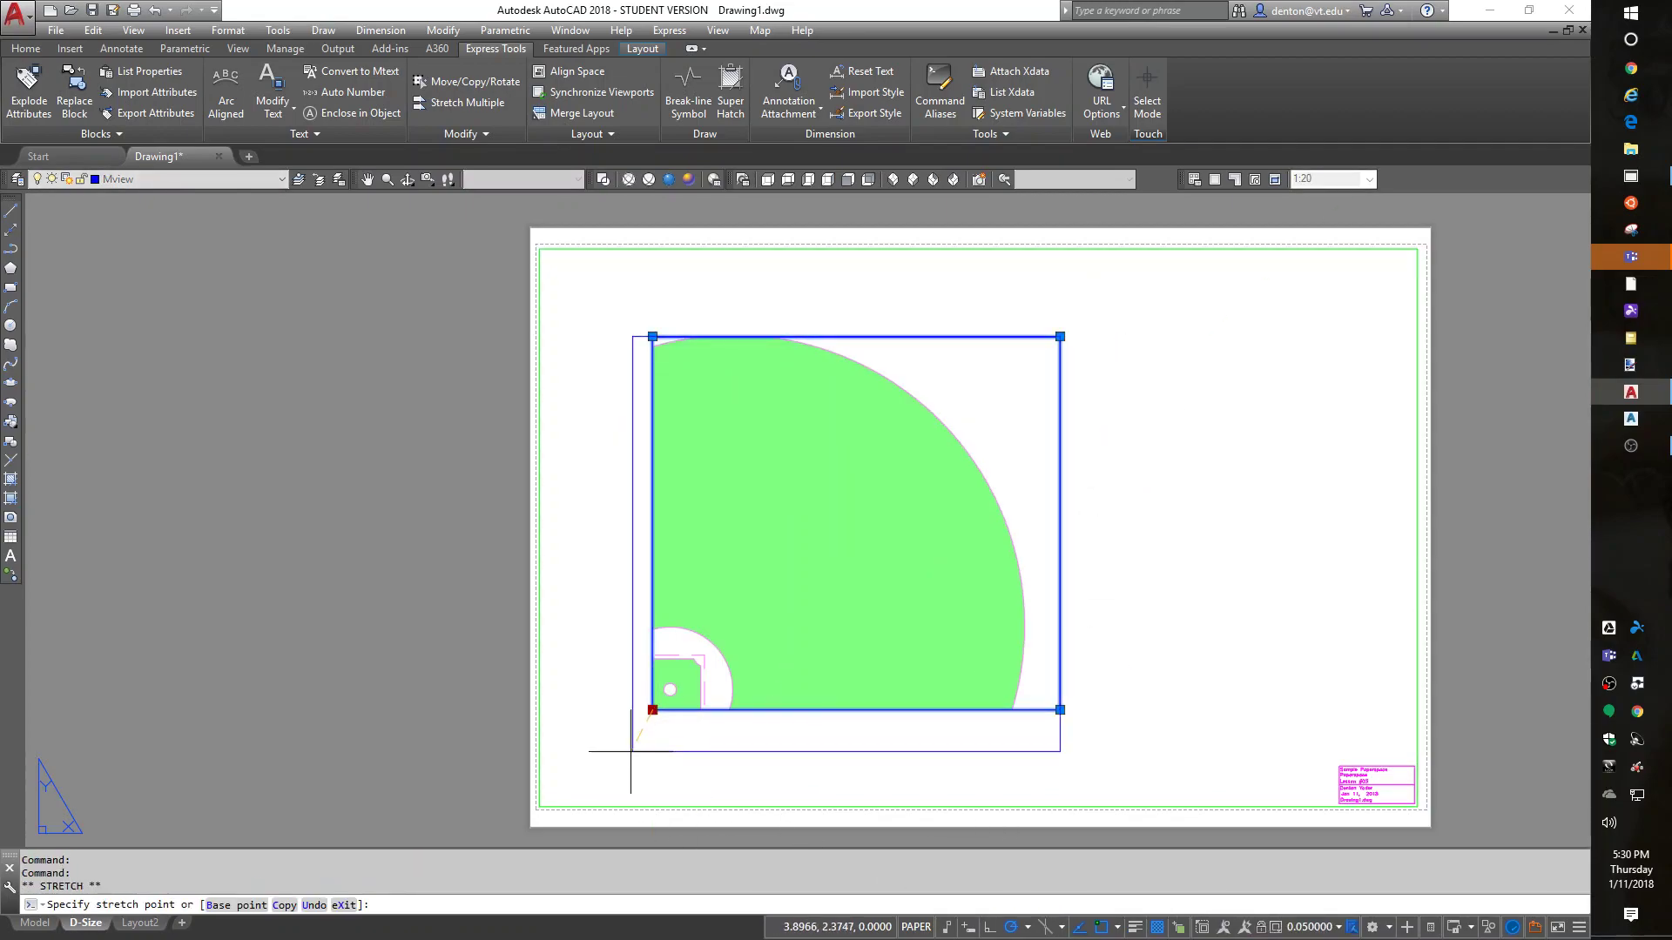
left_click(592, 777)
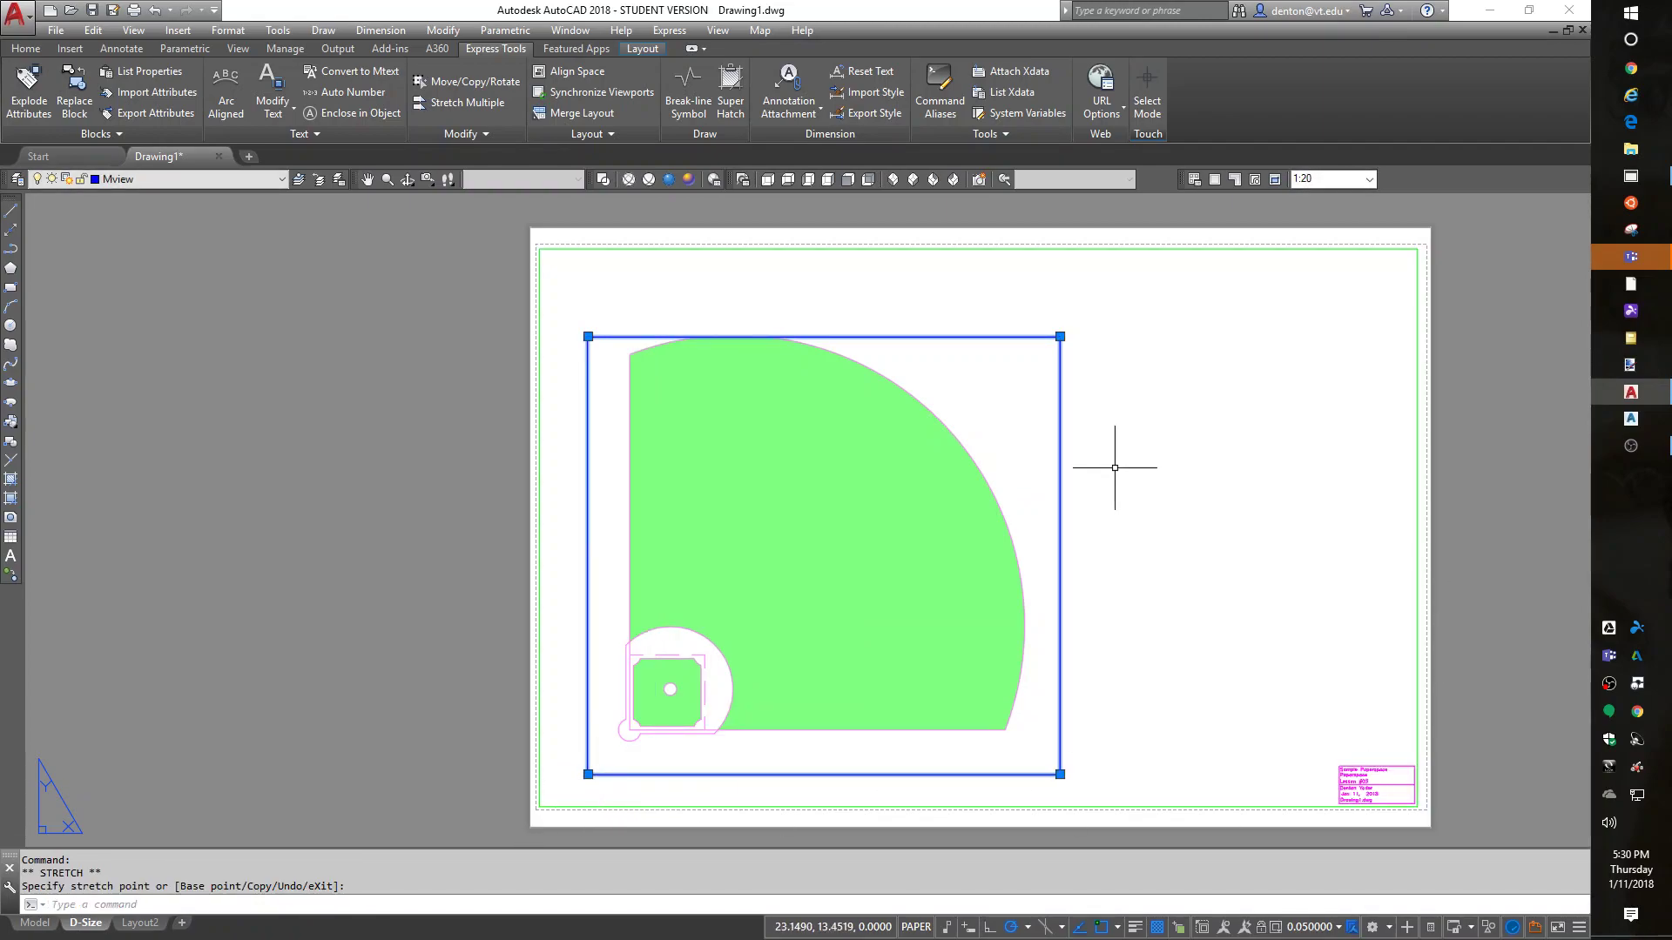
left_click(1060, 337)
left_click(1062, 279)
left_click(1190, 488)
left_click(1267, 636)
left_click(1327, 673)
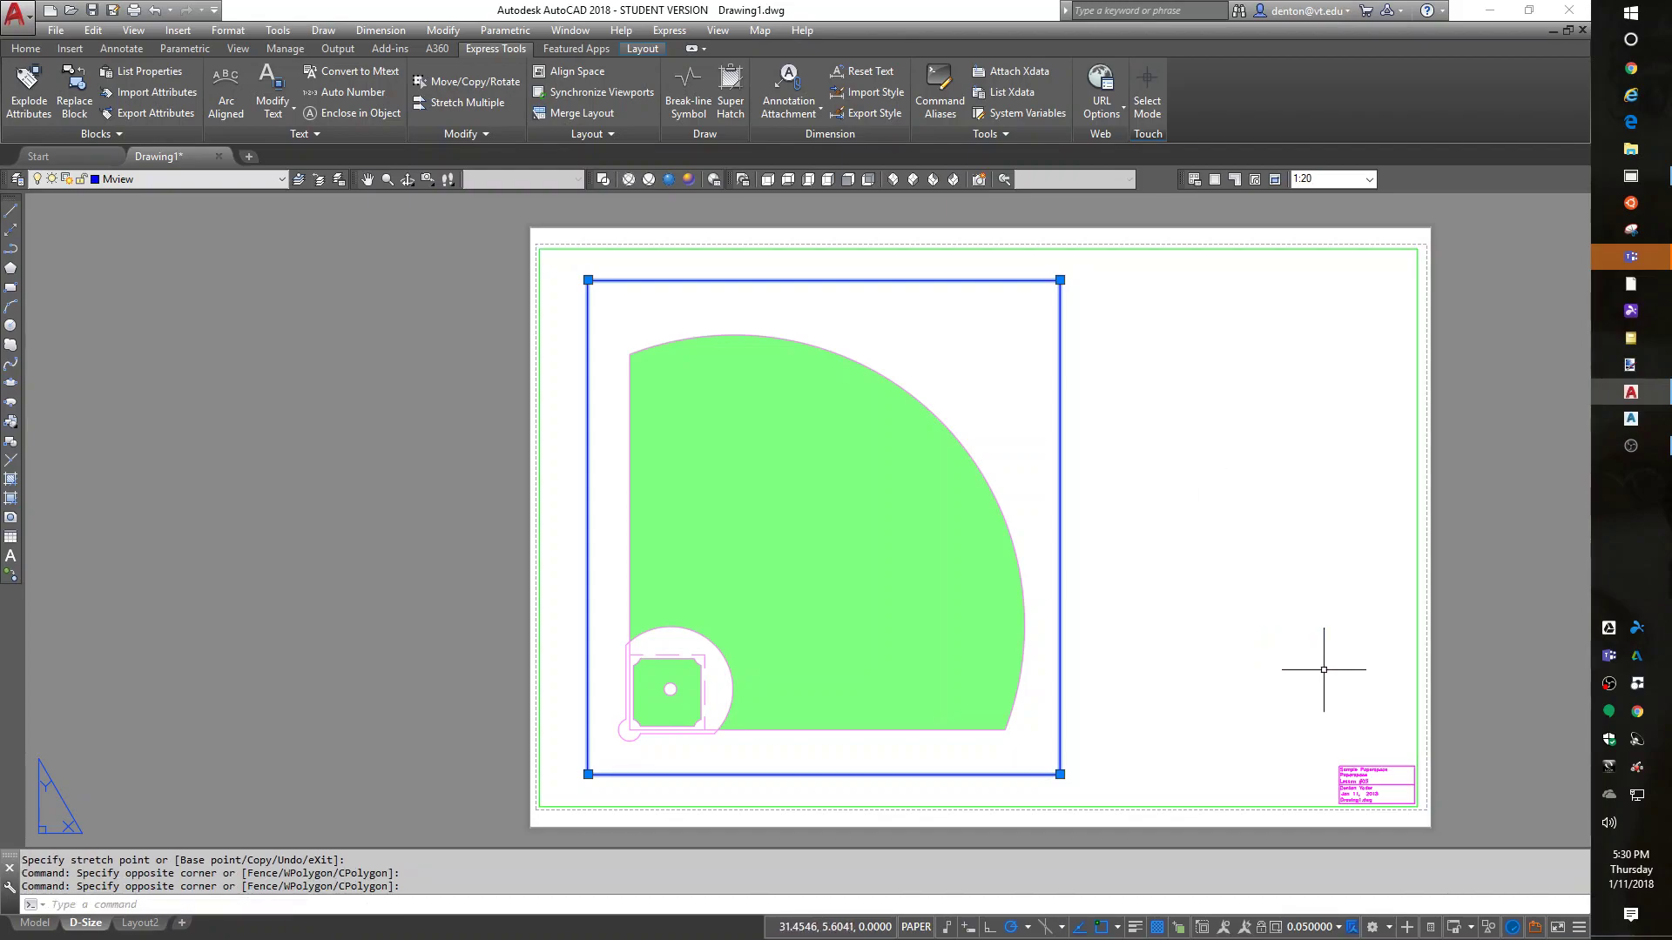
key("Escape")
key("Escape")
key("Escape")
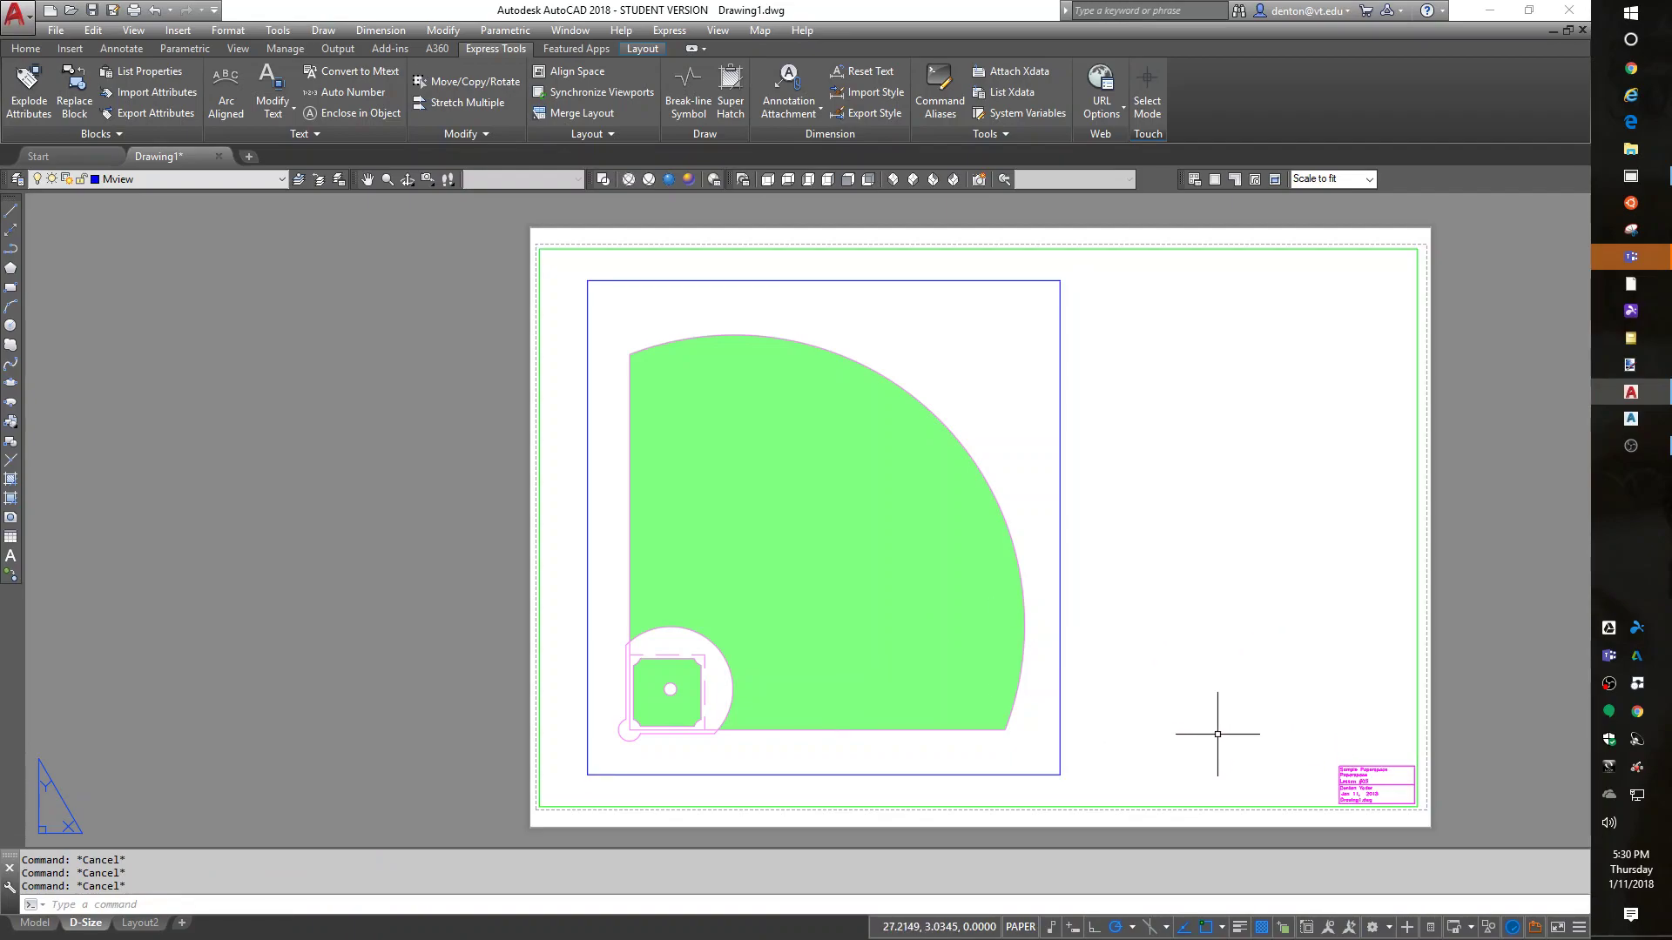
- Copy the field viewport to the right of the original, partly beyond the sheet edge
type("cp")
key("Return")
left_click(1040, 776)
key("Return")
left_click(636, 791)
left_click(1178, 688)
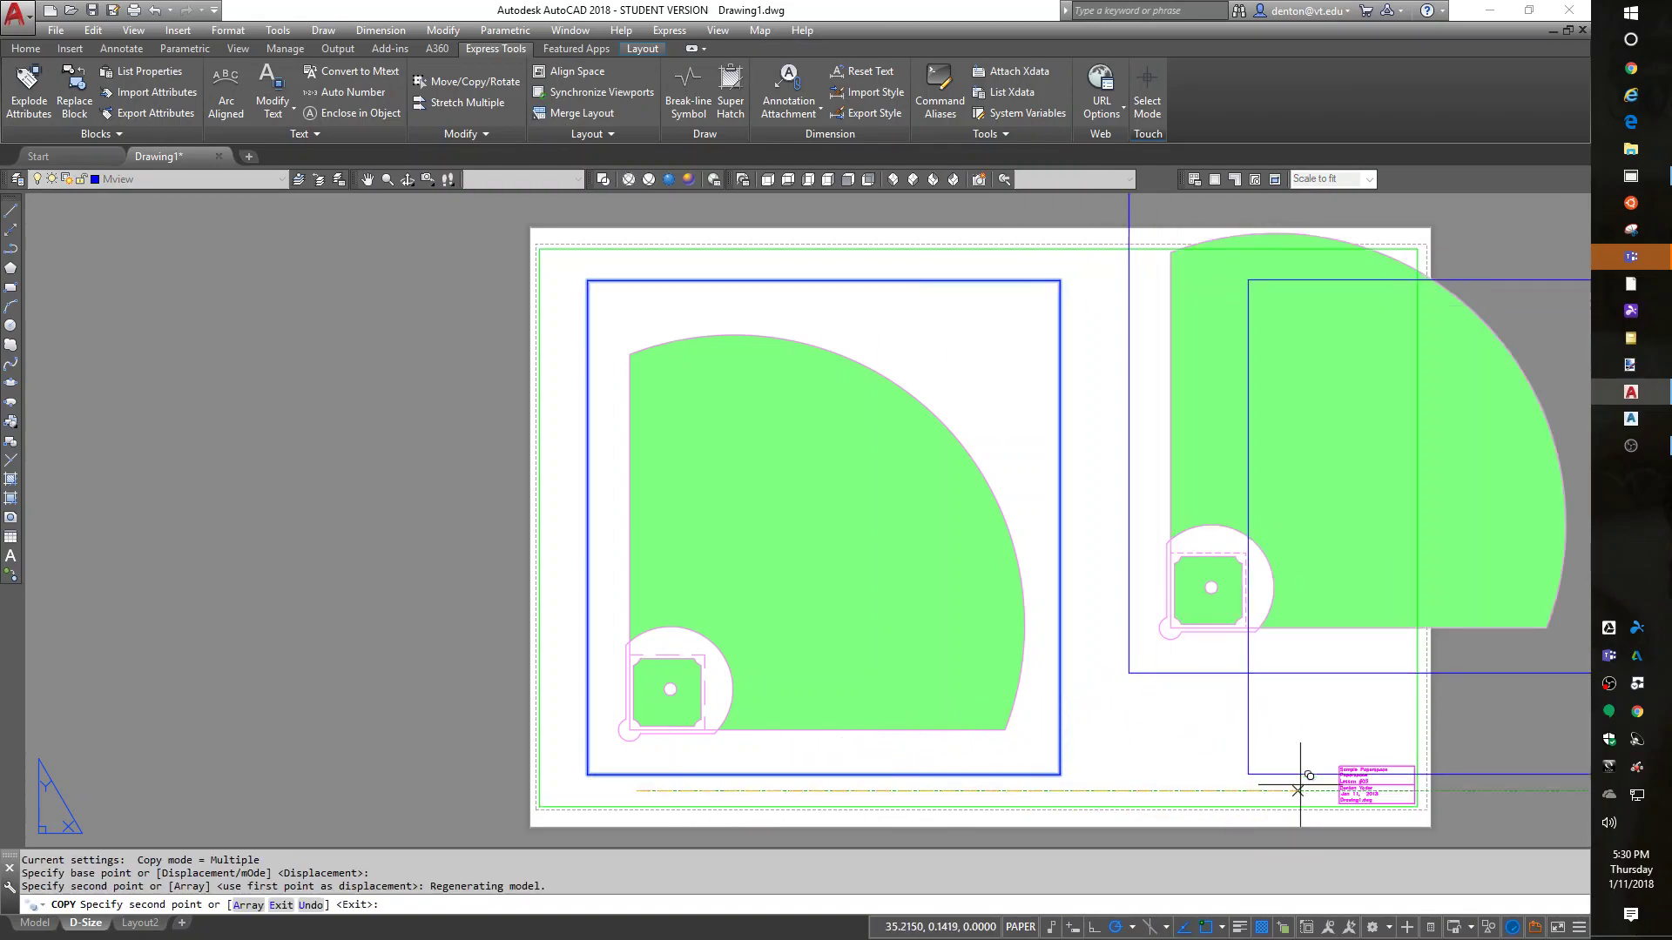
scroll(1237, 702, "down", 4)
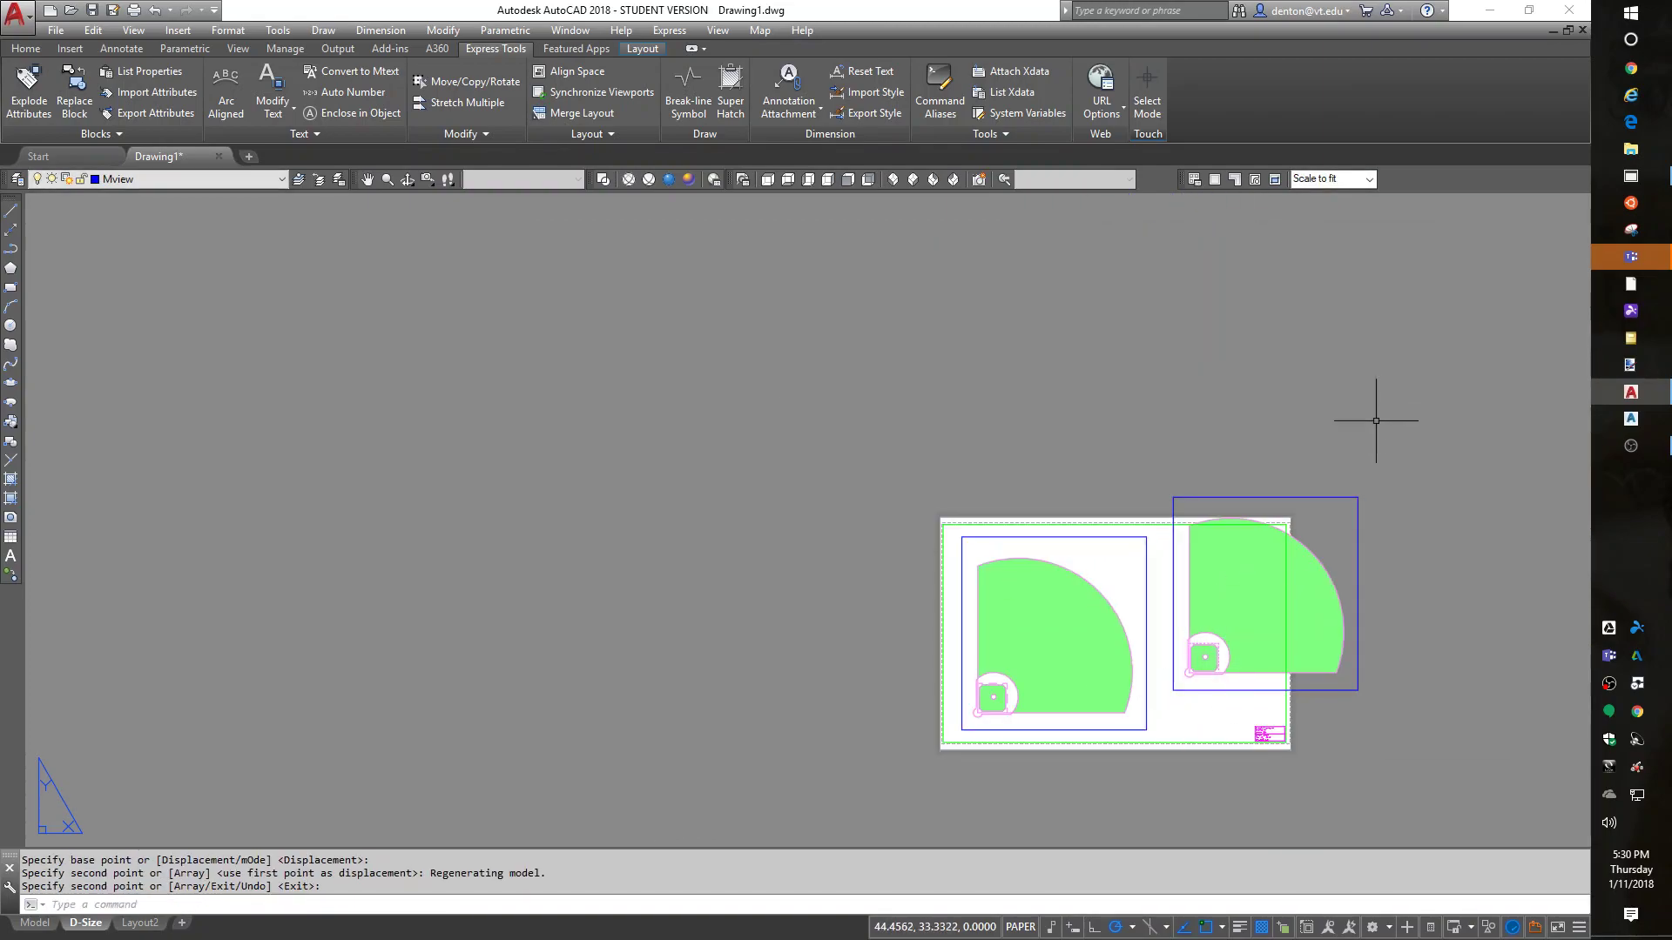
key("Return")
- Stretch the copied viewport's upper-right corner inward so it fits within the sheet border
left_click(1360, 503)
left_click(1358, 498)
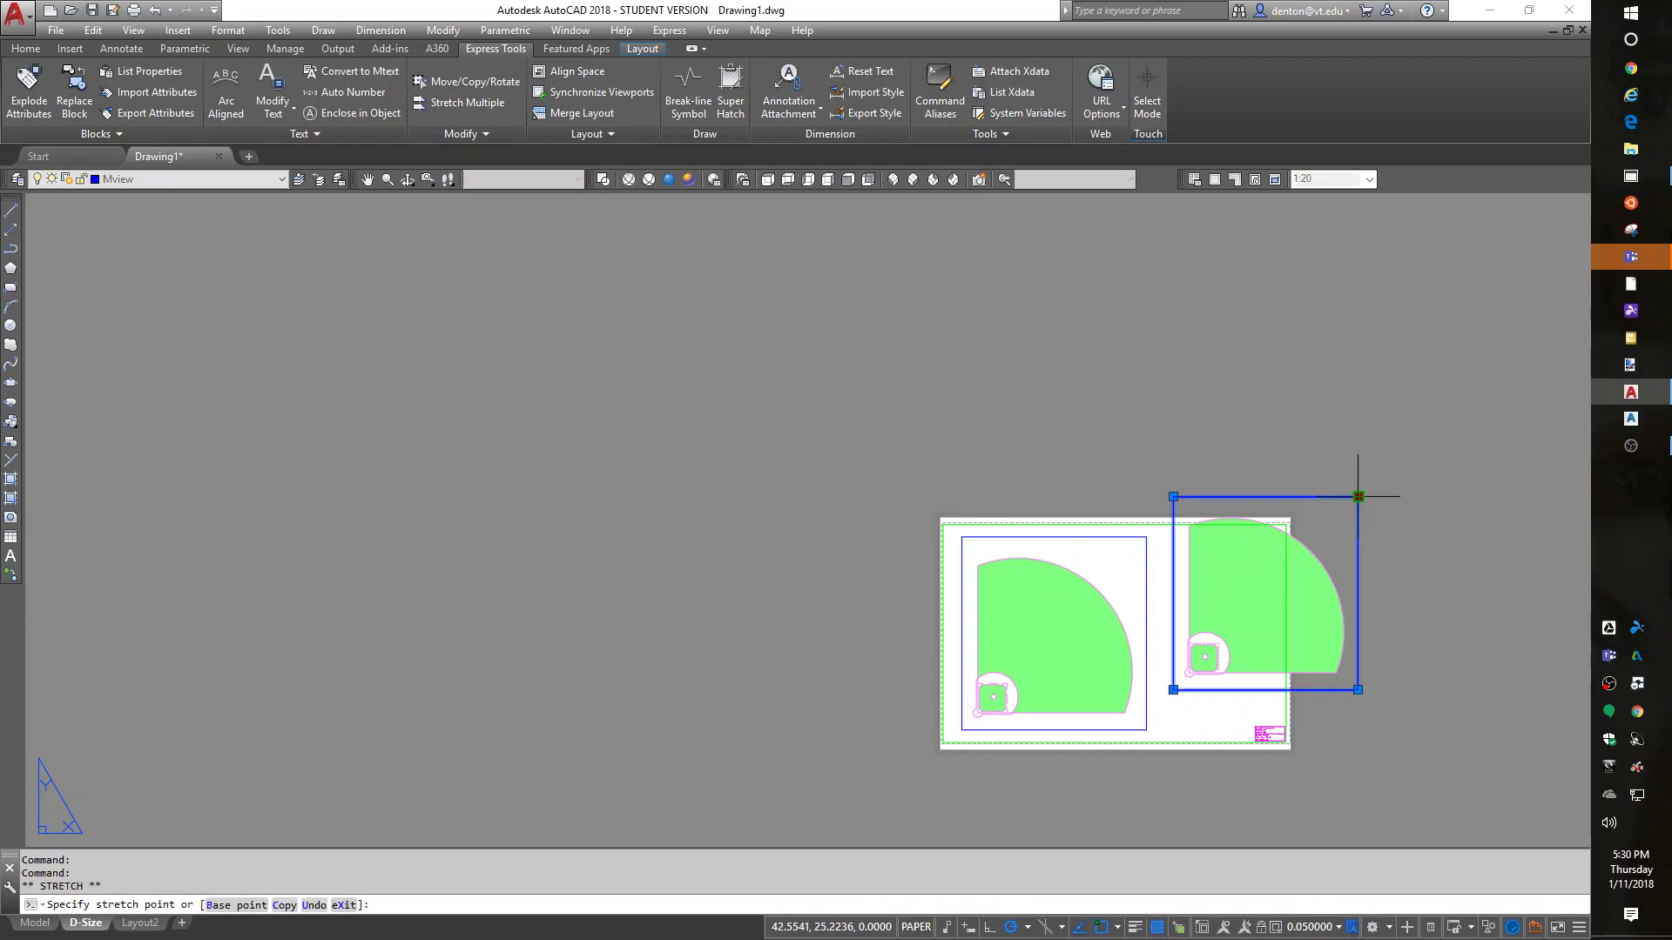
left_click(1264, 542)
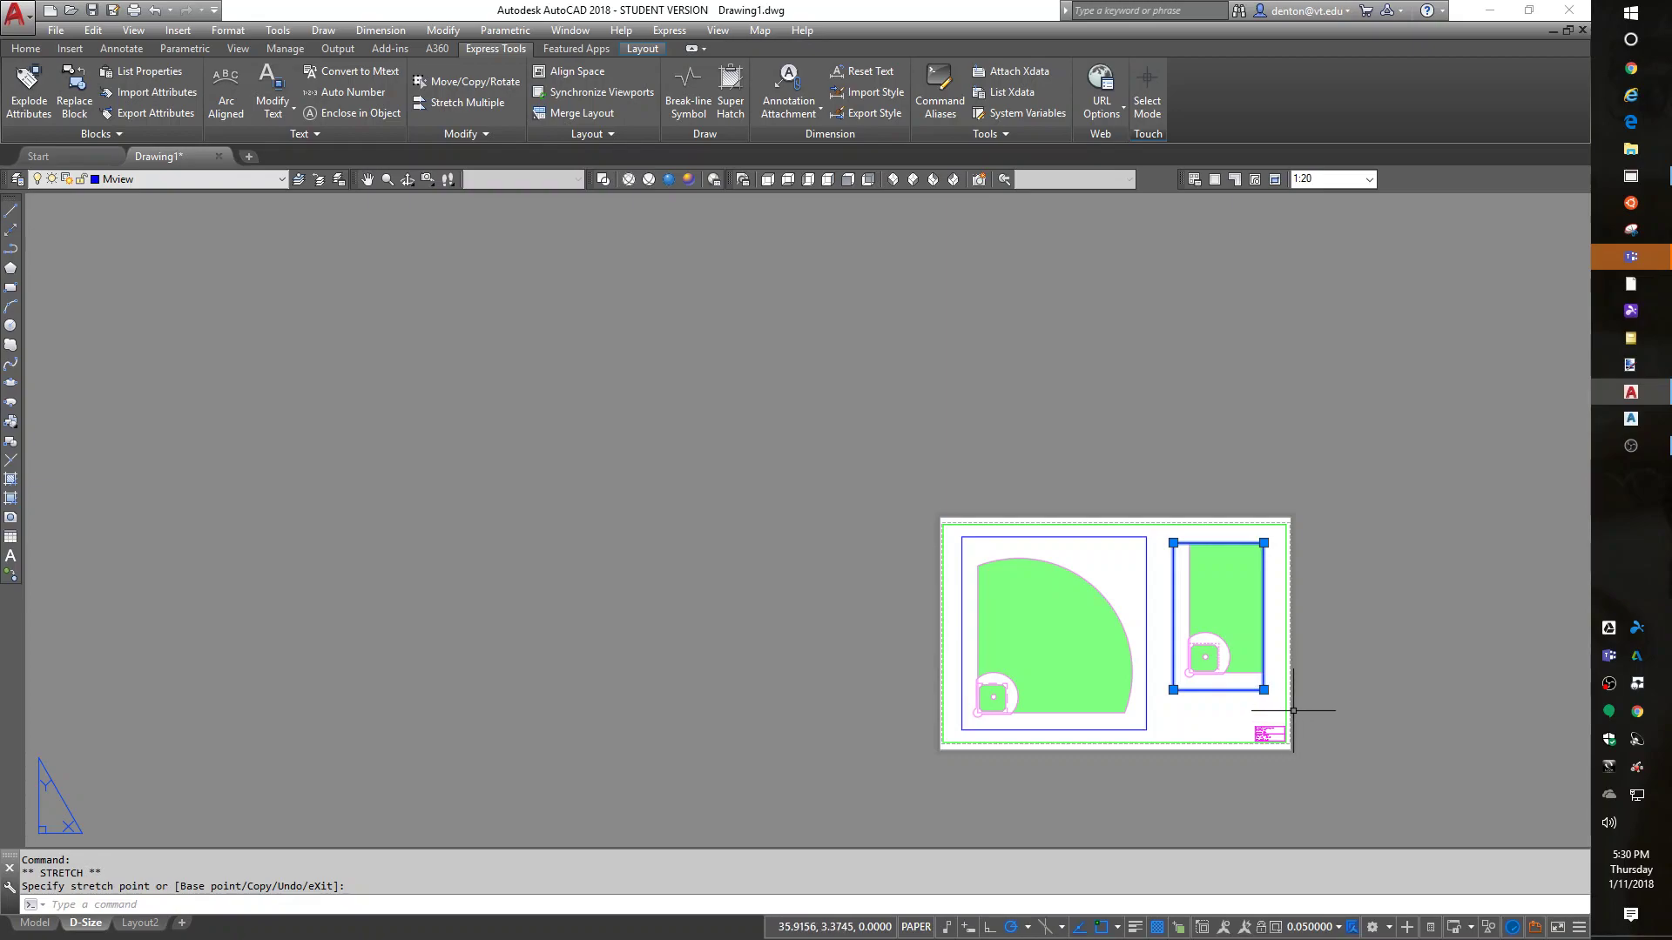
- Erase the copied viewport beside the large field viewport
type("e")
key("Return")
scroll(1228, 627, "up", 4)
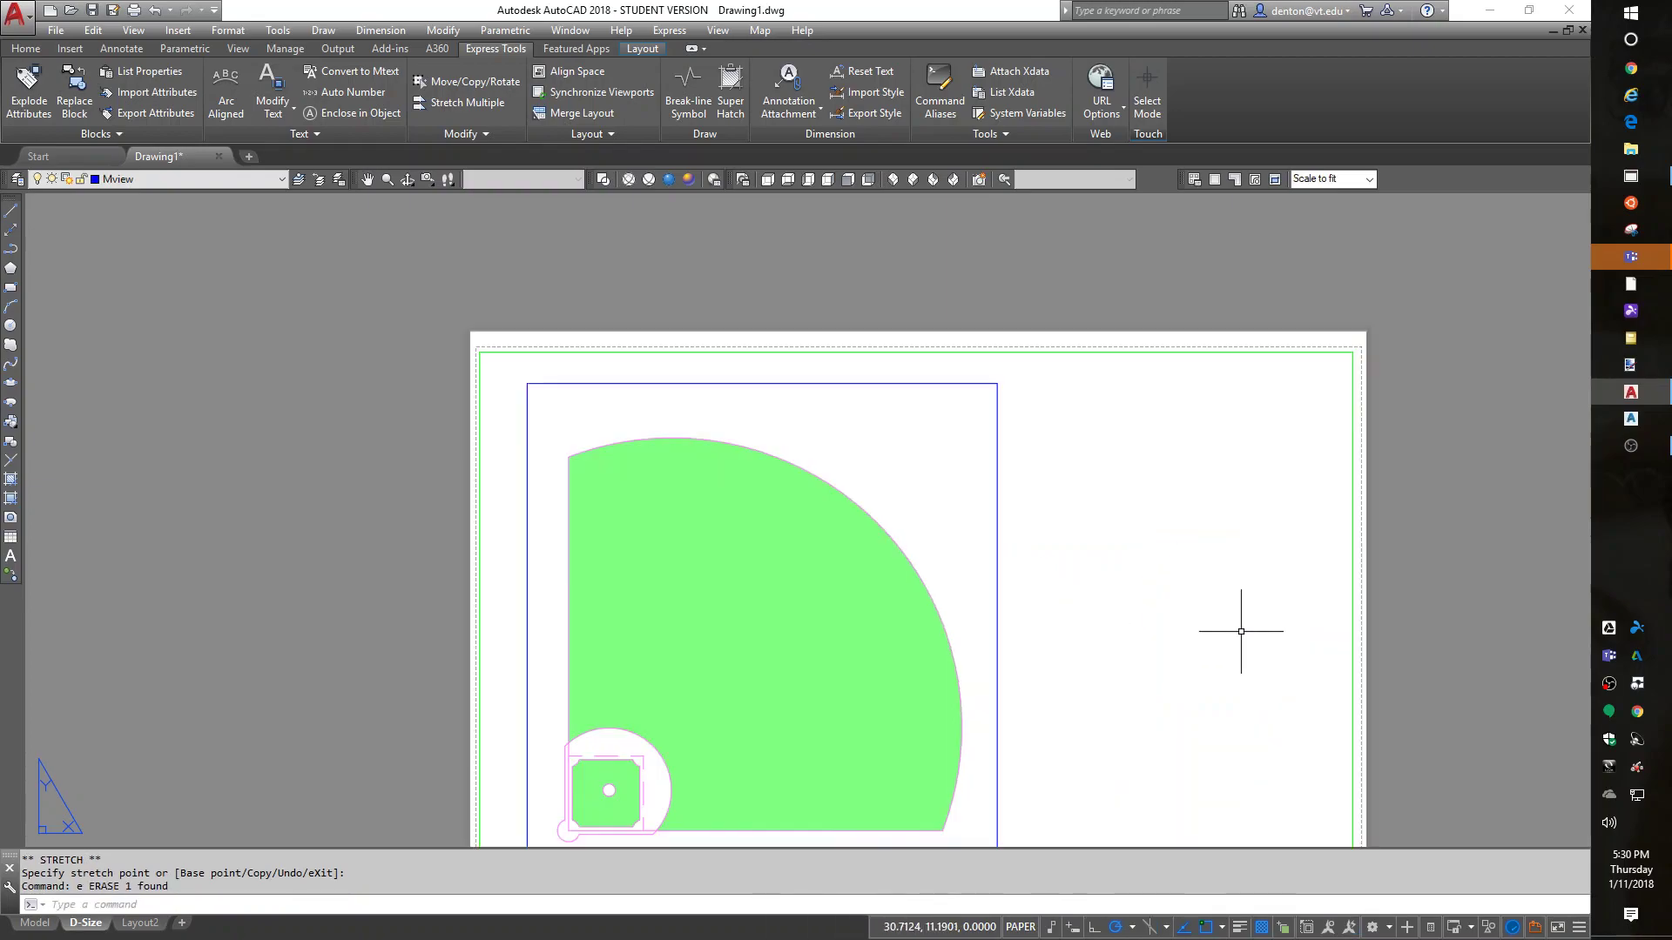
middle_click_drag(1177, 694, 1146, 581)
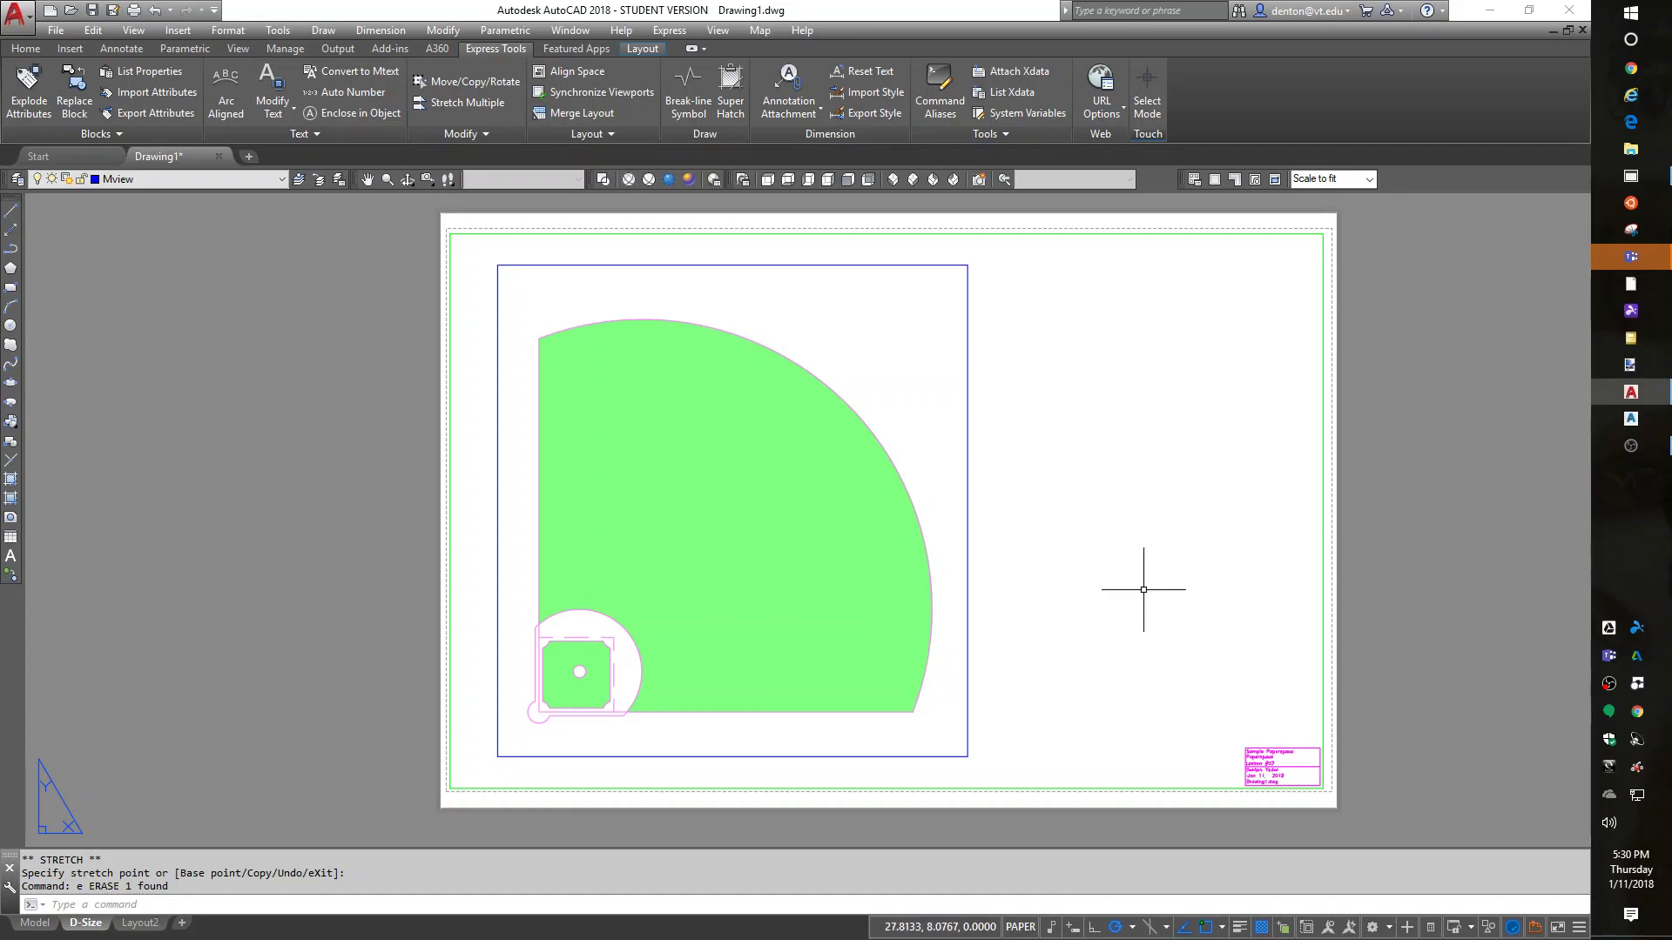
- Draw a closed irregular 15-vertex polyline in the empty area between the field viewport and the sheet's right border
type("pl")
key("Return")
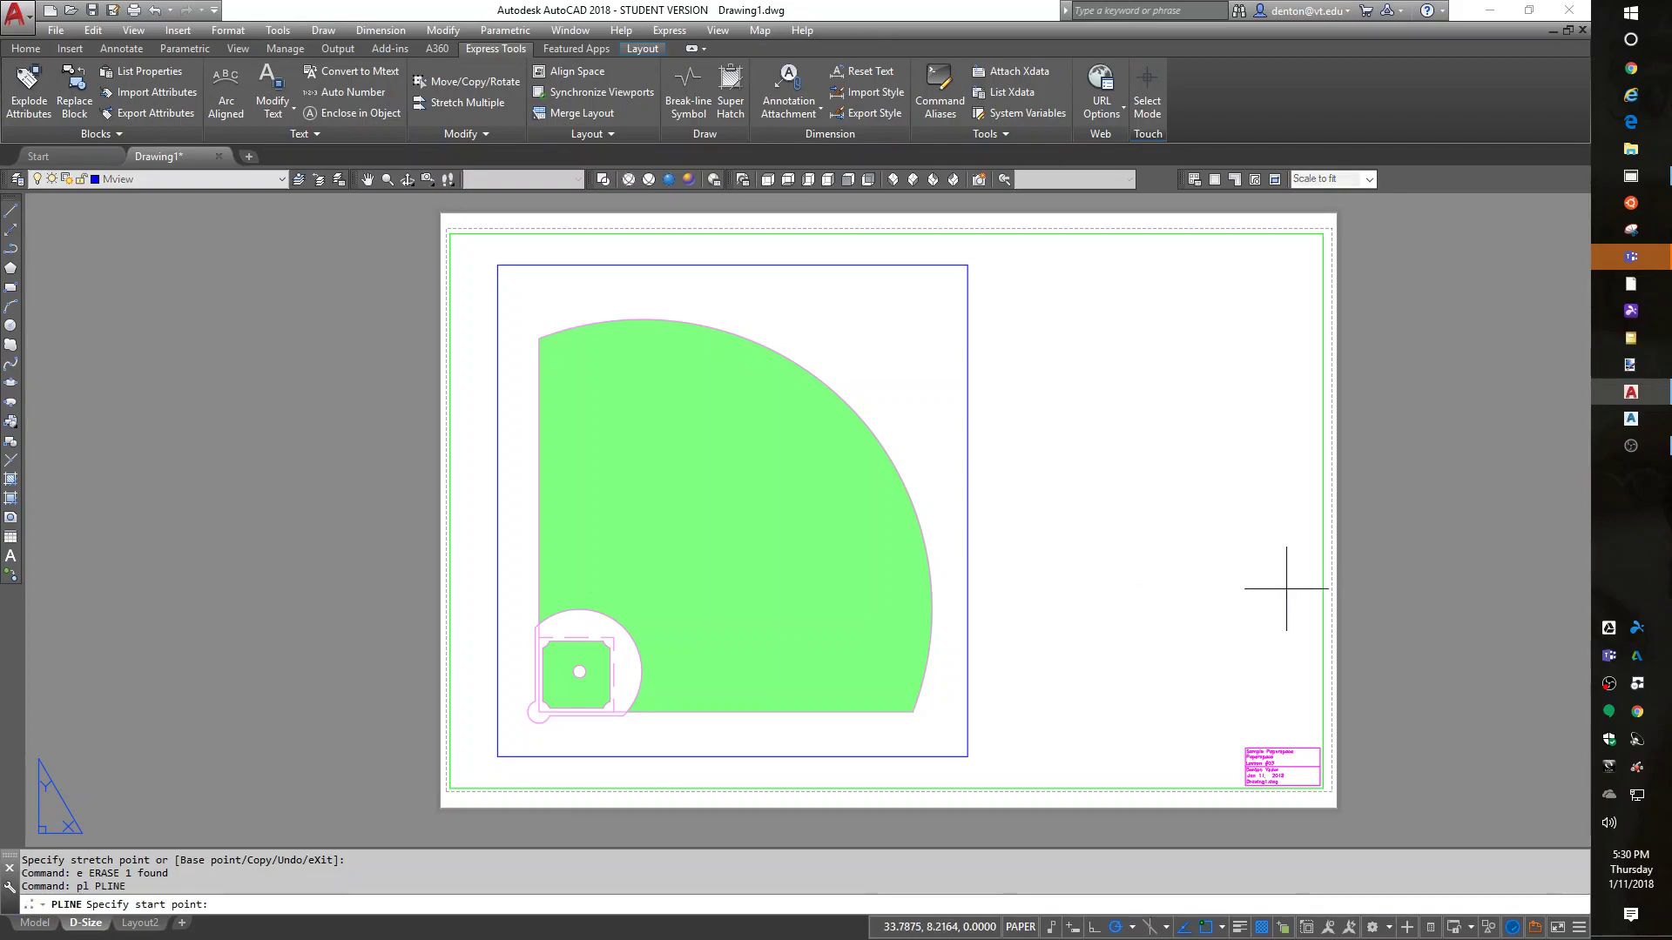
left_click(1044, 705)
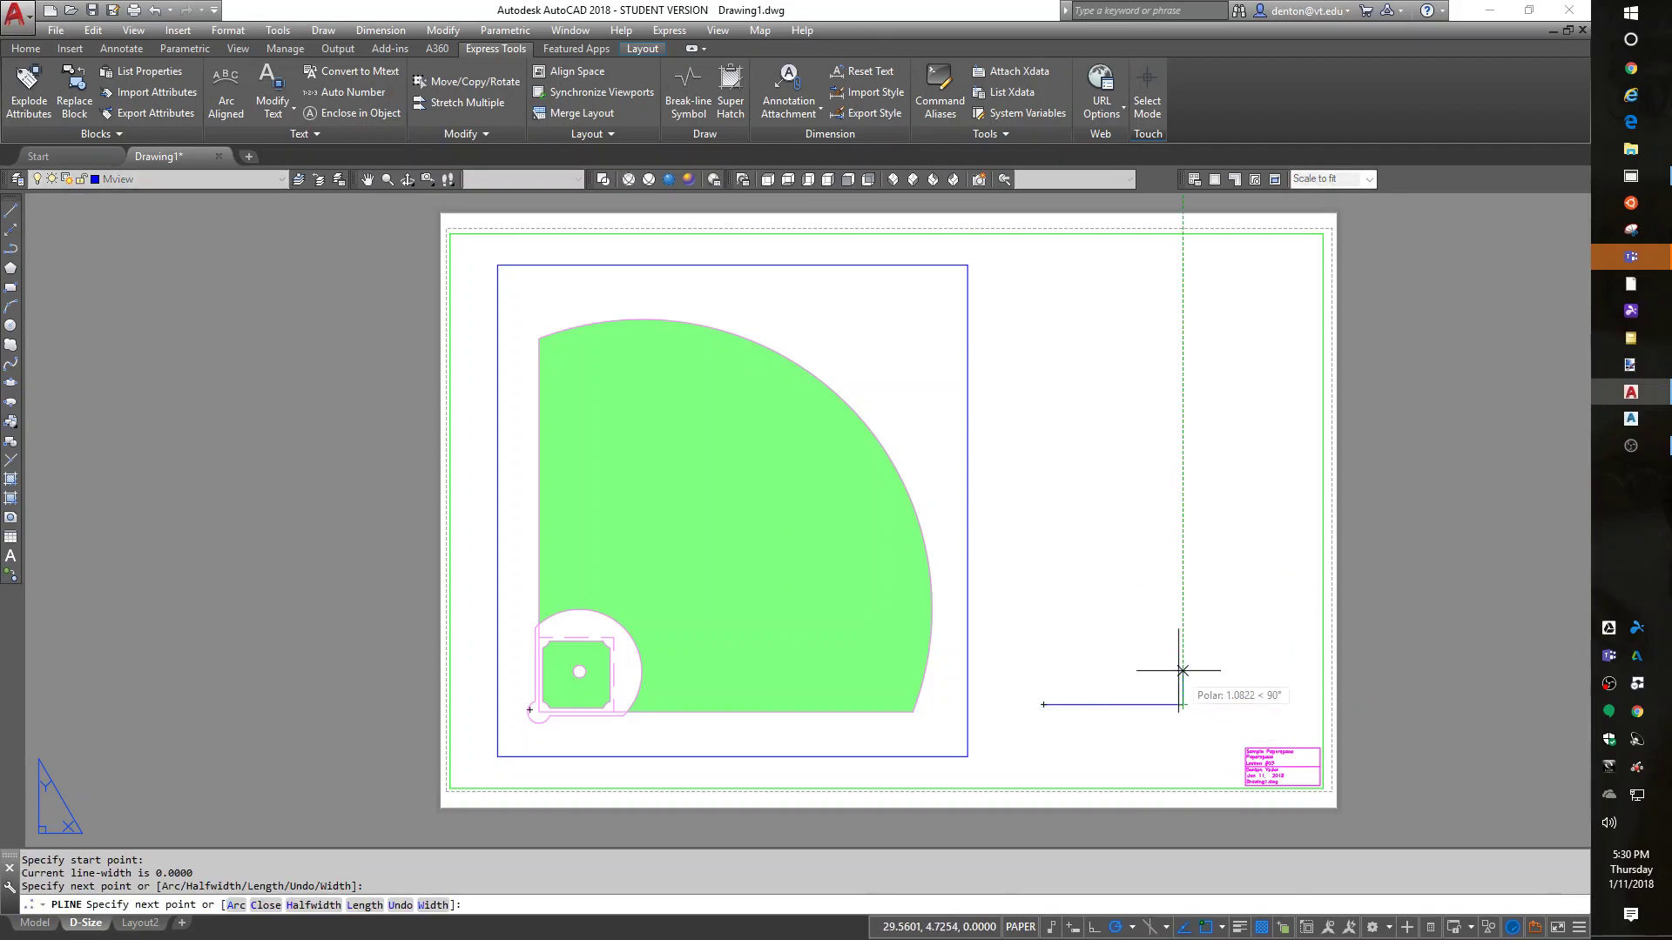
left_click(1182, 704)
left_click(1182, 656)
left_click(1248, 656)
left_click(1239, 610)
left_click(1298, 599)
left_click(1283, 523)
left_click(1304, 451)
left_click(1254, 293)
left_click(1150, 303)
left_click(1131, 354)
left_click(1062, 310)
left_click(1027, 458)
left_click(1071, 583)
left_click(1006, 671)
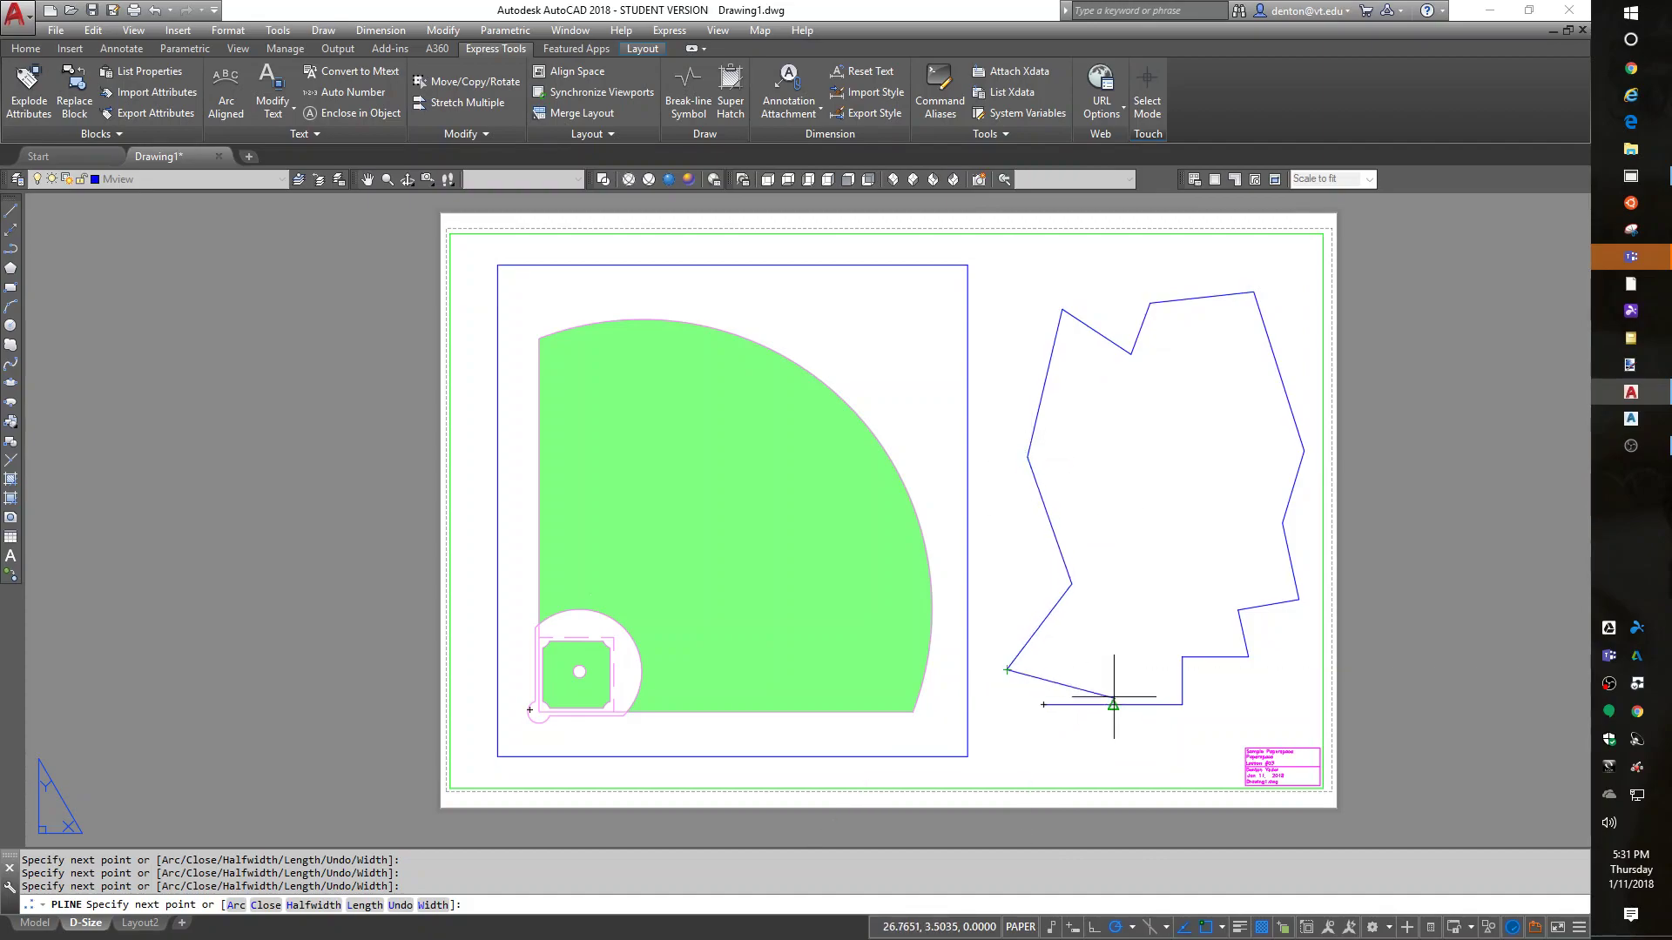
type("c")
key("Return")
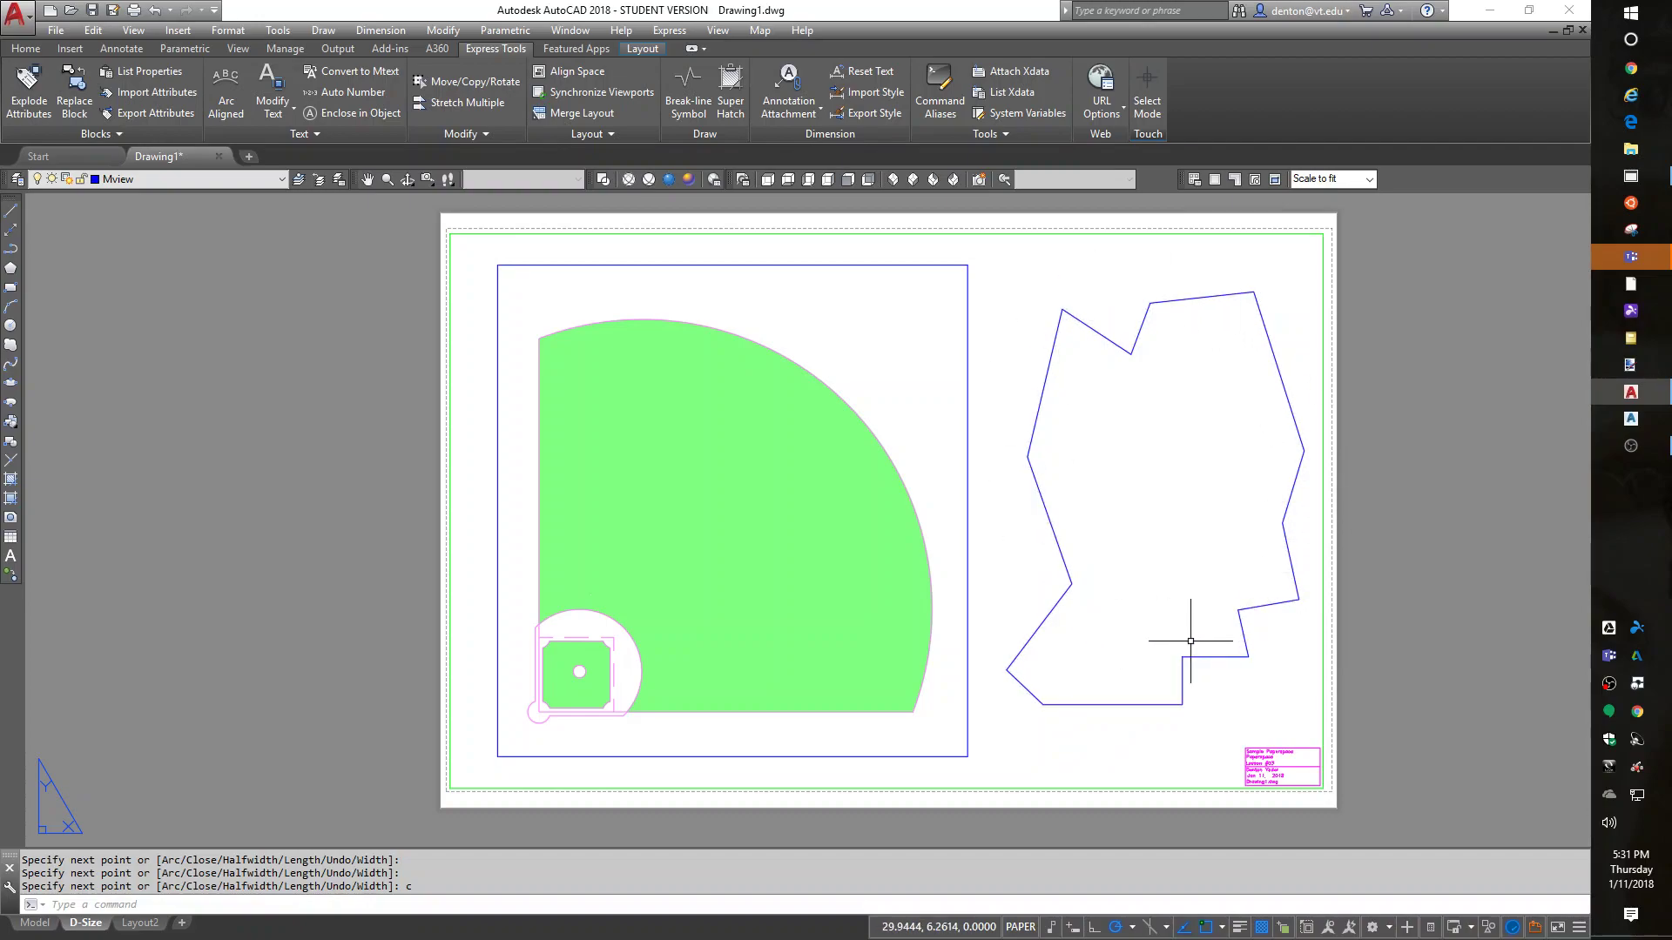
- Create a viewport from the irregular closed polyline using the MVIEW Object option
type("mvi")
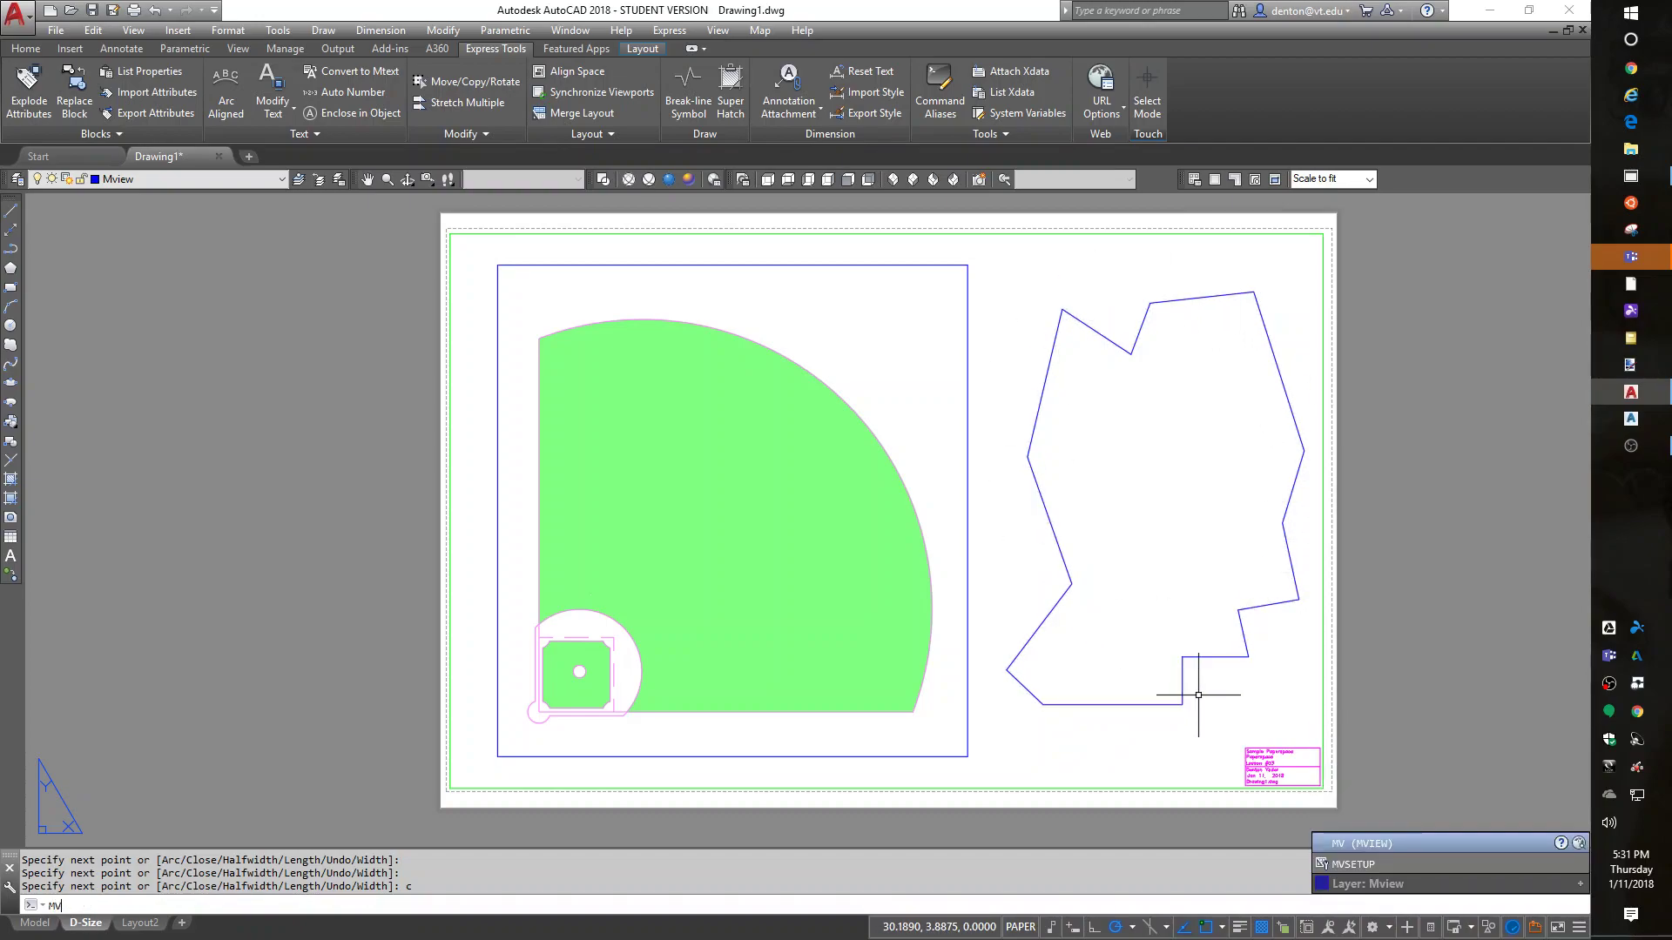
type("e")
key("Return")
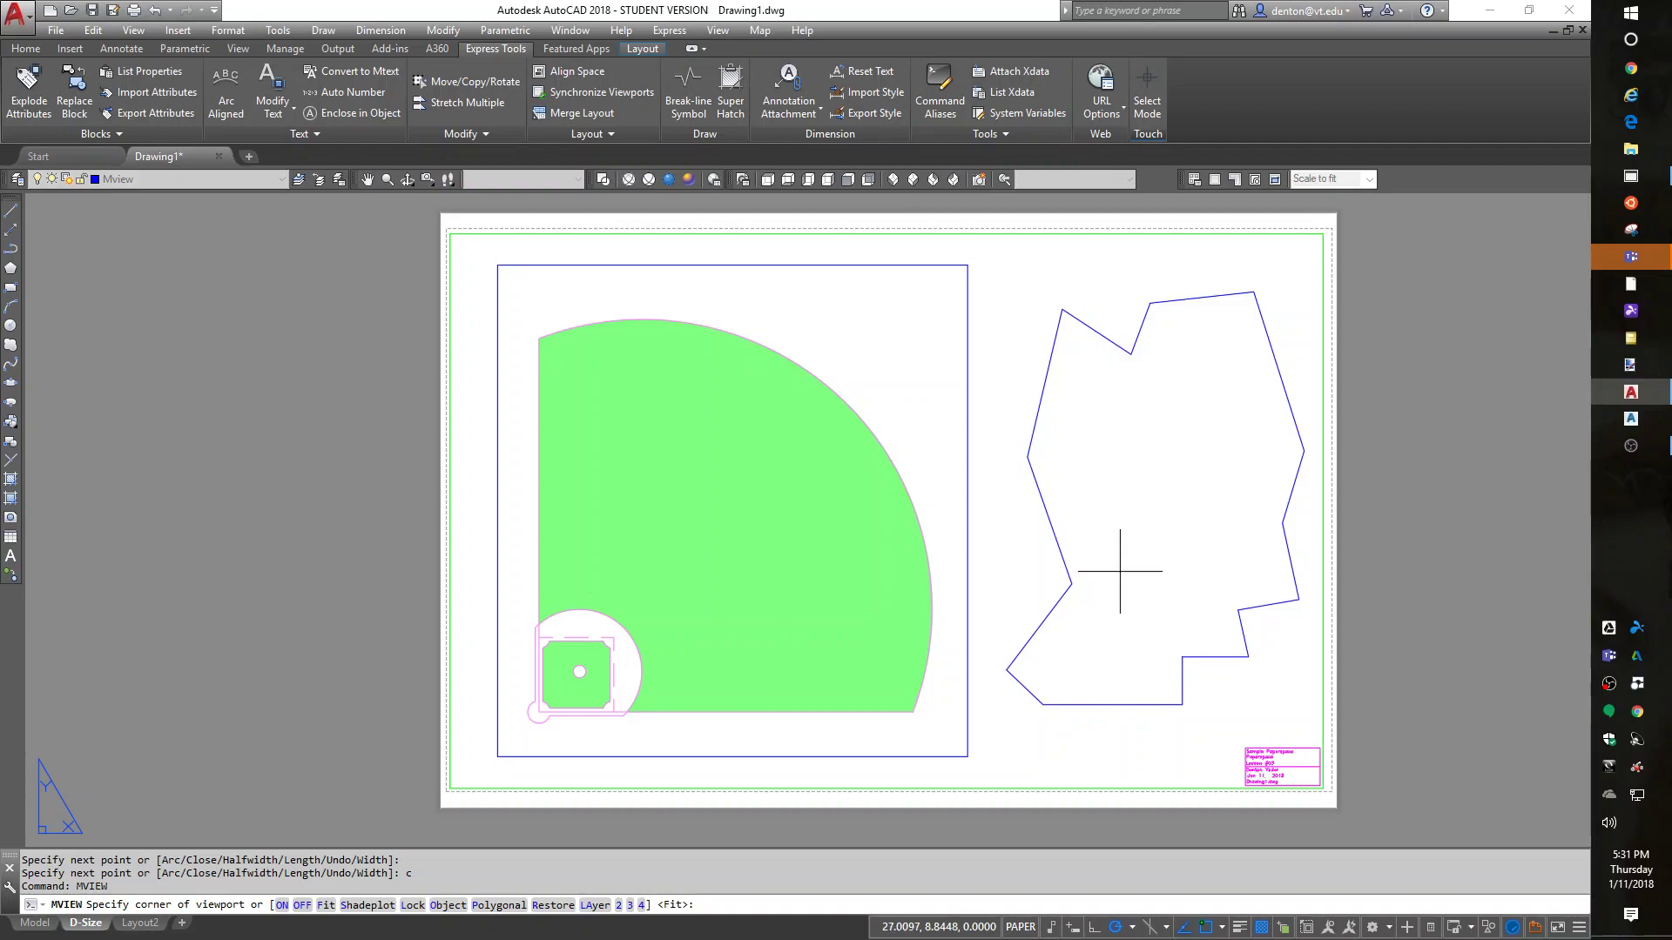
type("o")
key("Return")
left_click(1181, 671)
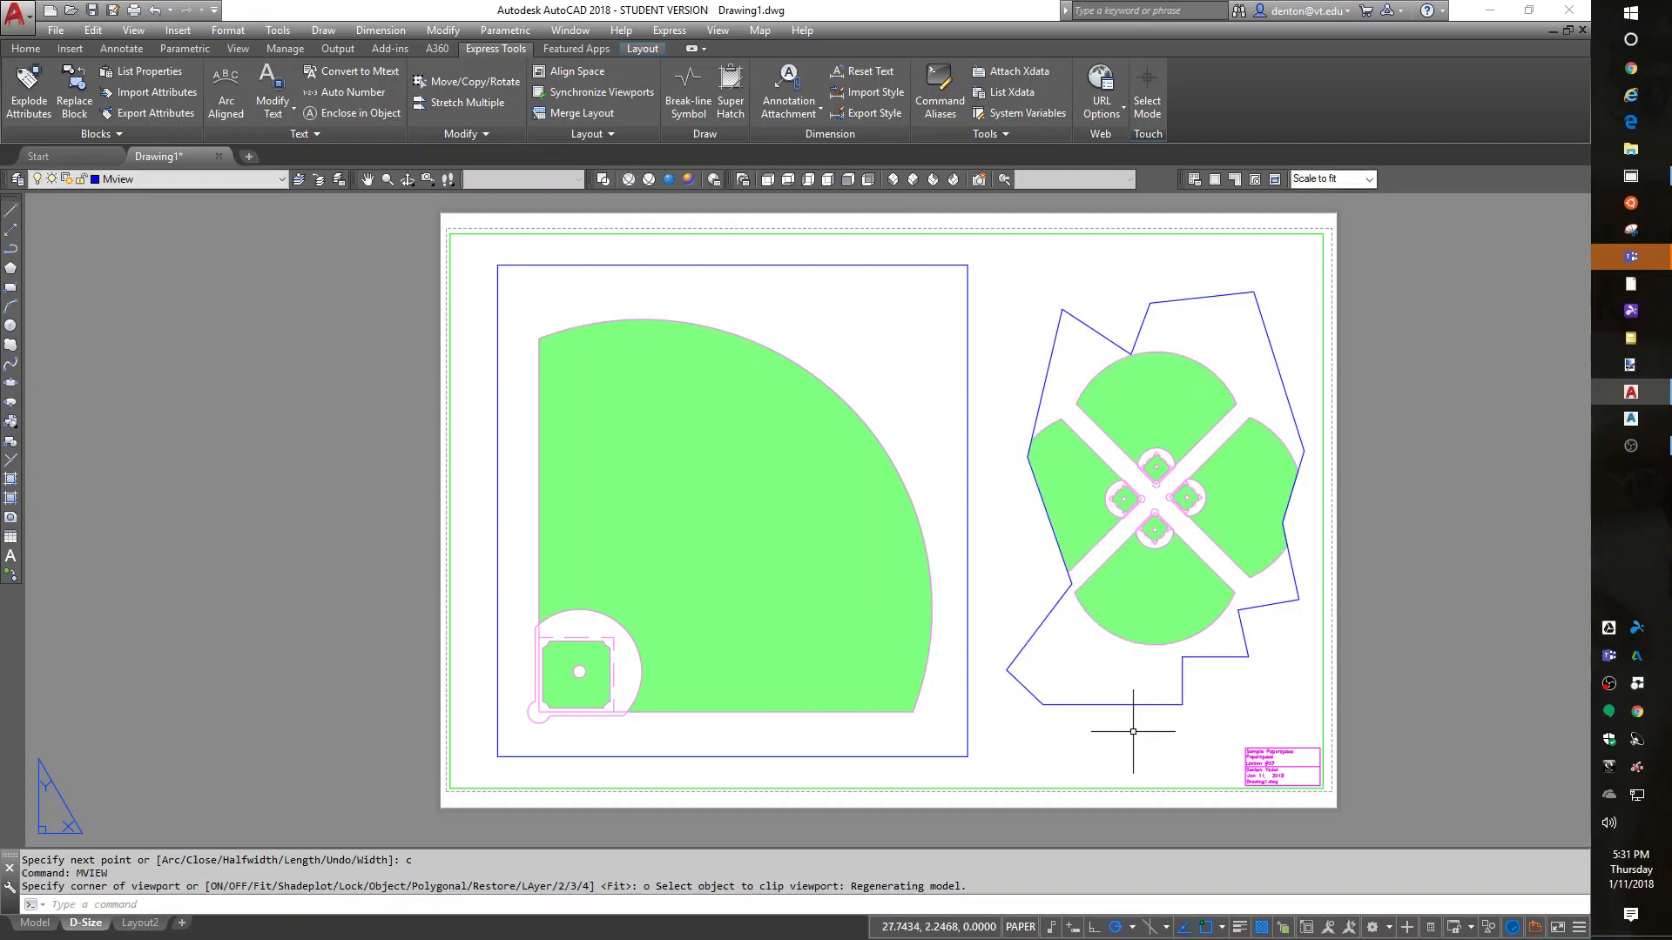
- Enlarge the four fields inside the irregular viewport and return to paper space
double_click(1168, 485)
scroll(1178, 490, "up", 4)
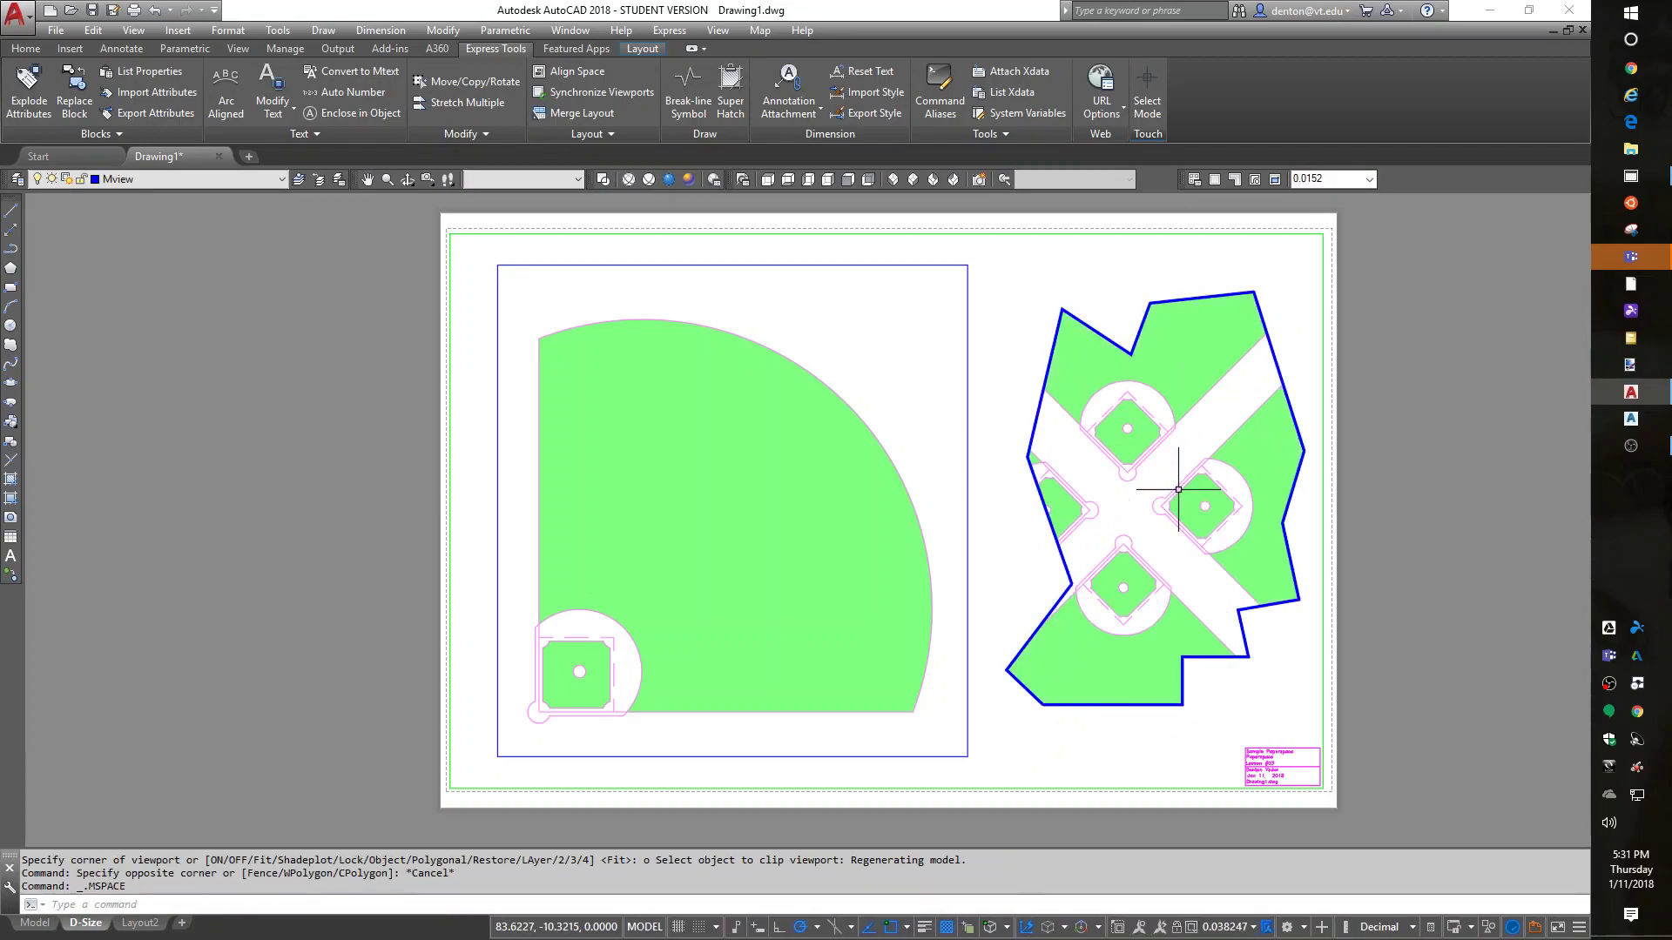
double_click(1159, 740)
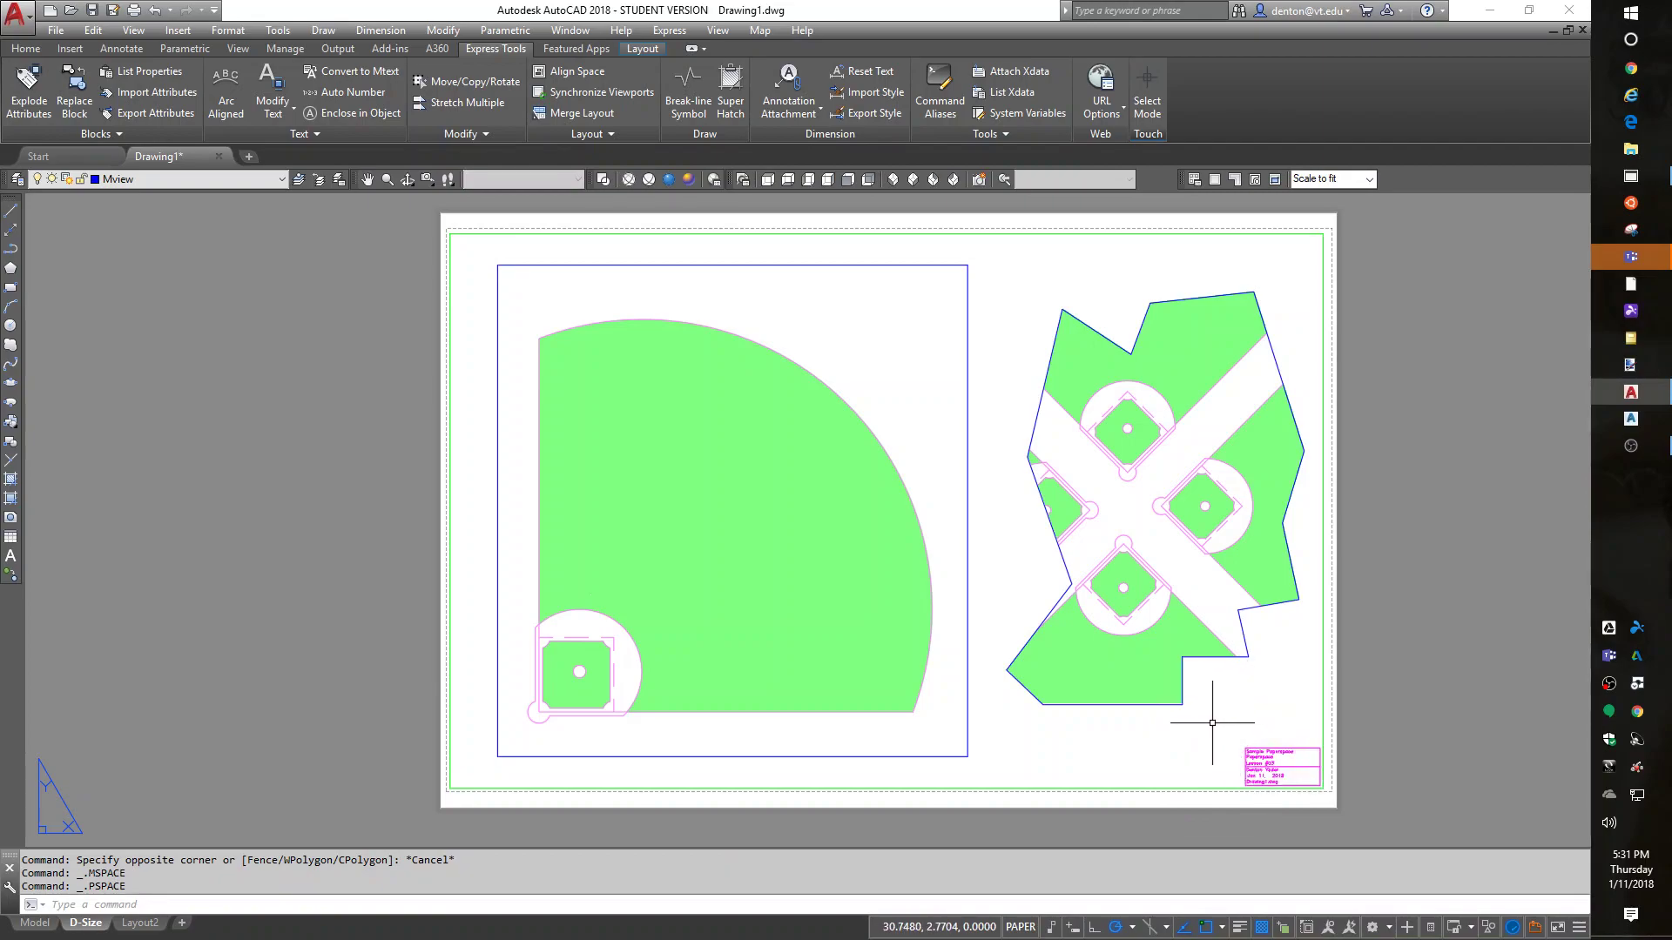
- Erase the irregular polyline viewport beside the large field viewport
type("e")
key("Return")
left_click(1209, 659)
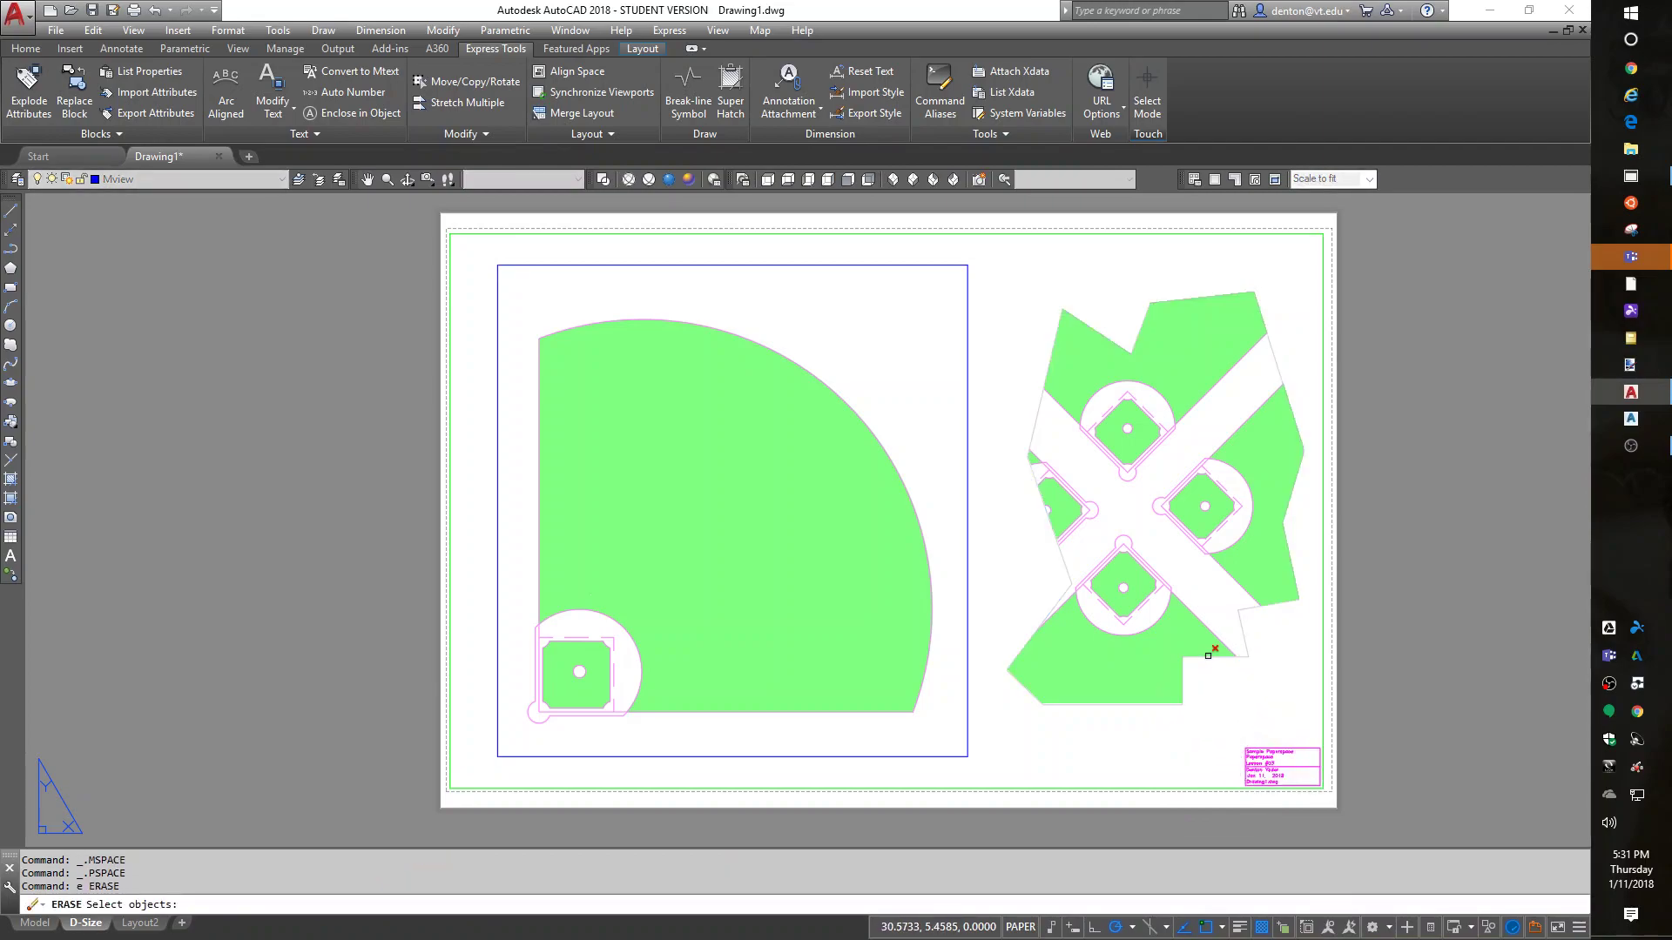
key("Return")
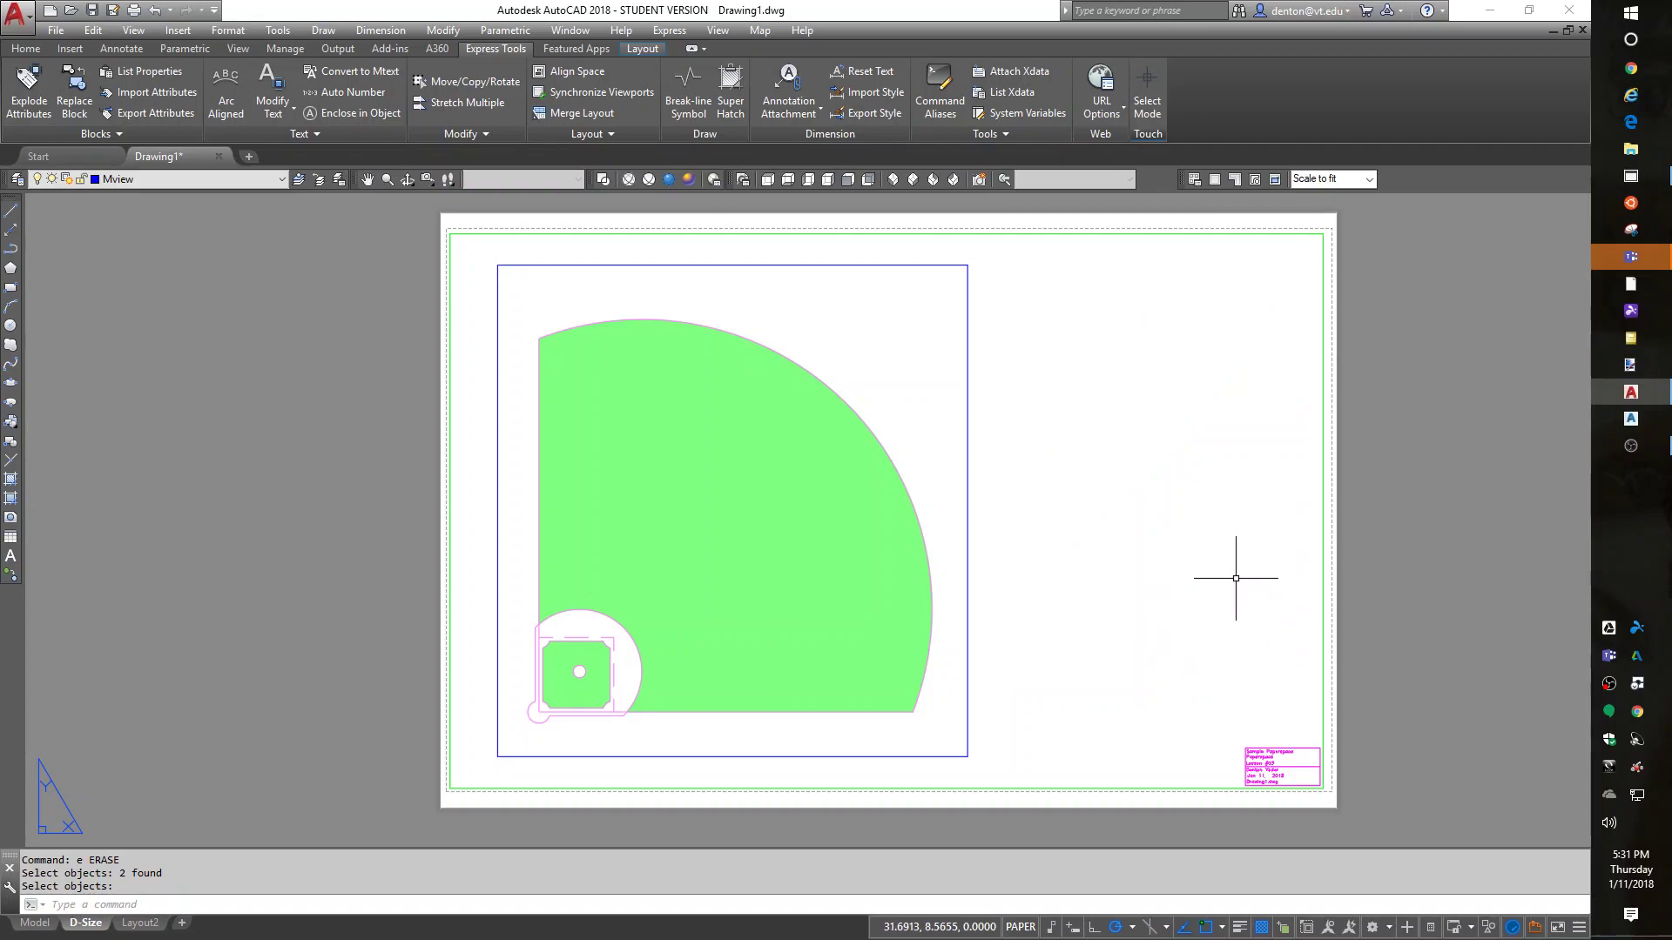
- Draw four circles of different sizes beside and partly over the large field viewport, three overlapping in a chain and the smallest separate
type("c")
key("Return")
left_click(1167, 567)
left_click(1161, 631)
key("Return")
left_click(1232, 453)
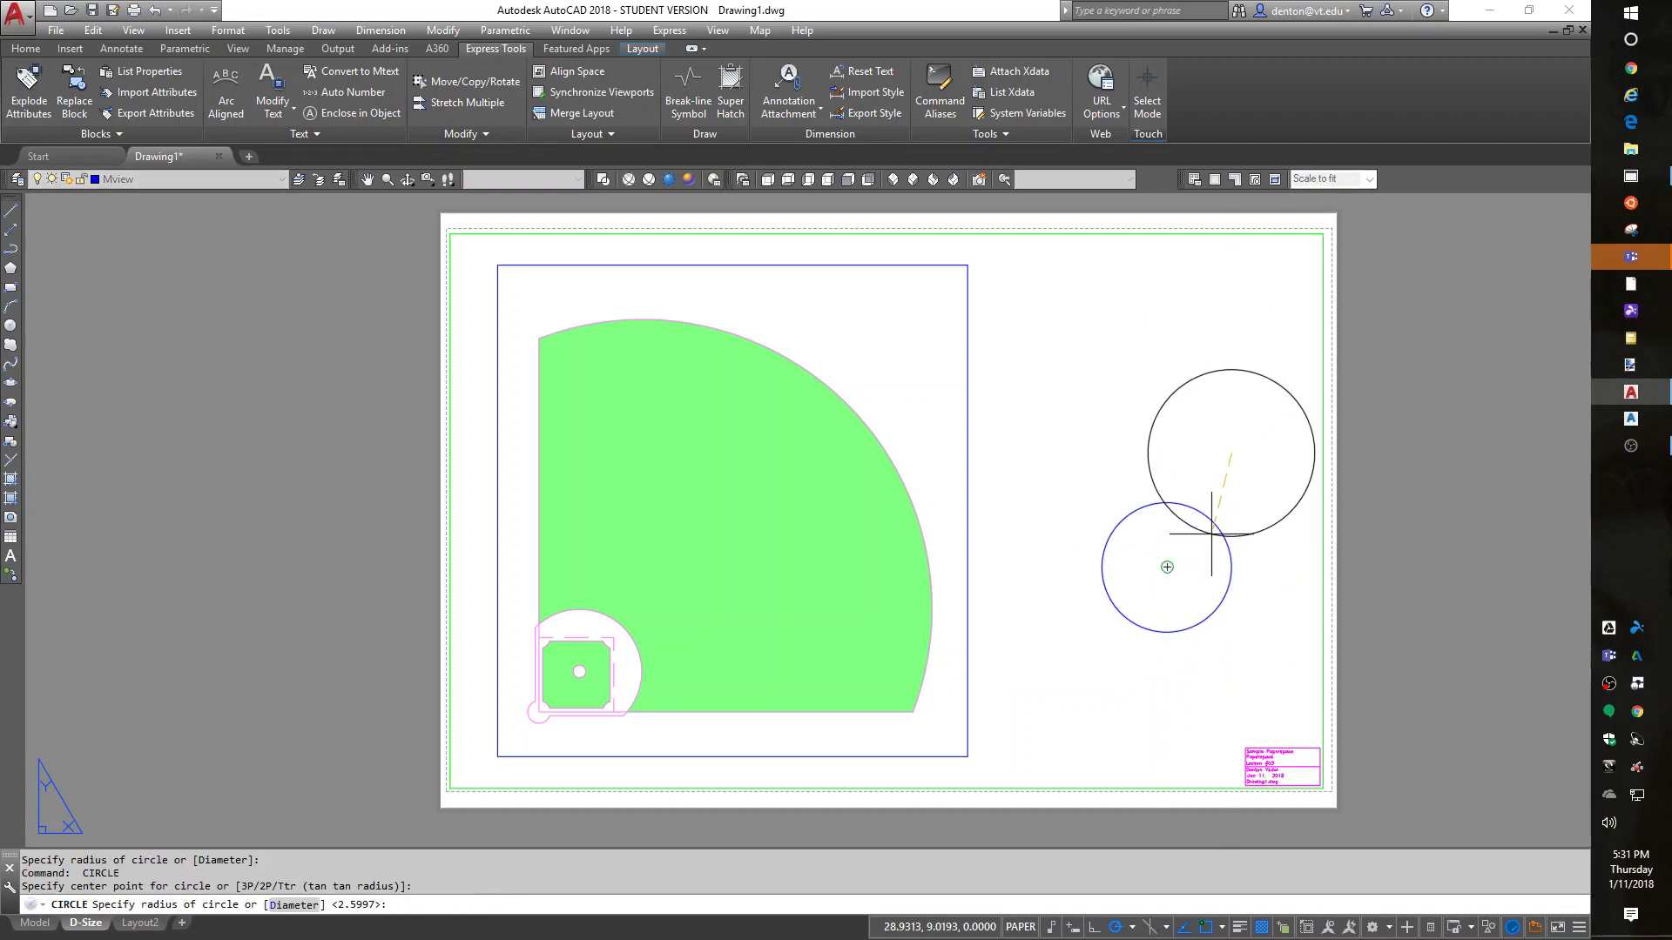
left_click(1209, 522)
key("Return")
left_click(1059, 343)
left_click(1073, 445)
key("Return")
left_click(1053, 516)
left_click(1084, 486)
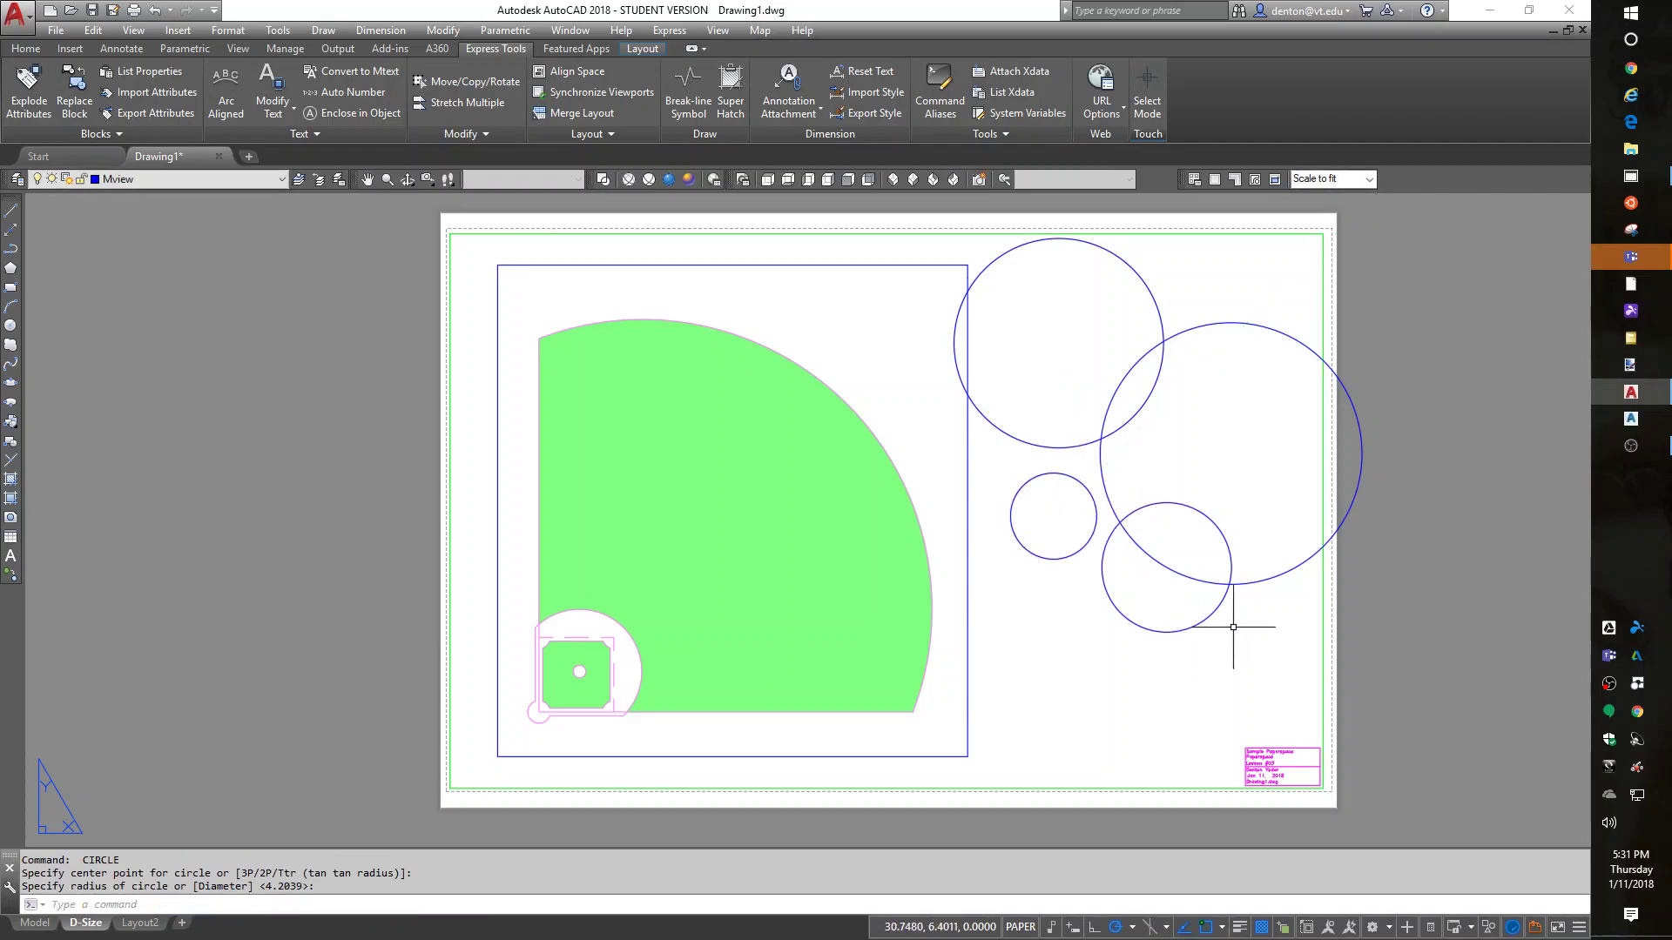
- Convert the four circles into regions with the REGION command
middle_click_drag(1198, 389, 1229, 457)
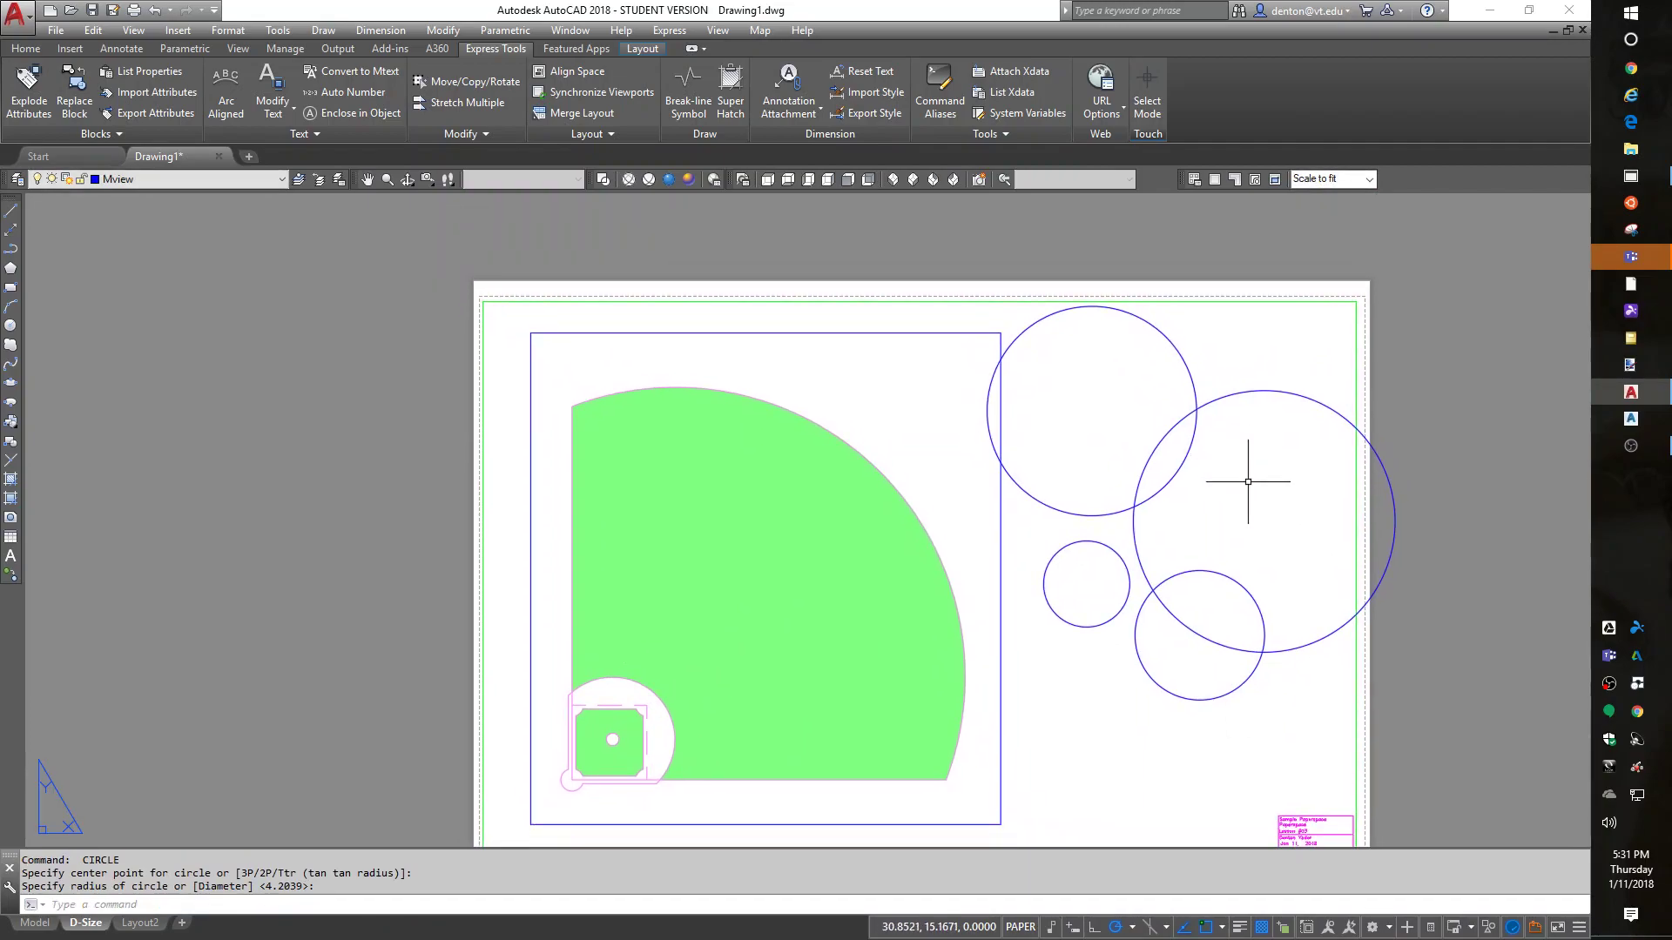
type("reg")
key("Return")
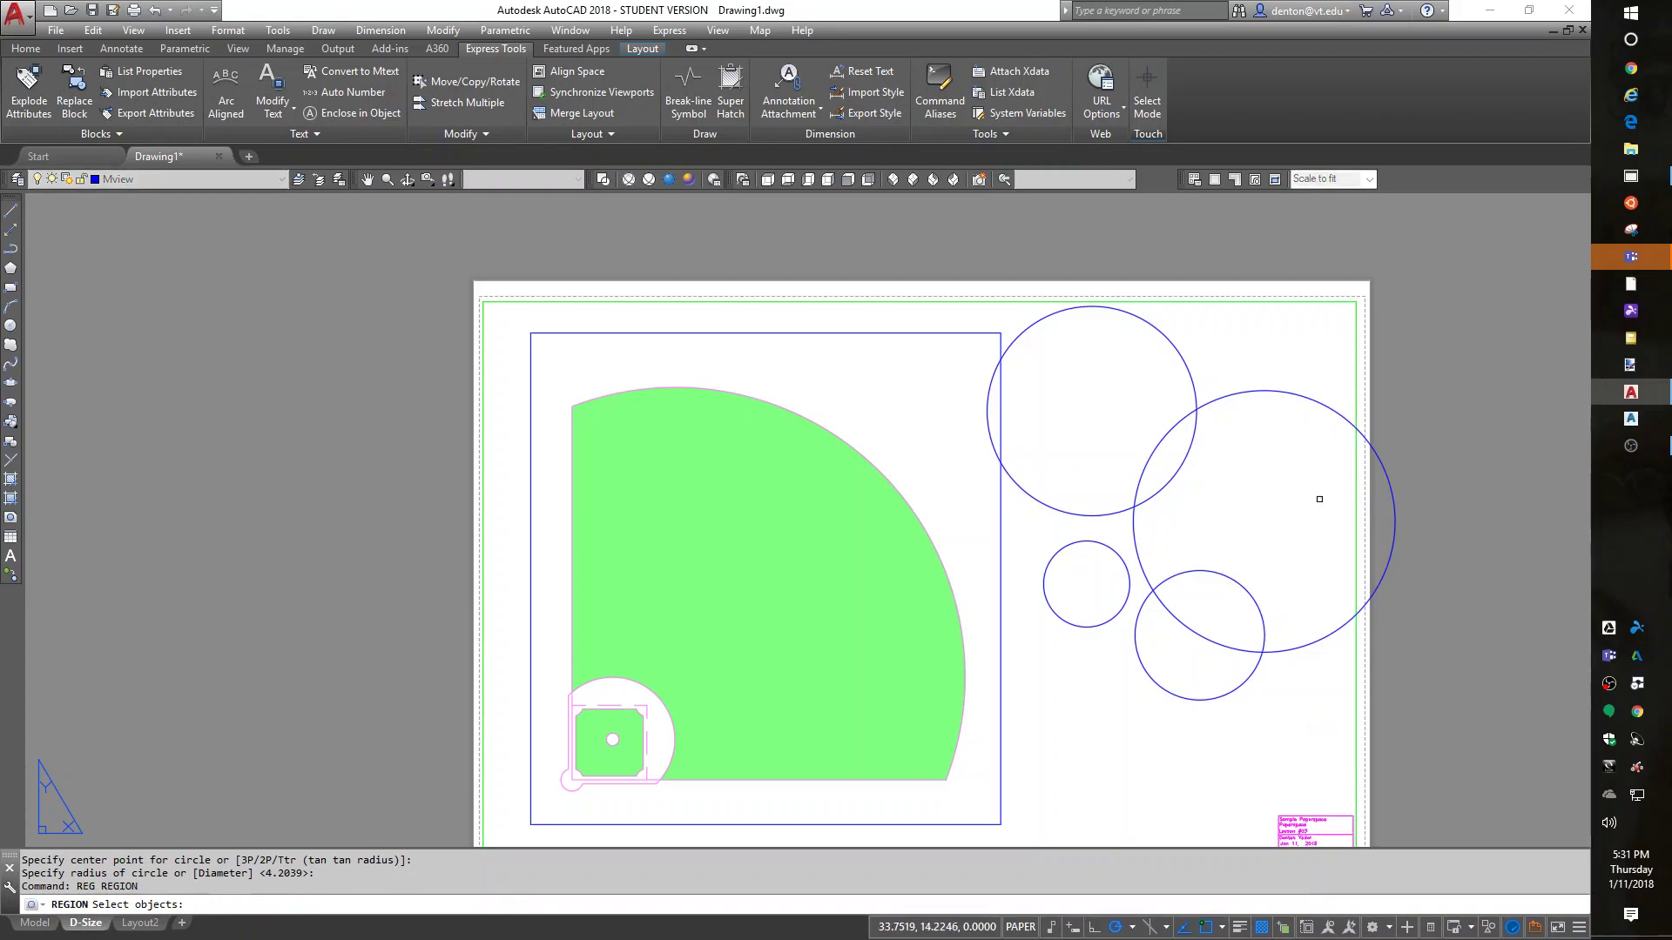
left_click(1296, 433)
left_click(1100, 686)
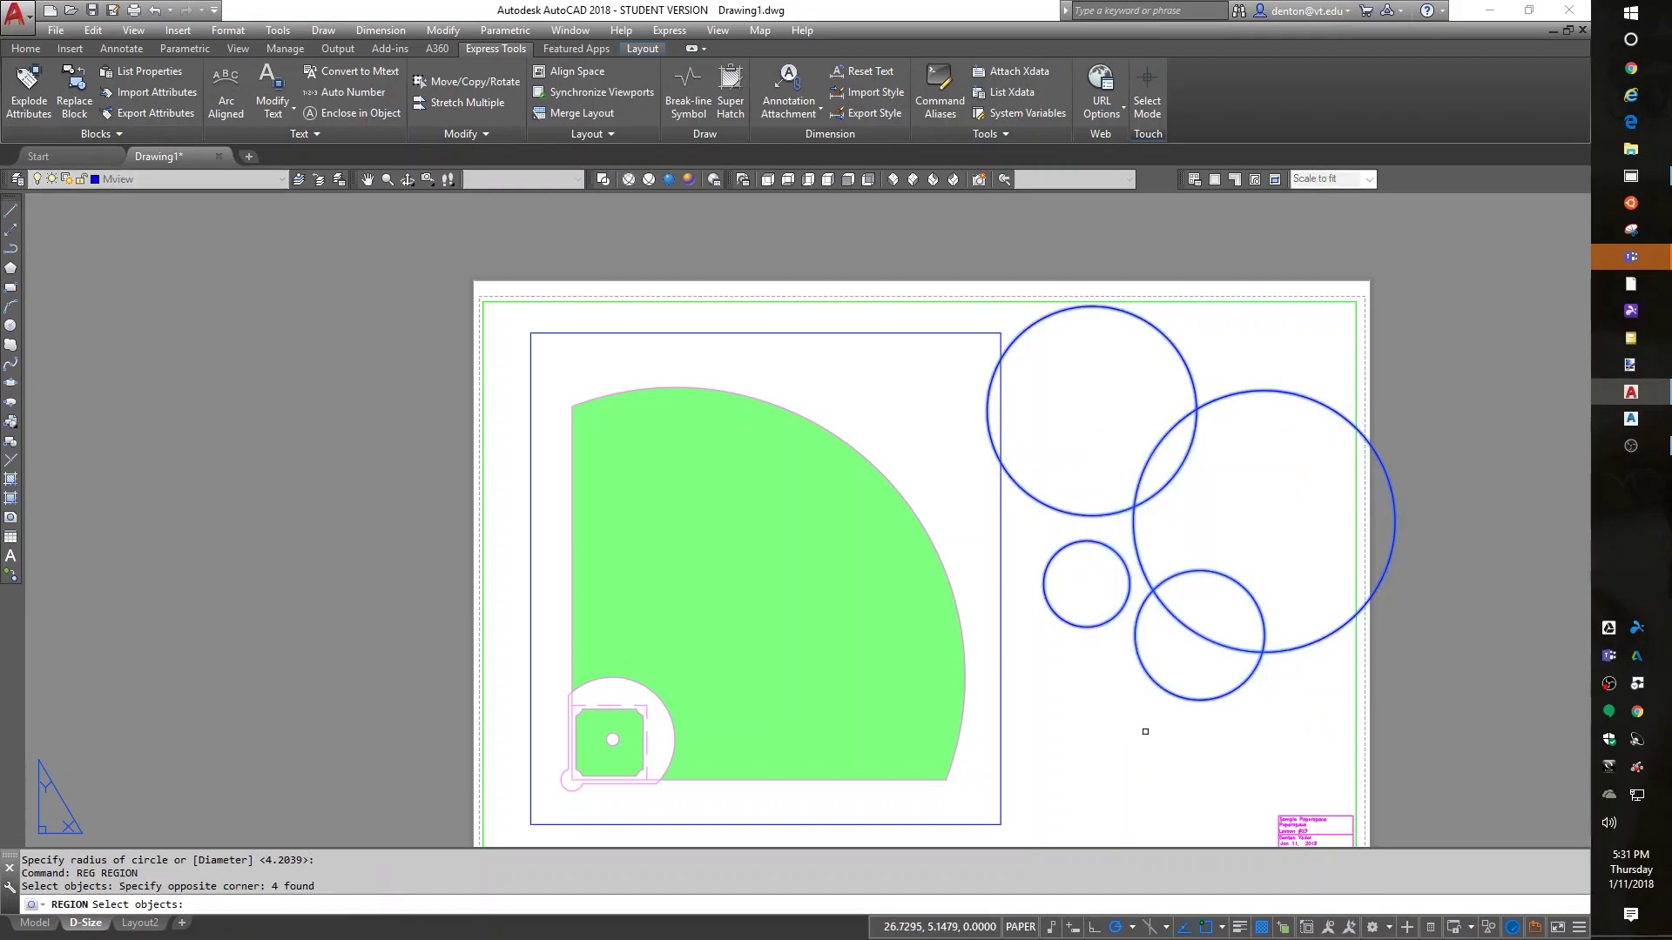
key("Return")
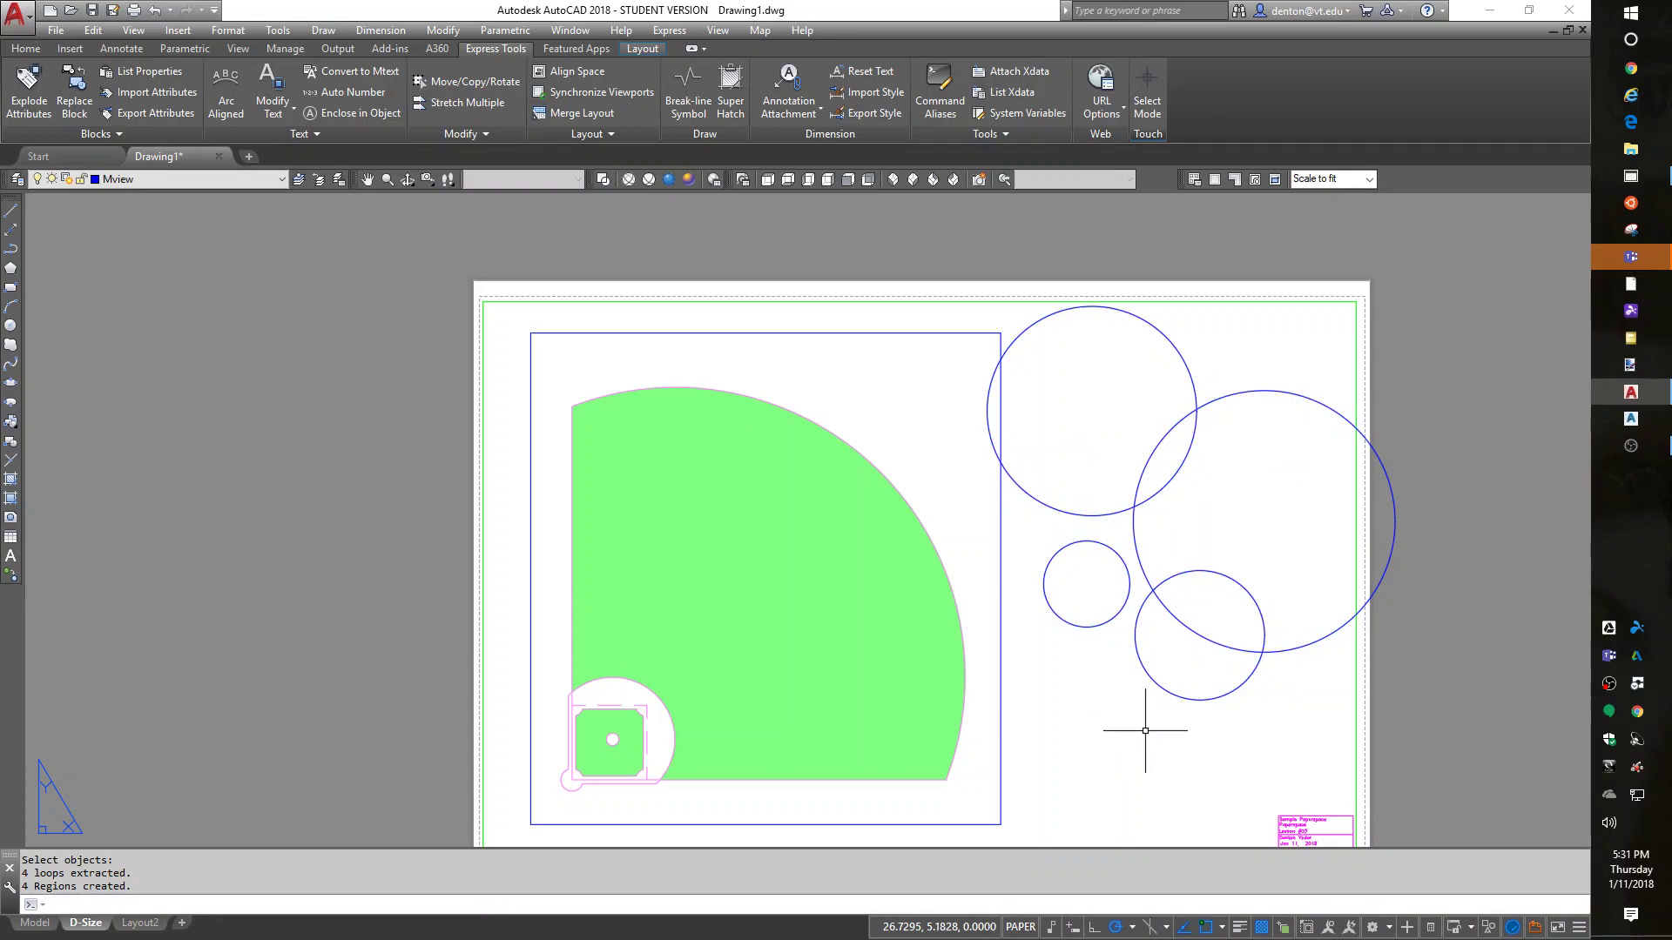
- Combine the four circular regions into one object with the UNION command
type("union")
key("Return")
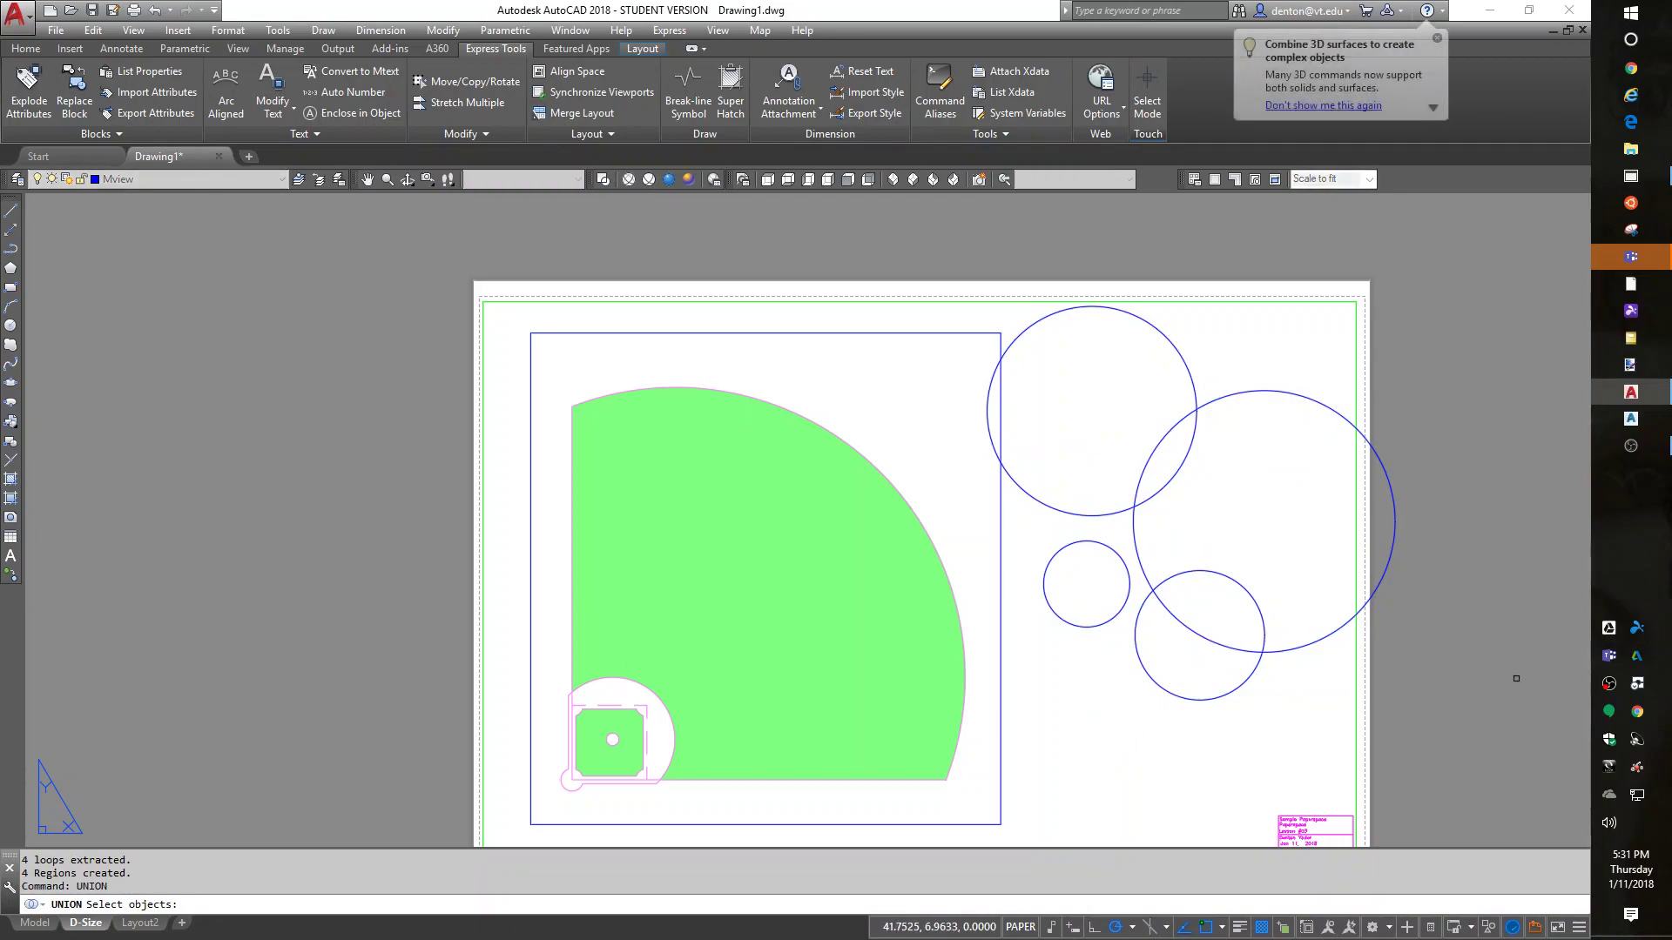
left_click(1247, 440)
left_click(1140, 561)
key("Return")
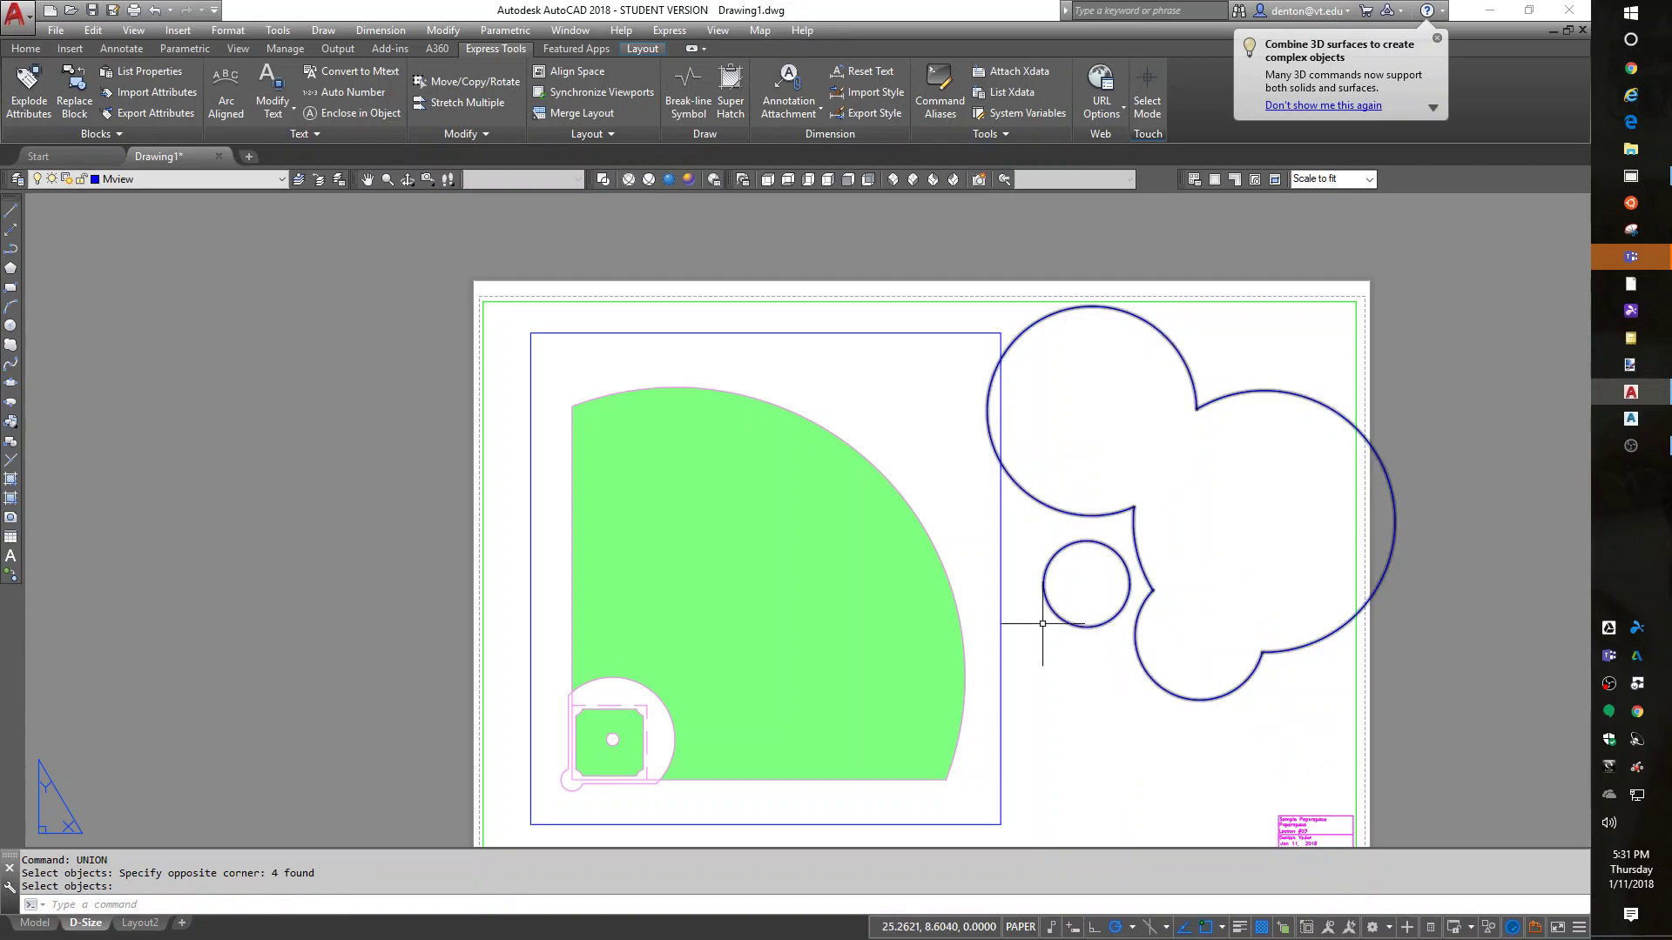
- Create a viewport from the combined circular region using the MVIEW Object option
type("mvi")
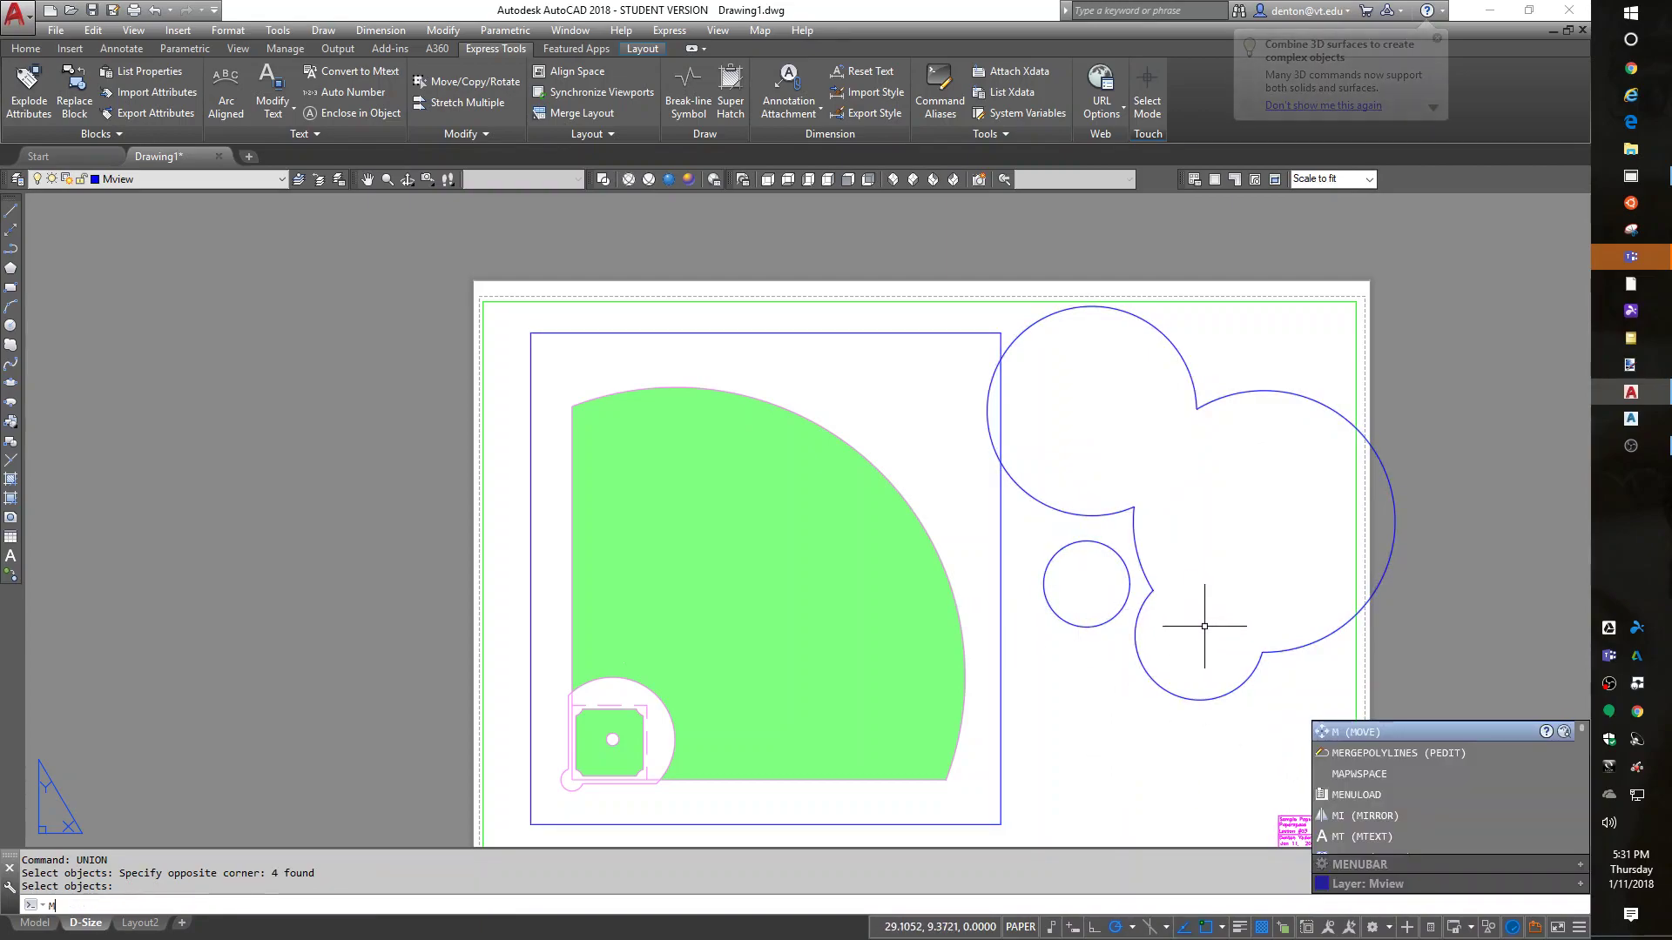
key("Return")
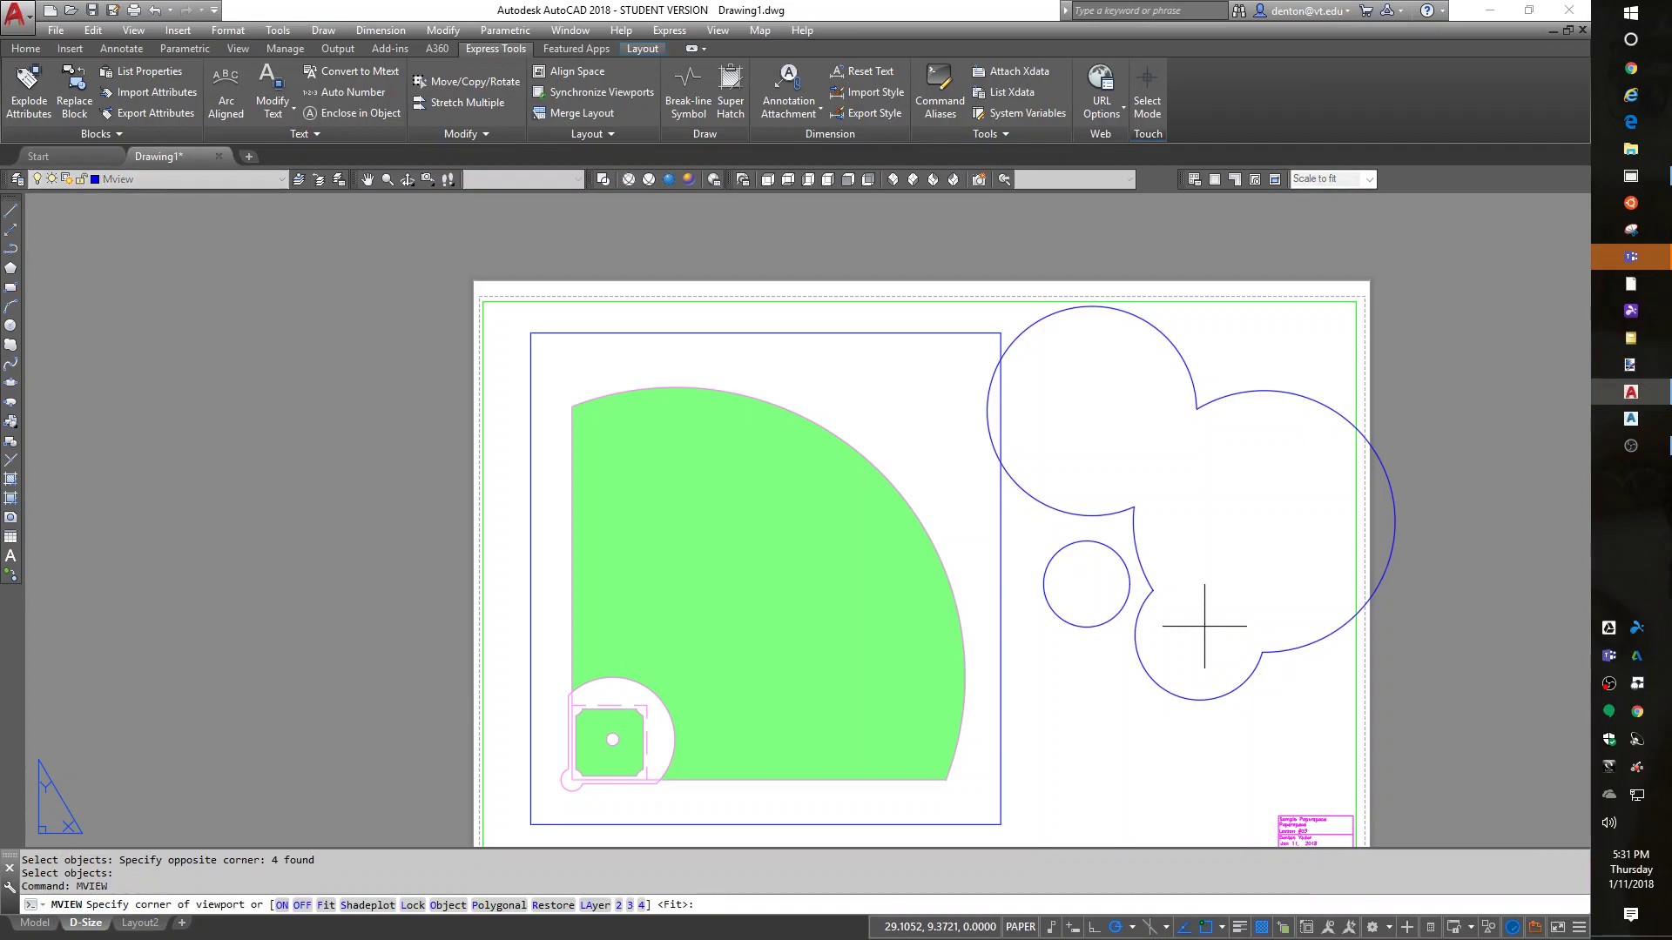
type("o")
key("Return")
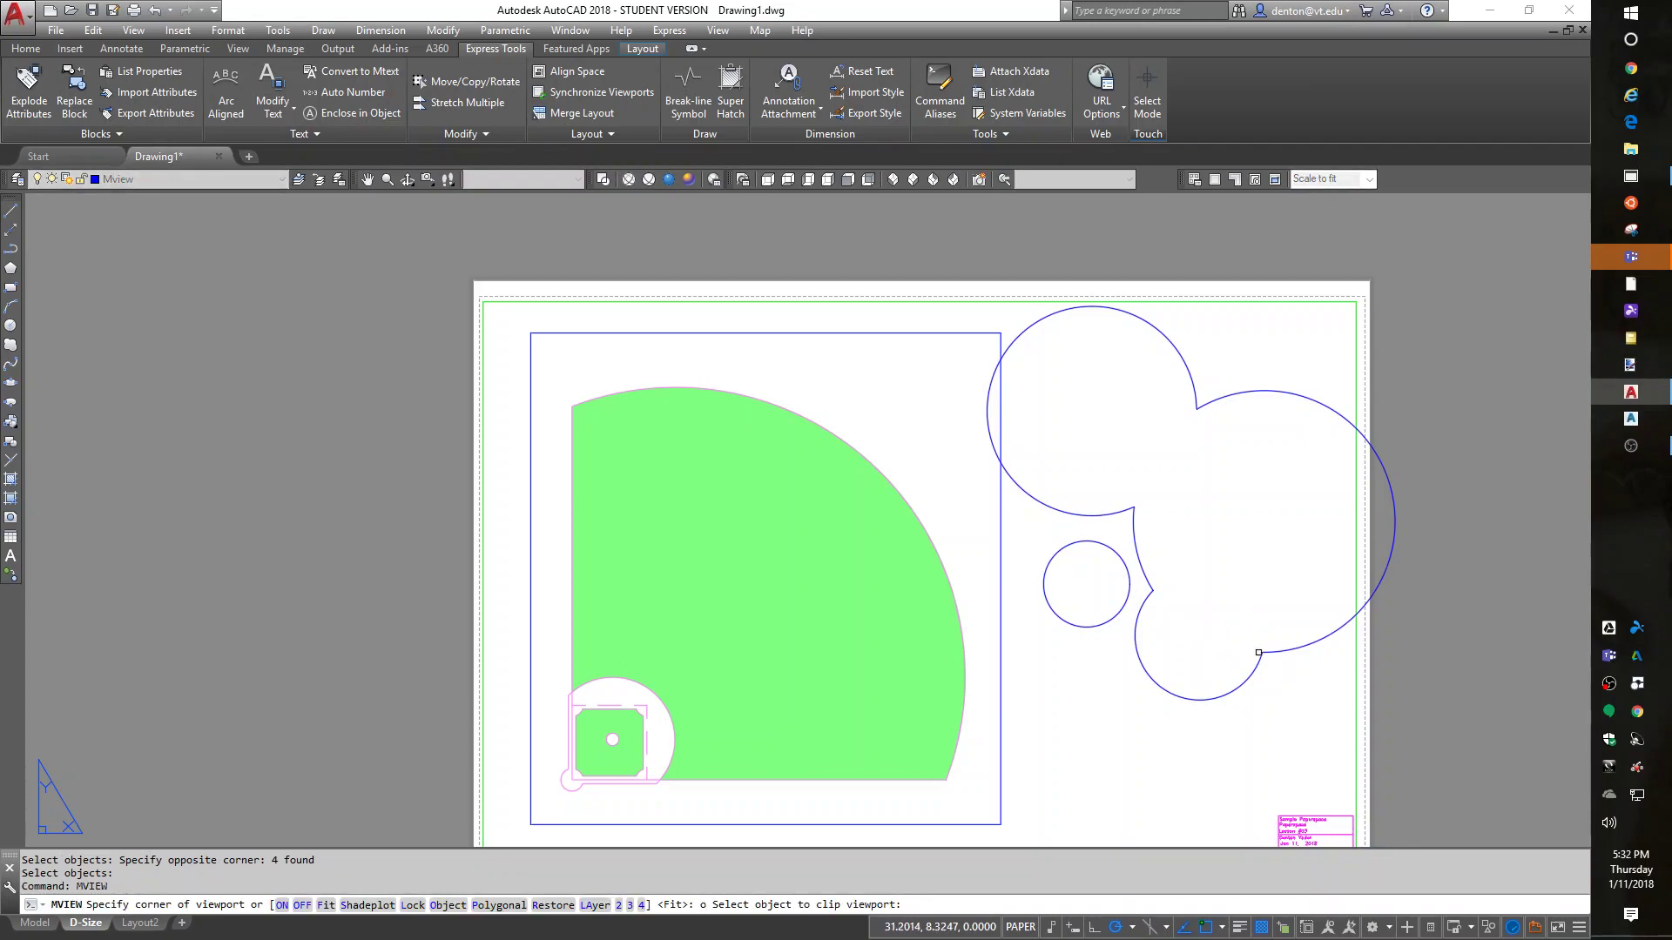
left_click(1256, 653)
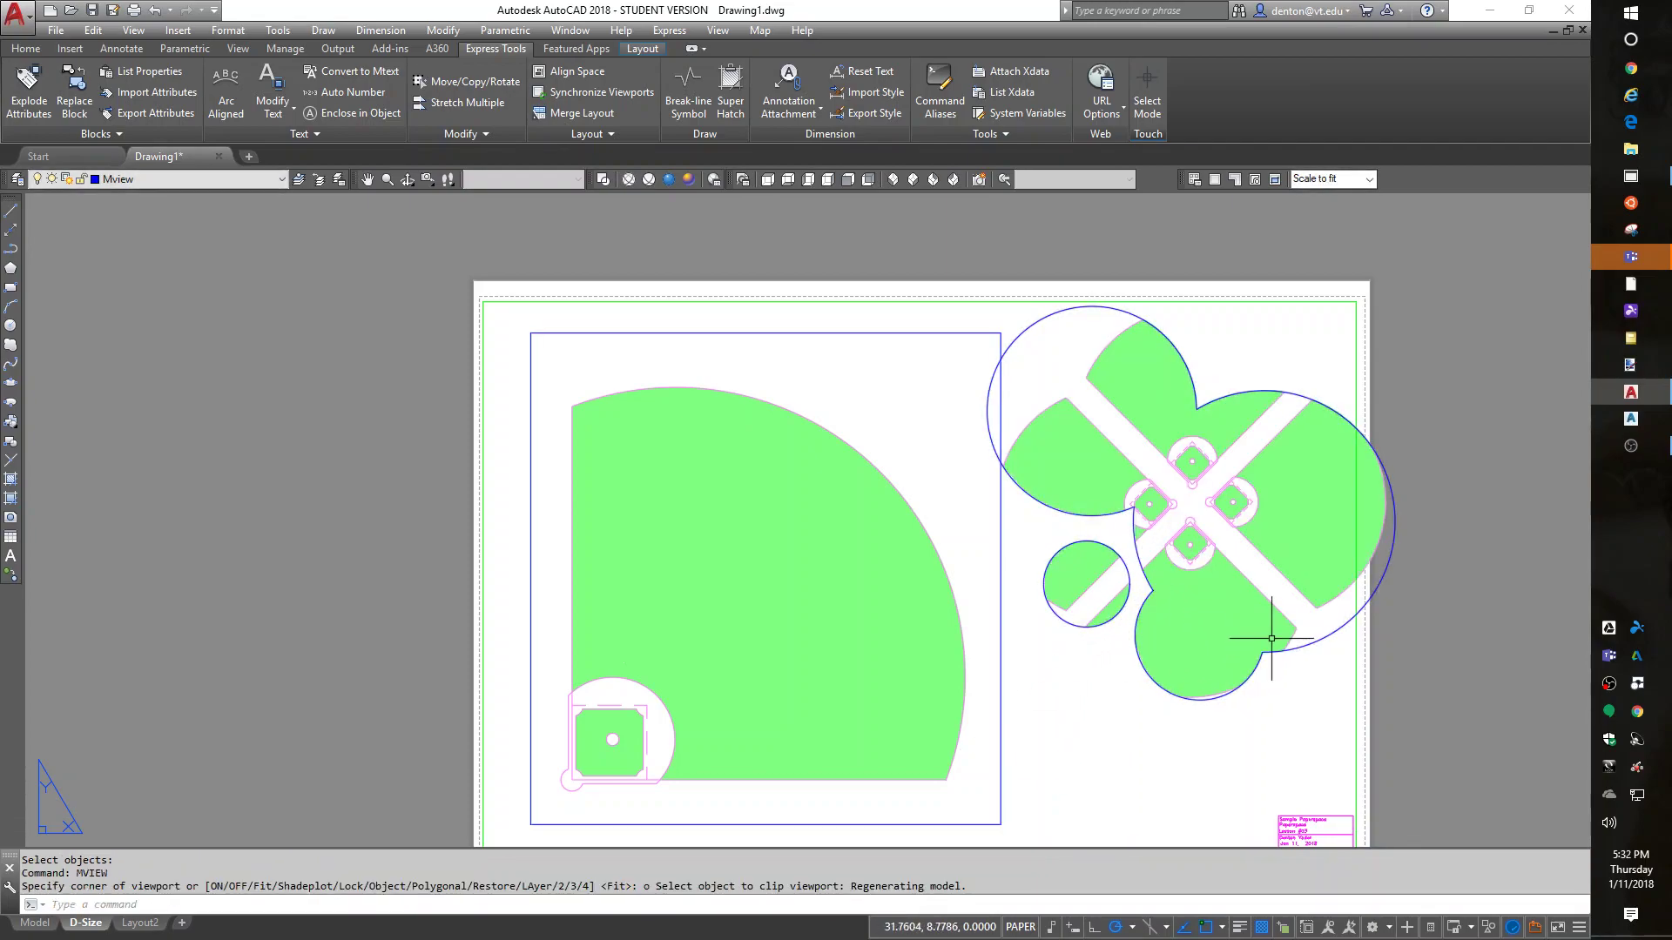
- Shift the four fields slightly inside the circular-region viewport and return to paper space
double_click(1200, 527)
mouse_move(1280, 512)
middle_mouse_down()
mouse_move(1209, 567)
mouse_move(1257, 511)
mouse_move(1333, 552)
mouse_move(1182, 632)
mouse_move(1202, 496)
mouse_move(1224, 541)
mouse_move(1255, 530)
middle_mouse_up()
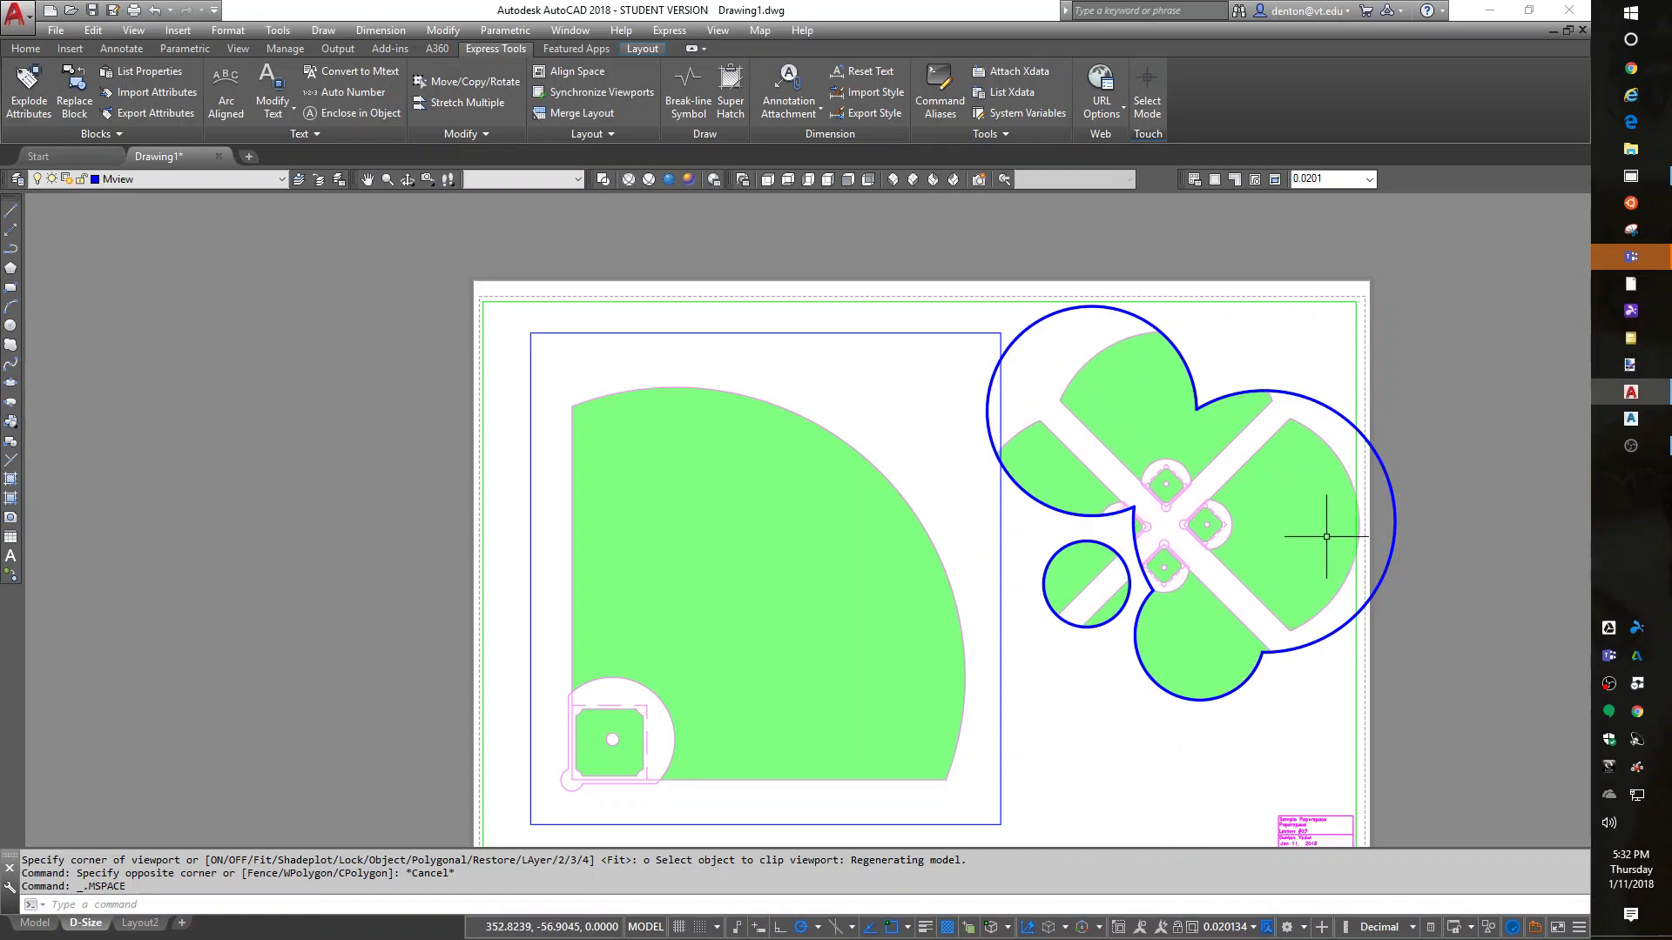
double_click(1246, 706)
- Erase the viewport made from the combined circular region
type("e")
key("Return")
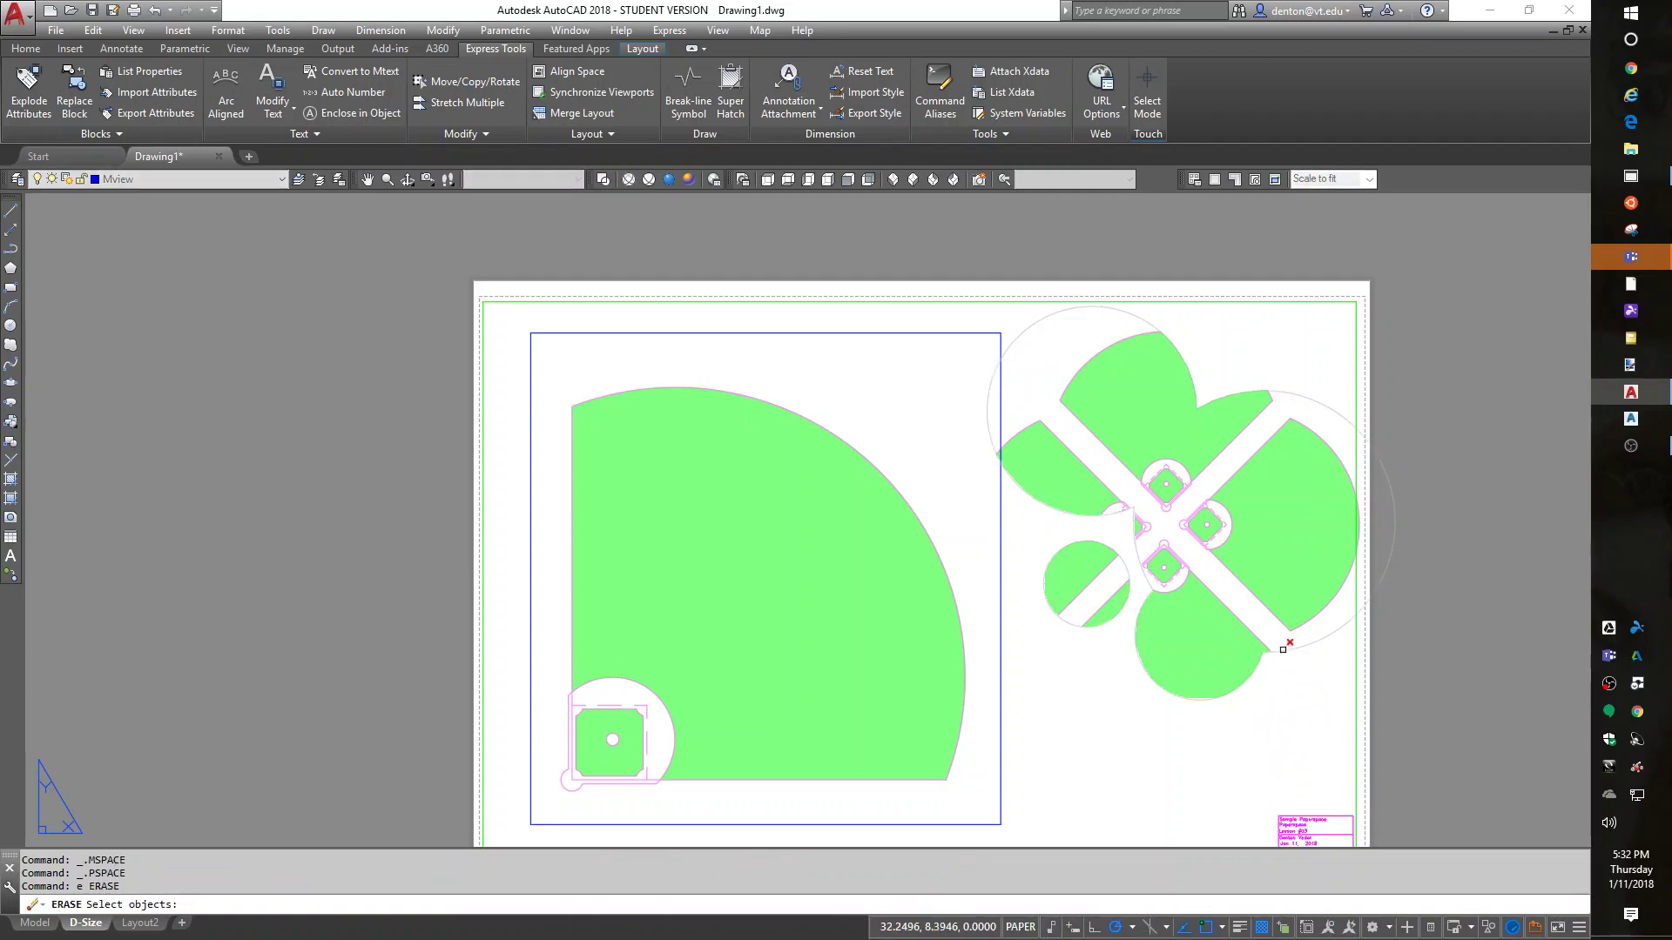
left_click(1282, 651)
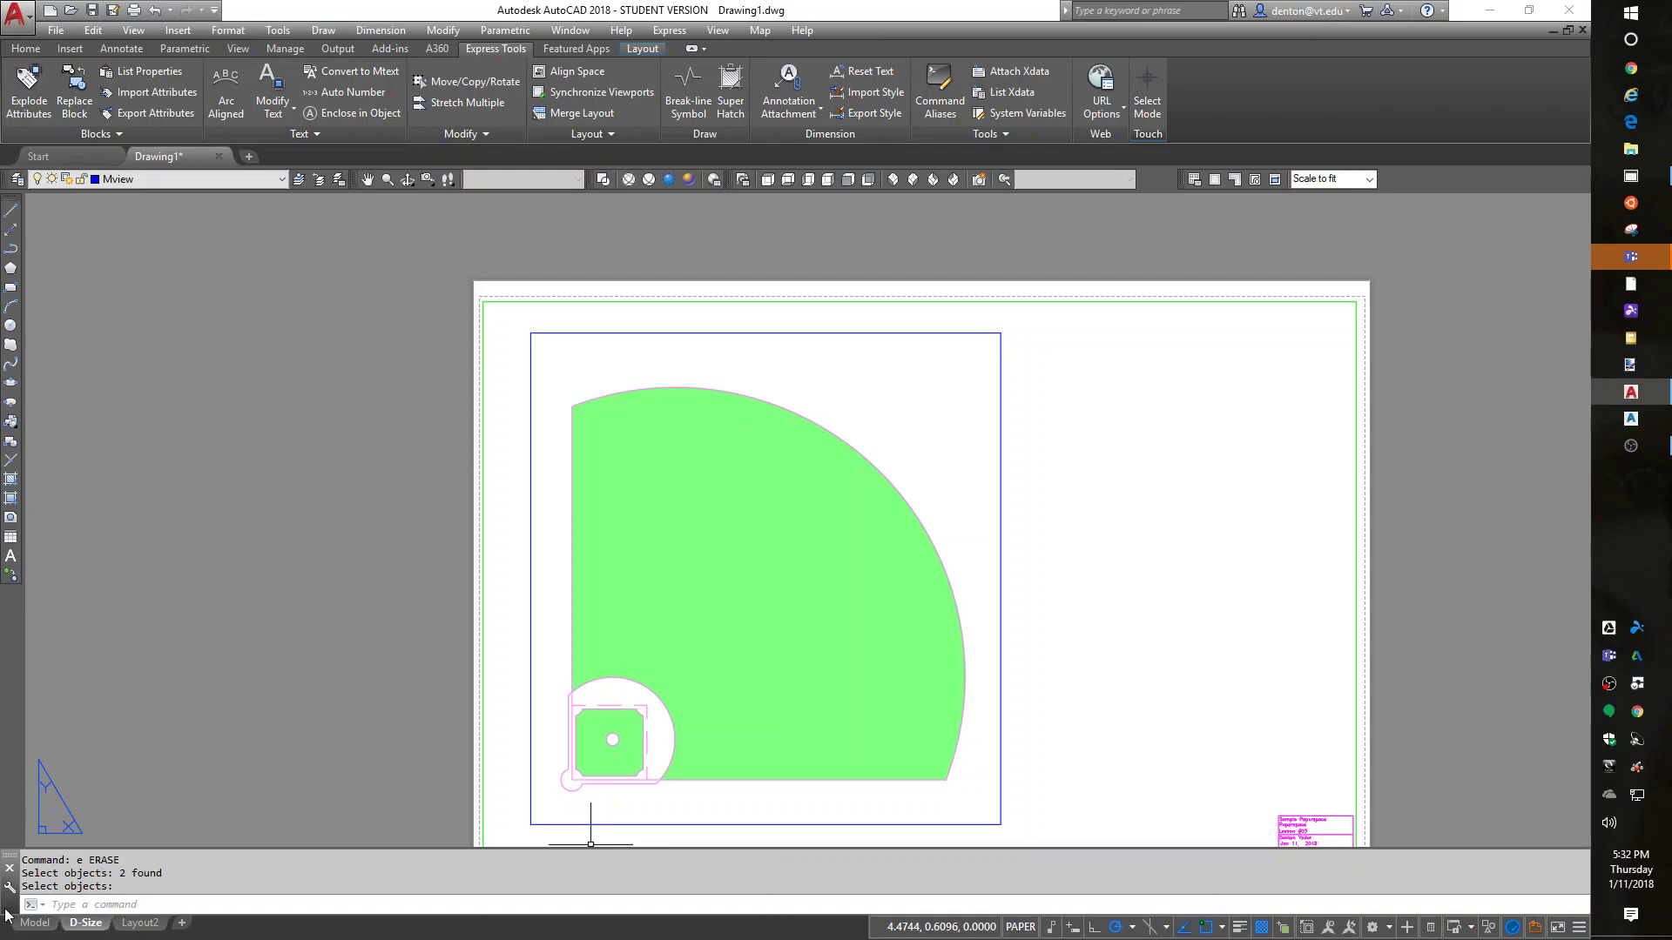
- Look at the fields in model space, and check the large field viewport's scale on the D-Size layout
left_click(30, 926)
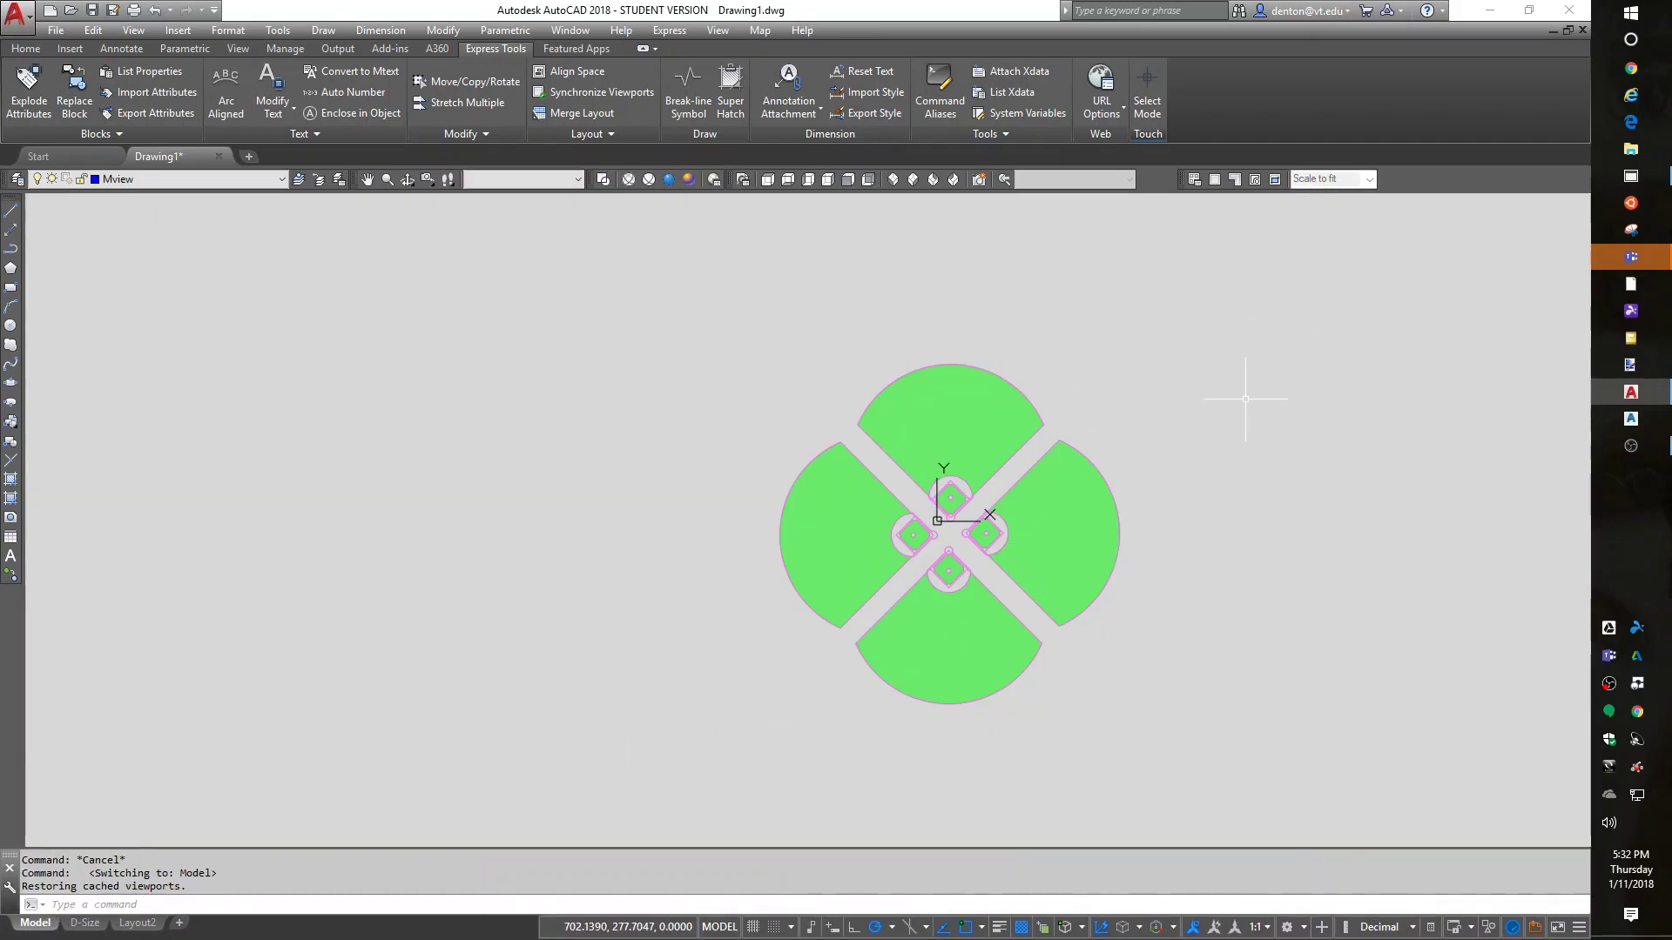
left_click(80, 925)
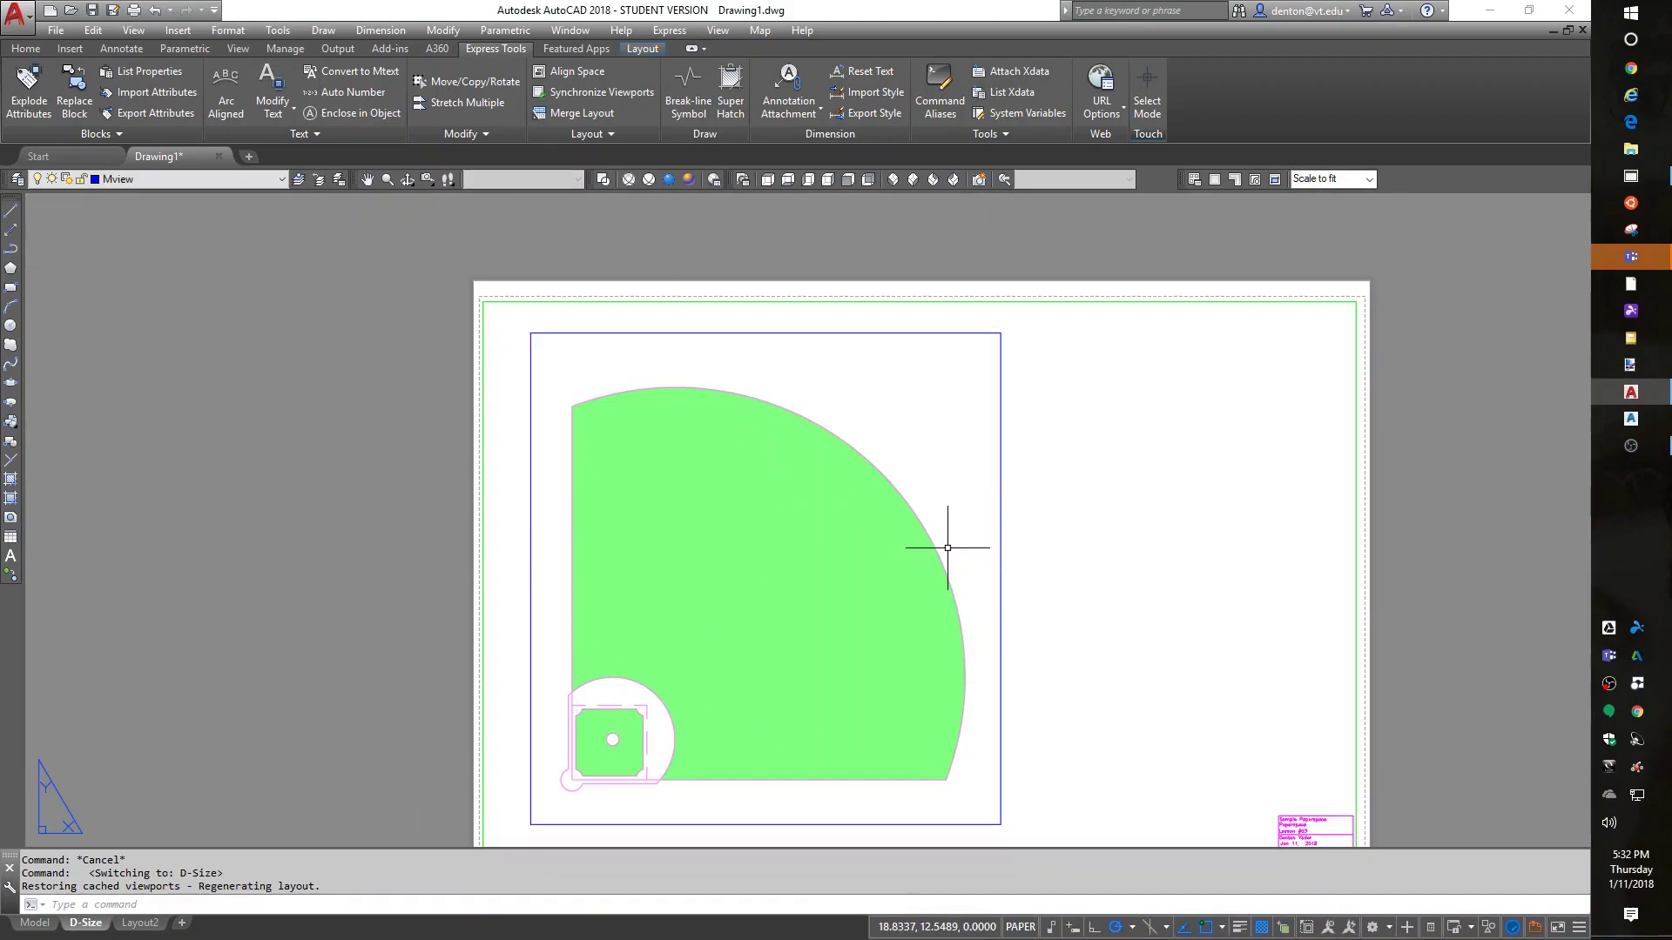
left_click(899, 416)
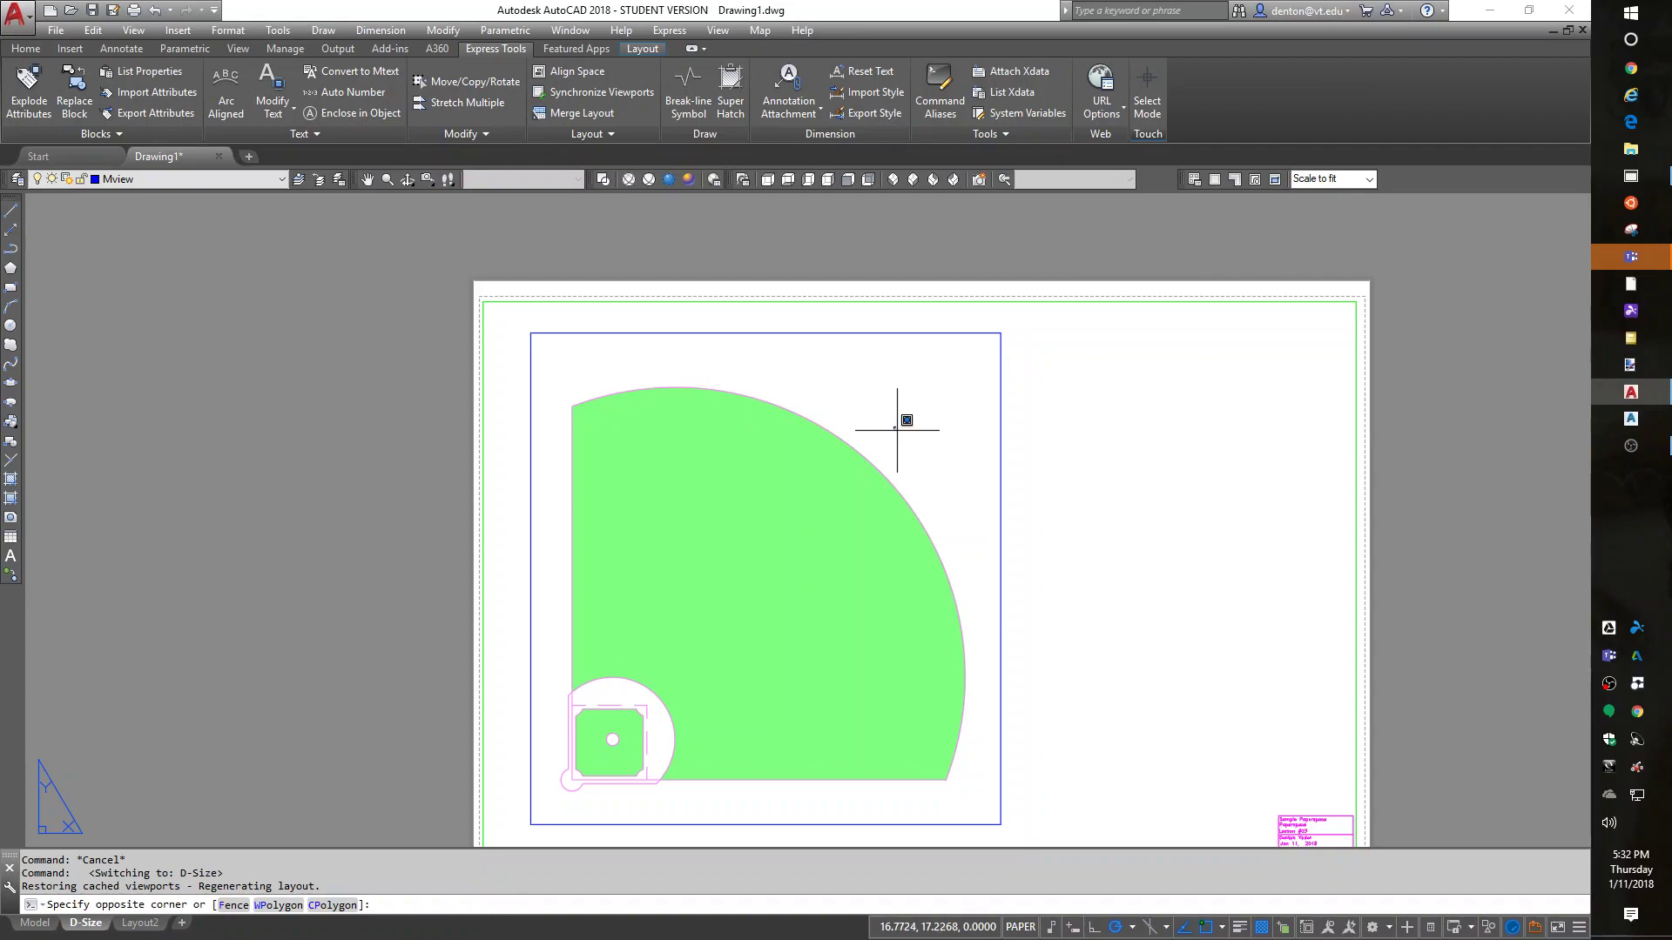
double_click(907, 418)
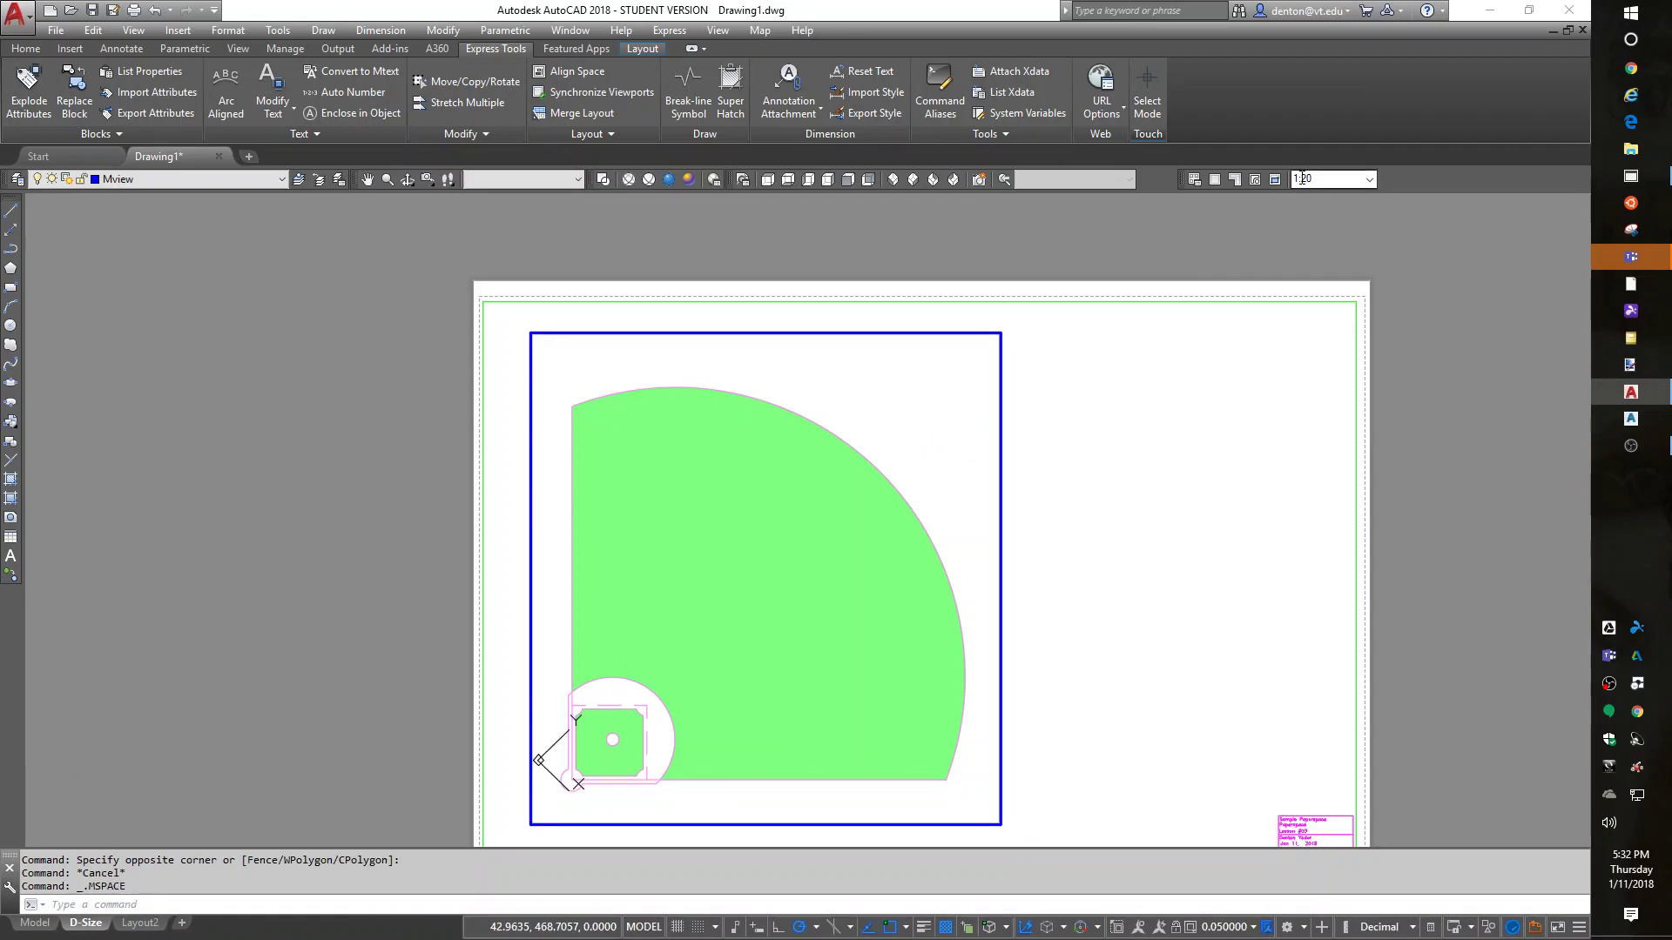
double_click(1088, 461)
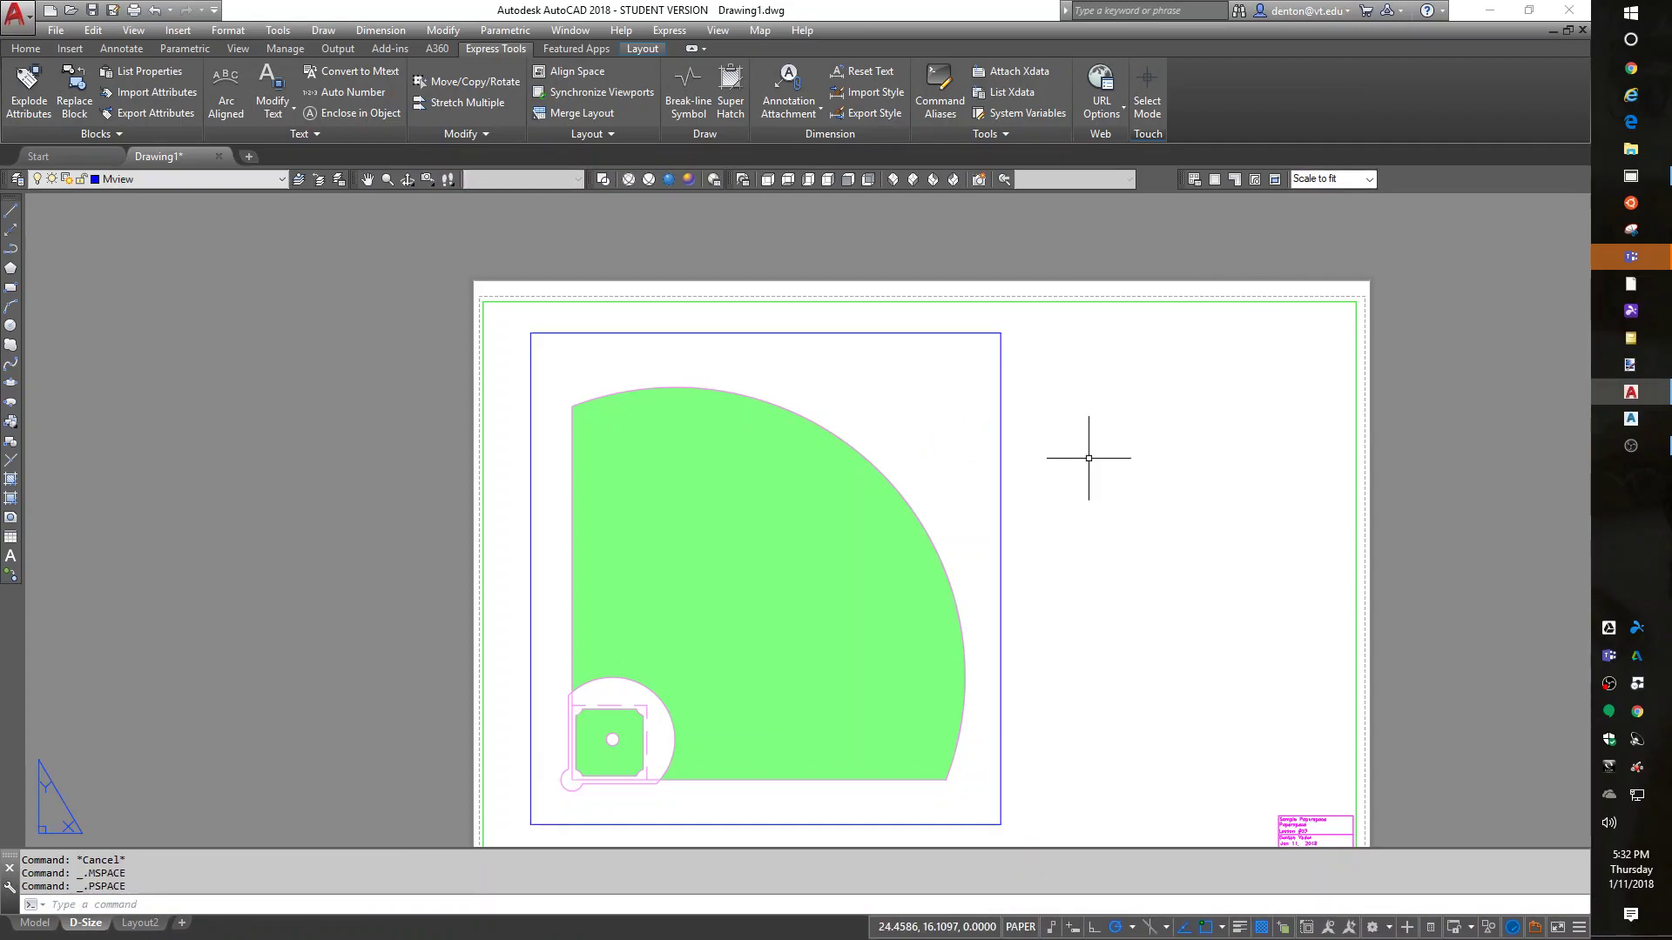
- List the large field viewport's properties to read its scale relative to paper space, and close the listing
type("li")
key("Return")
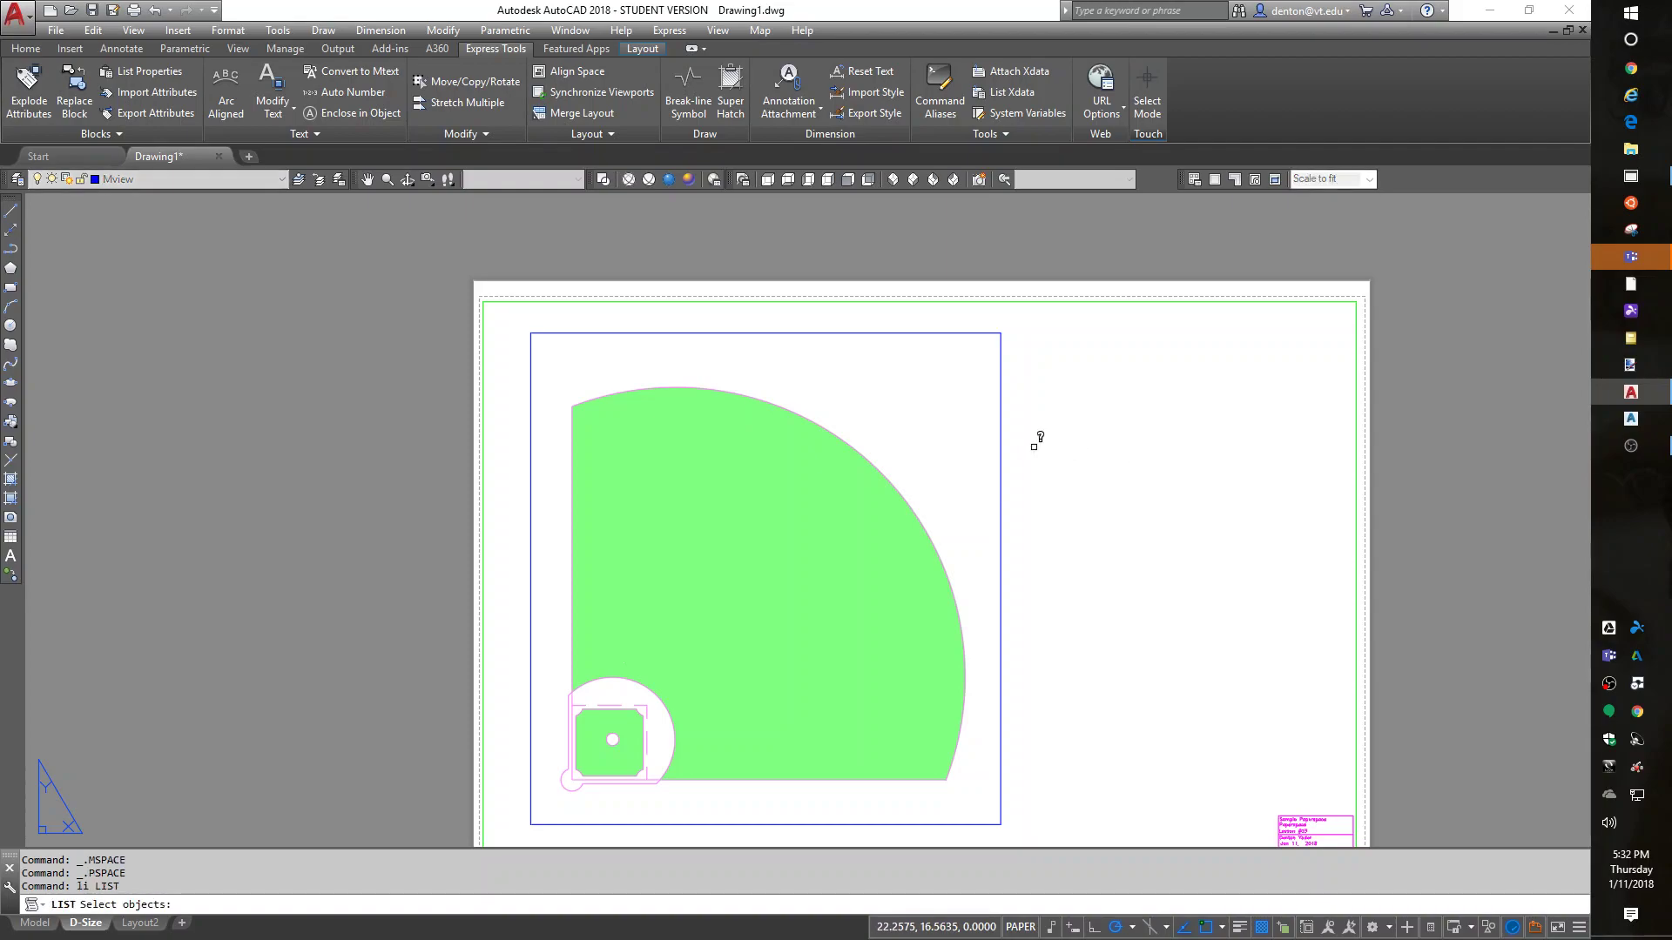
left_click(1004, 469)
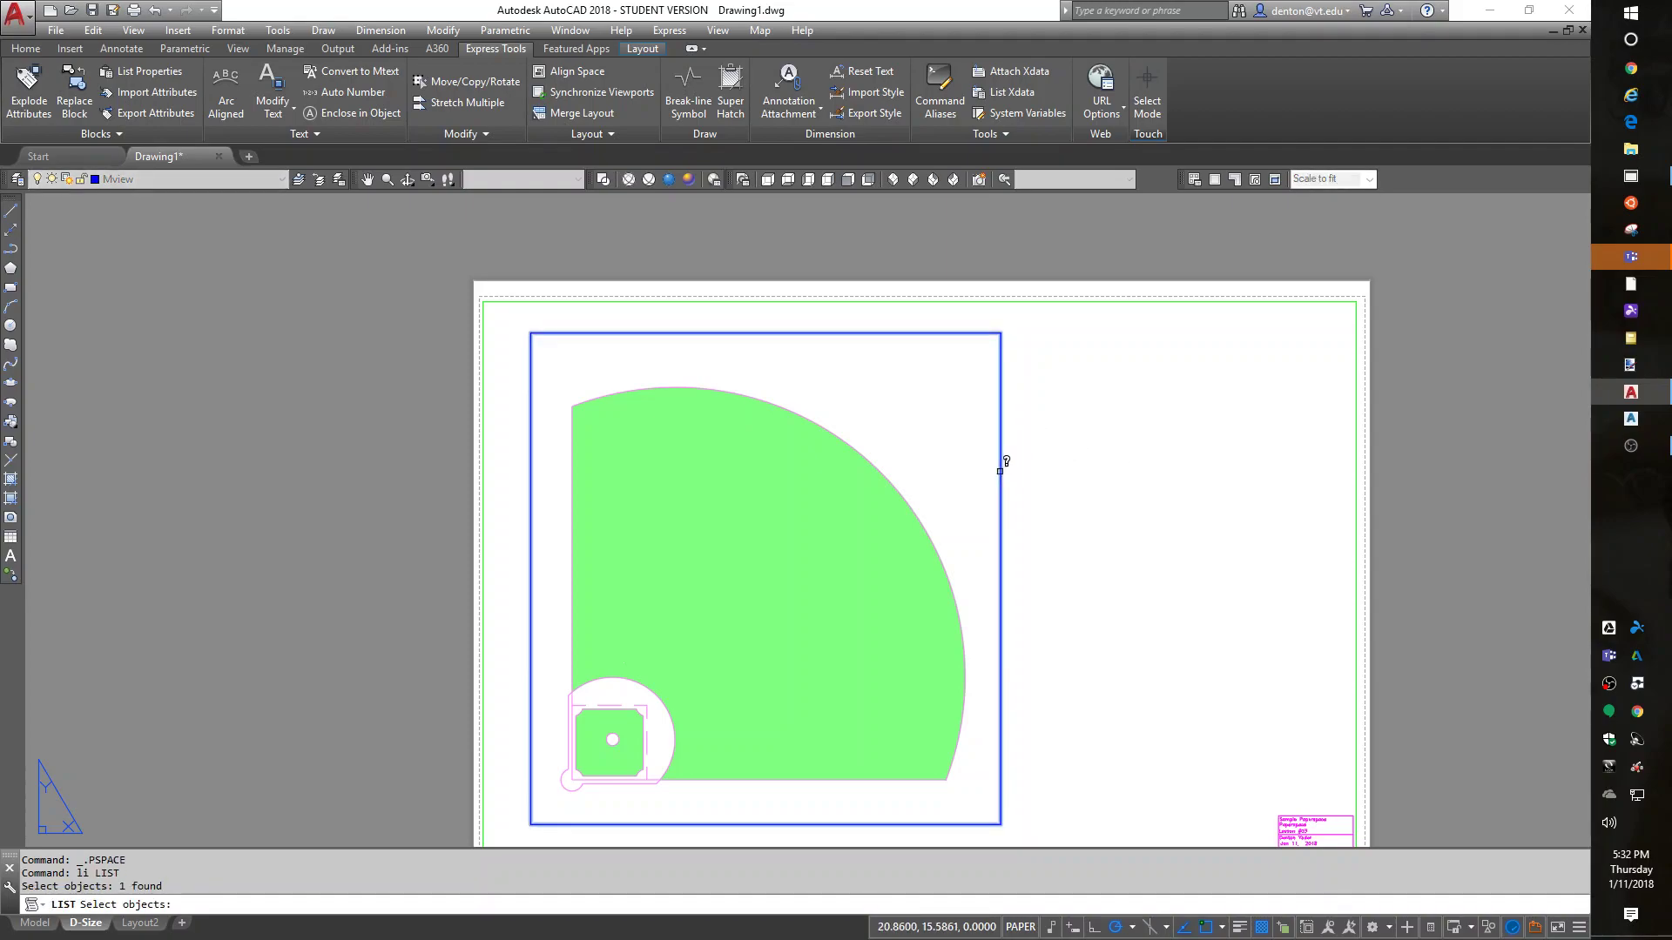
key("Return")
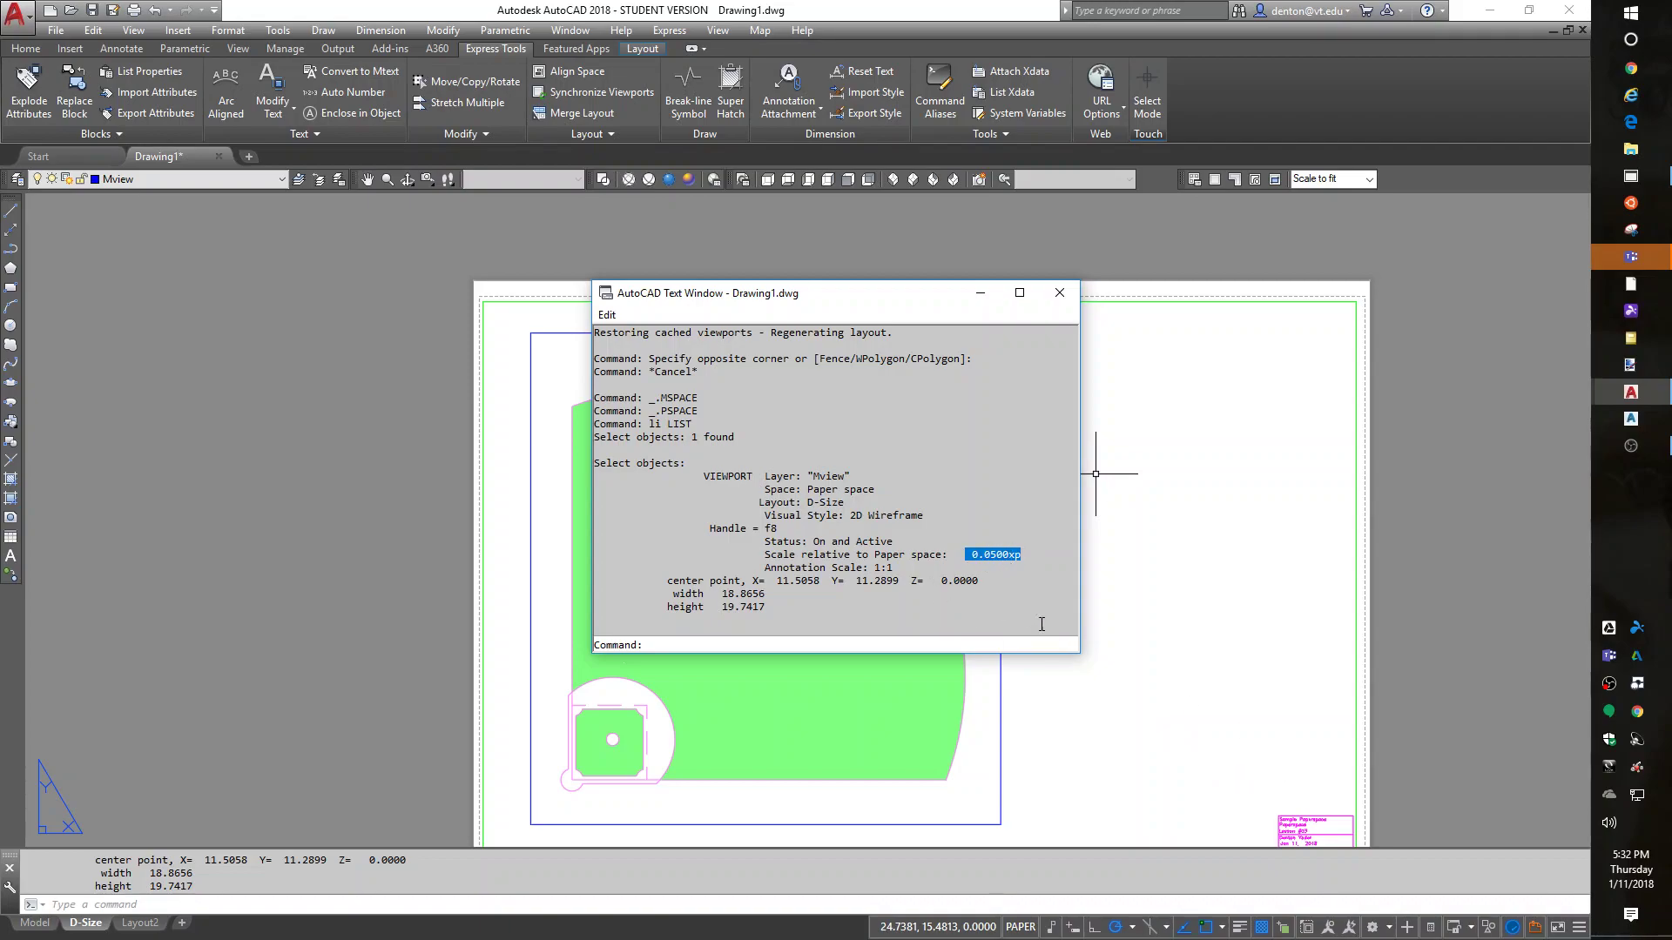
left_click(1059, 292)
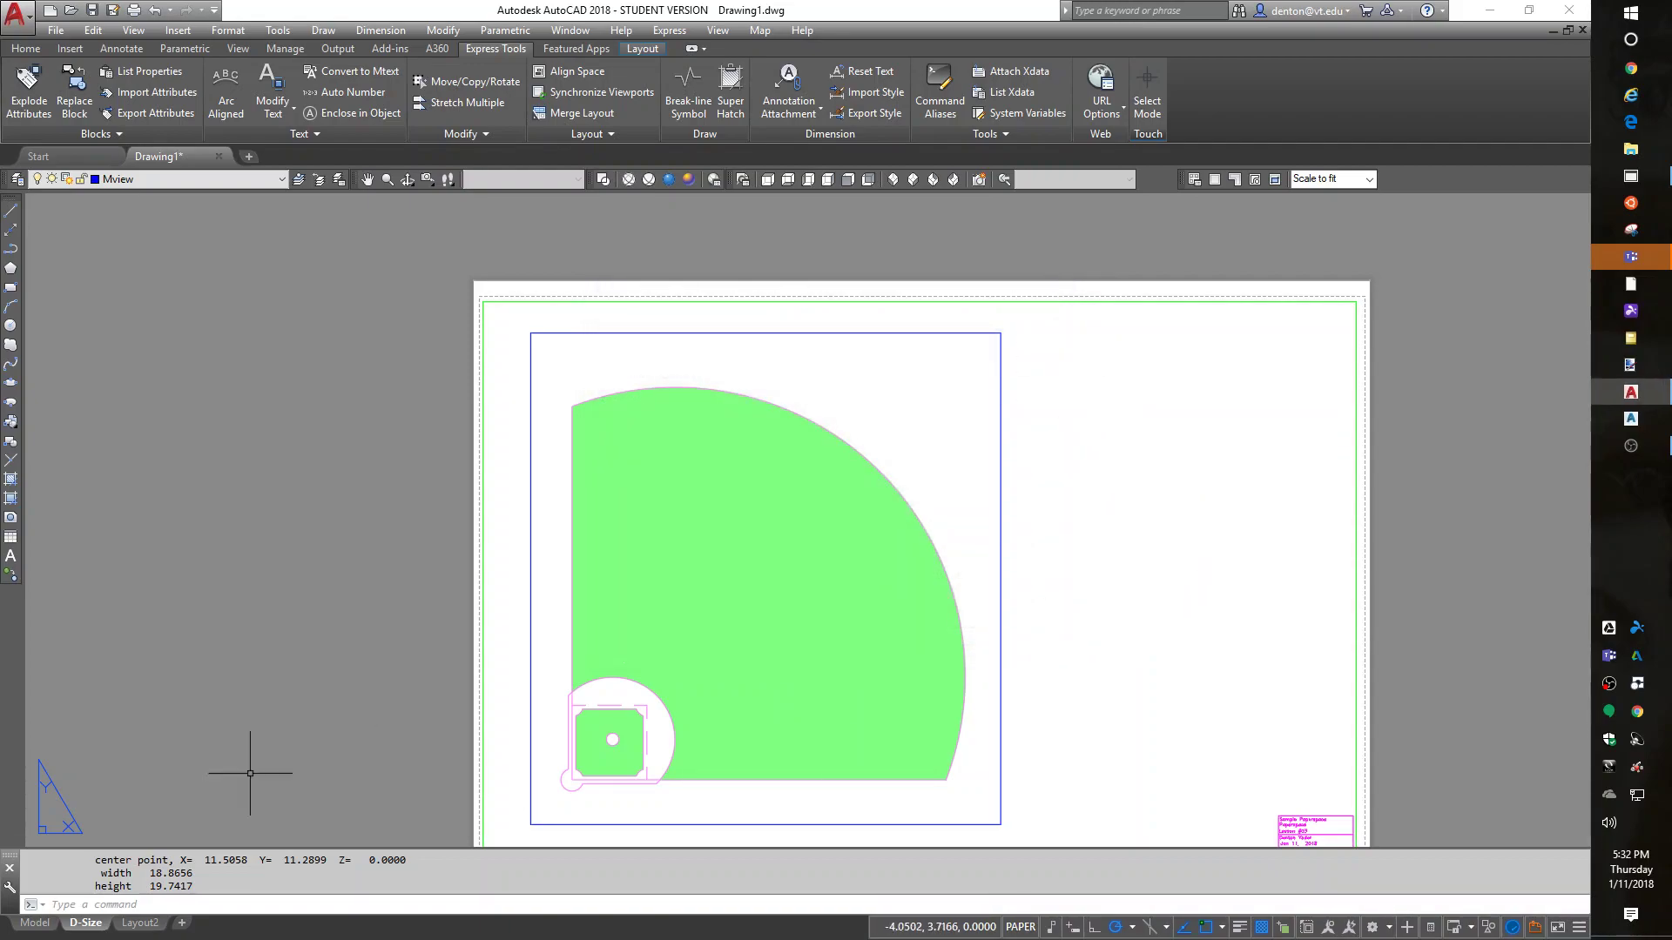
- In model space, create two layers named 10 text and 200 text with plotting turned on
left_click(33, 923)
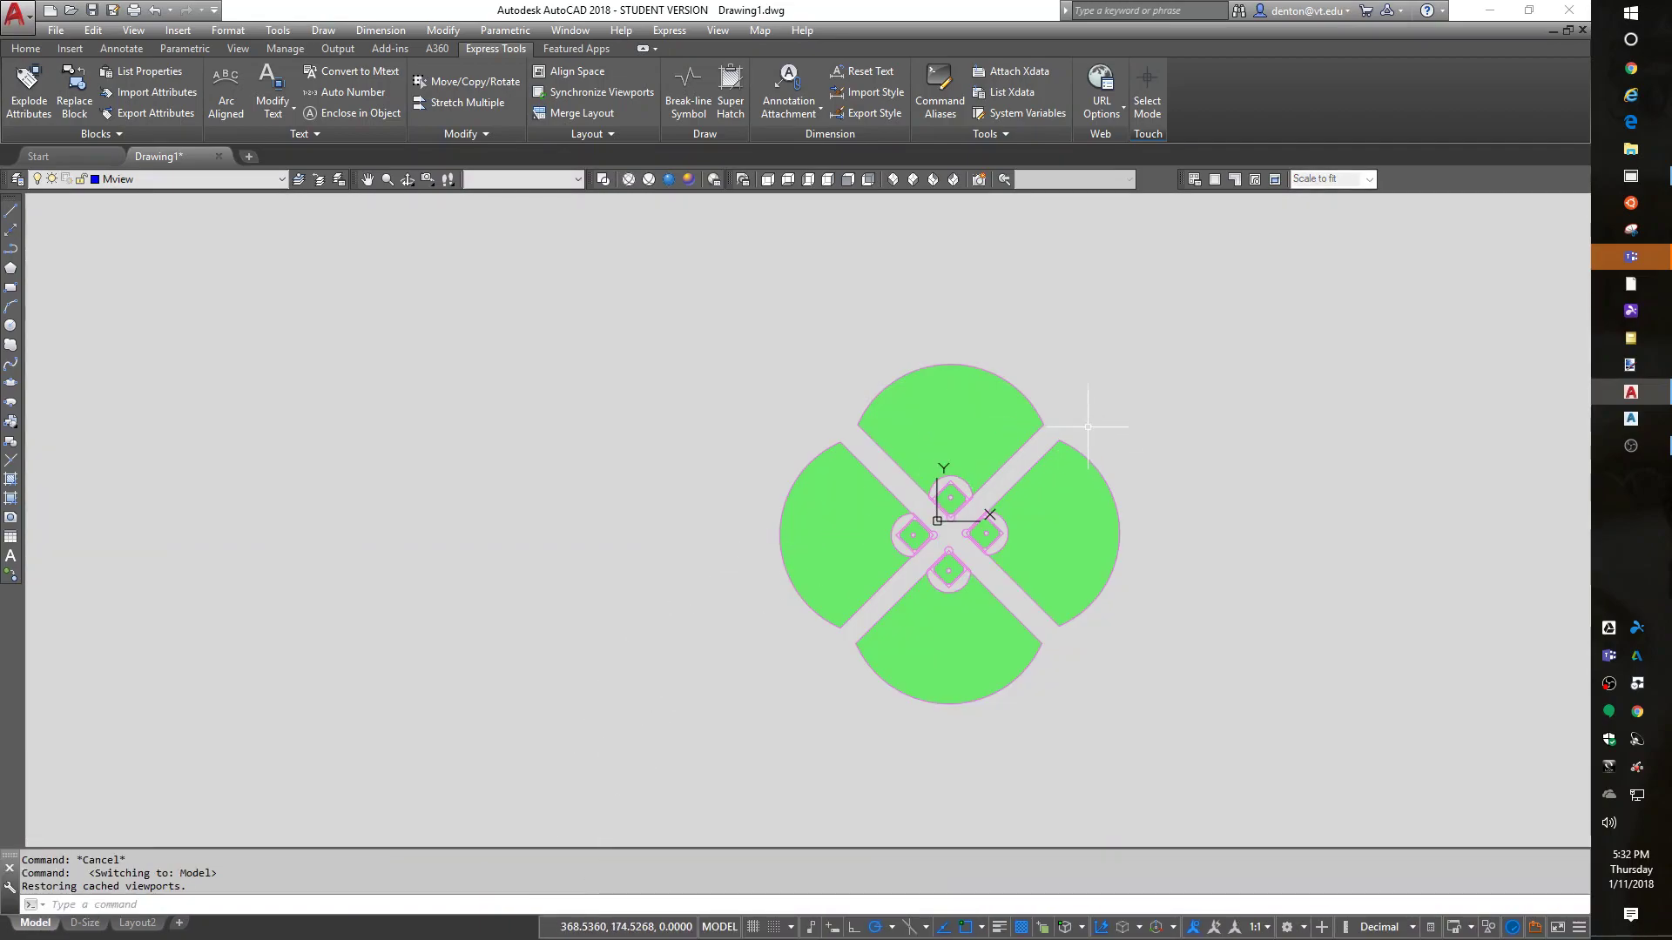
type("a")
key("Return")
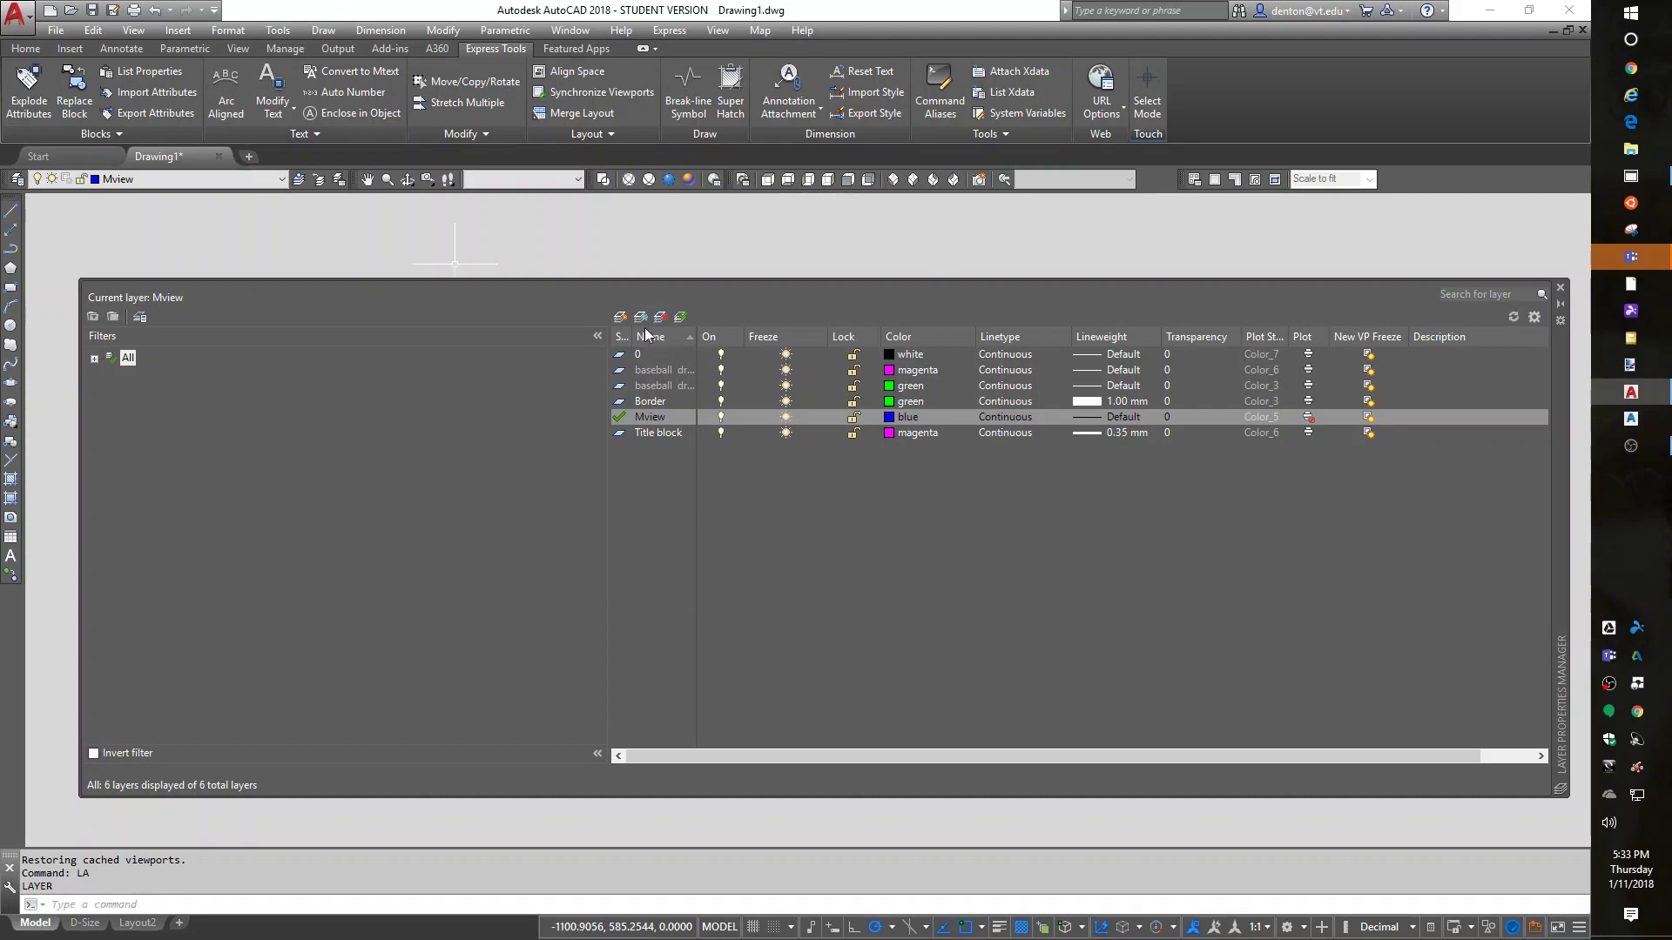
left_click(620, 317)
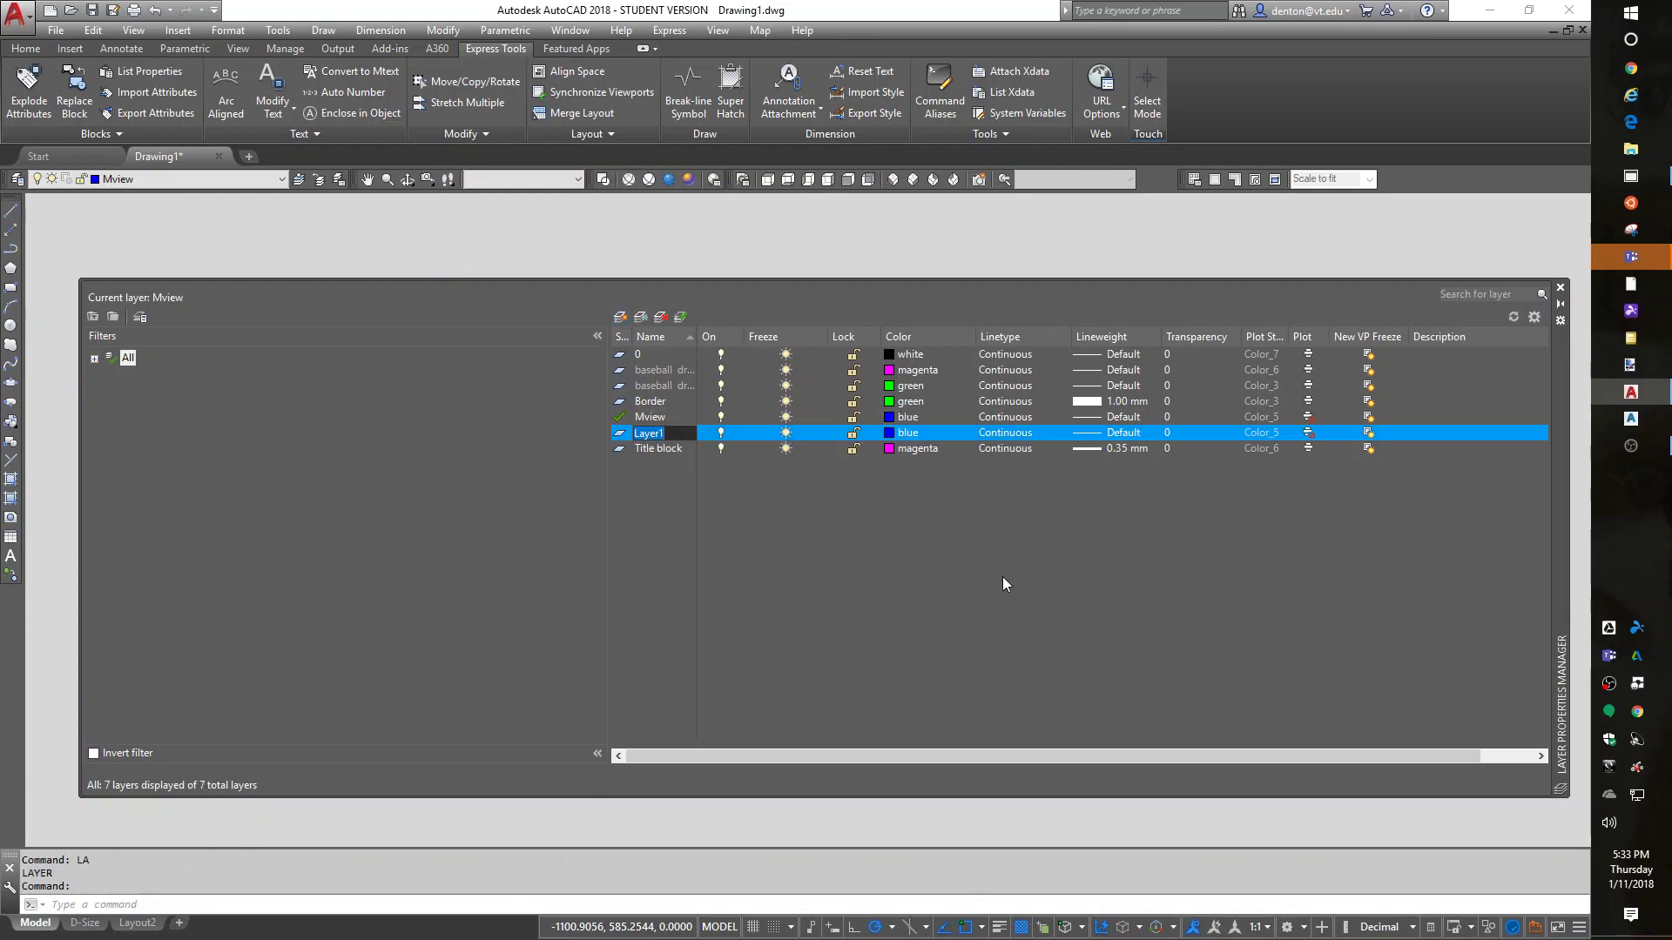
type("10 tex")
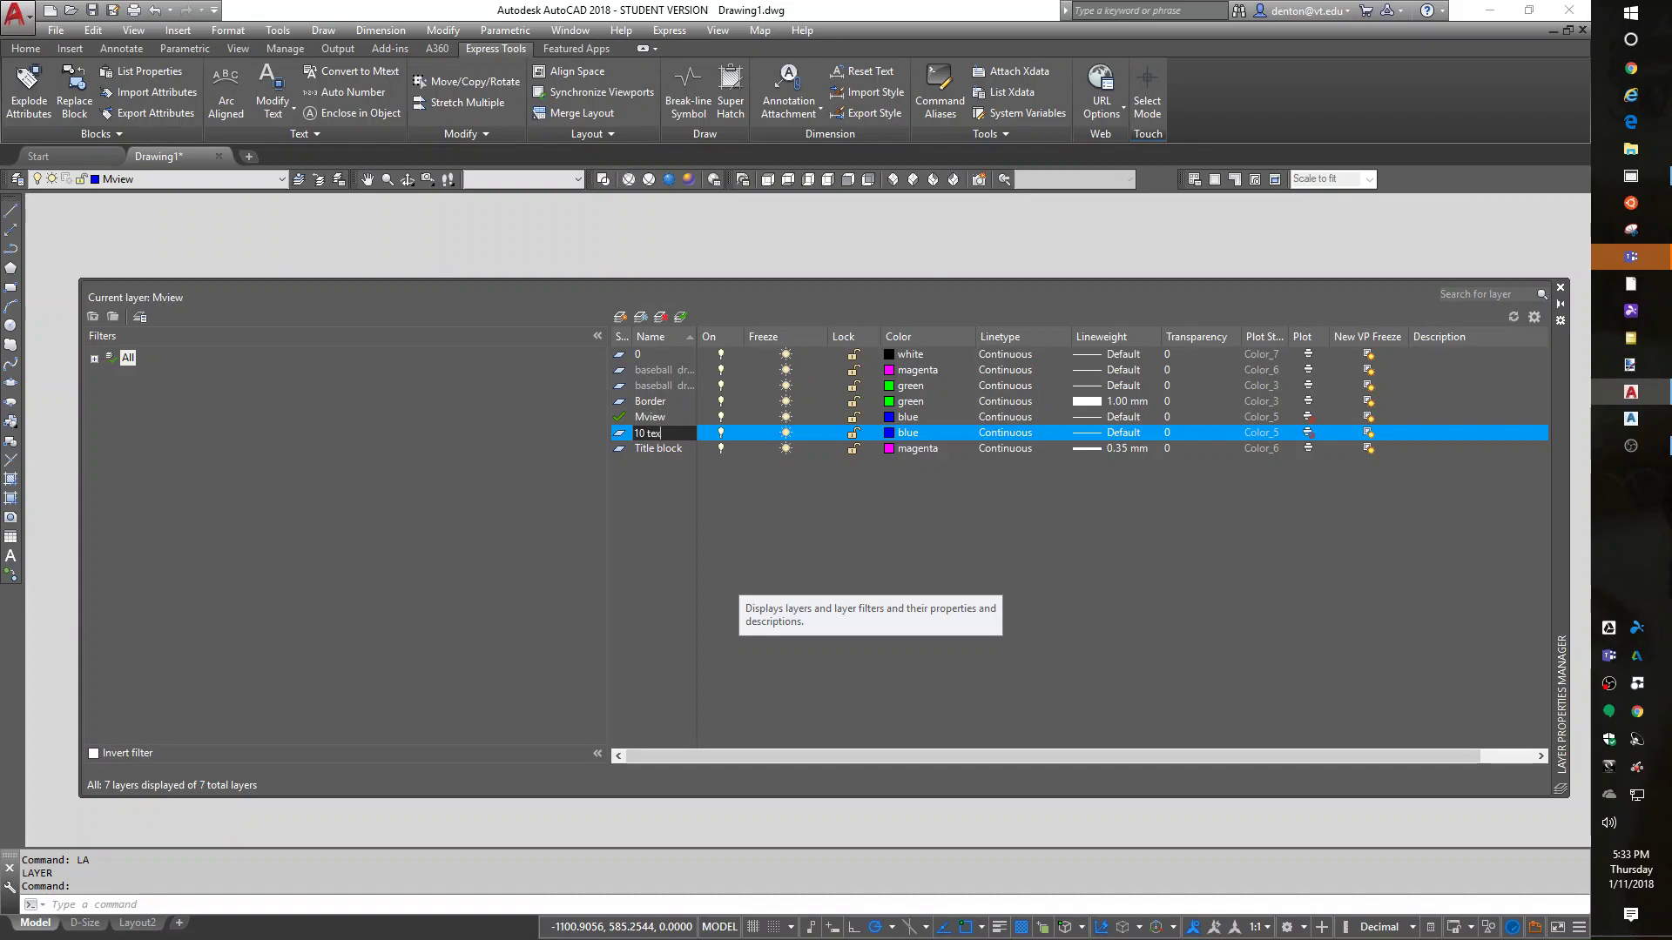
key("alt+n")
type("200 text")
key("Return")
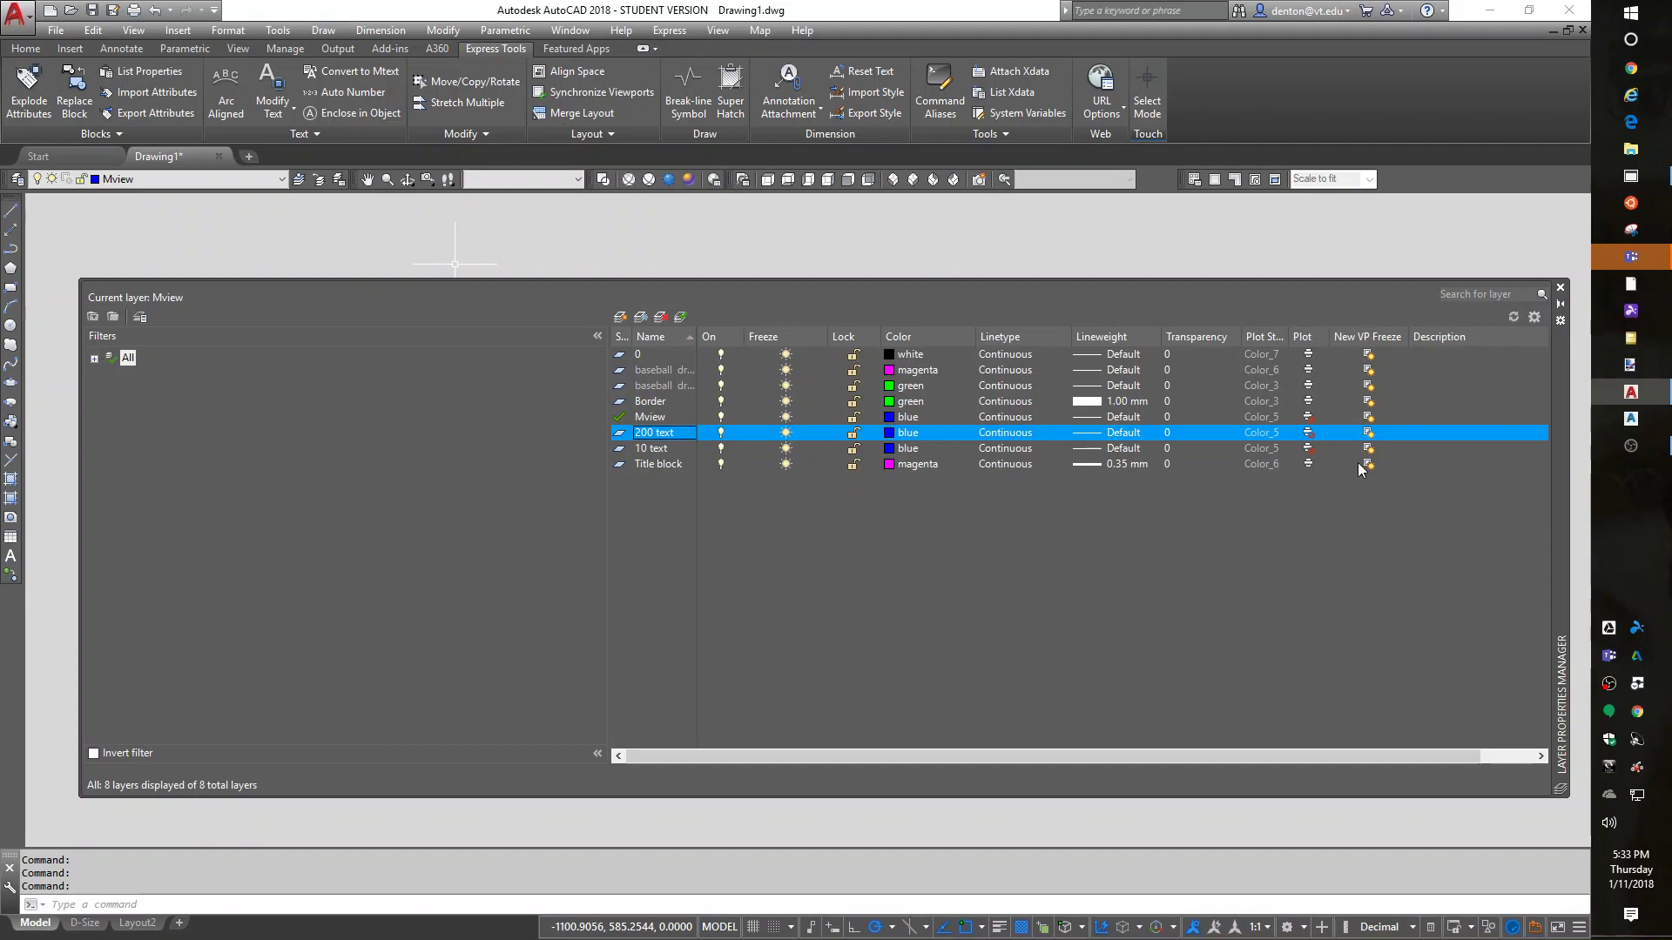
left_click(1312, 450)
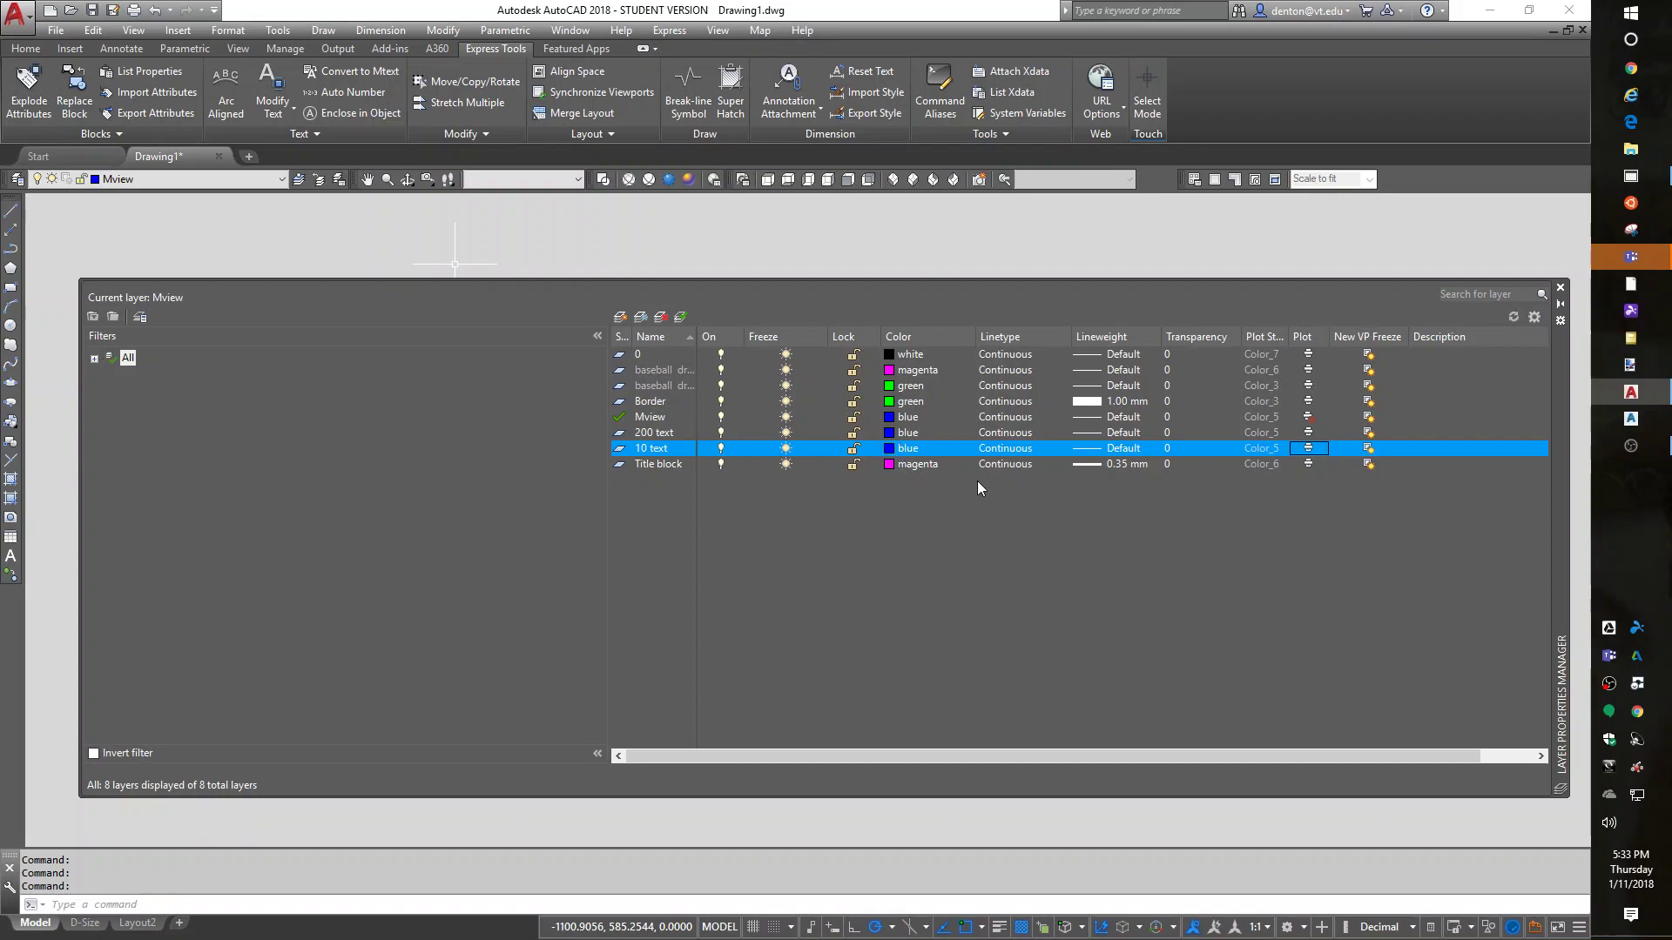
- Rename the 10 text layer to 20 text and close the layer manager
left_click(643, 449)
left_click(640, 451)
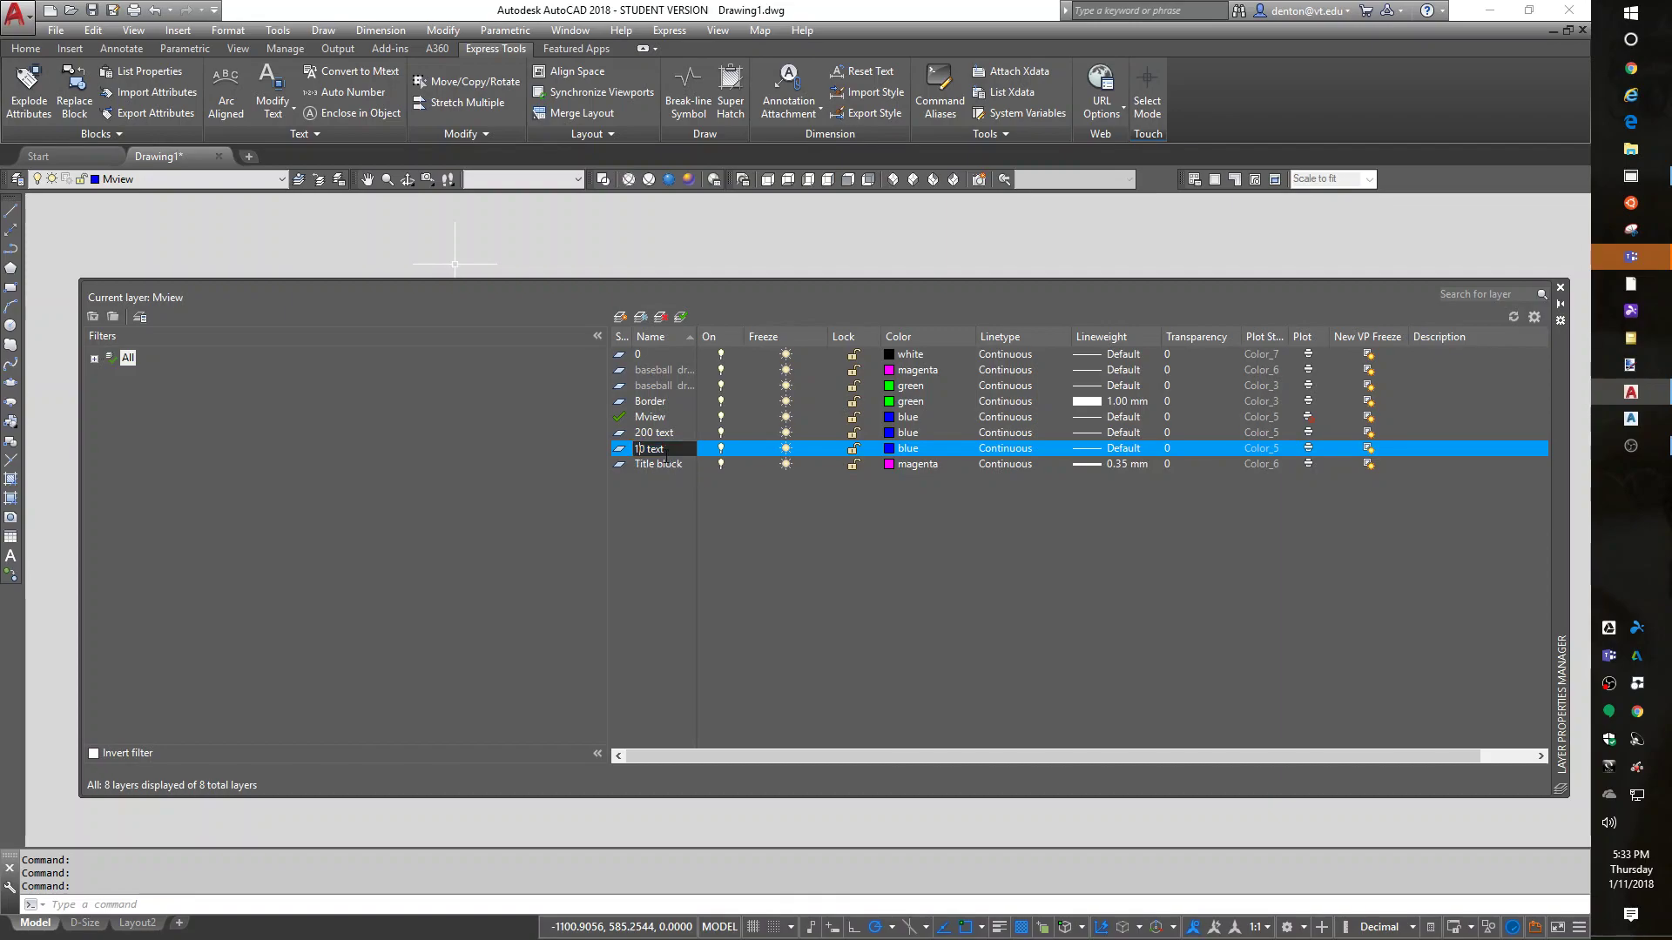
key("Return")
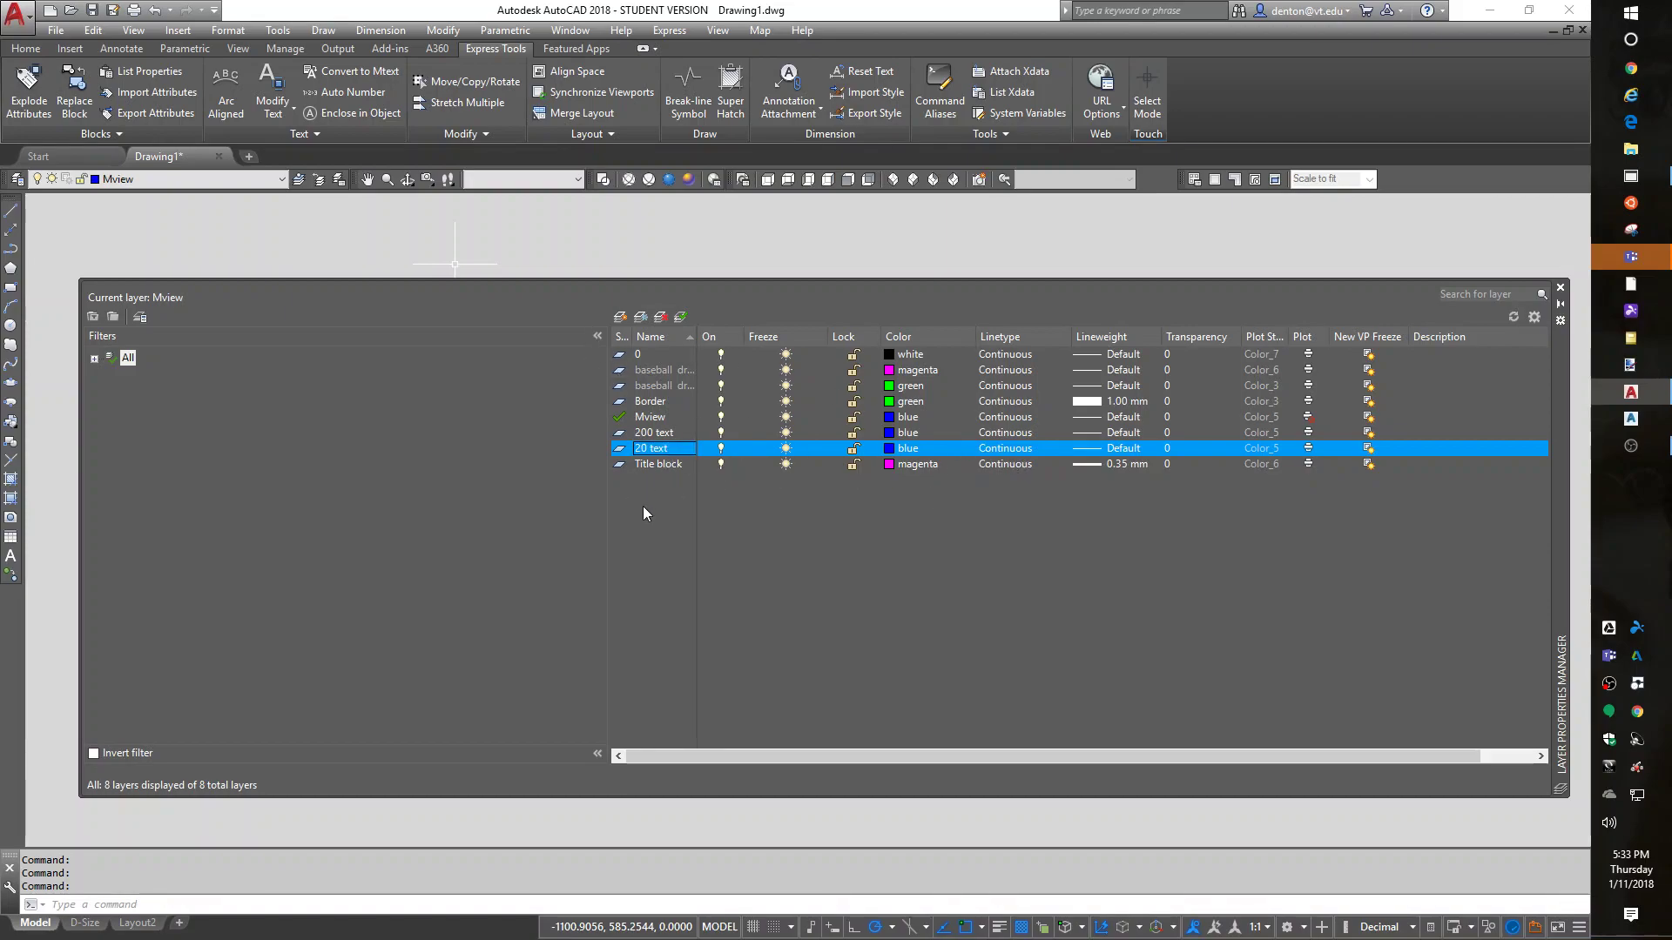
left_click(1560, 290)
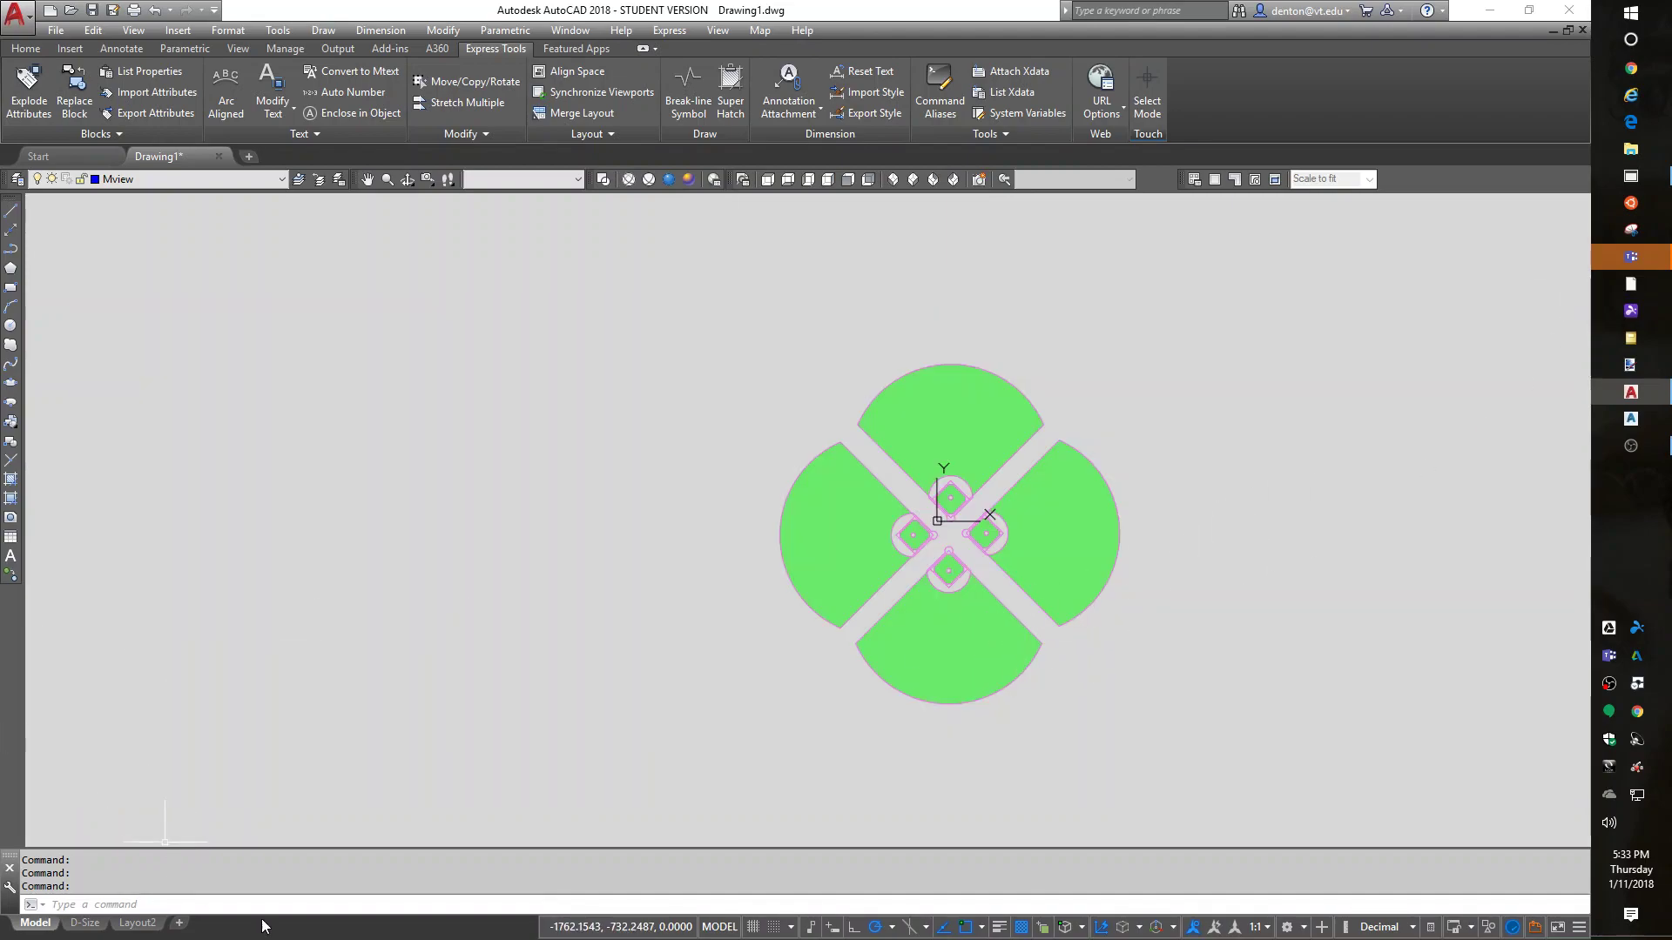
- Insert the north arrow.dwg block from the VT Cadd Tools folder at scale 1, above the fields in model space
scroll(958, 409, "up", 4)
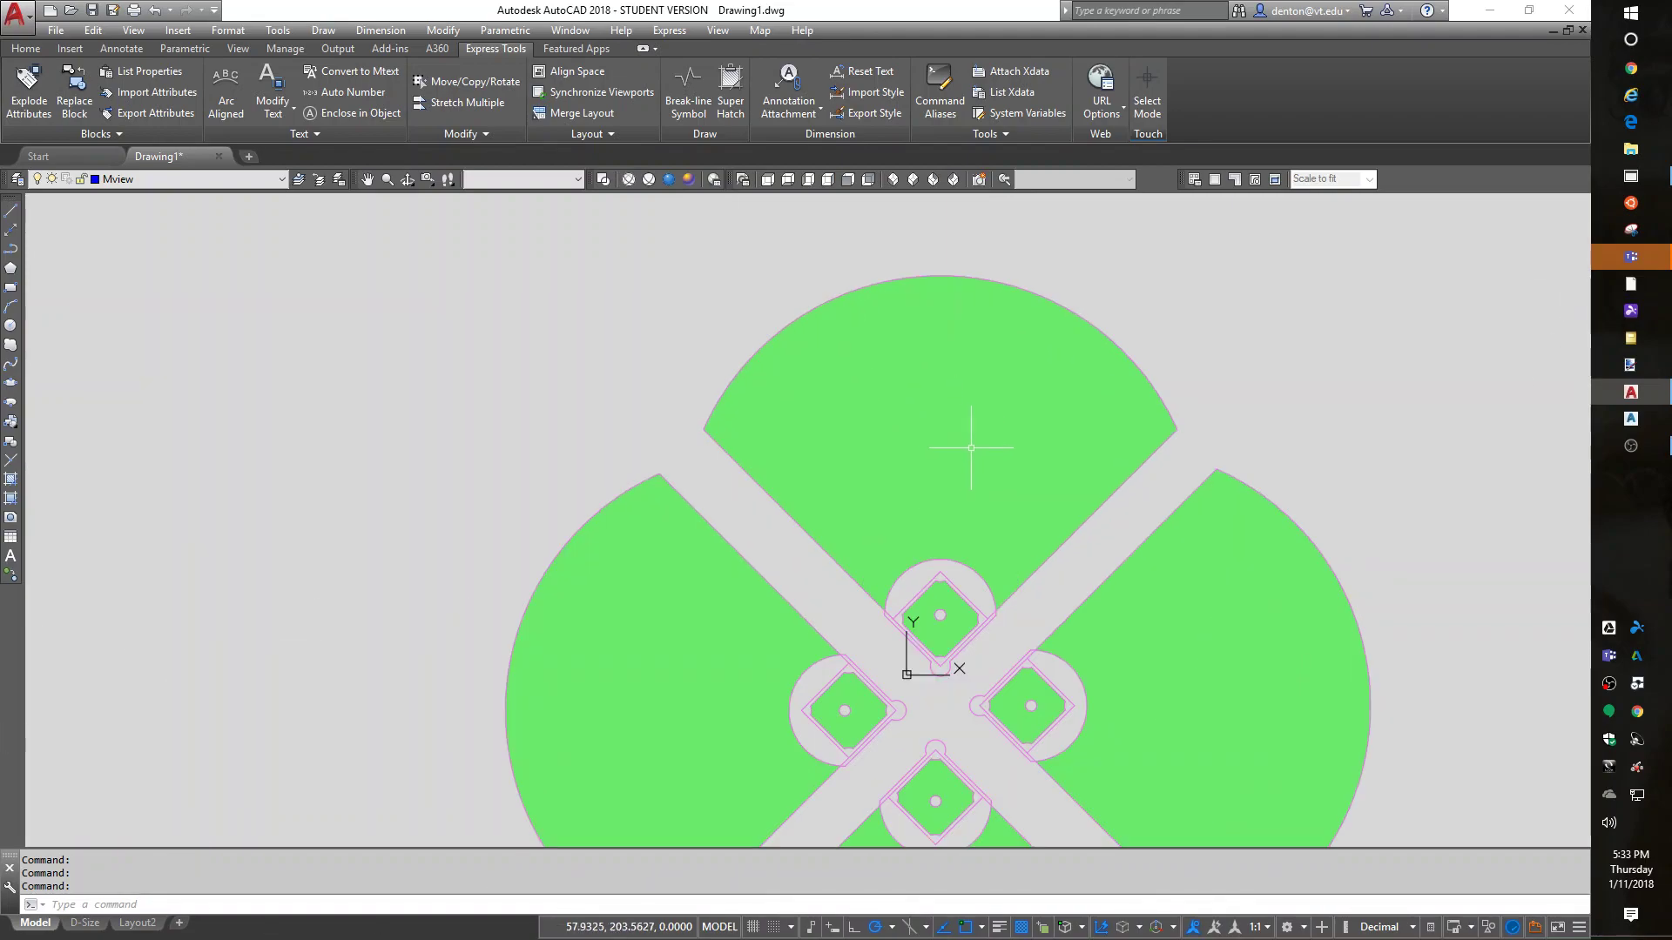
key("Return")
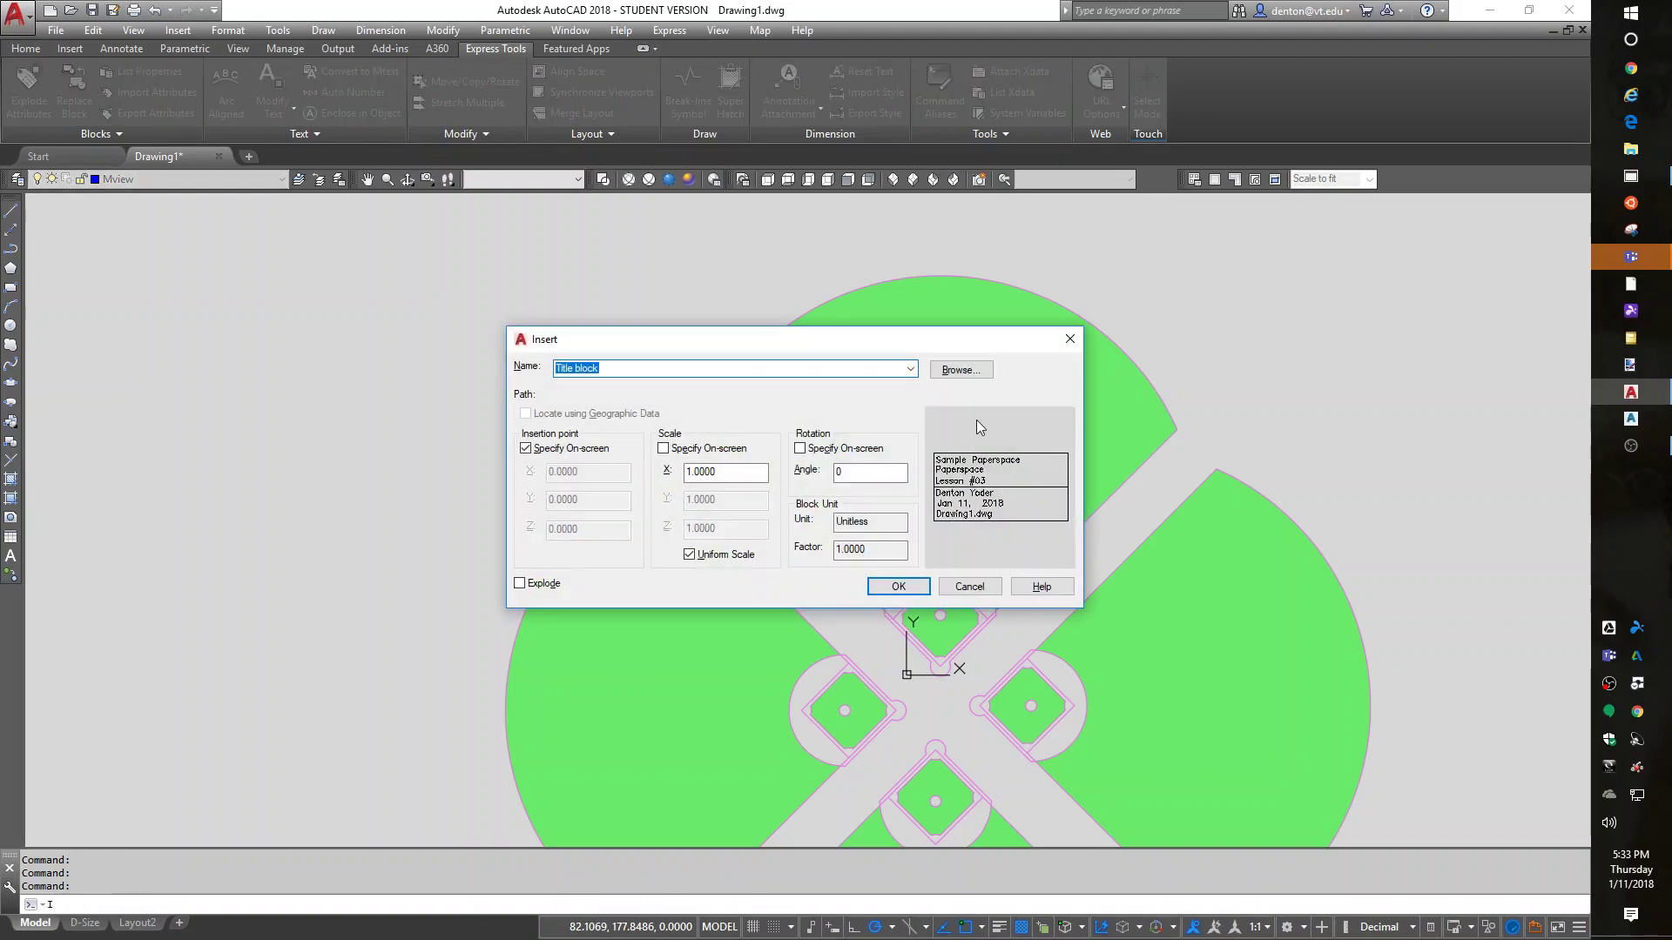
left_click(958, 371)
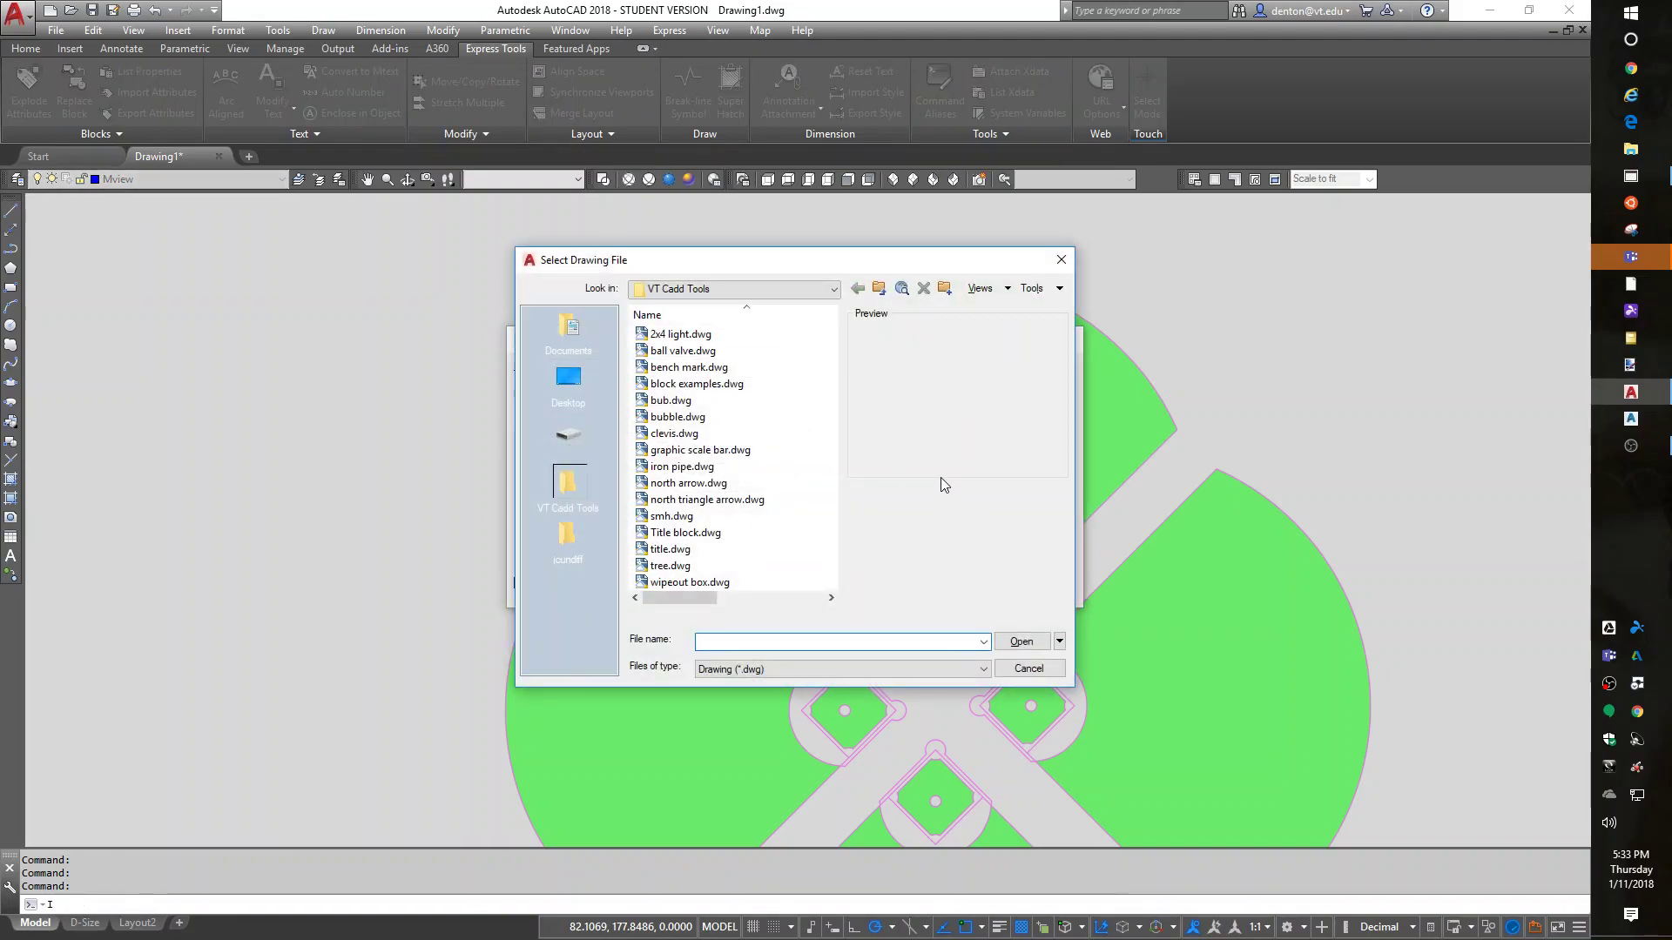
left_click(688, 484)
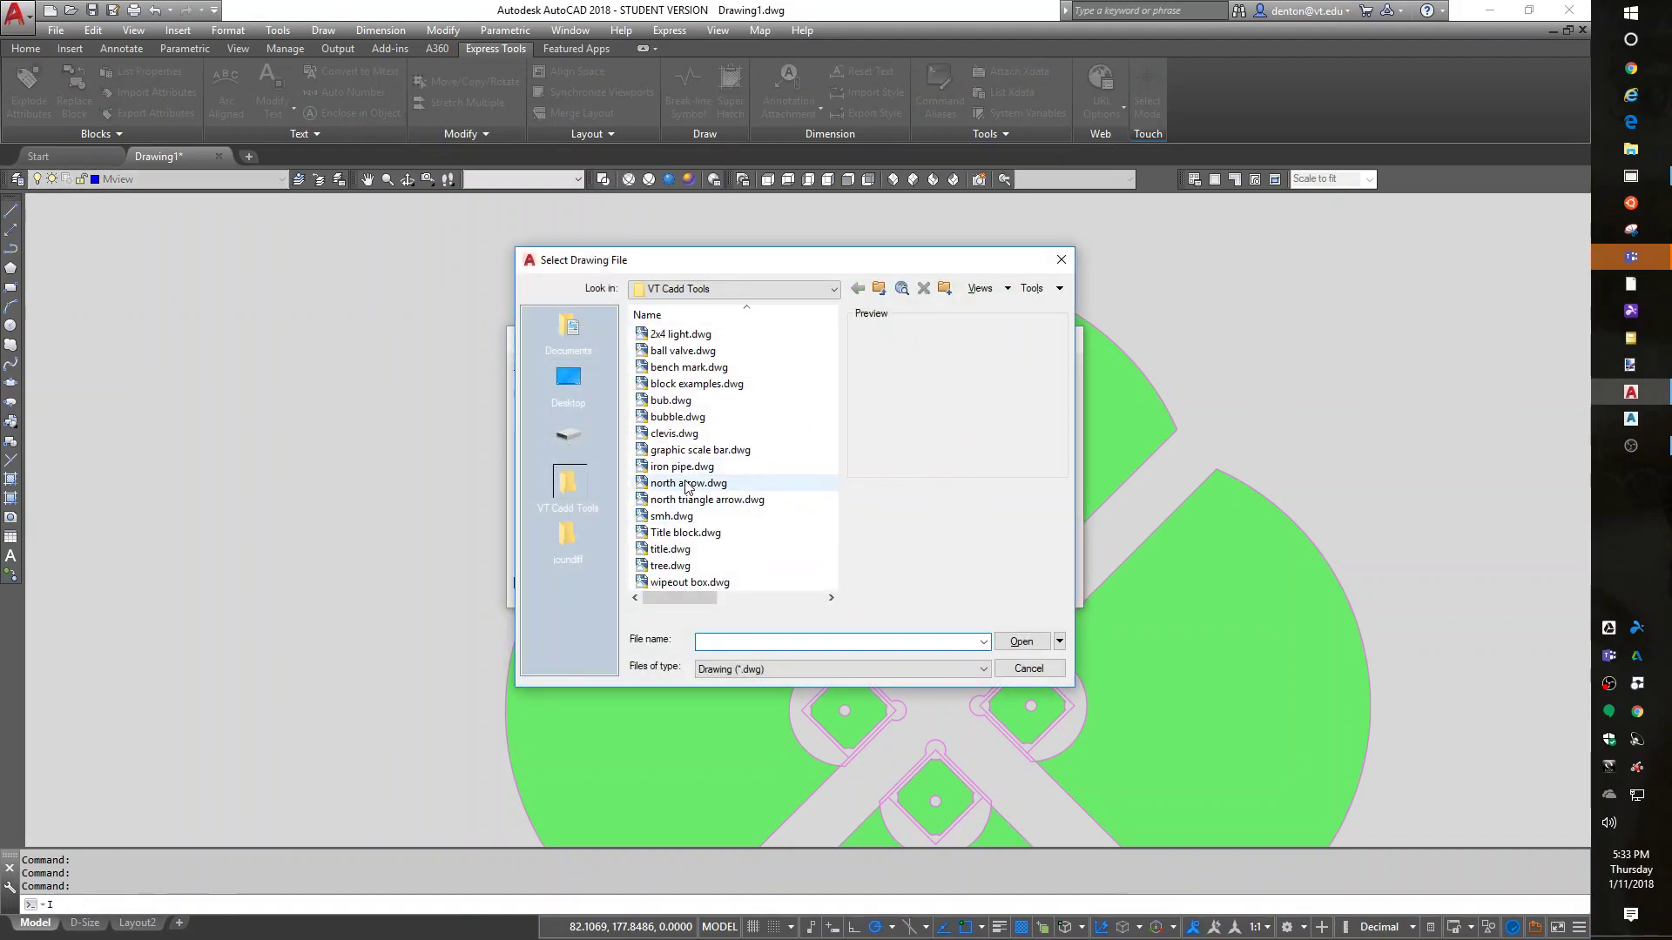
left_click(1024, 643)
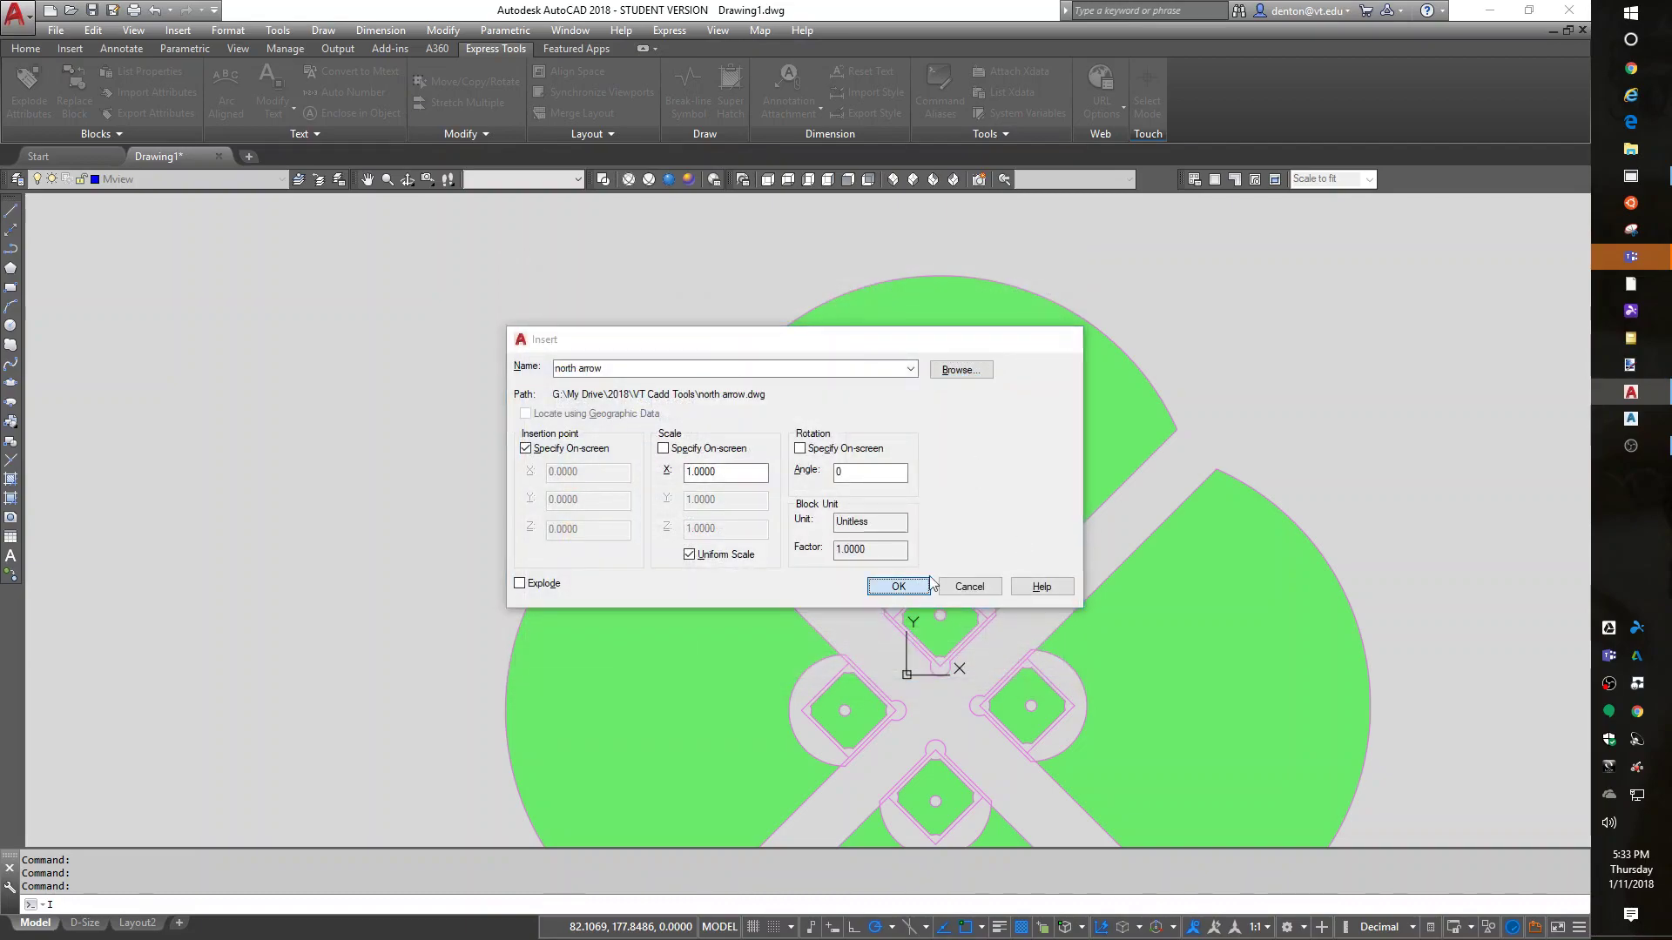
left_click(899, 587)
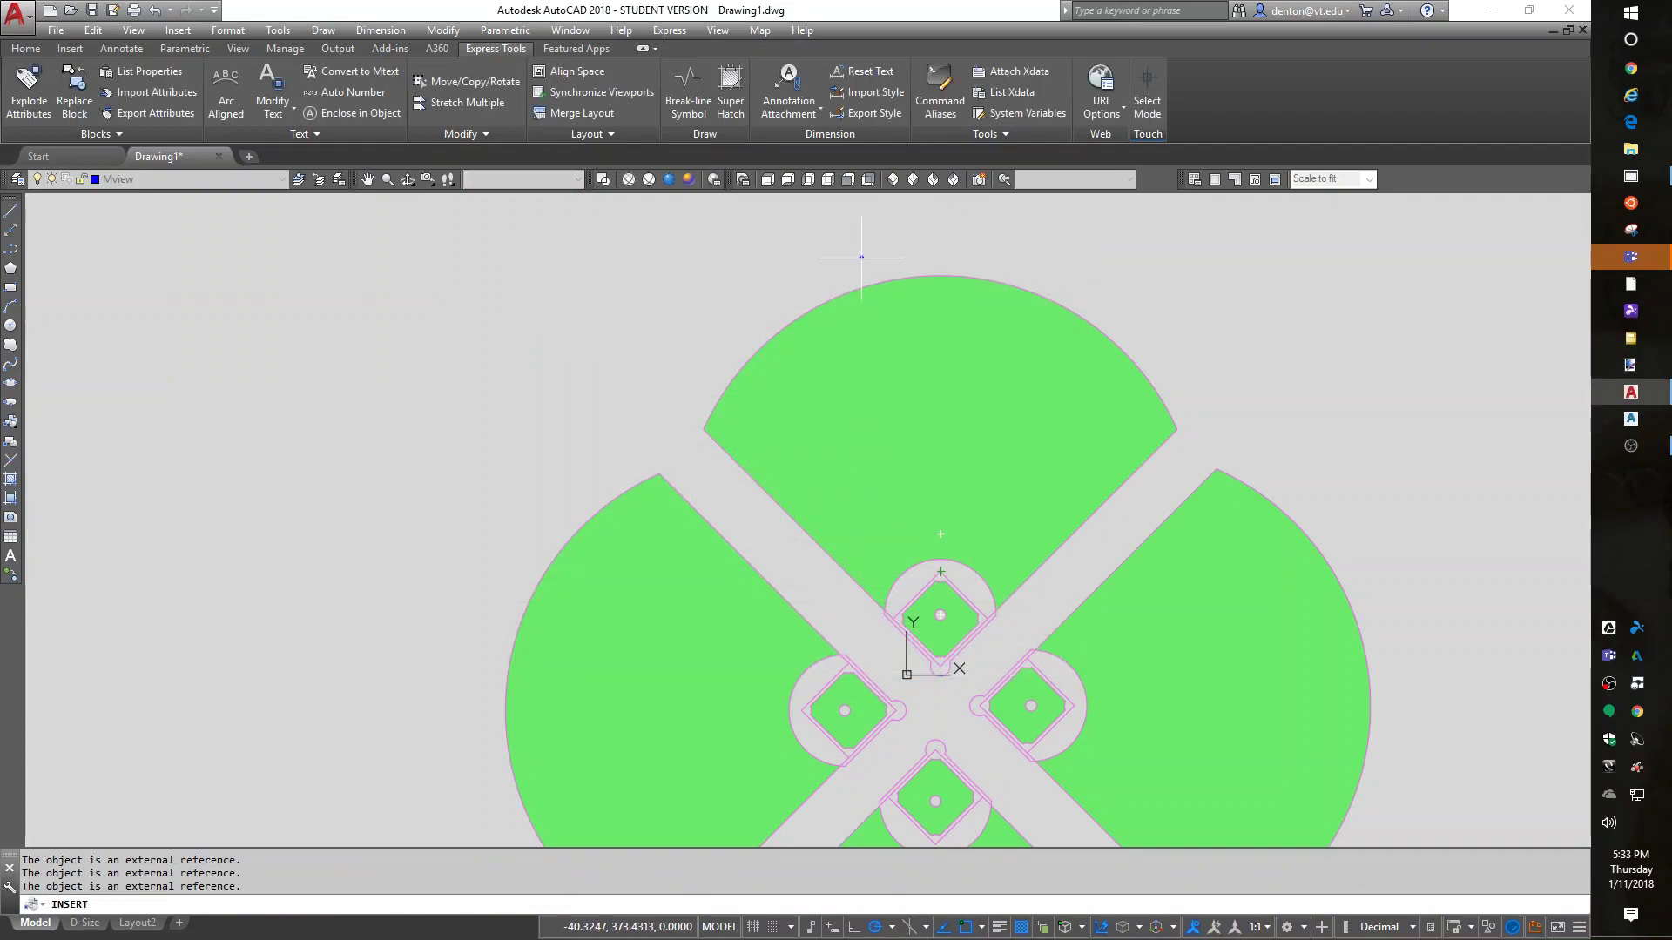
scroll(871, 254, "up", 6)
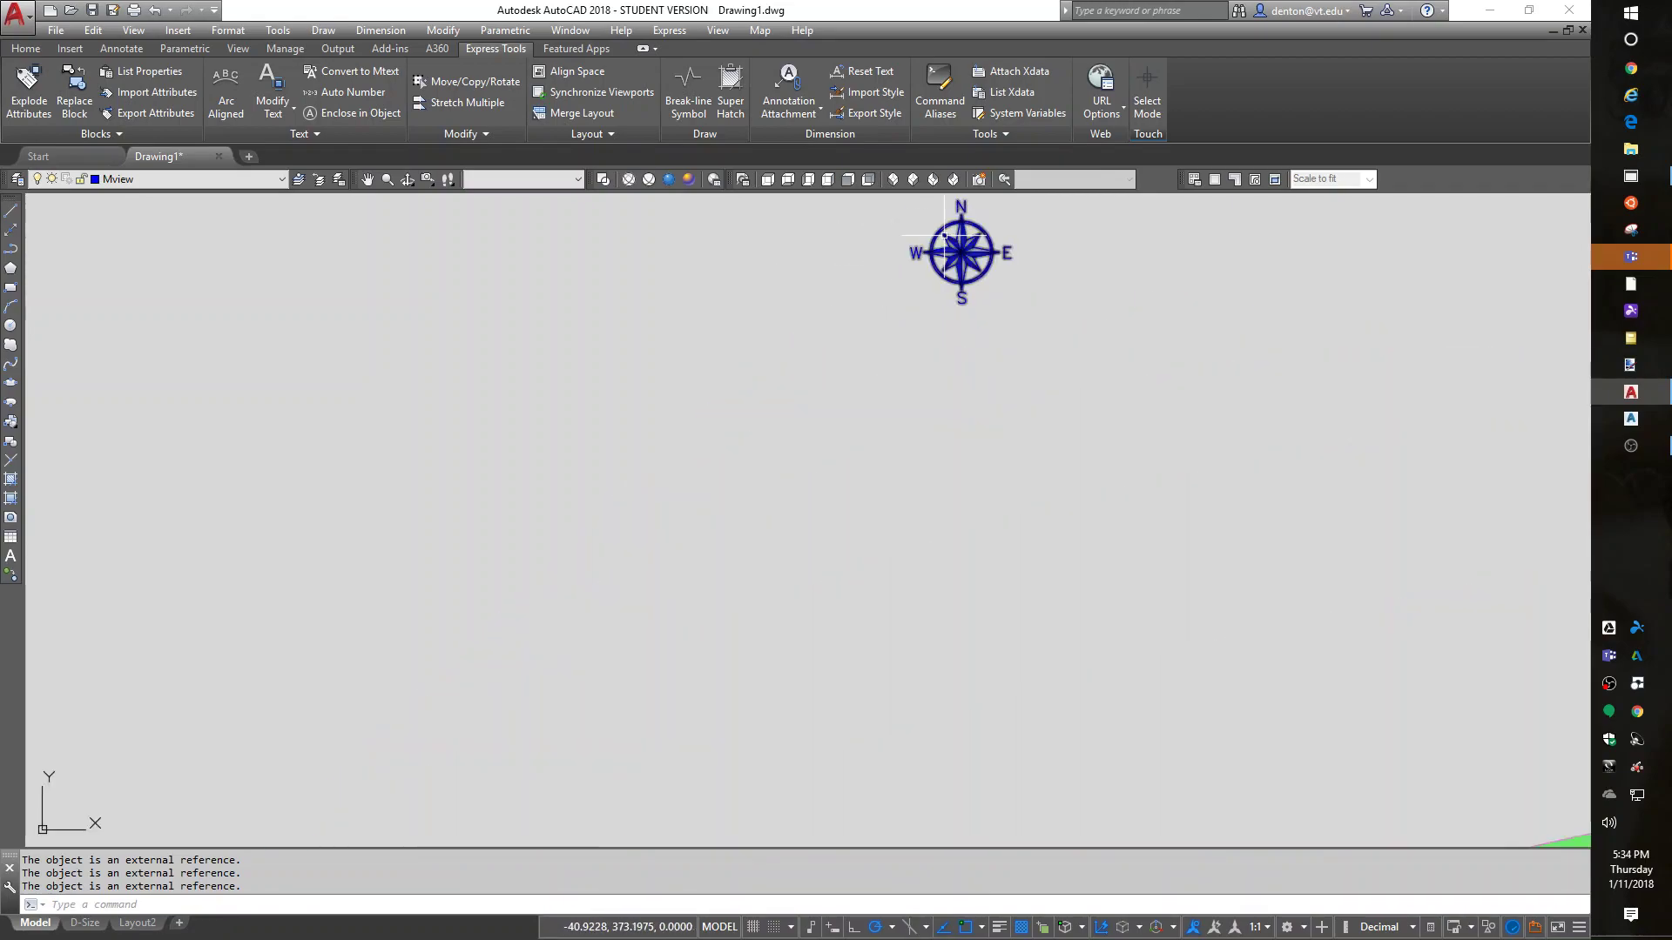
left_click(944, 235)
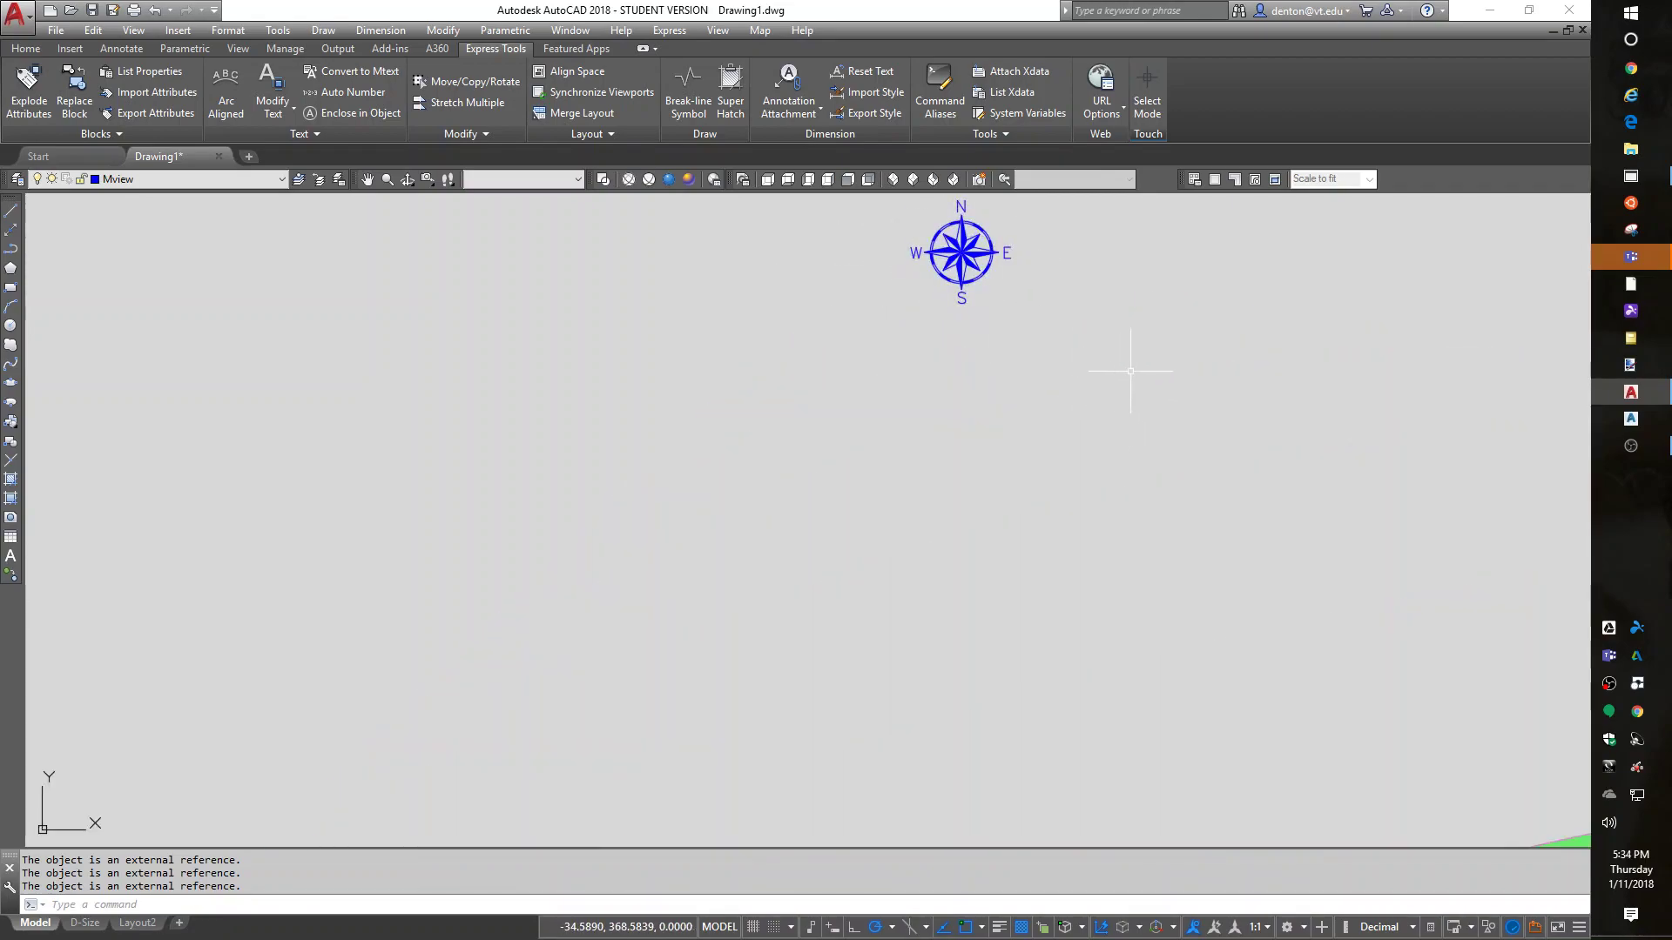
- Erase the small north arrow inserted at scale 1
type("e")
key("Return")
left_click(962, 253)
key("Return")
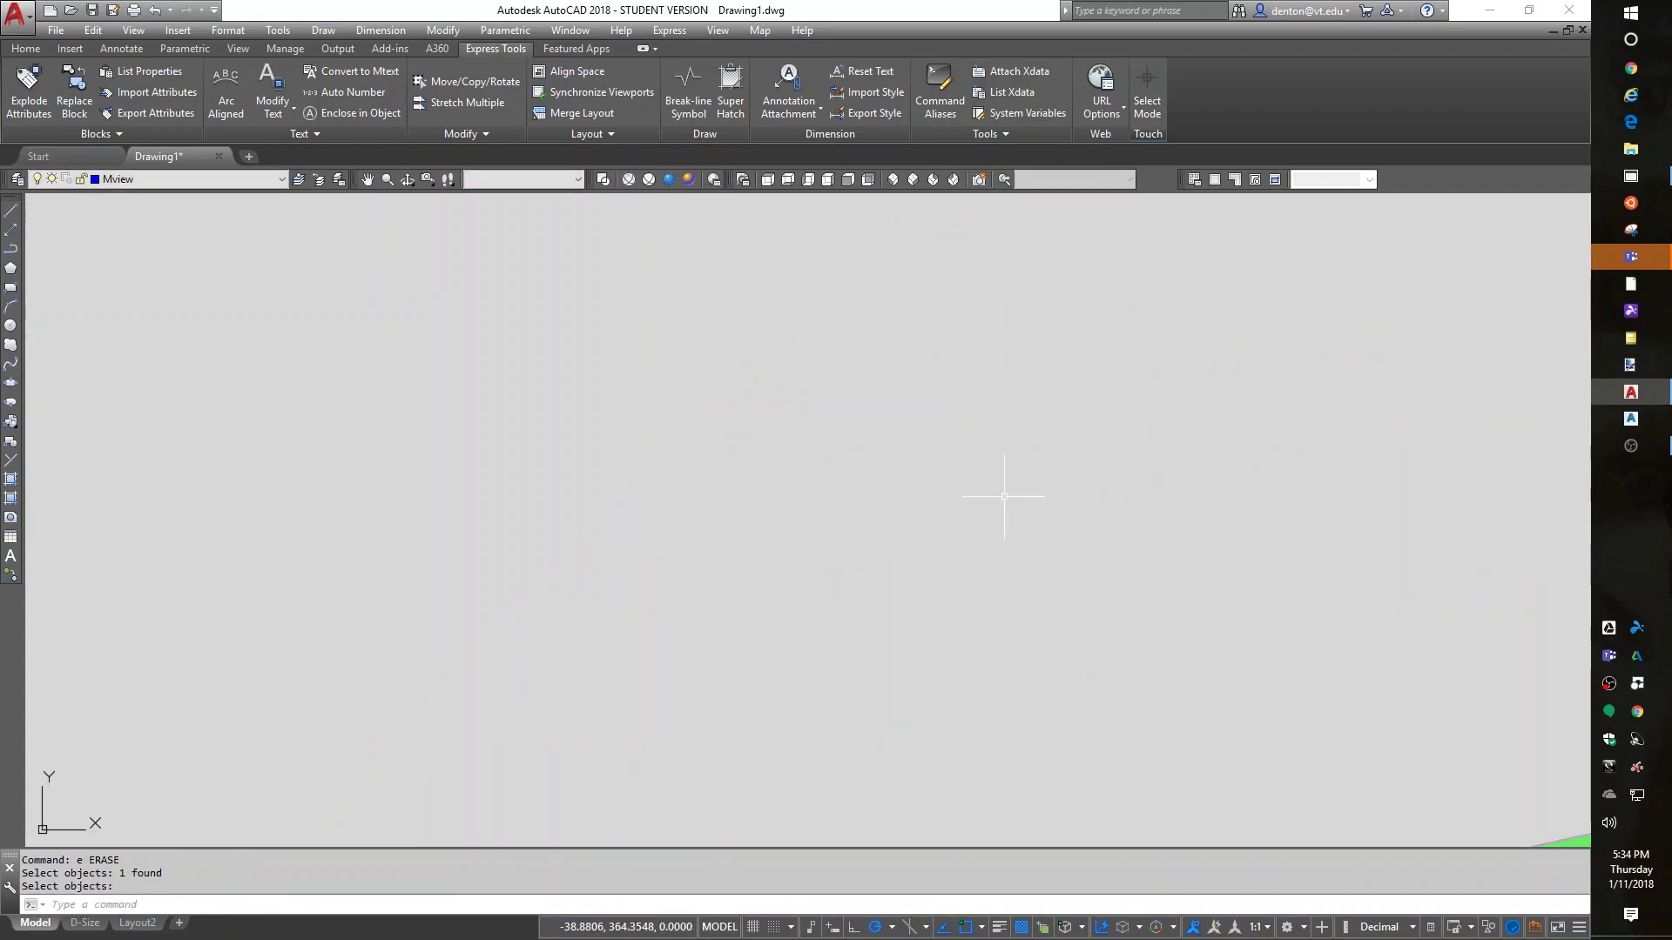
- Insert the north arrow block at a uniform scale of 20, just above and left of the upper field
scroll(1005, 496, "down", 3)
type("i")
key("Return")
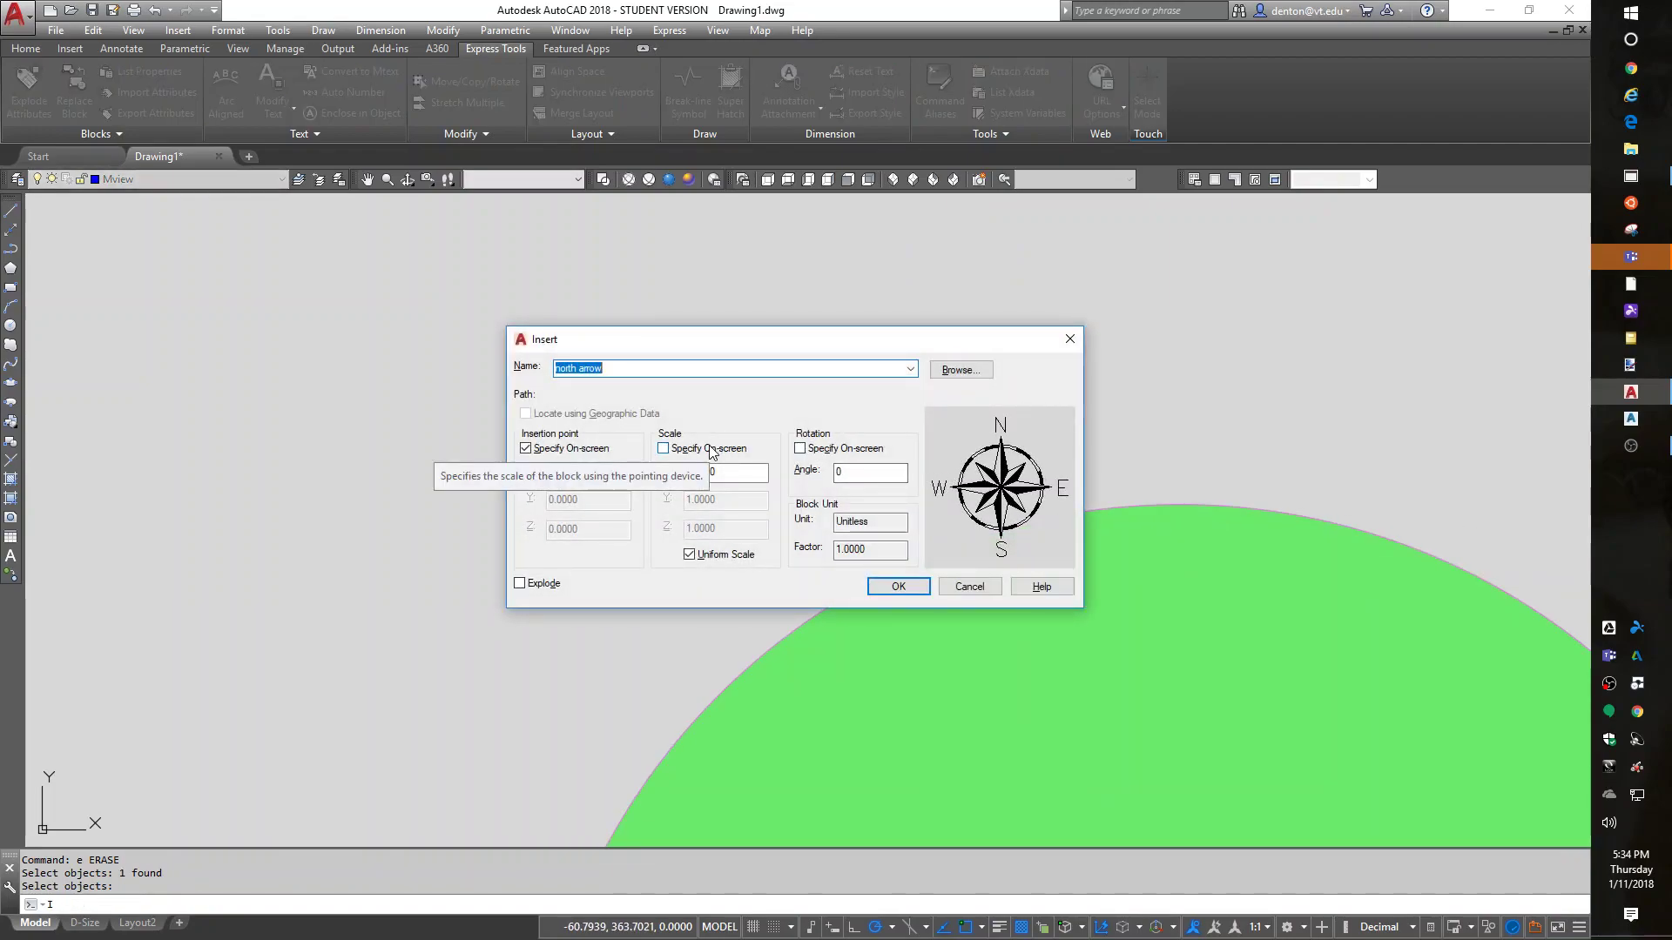
double_click(727, 471)
type("20")
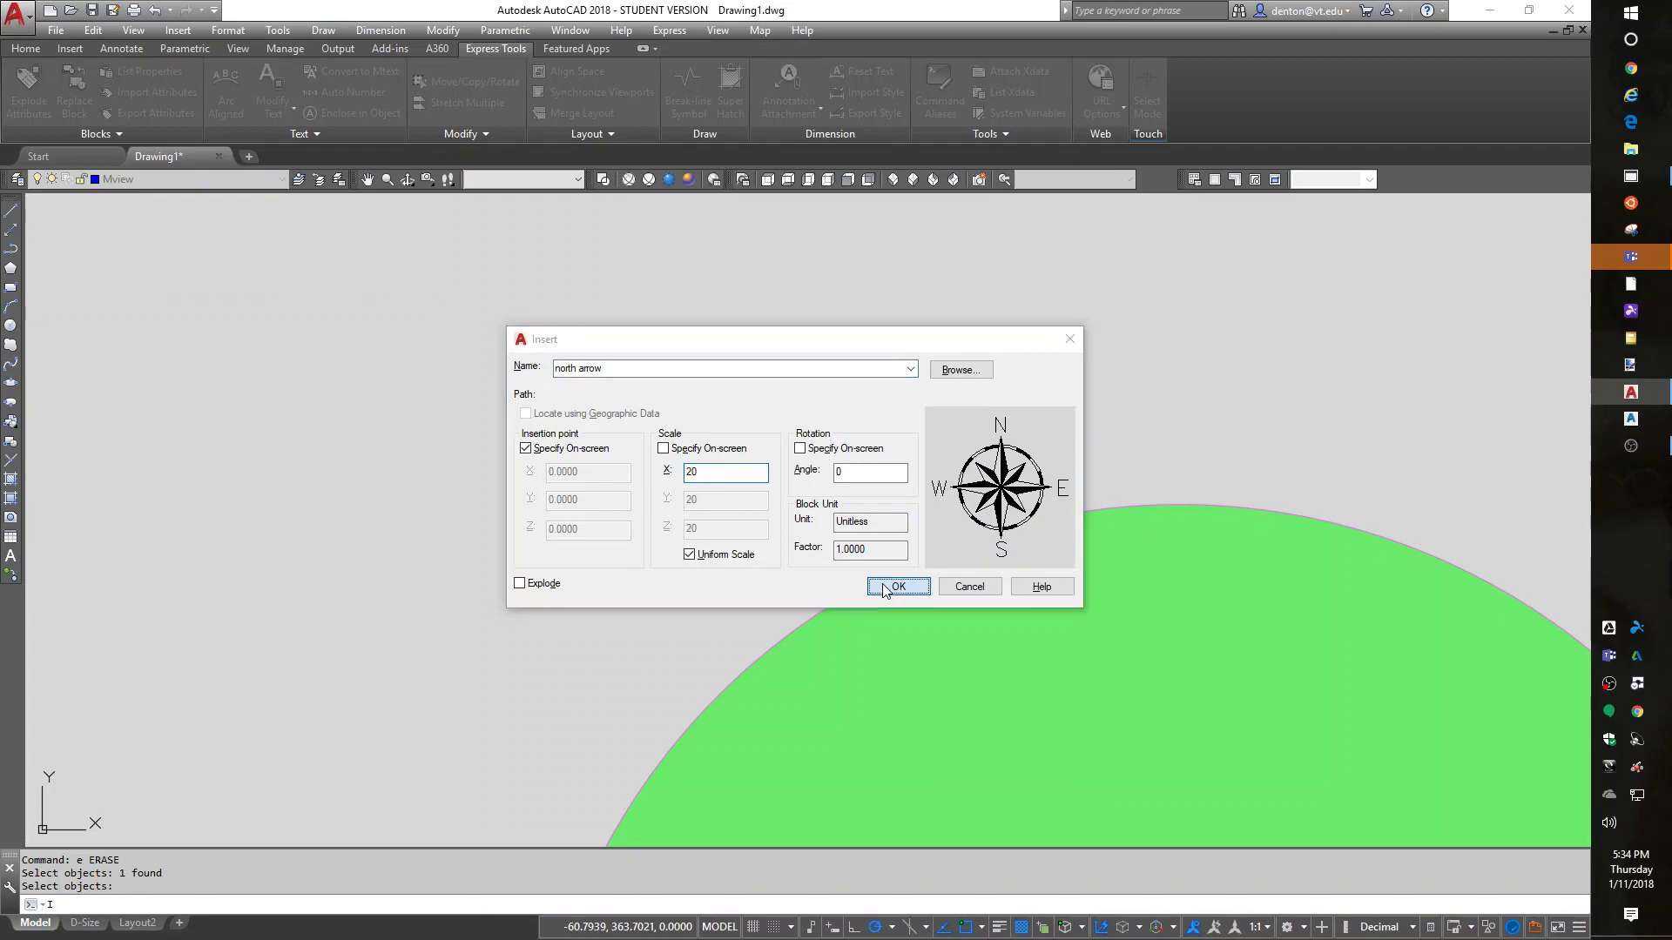
left_click(881, 586)
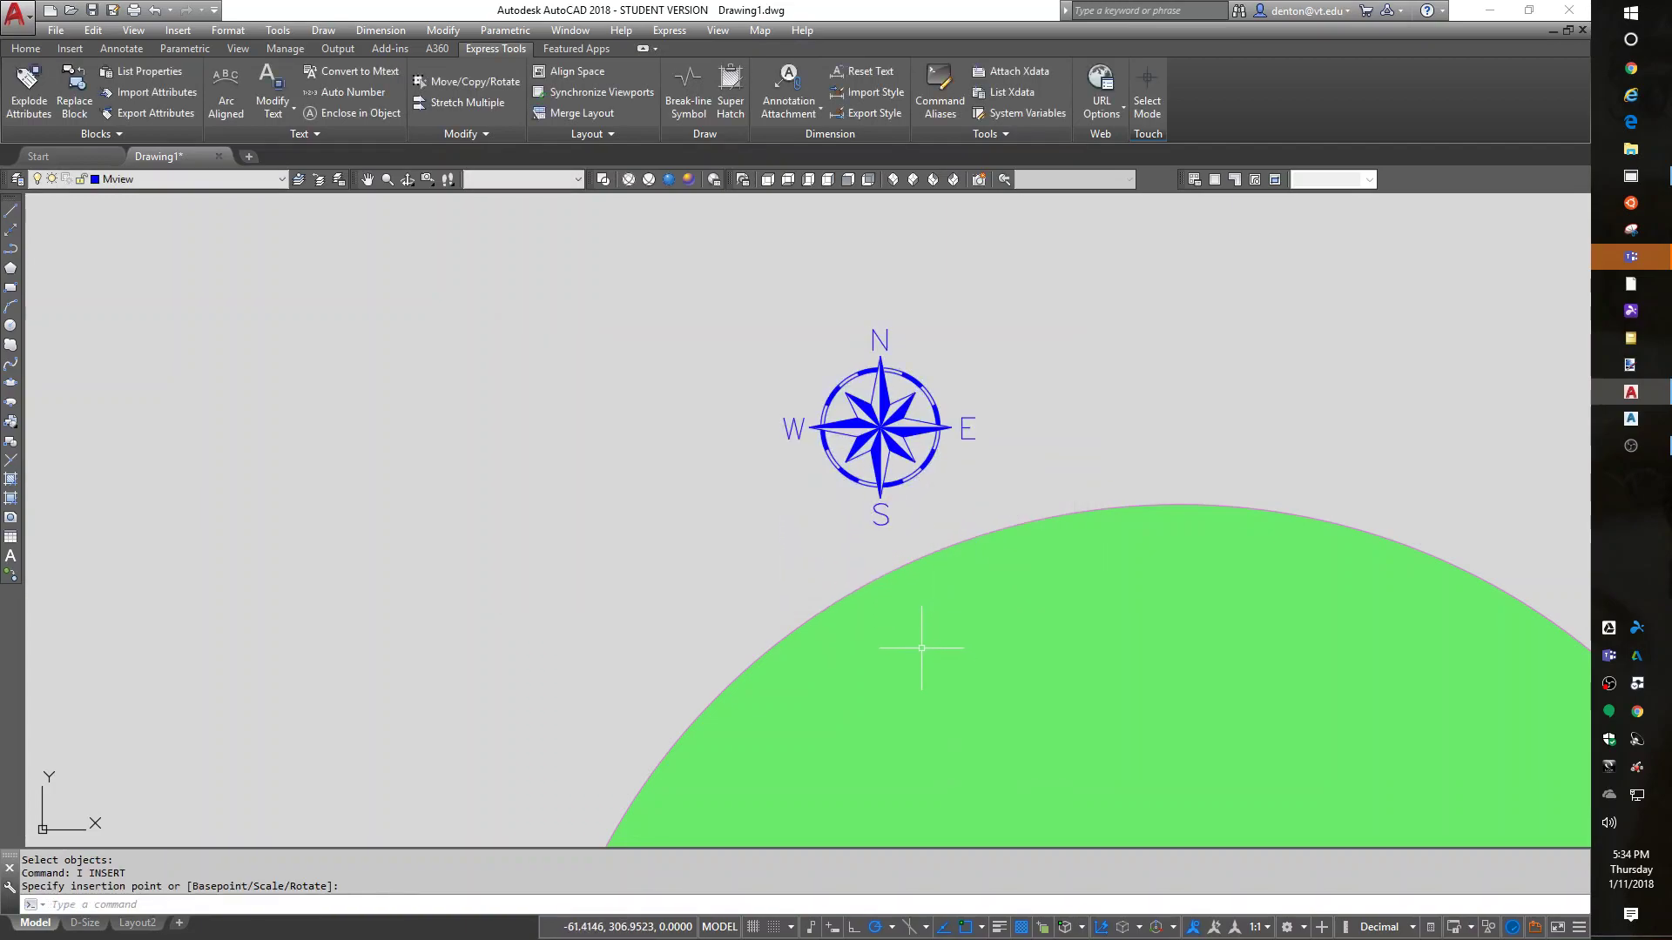
- Assign the north arrow above the upper field to the 20 text layer and clear the selection
scroll(918, 649, "down", 5)
middle_click_drag(1087, 657, 1168, 575)
scroll(1063, 523, "up", 4)
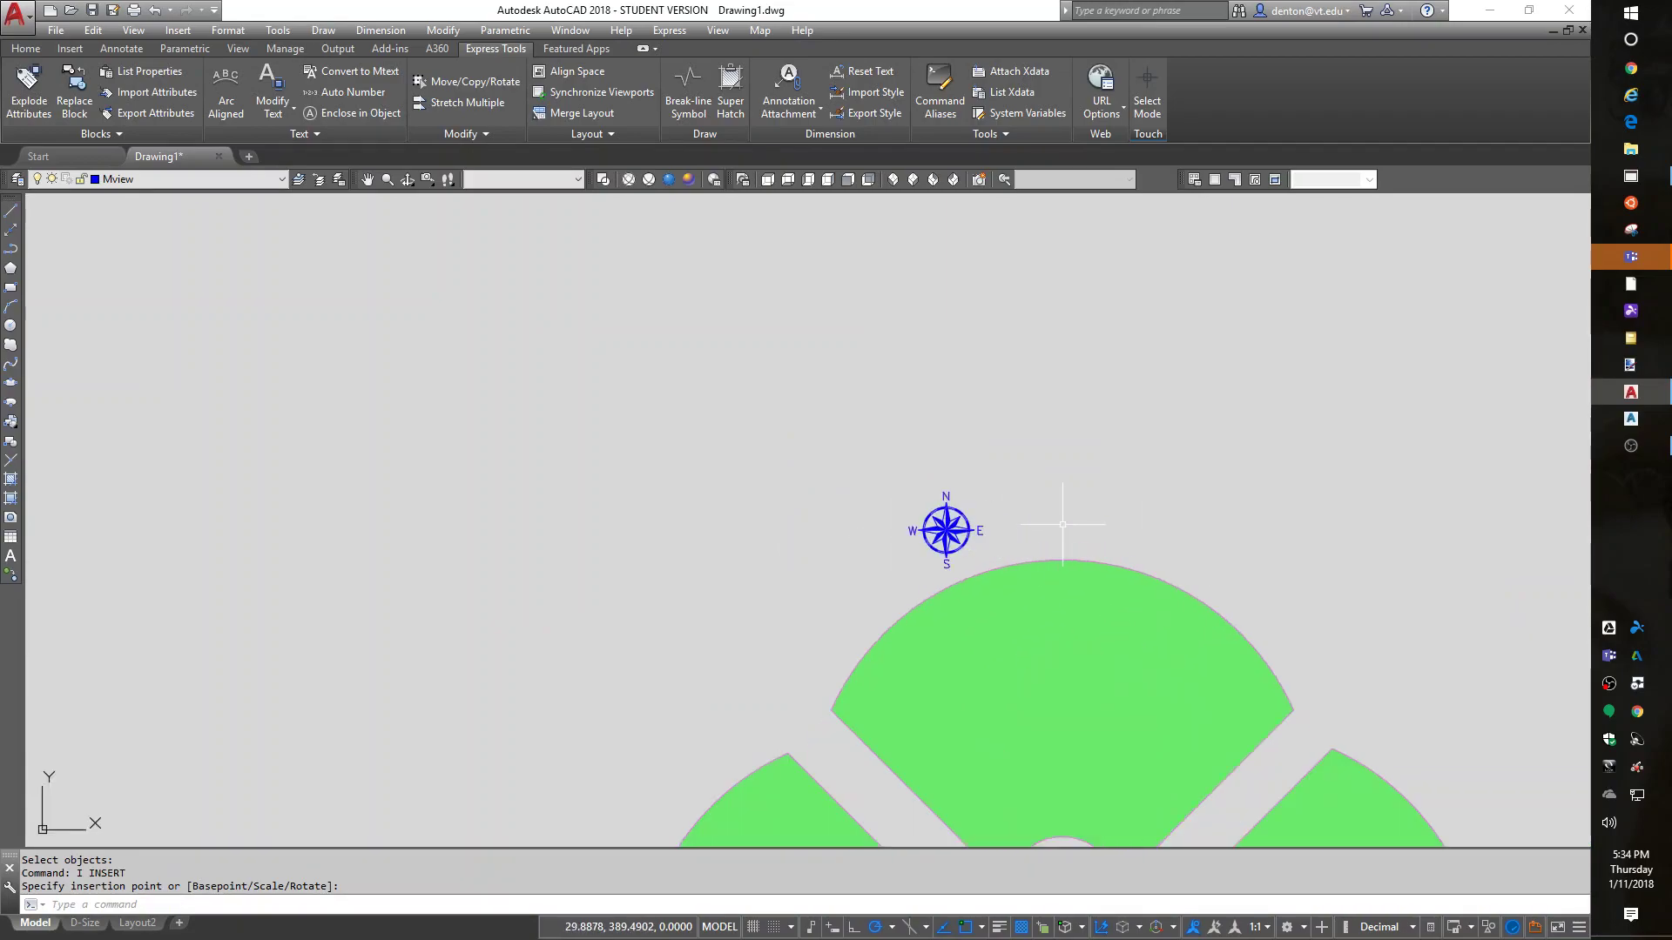
scroll(1113, 570, "down", 2)
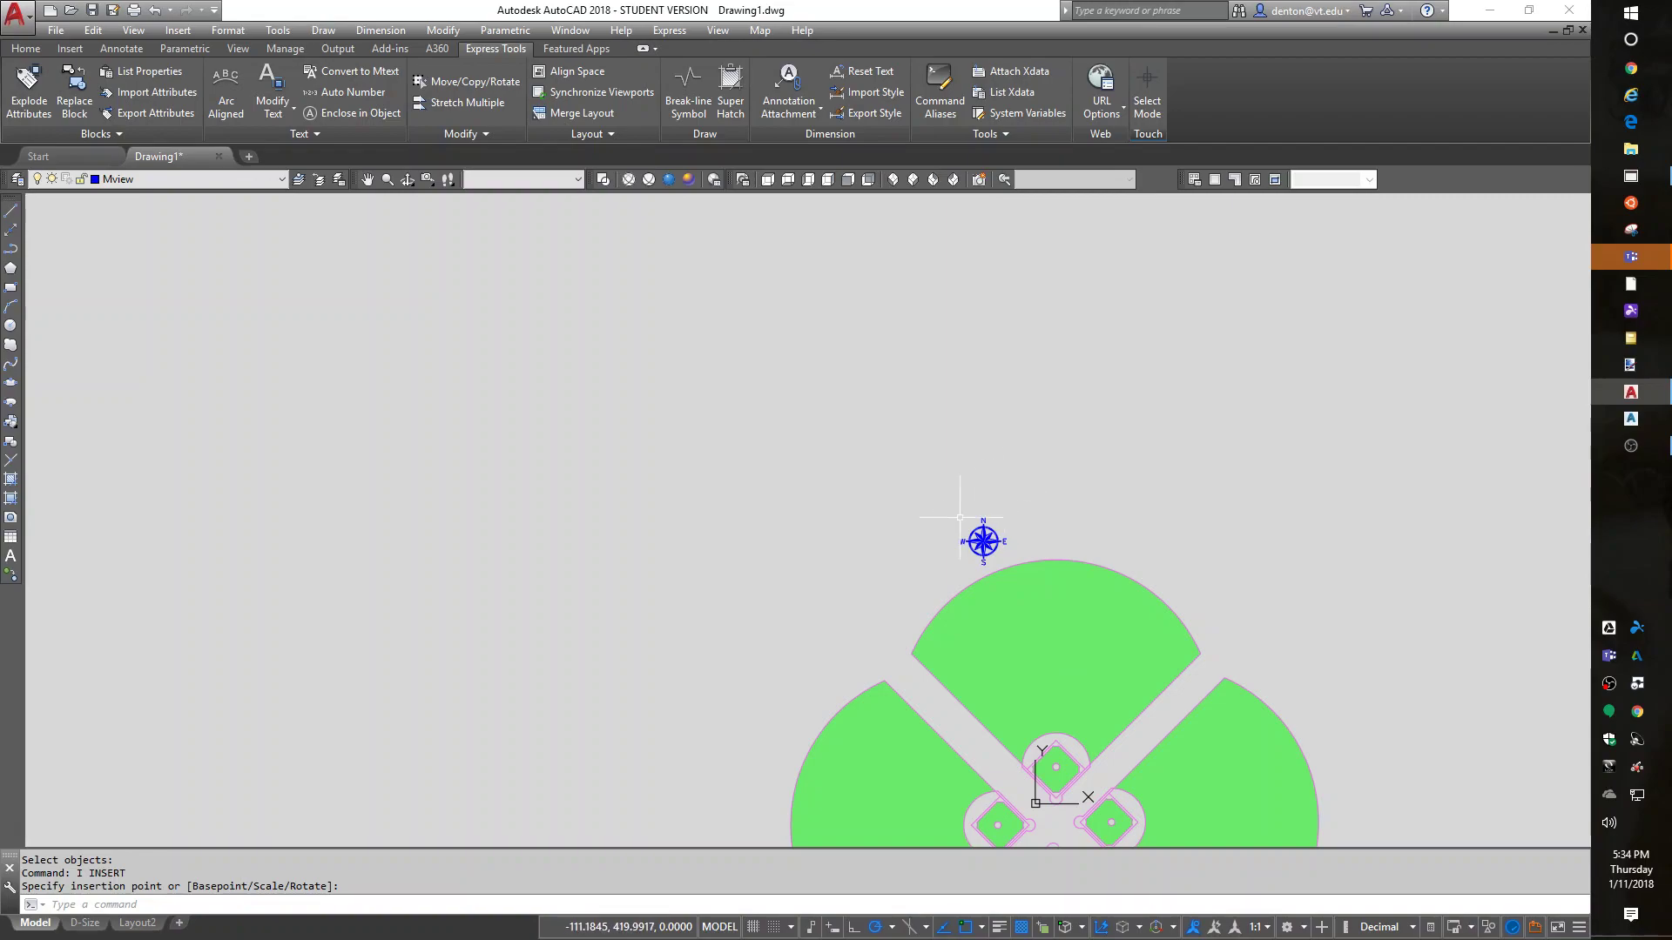
left_click(983, 541)
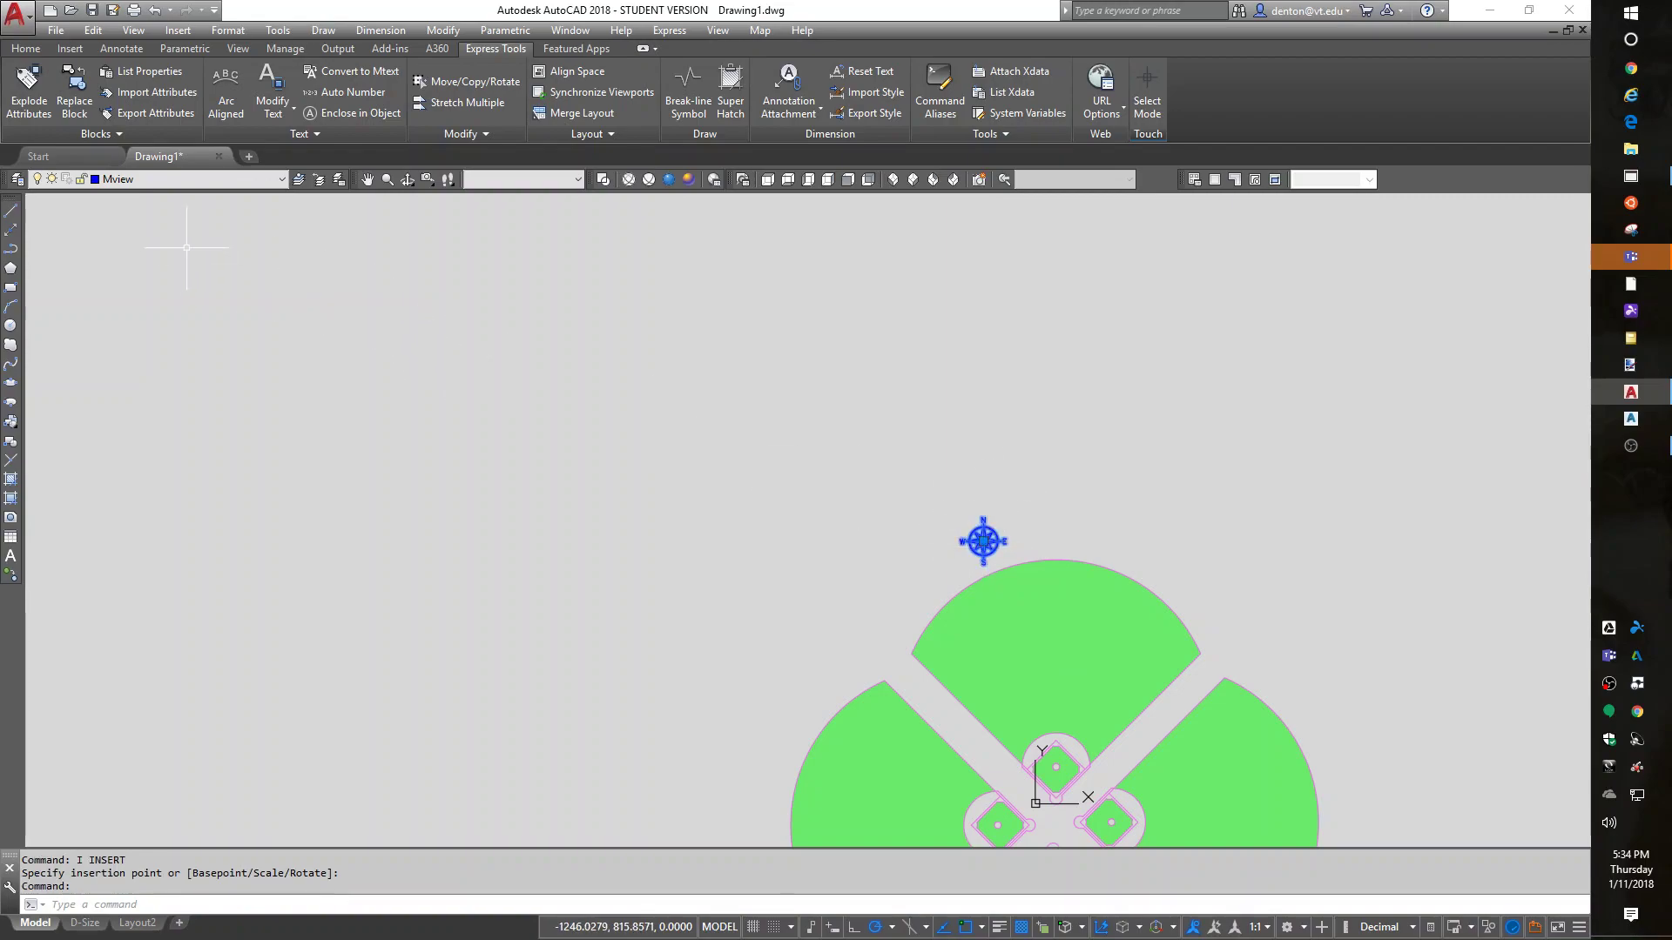
left_click(146, 176)
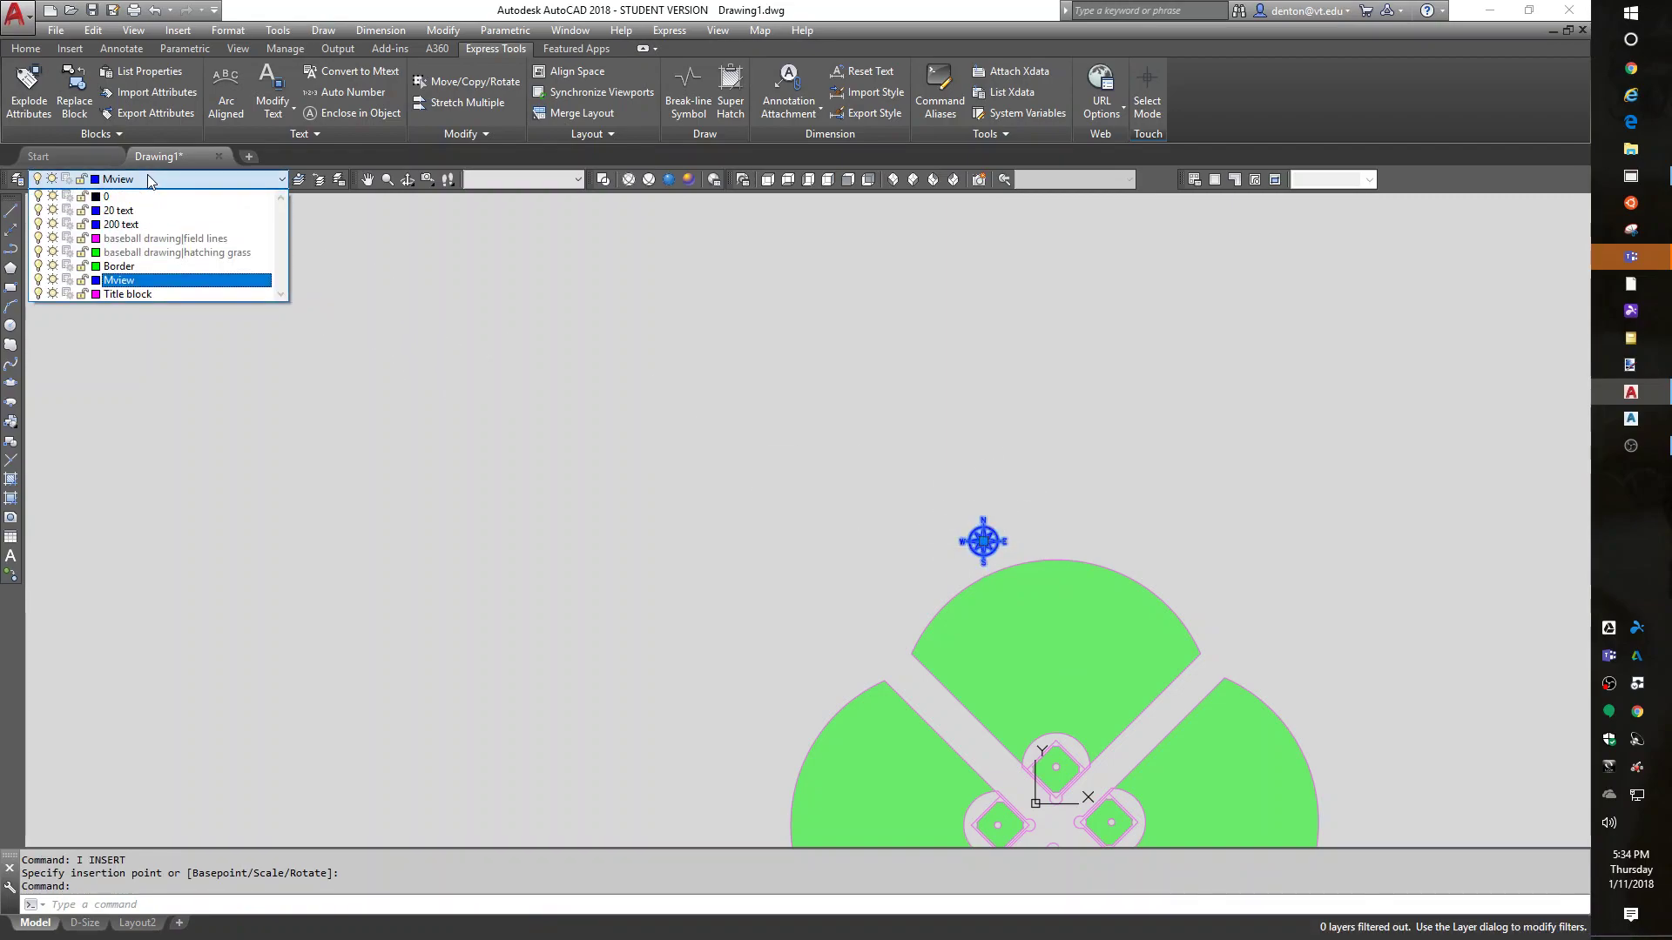
left_click(152, 219)
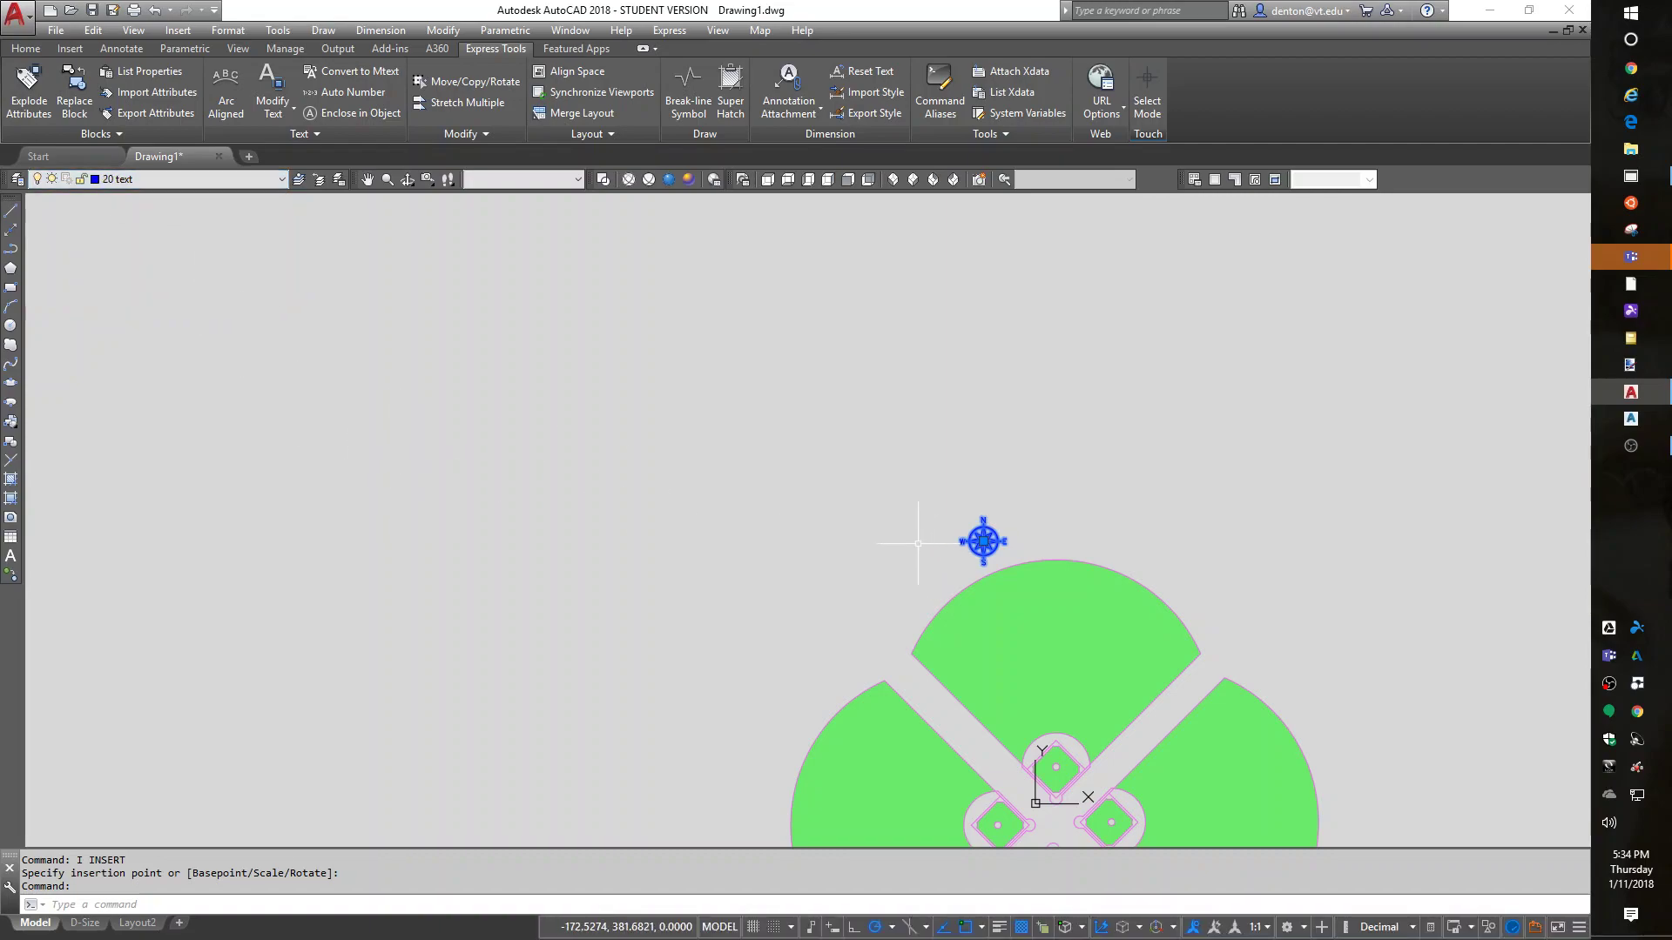
key("Escape")
key("Escape")
key("Escape")
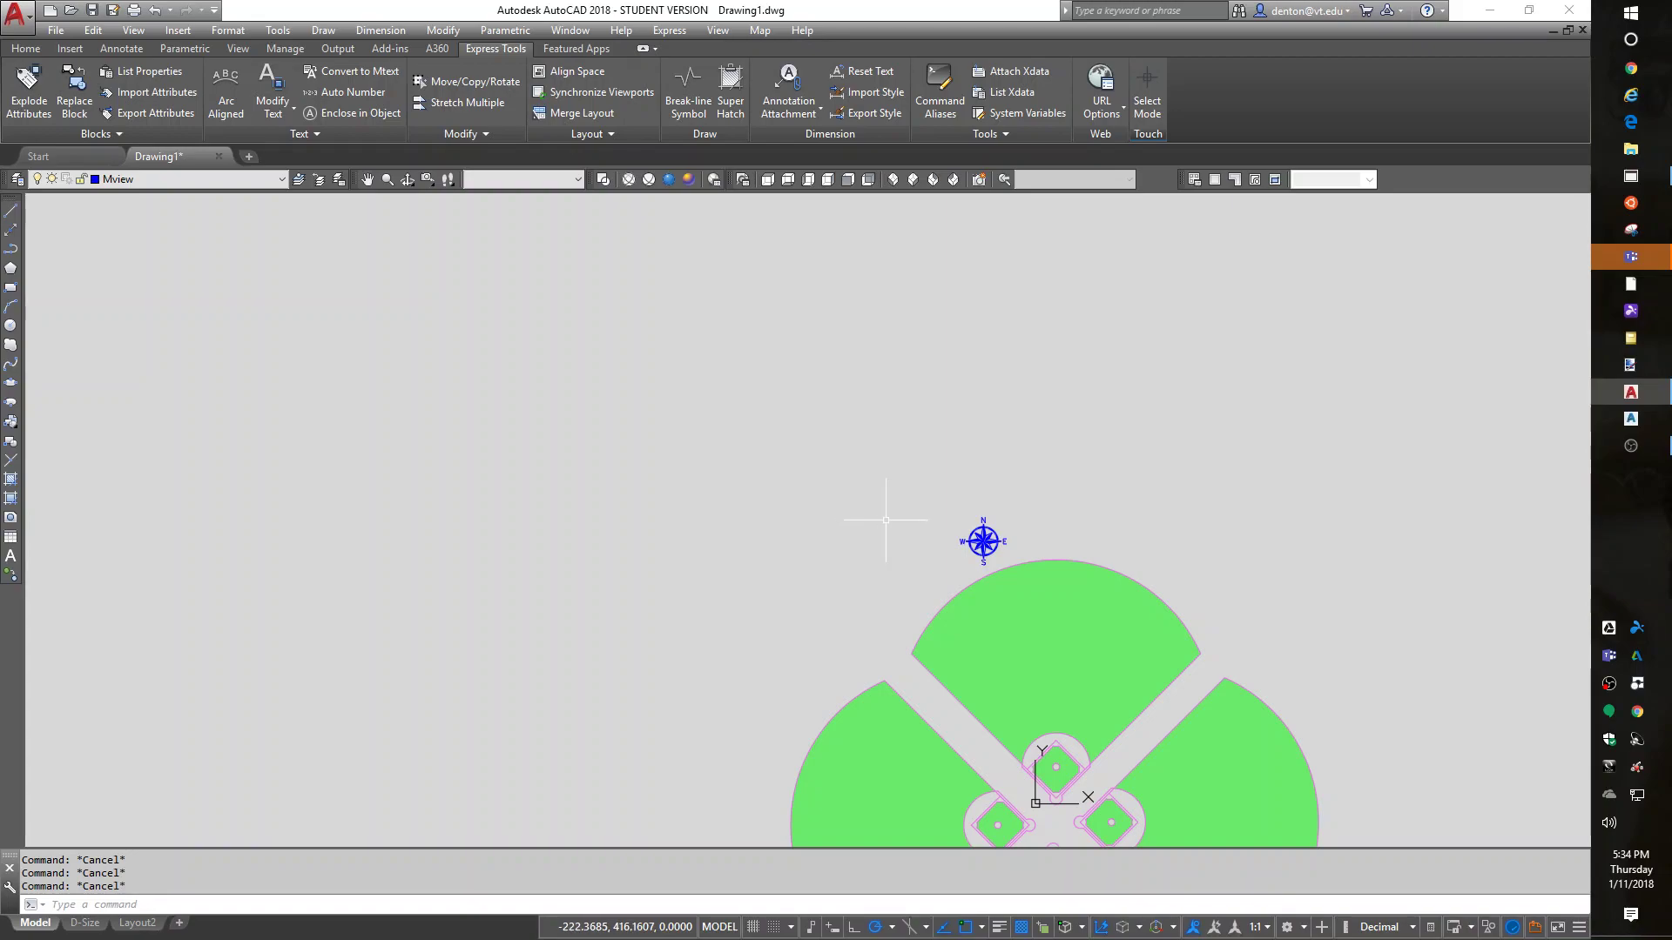
- Make 200 text the current layer and insert the north arrow block at scale 200, to the upper right of the four fields
mouse_move(1195, 516)
middle_mouse_down()
mouse_move(1030, 328)
mouse_move(1112, 340)
middle_mouse_up()
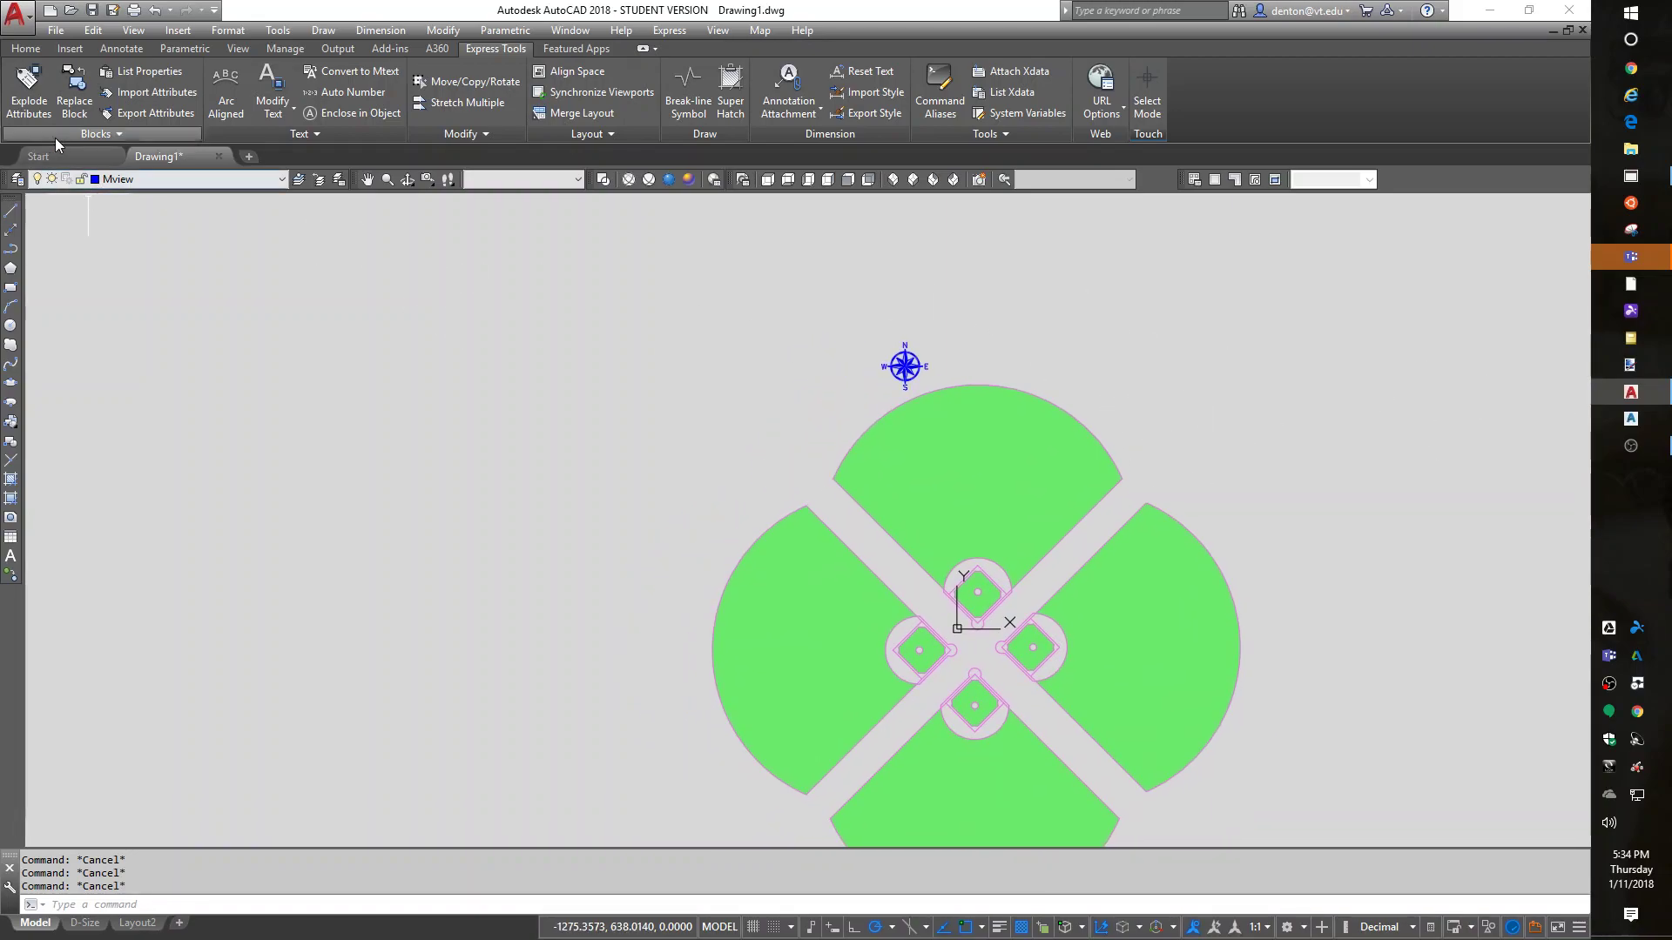
left_click(158, 179)
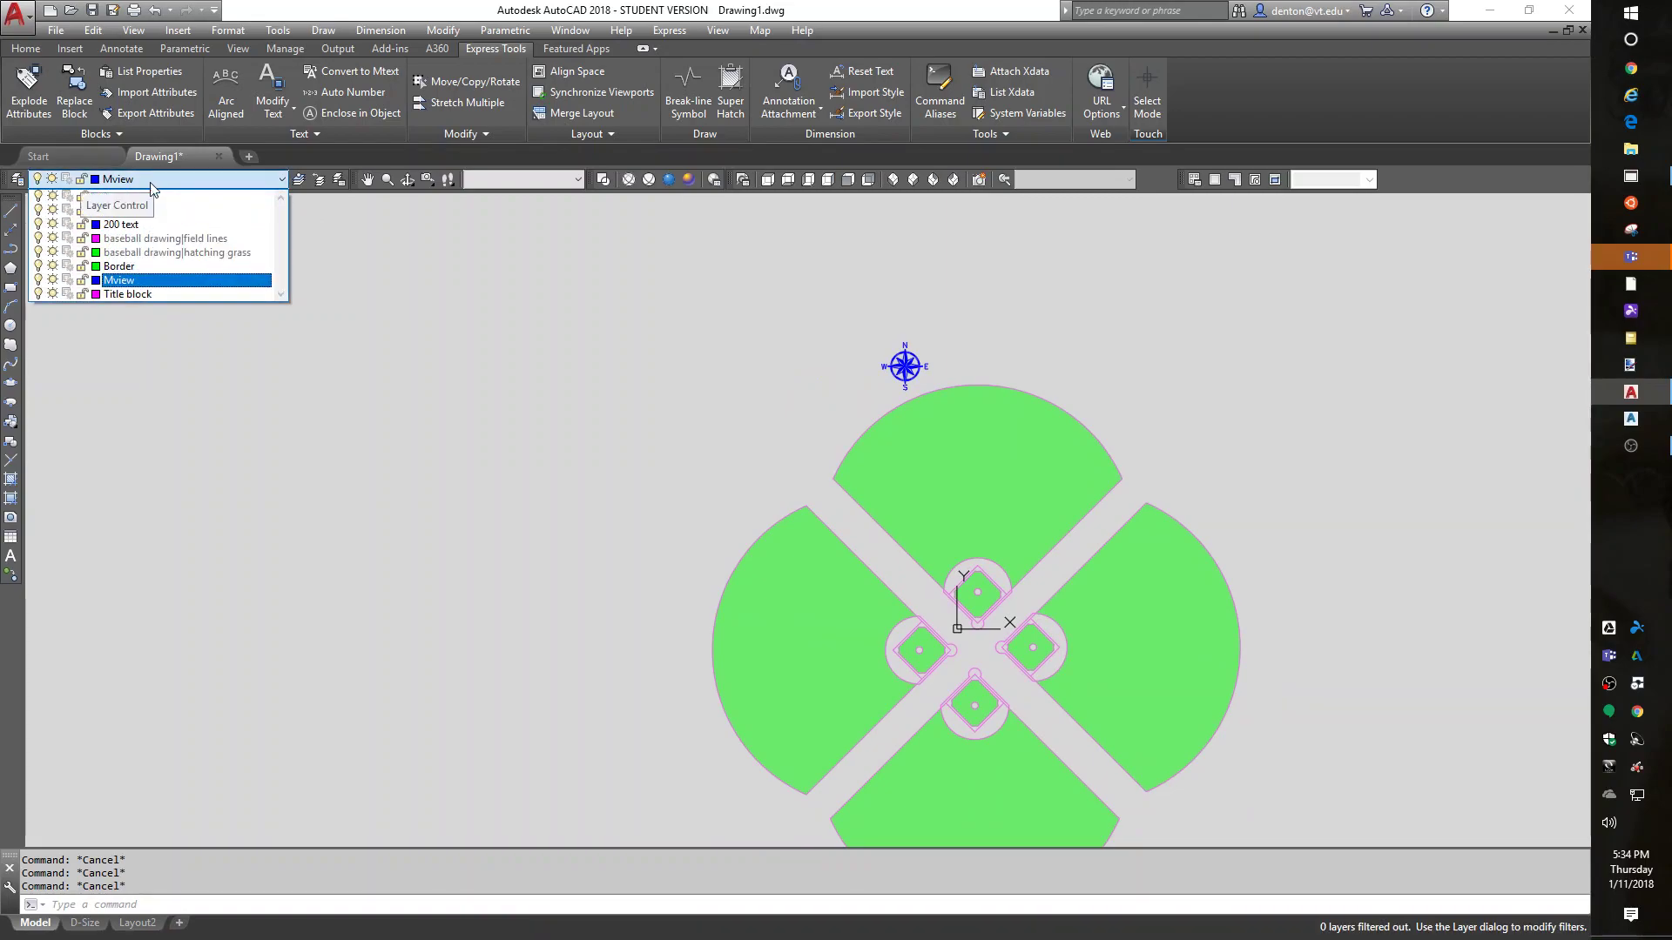
left_click(121, 224)
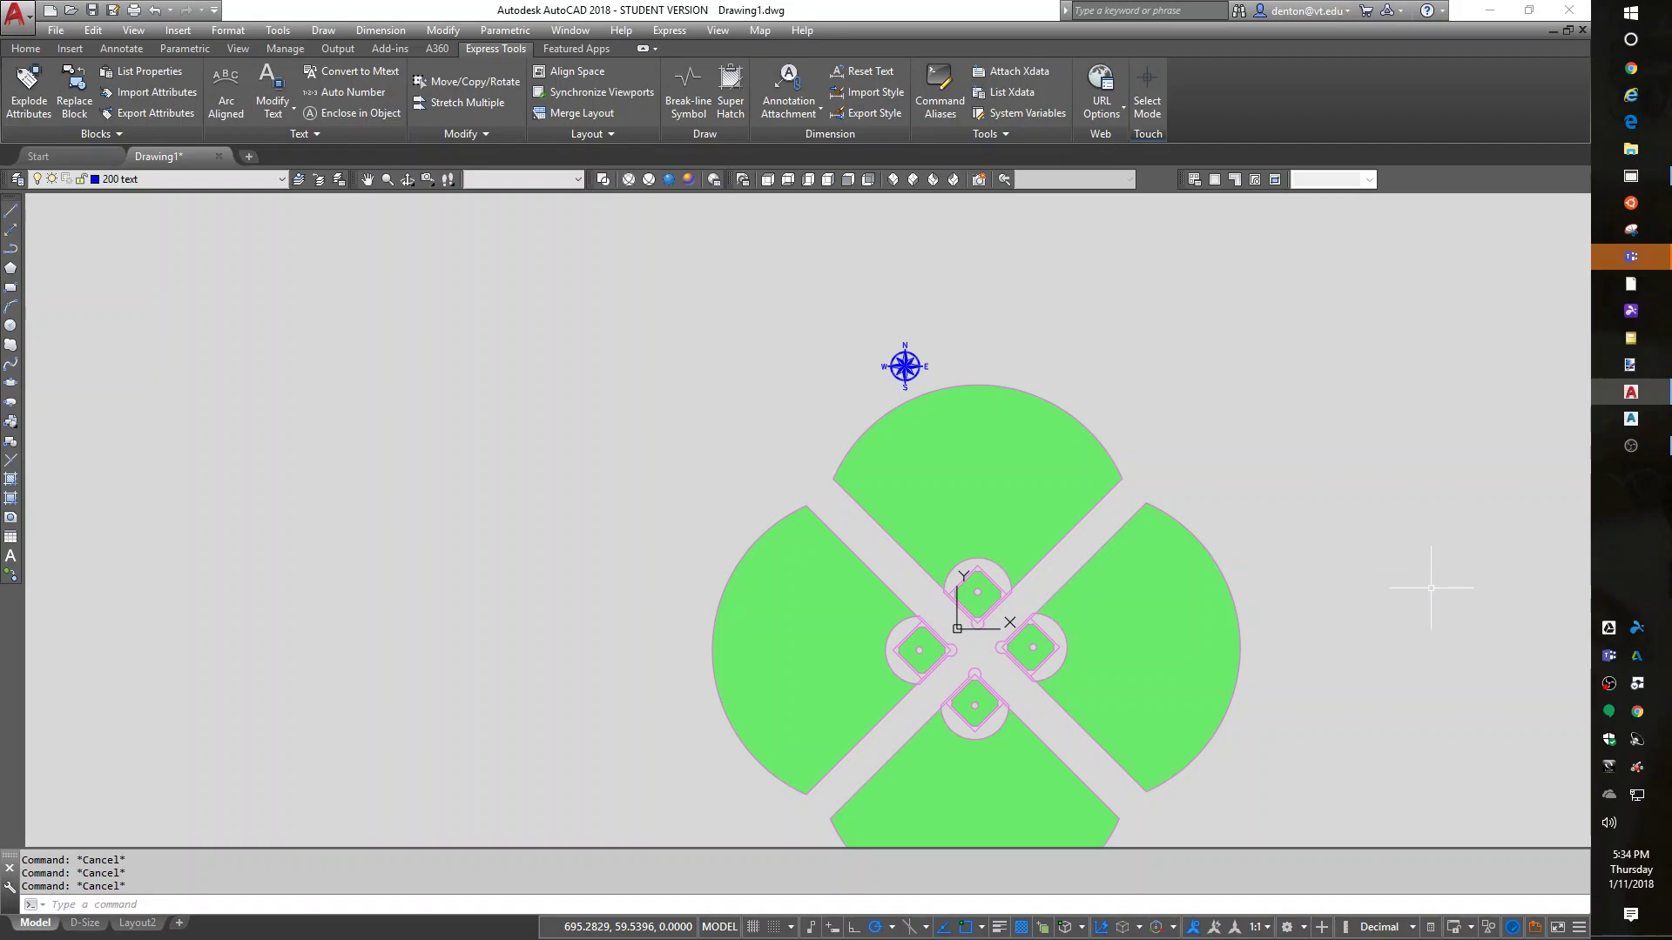
type("i")
key("Return")
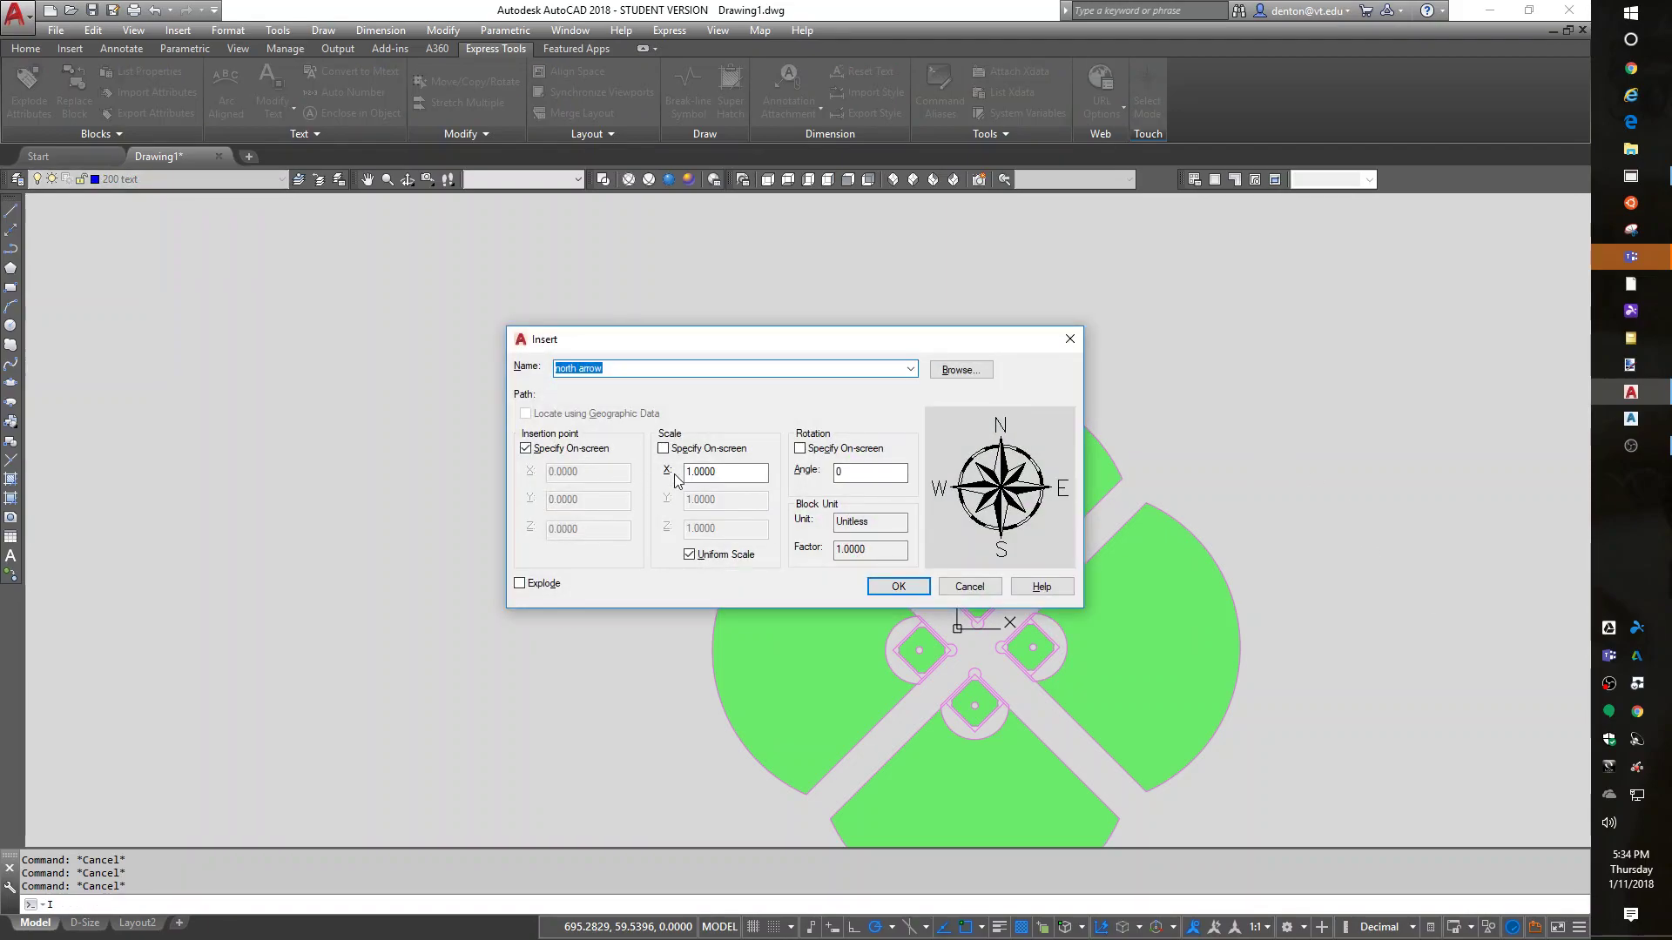
left_click(734, 475)
type("2")
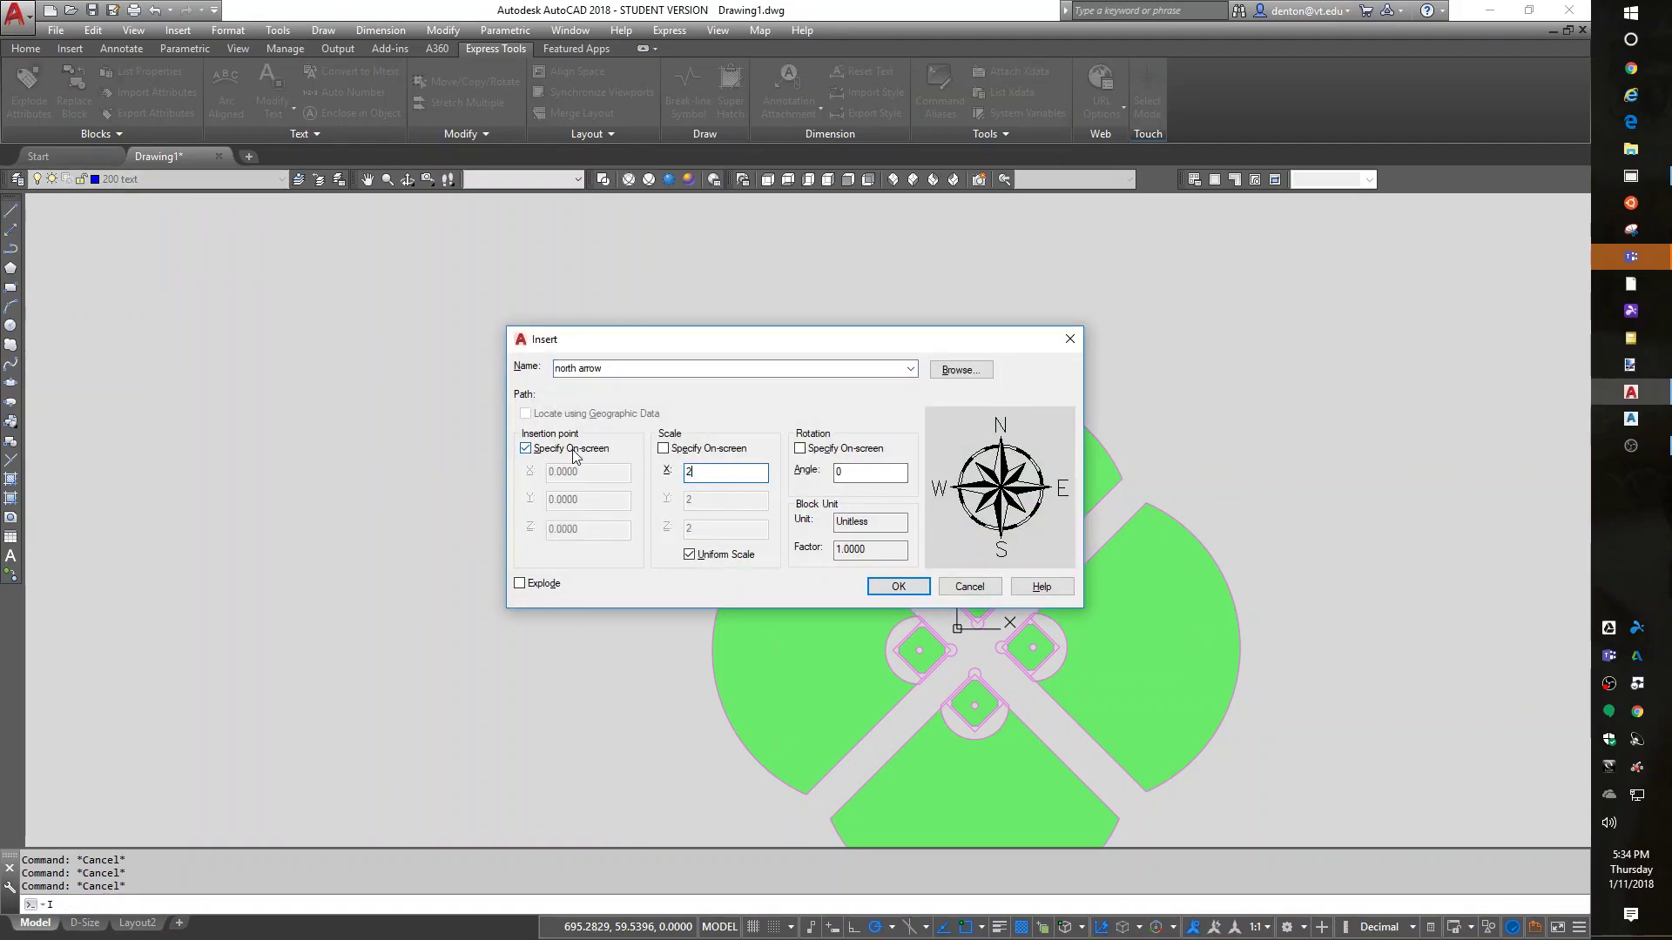
left_click(898, 586)
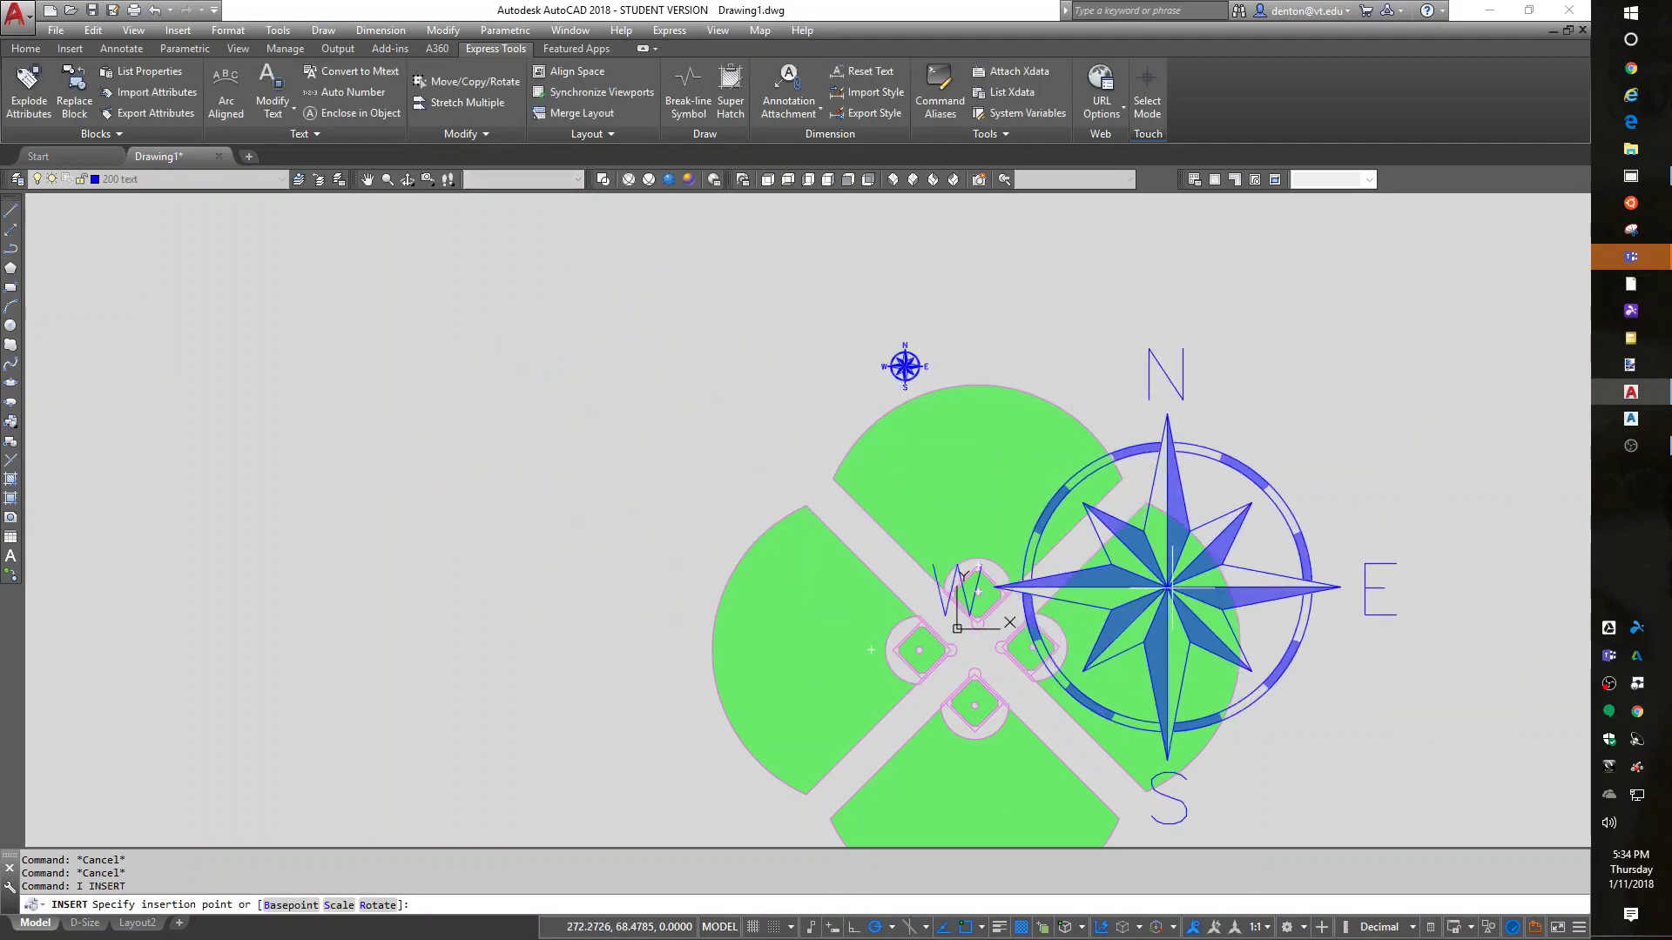
scroll(1179, 488, "down", 2)
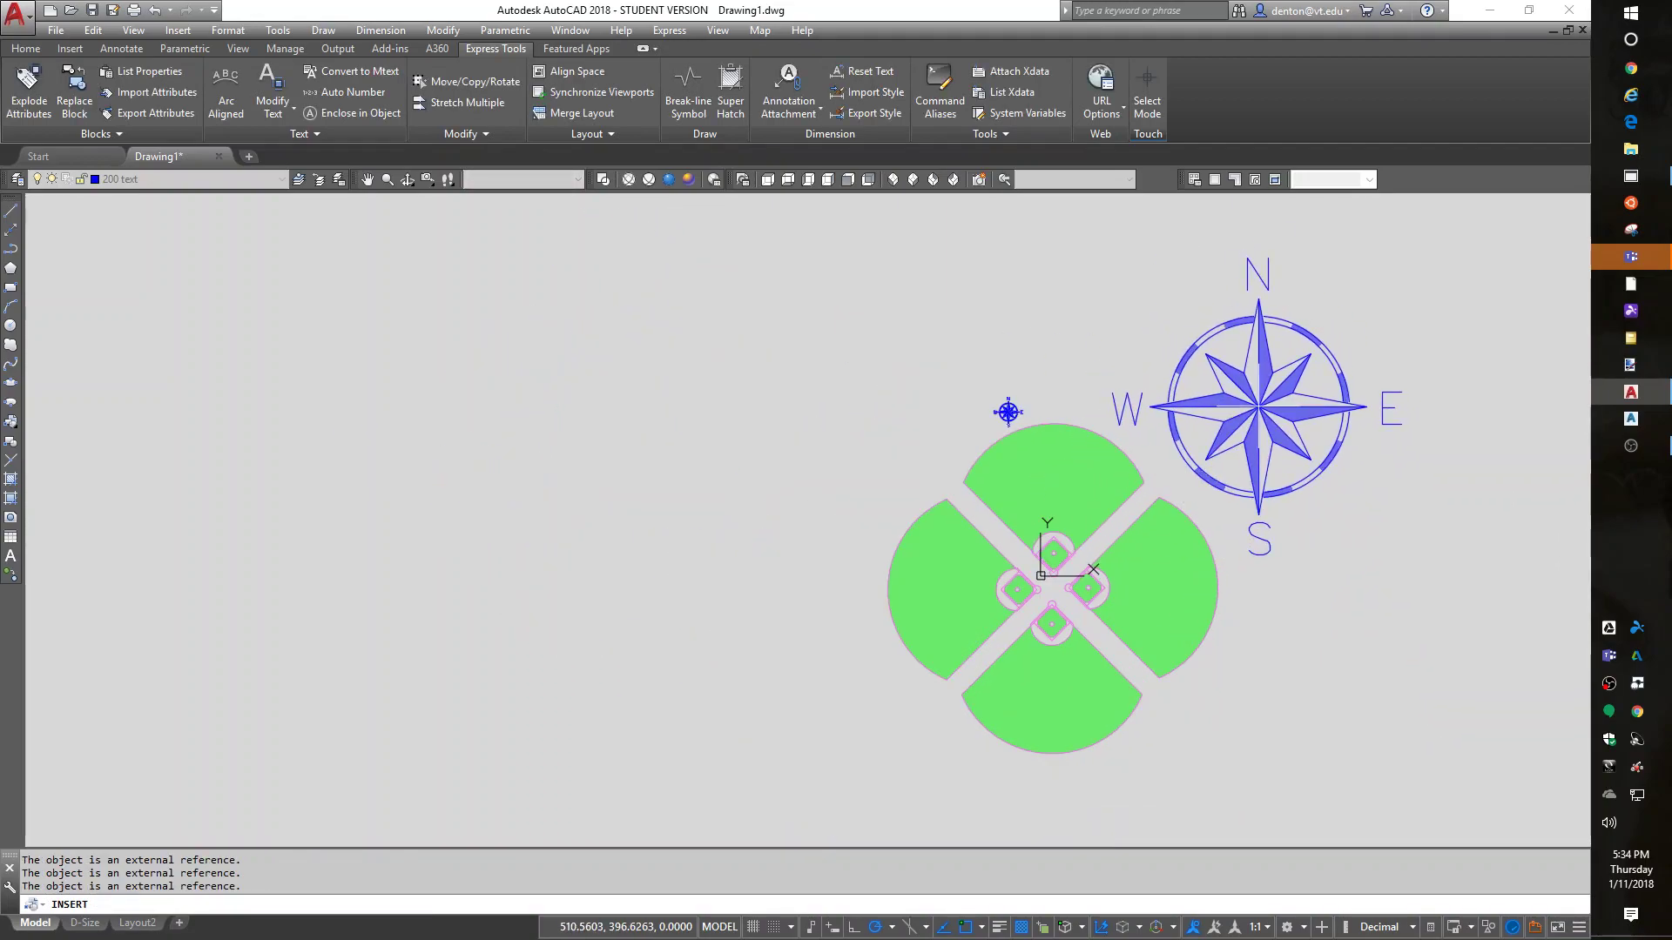
left_click(1259, 406)
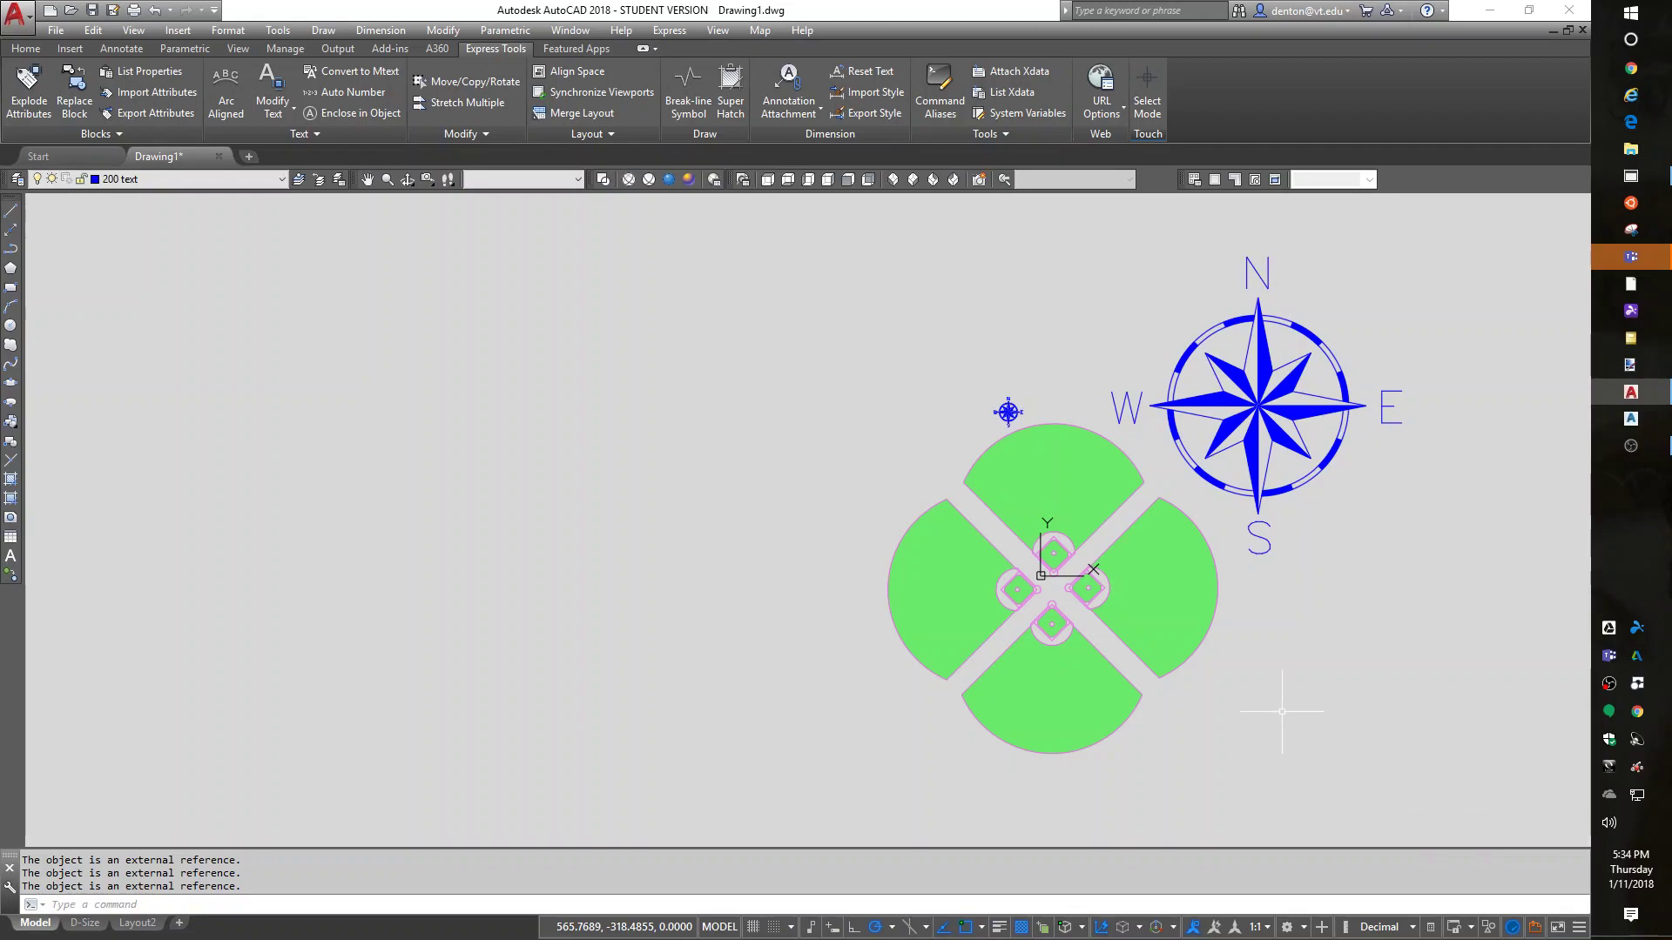
- On the D-Size layout, activate the 1:20 single-field viewport and move its north arrow into the empty area near the viewport's upper-right corner
mouse_move(1419, 579)
middle_mouse_down()
mouse_move(1168, 638)
mouse_move(1197, 607)
middle_mouse_up()
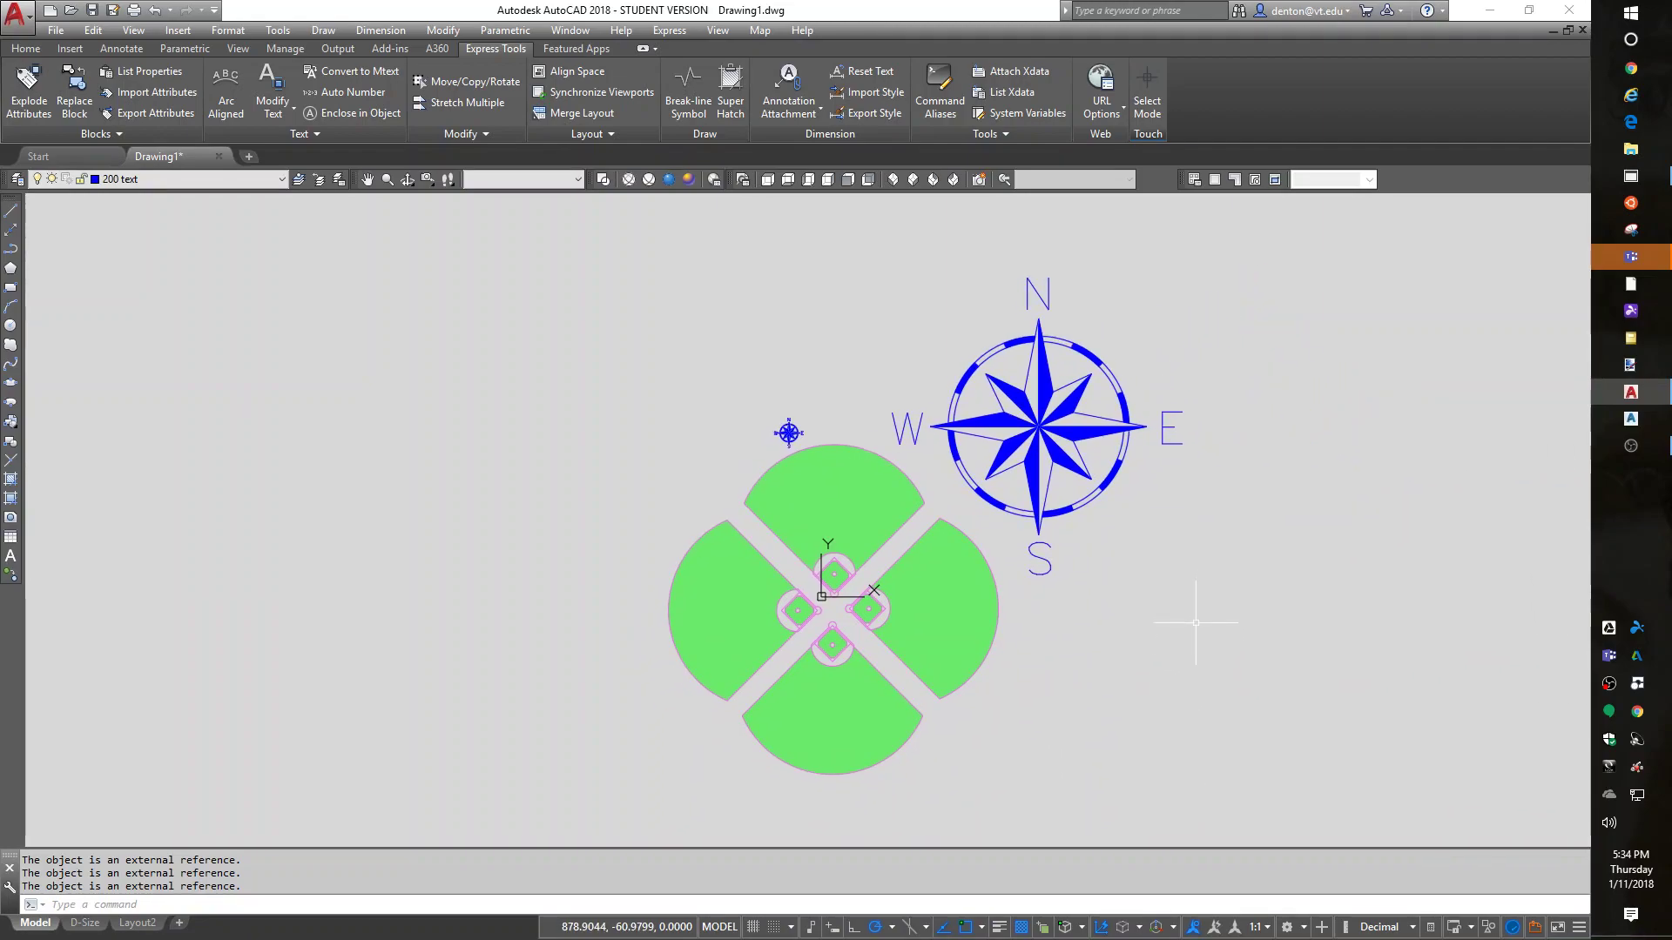
left_click(81, 925)
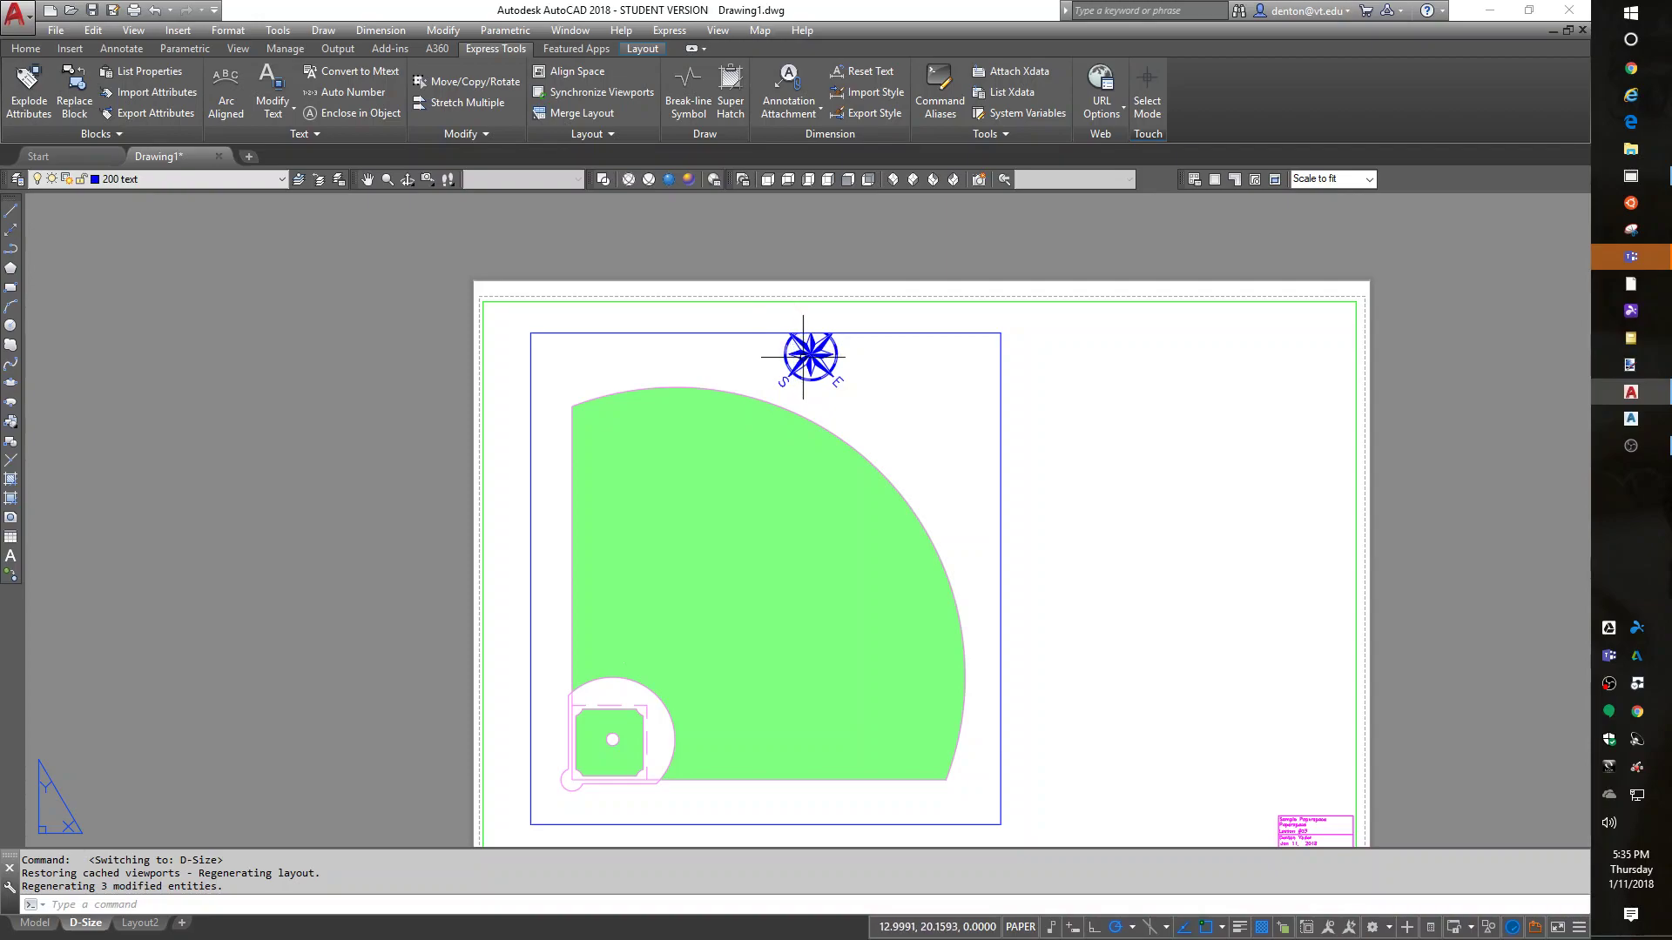
double_click(923, 386)
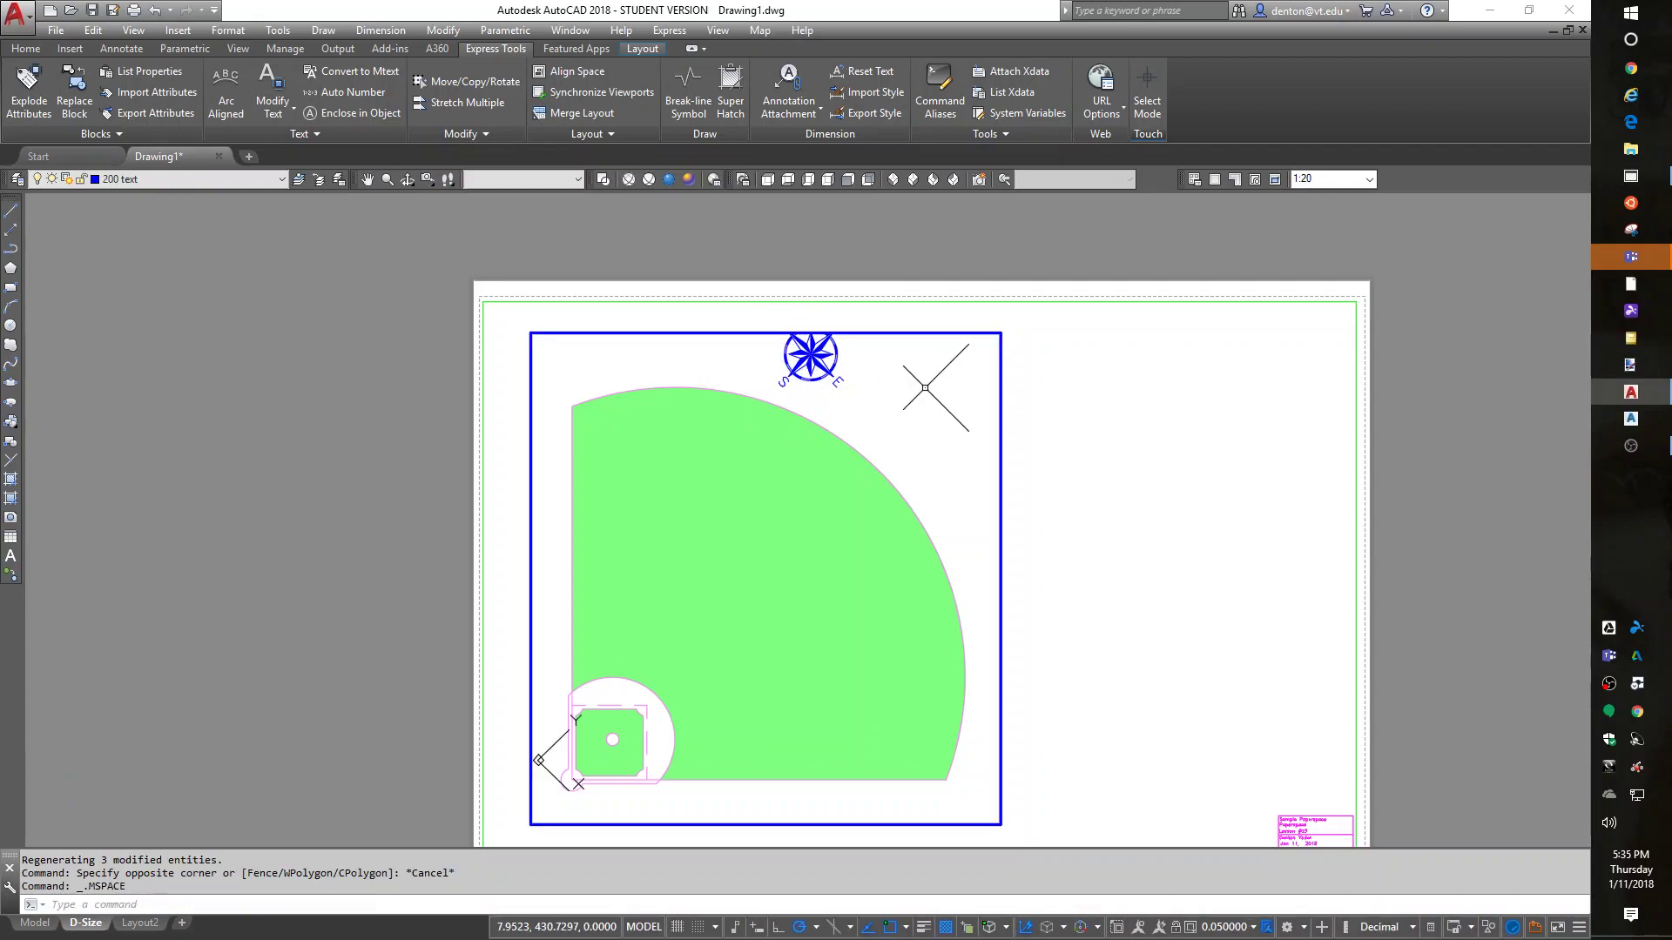
type("m")
key("Return")
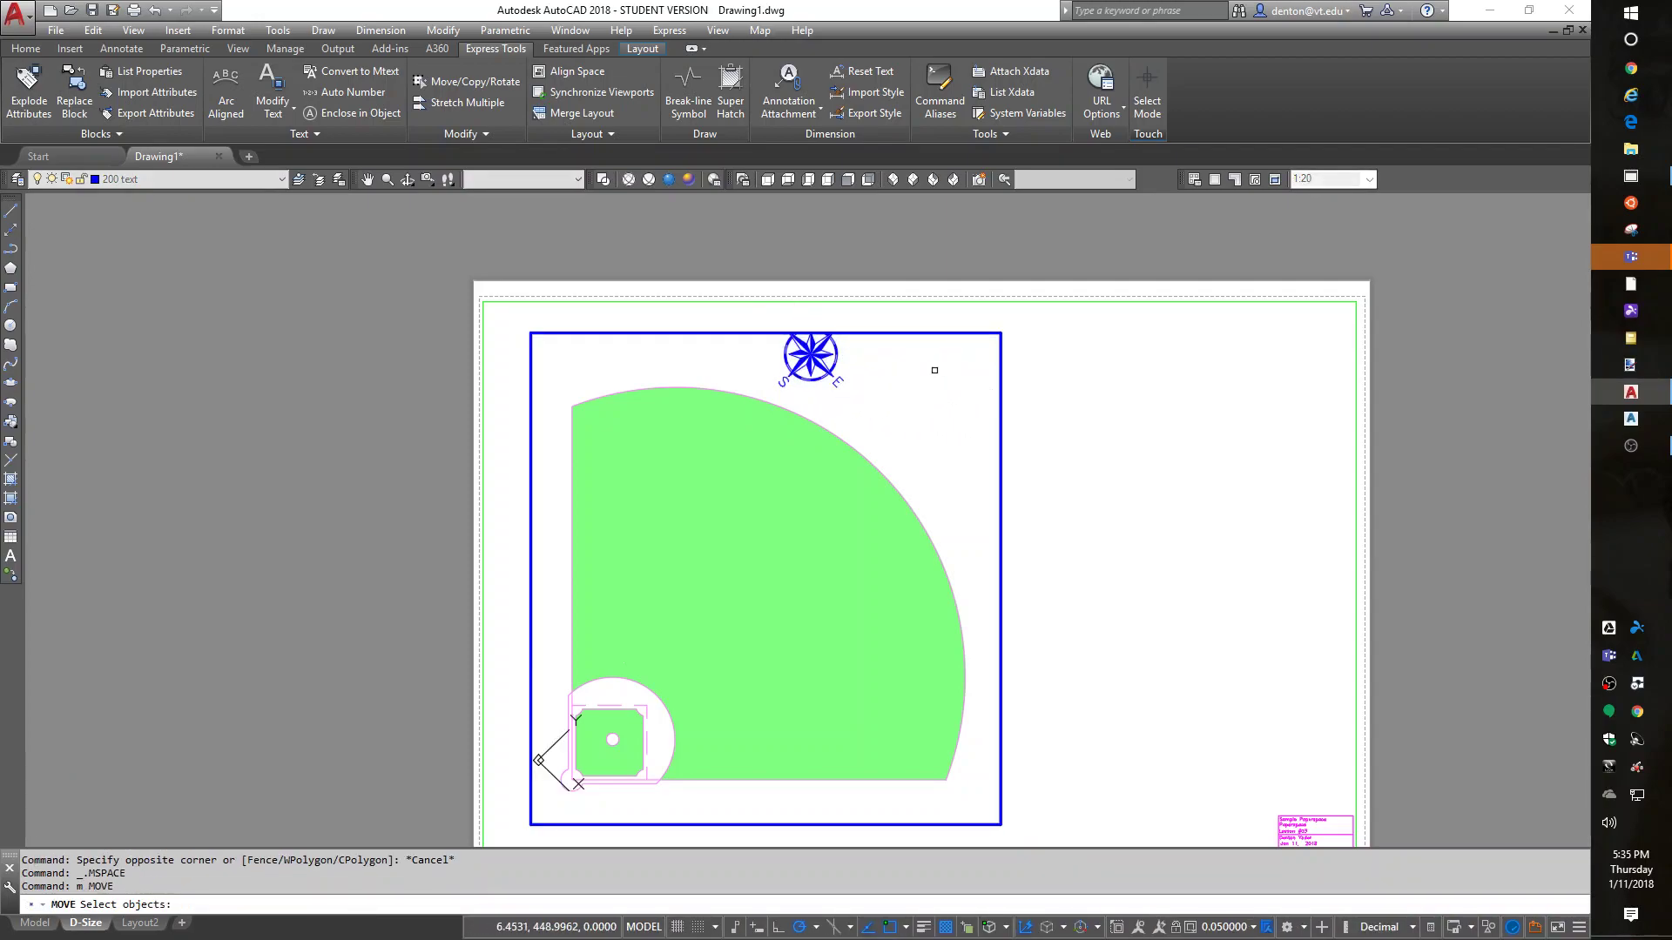
left_click(814, 353)
key("Return")
left_click(834, 341)
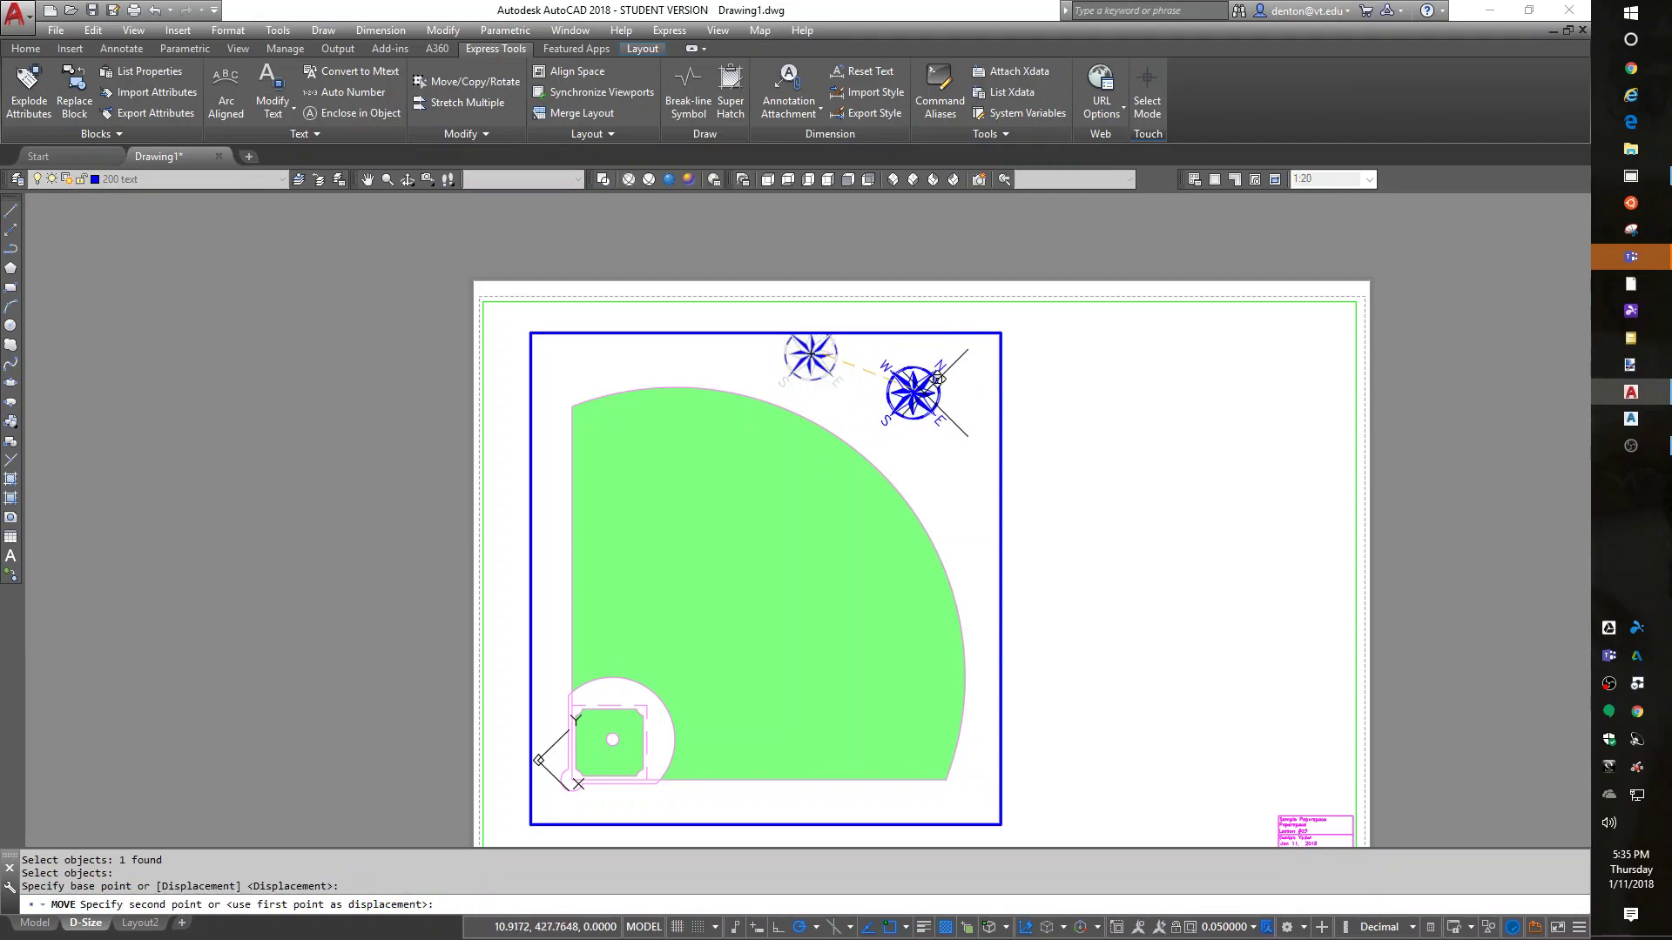
left_click(938, 385)
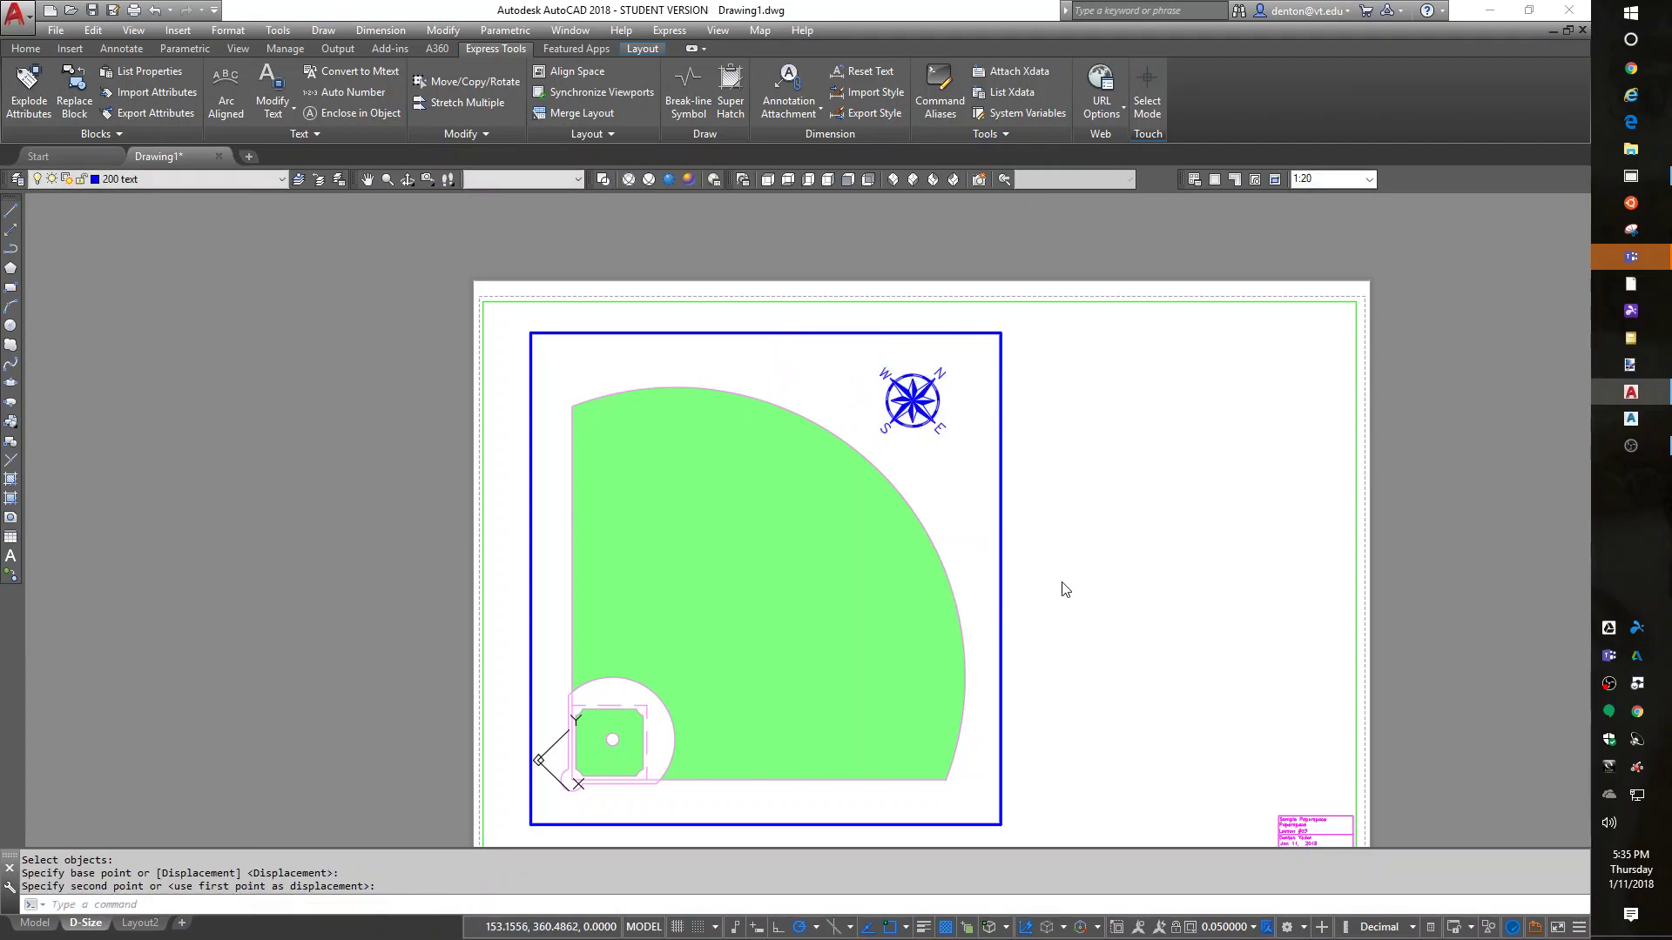
- In model space, move the large scale-200 north arrow up and left so it sits closer to the four fields
double_click(1118, 627)
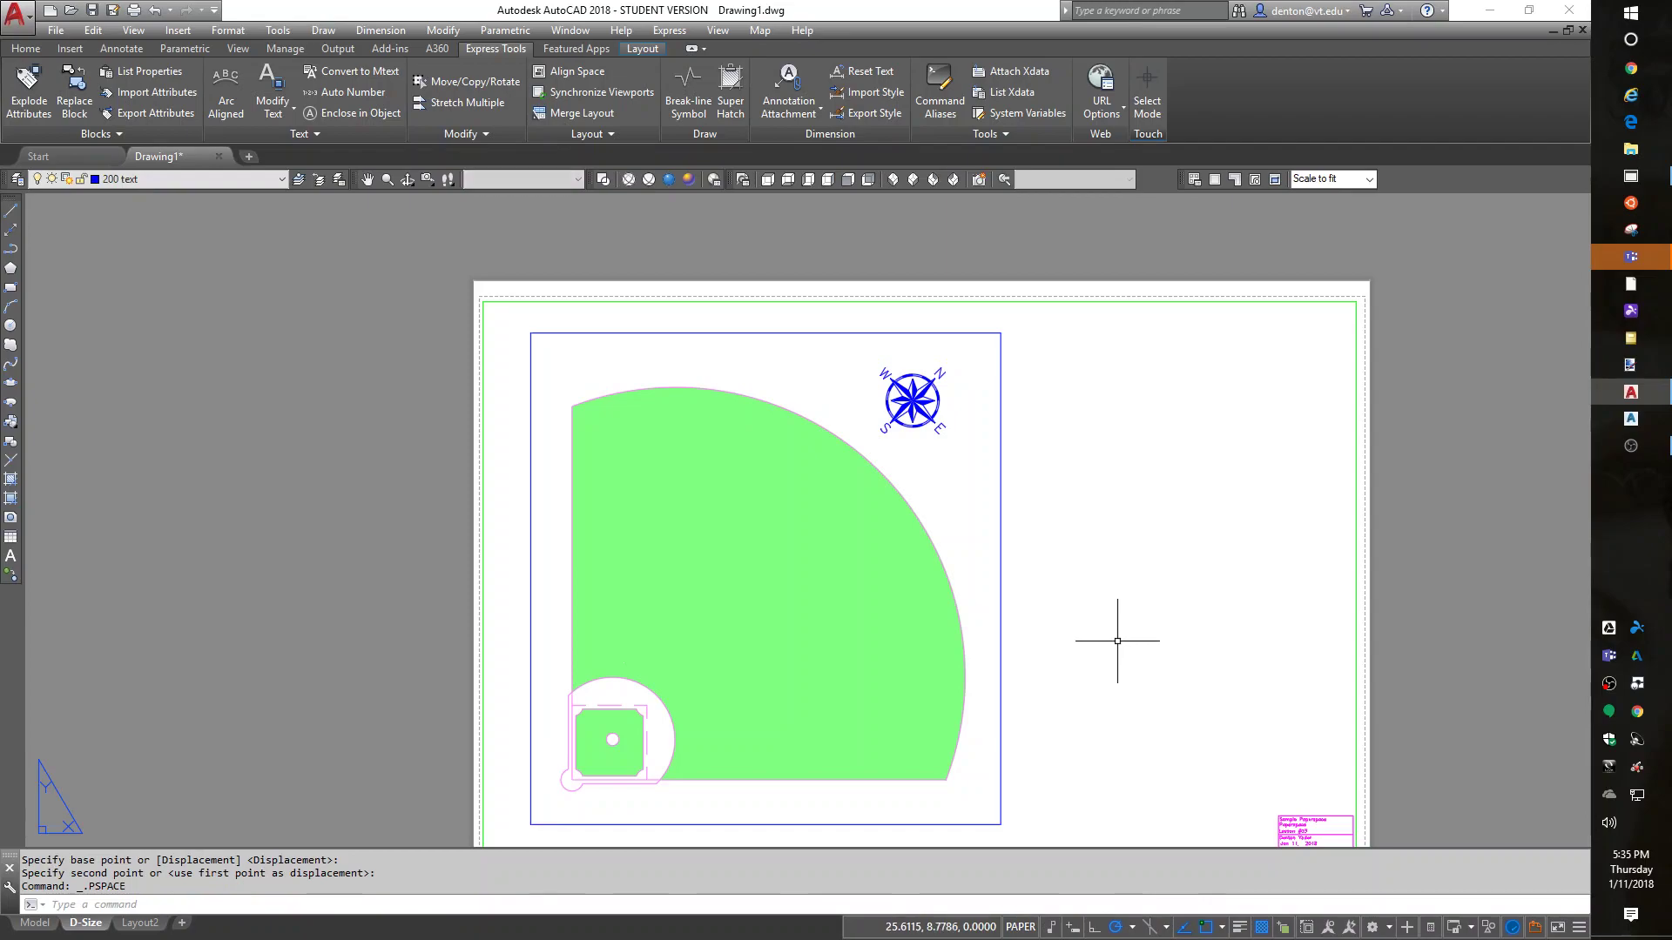
left_click(36, 923)
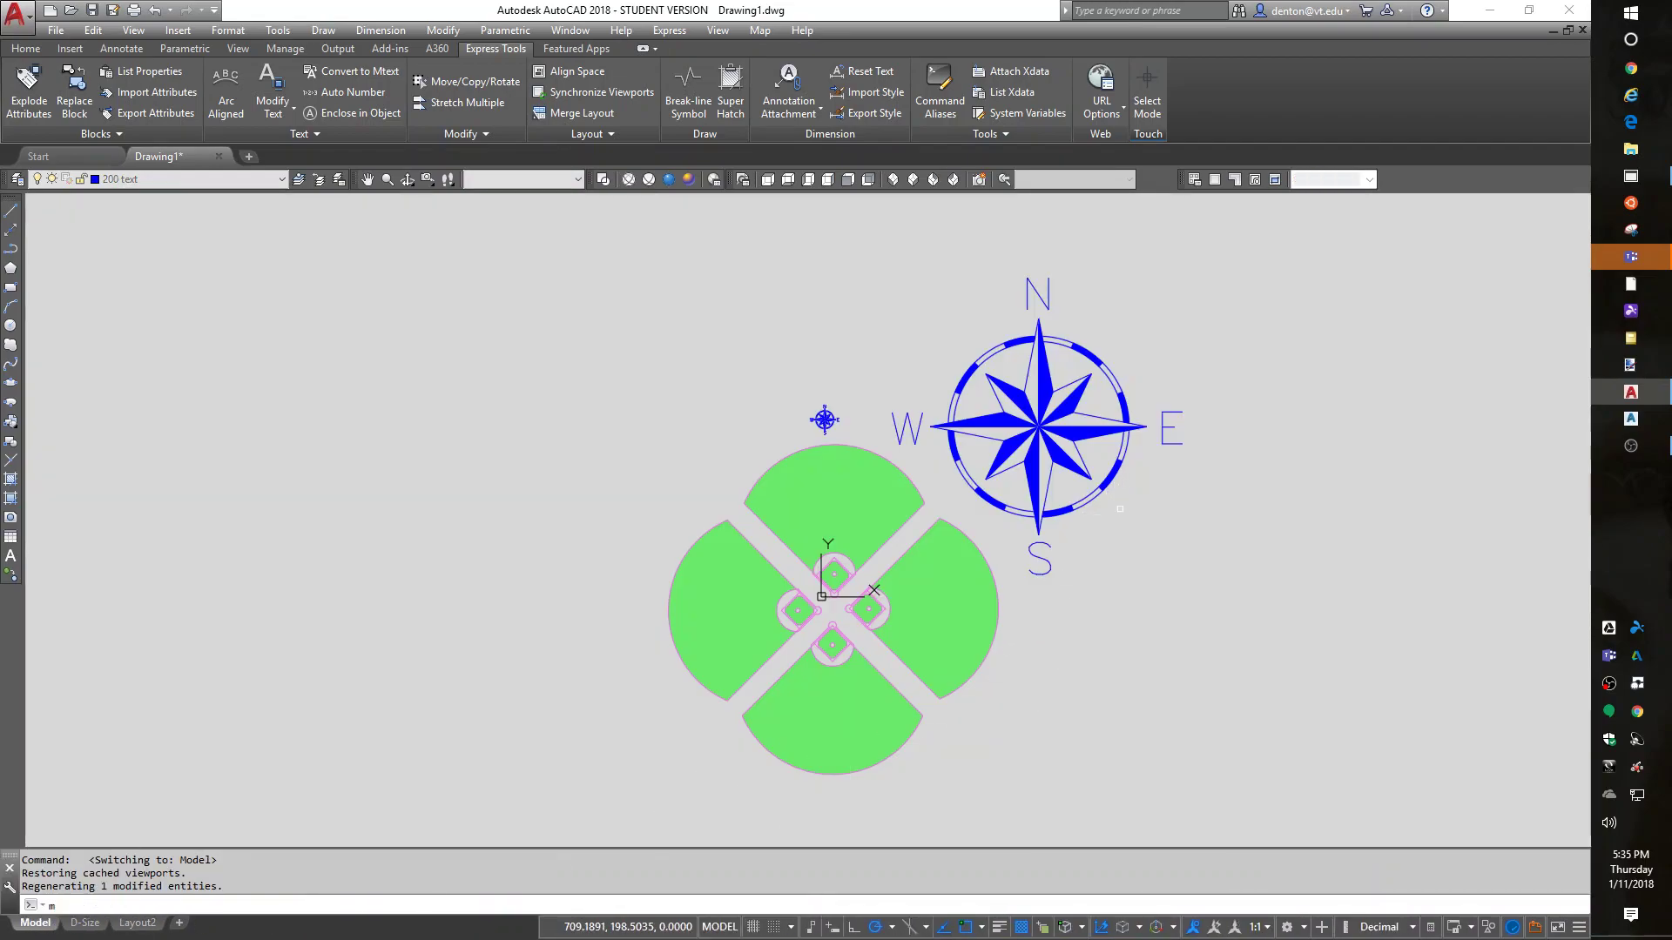
type("m")
key("Return")
left_click(1102, 490)
key("Return")
left_click(1116, 508)
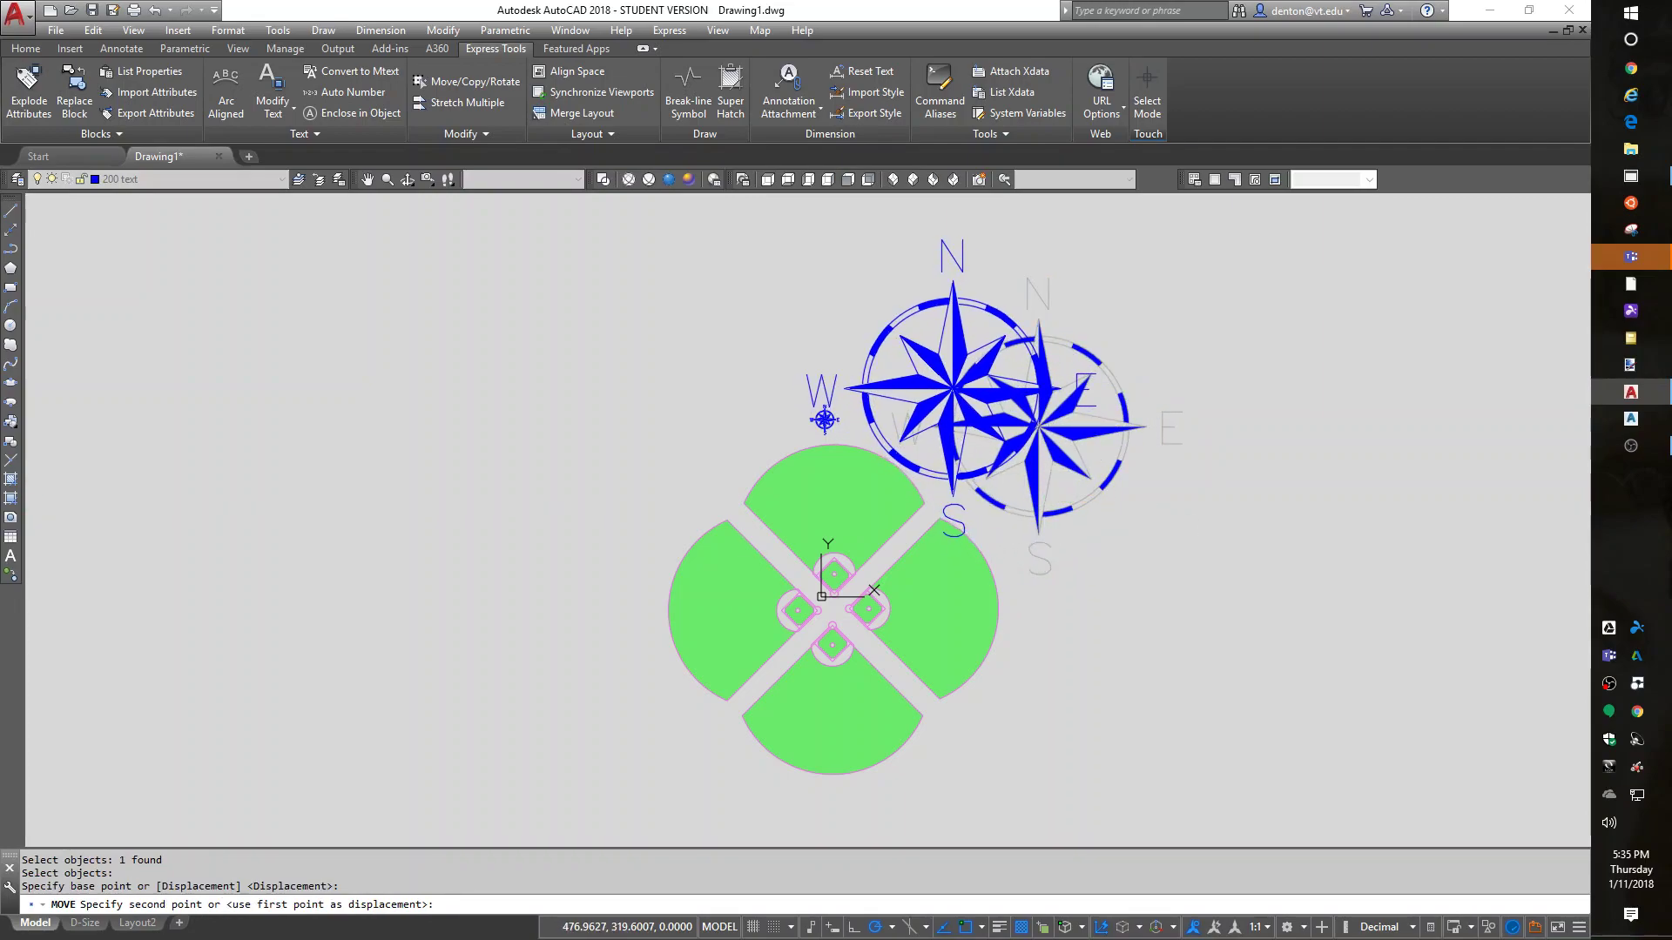
left_click(1024, 461)
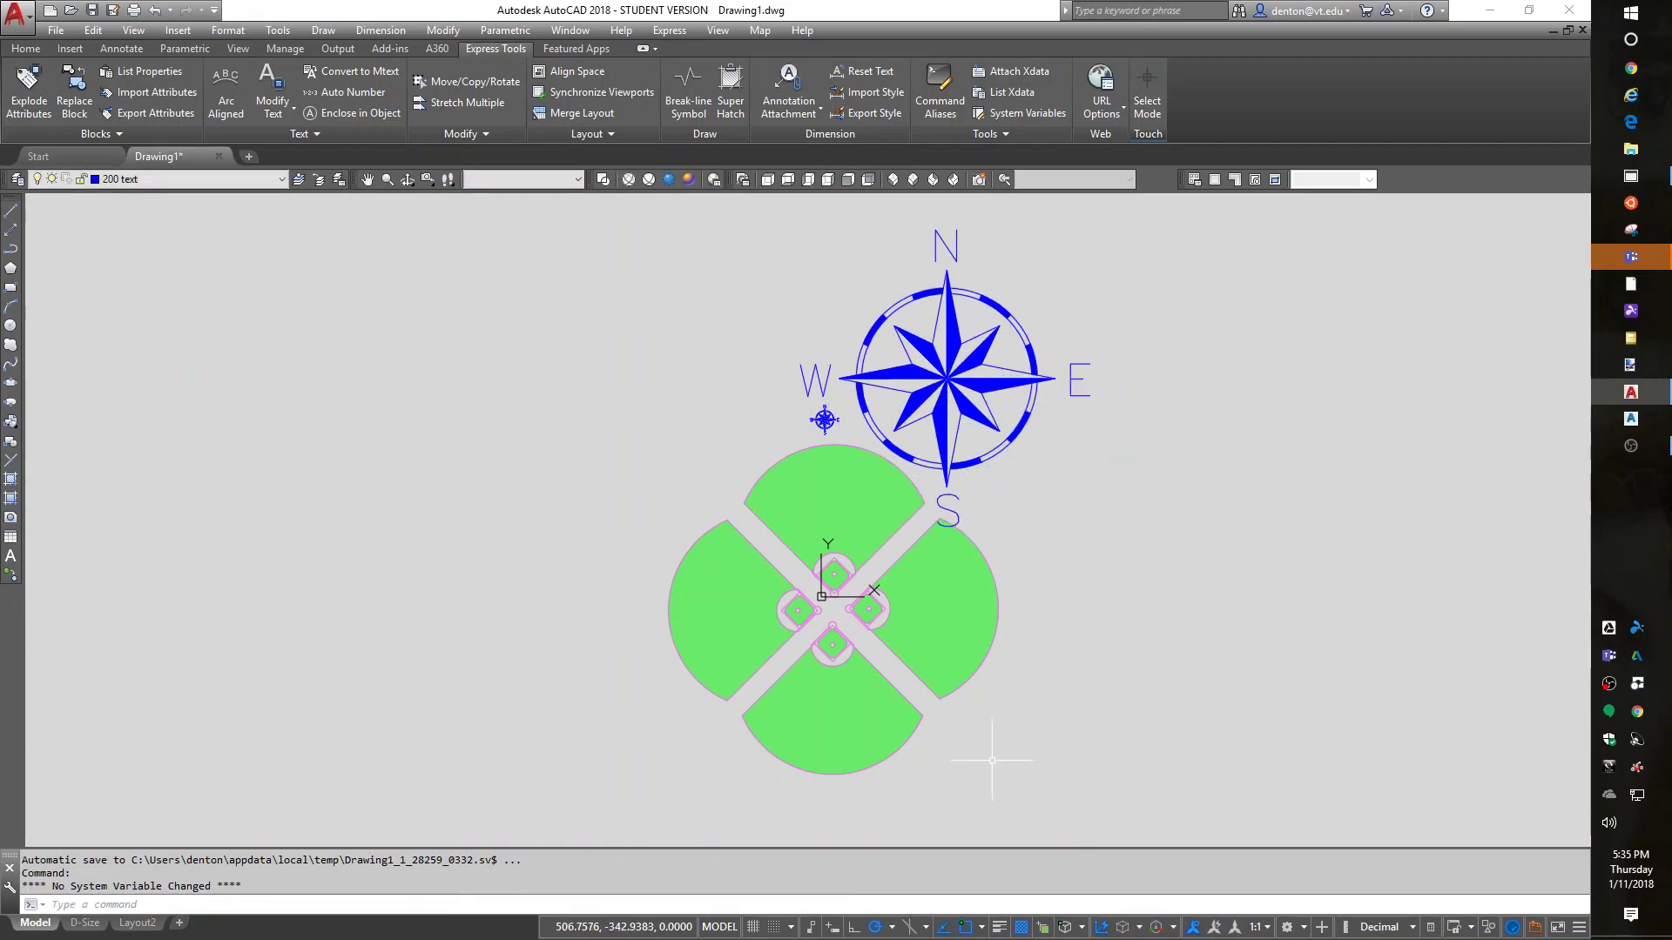
- On the D-Size layout, create a second rectangular viewport in the empty area right of the single-field viewport with MVIEW
left_click(94, 927)
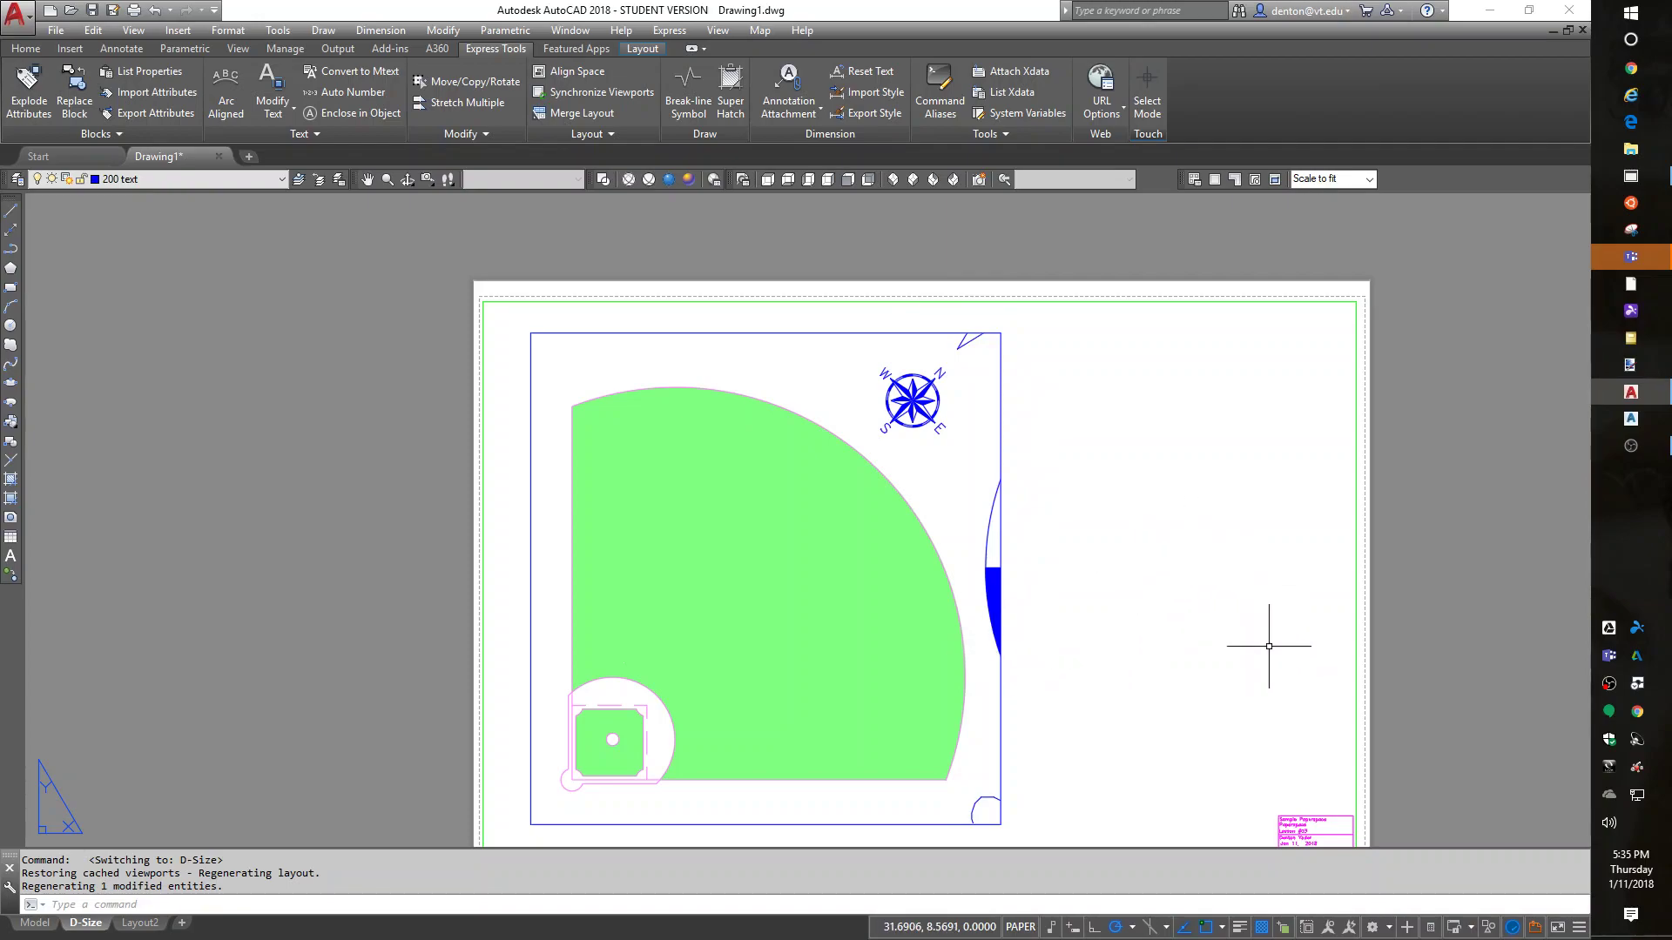
type("mview")
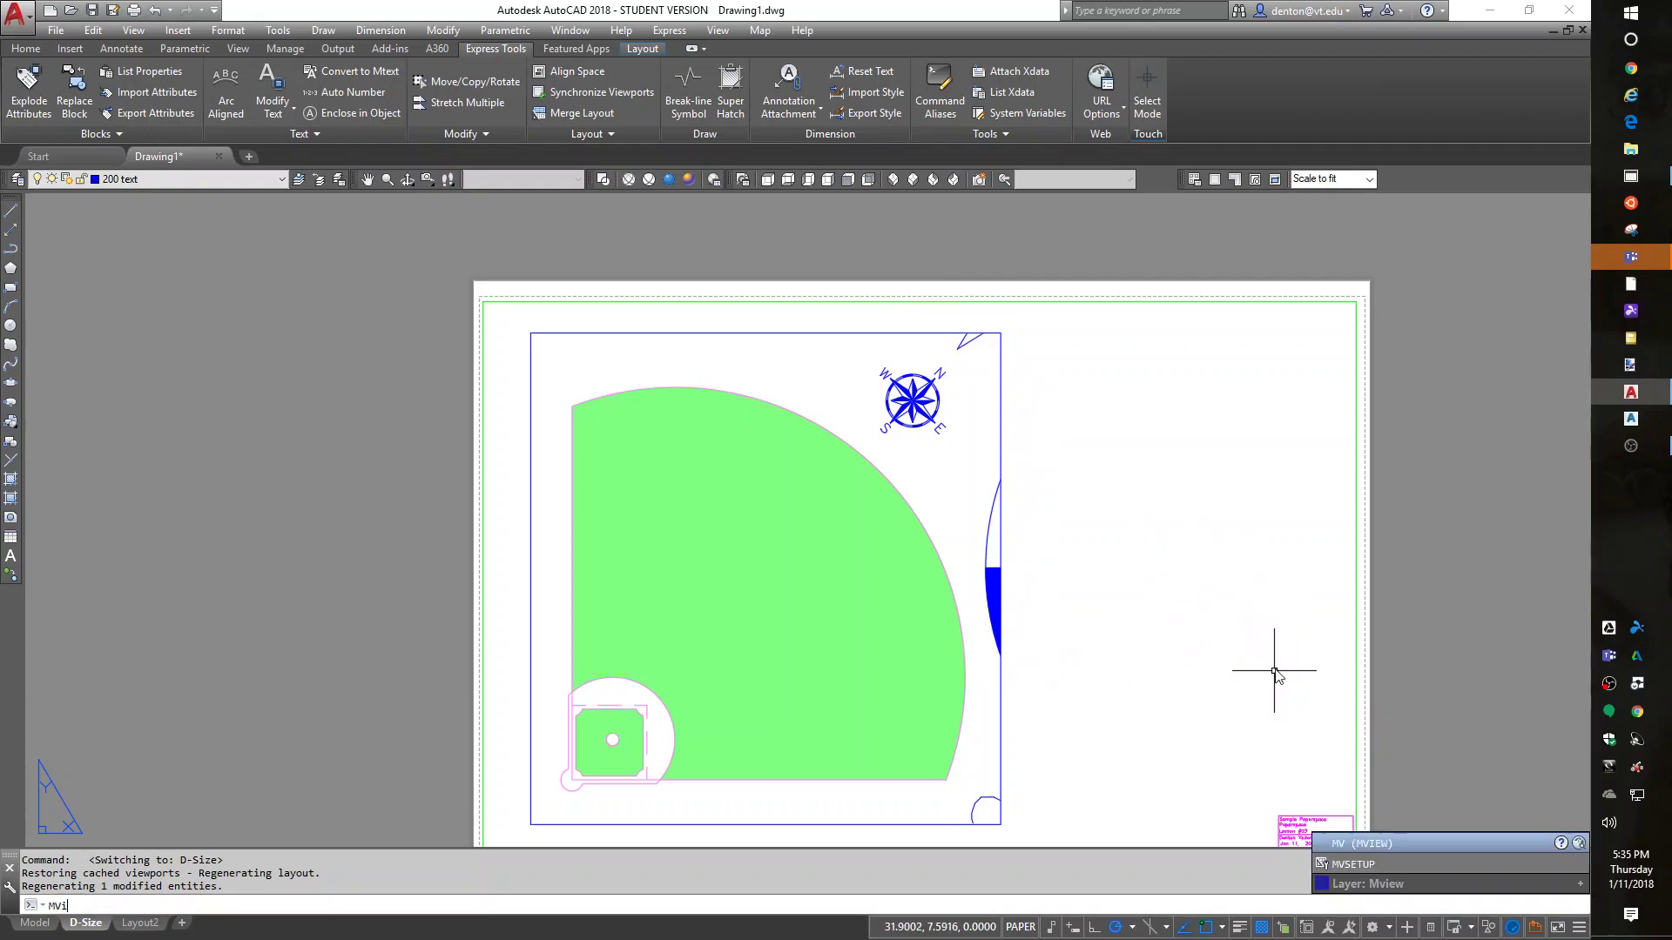
key("Return")
left_click(1045, 688)
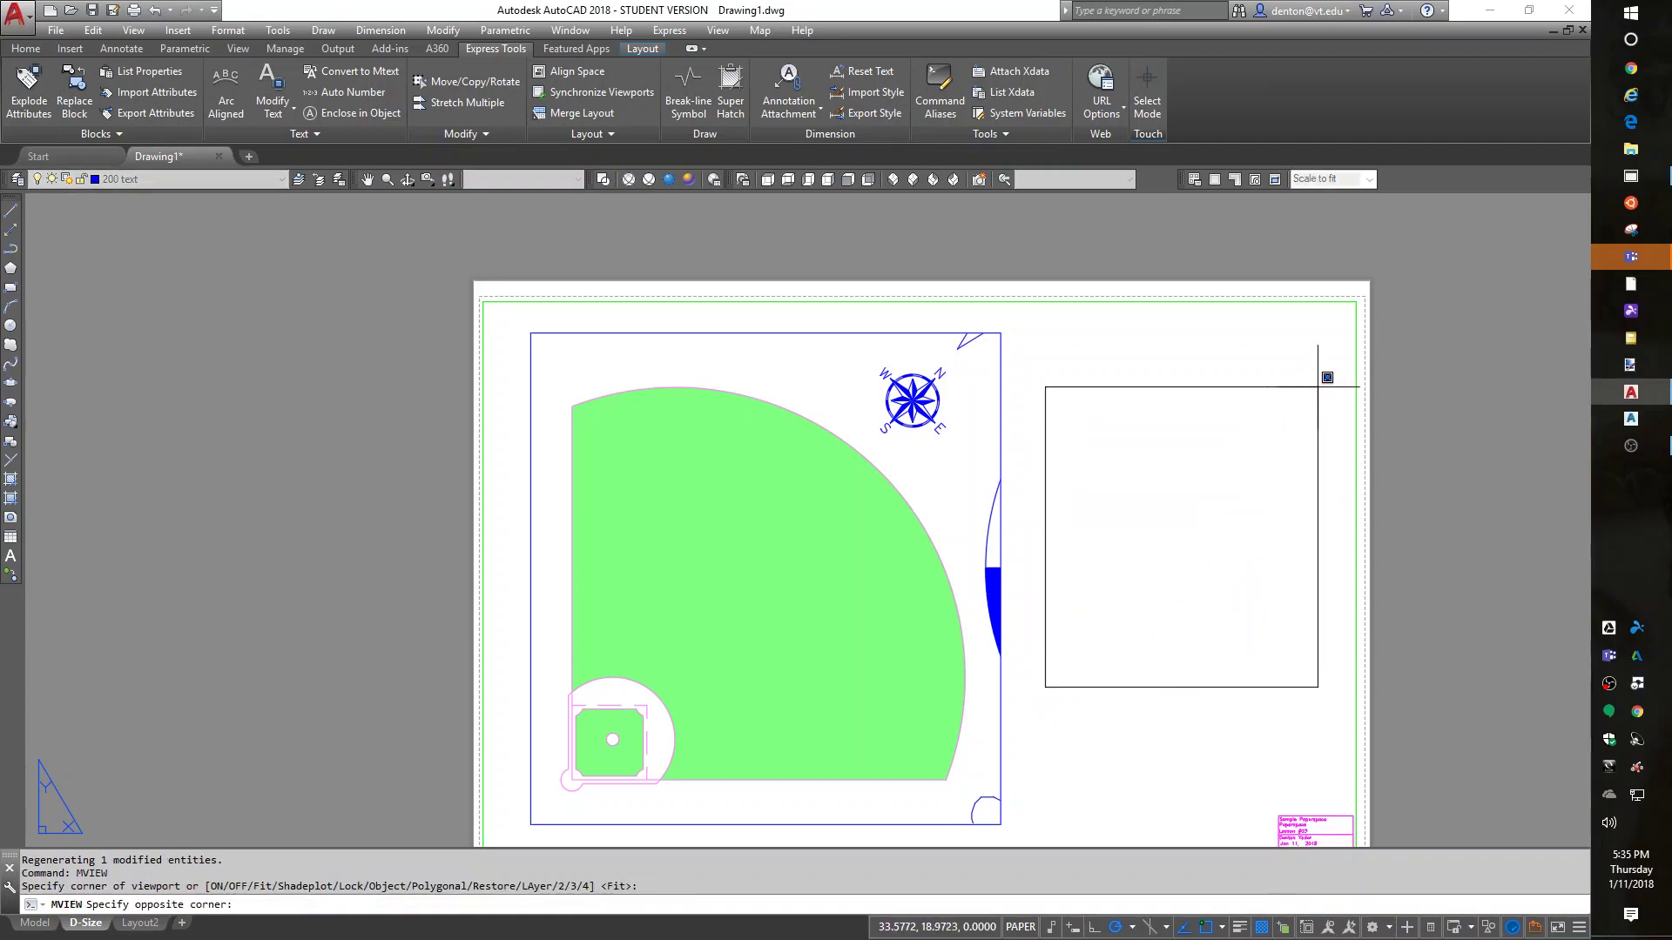
left_click(1341, 369)
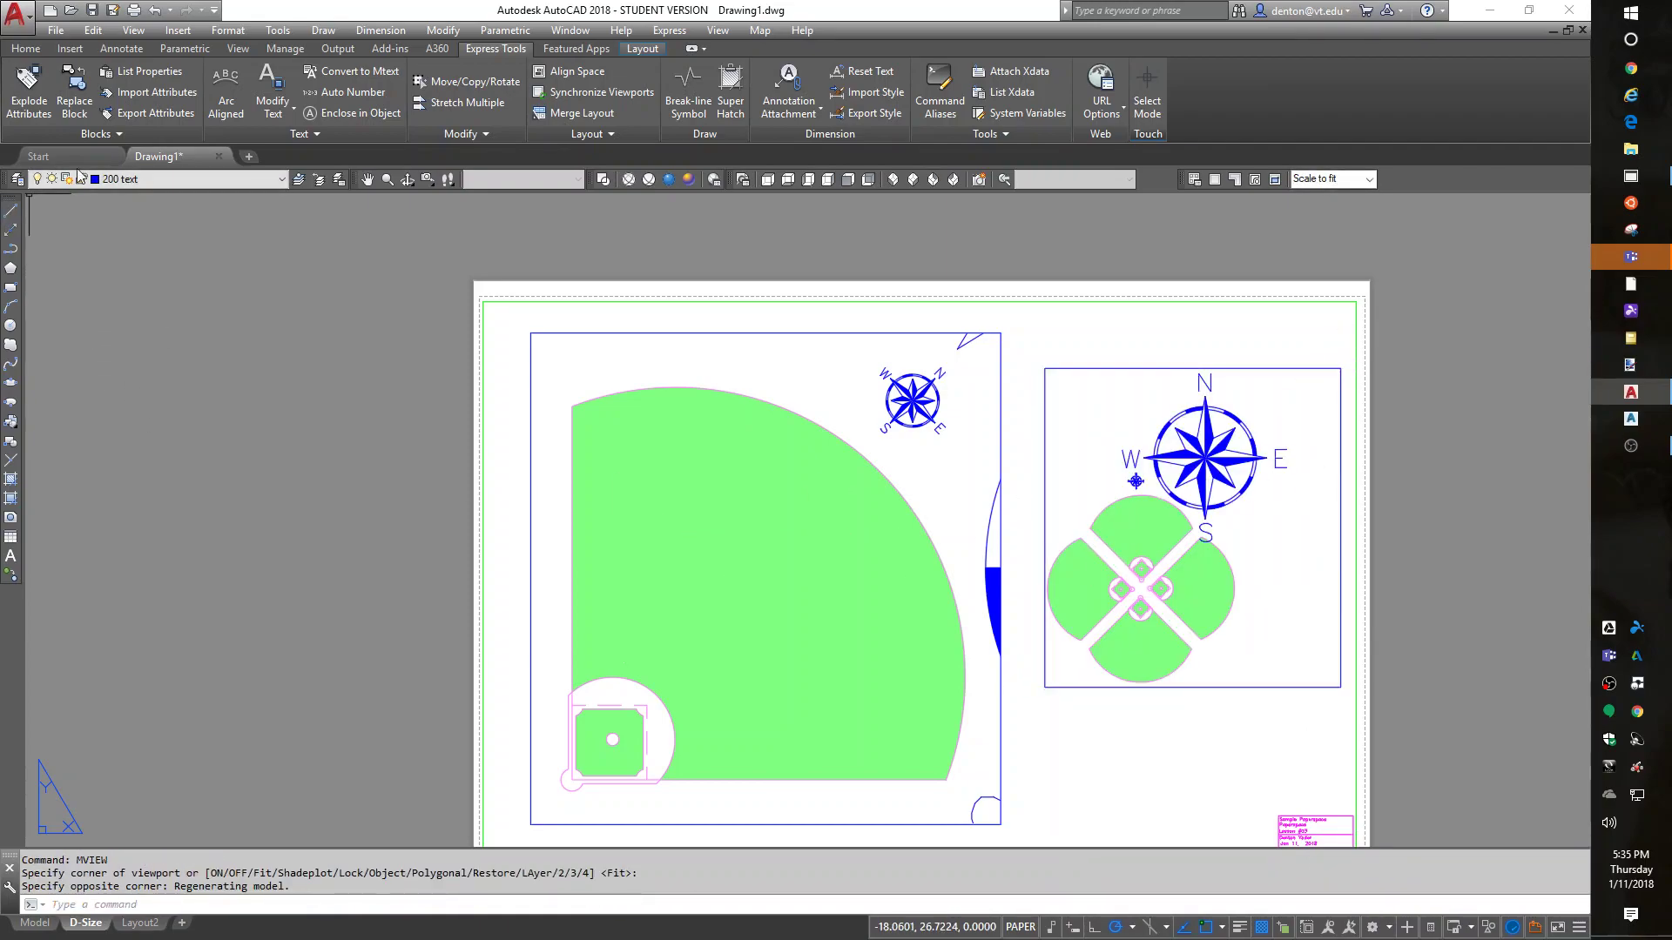
- Assign the four-field viewport's frame to the Mview layer and clear the selection
left_click(1205, 370)
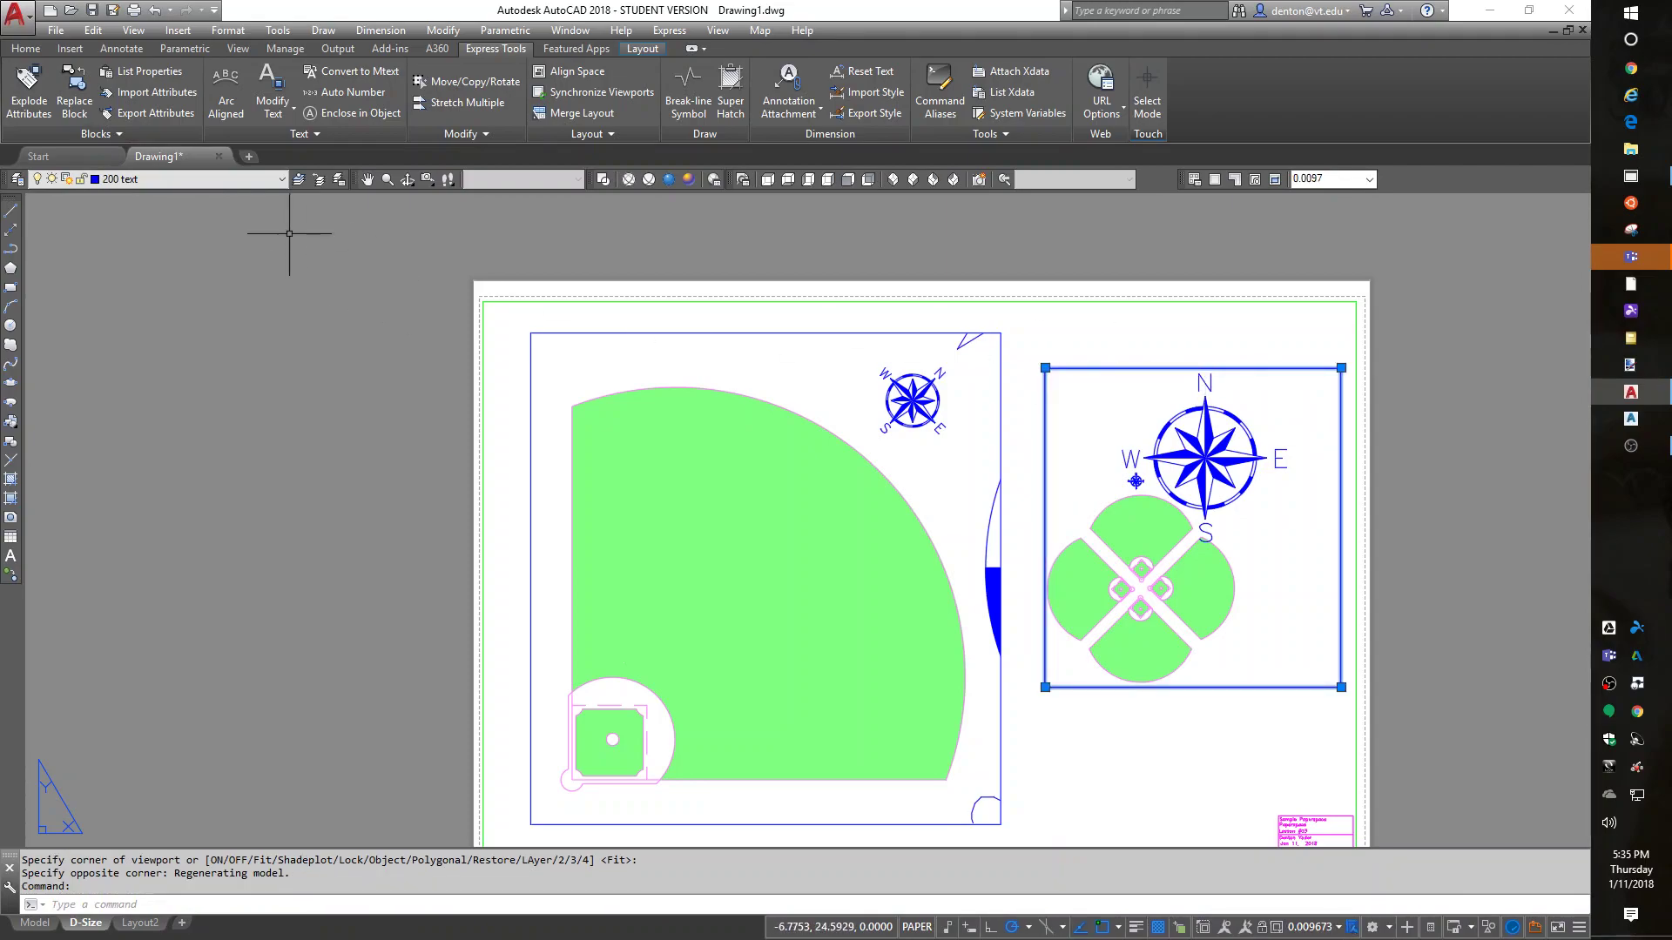
left_click(251, 180)
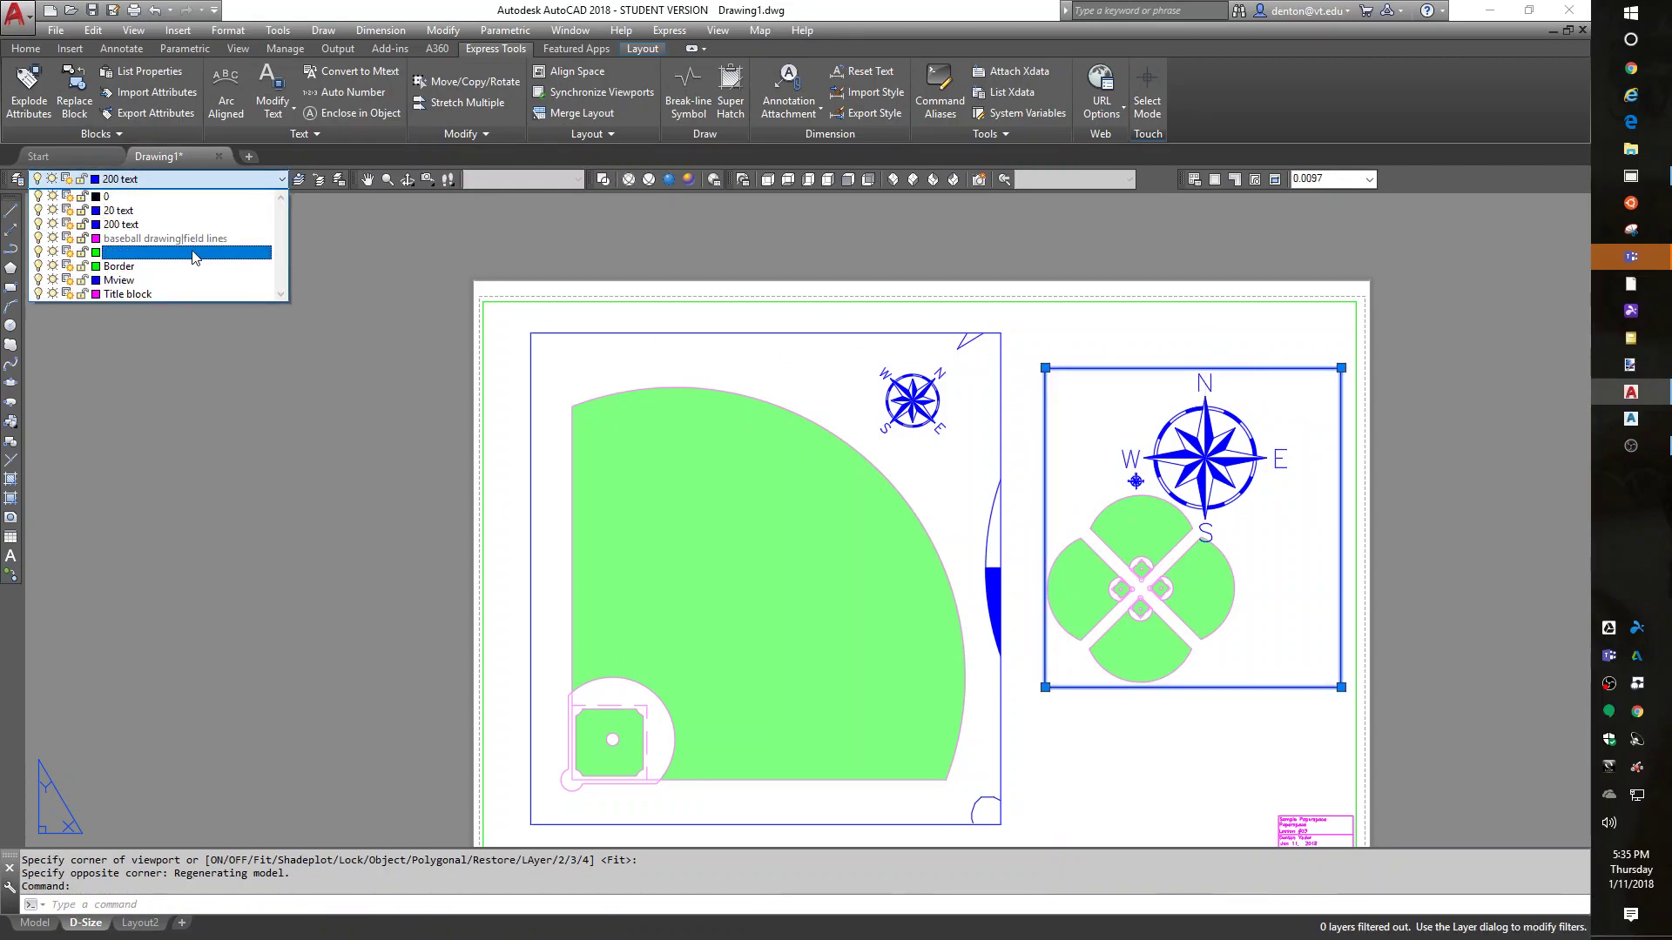
left_click(153, 277)
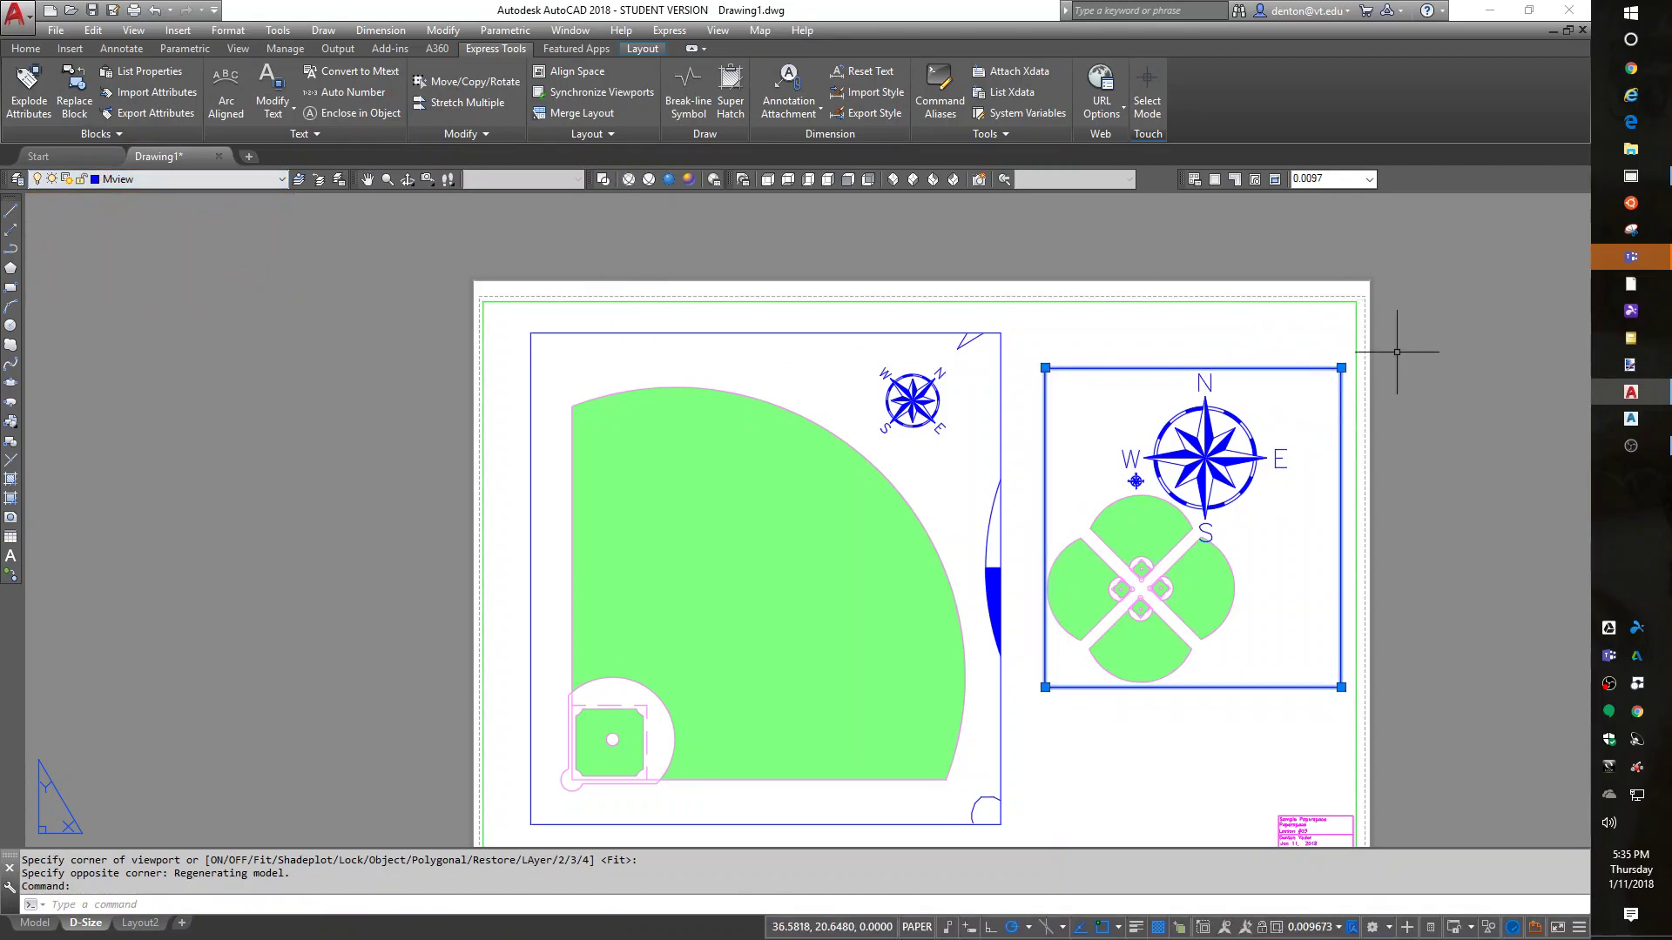
key("Escape")
key("Escape")
key("Escape")
- Set the four-field viewport's scale to 1:200 and return to paper space
left_click(1288, 497)
double_click(1288, 496)
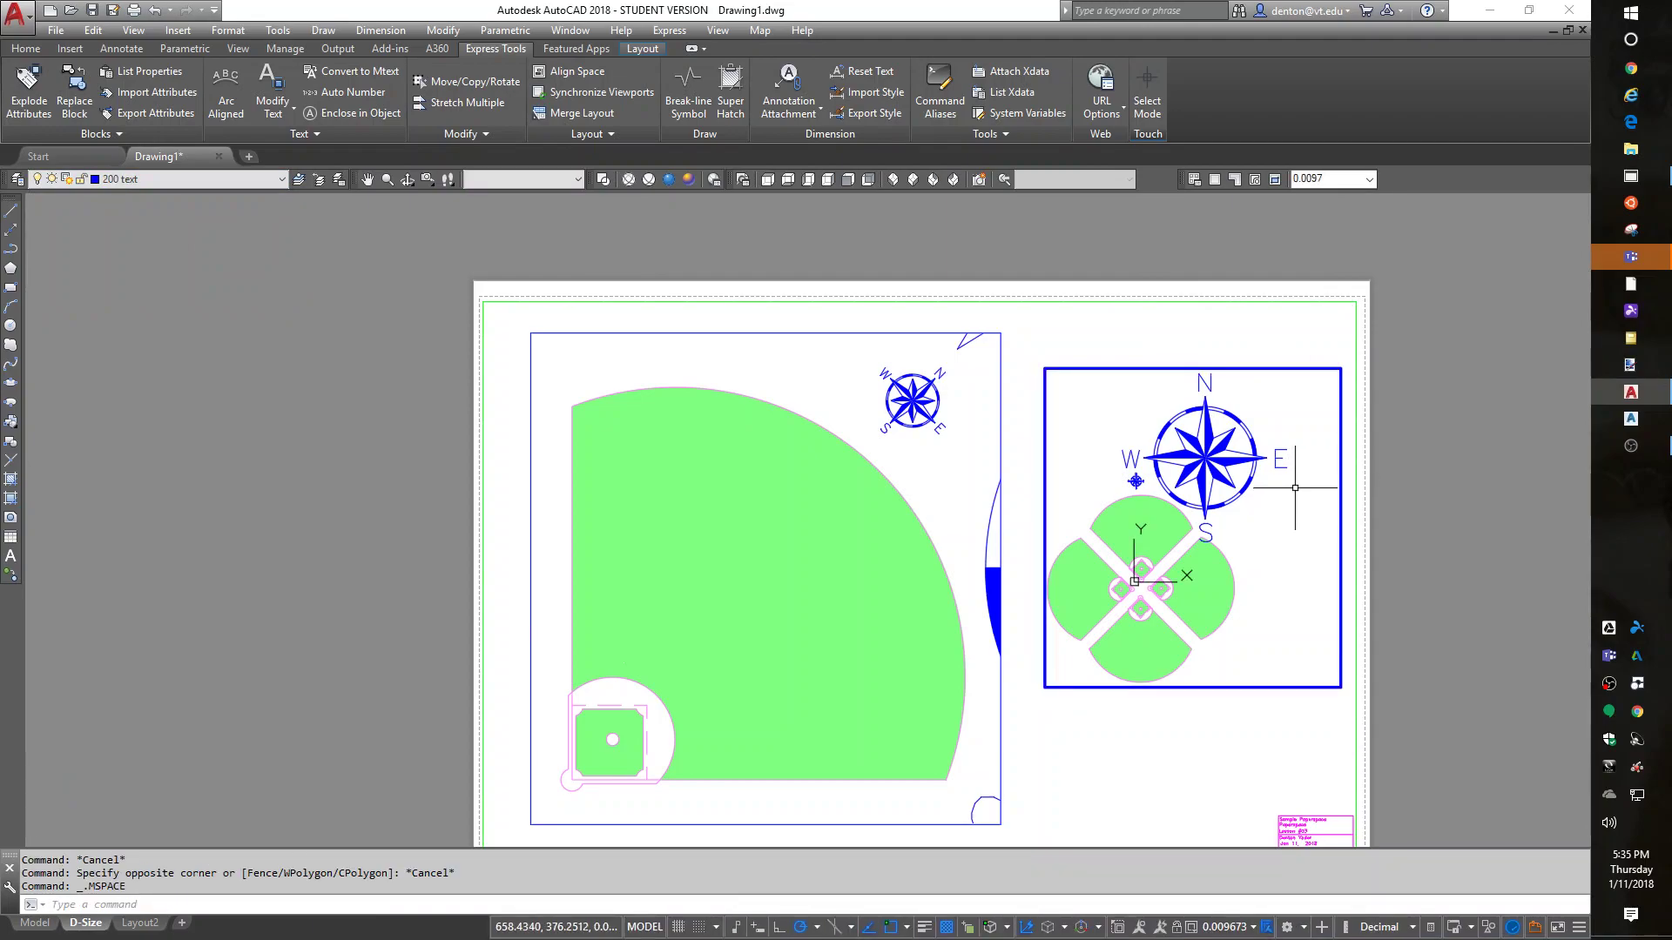
type("1:200")
key("Return")
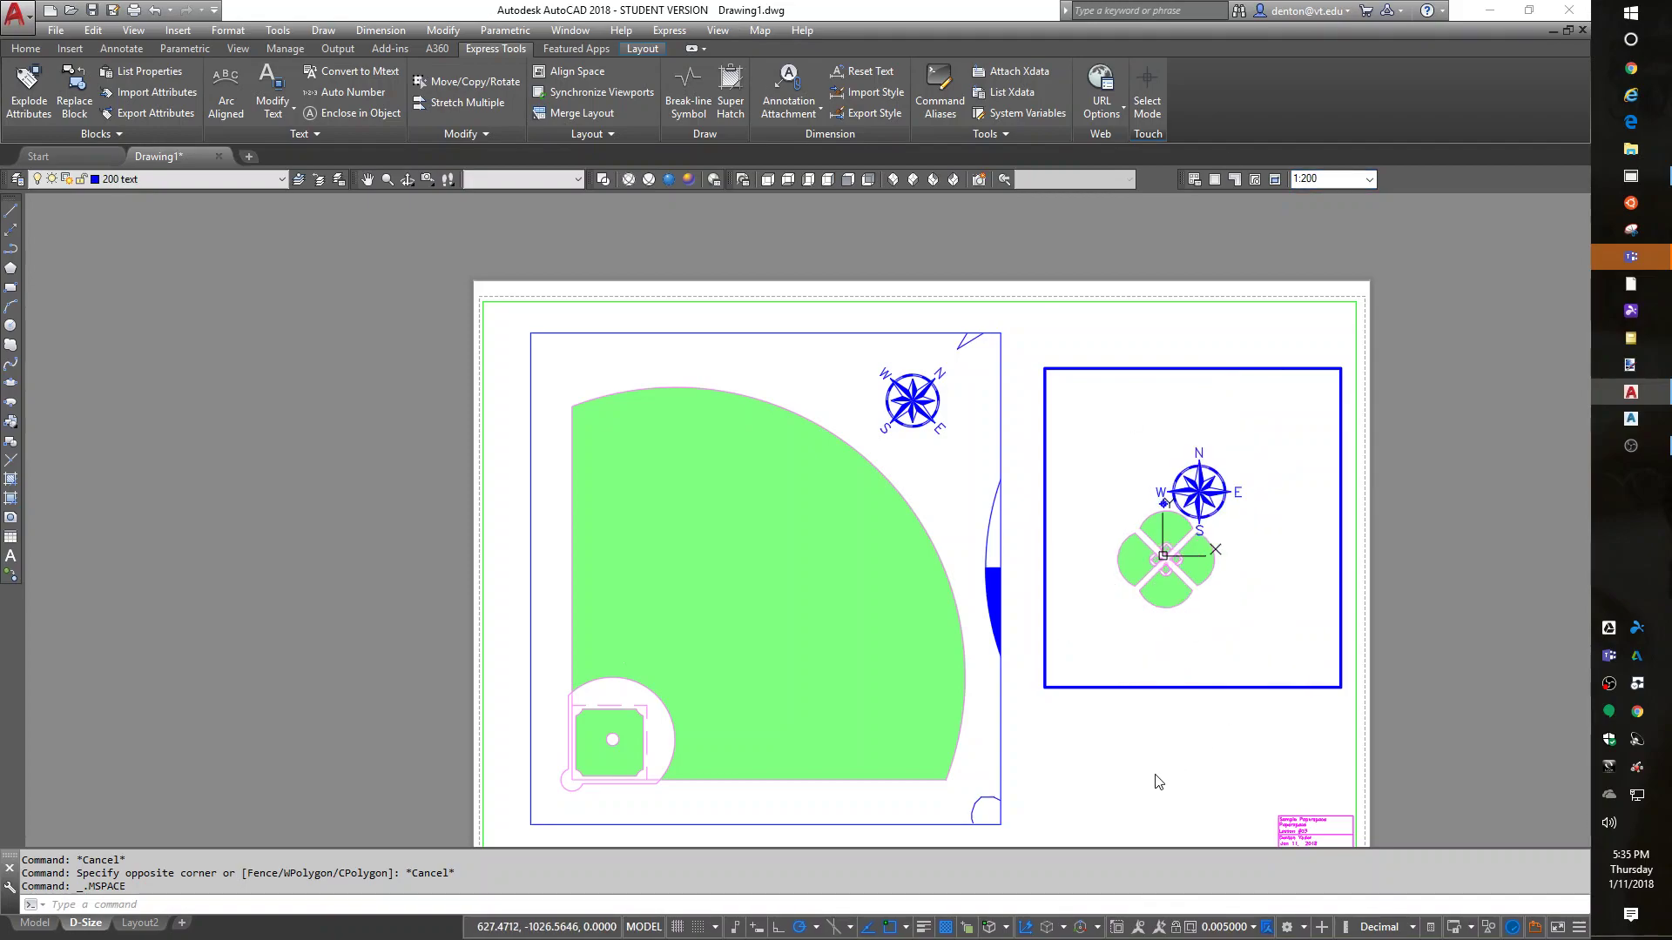
double_click(1148, 744)
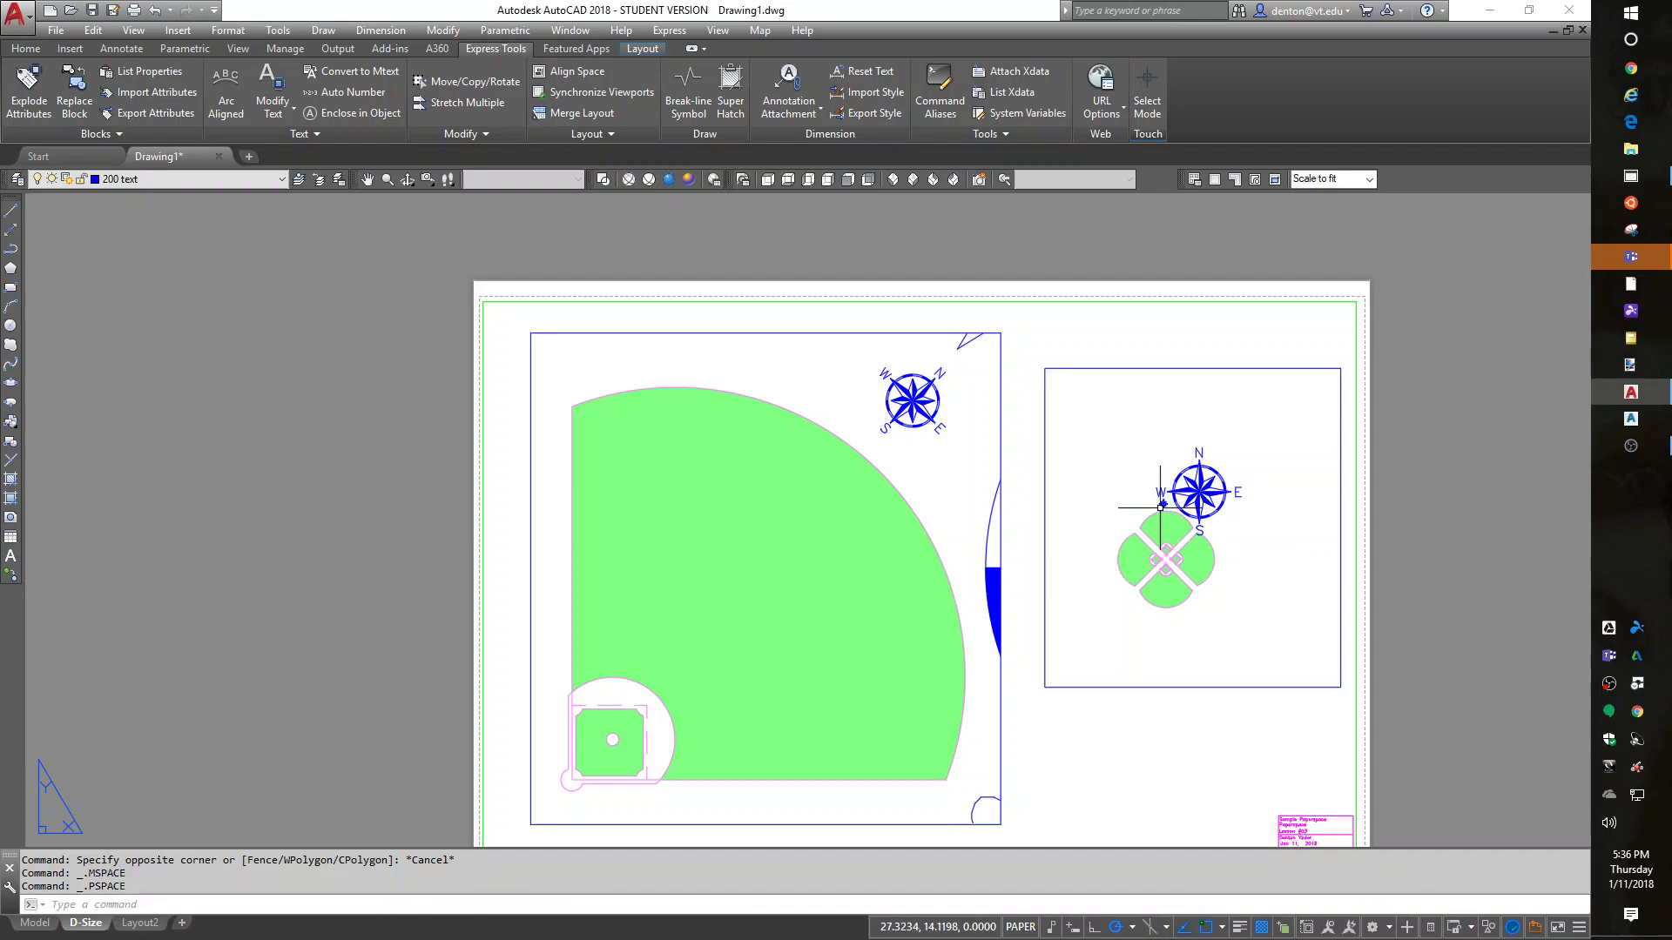
- With the 1:20 viewport active, open the layer manager and widen its VP Color, New VP Freeze and VP Freeze columns
double_click(962, 475)
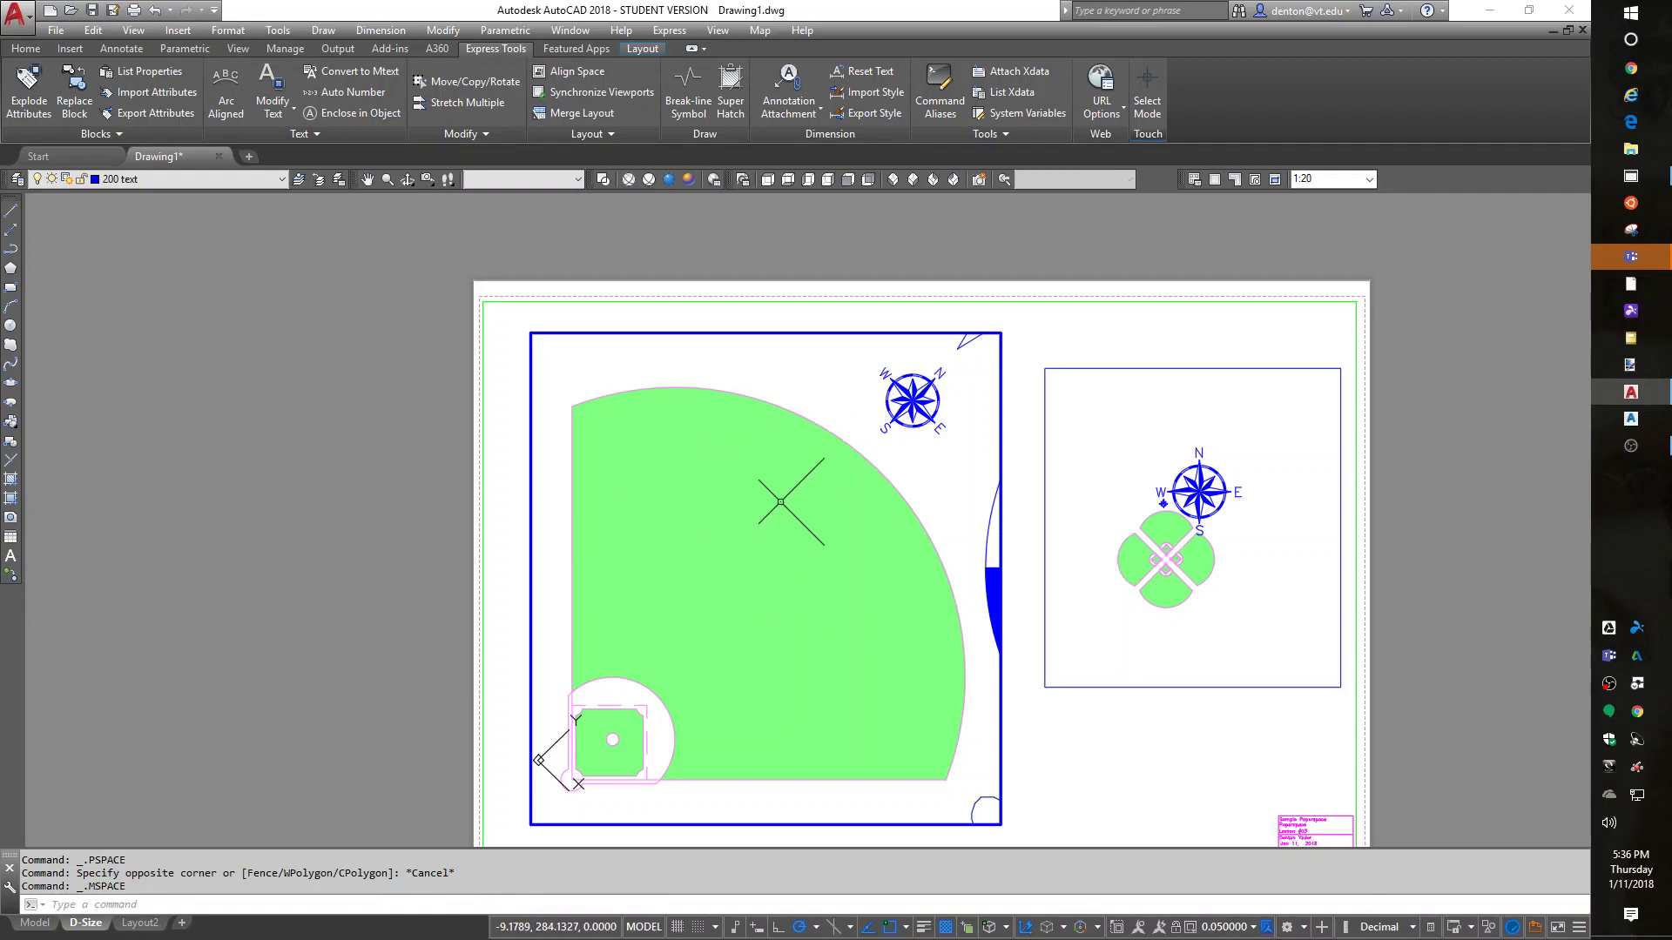
type("1")
type("a")
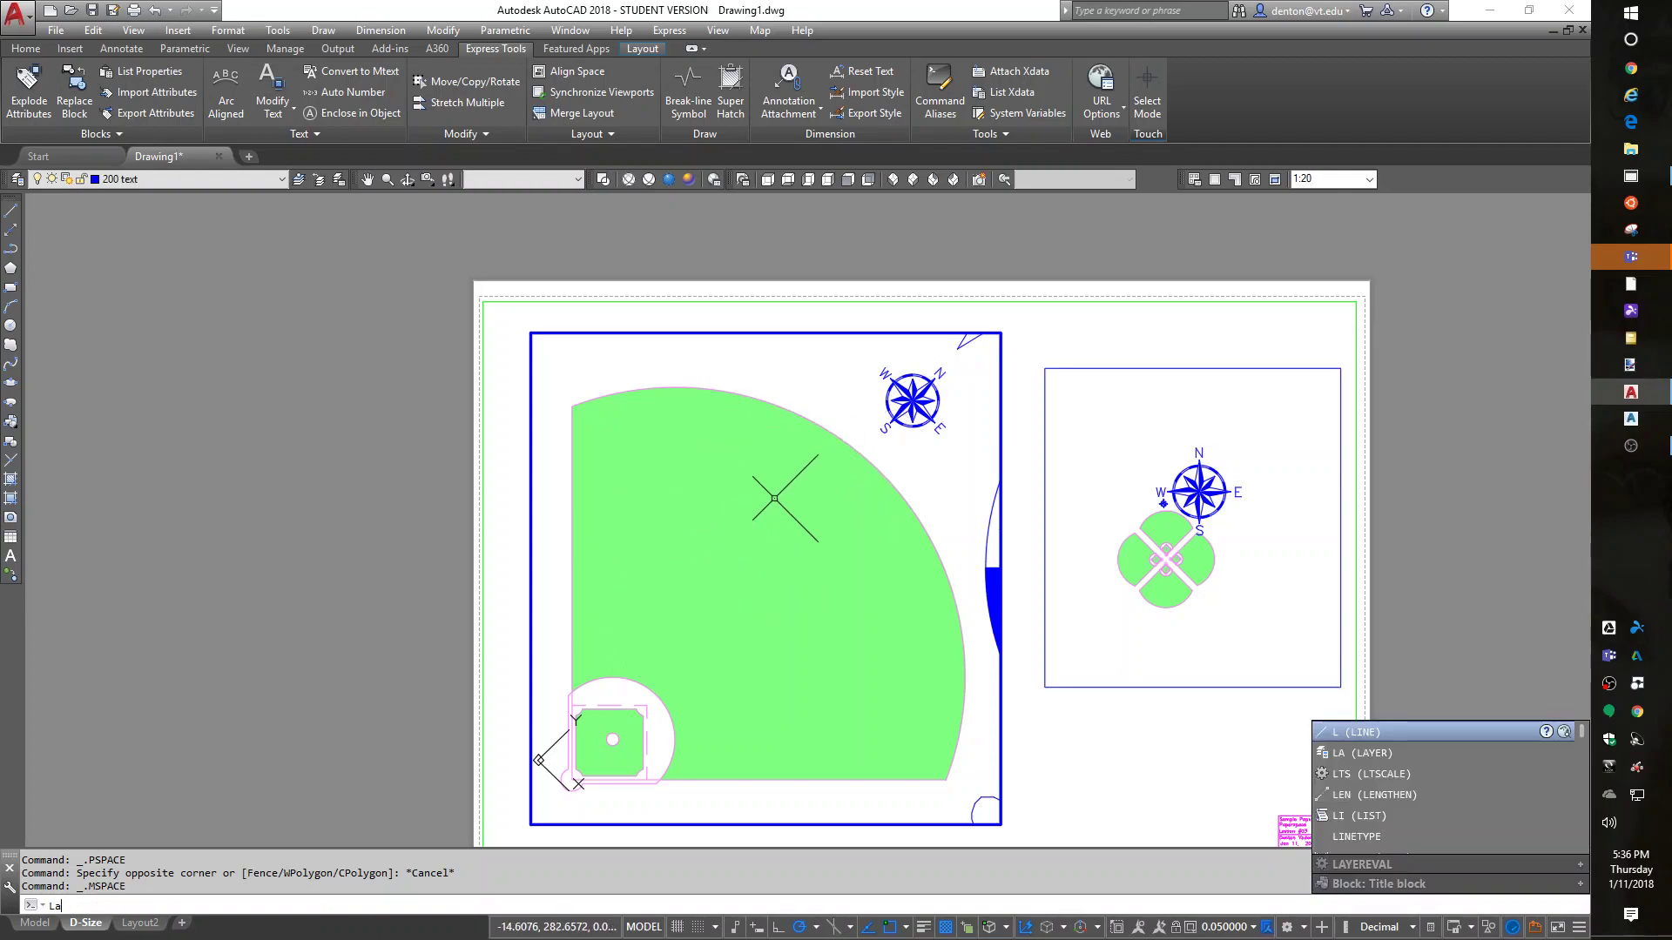
key("Return")
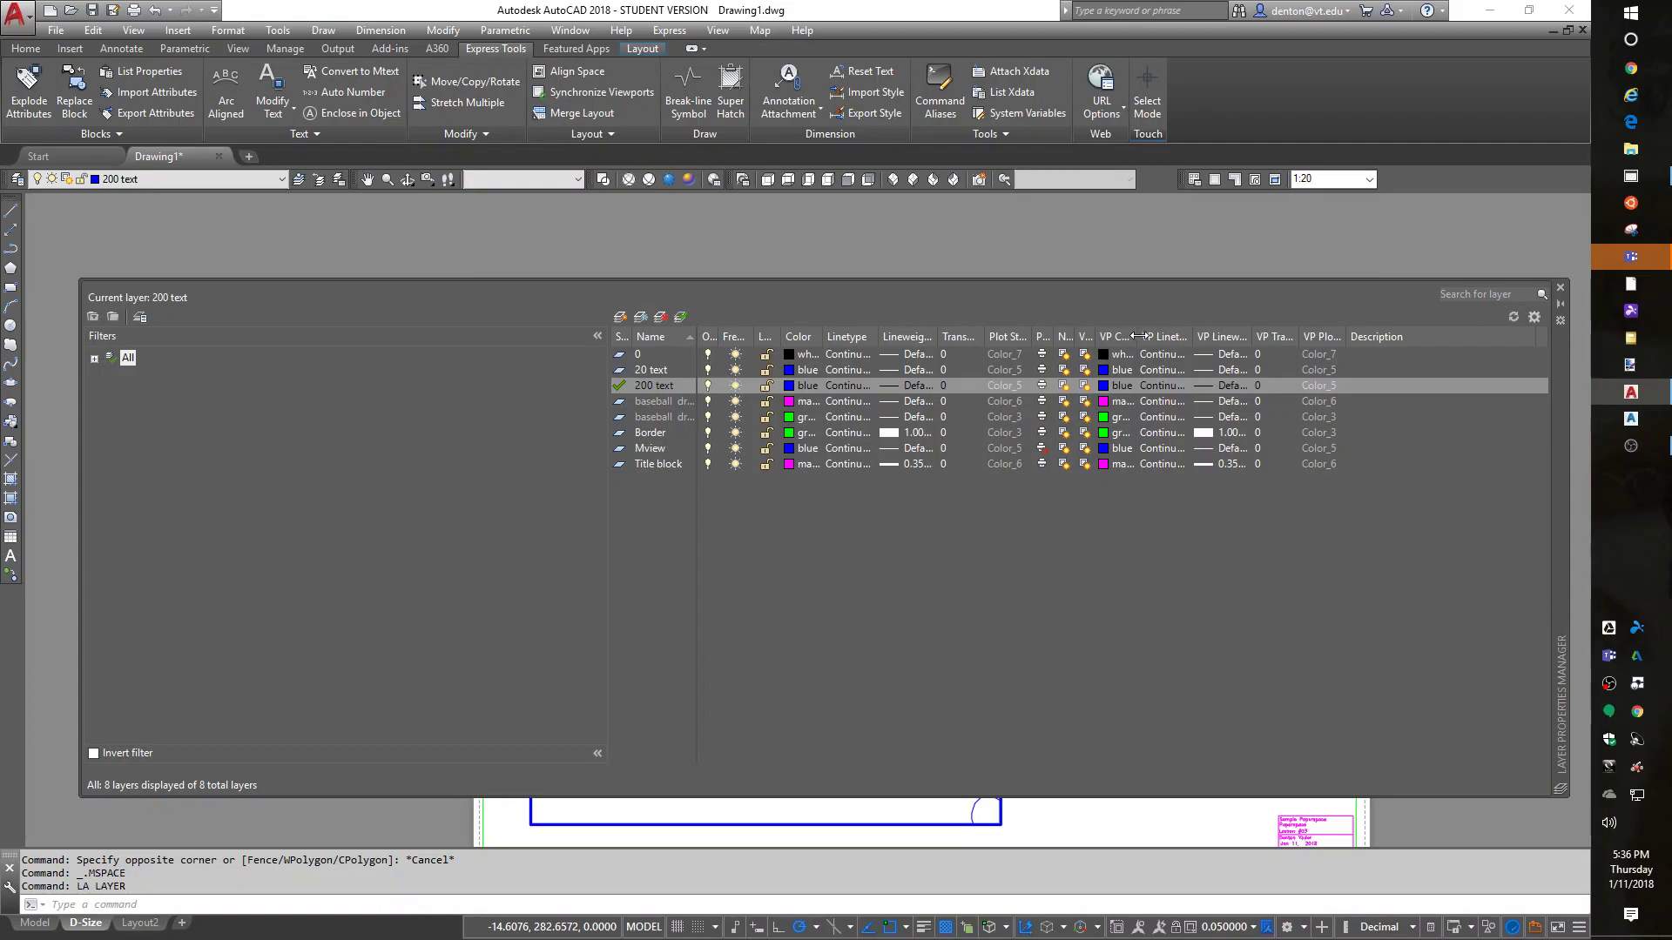
left_click_drag(1136, 336, 1175, 335)
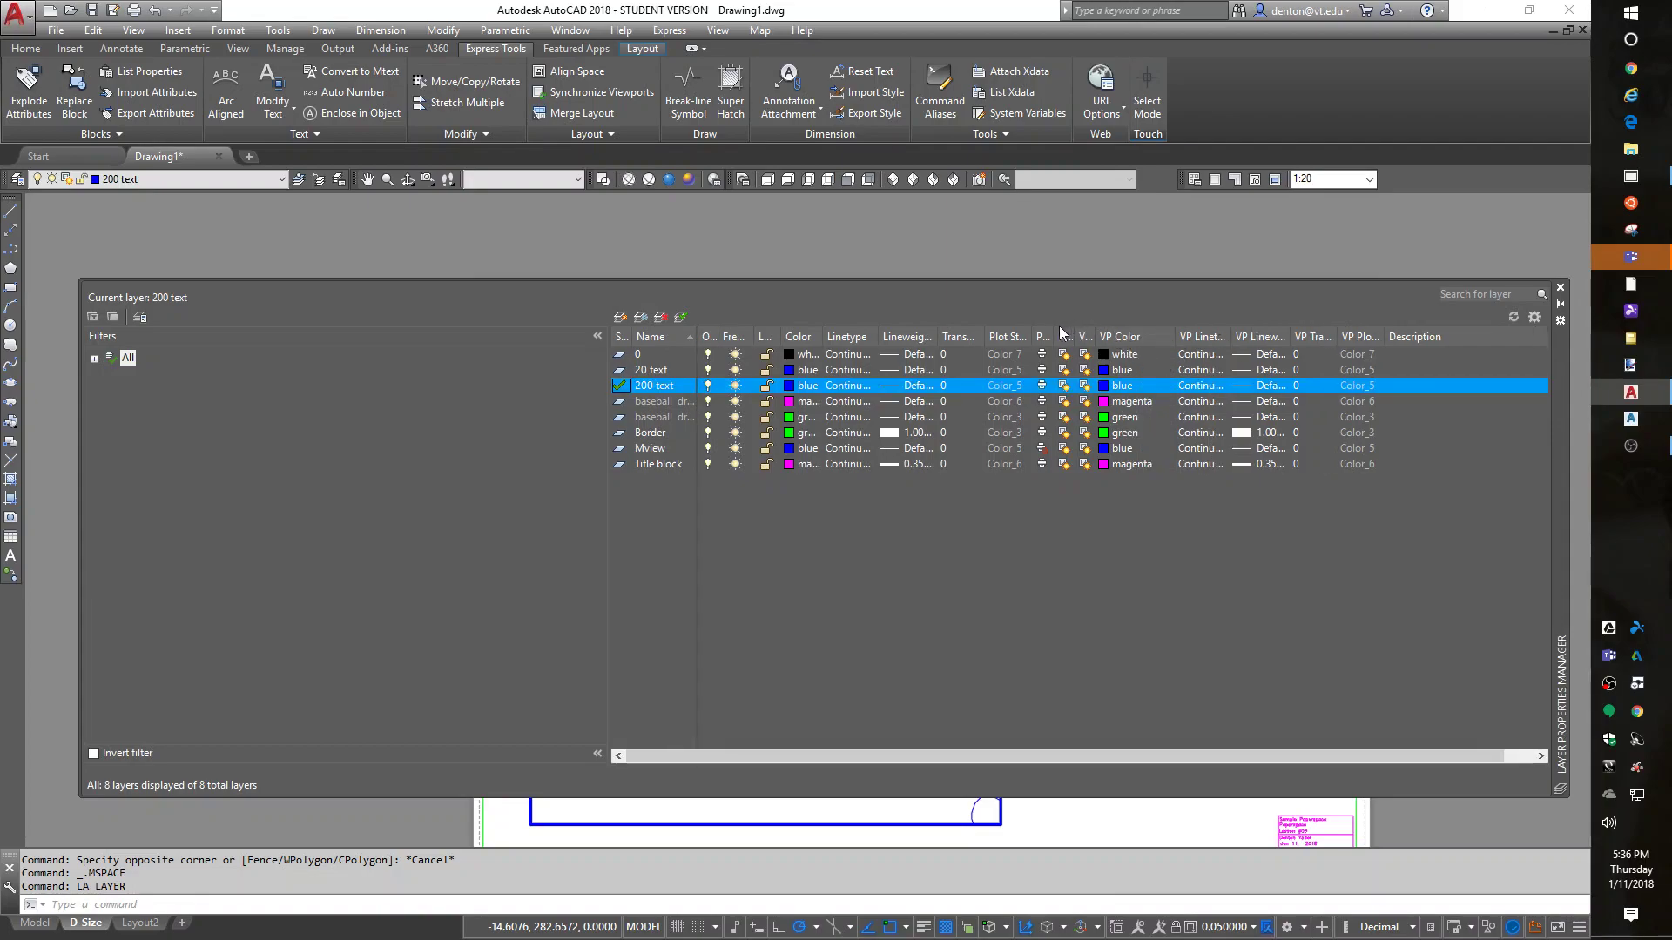
left_click_drag(1073, 336, 1207, 341)
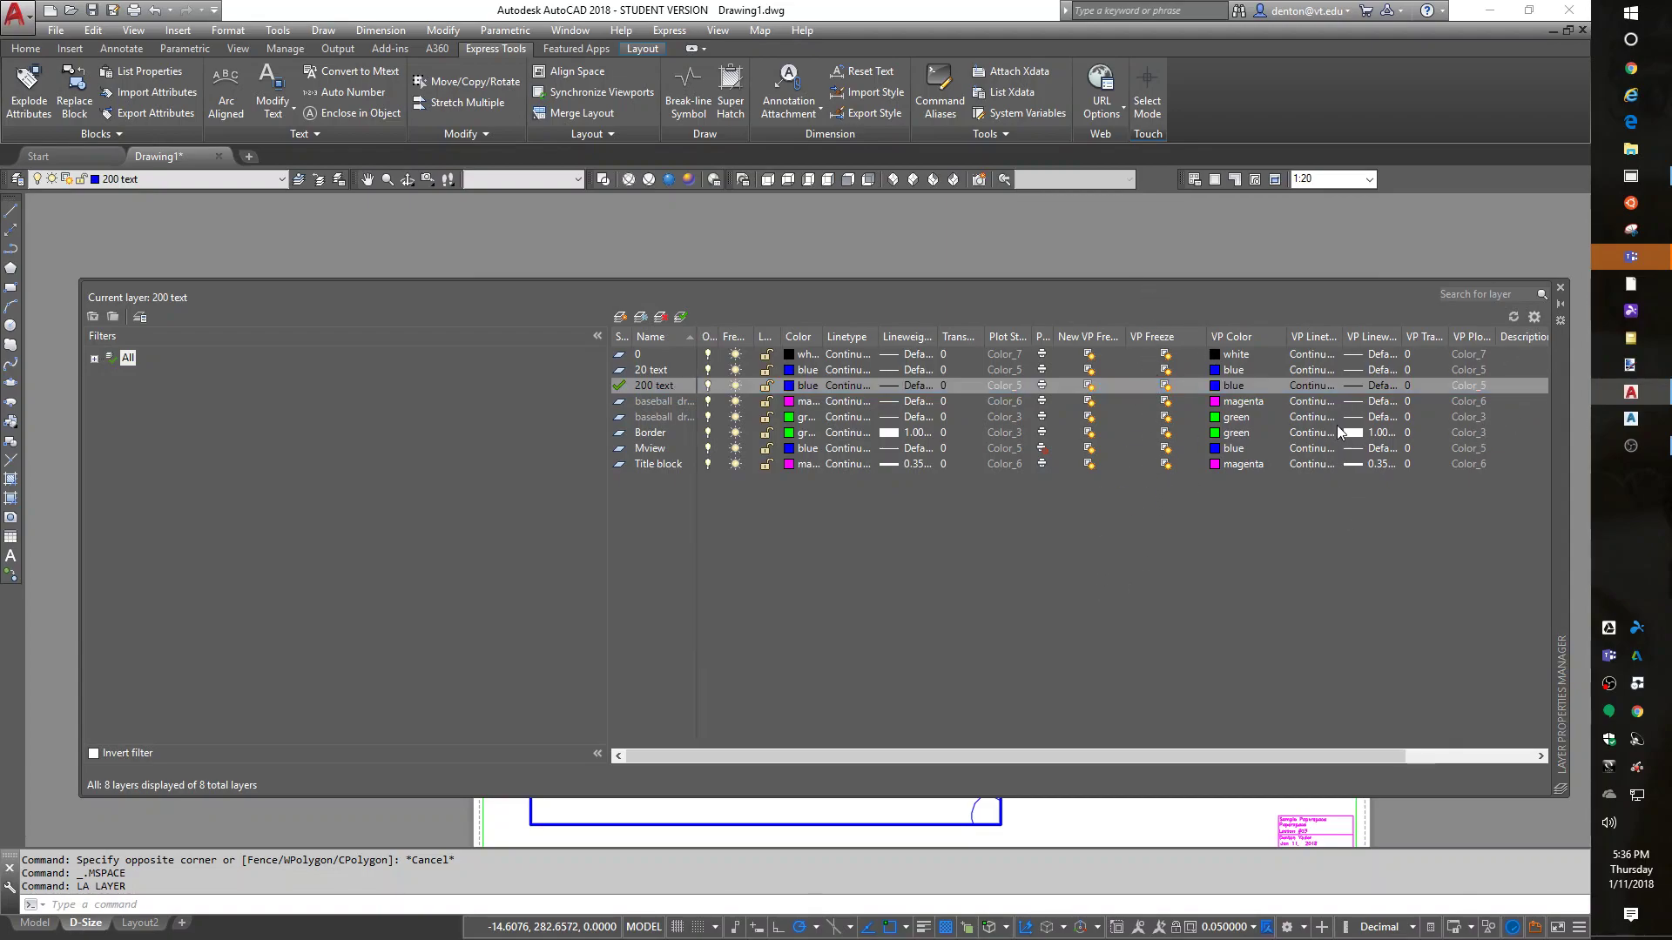
- Make layer 0 current and freeze the 200 text layer in the 1:20 viewport only
left_click(645, 354)
double_click(644, 353)
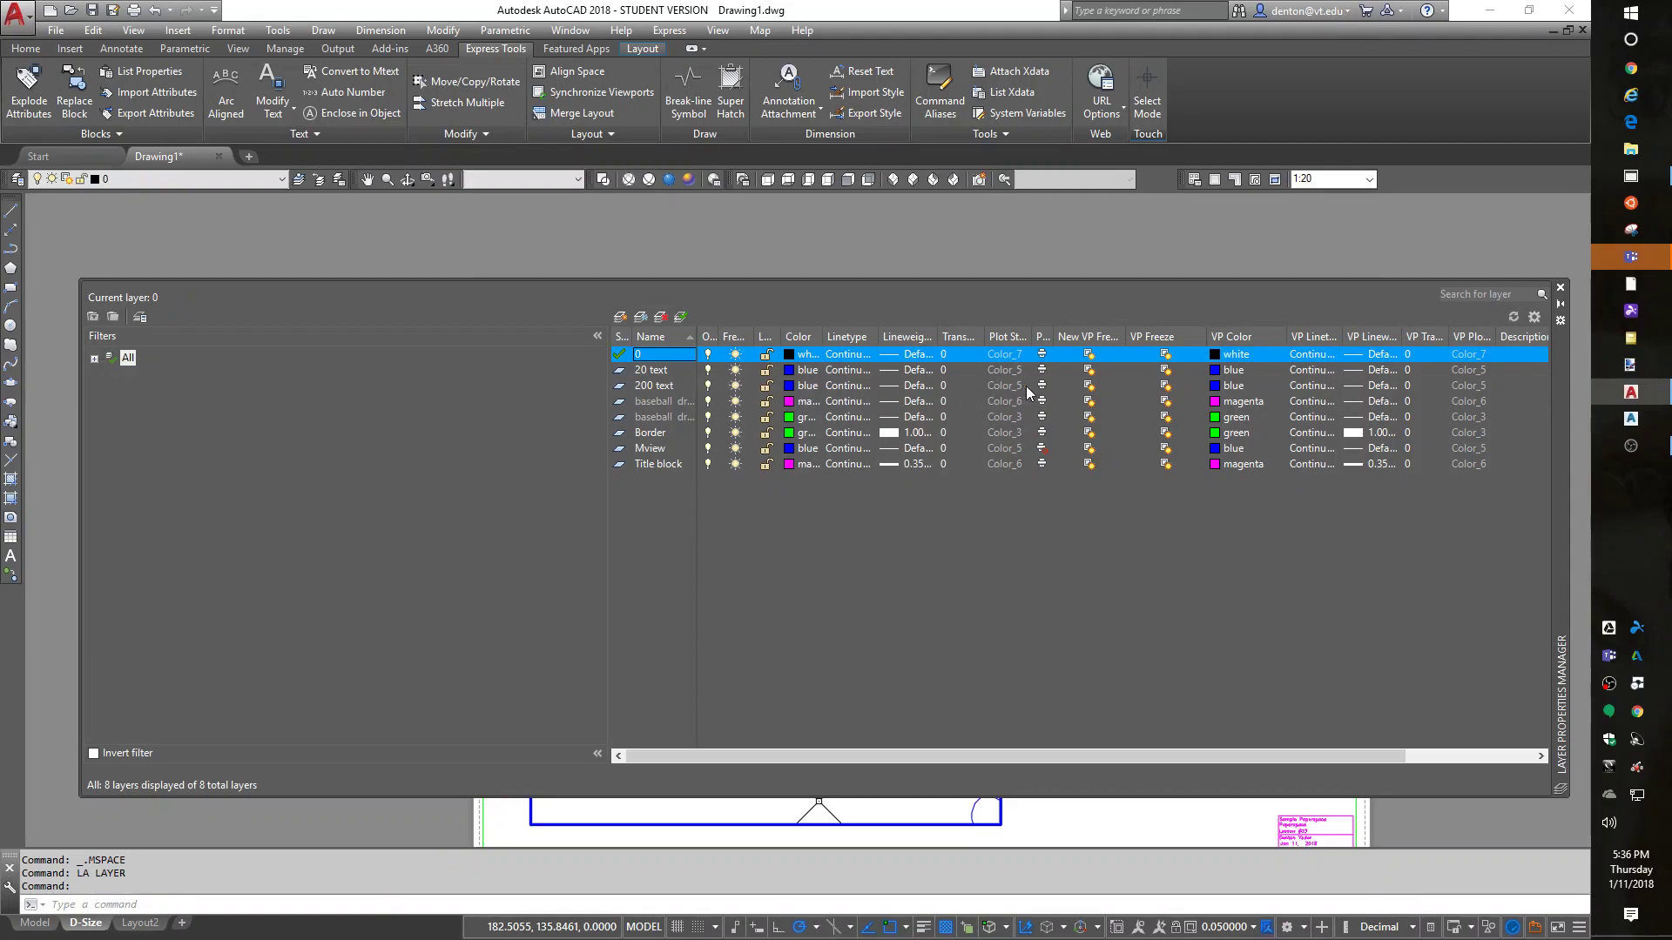
left_click(1164, 384)
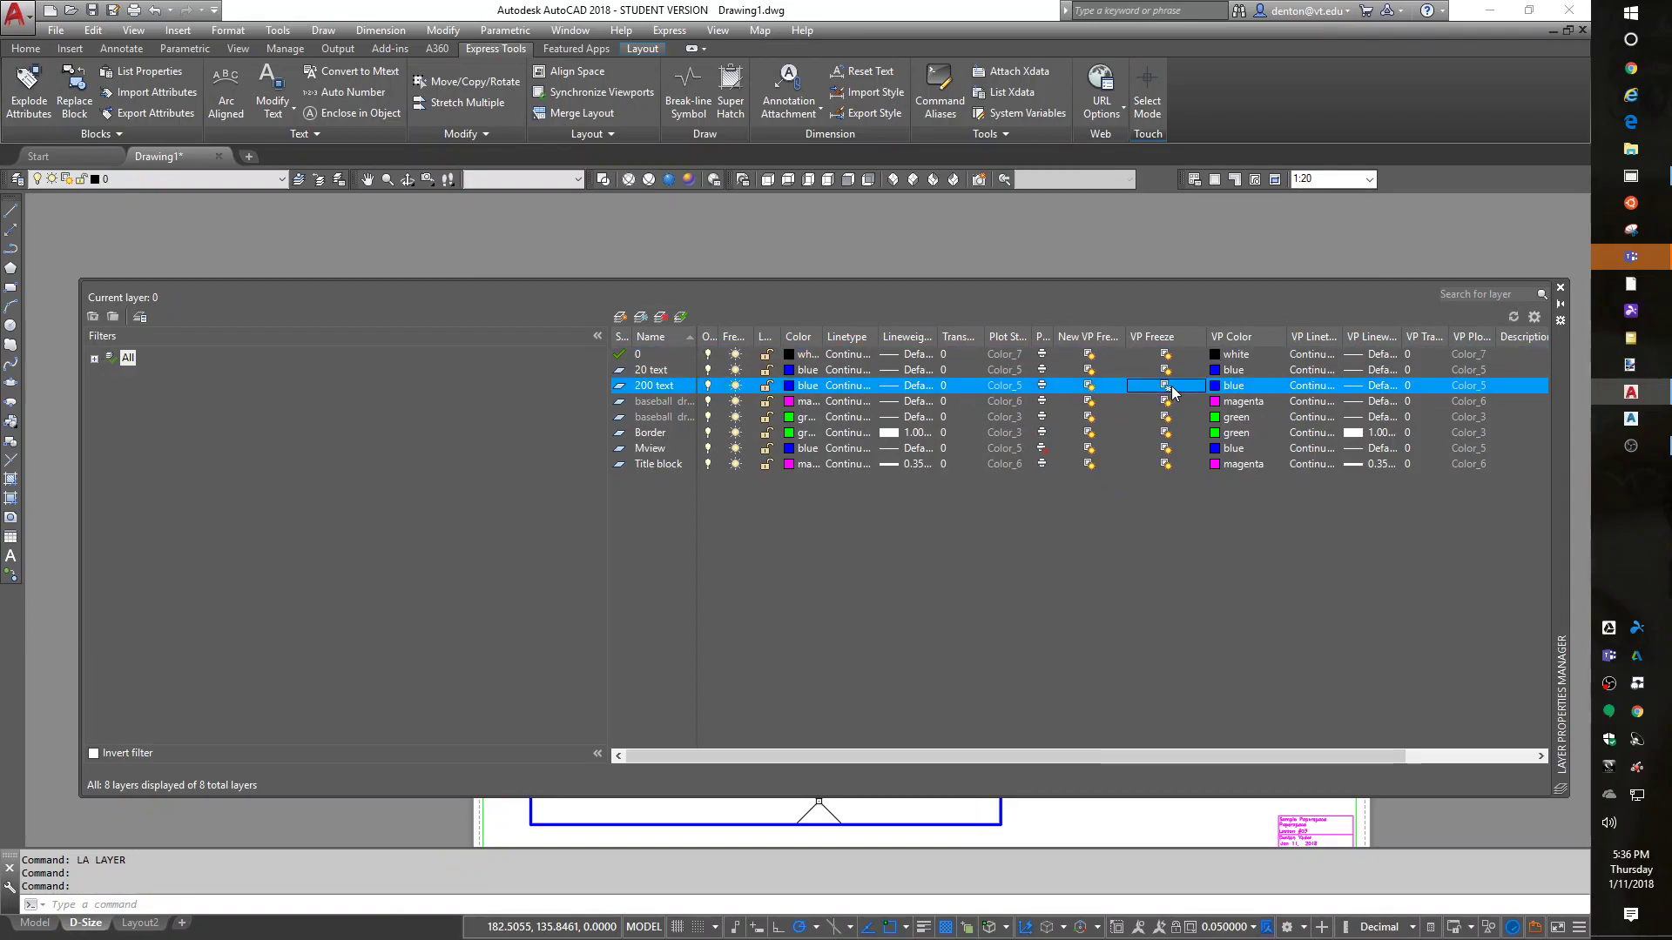
left_click(1167, 385)
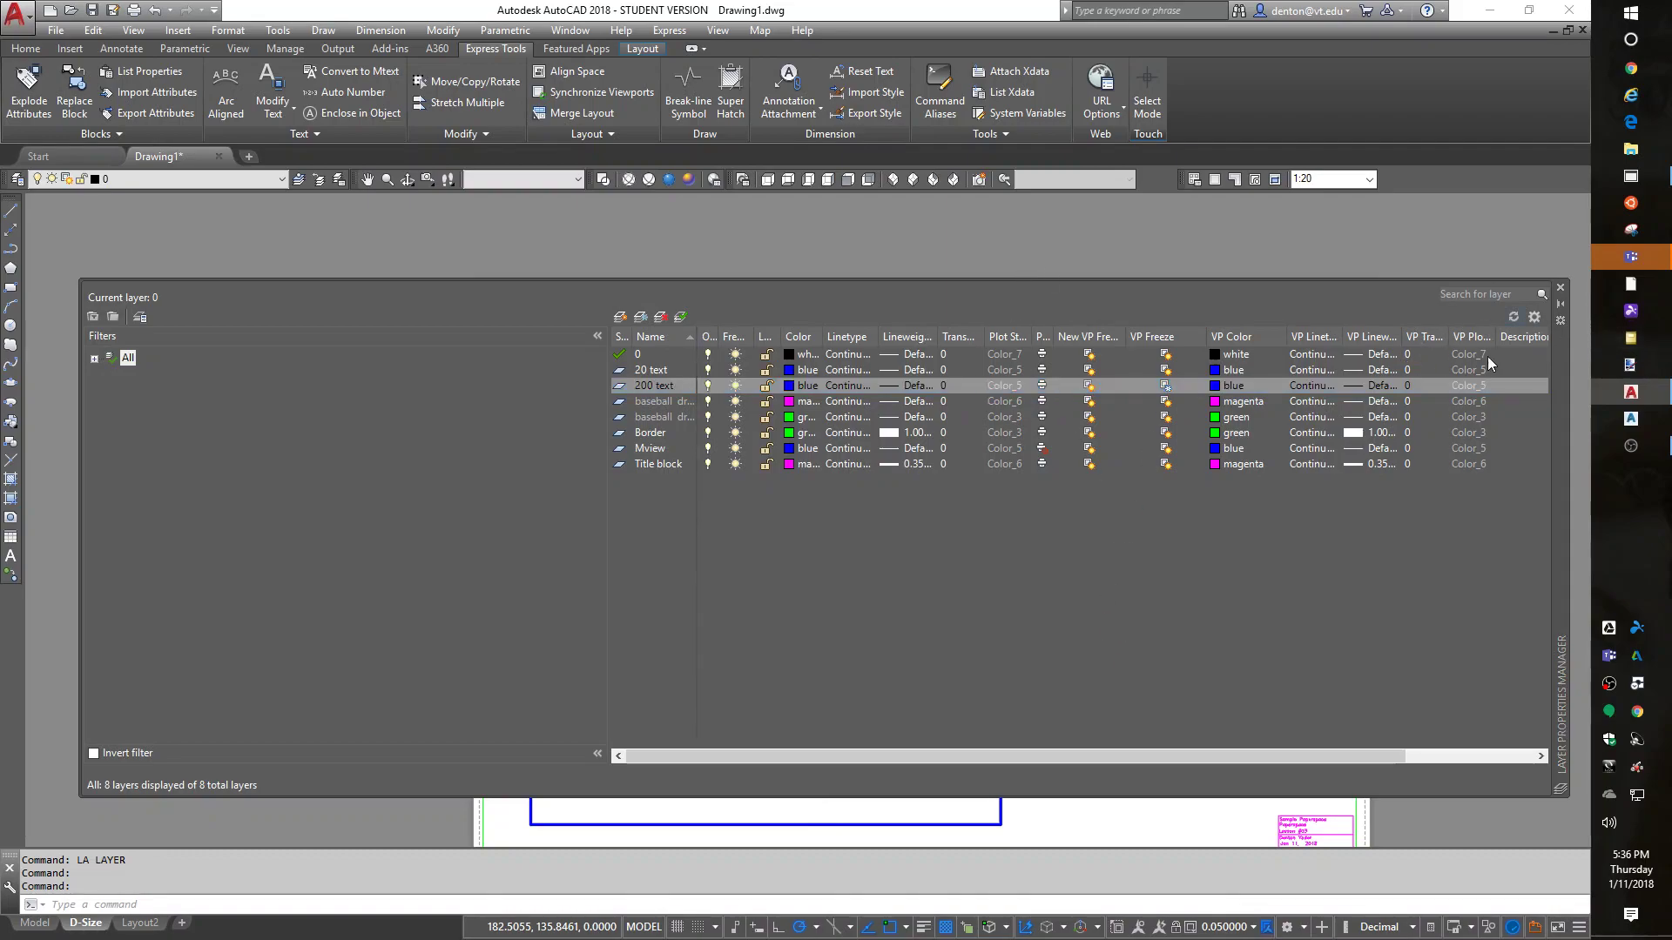
left_click(1559, 287)
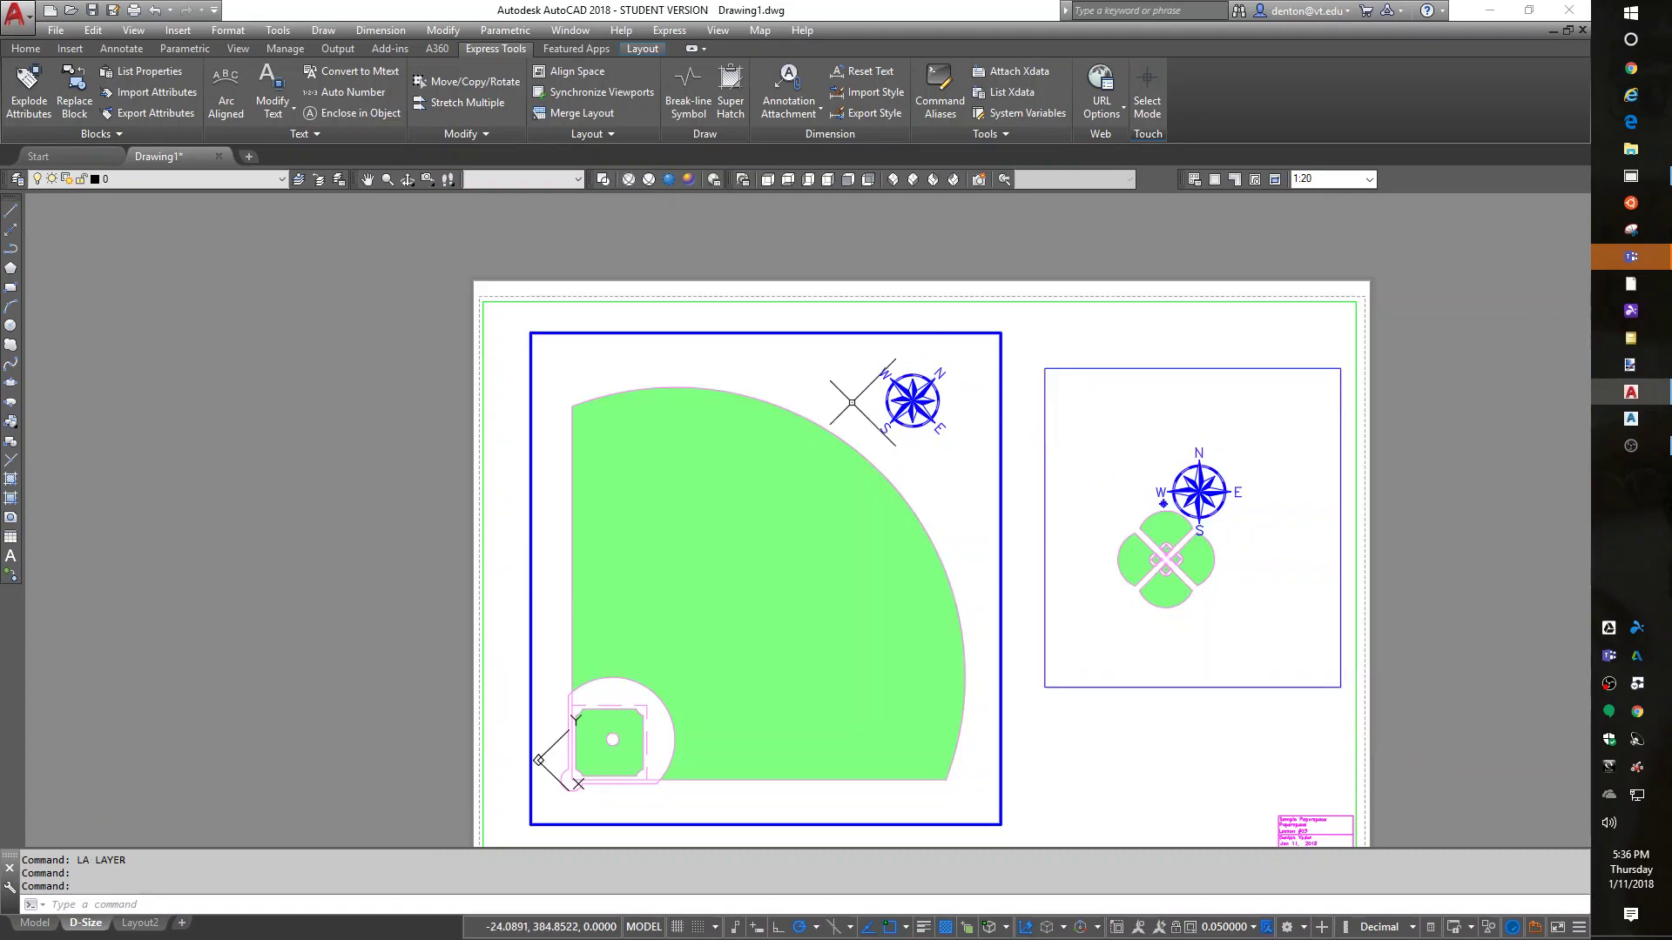
- Activate the 1:200 viewport and freeze the 20 text layer in that viewport only
left_click(1250, 489)
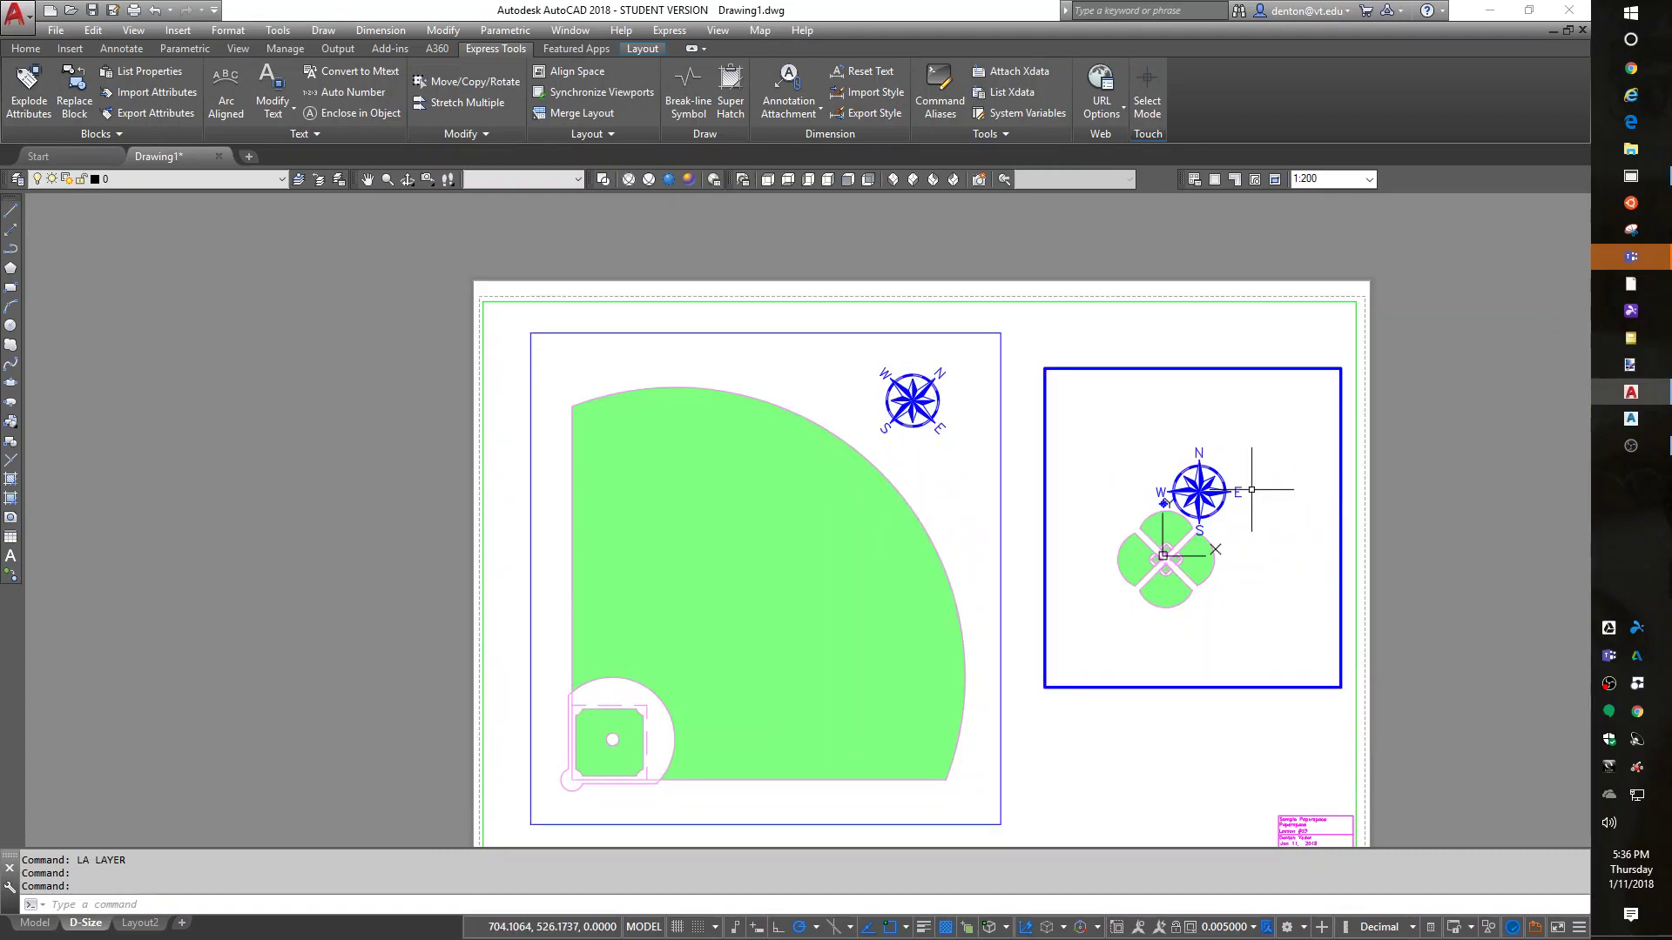
type("L")
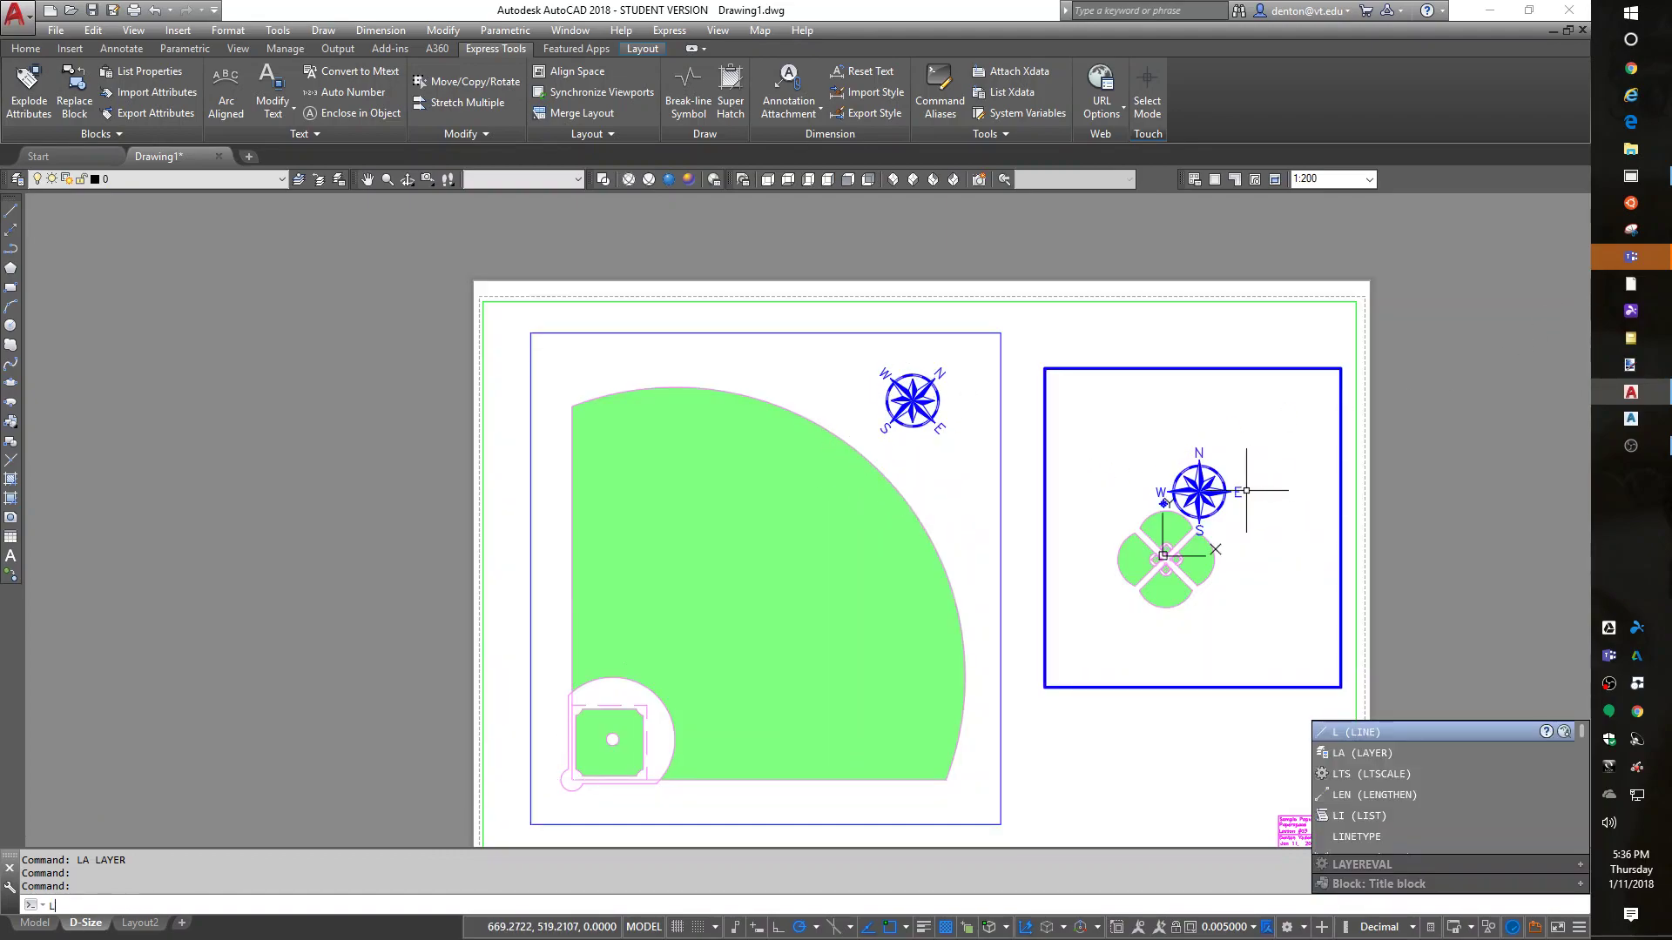
type("A")
key("Return")
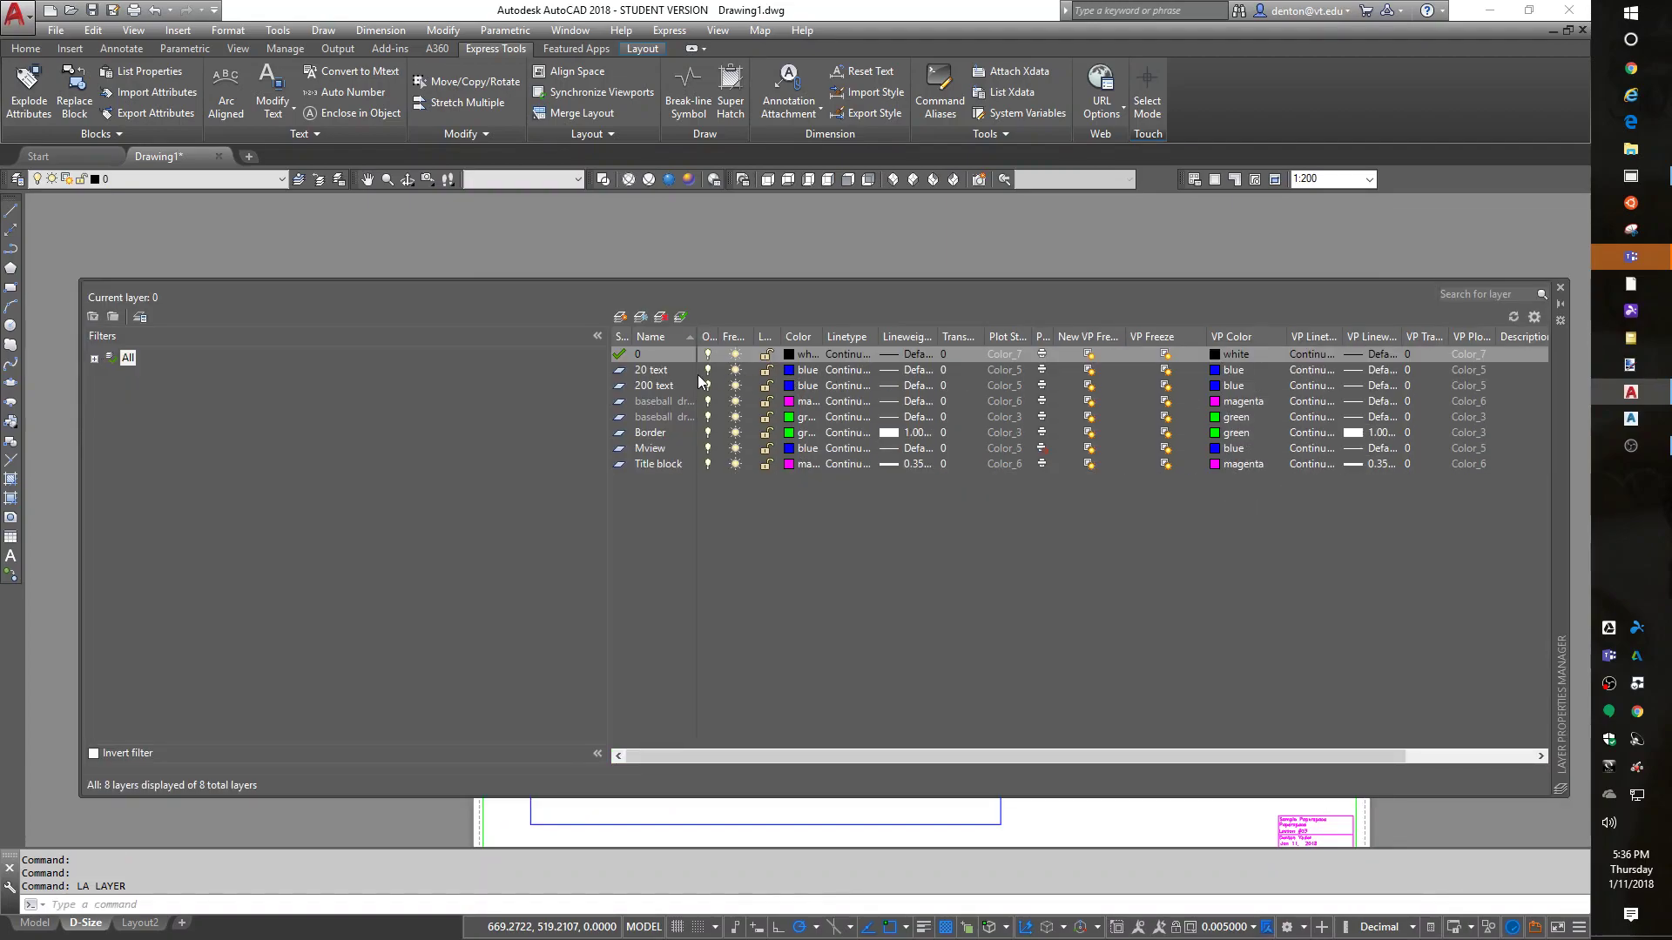
left_click(1164, 372)
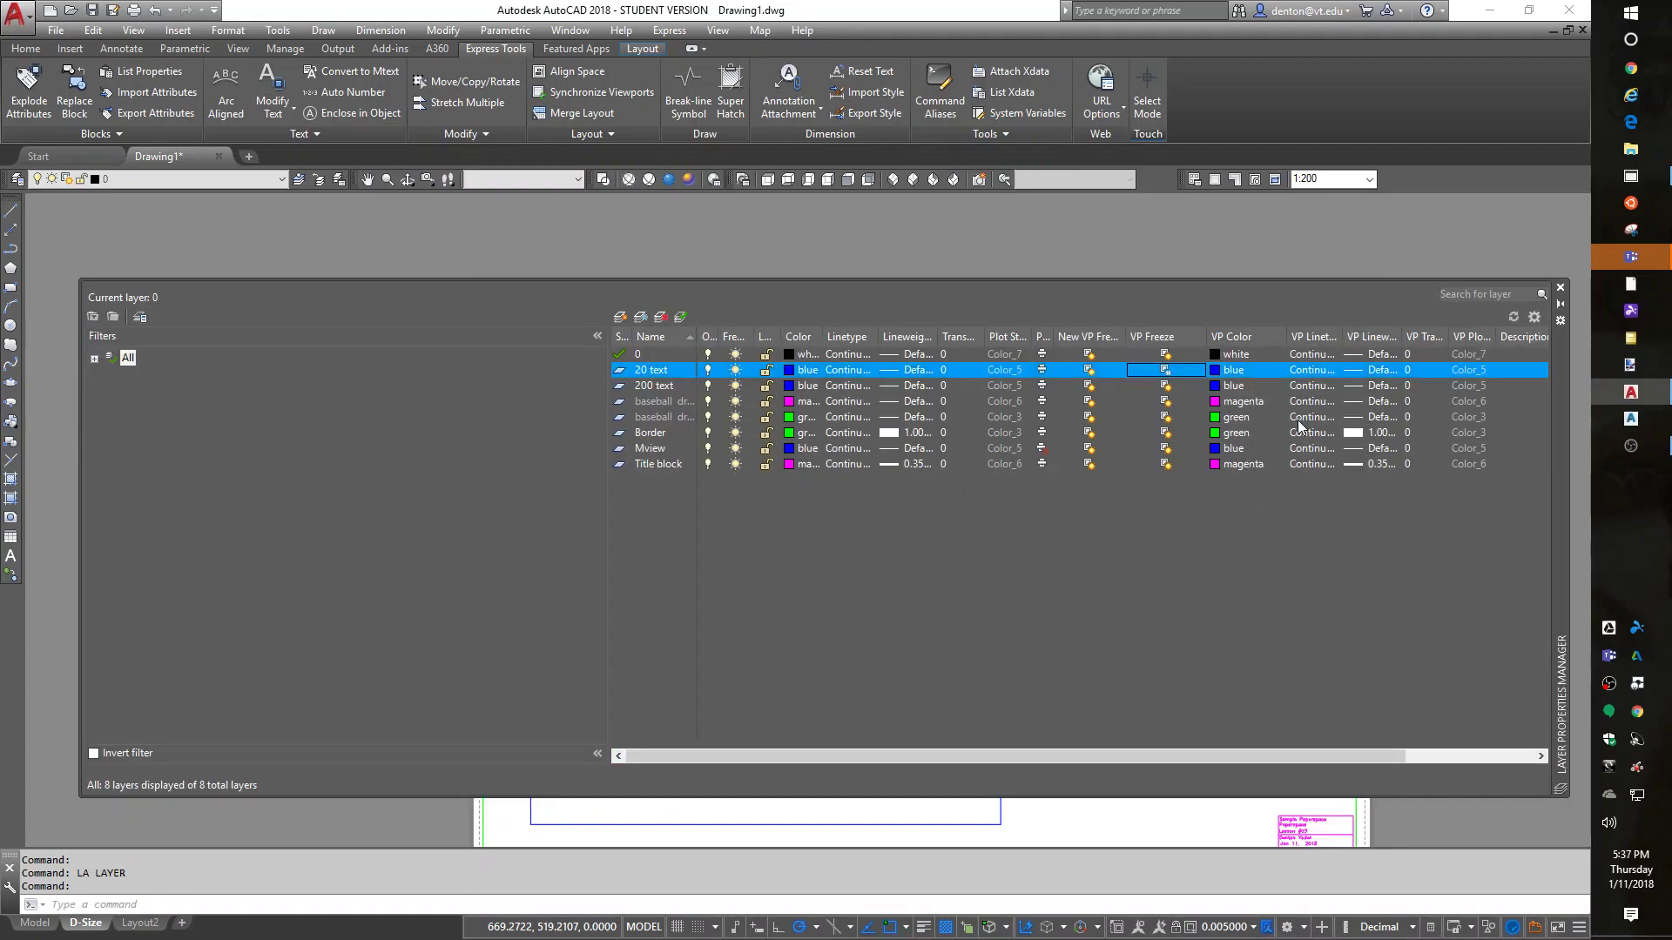
left_click(1562, 290)
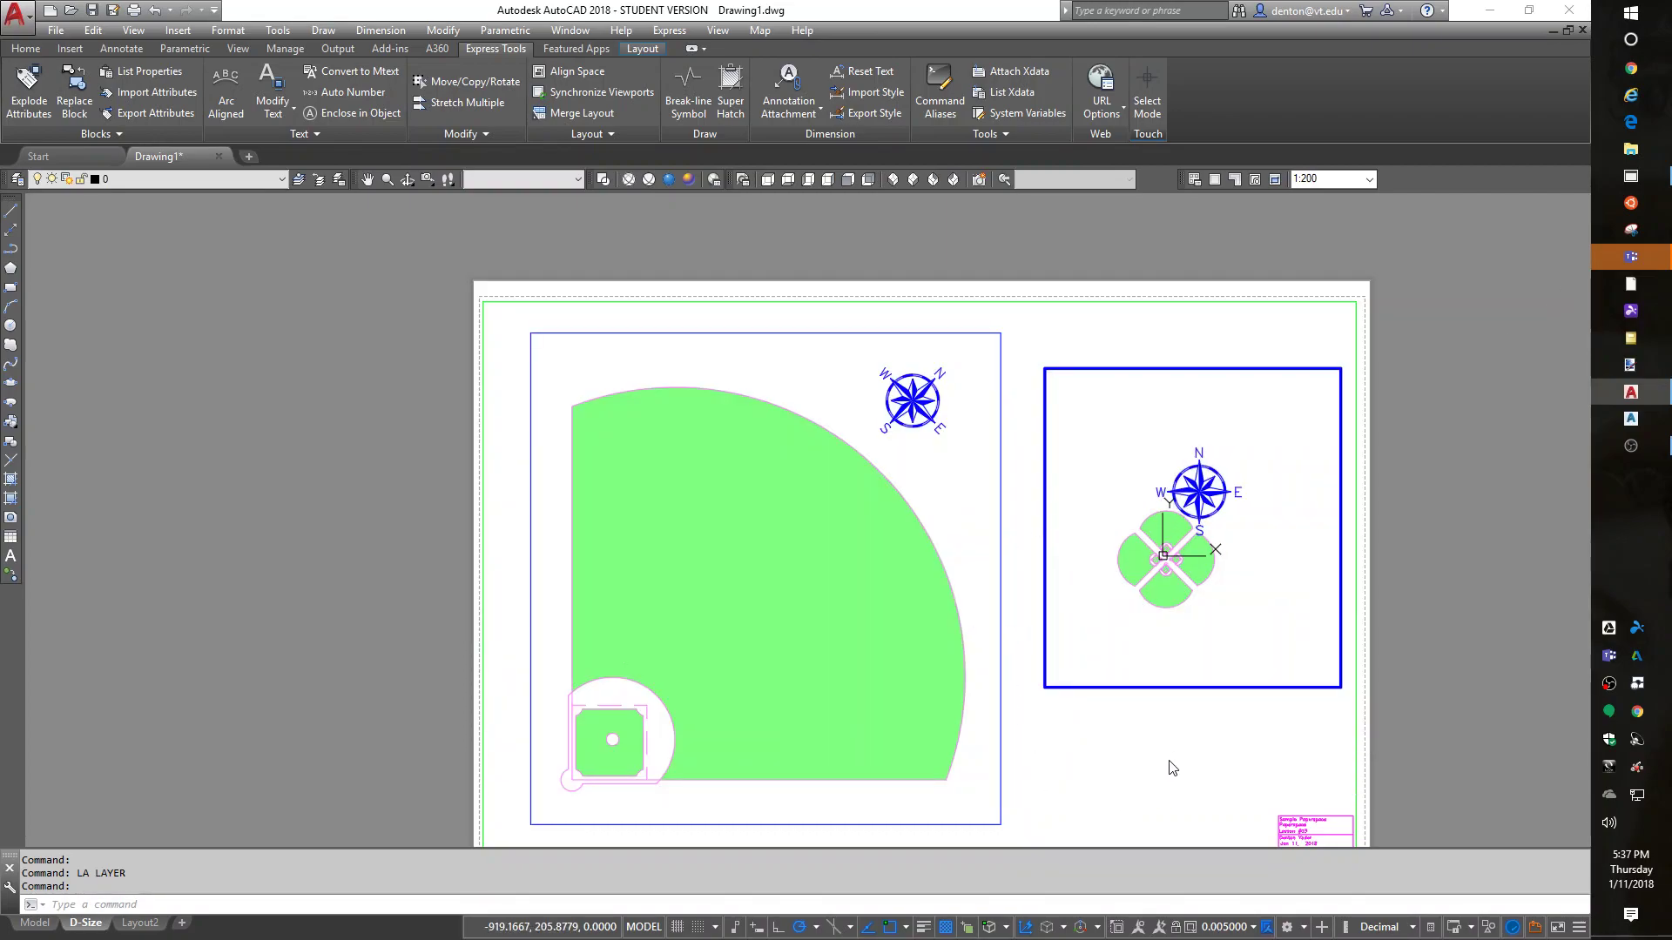
- Return to paper space and fit the whole D-size sheet in view
double_click(1135, 756)
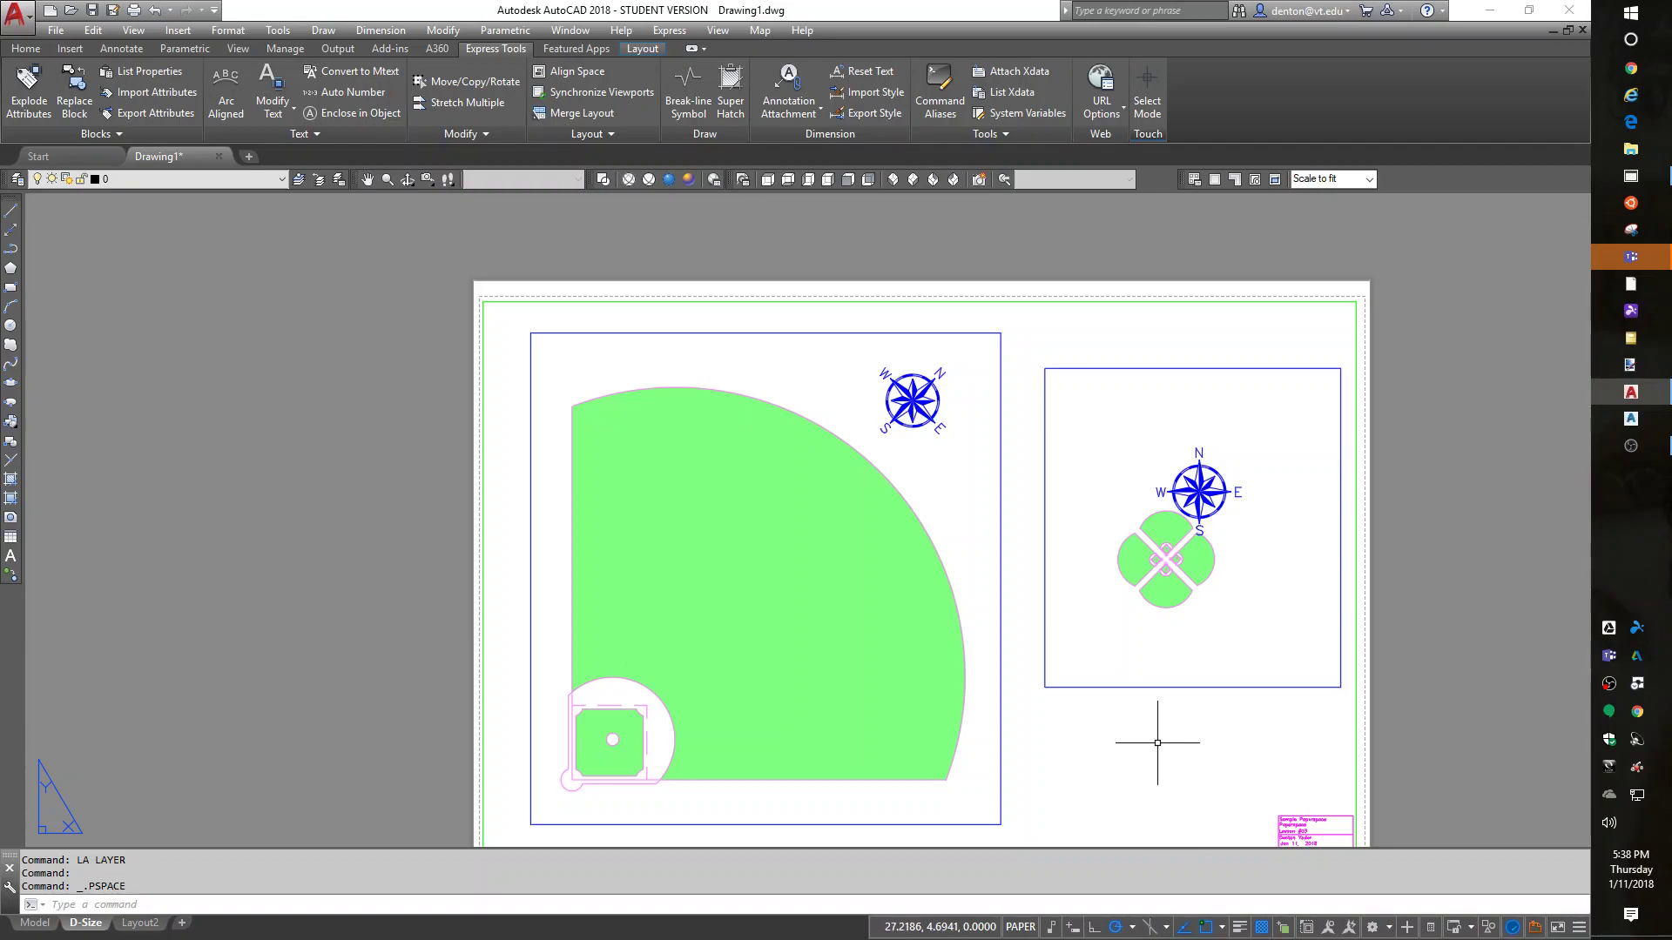
scroll(1165, 735, "down", 2)
middle_click_drag(1368, 645, 1370, 646)
middle_click(1370, 646)
middle_click(1370, 646)
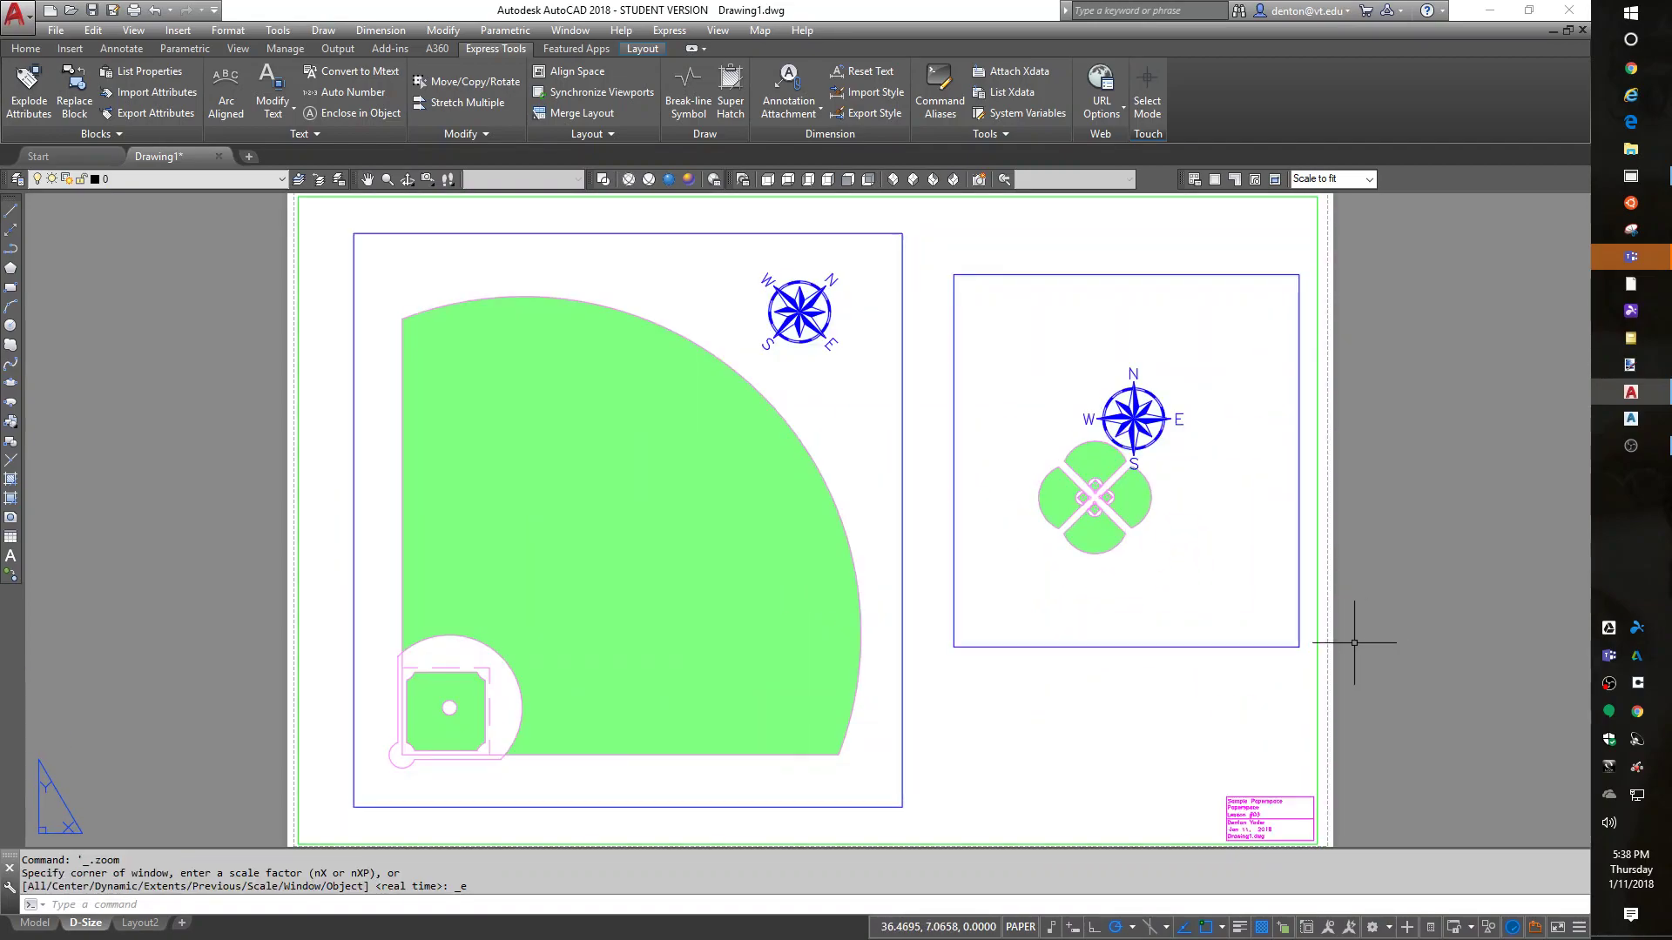